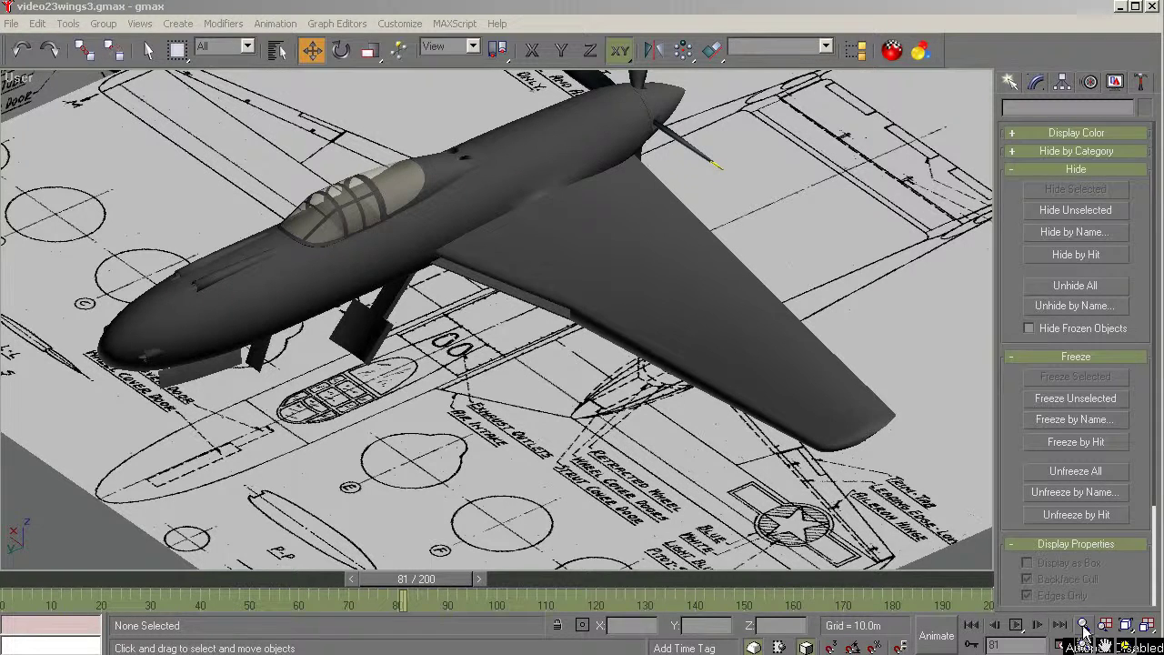
Step: Examine the whole aircraft model over its blueprints, both close up and from a distance
{"action": "left_click", "coordinate": [1084, 625]}
{"action": "left_click_drag", "start_coordinate": [506, 331], "coordinate": [521, 373]}
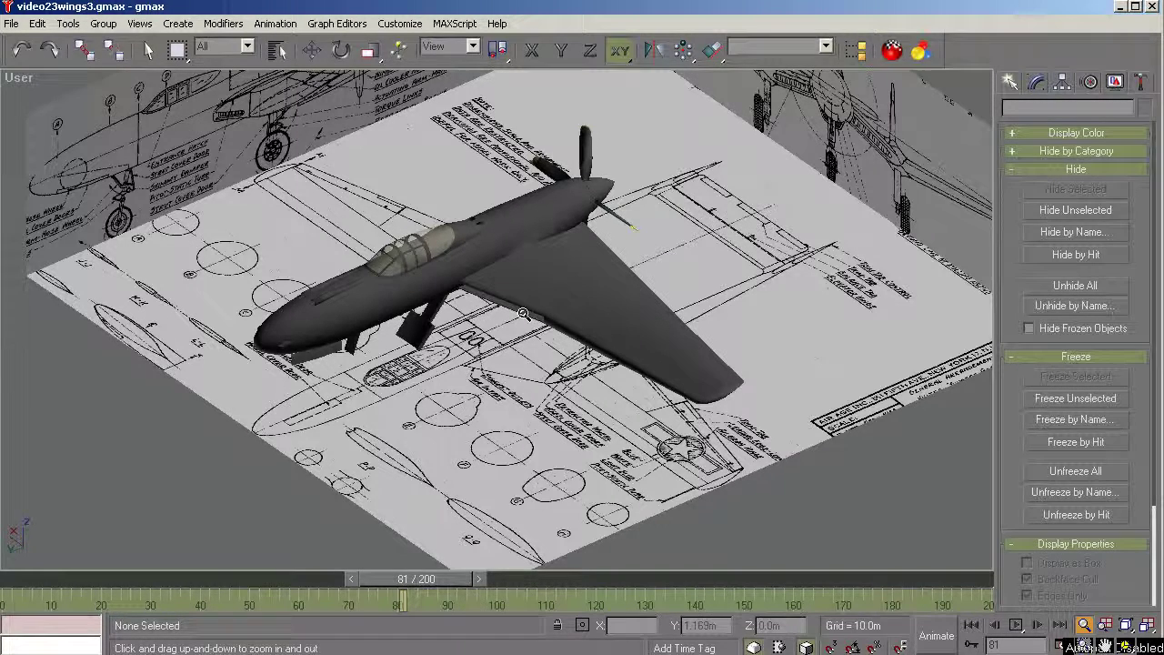
{"action": "scroll", "coordinate": [500, 301], "scroll_direction": "up", "scroll_amount": 6}
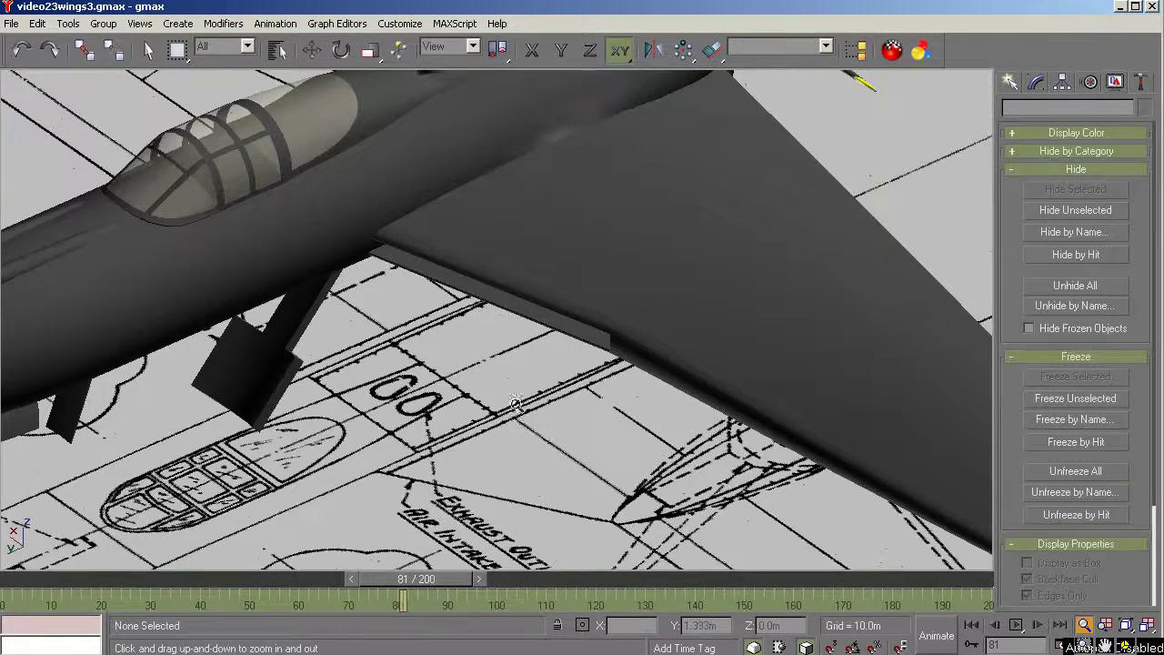
{"action": "left_click", "coordinate": [1126, 644]}
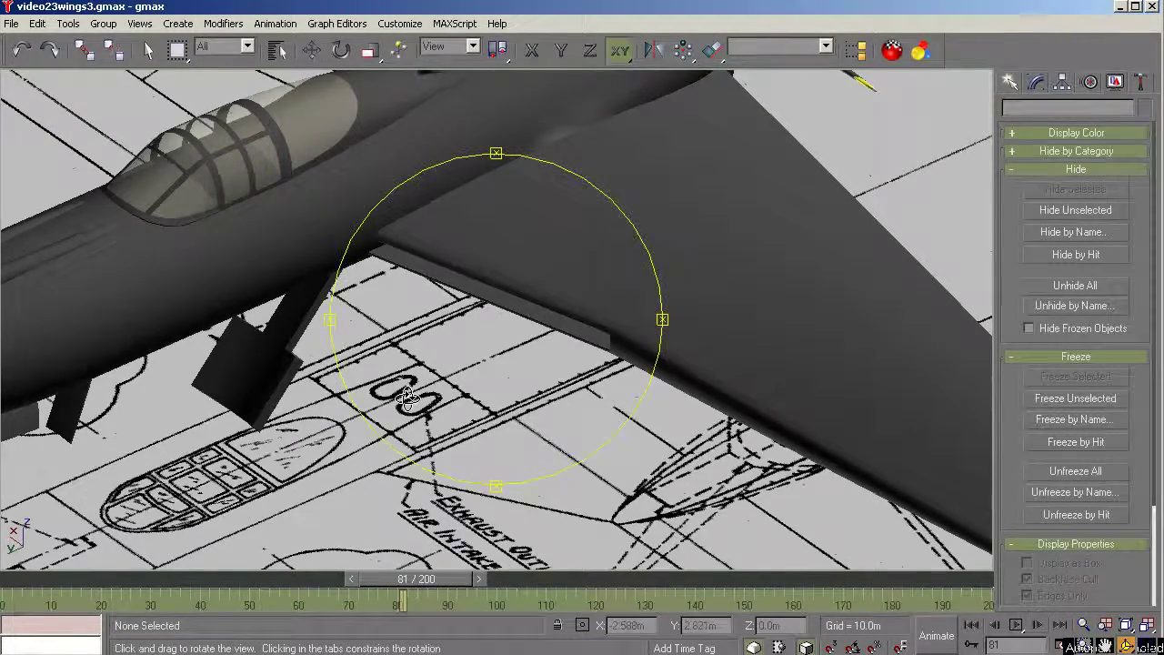
{"action": "left_click_drag", "start_coordinate": [407, 400], "coordinate": [436, 393]}
{"action": "scroll", "coordinate": [266, 453], "scroll_direction": "up", "scroll_amount": 6}
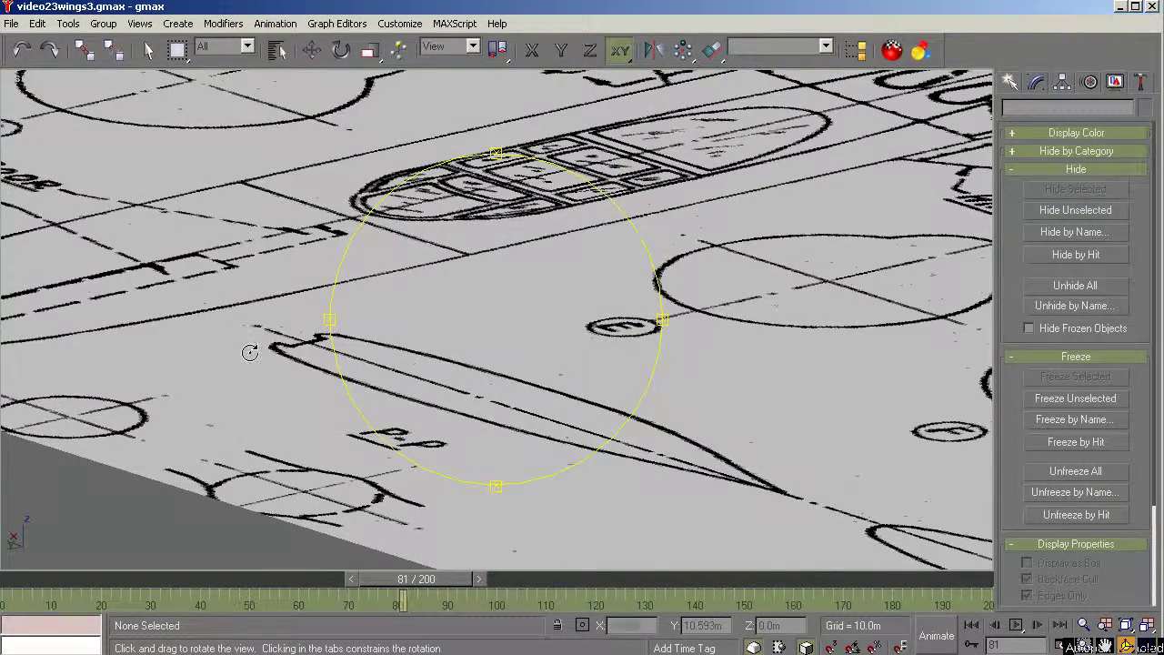
{"action": "scroll", "coordinate": [268, 336], "scroll_direction": "down", "scroll_amount": 8}
{"action": "left_click_drag", "start_coordinate": [422, 321], "coordinate": [499, 414]}
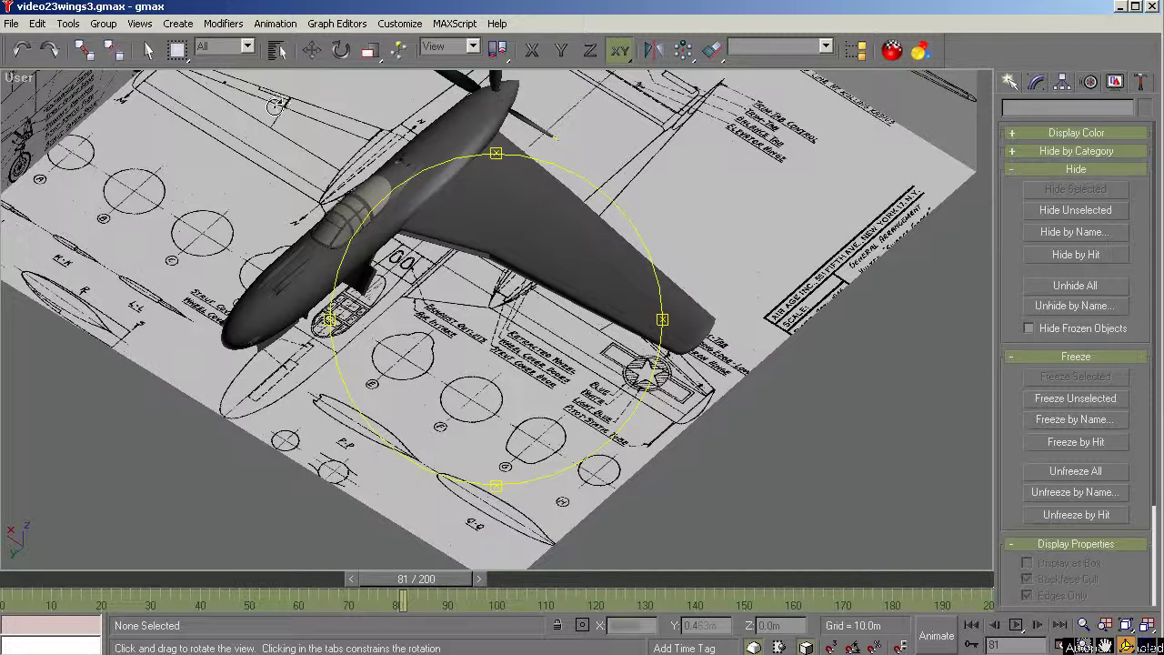
{"action": "left_click", "coordinate": [148, 50]}
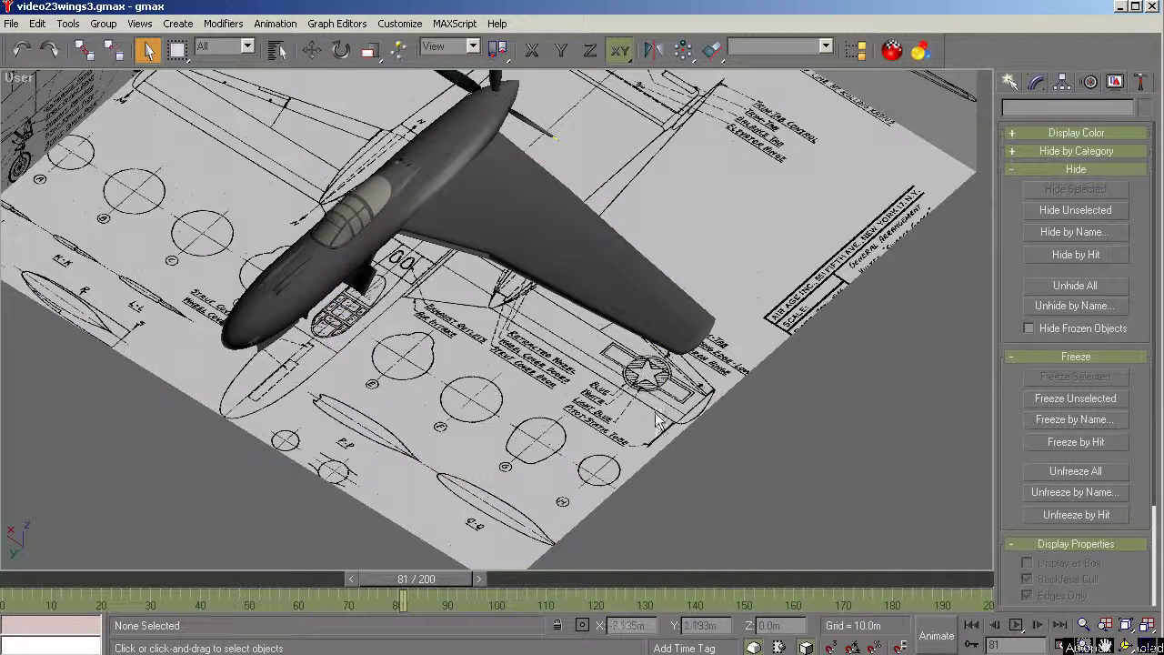
Step: Inspect the wing and its join with the fuselage from the front, the side and above
{"action": "left_click", "coordinate": [1125, 645]}
{"action": "left_click_drag", "start_coordinate": [519, 344], "coordinate": [572, 263]}
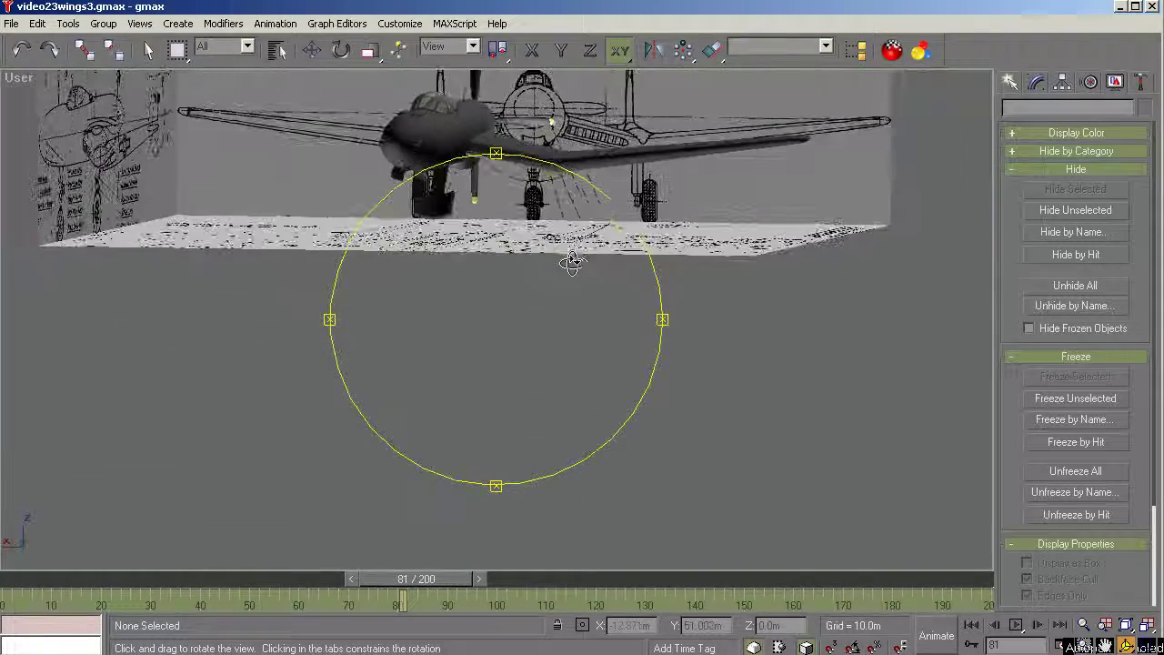
{"action": "scroll", "coordinate": [572, 262], "scroll_direction": "up", "scroll_amount": 4}
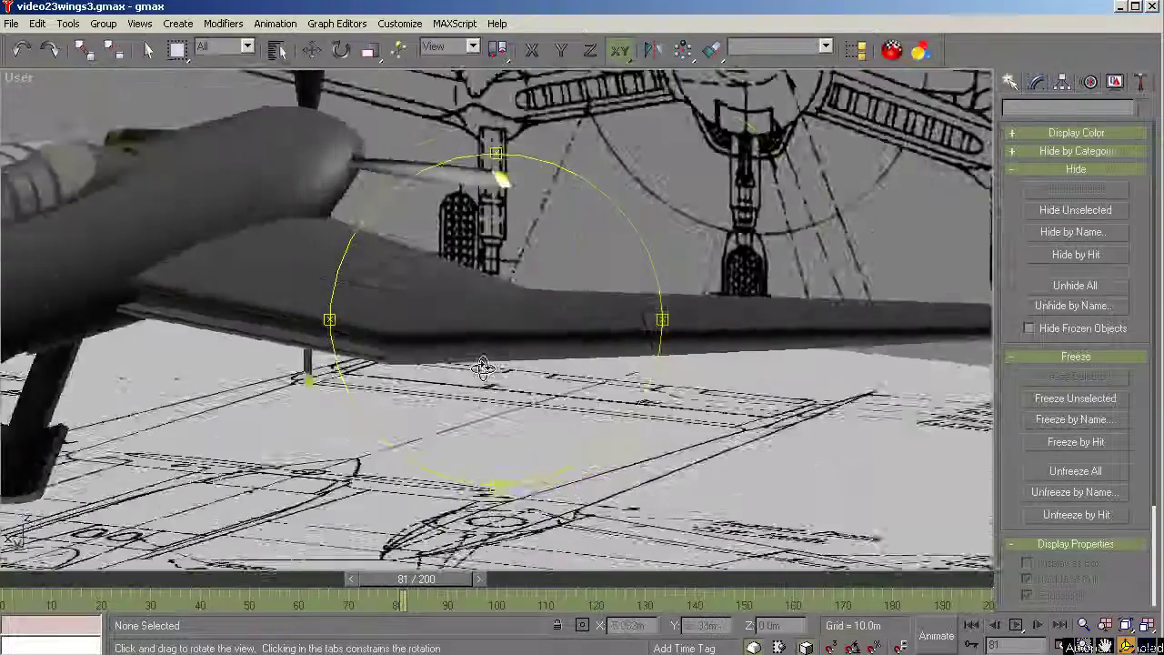
{"action": "left_click_drag", "start_coordinate": [482, 366], "coordinate": [437, 320]}
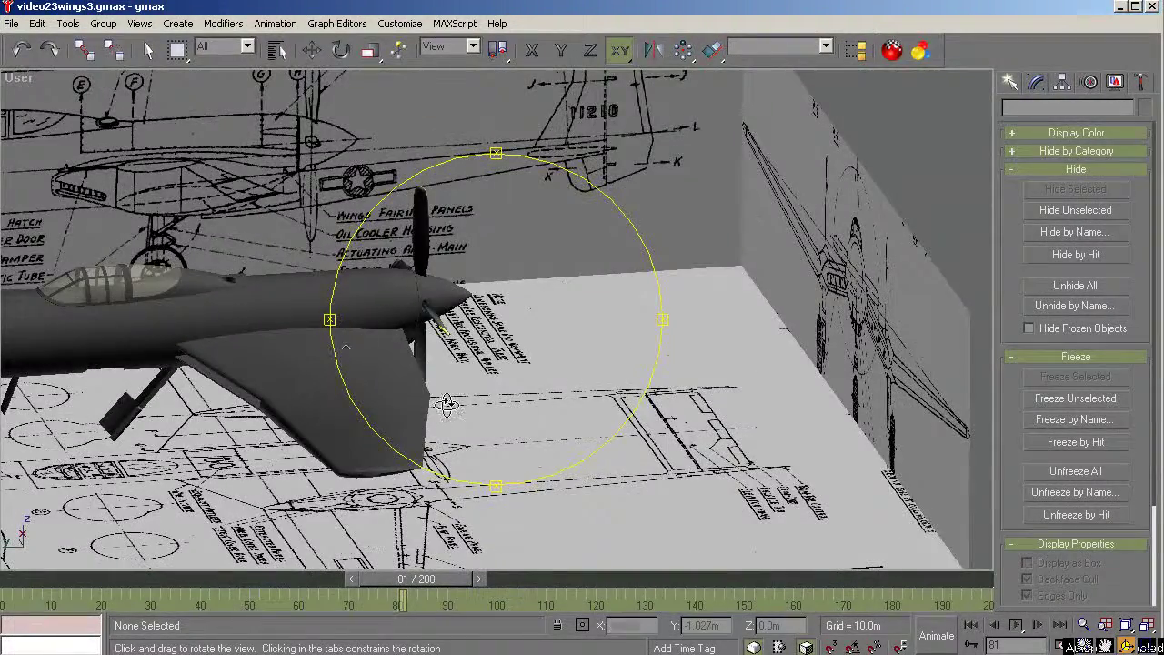
{"action": "left_click_drag", "start_coordinate": [447, 405], "coordinate": [518, 404]}
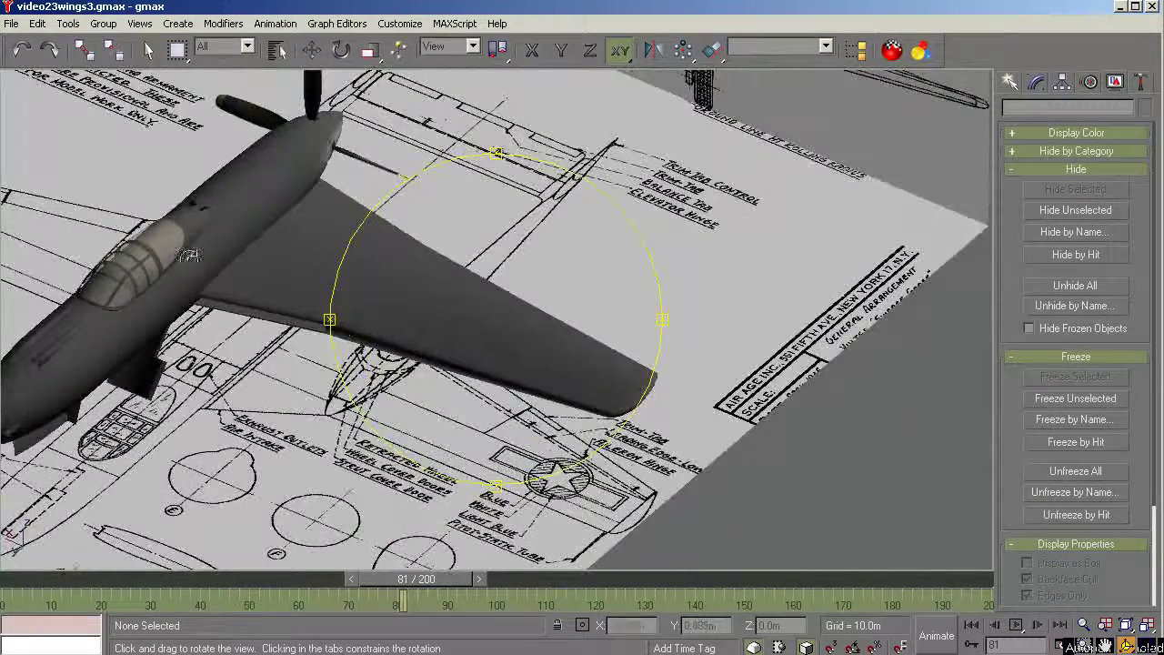
{"action": "scroll", "coordinate": [239, 262], "scroll_direction": "up", "scroll_amount": 3}
{"action": "scroll", "coordinate": [664, 384], "scroll_direction": "down", "scroll_amount": 1}
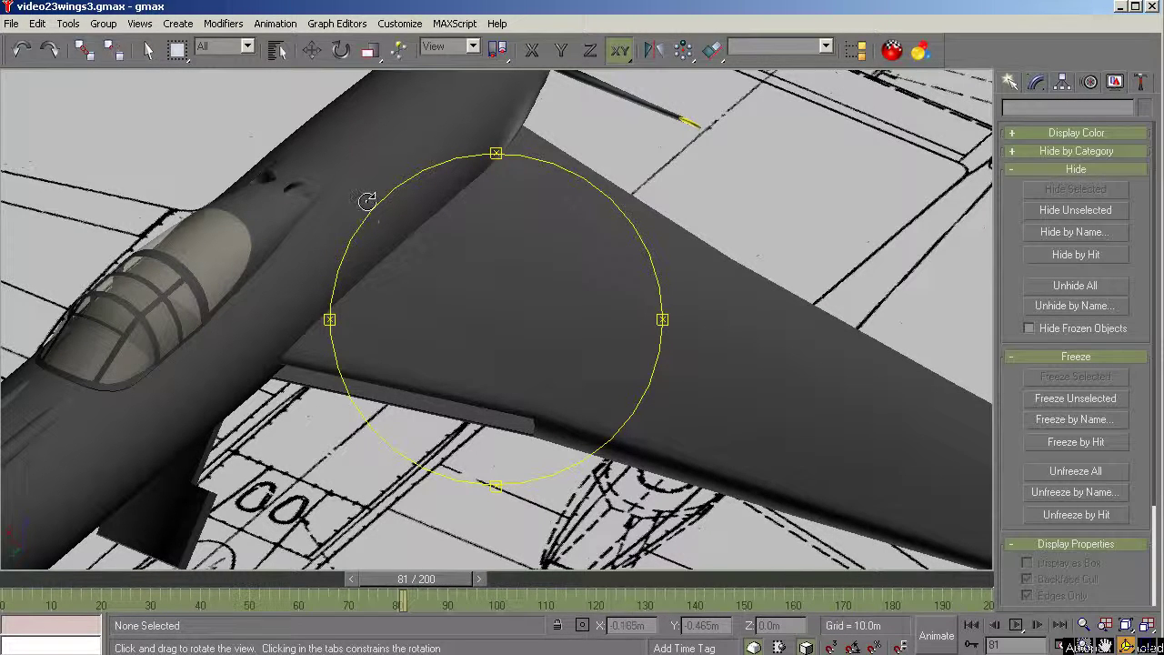
{"action": "right_click", "coordinate": [687, 209]}
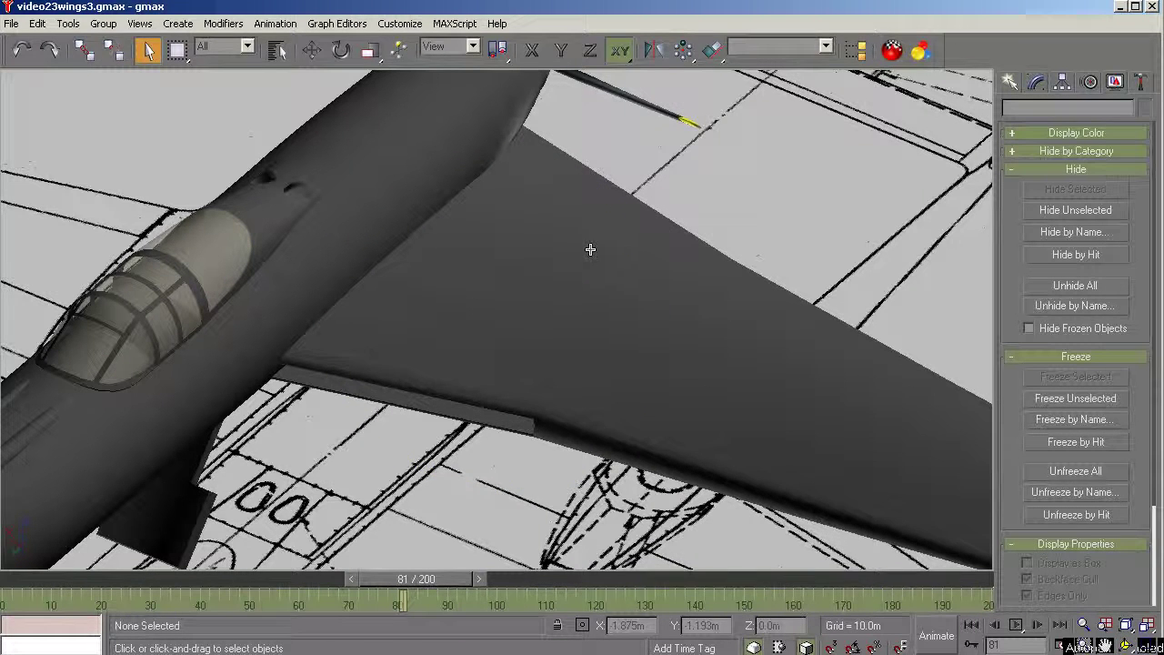
Step: Hide every listed object except the fuselage and the wing by inverting the selection of those two
{"action": "left_click", "coordinate": [411, 184]}
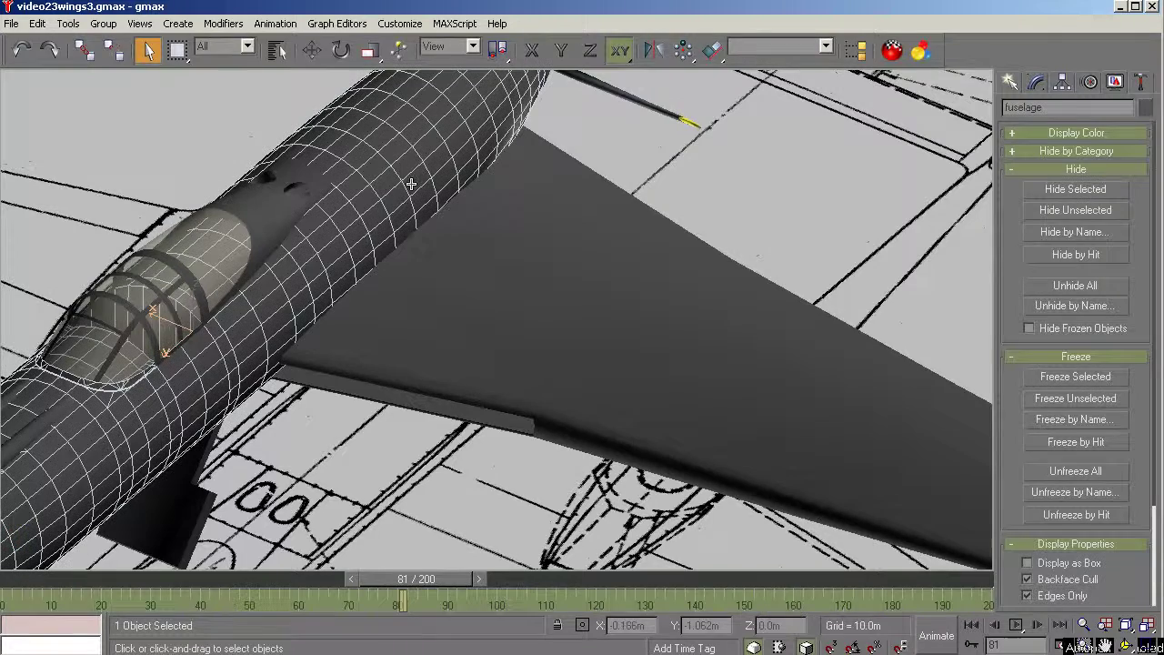
{"action": "left_click", "coordinate": [480, 245], "text": "ctrl"}
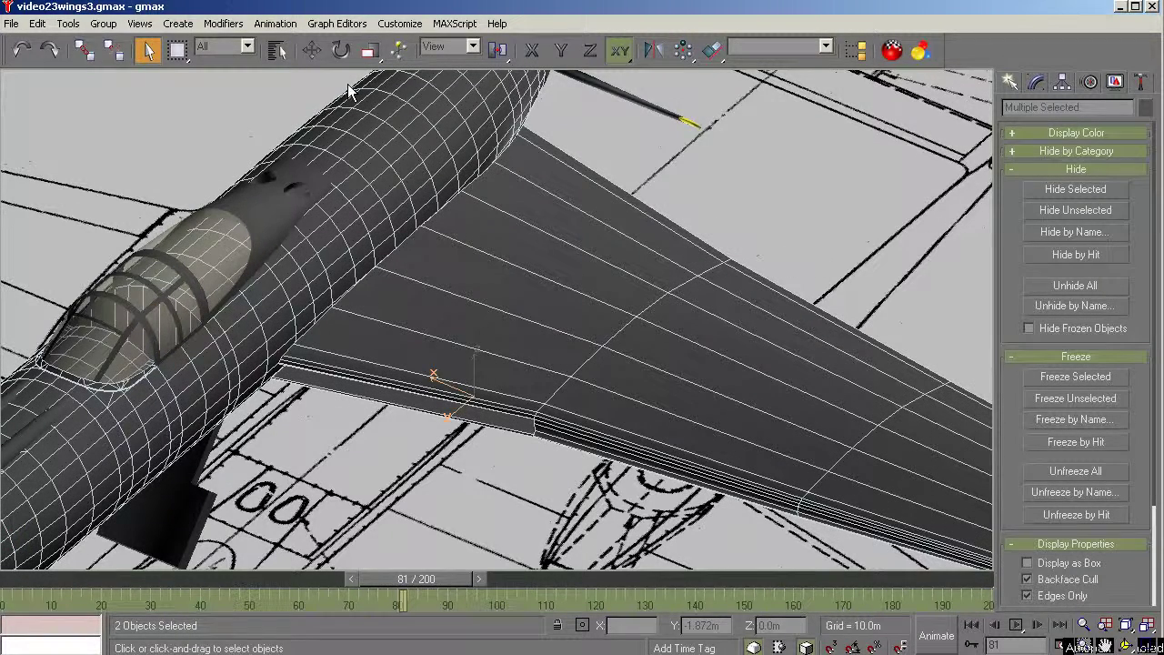
{"action": "left_click", "coordinate": [275, 50]}
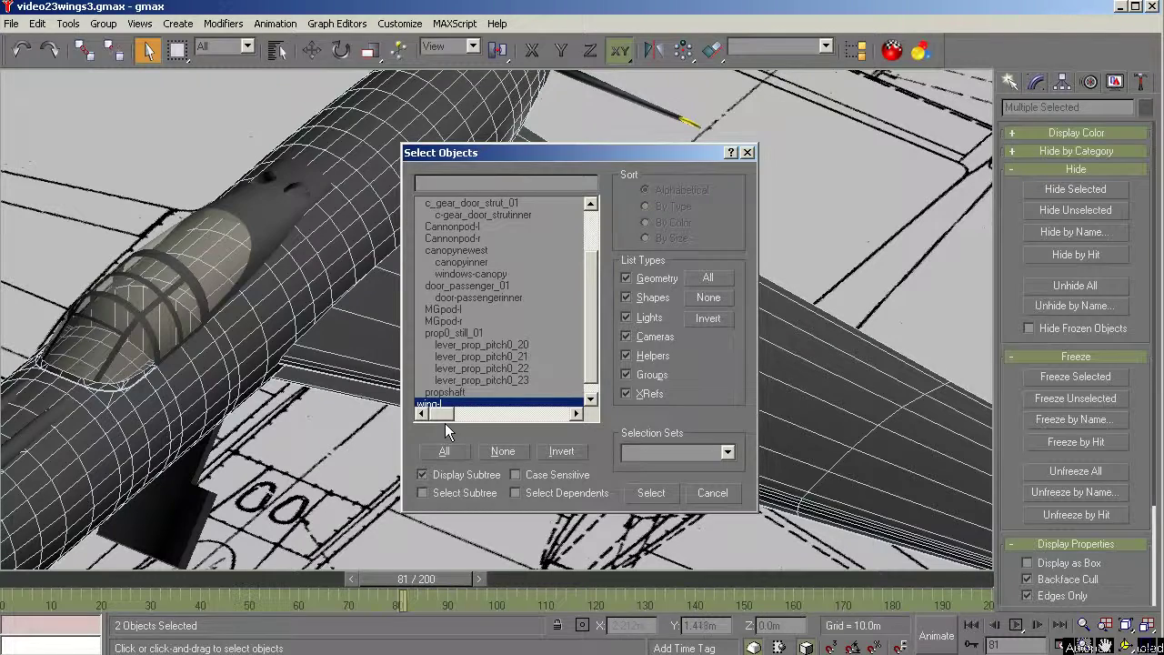
{"action": "left_click", "coordinate": [561, 452]}
{"action": "left_click", "coordinate": [651, 492]}
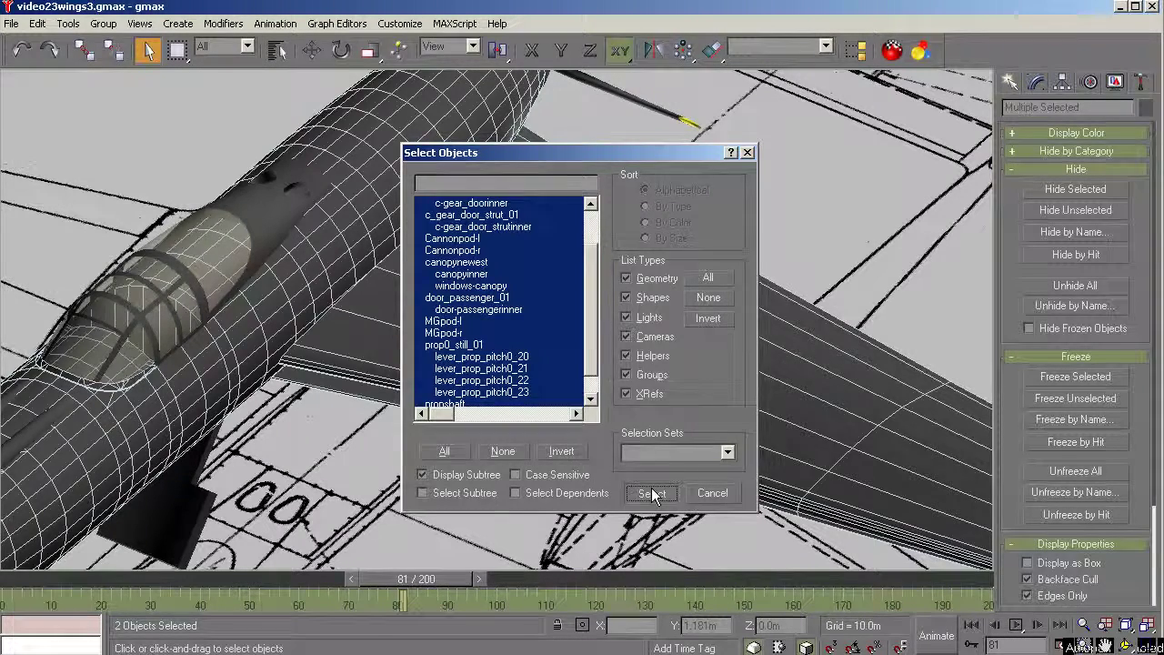
{"action": "left_click", "coordinate": [1086, 193]}
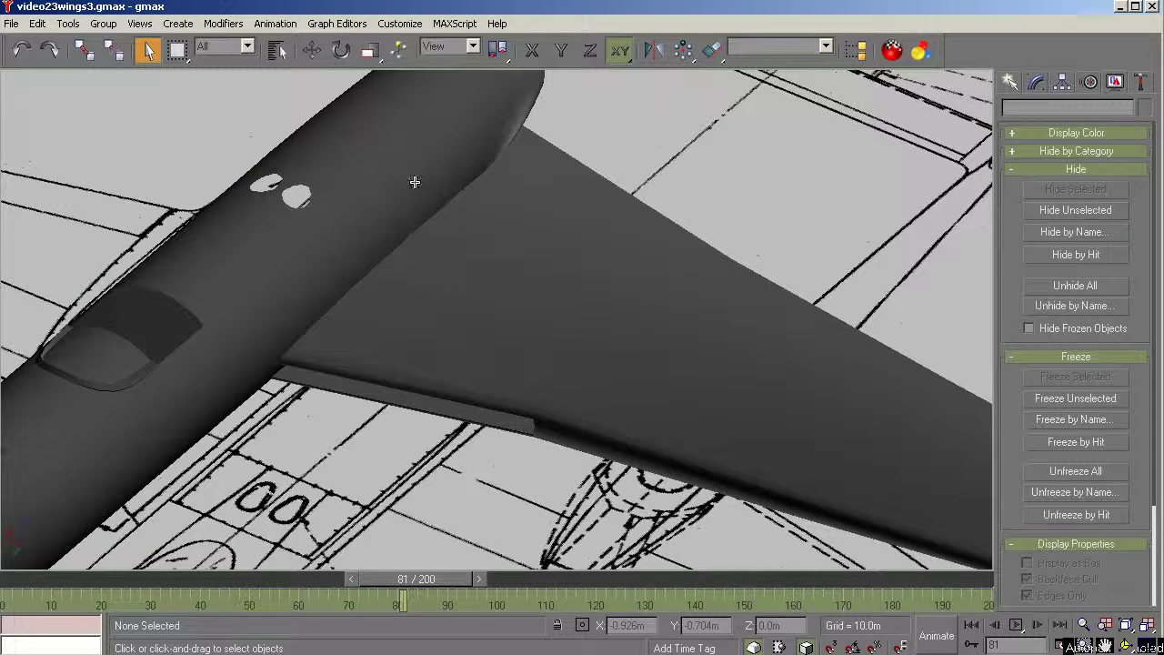
Step: Select the wing and inspect the seam where its root edge meets the fuselage
{"action": "left_click", "coordinate": [495, 240]}
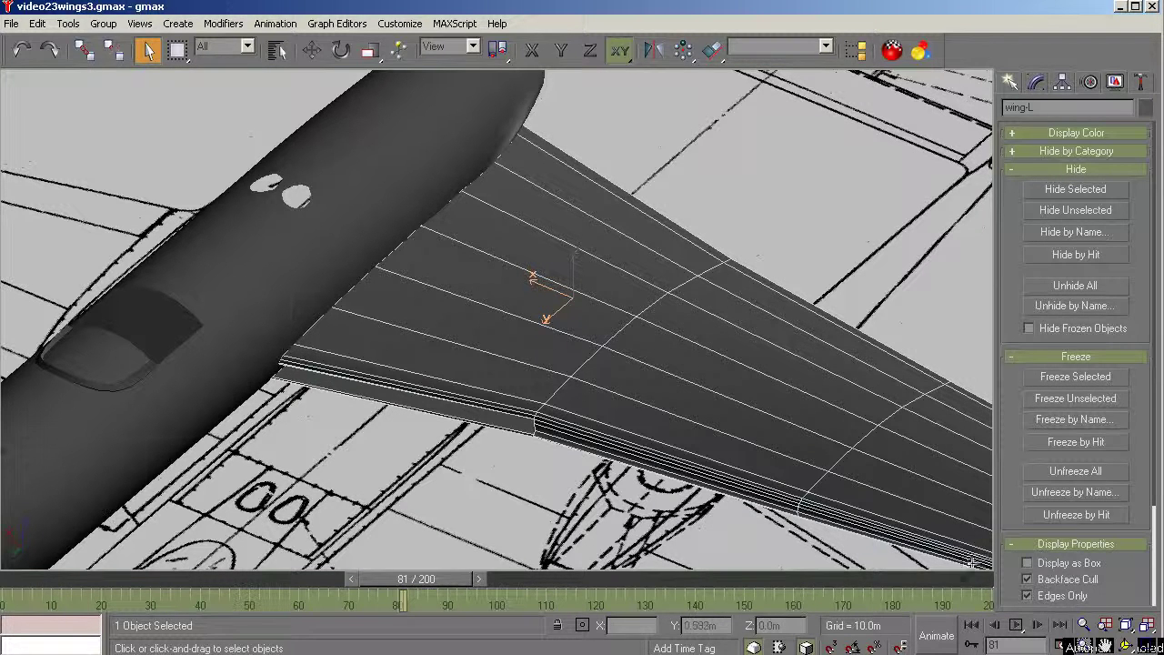
{"action": "left_click", "coordinate": [1126, 646]}
{"action": "left_click_drag", "start_coordinate": [536, 338], "coordinate": [564, 362]}
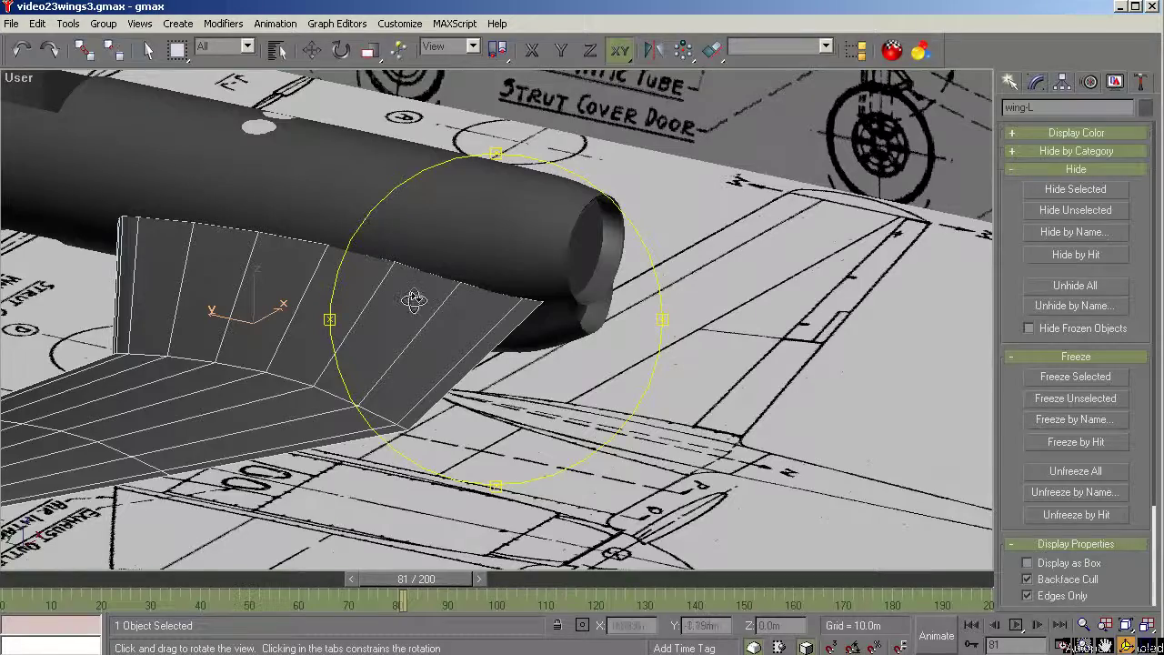
{"action": "mouse_move", "coordinate": [413, 300]}
{"action": "left_mouse_down"}
{"action": "mouse_move", "coordinate": [258, 133]}
{"action": "mouse_move", "coordinate": [314, 159]}
{"action": "mouse_move", "coordinate": [442, 299]}
{"action": "mouse_move", "coordinate": [424, 267]}
{"action": "mouse_move", "coordinate": [490, 244]}
{"action": "mouse_move", "coordinate": [471, 295]}
{"action": "mouse_move", "coordinate": [433, 189]}
{"action": "mouse_move", "coordinate": [480, 218]}
{"action": "mouse_move", "coordinate": [406, 289]}
{"action": "mouse_move", "coordinate": [505, 337]}
{"action": "mouse_move", "coordinate": [481, 317]}
{"action": "mouse_move", "coordinate": [475, 356]}
{"action": "mouse_move", "coordinate": [403, 306]}
{"action": "left_mouse_up"}
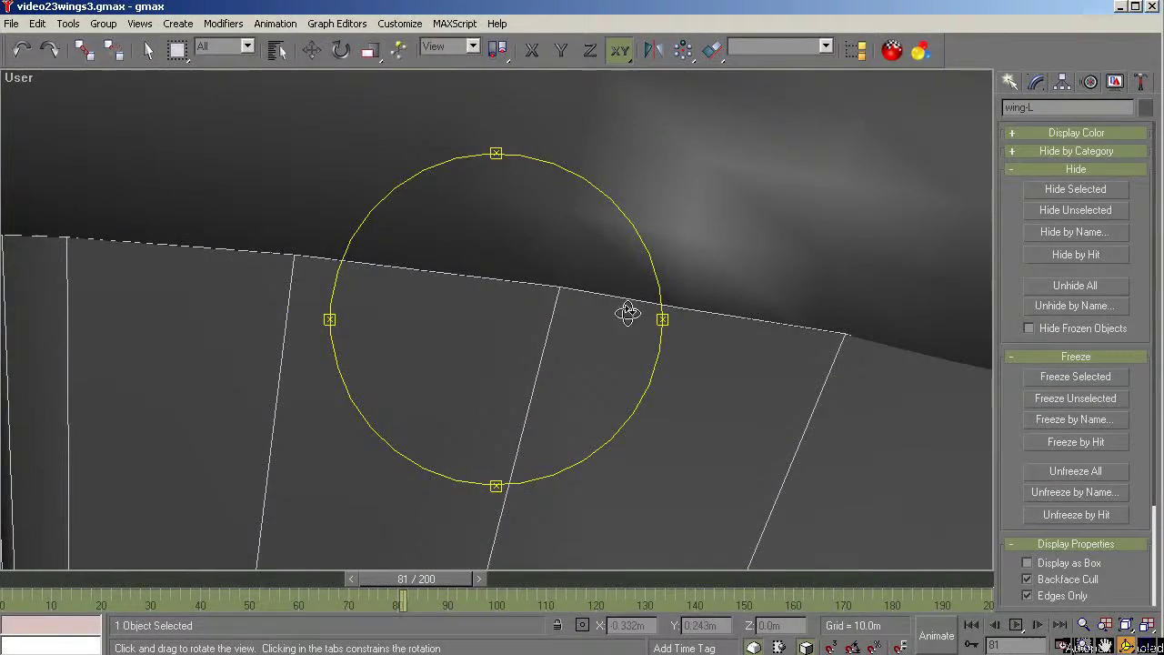
{"action": "left_click_drag", "start_coordinate": [563, 307], "coordinate": [512, 301]}
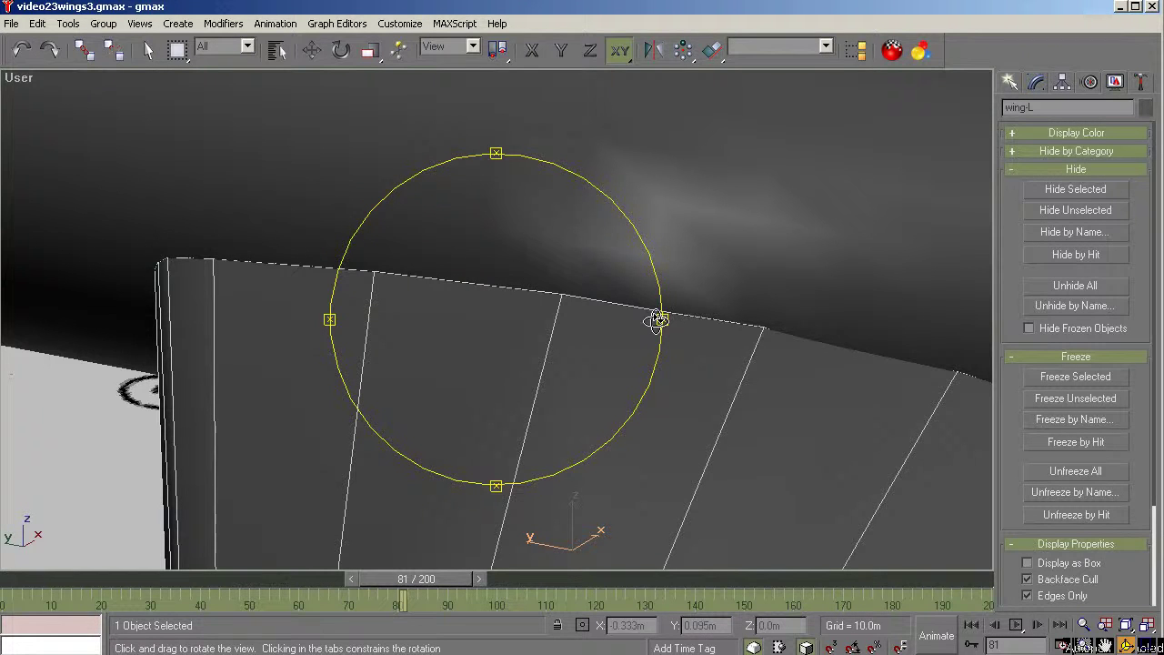
{"action": "mouse_move", "coordinate": [531, 358]}
{"action": "left_mouse_down"}
{"action": "mouse_move", "coordinate": [530, 346]}
{"action": "mouse_move", "coordinate": [486, 330]}
{"action": "left_mouse_up"}
{"action": "right_click", "coordinate": [507, 400]}
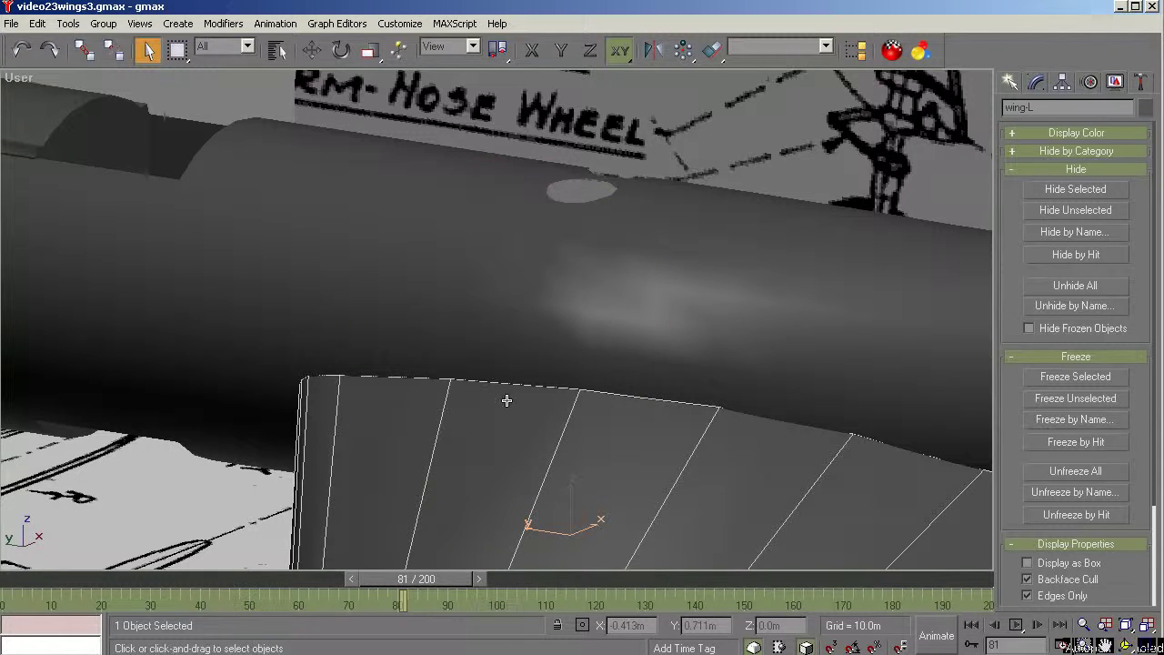
Step: Examine the recess along the wing's inner leading edge, including its root end and its outer end at the bend
{"action": "scroll", "coordinate": [517, 295], "scroll_direction": "down", "scroll_amount": 3}
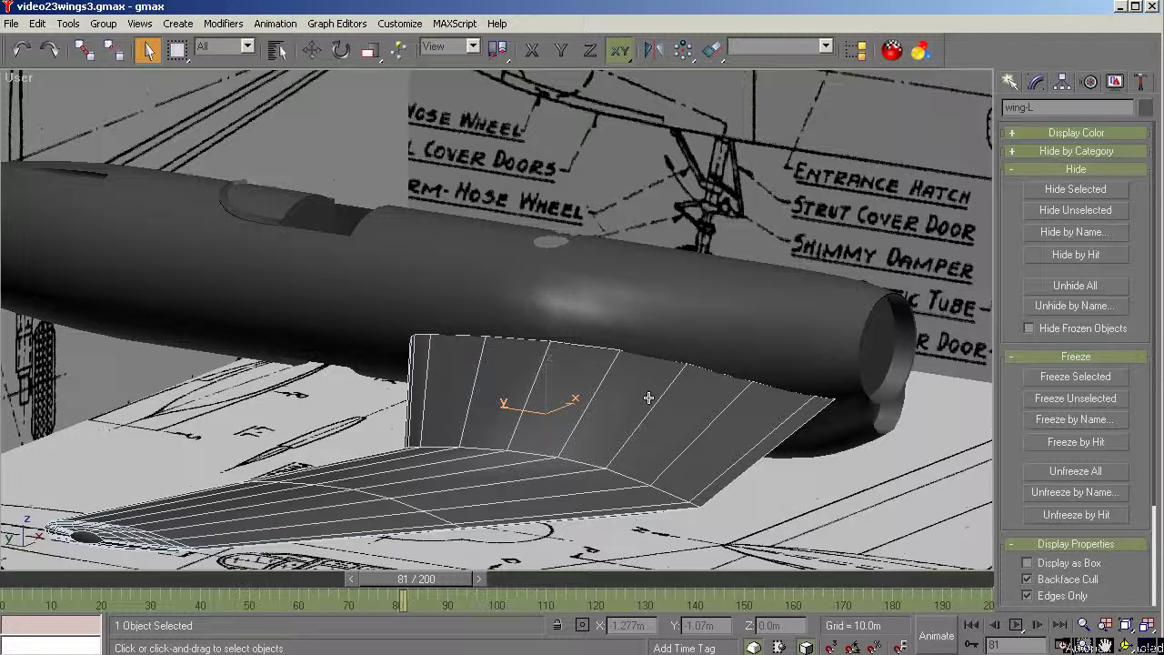
{"action": "left_click", "coordinate": [1126, 646]}
{"action": "mouse_move", "coordinate": [549, 367]}
{"action": "left_mouse_down"}
{"action": "mouse_move", "coordinate": [657, 382]}
{"action": "mouse_move", "coordinate": [590, 352]}
{"action": "mouse_move", "coordinate": [545, 352]}
{"action": "left_mouse_up"}
{"action": "scroll", "coordinate": [50, 455], "scroll_direction": "up", "scroll_amount": 5}
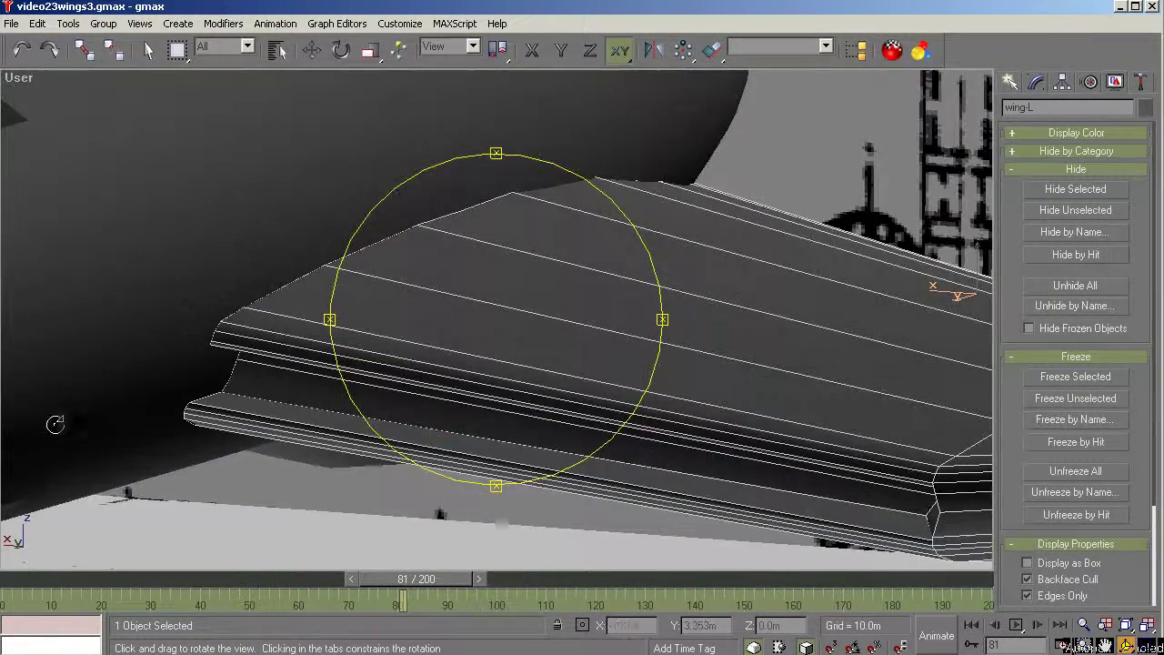
{"action": "left_click_drag", "start_coordinate": [442, 408], "coordinate": [406, 398]}
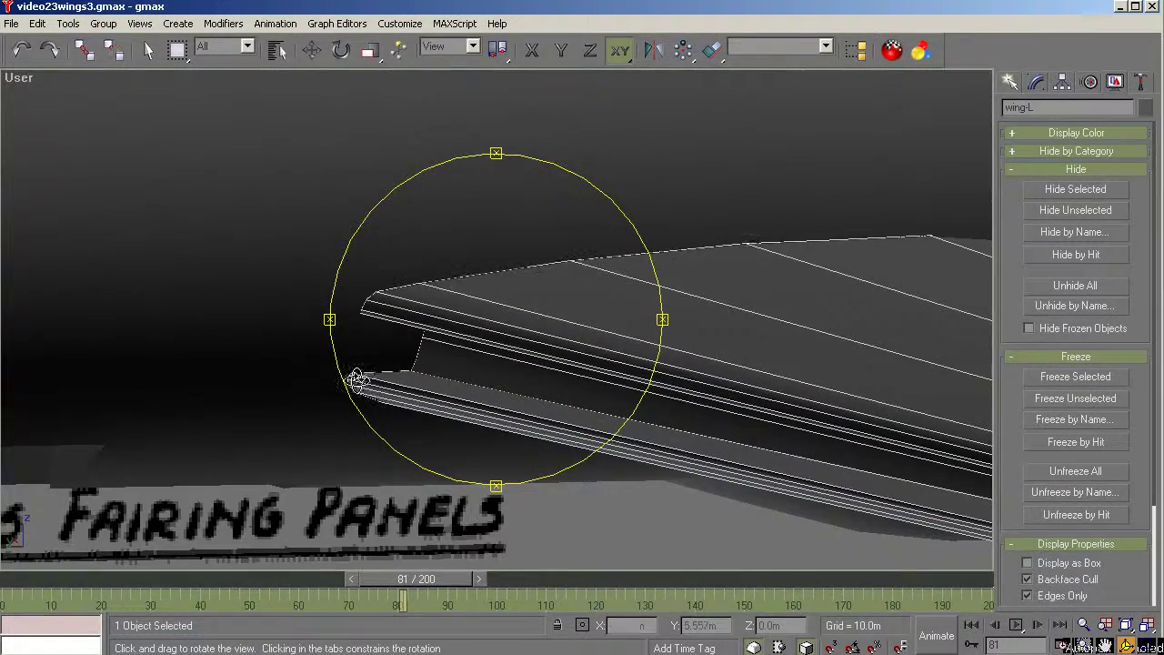
{"action": "left_click_drag", "start_coordinate": [471, 406], "coordinate": [430, 372]}
{"action": "left_click_drag", "start_coordinate": [572, 410], "coordinate": [514, 421]}
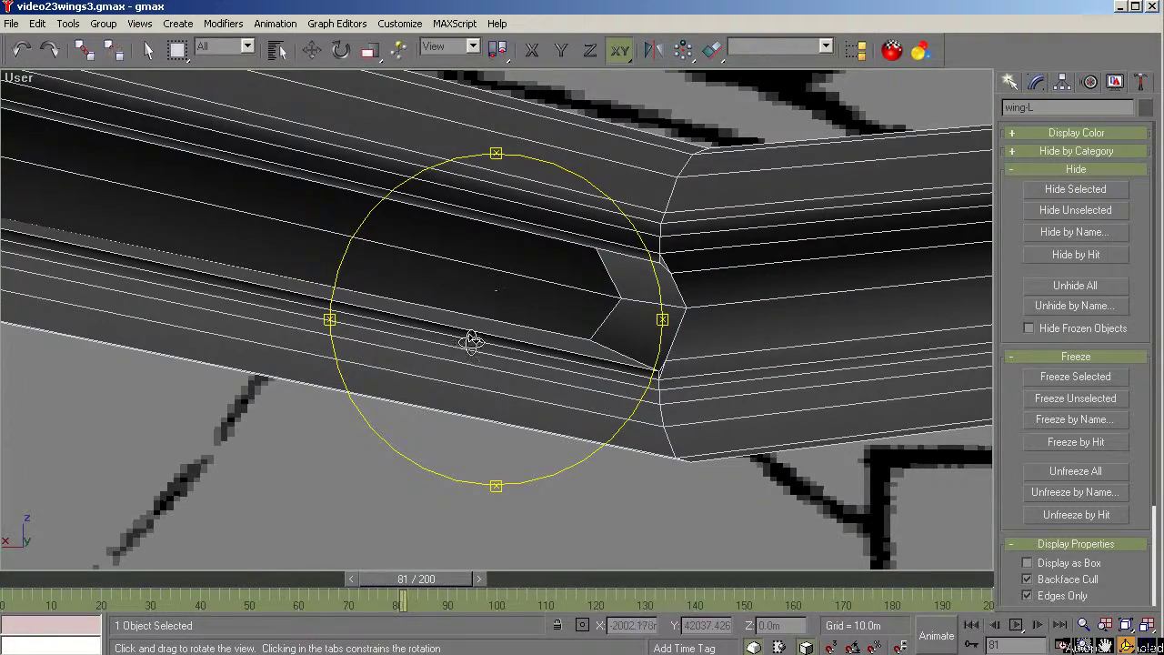
{"action": "left_click_drag", "start_coordinate": [471, 341], "coordinate": [353, 350]}
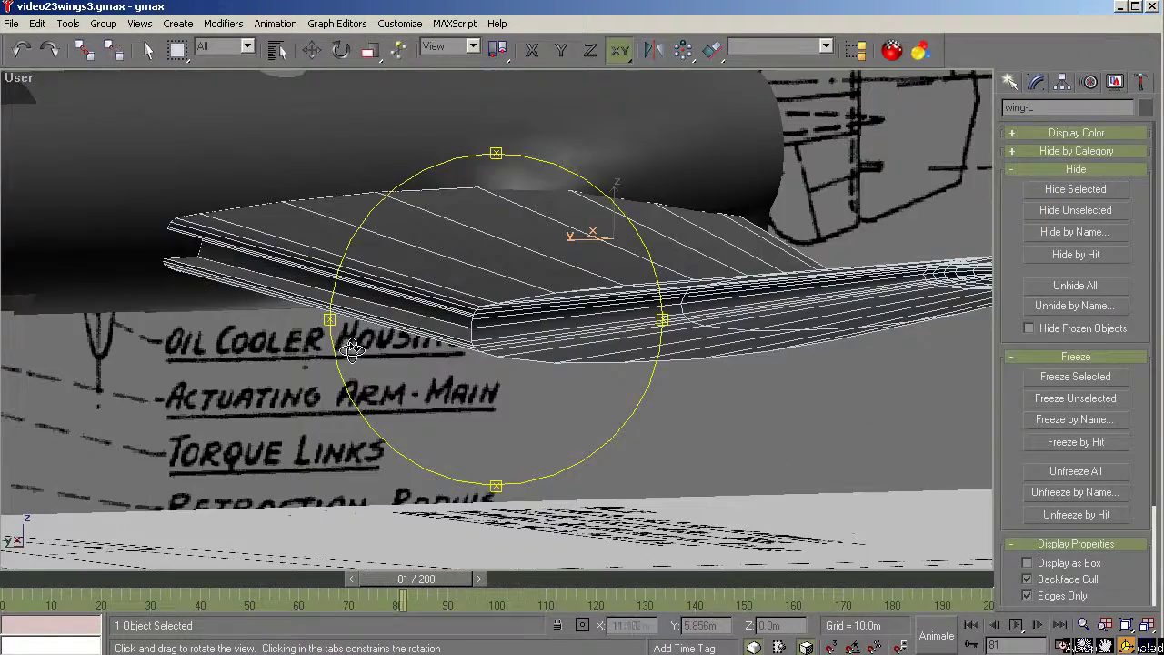
{"action": "left_click_drag", "start_coordinate": [453, 352], "coordinate": [417, 355]}
{"action": "scroll", "coordinate": [597, 319], "scroll_direction": "up", "scroll_amount": 5}
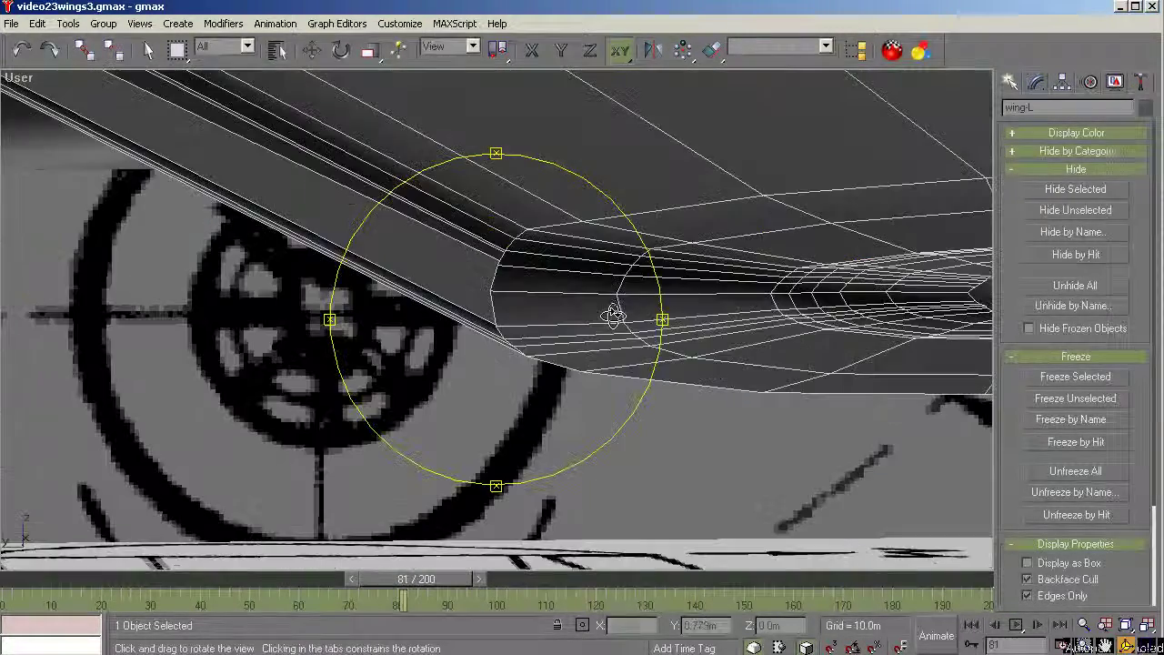
{"action": "mouse_move", "coordinate": [575, 326]}
{"action": "left_mouse_down"}
{"action": "mouse_move", "coordinate": [558, 331]}
{"action": "mouse_move", "coordinate": [572, 319]}
{"action": "left_mouse_up"}
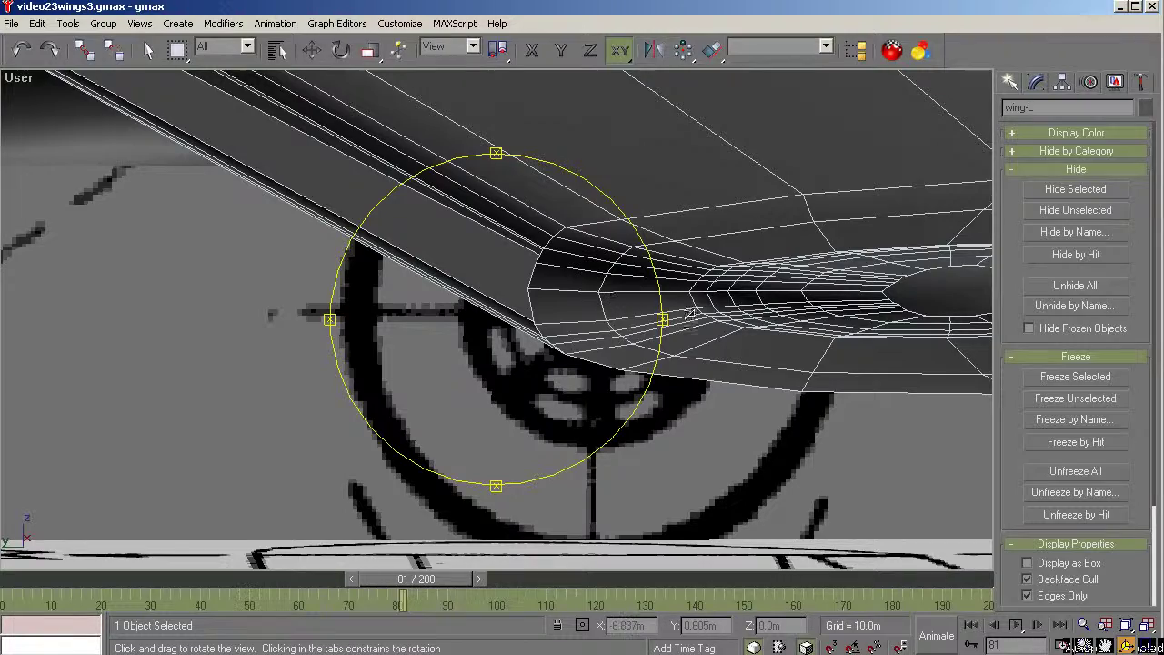
{"action": "left_click_drag", "start_coordinate": [502, 337], "coordinate": [465, 338]}
Step: Compare the wing seen from above with the flap and aileron layout on the blueprint
{"action": "scroll", "coordinate": [368, 452], "scroll_direction": "up", "scroll_amount": 3}
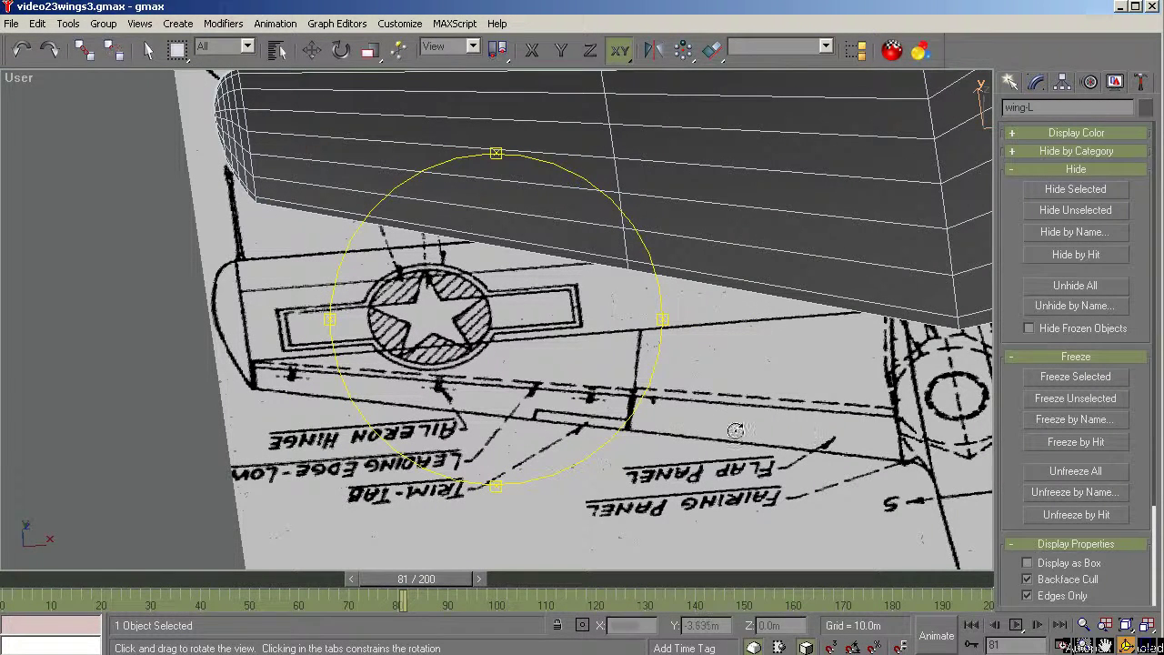
{"action": "scroll", "coordinate": [362, 336], "scroll_direction": "down", "scroll_amount": 2}
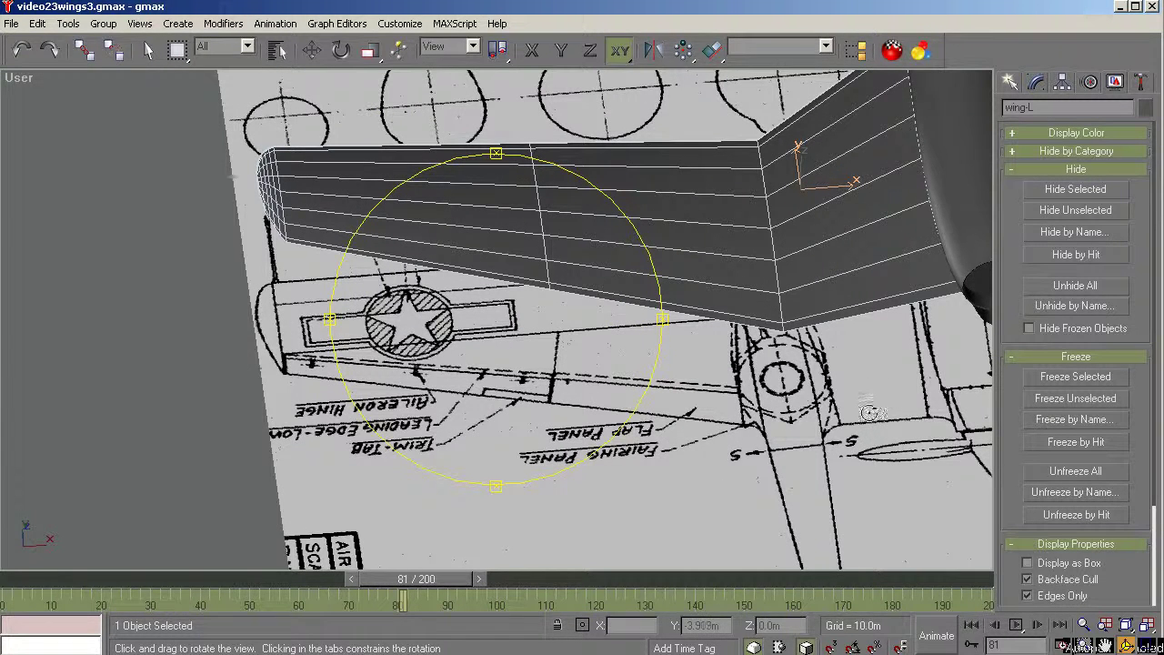
{"action": "left_click_drag", "start_coordinate": [593, 364], "coordinate": [538, 372]}
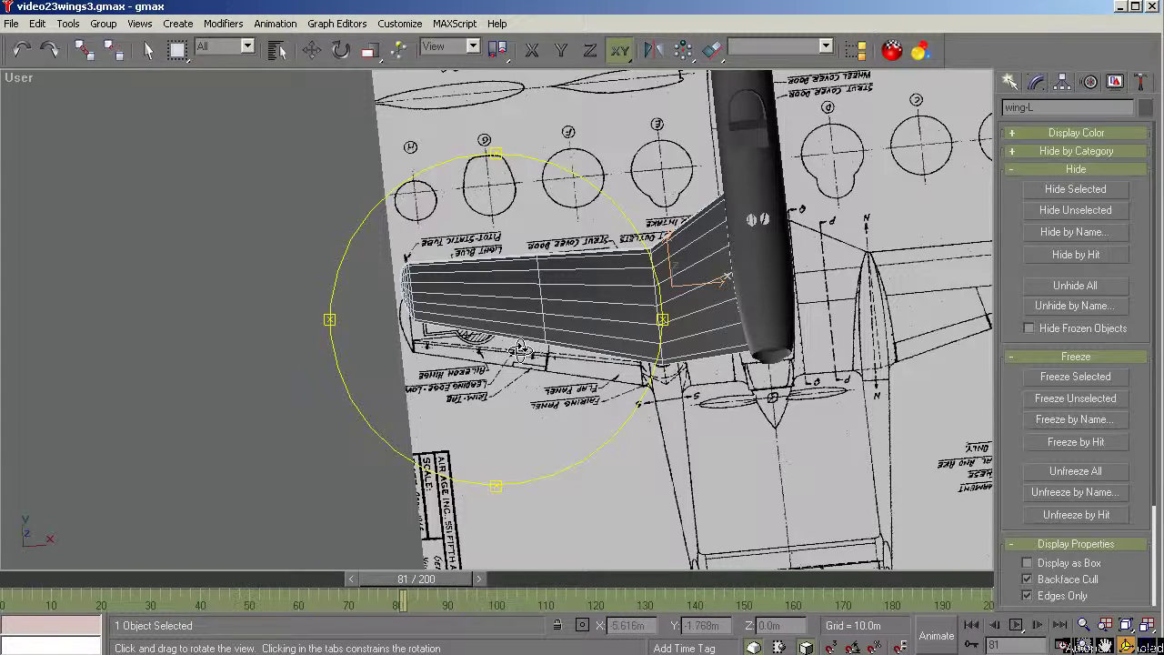
{"action": "left_click_drag", "start_coordinate": [520, 350], "coordinate": [297, 341]}
Step: Hide the fuselage so that only the wing remains over the blueprints
{"action": "right_click", "coordinate": [310, 102]}
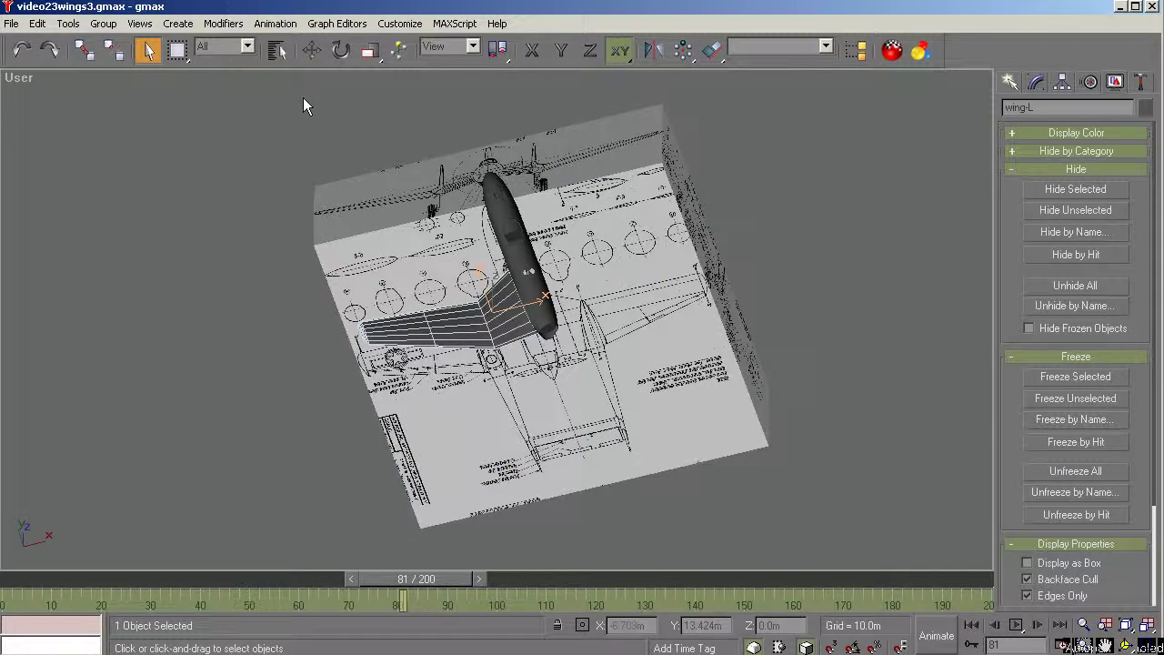
{"action": "left_click", "coordinate": [496, 210]}
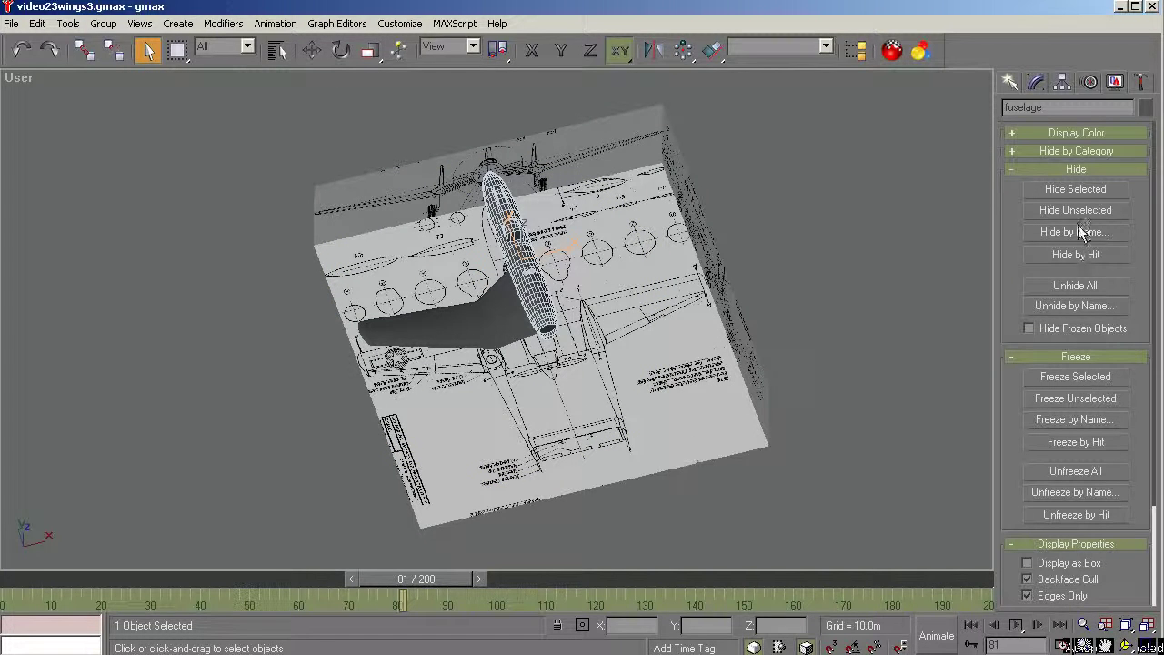
{"action": "left_click", "coordinate": [1076, 189]}
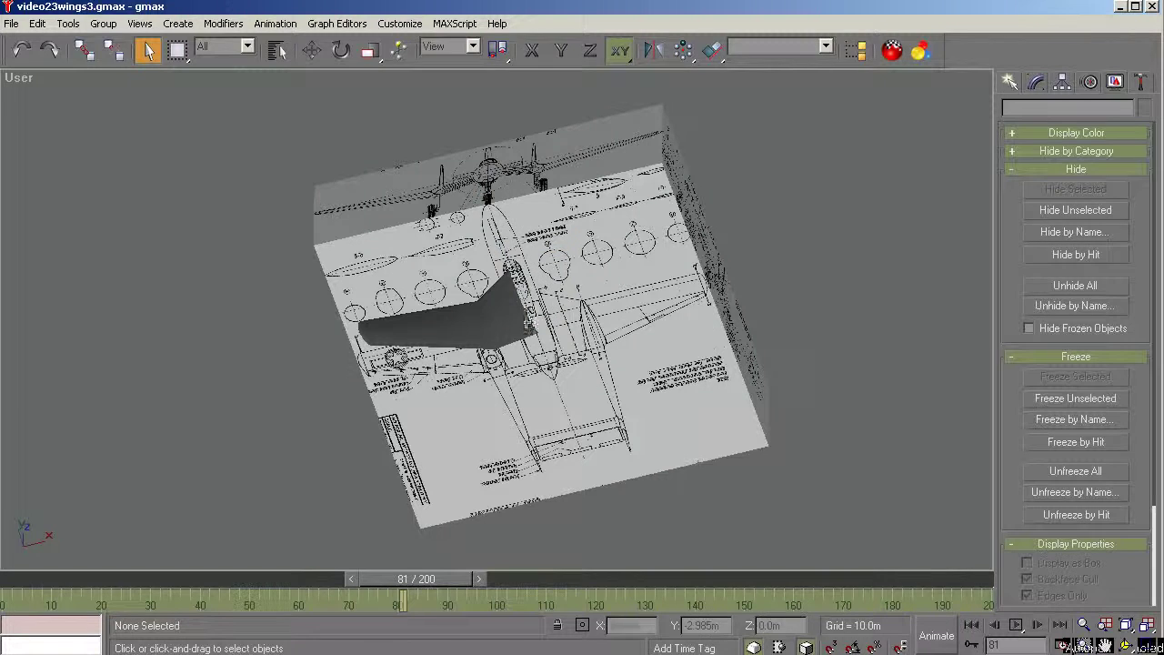
Step: Make the wing see-through and compare it from above with the flap and aileron outlines on the blueprint
{"action": "left_click", "coordinate": [506, 315]}
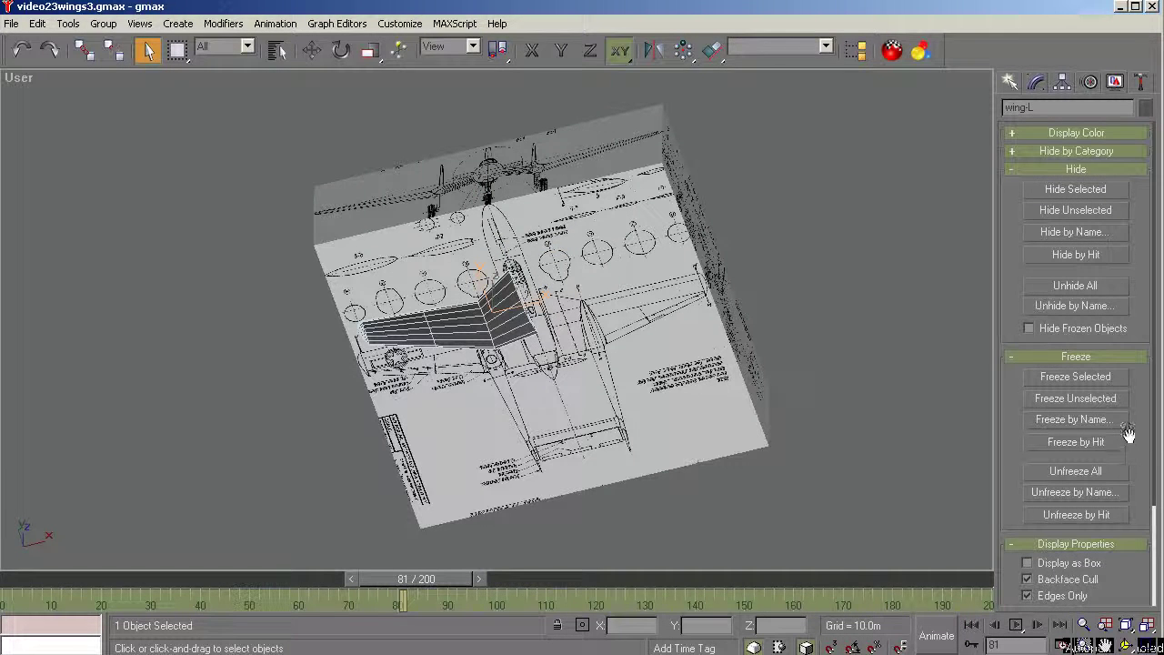
{"action": "left_click_drag", "start_coordinate": [1148, 452], "coordinate": [1148, 342]}
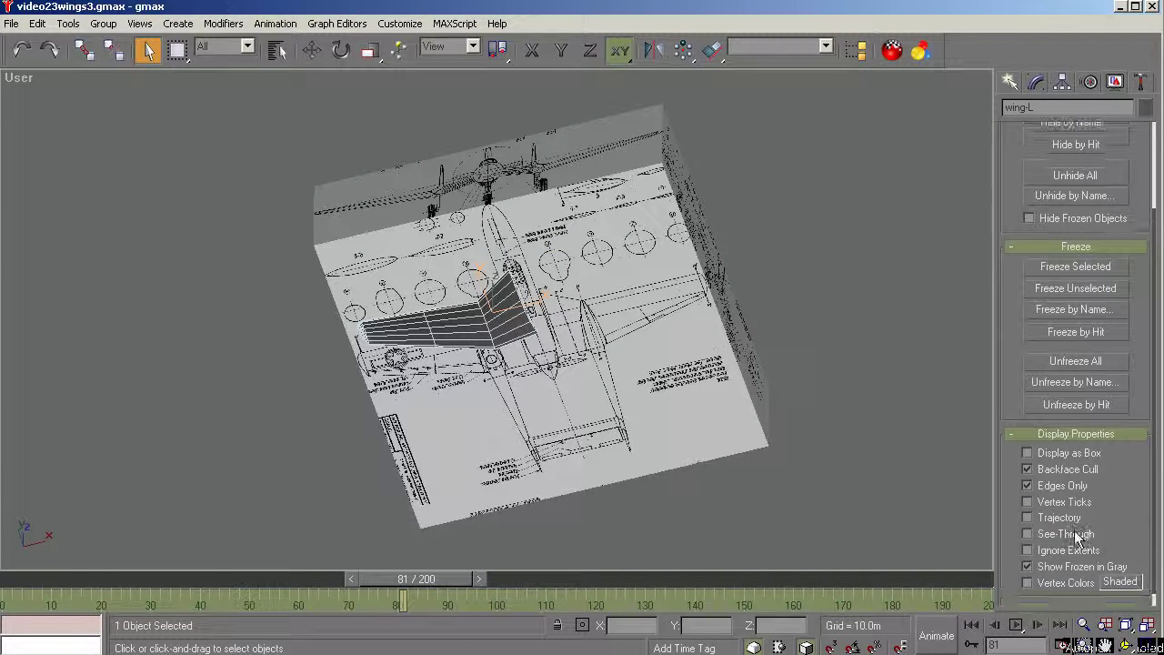
{"action": "left_click", "coordinate": [1076, 535]}
{"action": "key", "text": "t"}
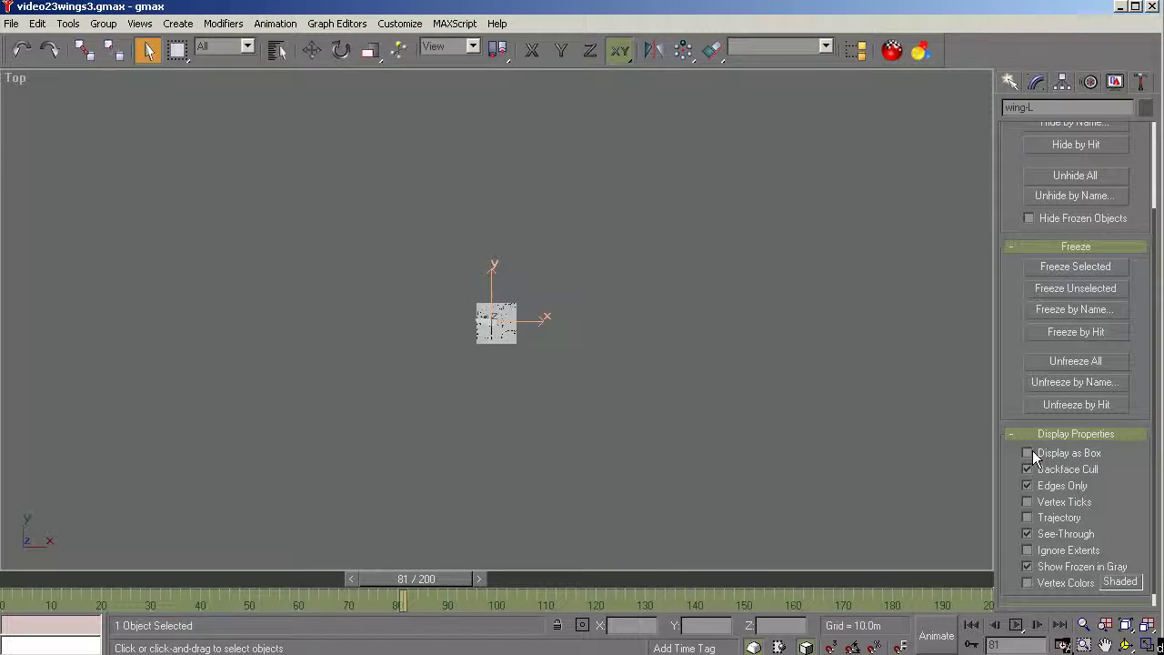
{"action": "key", "text": "z"}
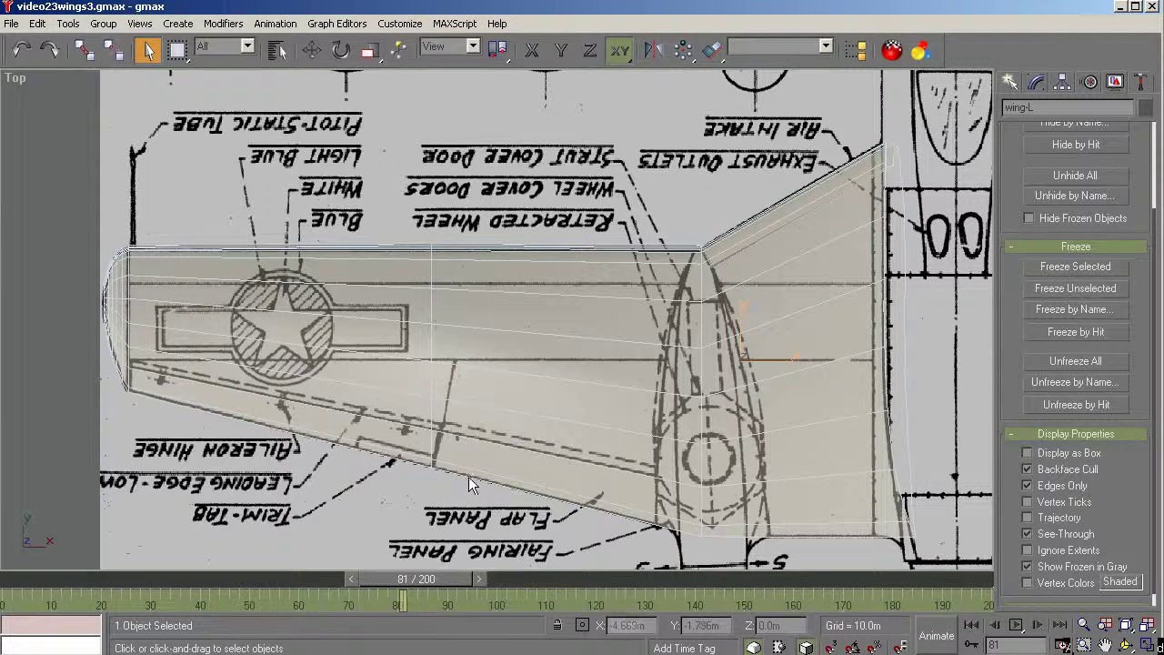
{"action": "left_click", "coordinate": [1106, 644]}
{"action": "left_click_drag", "start_coordinate": [791, 471], "coordinate": [737, 405]}
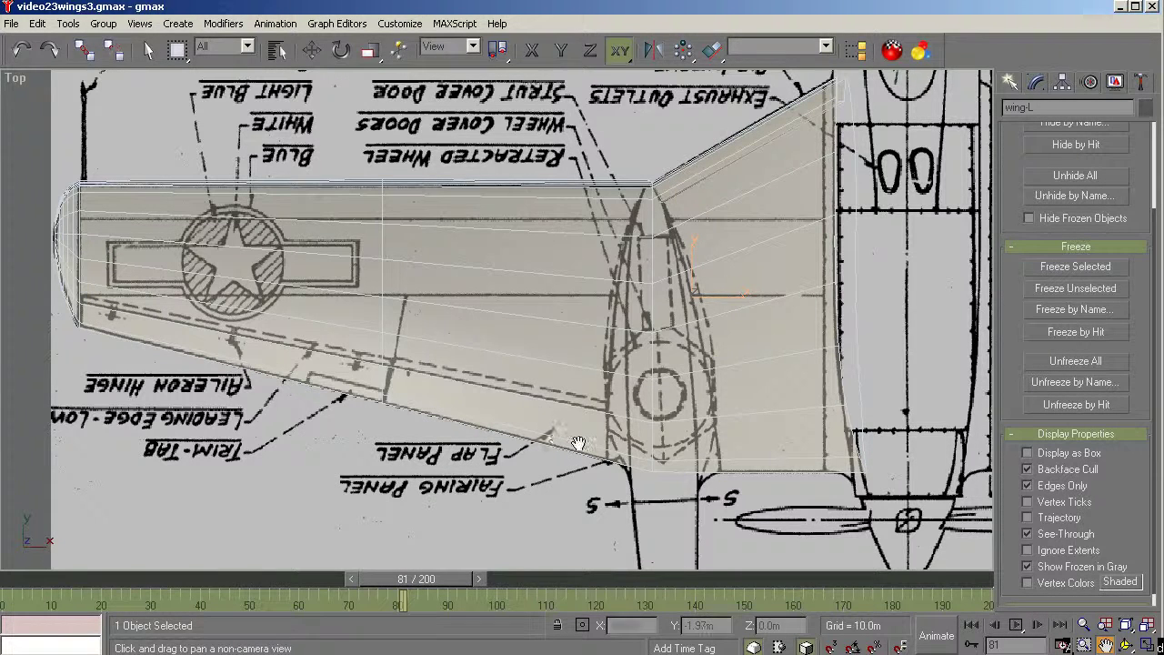
Step: Create a box about 0.9 m long, 2.1 m wide and 1.3 m high beside the flap panel on the wing's trailing edge
{"action": "left_click", "coordinate": [1010, 84]}
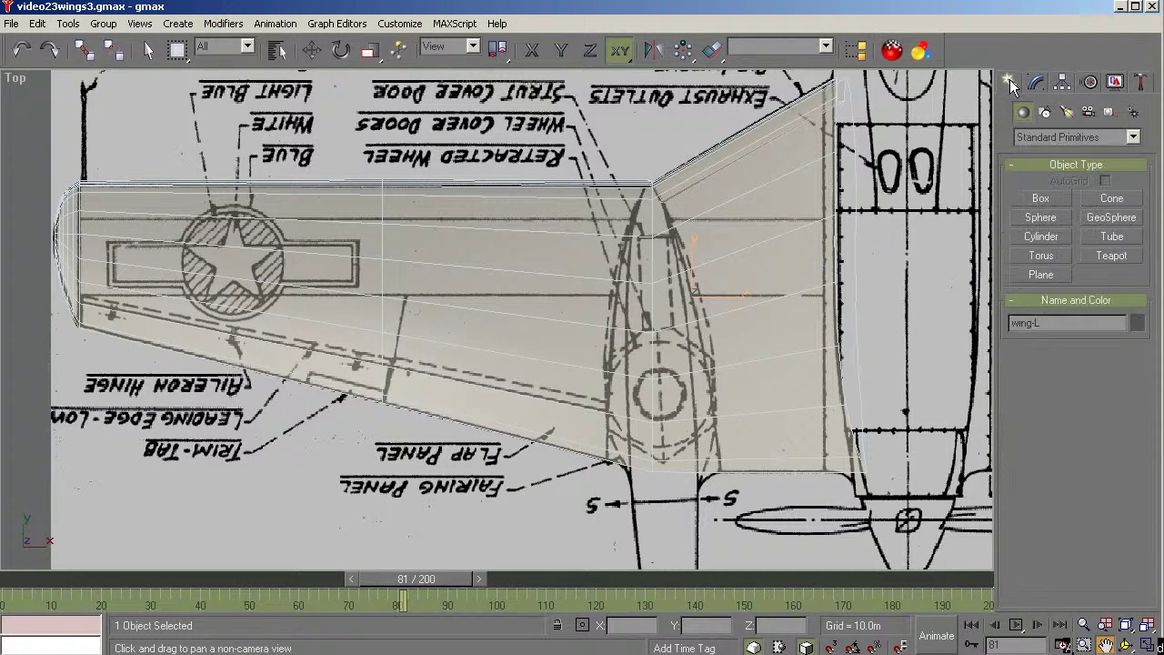
{"action": "left_click", "coordinate": [1040, 199]}
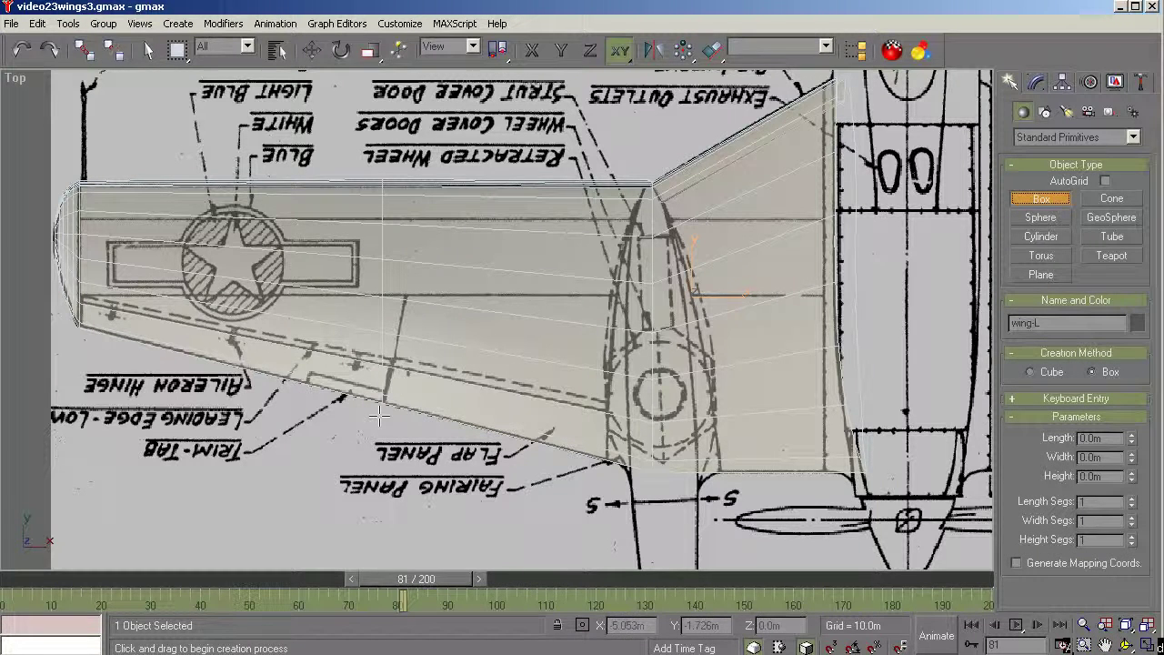
{"action": "left_click_drag", "start_coordinate": [382, 420], "coordinate": [604, 511]}
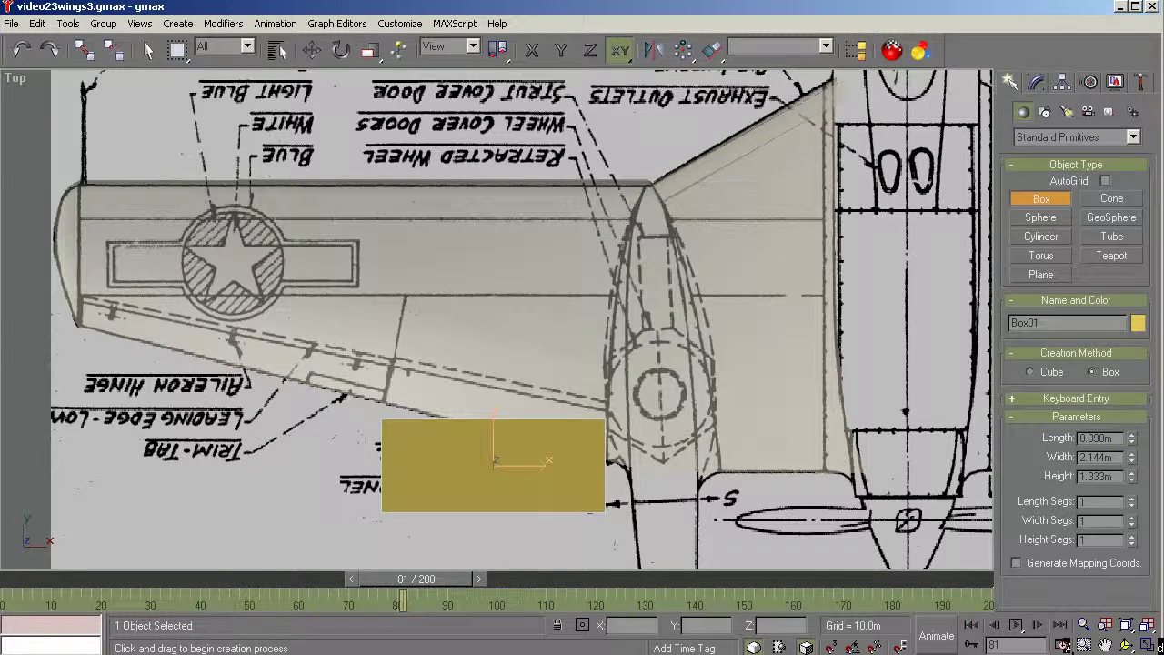
{"action": "left_click", "coordinate": [1041, 199]}
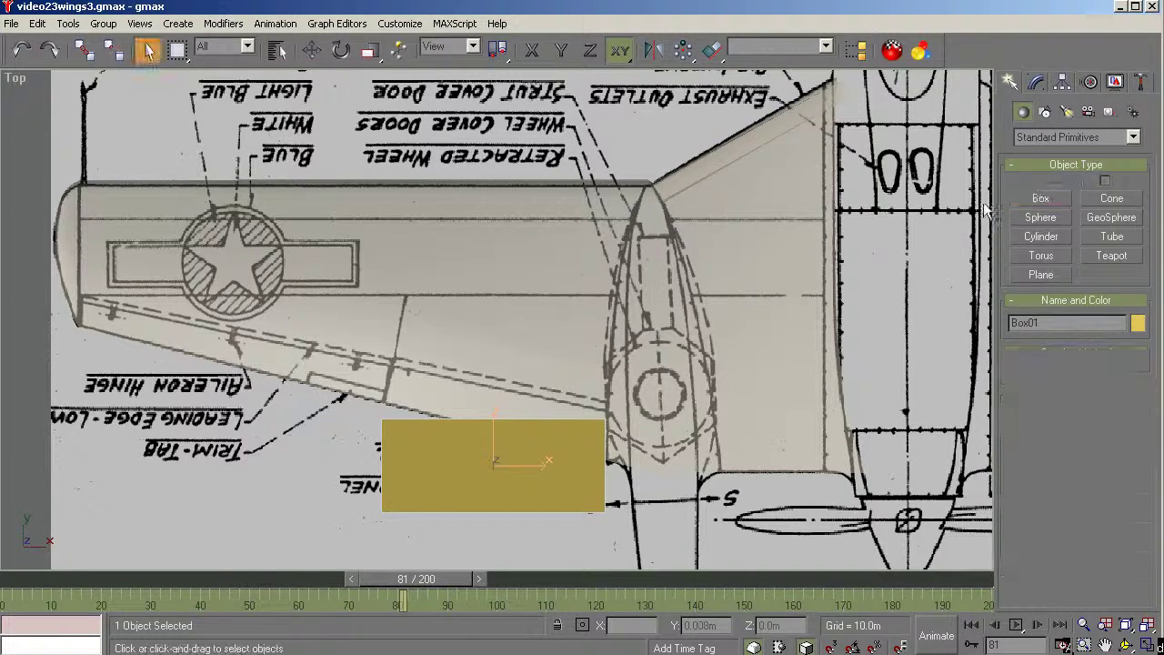
Step: Convert the new box to an Editable Poly
{"action": "left_click", "coordinate": [1038, 82]}
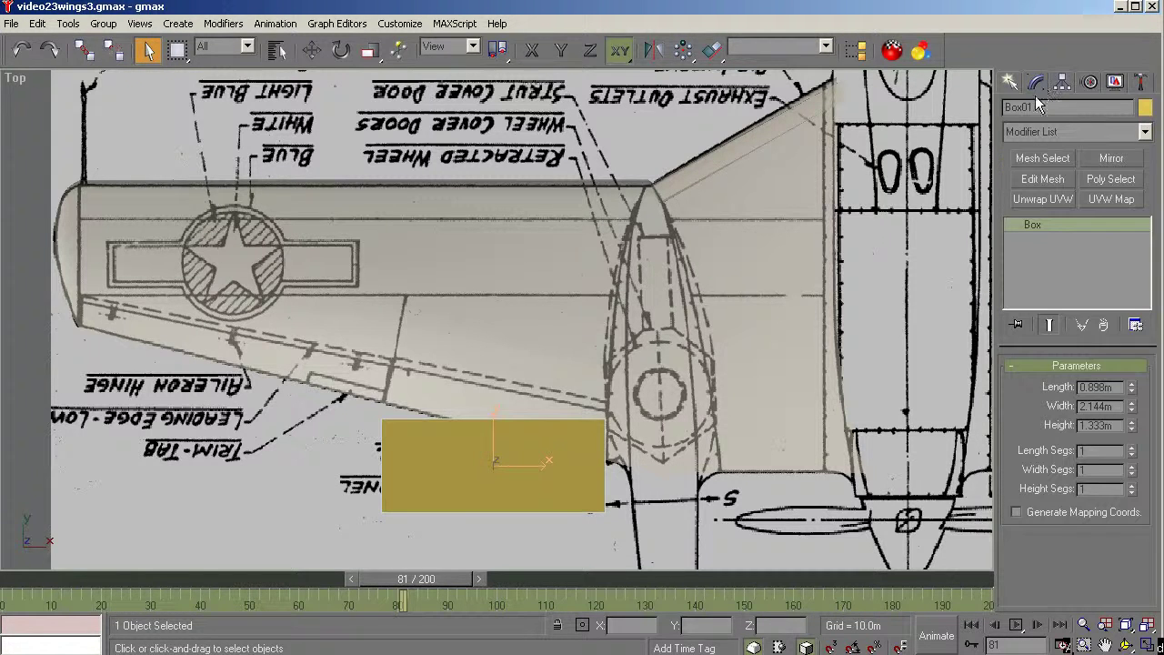
{"action": "right_click", "coordinate": [1029, 225]}
{"action": "left_click", "coordinate": [1055, 332]}
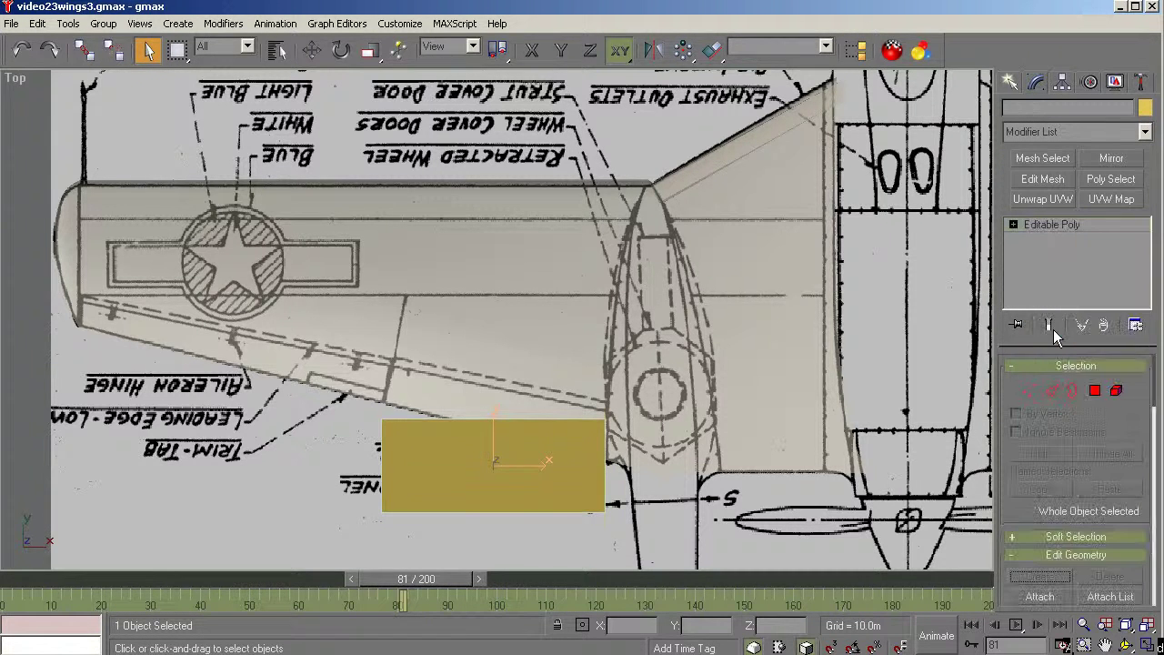
{"action": "left_click", "coordinate": [1031, 391]}
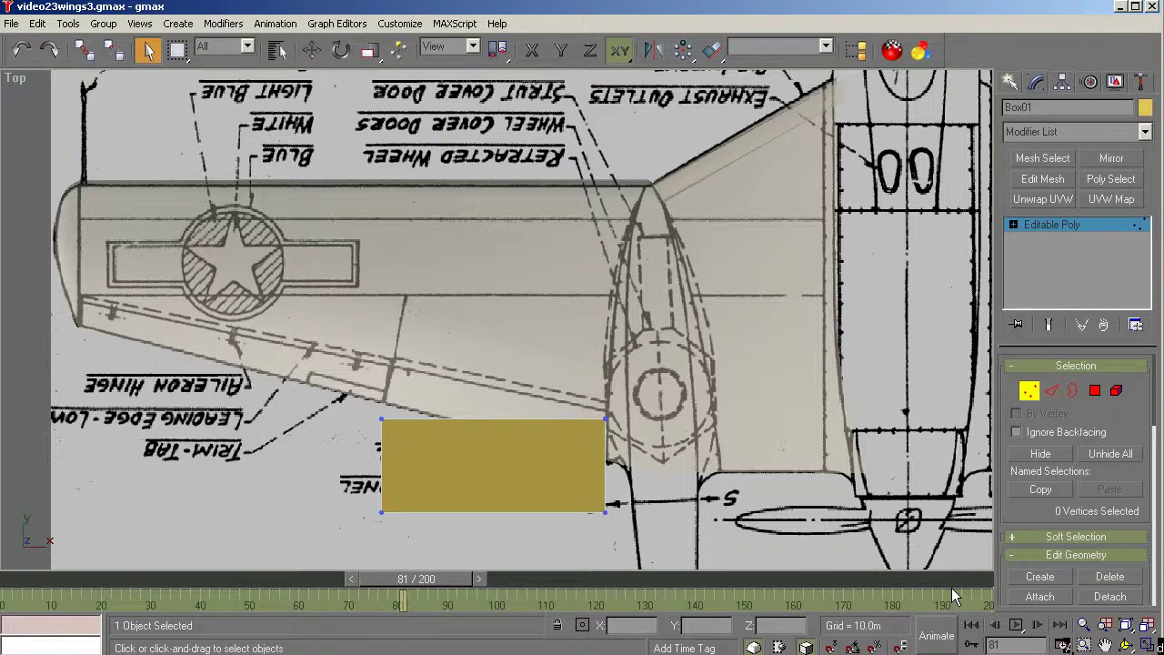
{"action": "left_click", "coordinate": [1073, 226]}
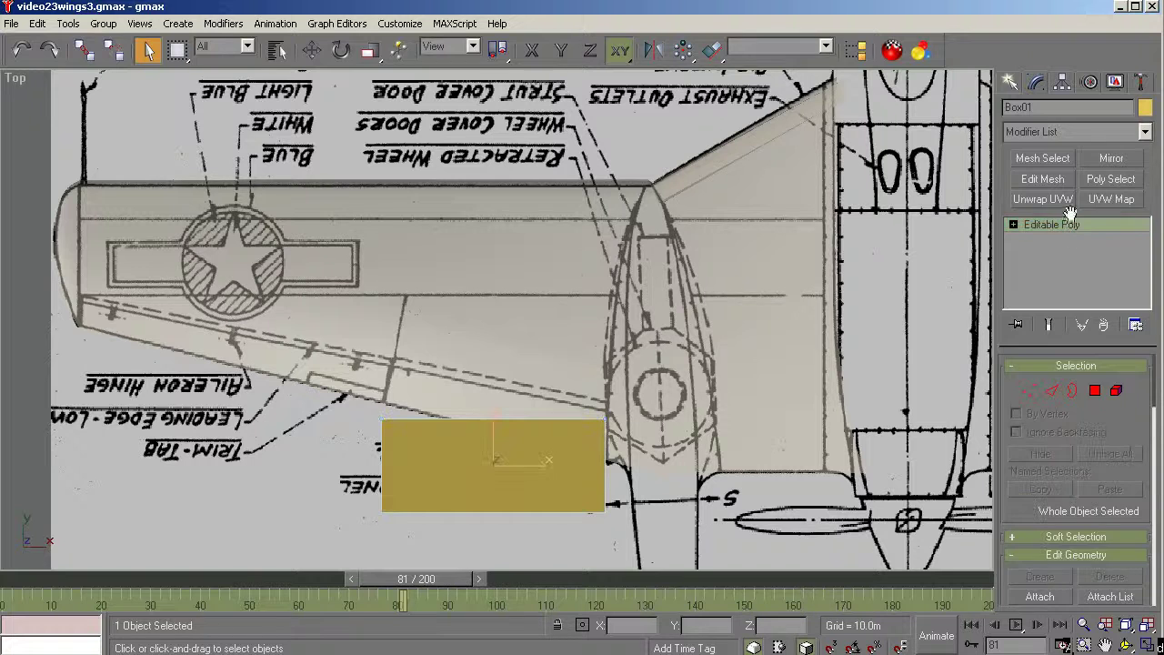
Step: Make the box see-through and shift it so its outer forward corner meets the trailing edge at the flap's outer end
{"action": "left_click", "coordinate": [1116, 84]}
{"action": "left_click", "coordinate": [1028, 534]}
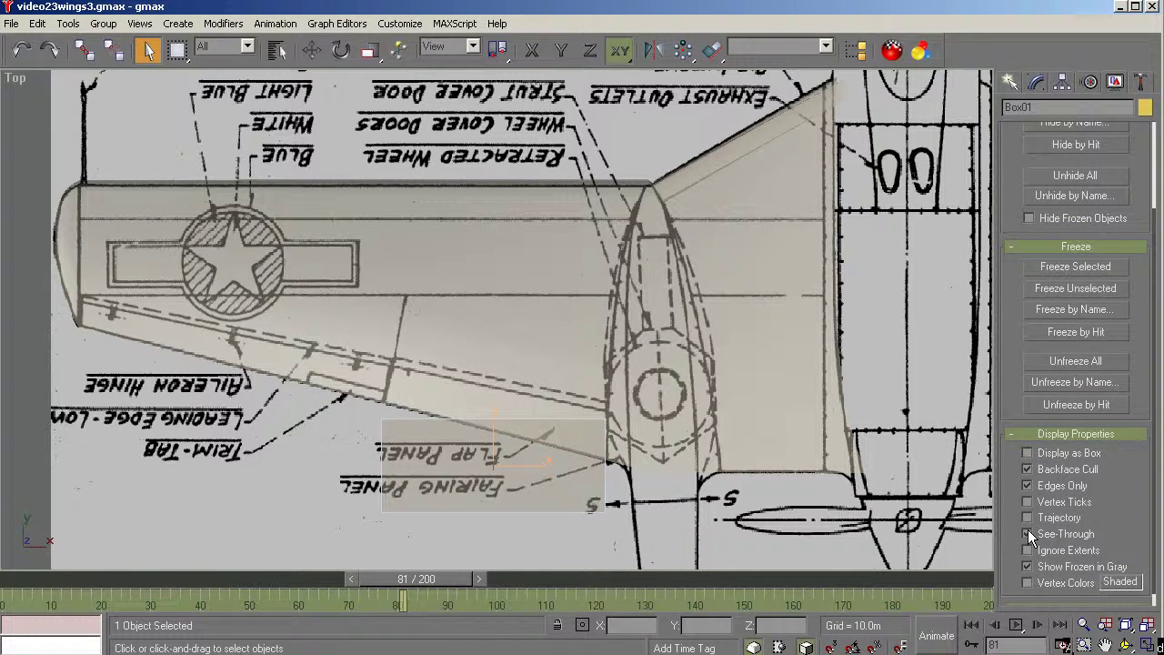
{"action": "left_click", "coordinate": [1085, 644]}
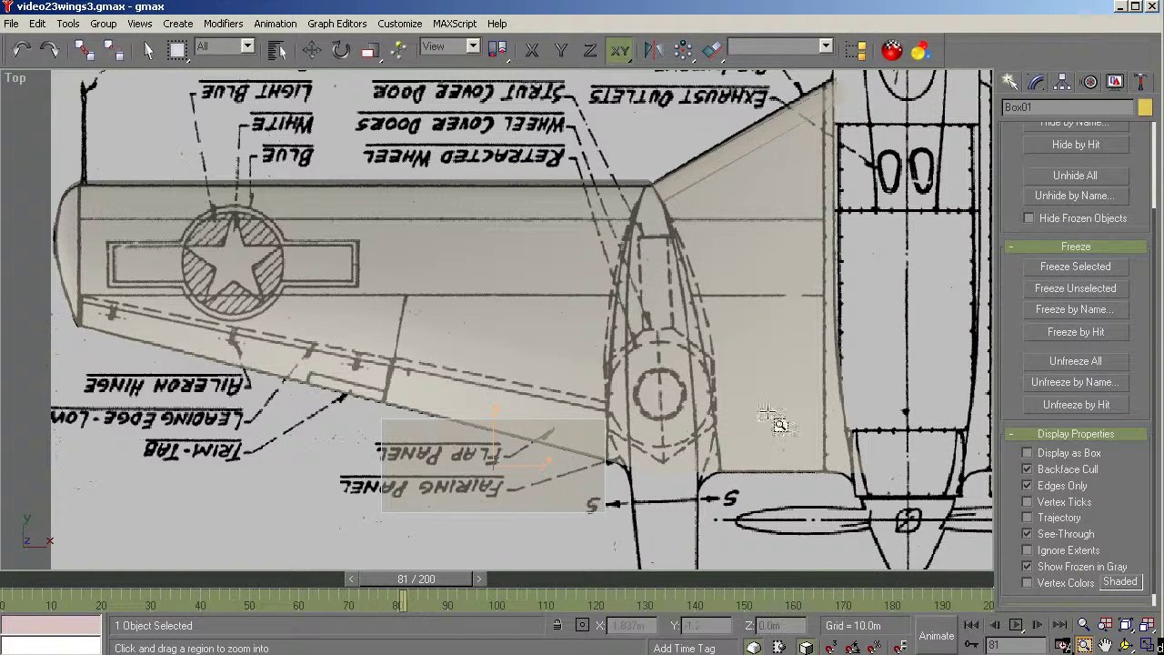
{"action": "left_click_drag", "start_coordinate": [660, 303], "coordinate": [362, 551]}
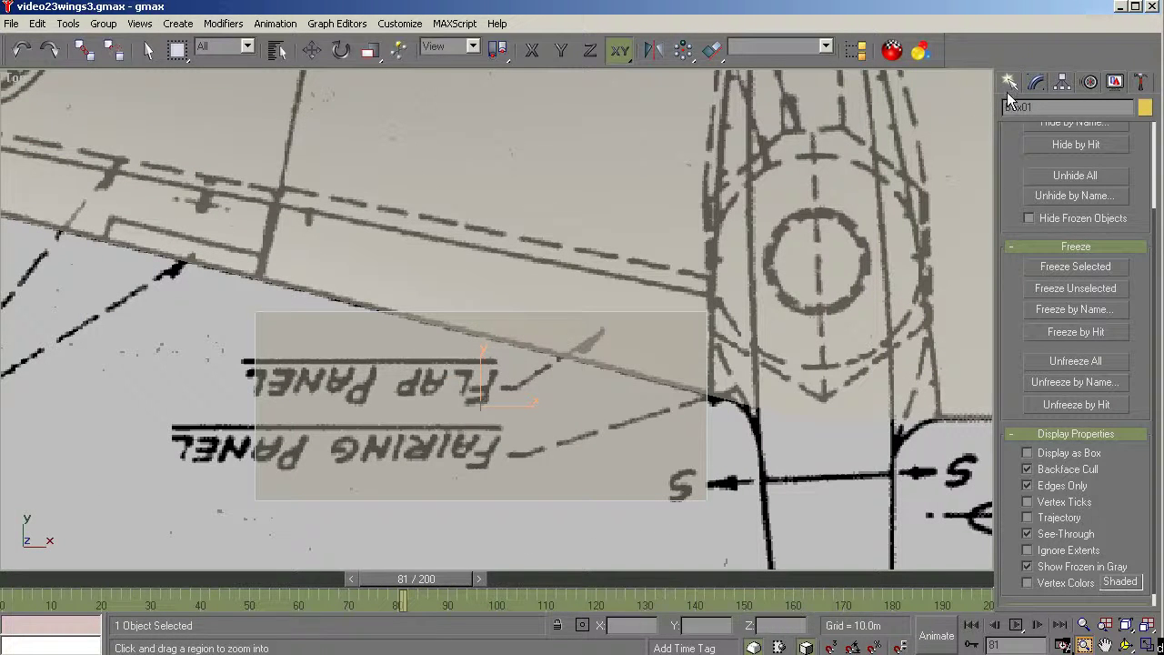
{"action": "left_click", "coordinate": [311, 50]}
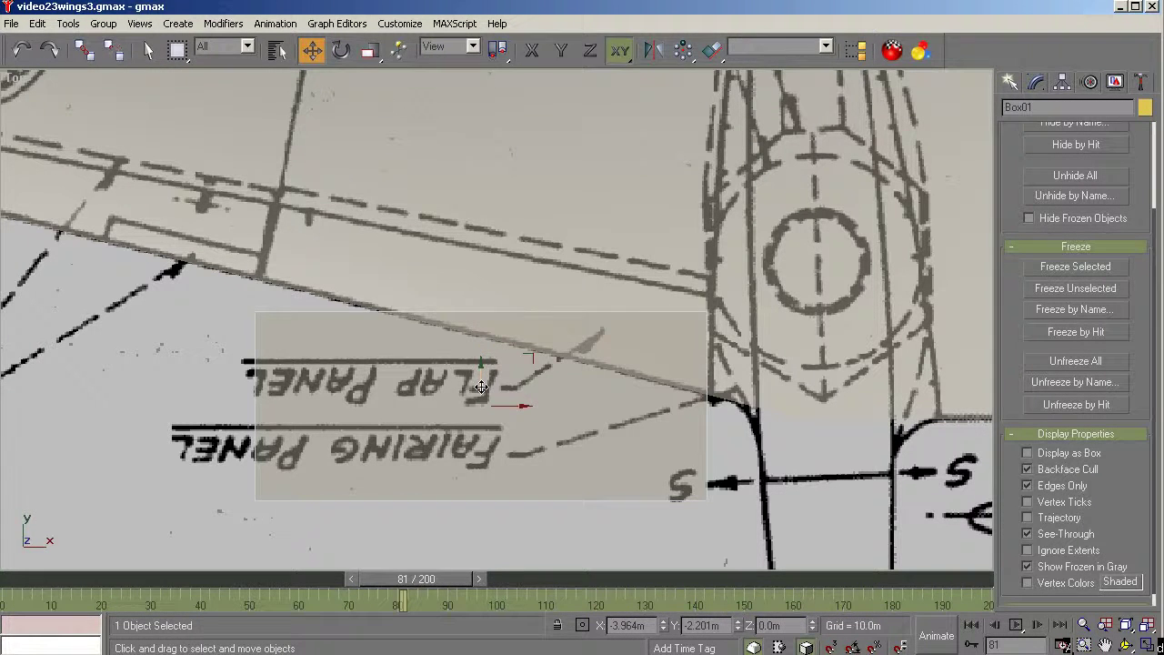
{"action": "left_click_drag", "start_coordinate": [481, 387], "coordinate": [502, 373]}
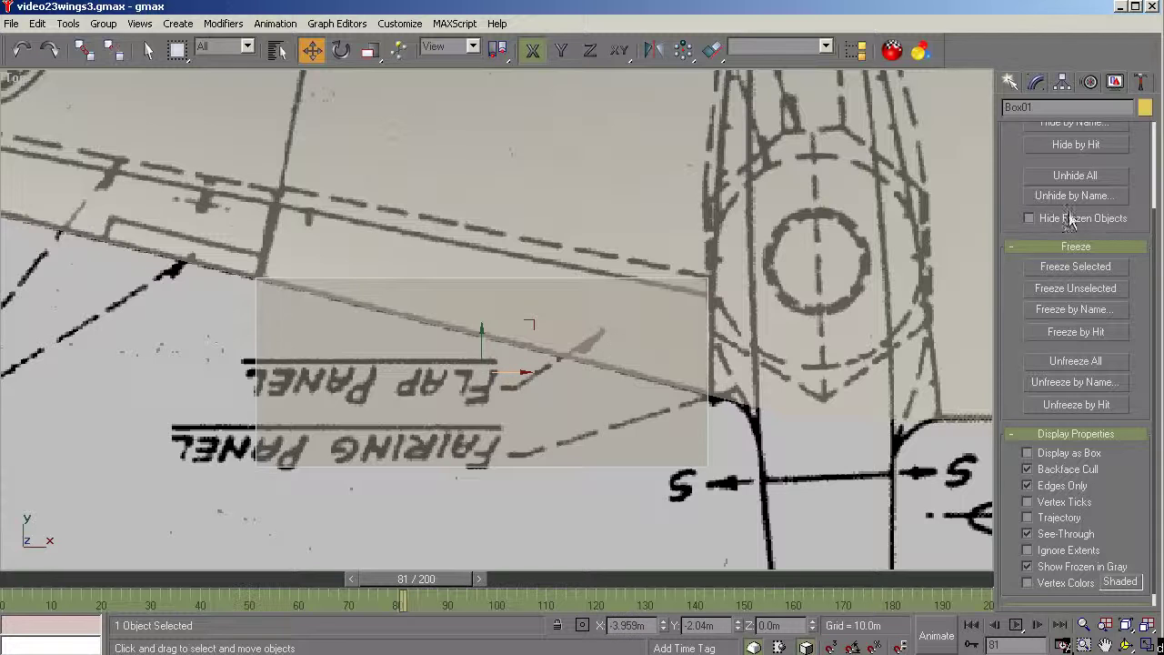
Step: Move the vertices of the box's two forward corners onto the flap's forward line on the blueprint
{"action": "left_click", "coordinate": [1036, 83]}
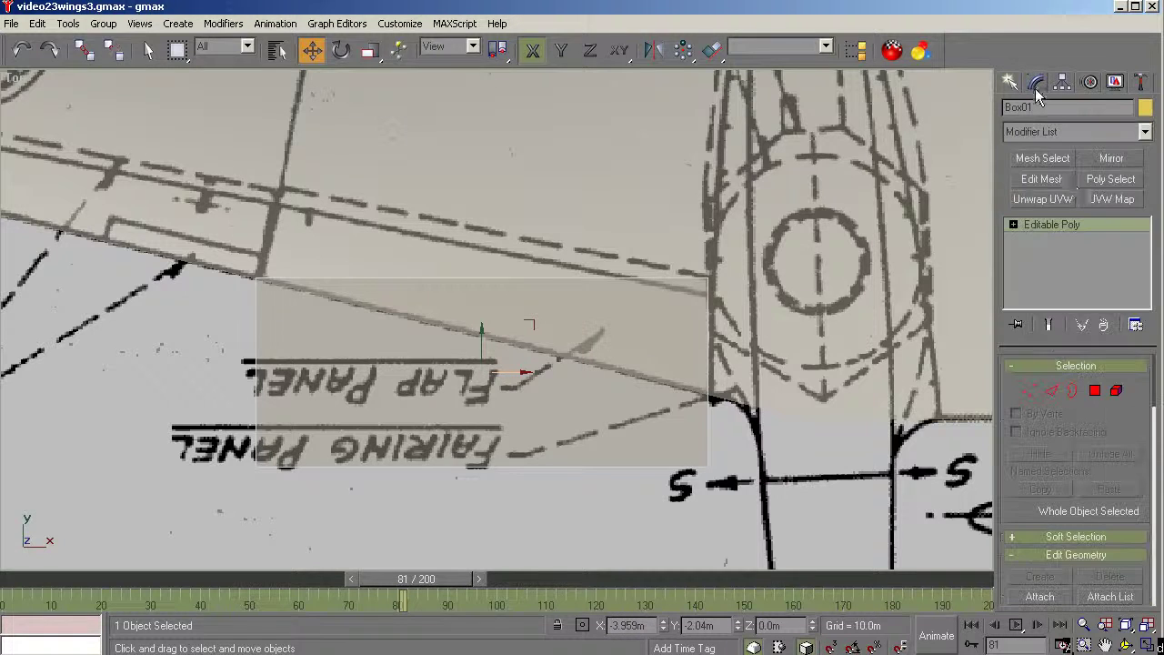
{"action": "left_click", "coordinate": [1029, 390]}
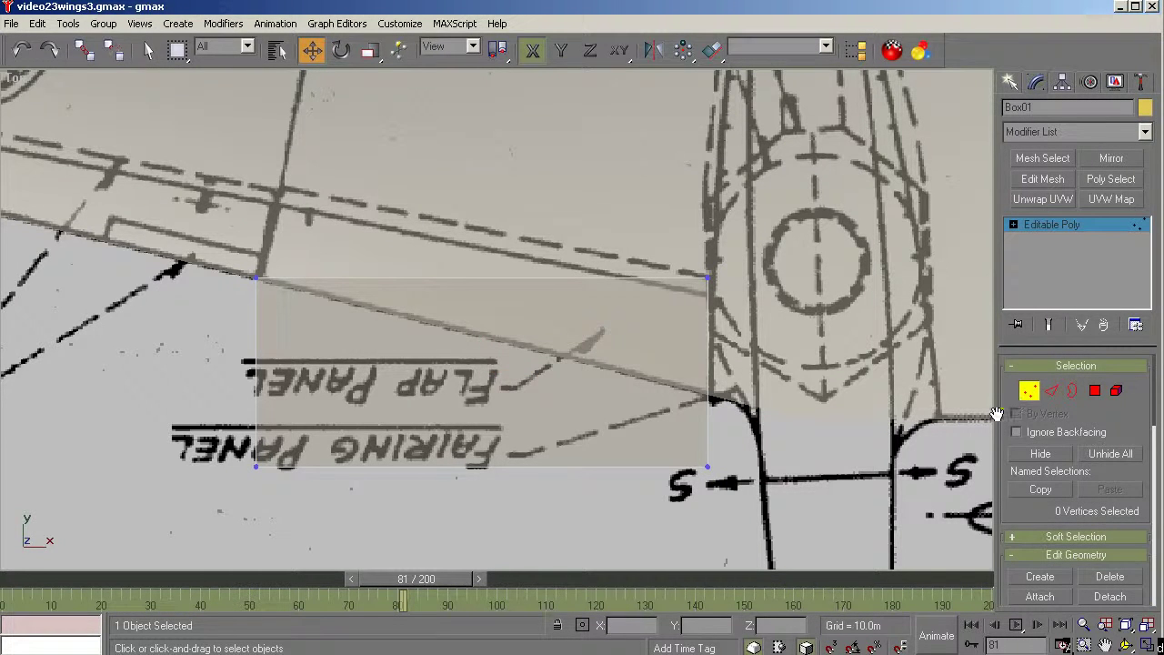
{"action": "left_click_drag", "start_coordinate": [218, 246], "coordinate": [329, 347]}
{"action": "left_click_drag", "start_coordinate": [259, 260], "coordinate": [278, 184]}
{"action": "key", "text": "F5"}
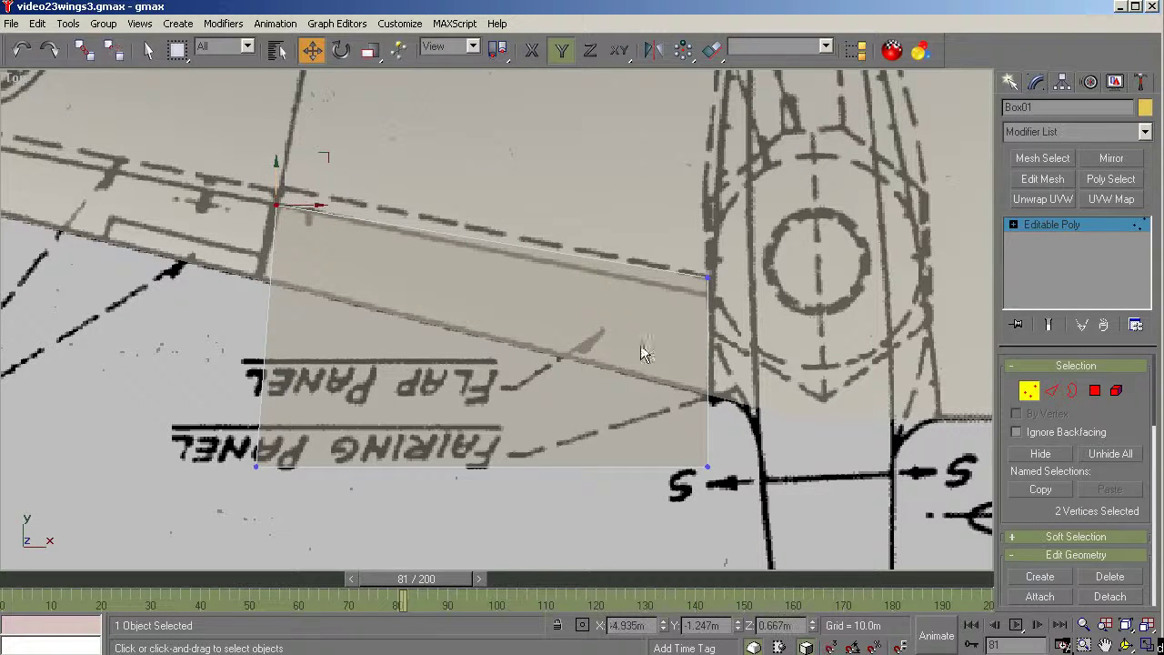
{"action": "left_click", "coordinate": [709, 271]}
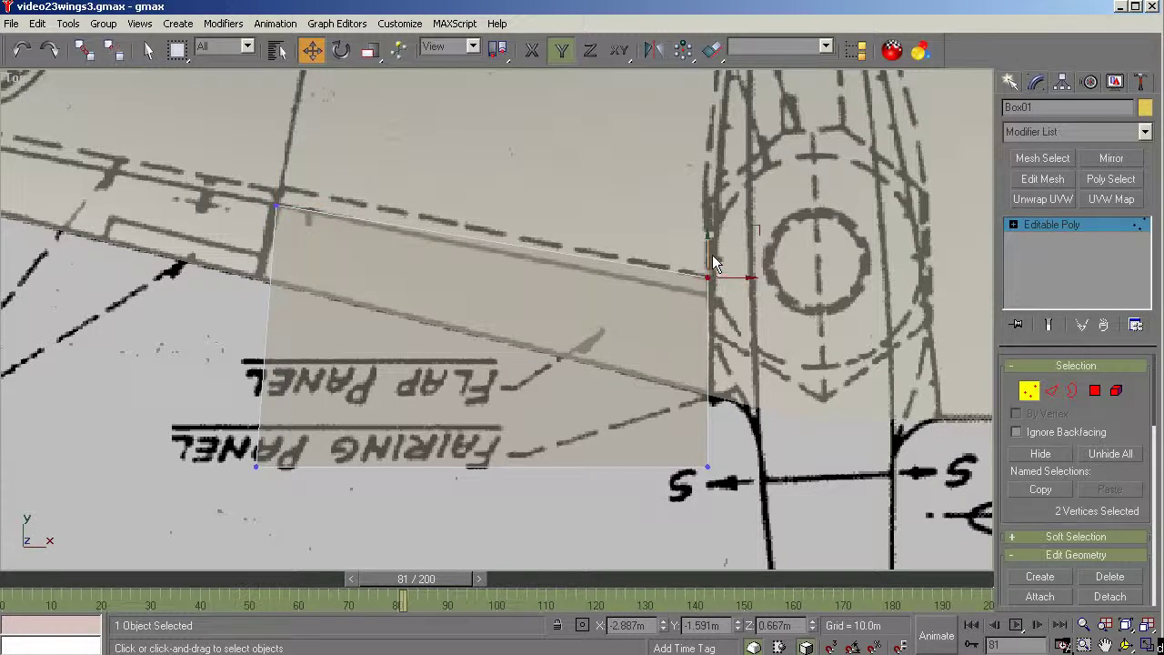
{"action": "left_click_drag", "start_coordinate": [711, 251], "coordinate": [702, 266]}
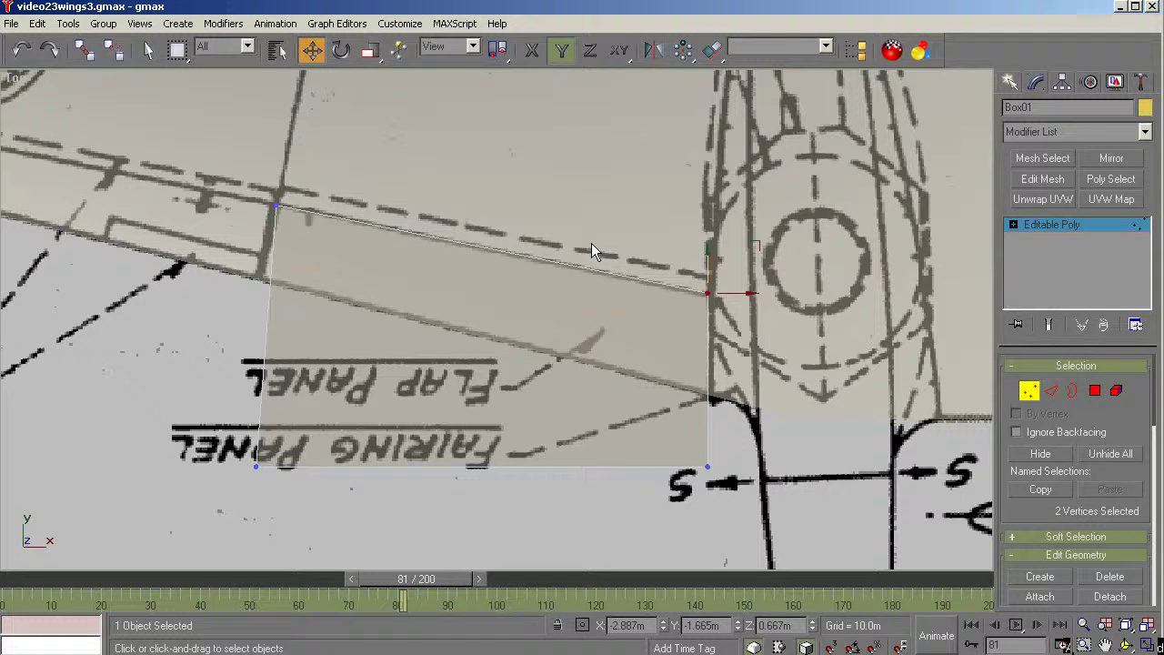
Step: Move the vertices of the box's two rear corners to just behind the wing's trailing edge, parallel to it
{"action": "left_click_drag", "start_coordinate": [278, 516], "coordinate": [277, 516]}
{"action": "left_click_drag", "start_coordinate": [256, 443], "coordinate": [281, 268]}
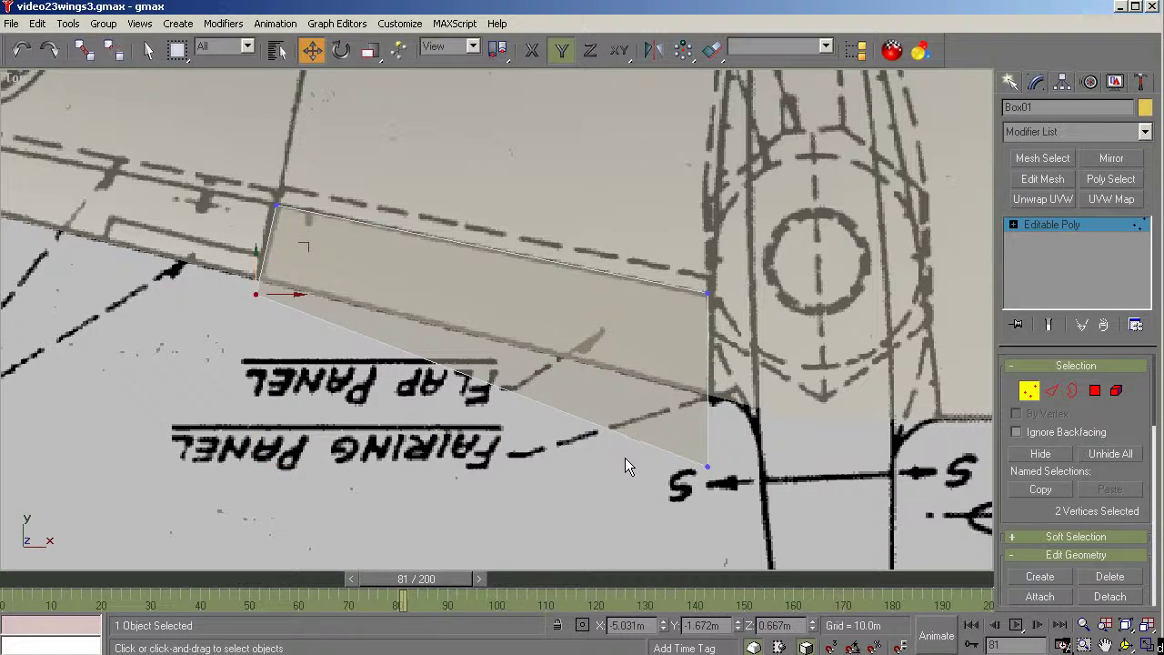
{"action": "left_click", "coordinate": [708, 467]}
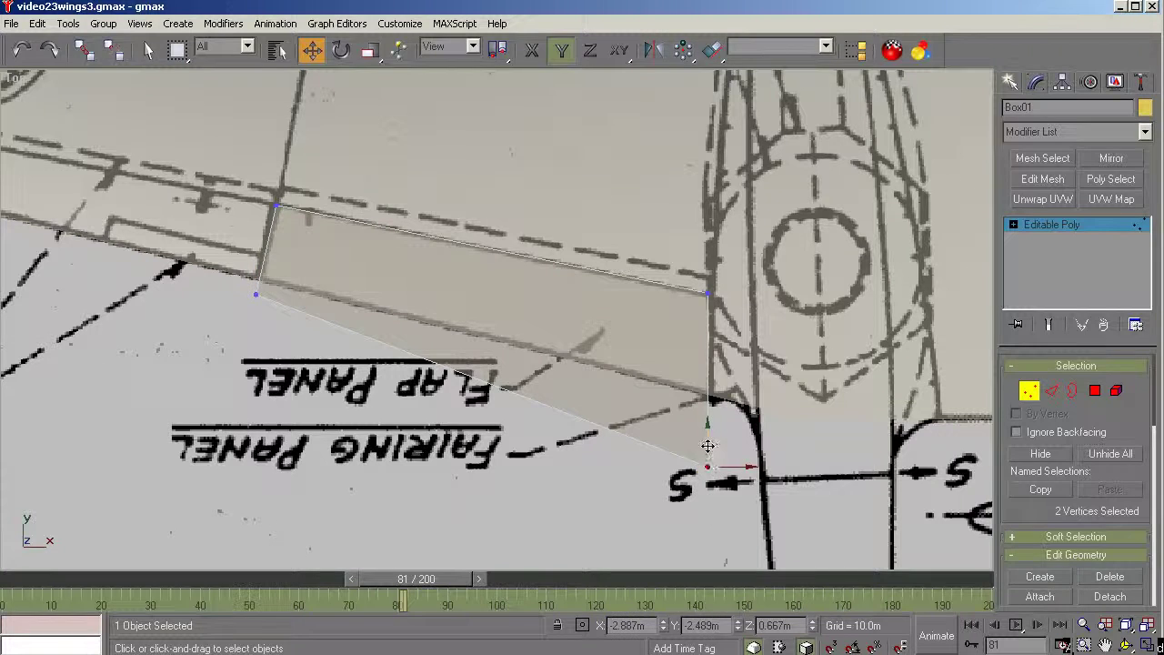
{"action": "left_click_drag", "start_coordinate": [708, 445], "coordinate": [707, 389]}
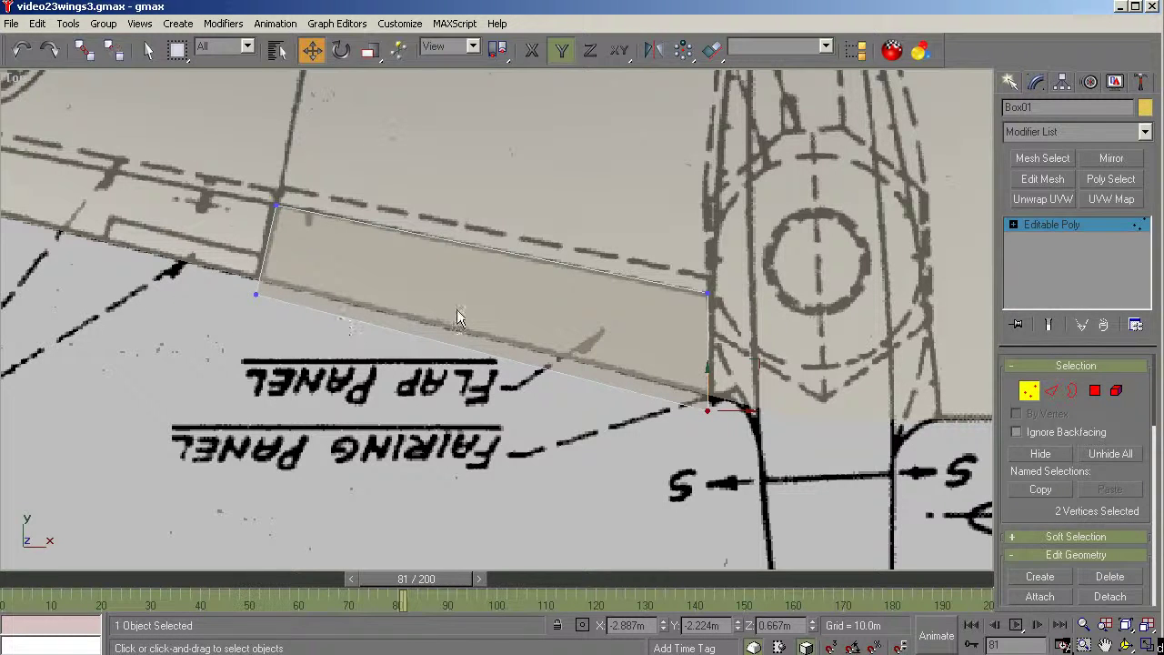
Step: Lower the whole box by about 0.85 m along Z toward the wing
{"action": "left_click", "coordinate": [1126, 644]}
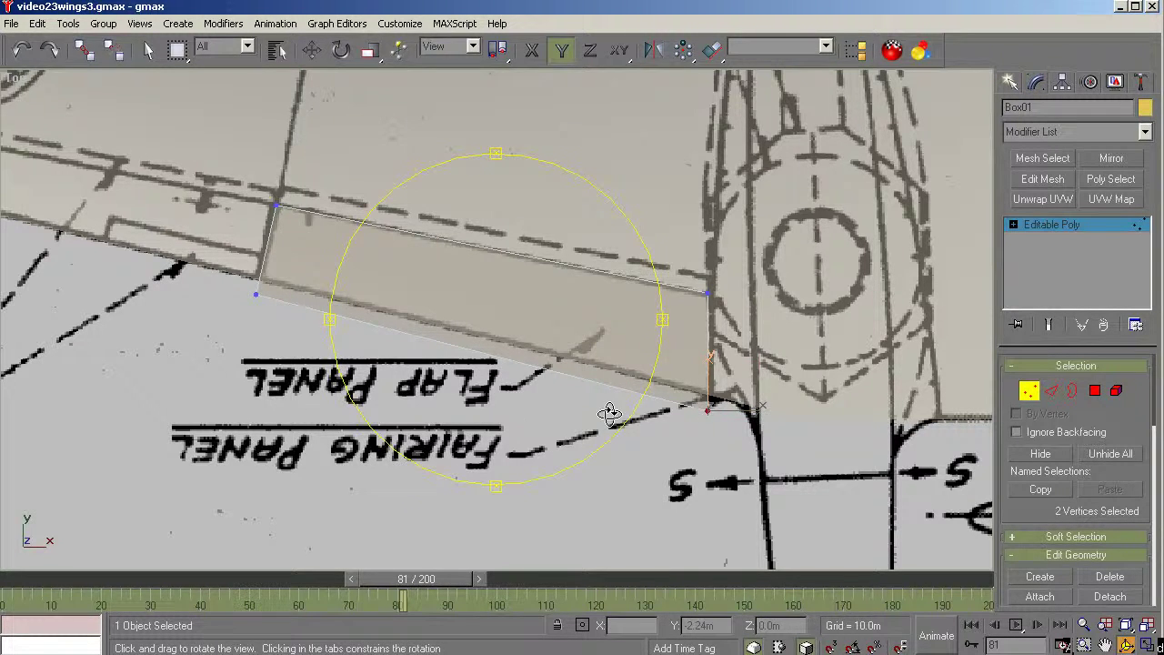
{"action": "left_click_drag", "start_coordinate": [606, 410], "coordinate": [677, 318]}
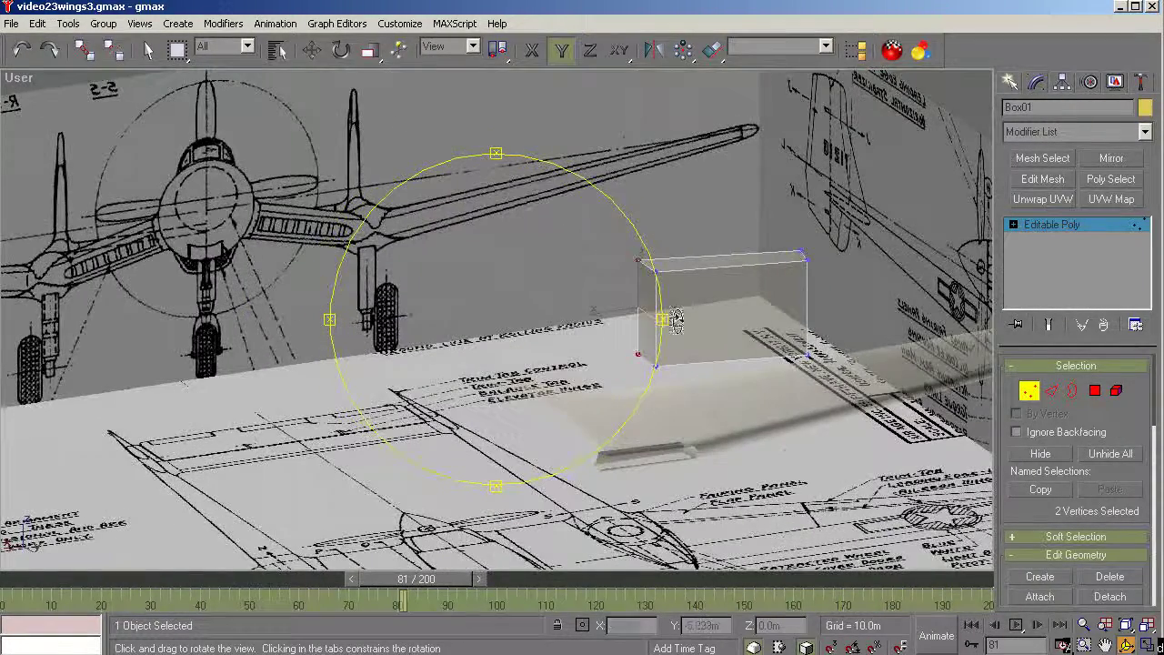
{"action": "left_click", "coordinate": [1052, 225]}
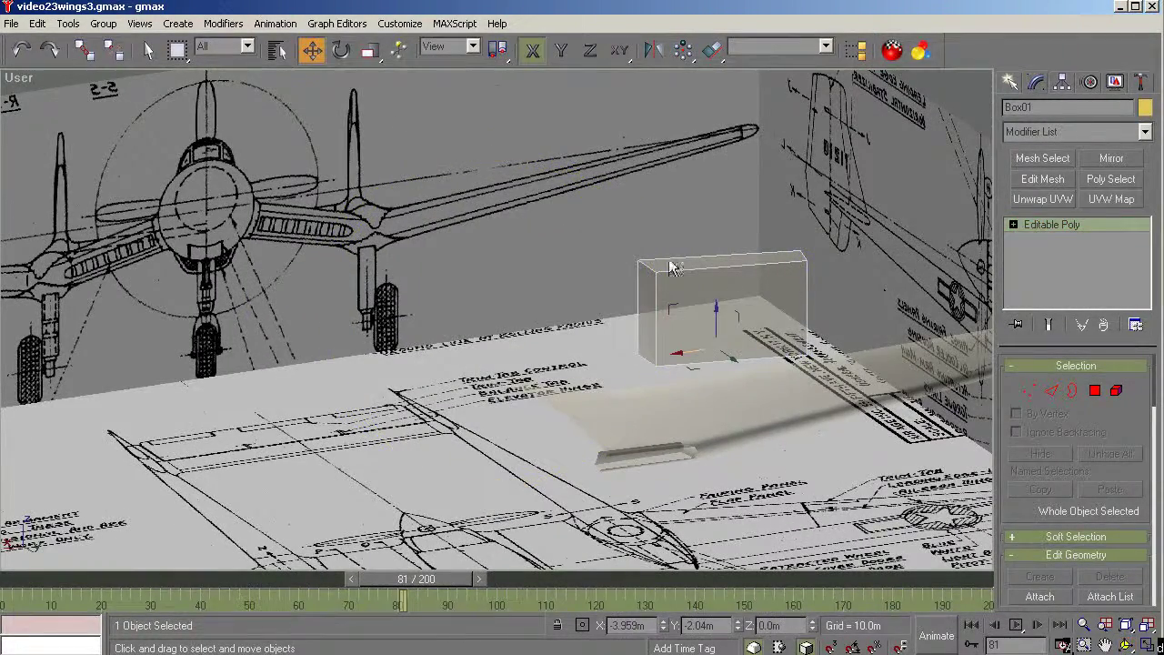
{"action": "left_click_drag", "start_coordinate": [713, 312], "coordinate": [714, 369]}
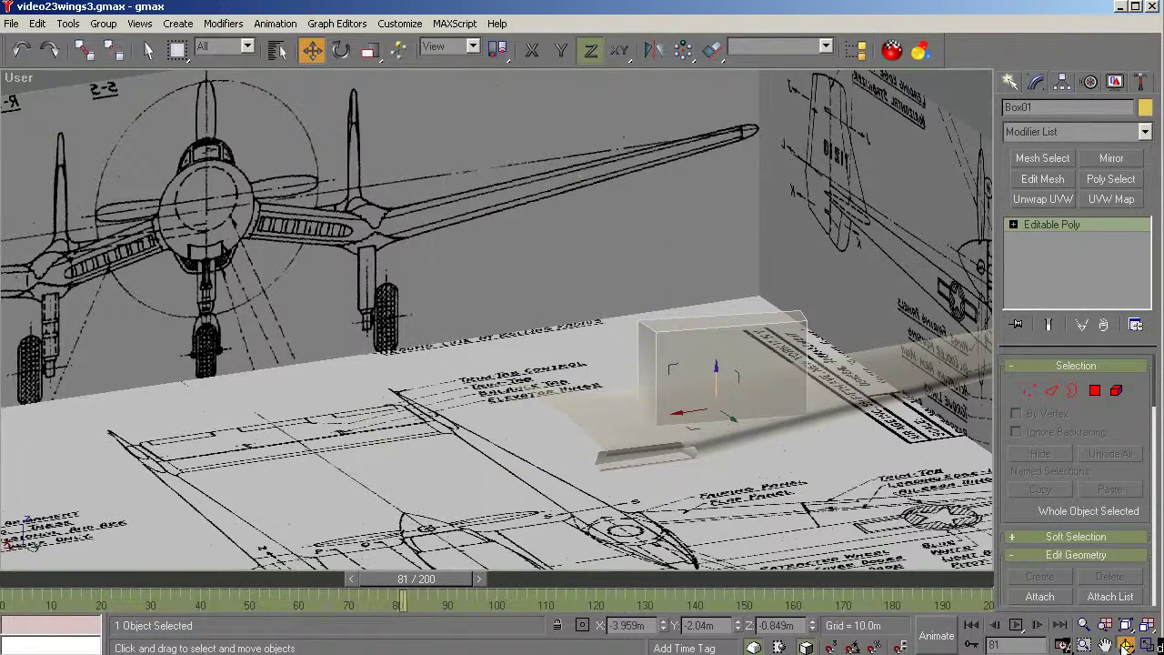
Step: Check the box's position against the wing and flap outline from several angles and from above, and select the wing
{"action": "left_click", "coordinate": [1126, 644]}
{"action": "left_click_drag", "start_coordinate": [527, 338], "coordinate": [189, 440]}
{"action": "key", "text": "t"}
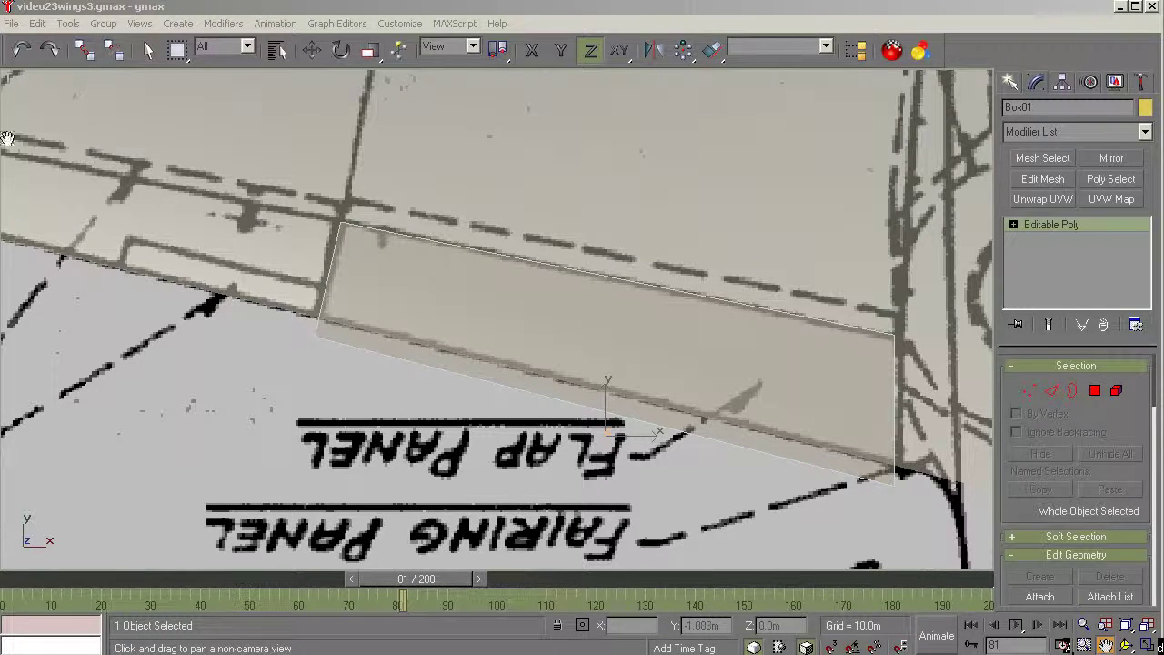
{"action": "left_click", "coordinate": [1127, 645]}
{"action": "left_click_drag", "start_coordinate": [536, 338], "coordinate": [467, 203]}
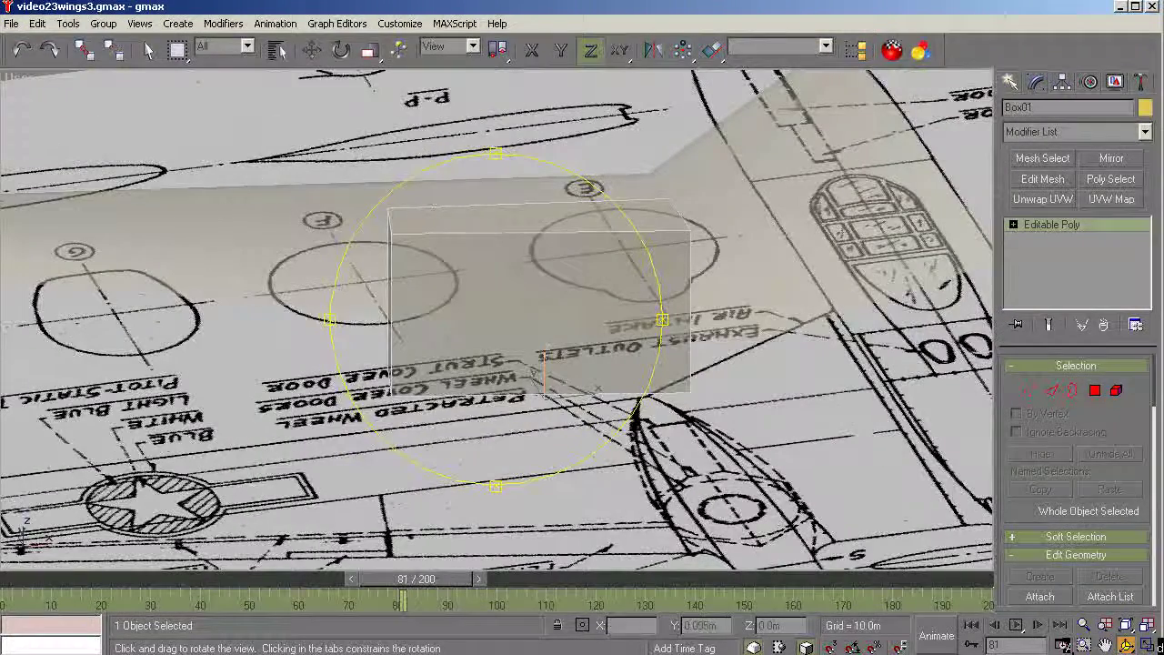
{"action": "left_click_drag", "start_coordinate": [364, 248], "coordinate": [392, 401]}
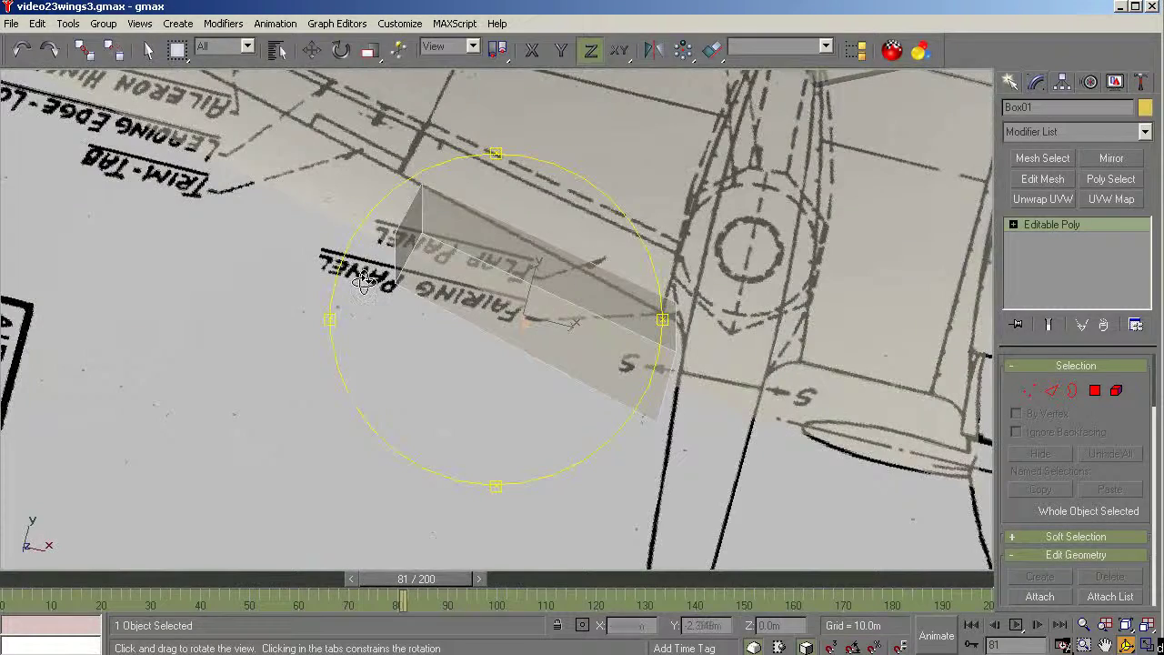
{"action": "key", "text": "t"}
{"action": "right_click", "coordinate": [407, 356]}
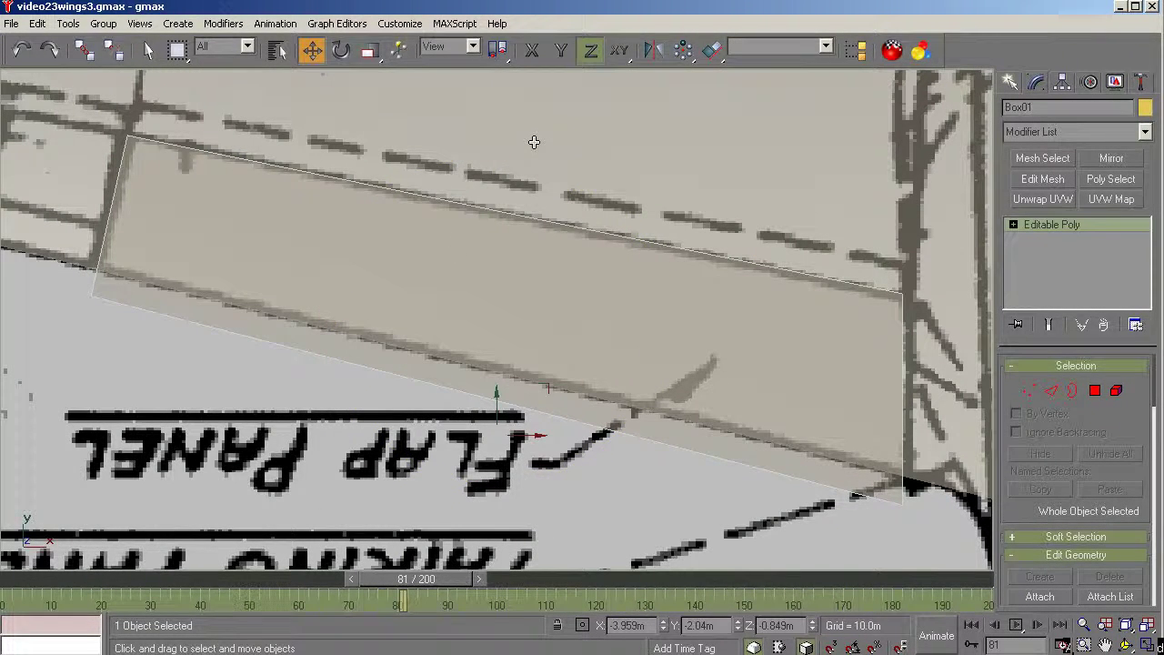
{"action": "left_click", "coordinate": [534, 142]}
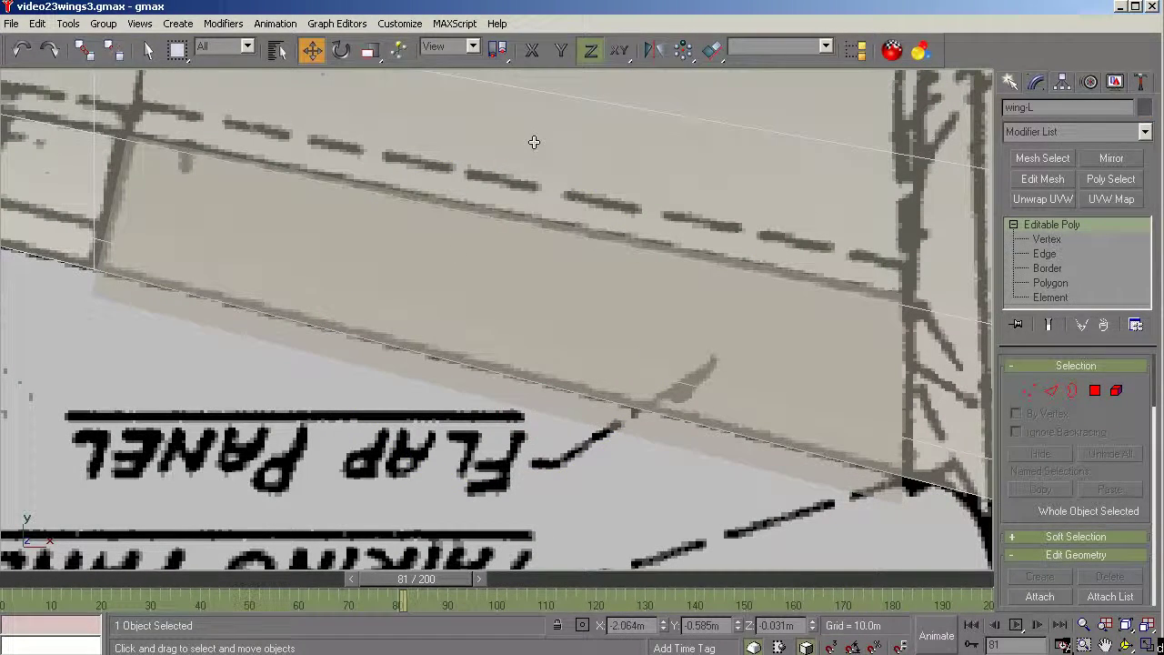
Step: Apply a Boolean compound to the wing with the Cut operation set to Refine, picking the flap box as operand B
{"action": "left_click", "coordinate": [1009, 81]}
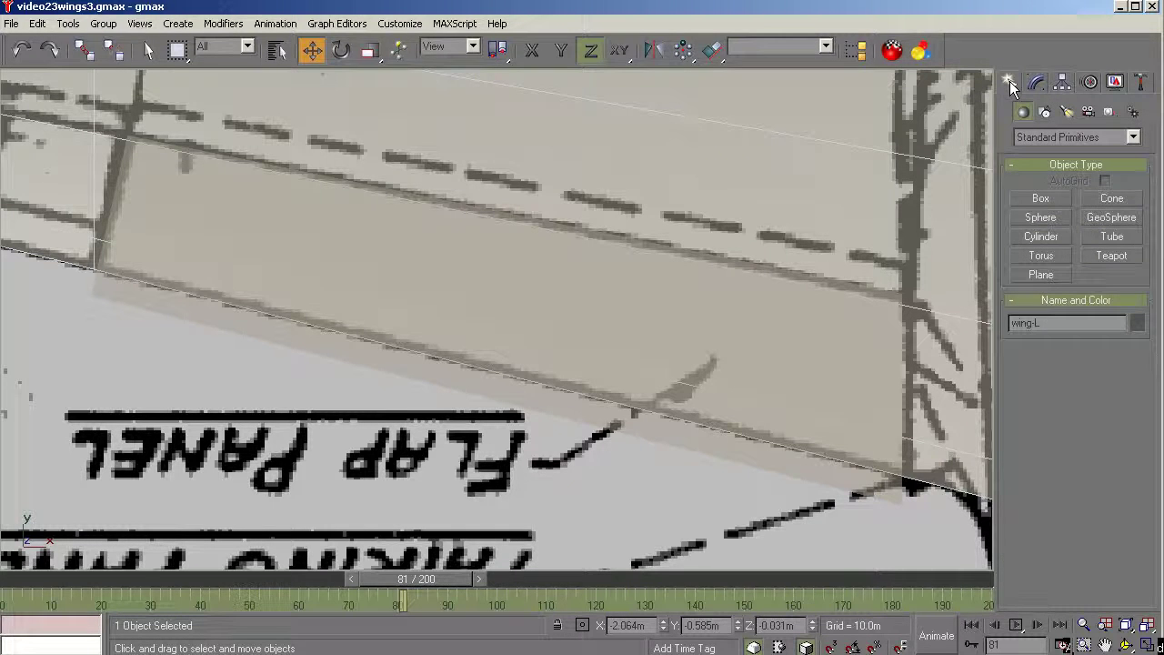
{"action": "left_click", "coordinate": [1133, 137]}
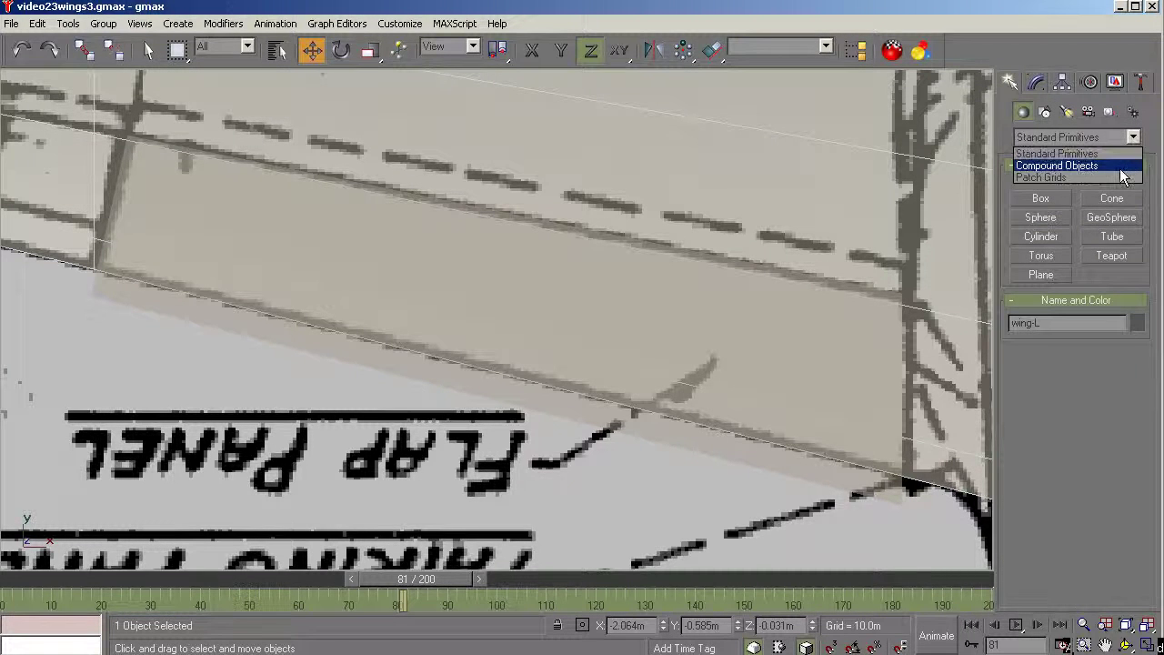
{"action": "left_click", "coordinate": [1126, 161]}
{"action": "left_click", "coordinate": [1116, 218]}
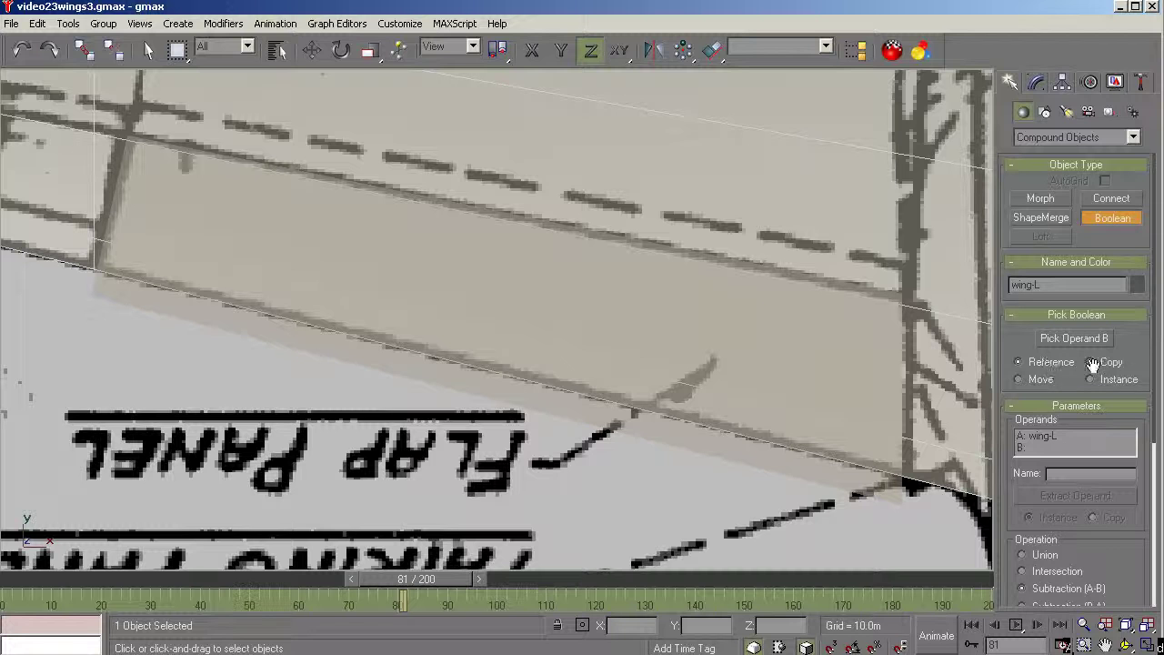
{"action": "left_click_drag", "start_coordinate": [1155, 392], "coordinate": [1157, 504]}
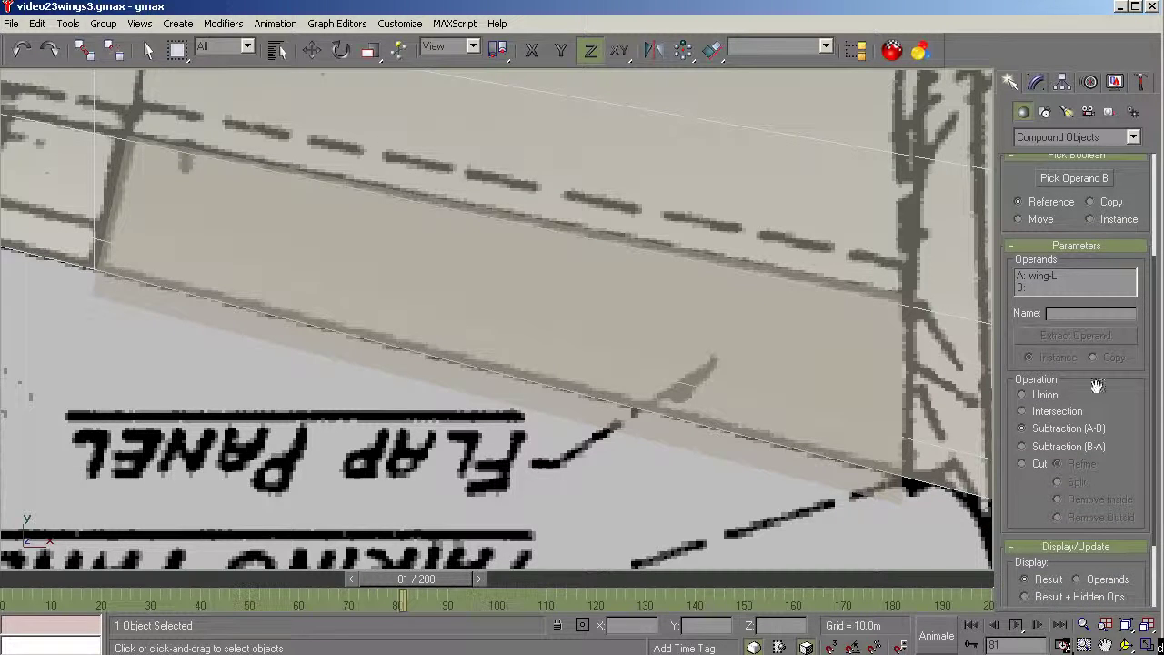
{"action": "left_click", "coordinate": [1029, 466]}
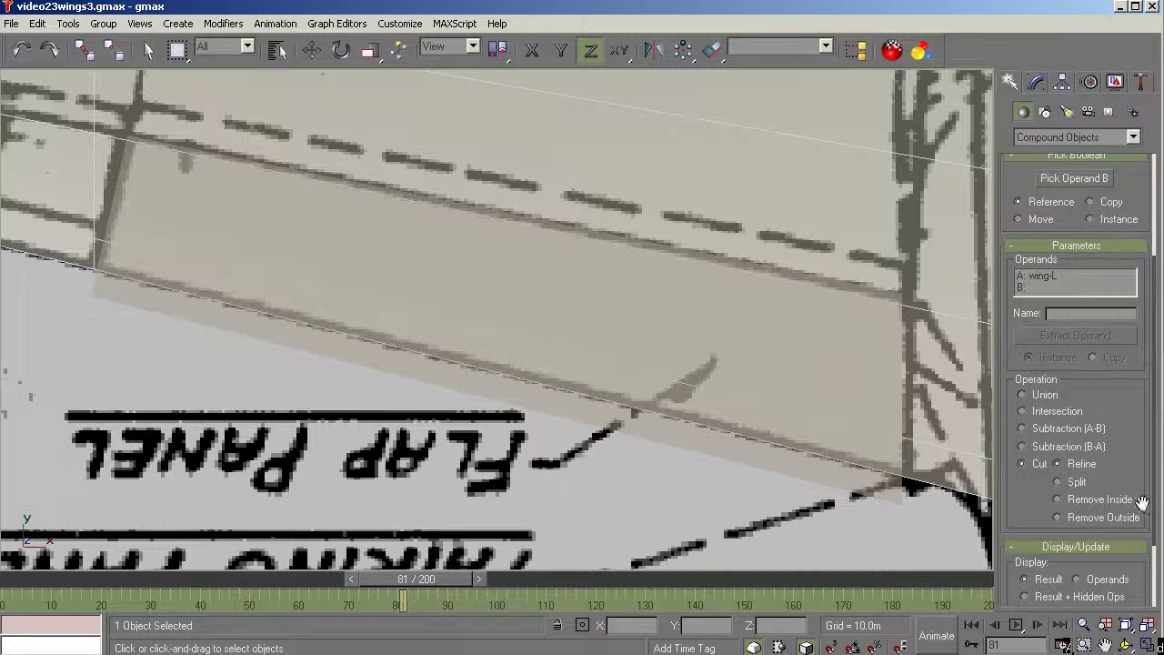
{"action": "scroll", "coordinate": [1157, 520], "scroll_direction": "up", "scroll_amount": 5}
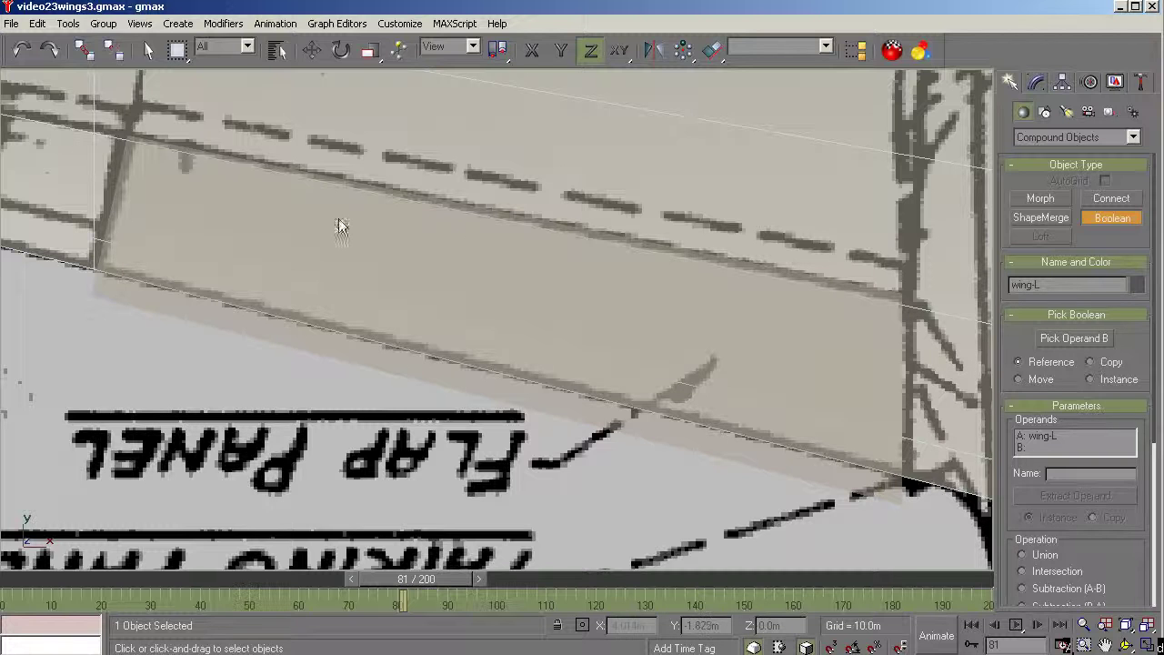
{"action": "left_click", "coordinate": [1075, 338]}
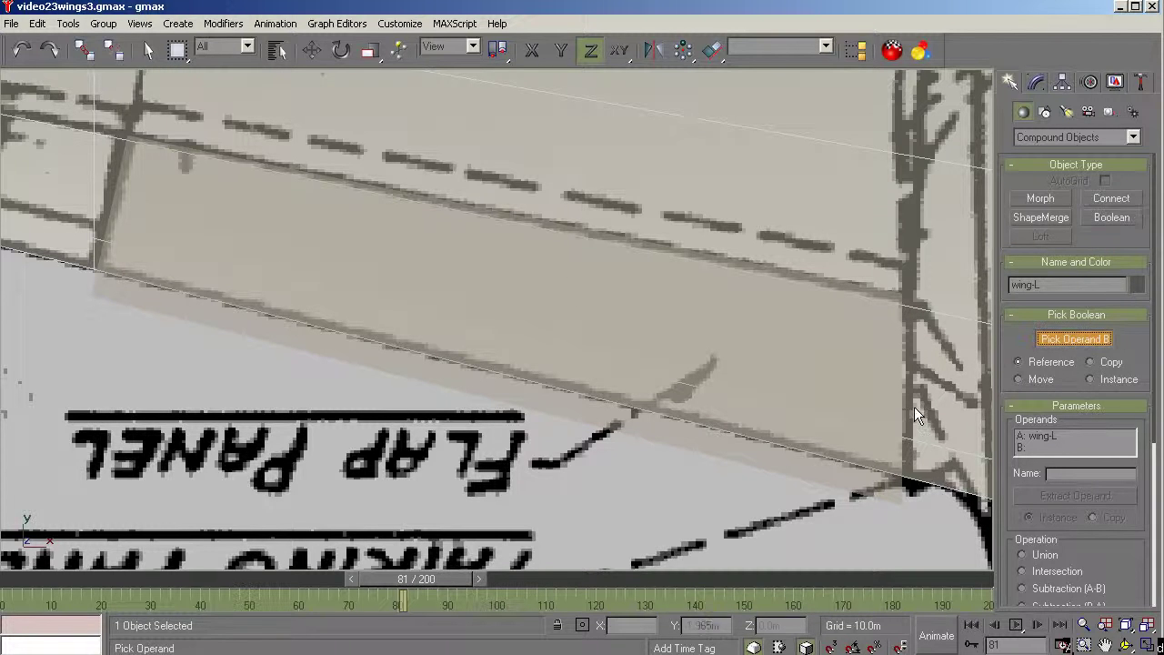
{"action": "left_click", "coordinate": [584, 420]}
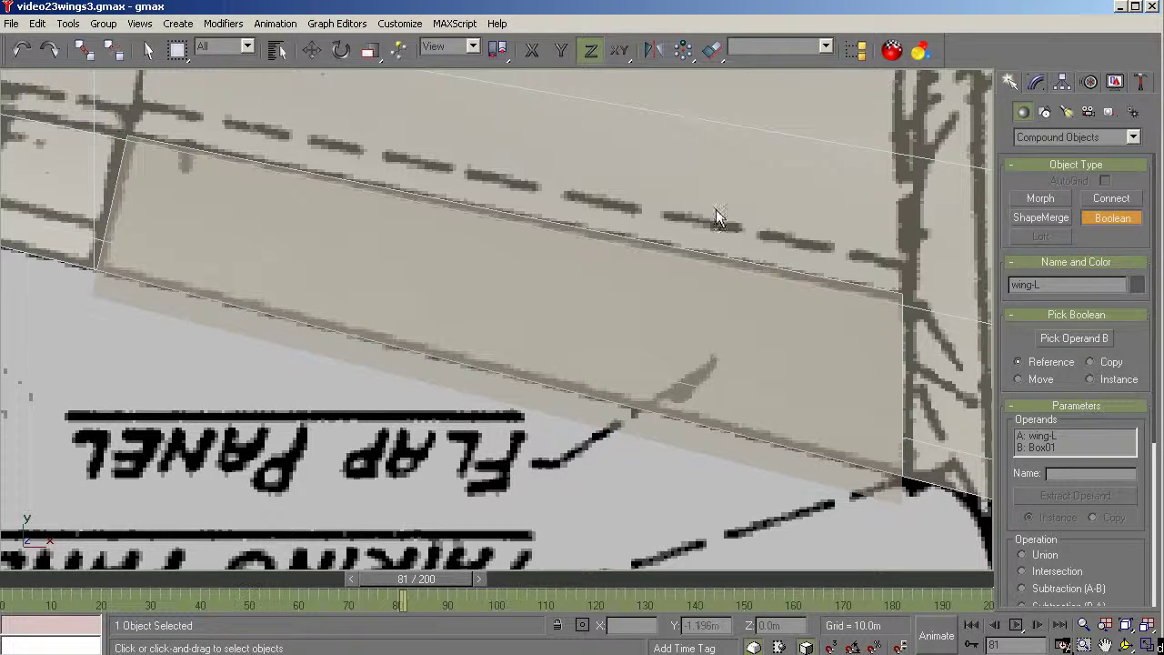
Step: Convert the wing's Boolean result to an Editable Poly
{"action": "left_click", "coordinate": [1036, 82]}
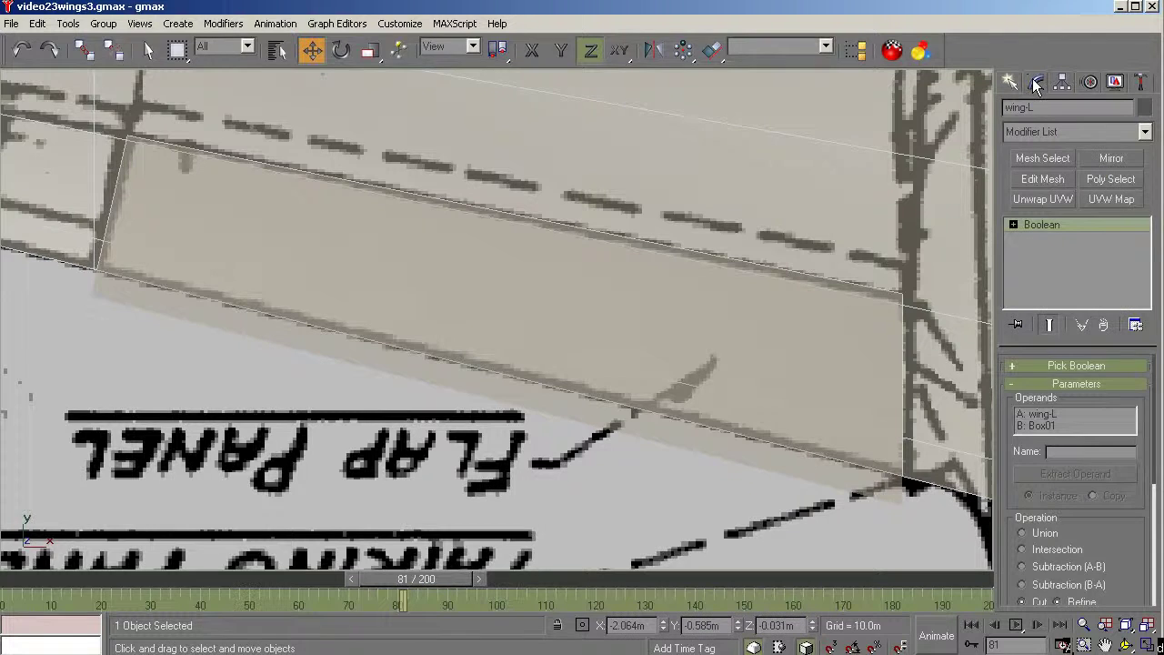
{"action": "right_click", "coordinate": [1034, 227]}
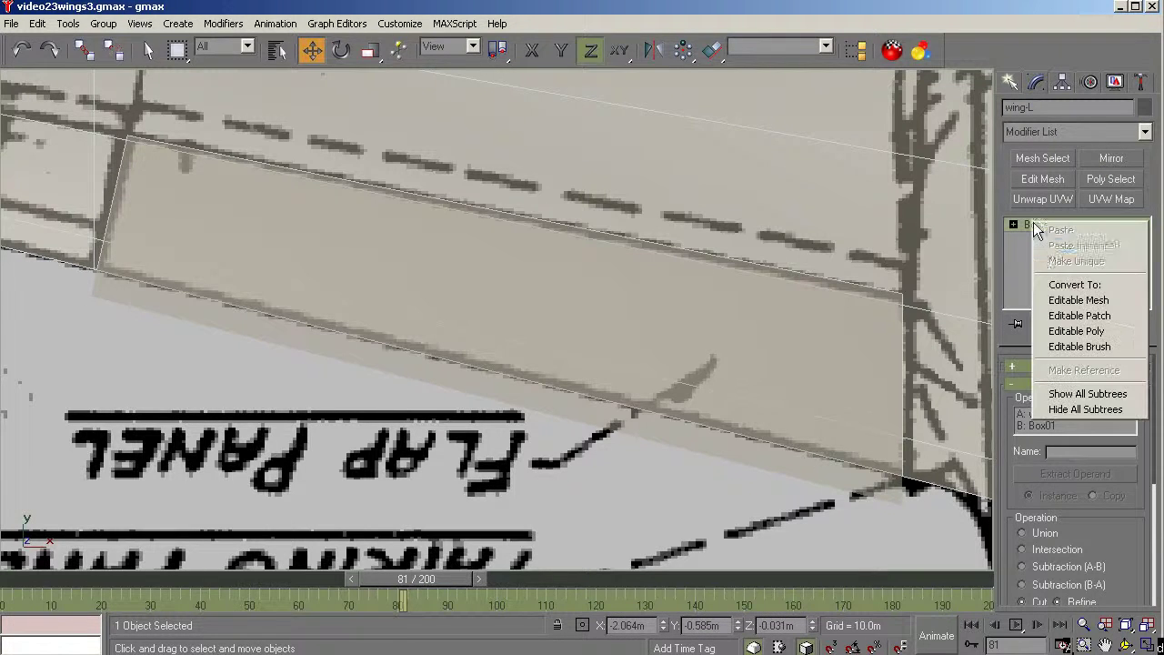
{"action": "left_click", "coordinate": [1055, 331]}
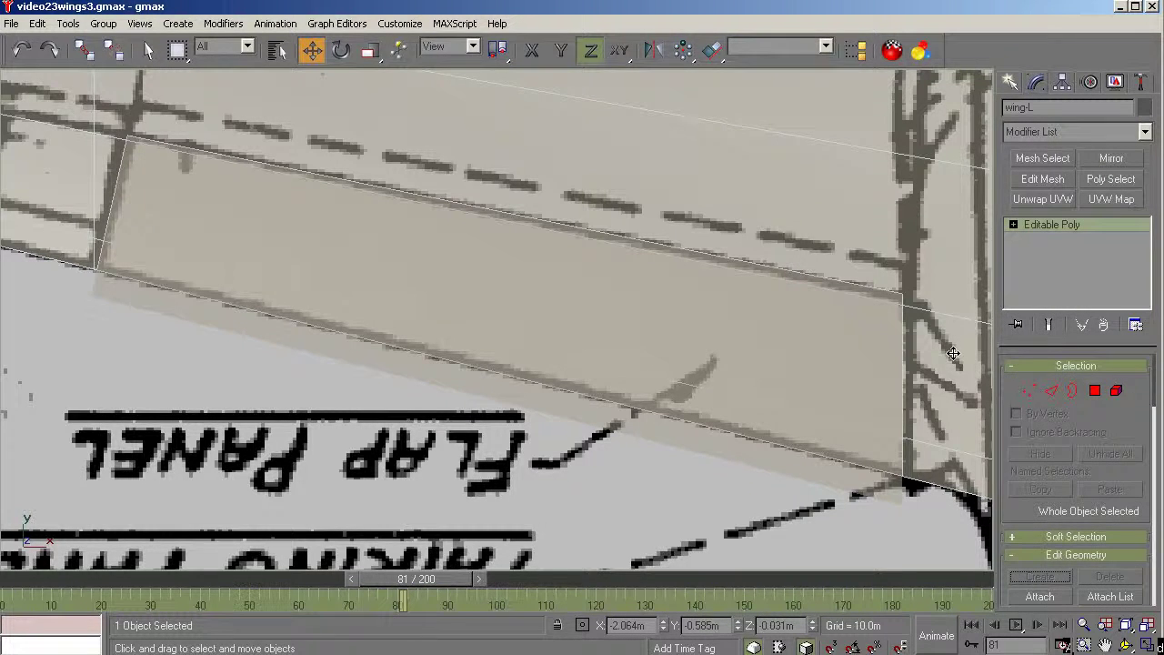
Step: Select the flap-shaped box, rename it flapcutool and hide it
{"action": "left_click", "coordinate": [893, 529]}
{"action": "left_click", "coordinate": [852, 481]}
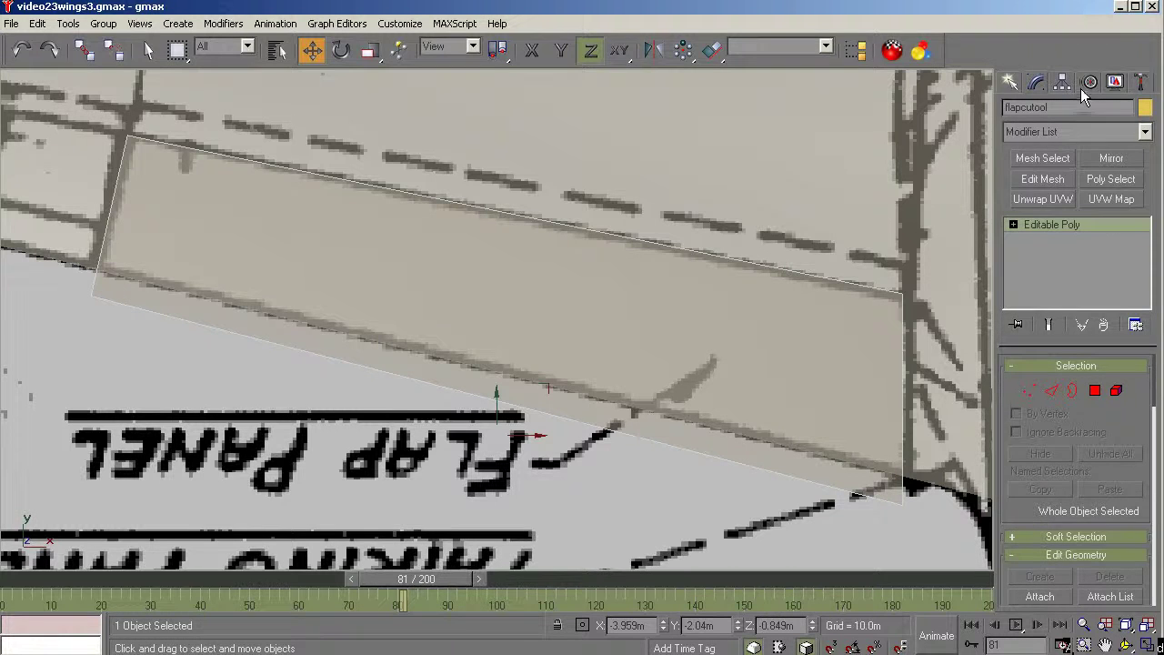
{"action": "left_click", "coordinate": [1115, 82]}
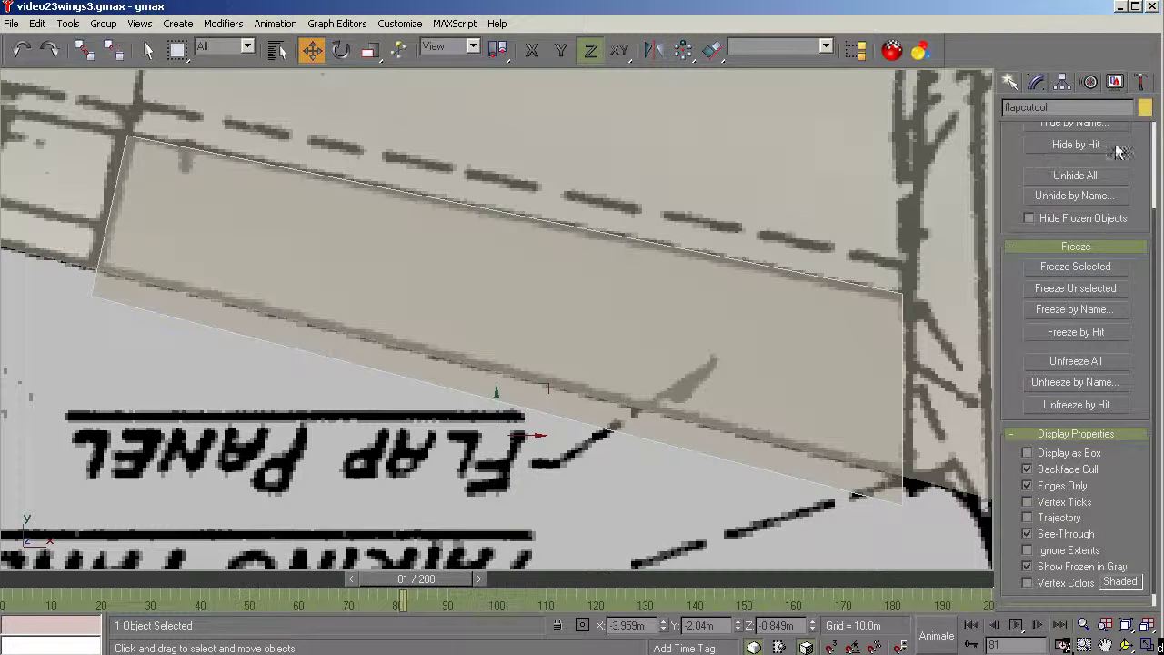
{"action": "left_click", "coordinate": [1156, 137]}
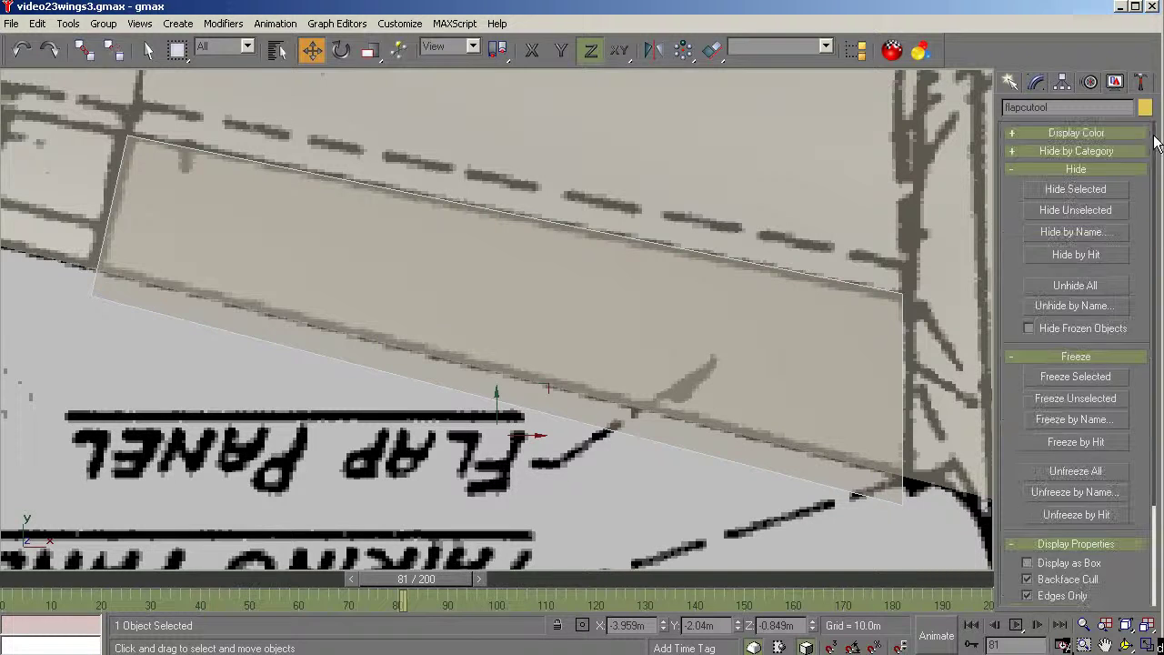
{"action": "left_click", "coordinate": [1088, 189]}
Step: Examine the wing's vertices along the new flap cut from several angles at vertex level
{"action": "left_click", "coordinate": [607, 304]}
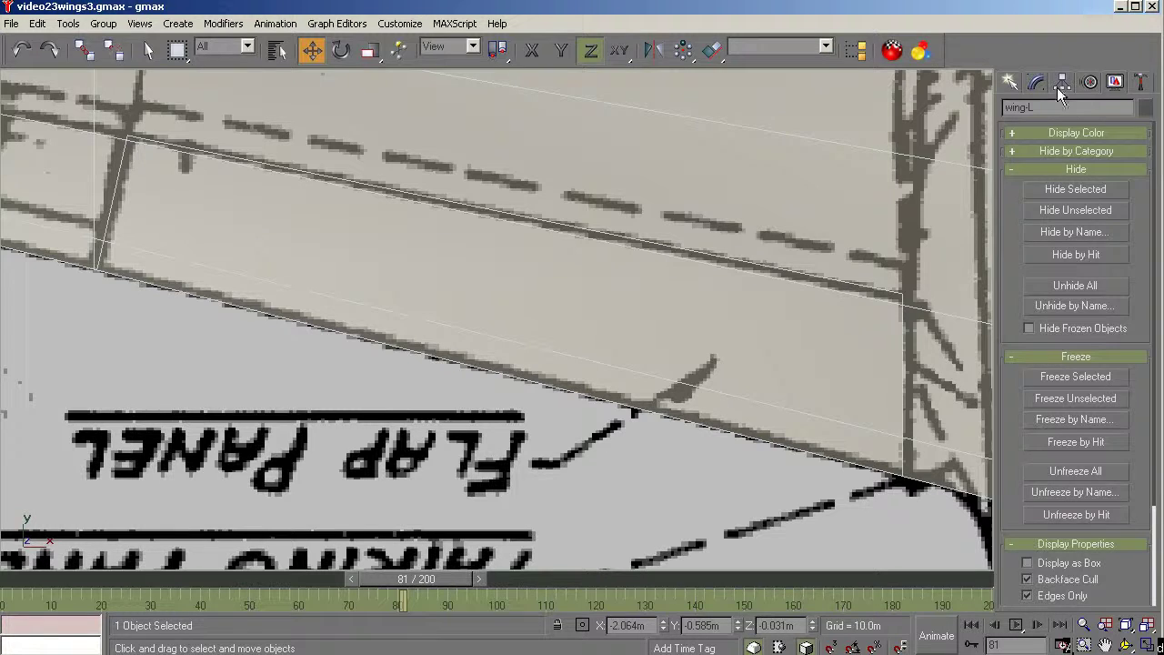
{"action": "left_click", "coordinate": [1062, 82]}
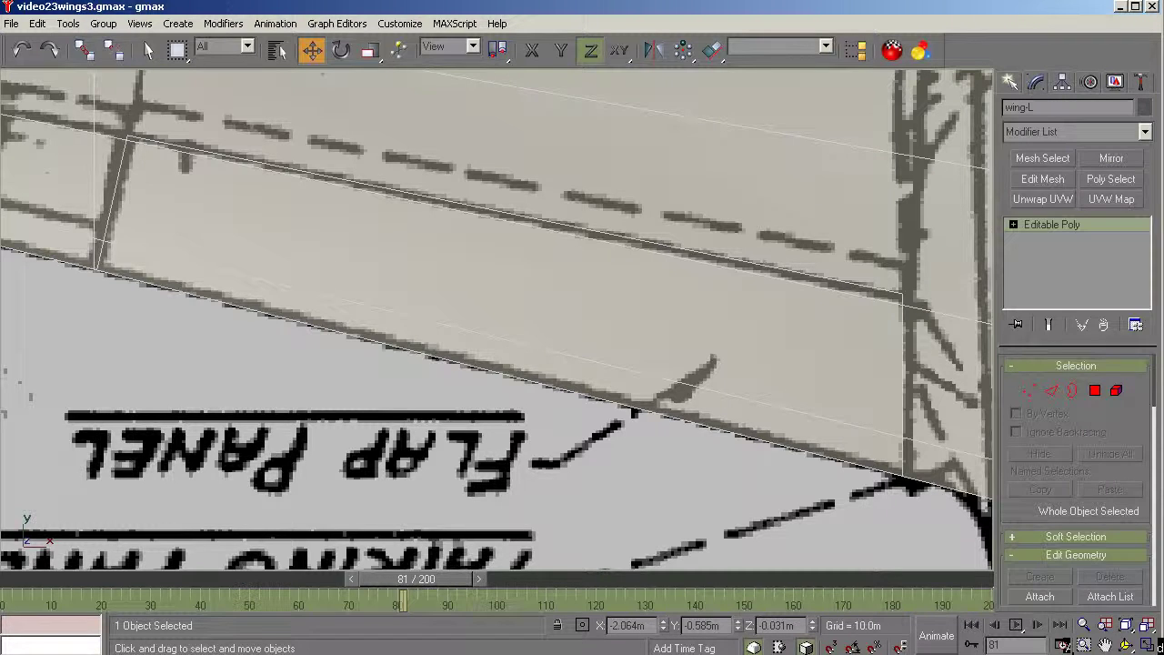
{"action": "left_click", "coordinate": [1029, 390]}
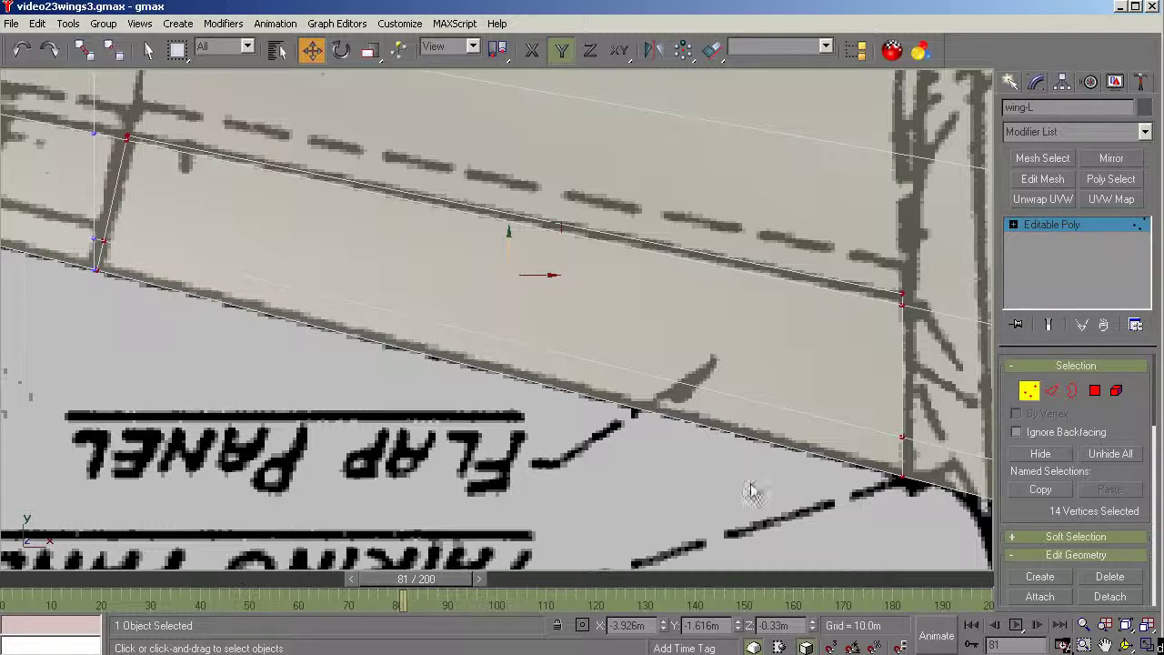
{"action": "left_click", "coordinate": [1126, 645]}
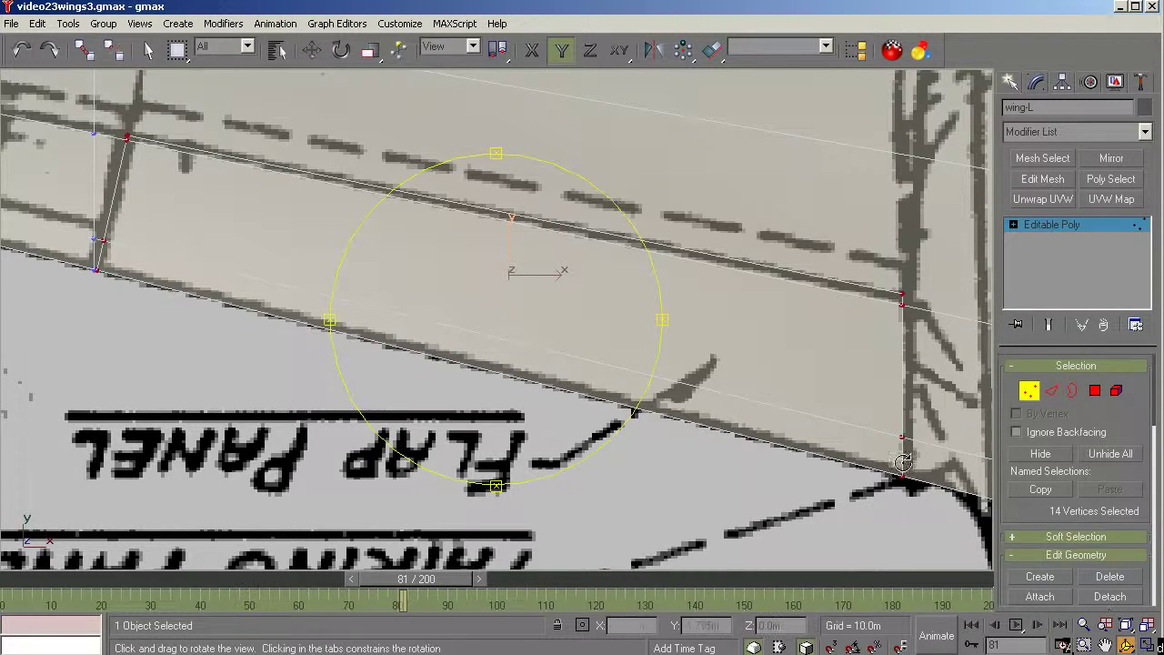
{"action": "left_click_drag", "start_coordinate": [444, 308], "coordinate": [510, 218]}
{"action": "scroll", "coordinate": [505, 255], "scroll_direction": "down", "scroll_amount": 3}
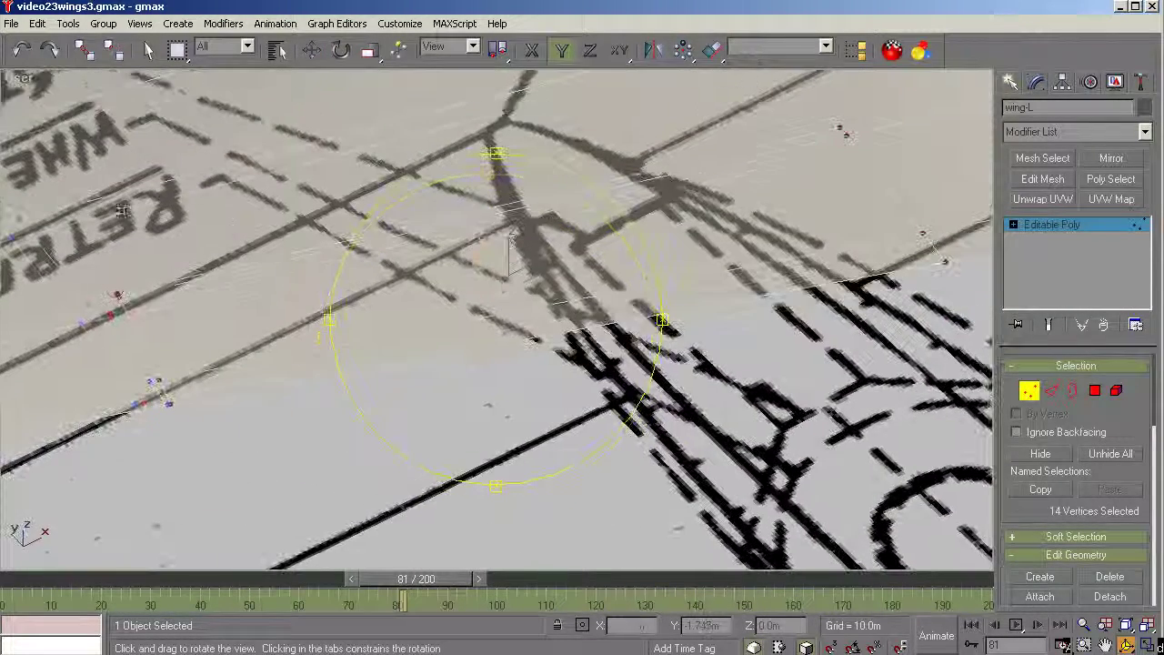
{"action": "scroll", "coordinate": [168, 429], "scroll_direction": "up", "scroll_amount": 5}
{"action": "left_click_drag", "start_coordinate": [382, 369], "coordinate": [270, 403]}
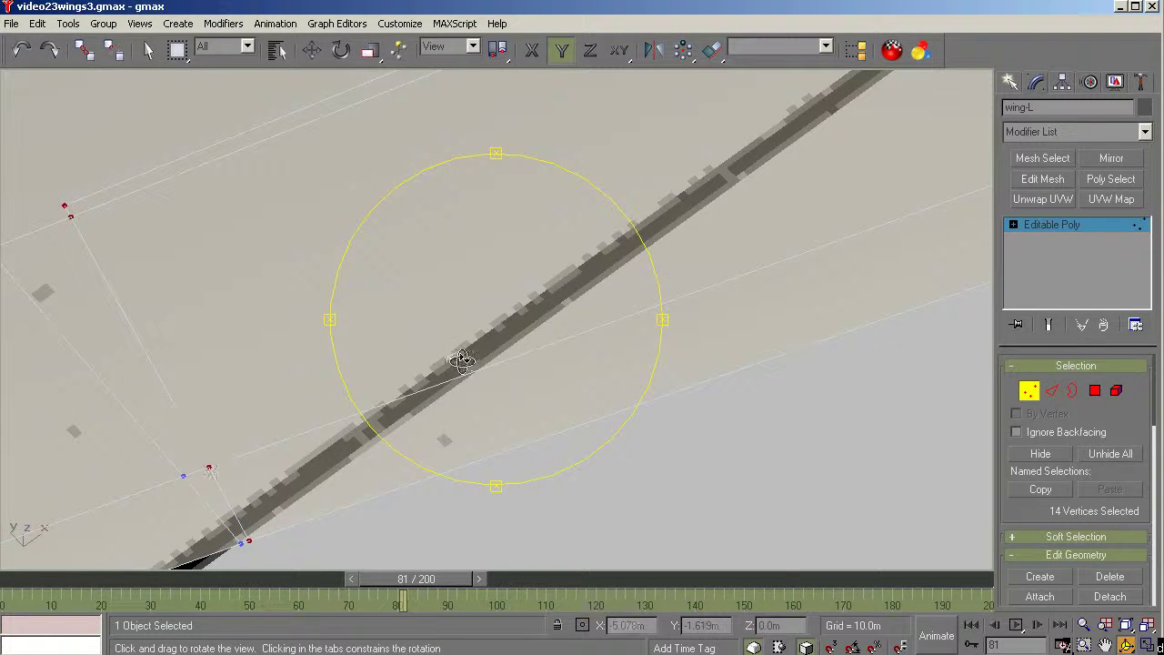
{"action": "left_click_drag", "start_coordinate": [463, 359], "coordinate": [239, 383]}
{"action": "left_click_drag", "start_coordinate": [415, 286], "coordinate": [457, 259]}
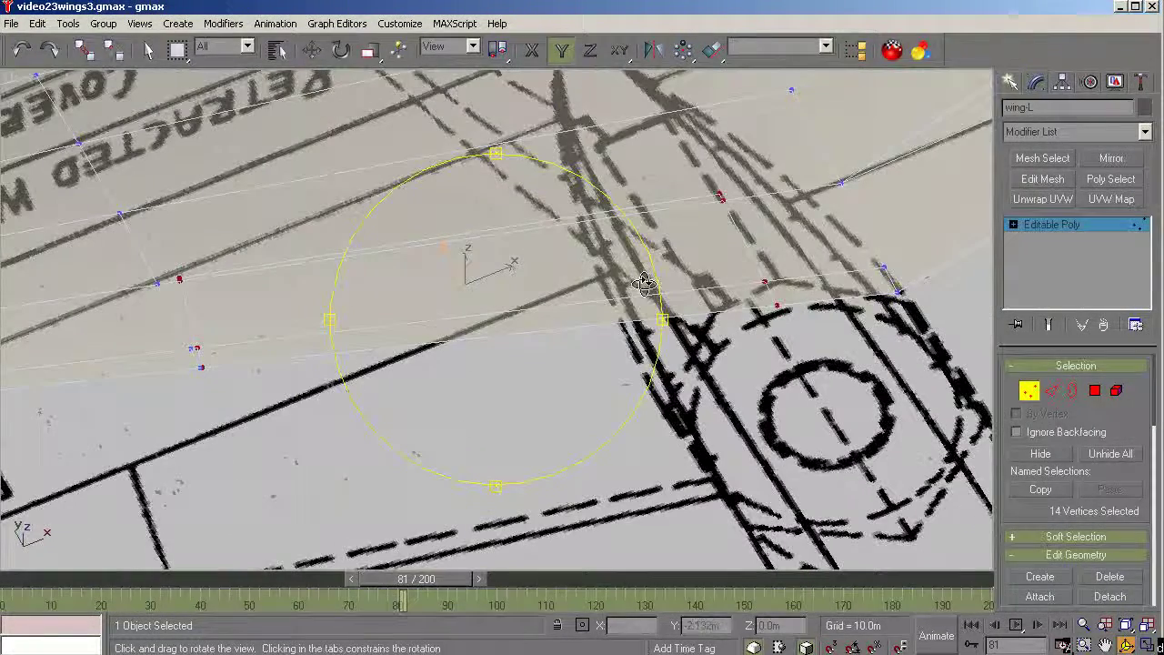
Step: Select the wing's polygons inside the flap outline at polygon level in the Top view
{"action": "left_click", "coordinate": [1095, 390]}
{"action": "key", "text": "w"}
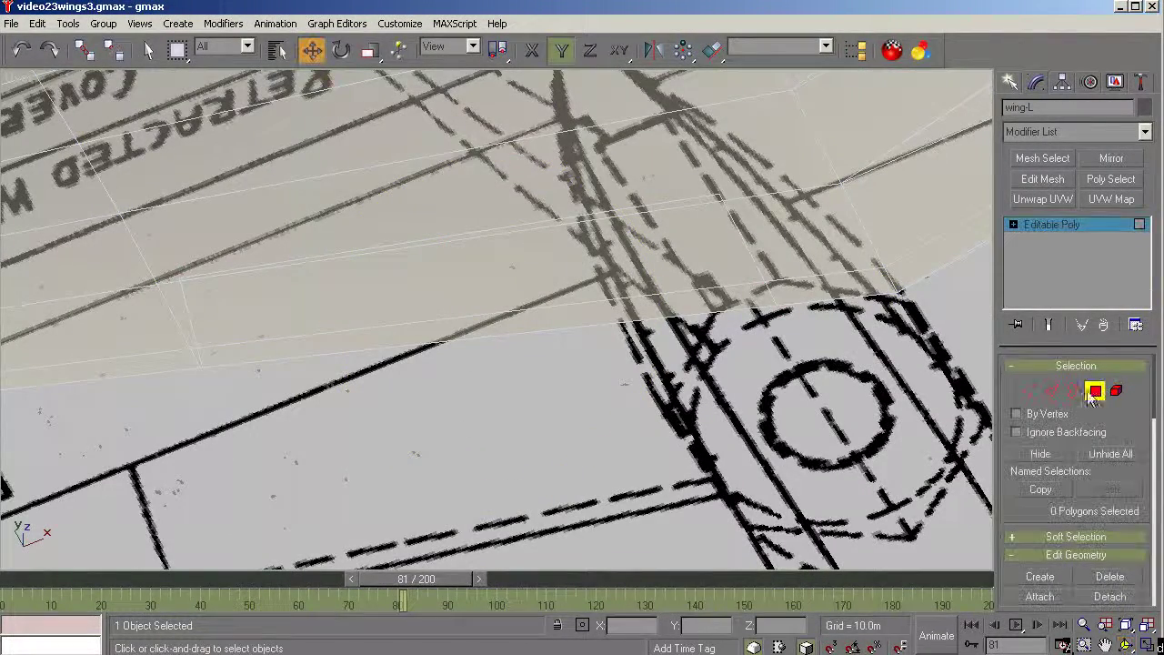
{"action": "key", "text": "t"}
{"action": "key", "text": "z"}
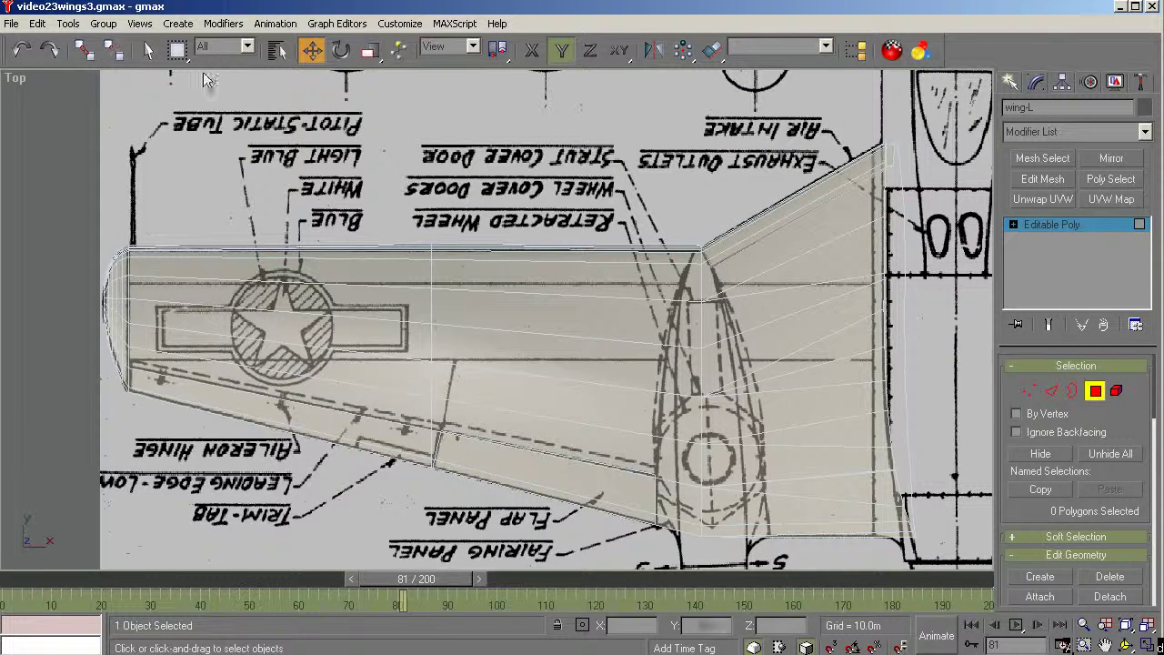
{"action": "left_click", "coordinate": [148, 50]}
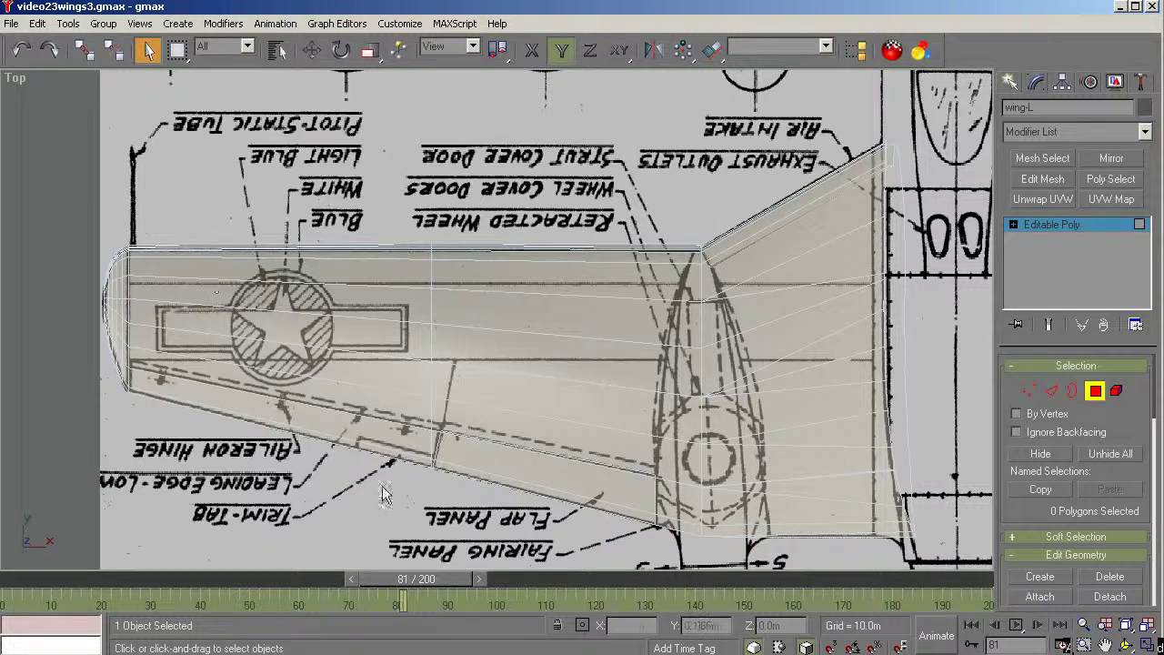
{"action": "left_click_drag", "start_coordinate": [443, 482], "coordinate": [464, 444]}
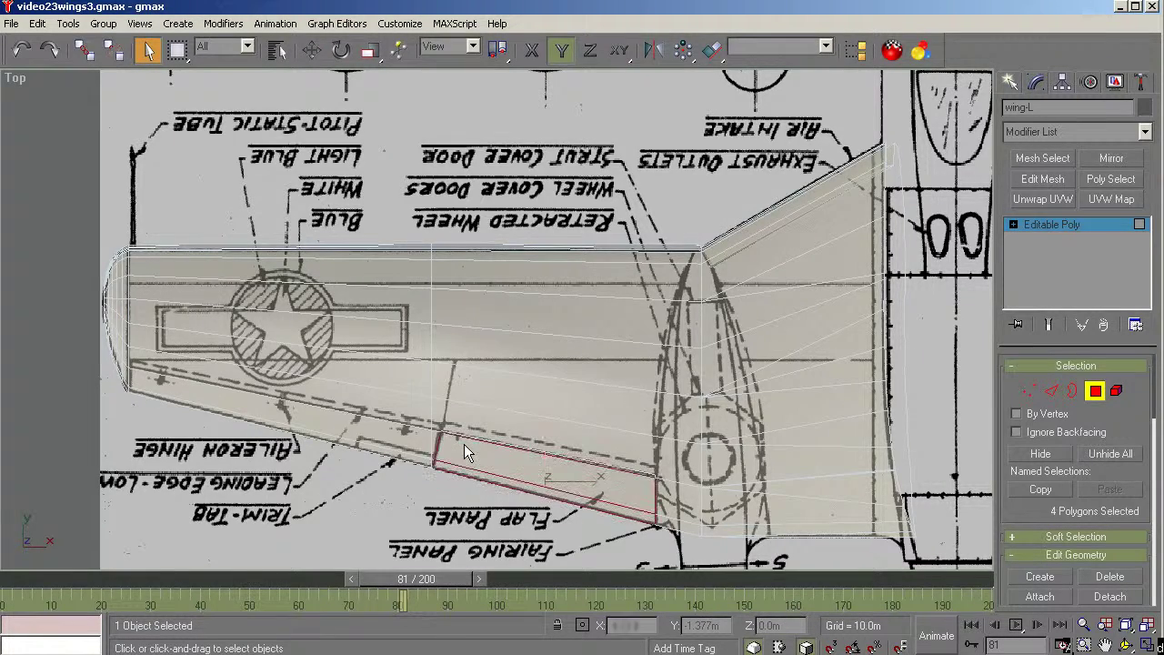
Step: Add the thin polygon along the flap's forward edge to the selection and check the flap's outboard corner
{"action": "scroll", "coordinate": [615, 532], "scroll_direction": "up", "scroll_amount": 5}
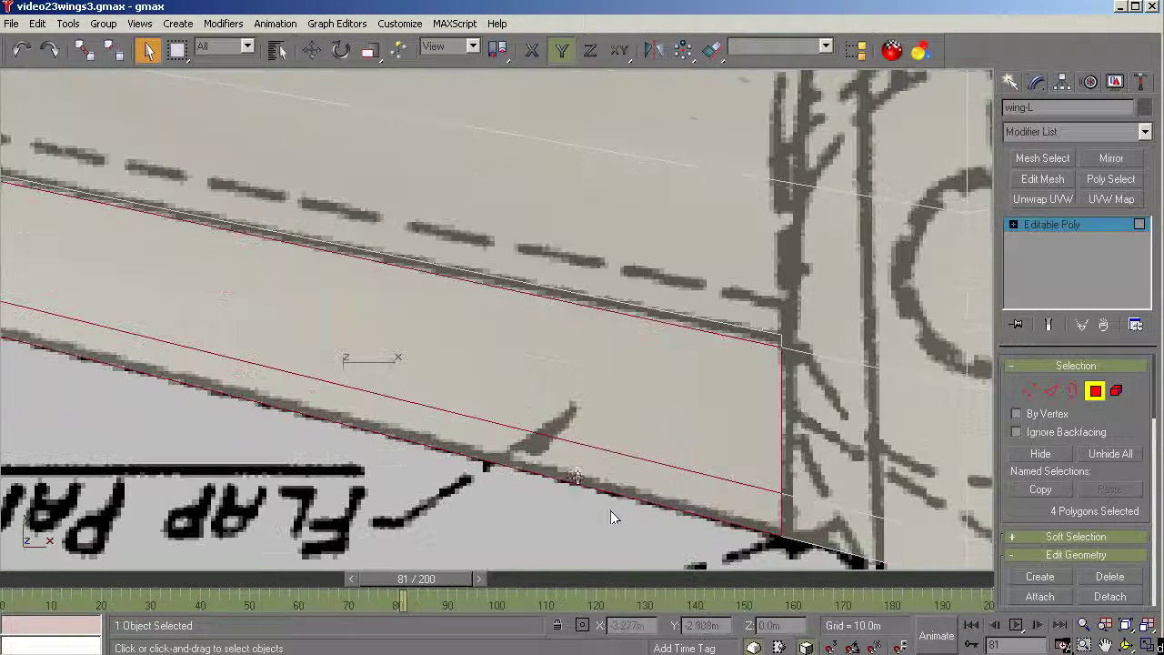
{"action": "left_click", "coordinate": [771, 336], "text": "ctrl"}
{"action": "scroll", "coordinate": [755, 346], "scroll_direction": "down", "scroll_amount": 4}
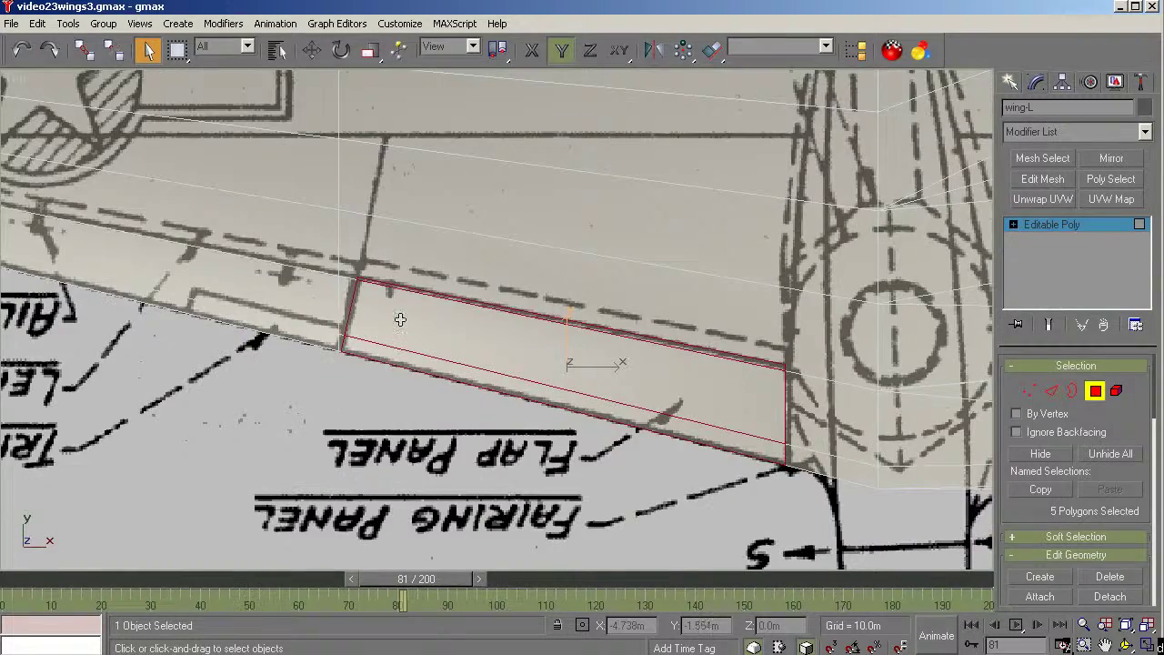
{"action": "scroll", "coordinate": [372, 292], "scroll_direction": "up", "scroll_amount": 4}
{"action": "scroll", "coordinate": [372, 292], "scroll_direction": "up", "scroll_amount": 3}
{"action": "scroll", "coordinate": [239, 241], "scroll_direction": "down", "scroll_amount": 2}
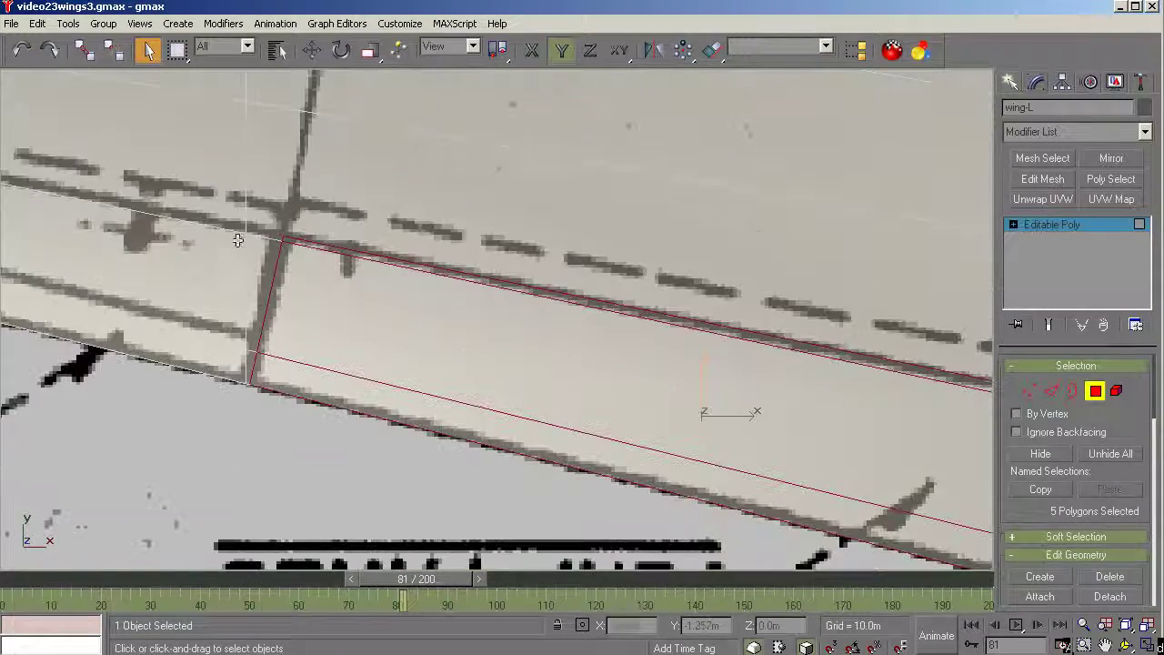
{"action": "scroll", "coordinate": [304, 371], "scroll_direction": "down", "scroll_amount": 2}
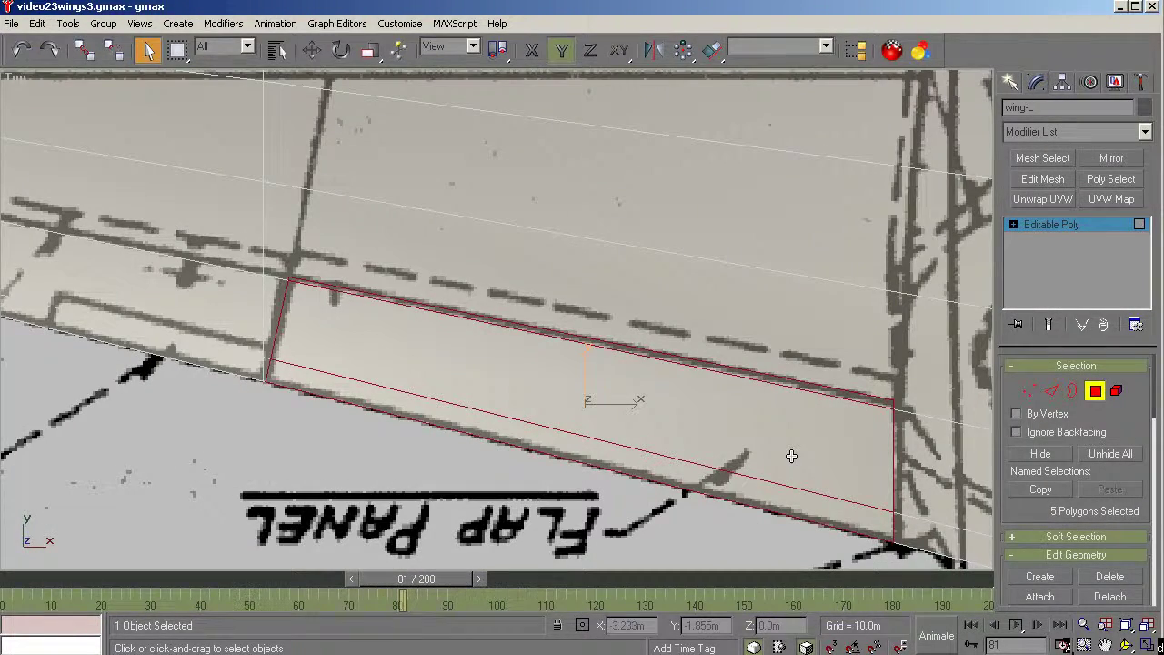
Step: Extend the polygon selection over the flap's underside from the Bottom view
{"action": "key", "text": "b"}
{"action": "scroll", "coordinate": [786, 455], "scroll_direction": "up", "scroll_amount": 2}
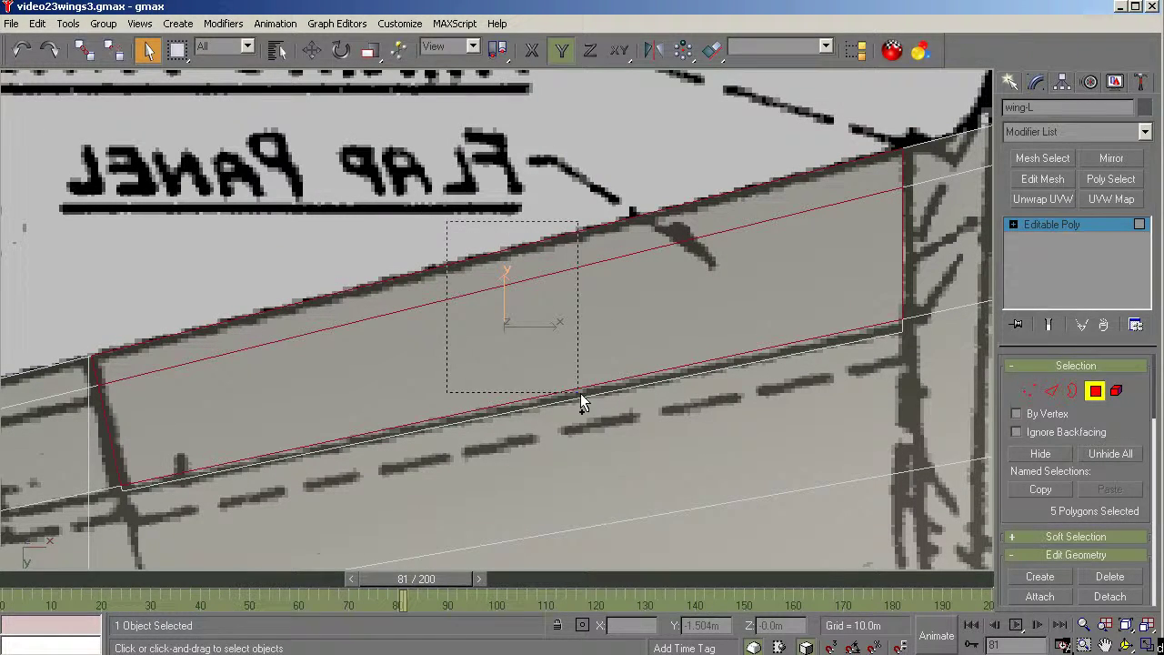
{"action": "left_click", "coordinate": [593, 447], "text": "ctrl"}
{"action": "scroll", "coordinate": [591, 231], "scroll_direction": "down", "scroll_amount": 3}
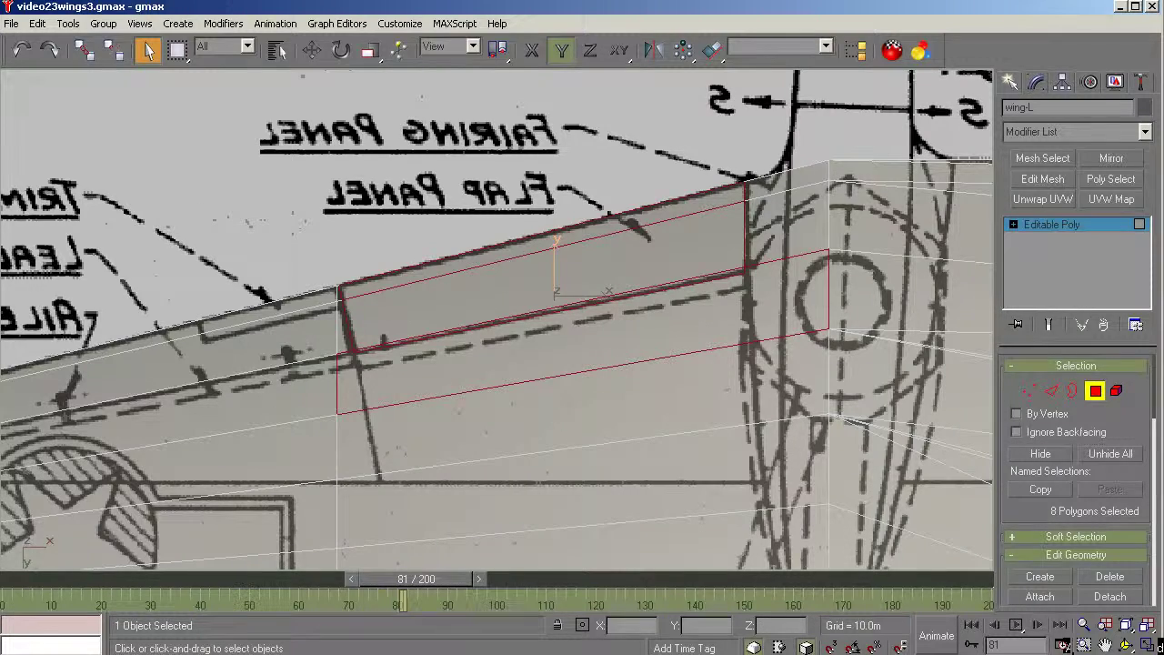
Step: Remove the large underside polygon just forward of the flap from the selection
{"action": "left_click", "coordinate": [1128, 646]}
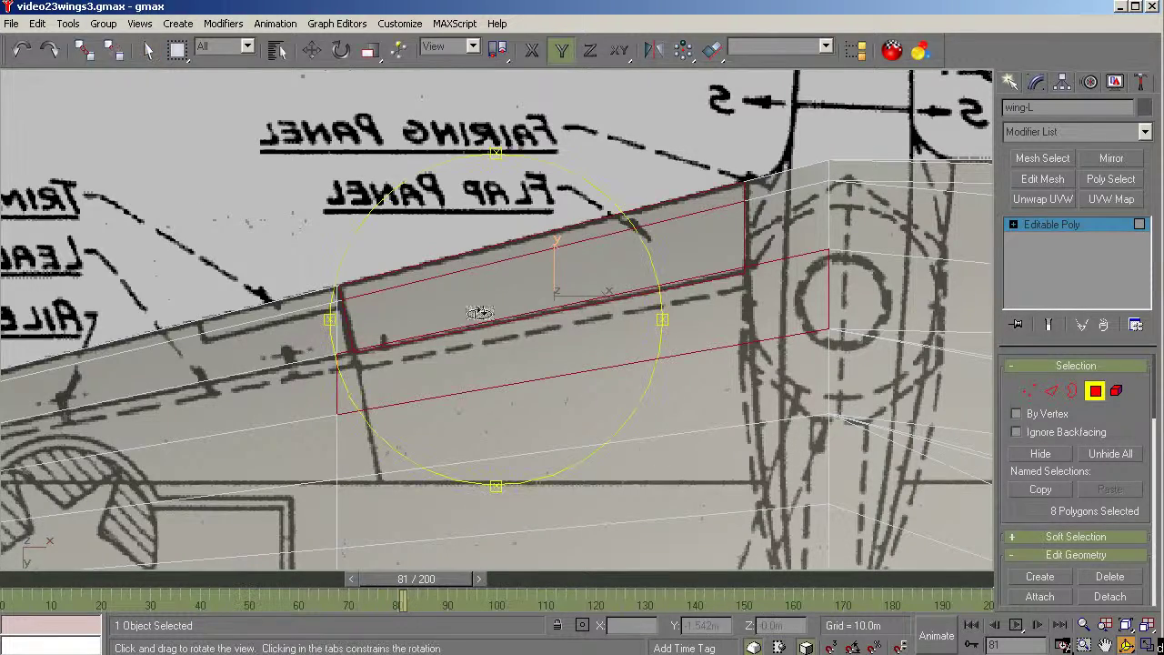
{"action": "left_click_drag", "start_coordinate": [482, 311], "coordinate": [495, 349]}
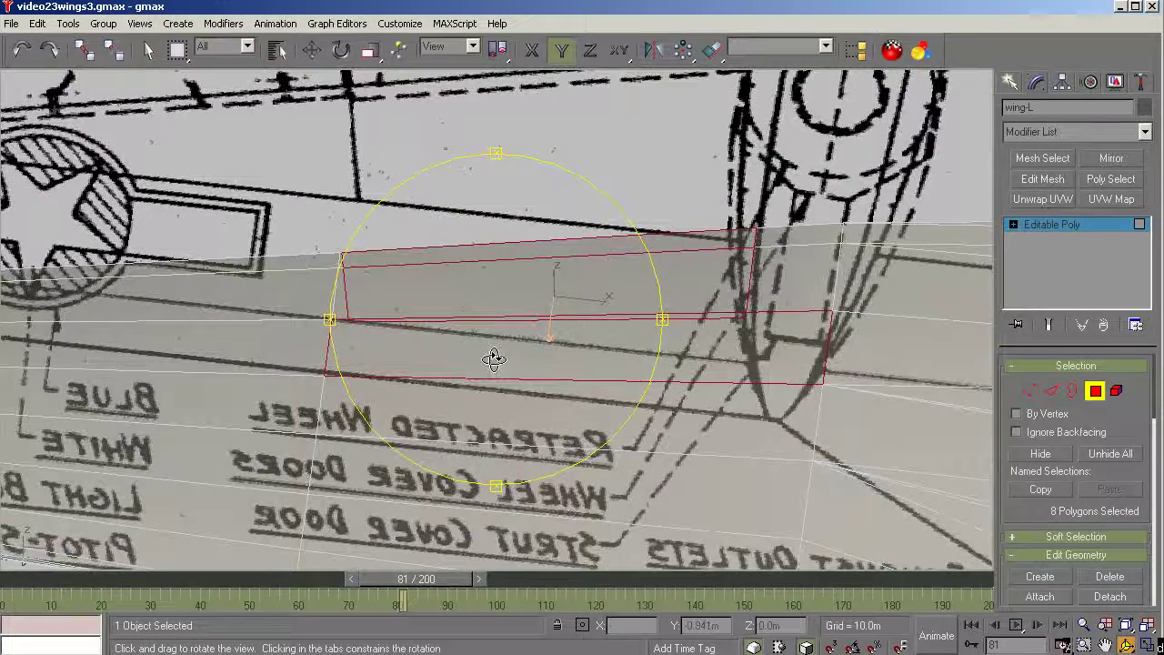
{"action": "right_click", "coordinate": [494, 356]}
{"action": "left_click", "coordinate": [471, 364], "text": "alt"}
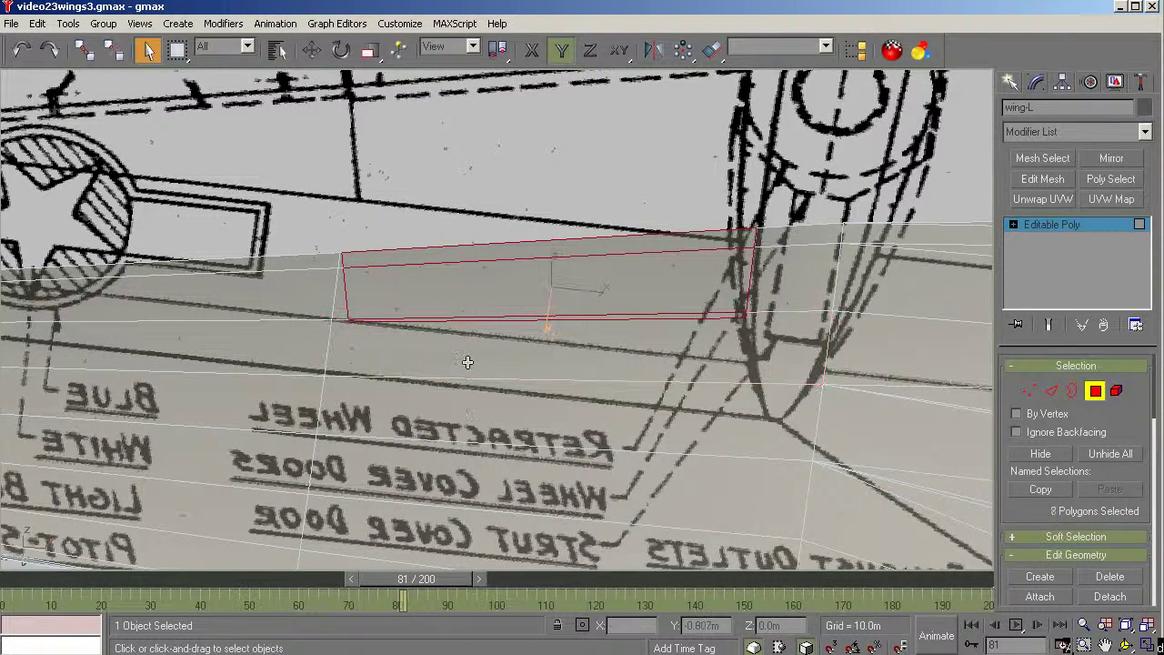
{"action": "scroll", "coordinate": [755, 310], "scroll_direction": "up", "scroll_amount": 2}
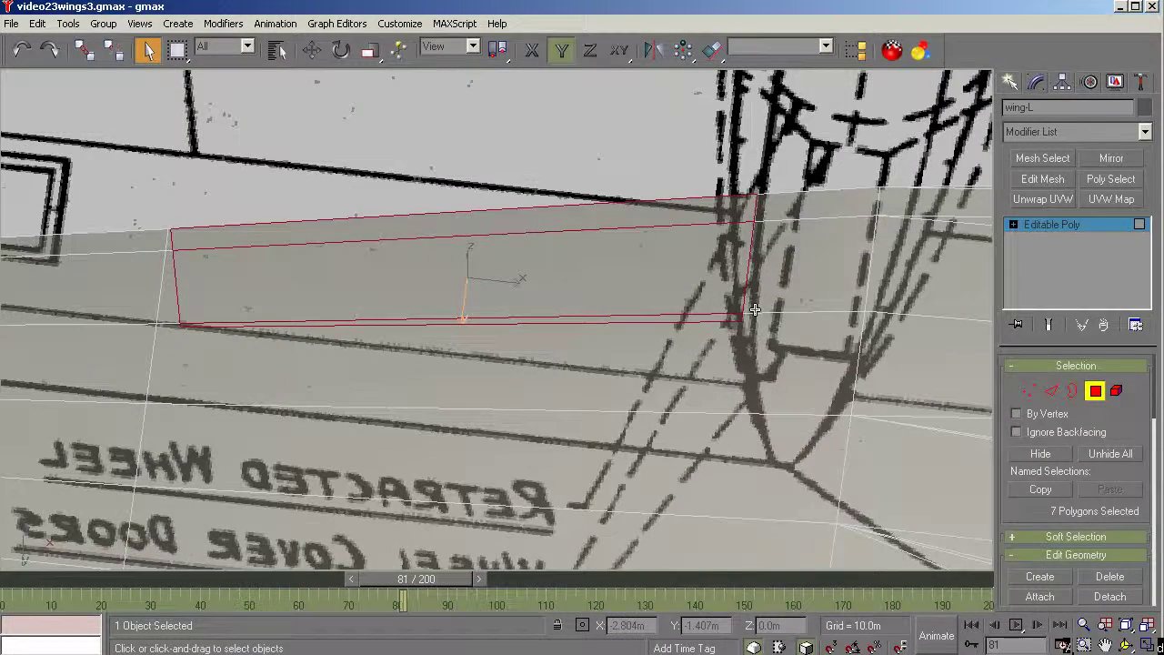
Step: Deselect the remaining extra underside polygon forward of the flap so that only the flap's own polygons stay selected
{"action": "key", "text": "b"}
{"action": "key", "text": "z"}
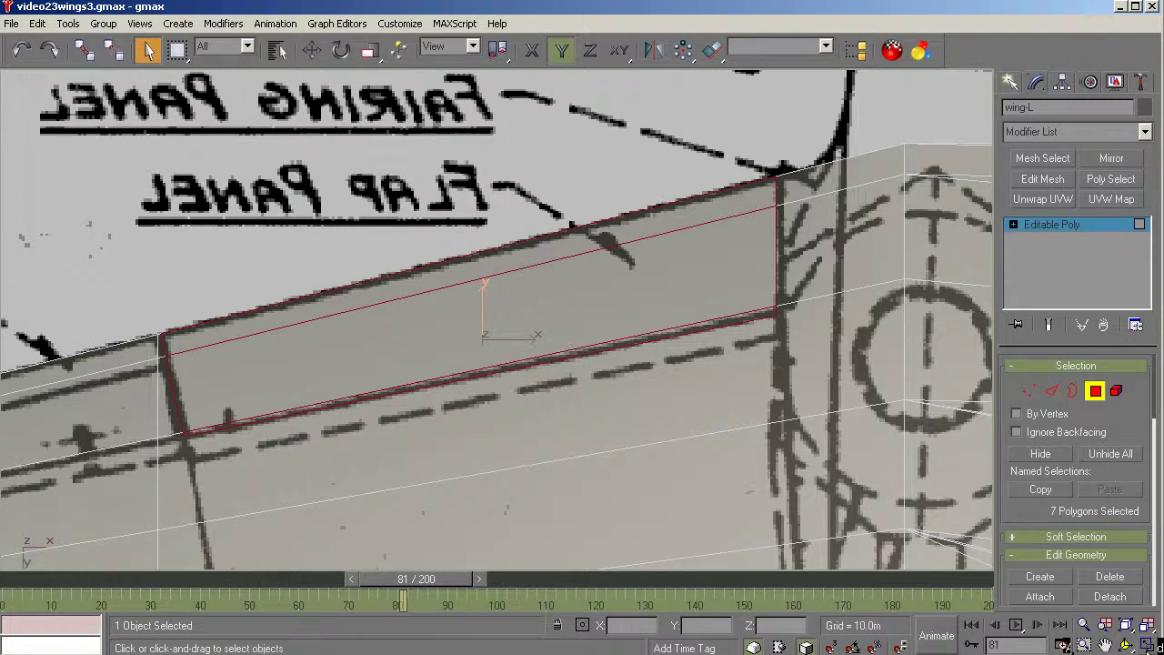
{"action": "left_click", "coordinate": [1127, 644]}
{"action": "left_click_drag", "start_coordinate": [573, 505], "coordinate": [492, 455]}
{"action": "right_click", "coordinate": [797, 505]}
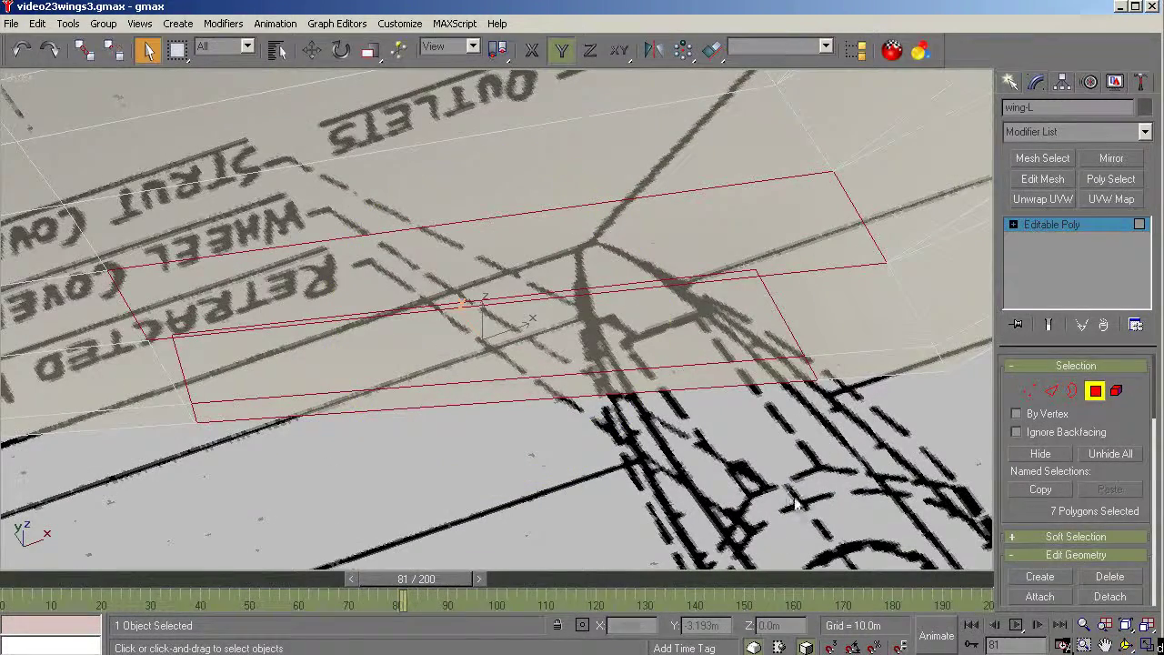
{"action": "left_click", "coordinate": [824, 257], "text": "ctrl"}
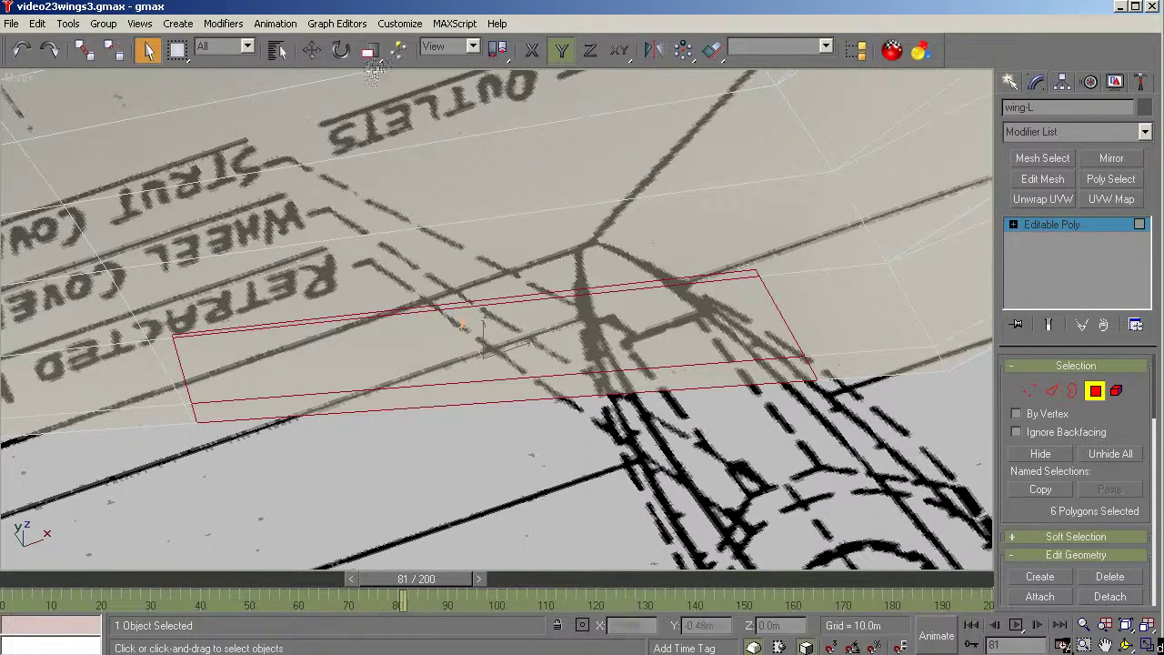
Step: Turn on Shade Selected Faces for the active viewport, maximize that viewport, and check the shaded flap selection
{"action": "left_click", "coordinate": [400, 24]}
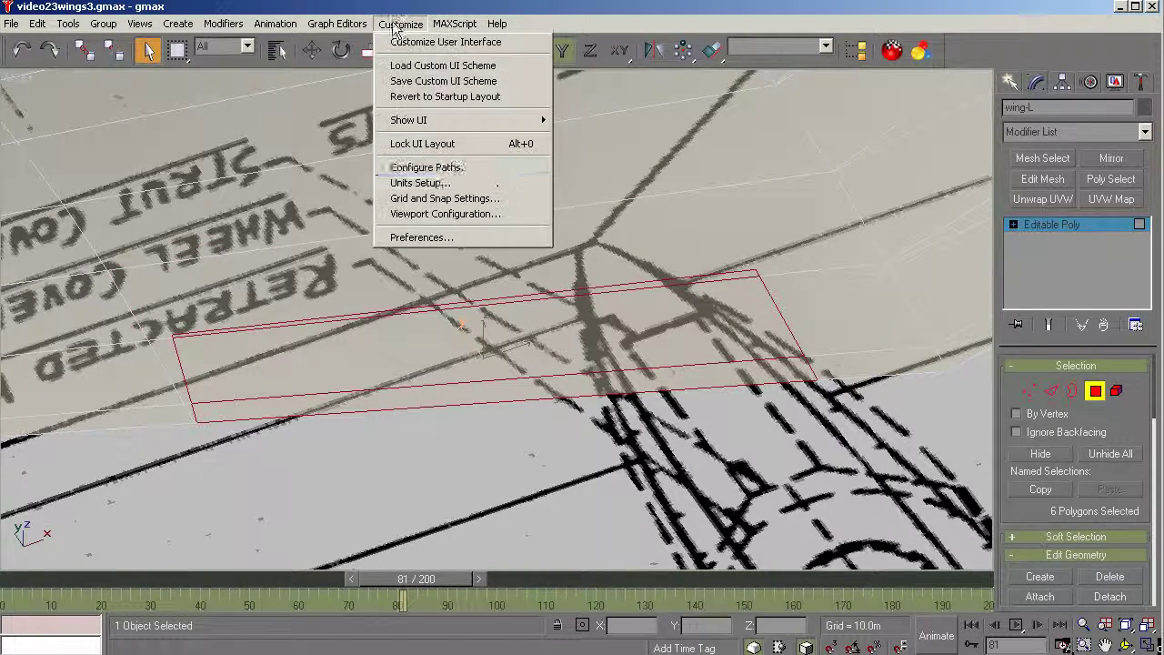
{"action": "left_click", "coordinate": [441, 215]}
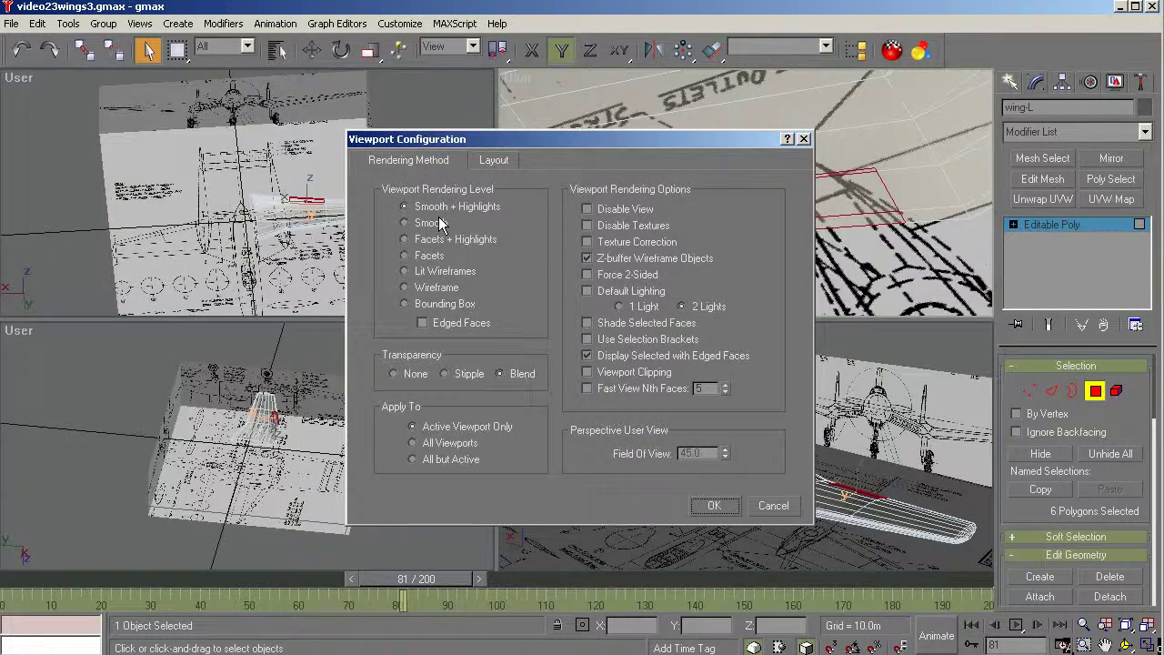
{"action": "left_click", "coordinate": [599, 326]}
{"action": "left_click", "coordinate": [714, 506]}
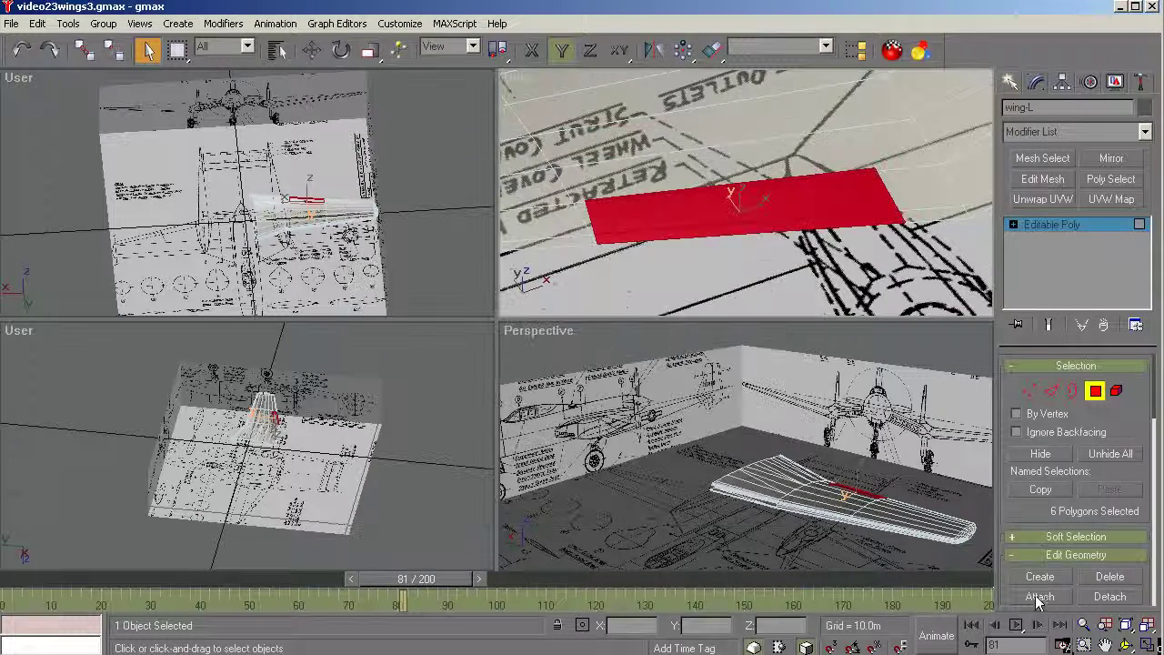
{"action": "left_click", "coordinate": [1148, 644]}
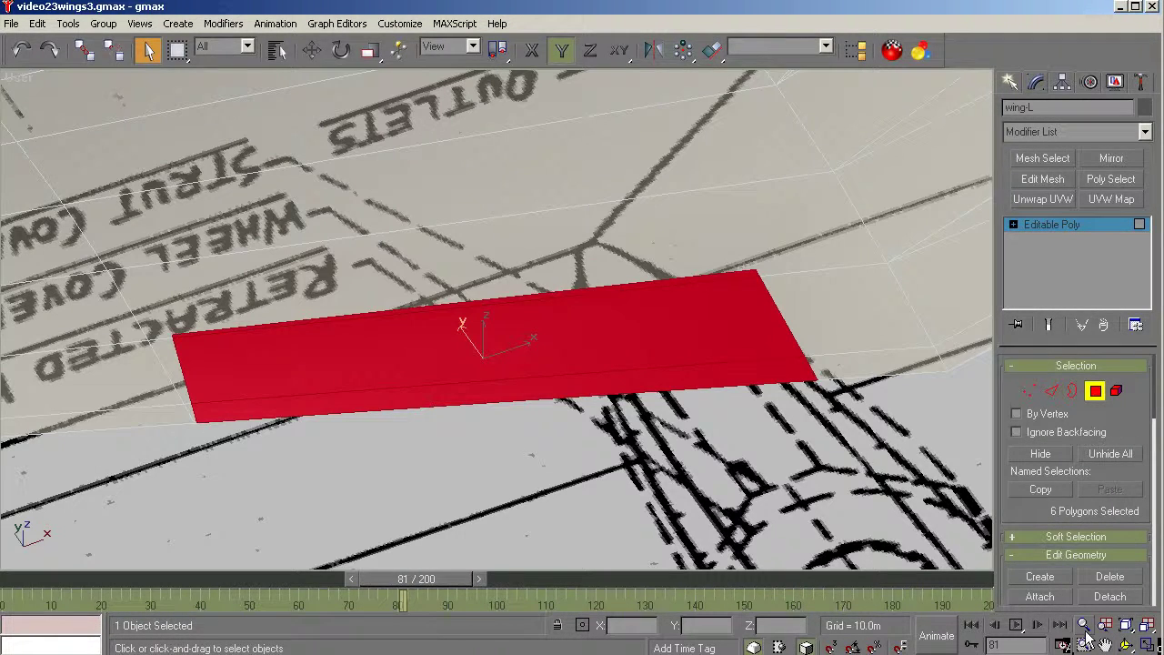
{"action": "left_click", "coordinate": [1128, 644]}
{"action": "left_click_drag", "start_coordinate": [437, 376], "coordinate": [355, 345]}
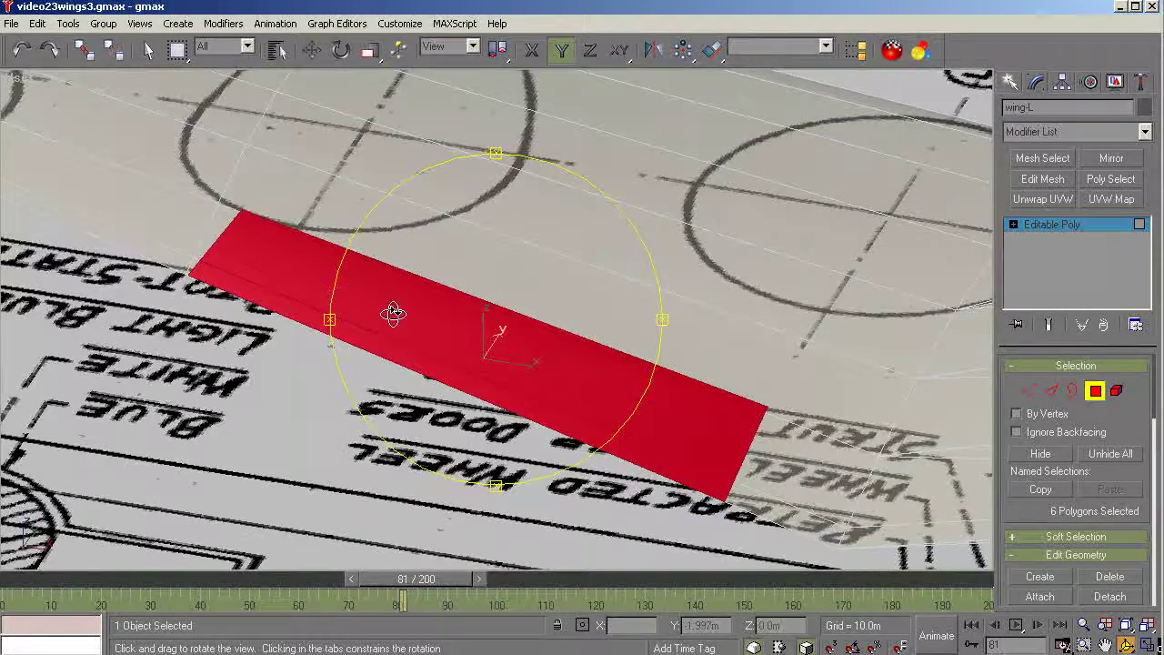
Step: Detach the selected flap polygons from the wing as a separate object named l_flap_01 and leave polygon level
{"action": "key", "text": "t"}
{"action": "key", "text": "z"}
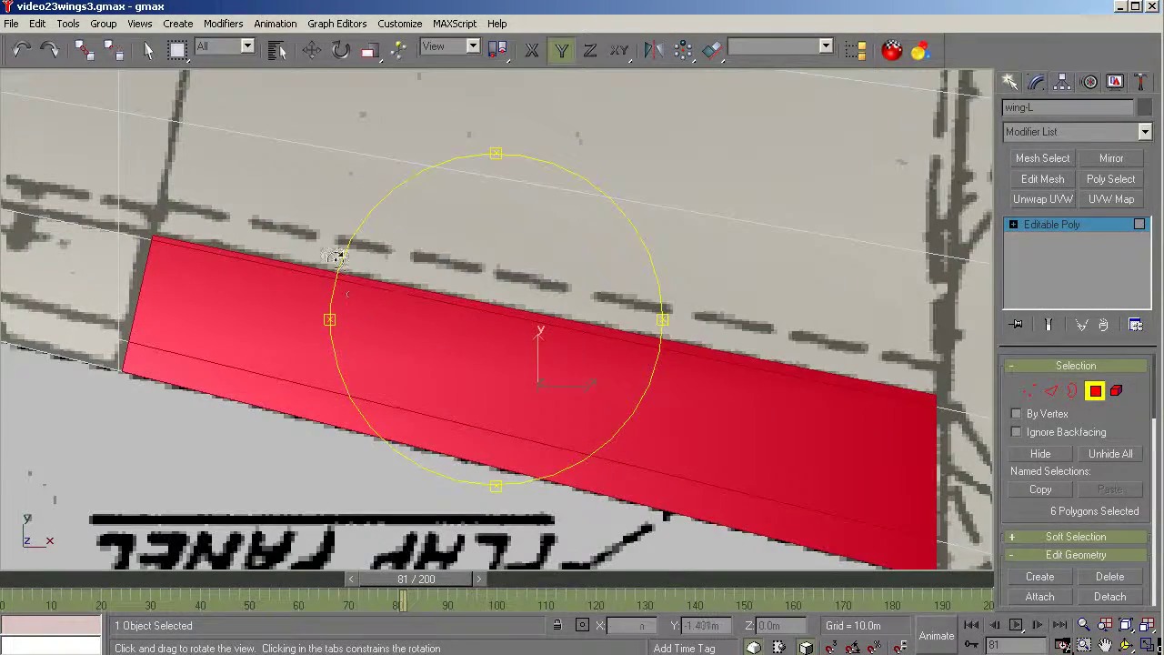
{"action": "scroll", "coordinate": [331, 265], "scroll_direction": "down", "scroll_amount": 1}
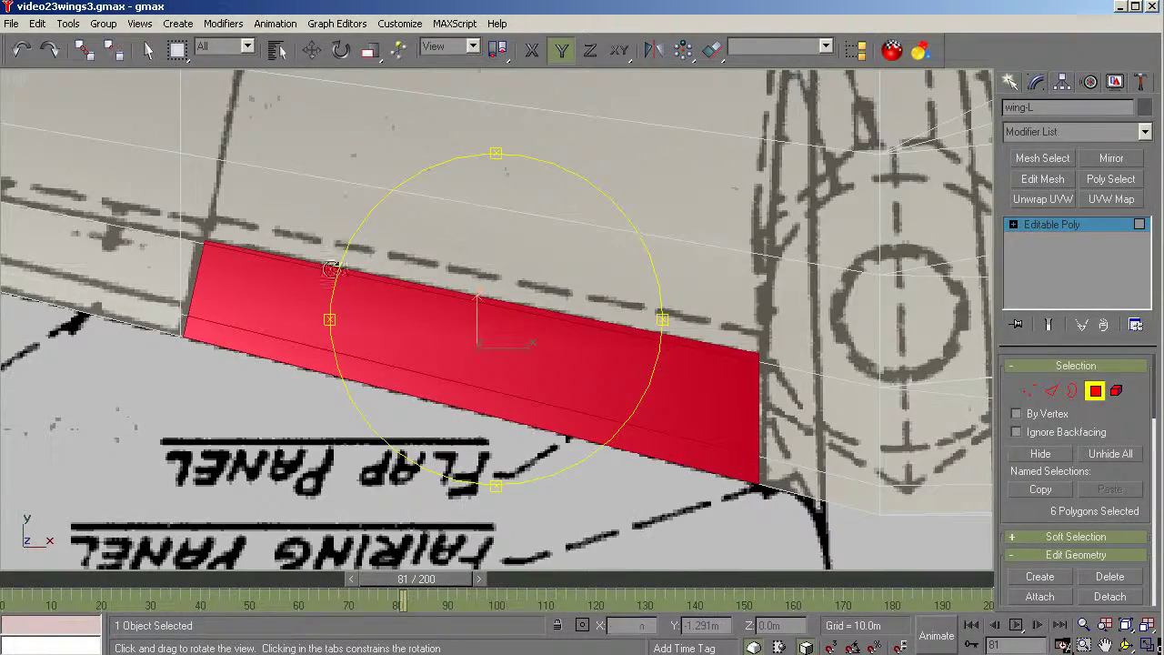
{"action": "left_click", "coordinate": [1071, 226]}
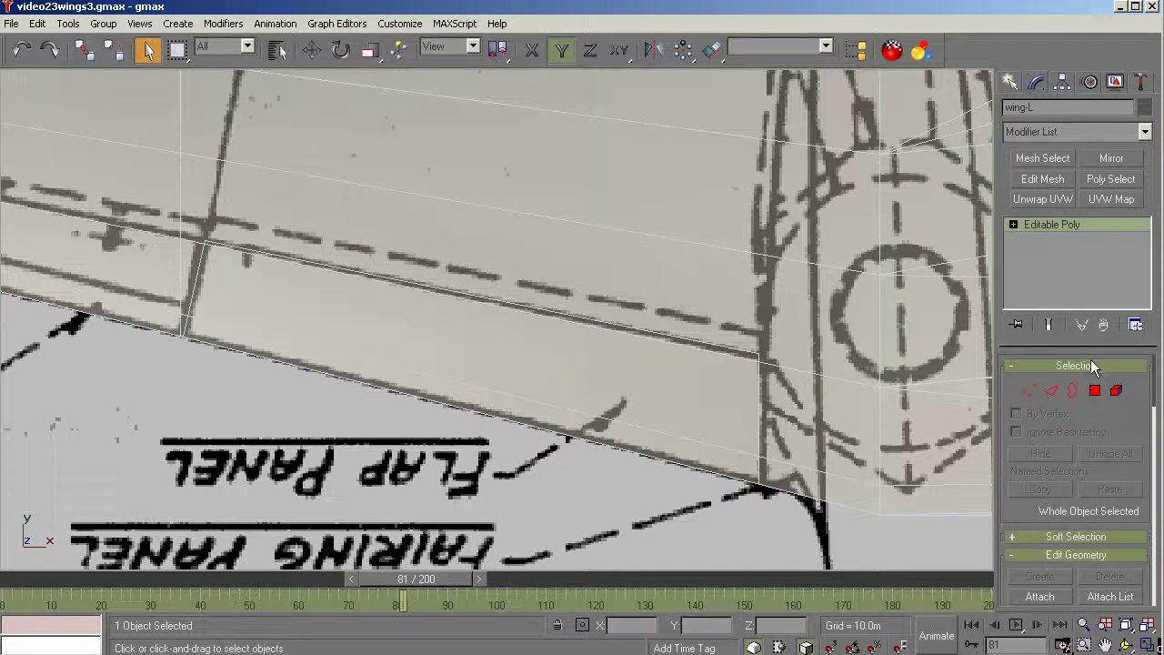
{"action": "left_click", "coordinate": [1096, 390]}
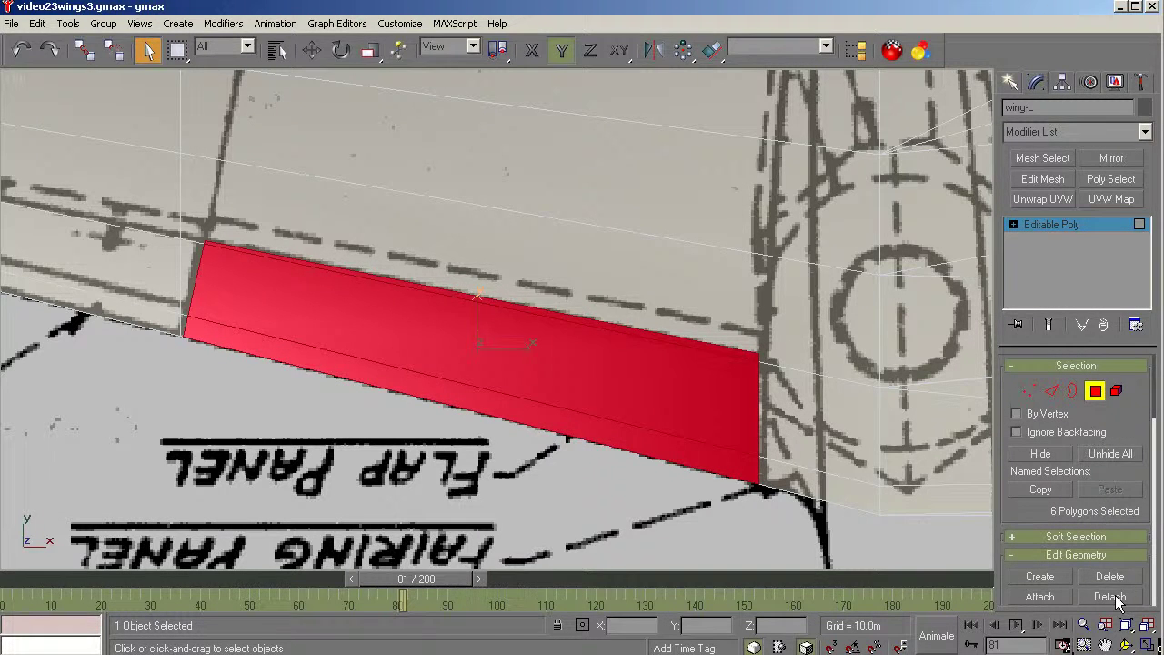
{"action": "left_click", "coordinate": [1114, 598]}
{"action": "key", "text": "BackSpace"}
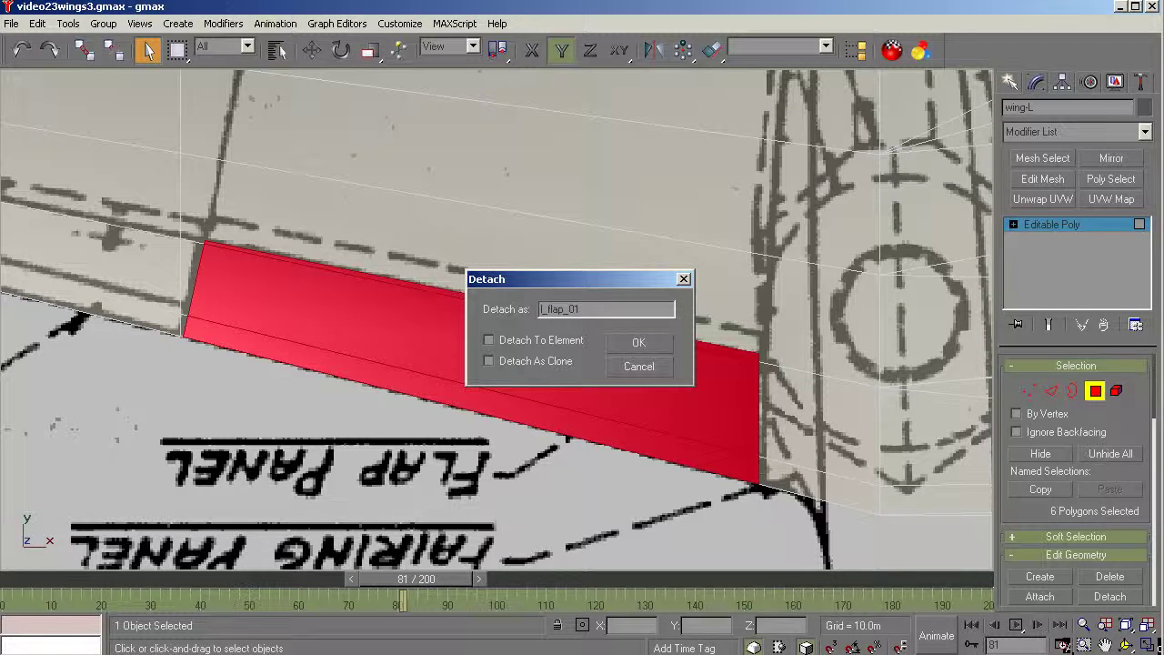
{"action": "left_click", "coordinate": [636, 343]}
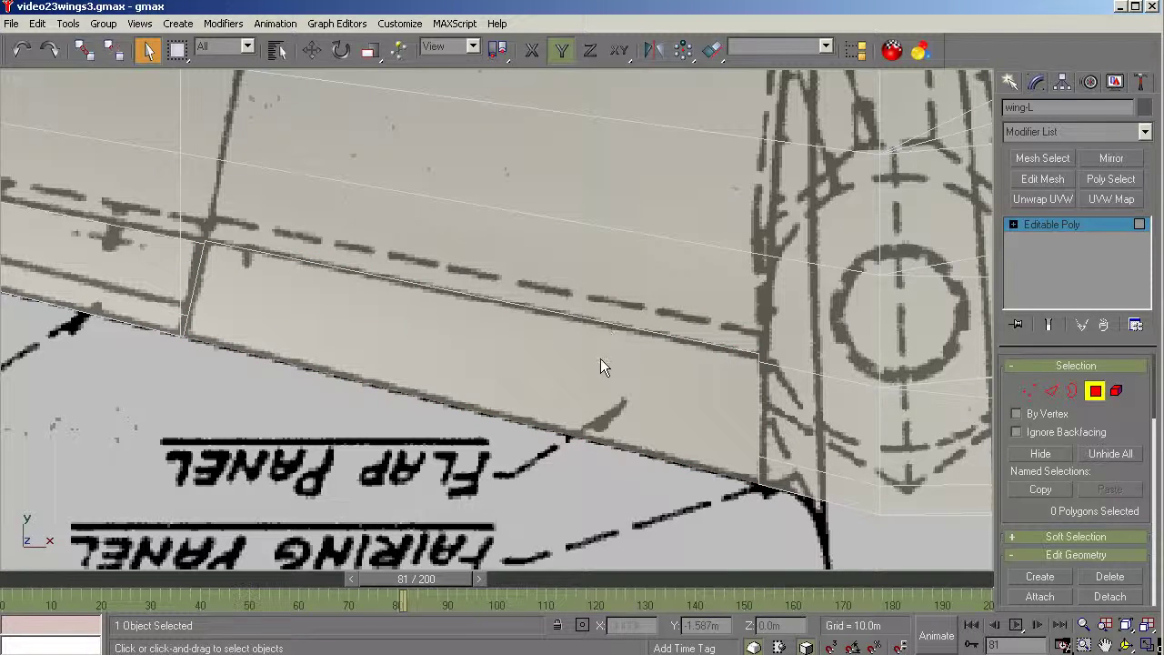
{"action": "left_click", "coordinate": [1034, 225]}
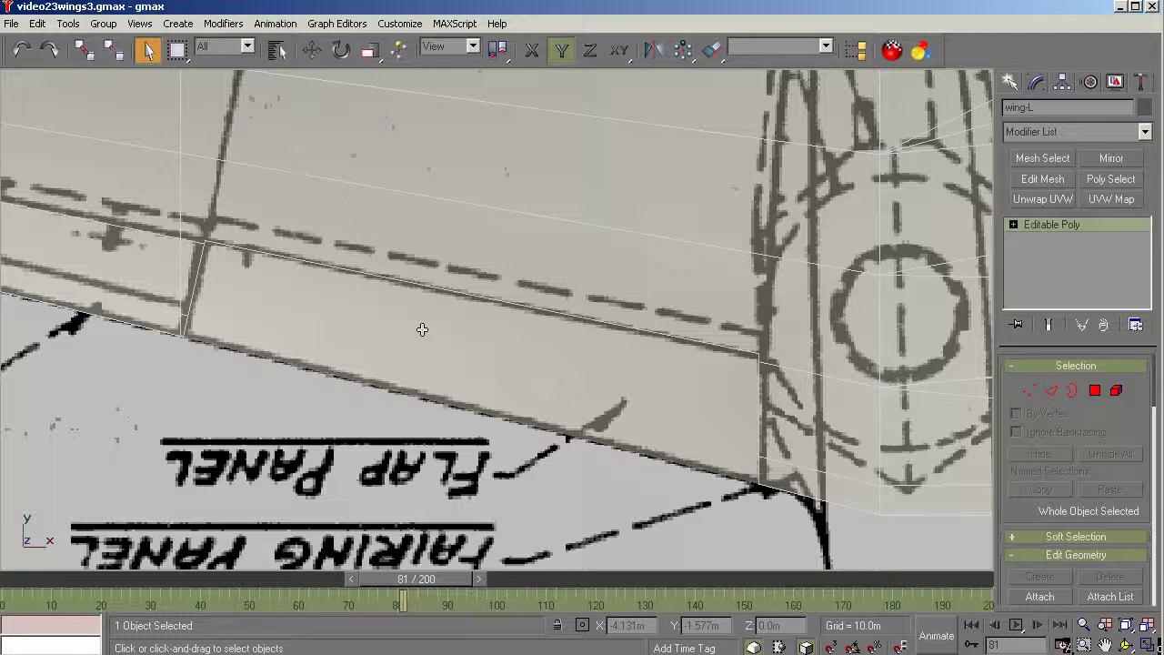
Step: Link the detached l_flap_01 object to the wing as its parent and check the hierarchy in the object list
{"action": "left_click", "coordinate": [370, 393]}
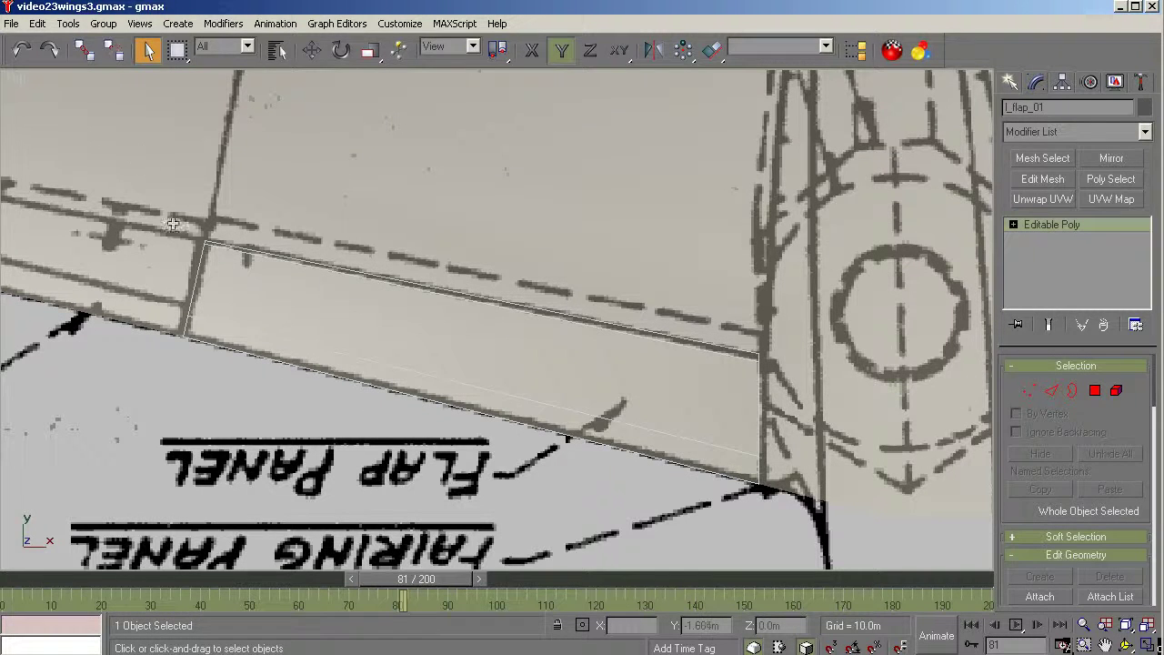
{"action": "left_click", "coordinate": [85, 51]}
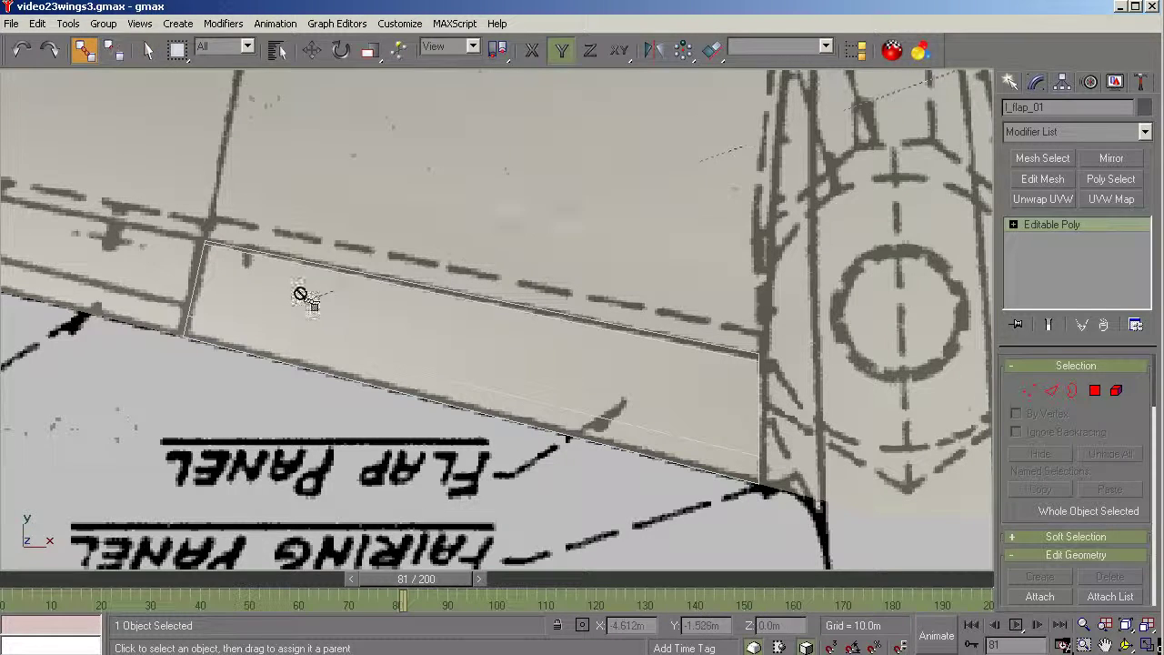
{"action": "left_click_drag", "start_coordinate": [300, 295], "coordinate": [363, 200]}
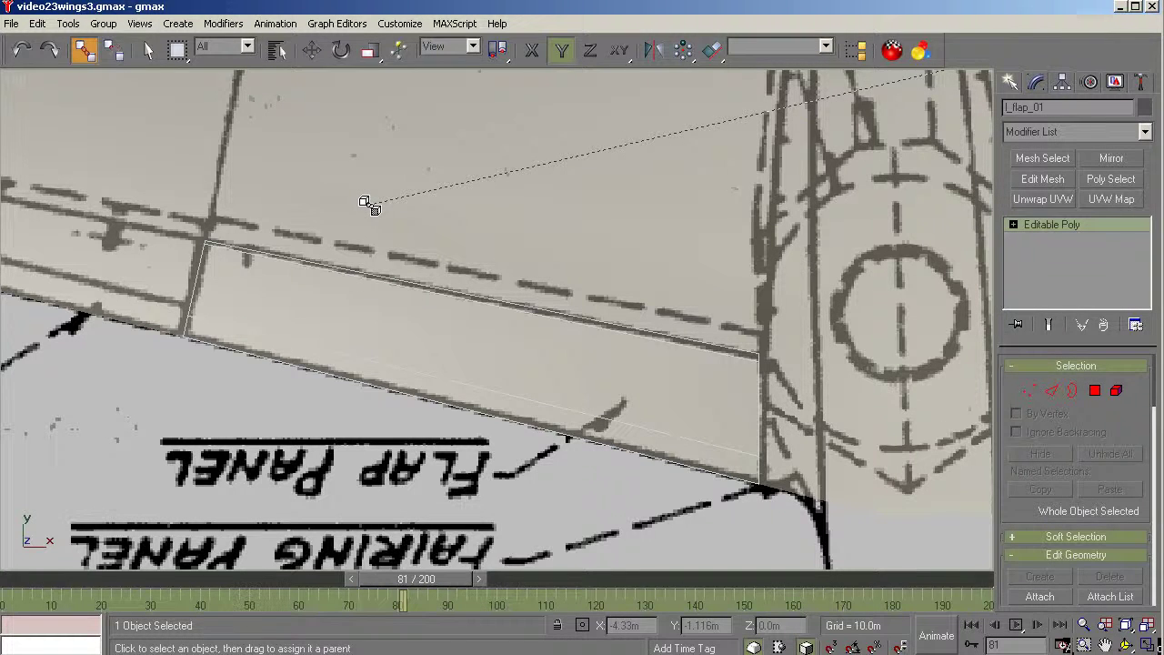
{"action": "left_click_drag", "start_coordinate": [368, 205], "coordinate": [367, 204]}
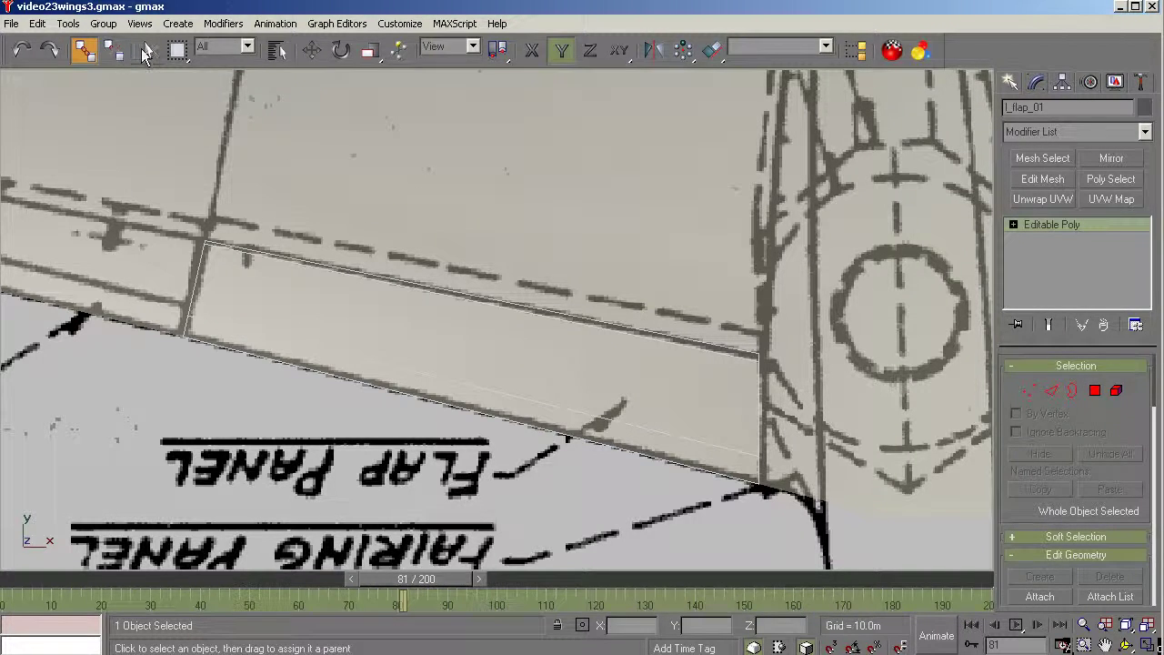
{"action": "left_click", "coordinate": [148, 51]}
{"action": "left_click", "coordinate": [276, 50]}
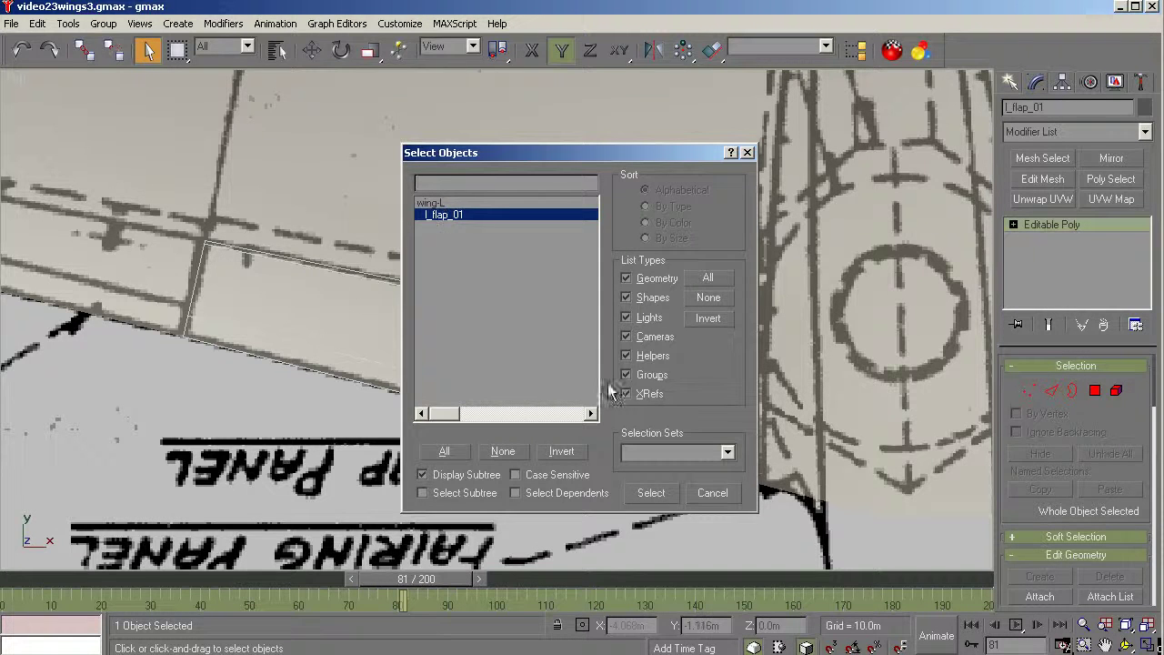
{"action": "left_click", "coordinate": [701, 488]}
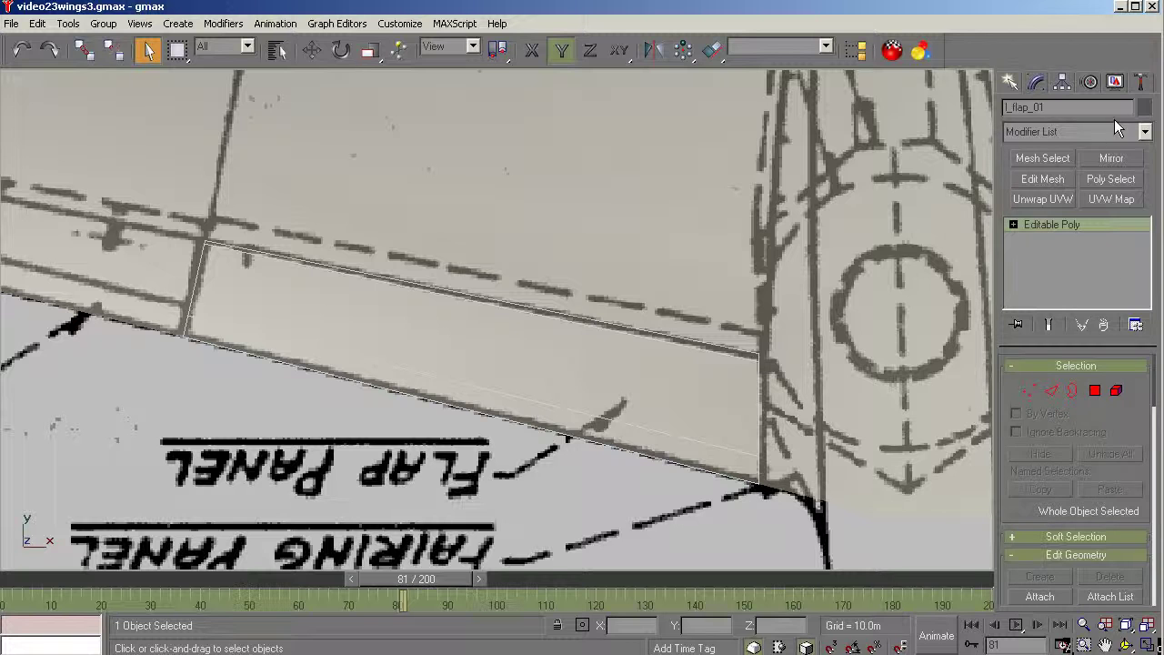
Step: Hide all objects except the flap and examine its open forward side and ends
{"action": "left_click", "coordinate": [1117, 84]}
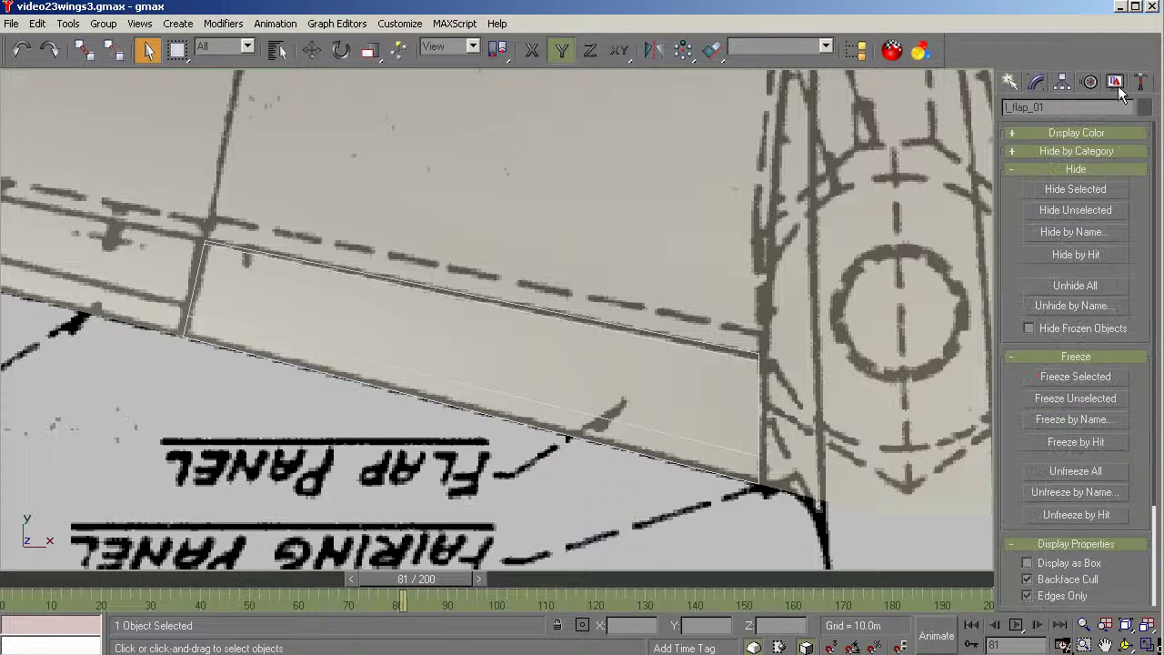
{"action": "left_click", "coordinate": [1081, 210]}
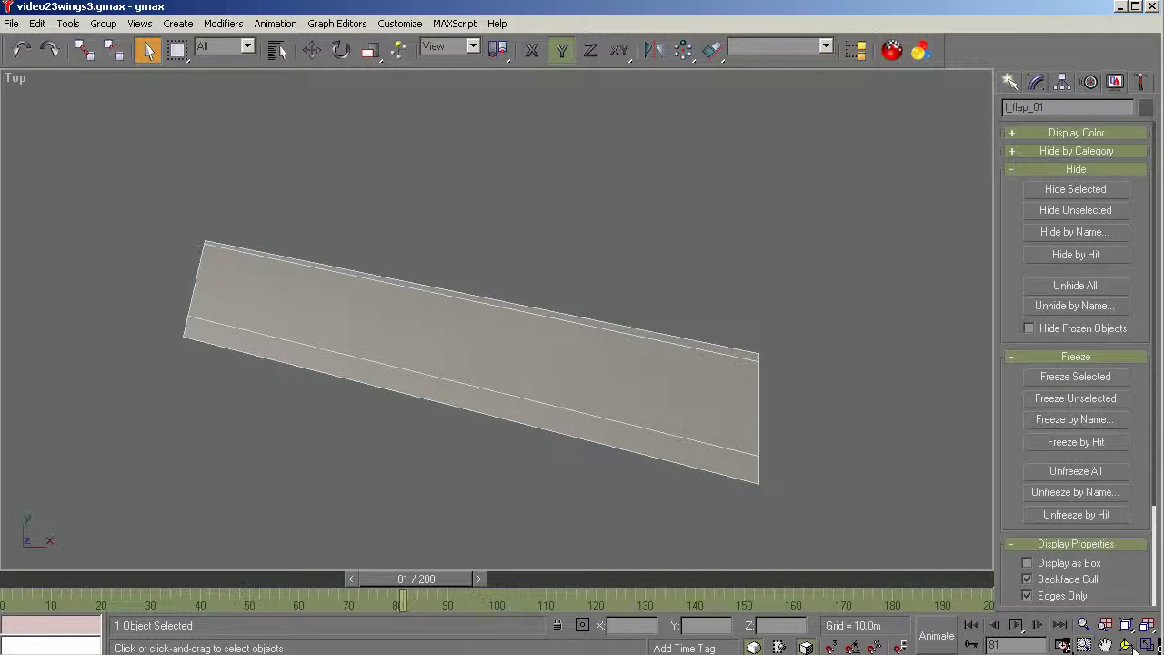
{"action": "left_click_drag", "start_coordinate": [894, 395], "coordinate": [741, 534]}
{"action": "left_click", "coordinate": [1128, 644]}
{"action": "left_click_drag", "start_coordinate": [596, 439], "coordinate": [236, 416]}
{"action": "left_click_drag", "start_coordinate": [553, 364], "coordinate": [527, 406]}
{"action": "scroll", "coordinate": [488, 457], "scroll_direction": "up", "scroll_amount": 1}
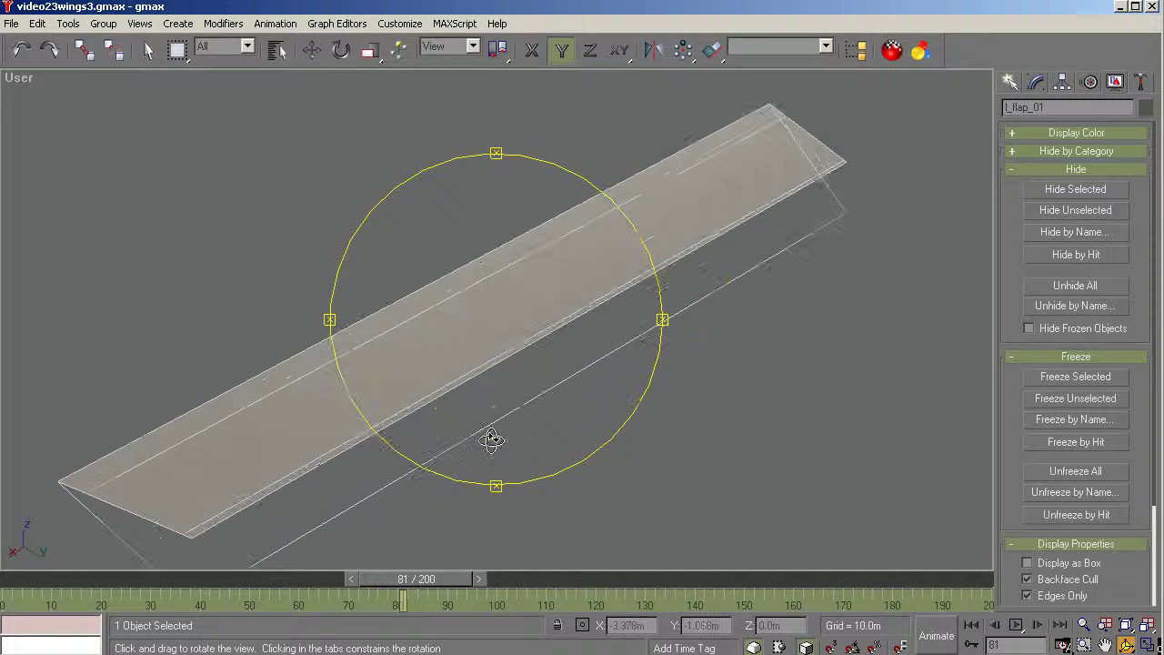
{"action": "scroll", "coordinate": [490, 442], "scroll_direction": "down", "scroll_amount": 1}
Step: At polygon level, create a four-sided polygon through the corner vertices to close the flap's open forward side
{"action": "left_click", "coordinate": [1037, 83]}
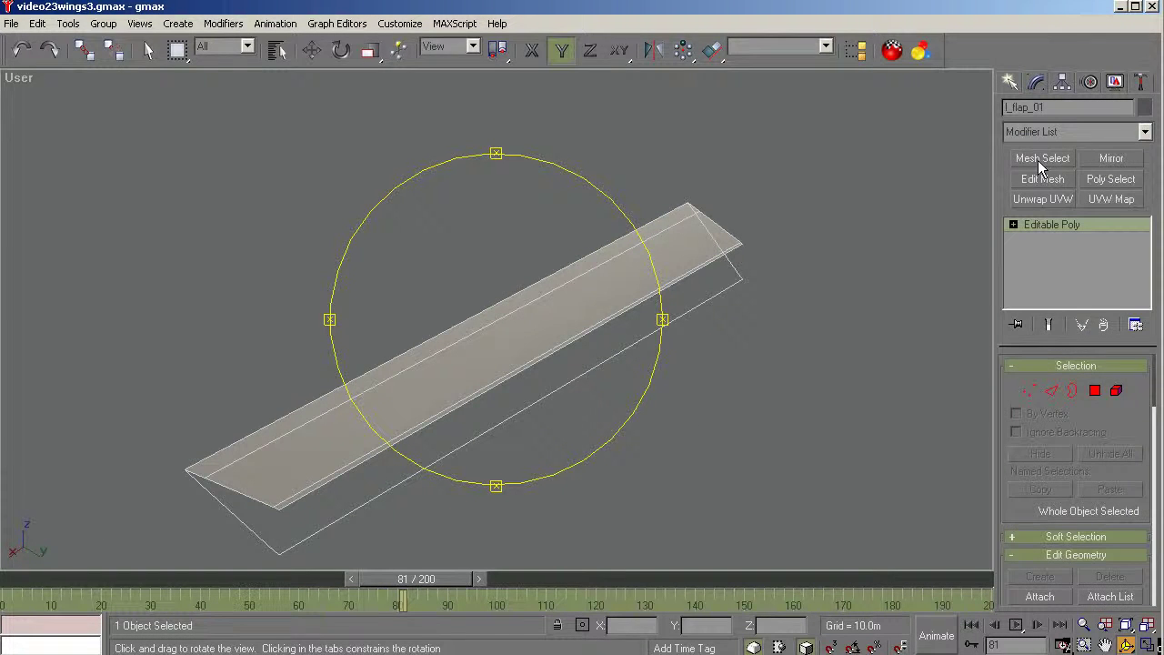
{"action": "left_click", "coordinate": [1094, 391]}
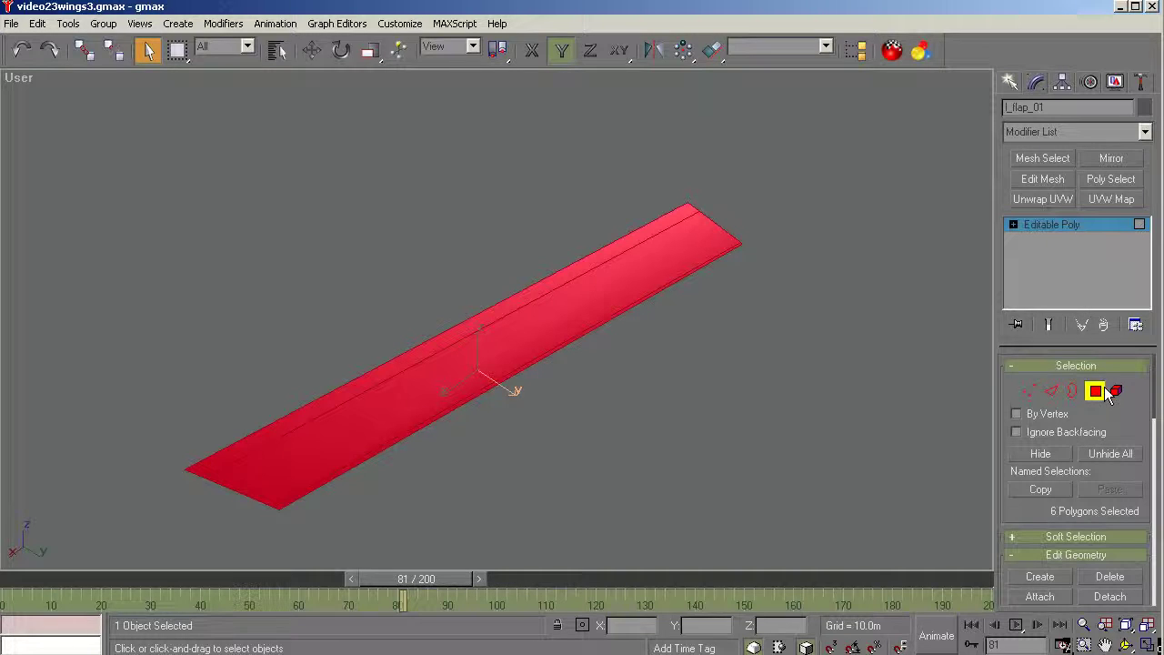
{"action": "left_click", "coordinate": [1039, 576]}
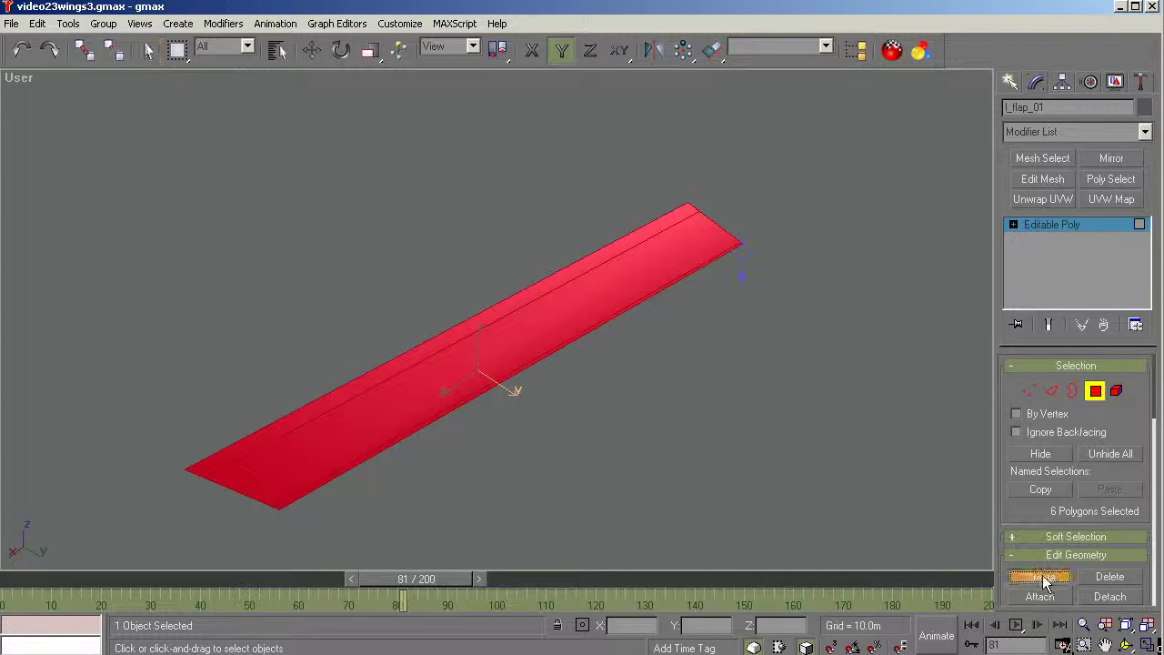
{"action": "left_click", "coordinate": [277, 552]}
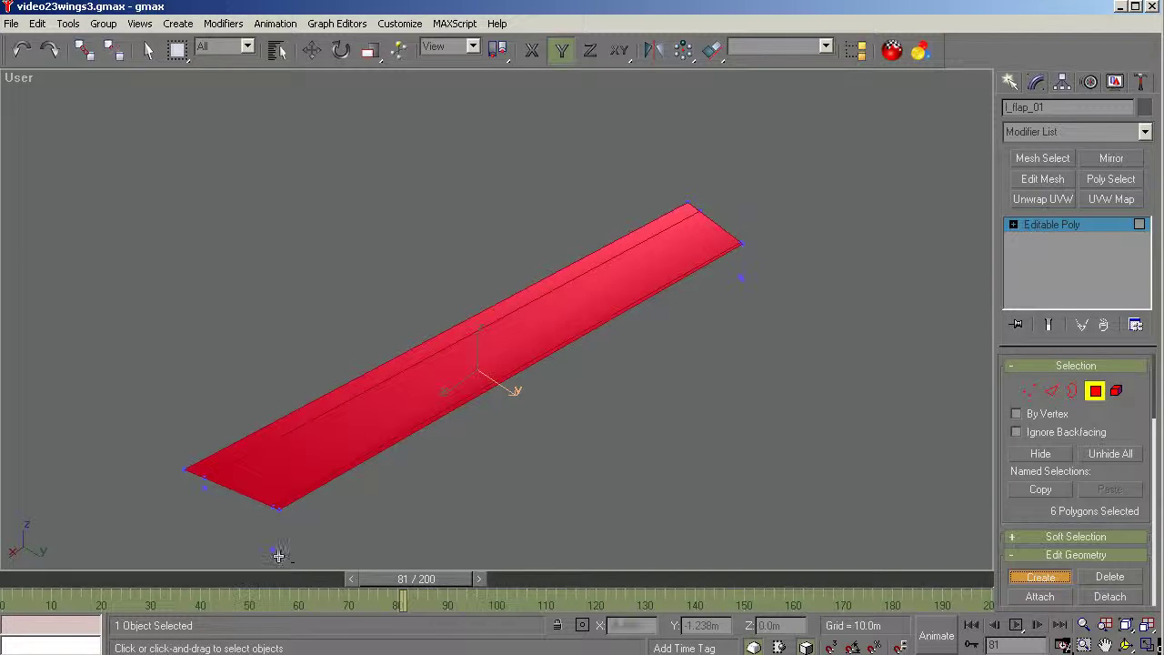
{"action": "left_click", "coordinate": [742, 283]}
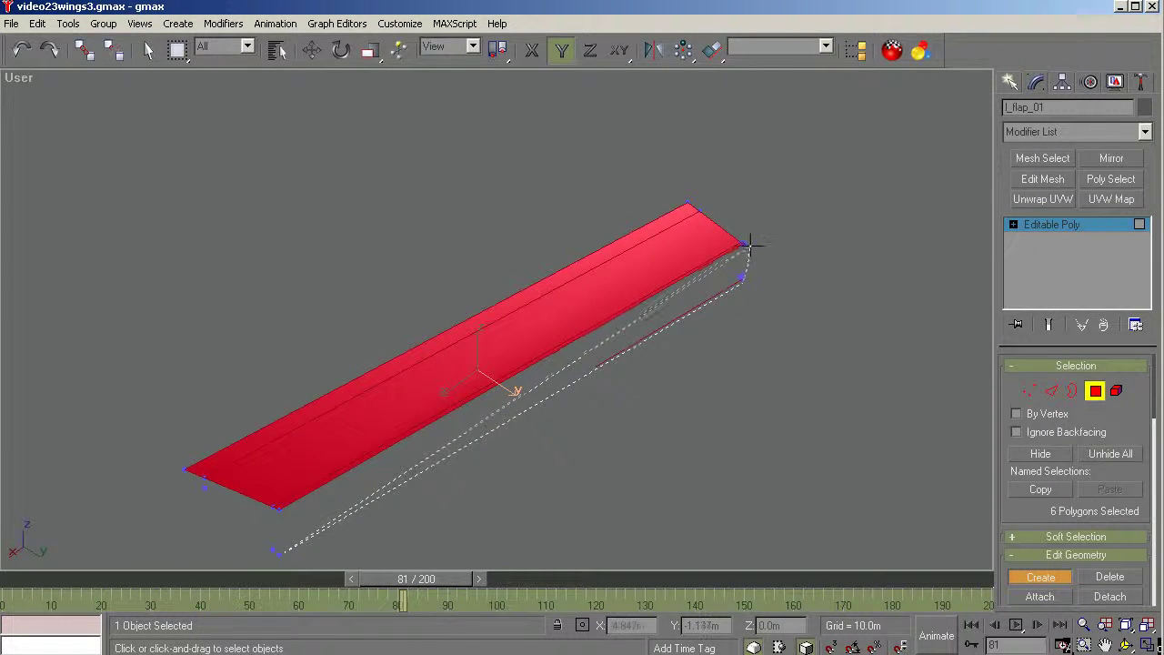
{"action": "left_click", "coordinate": [741, 245]}
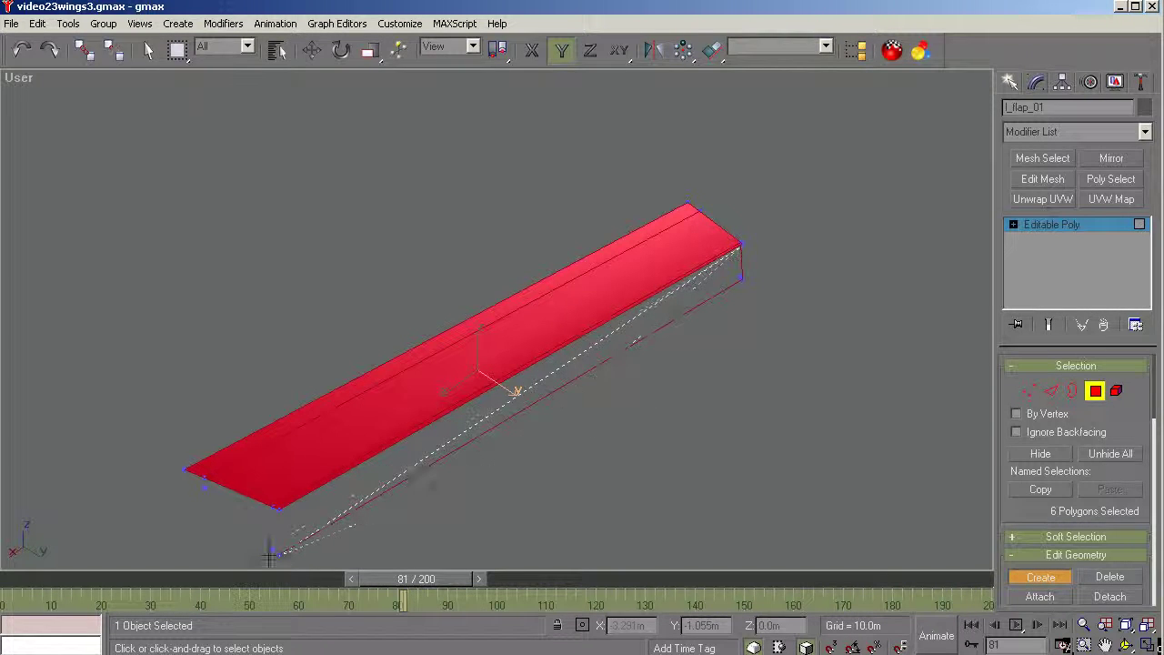
{"action": "left_click", "coordinate": [280, 510]}
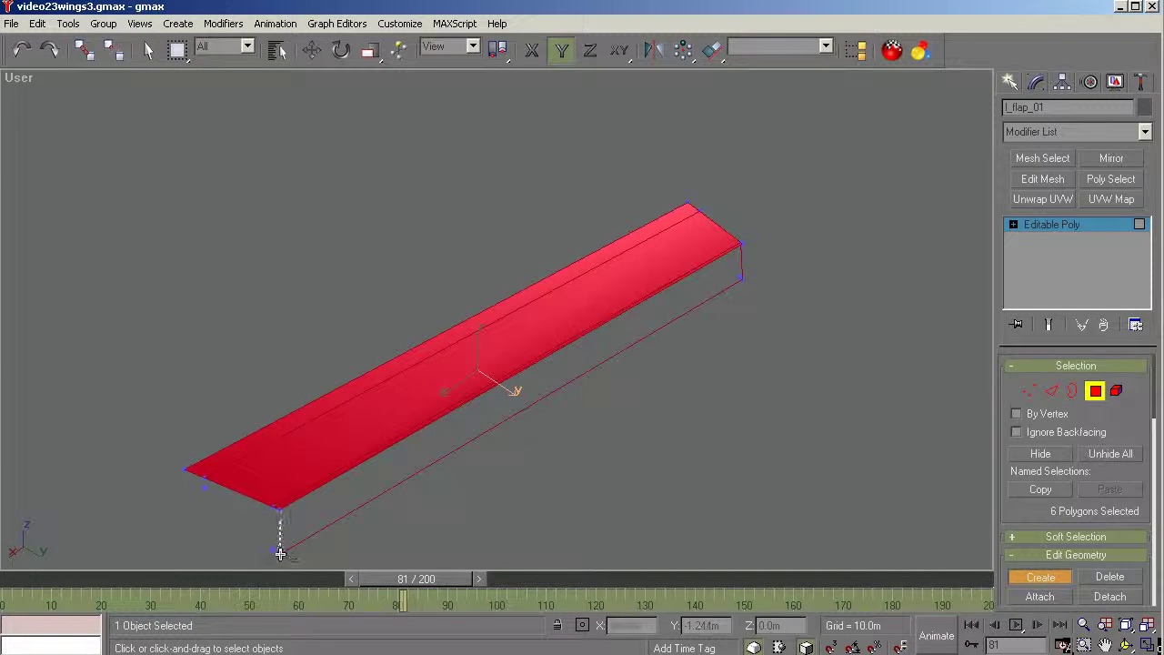
{"action": "left_click", "coordinate": [280, 553]}
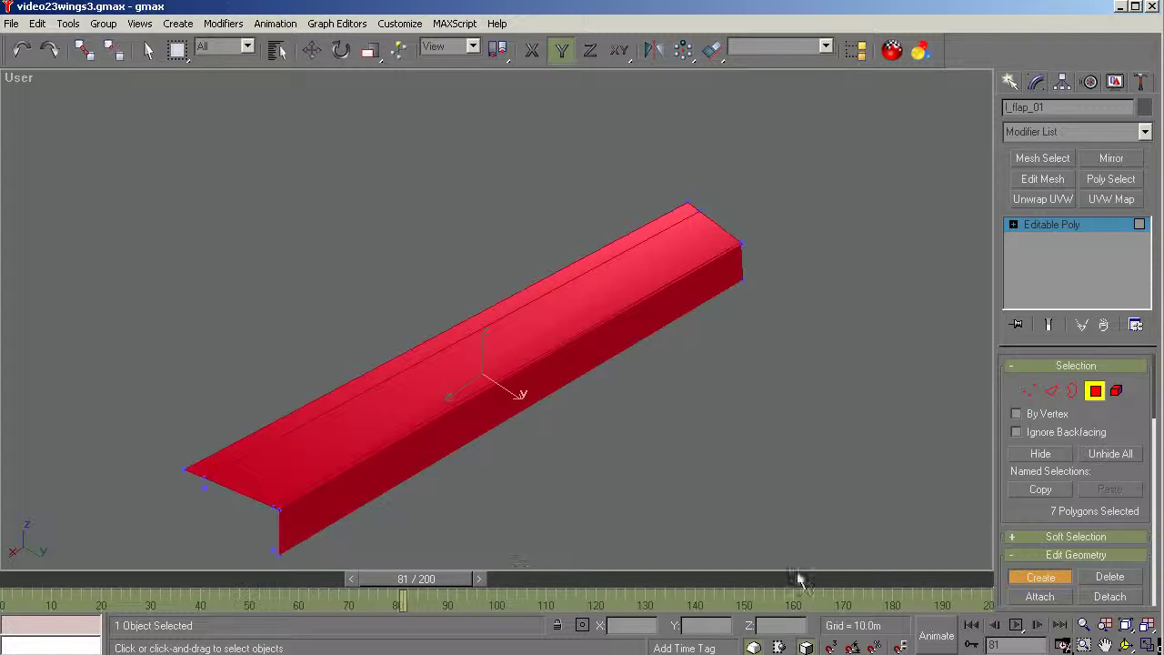
Step: At border level, select the open border at the flap's inboard end and cap it
{"action": "left_click", "coordinate": [1128, 644]}
{"action": "left_click_drag", "start_coordinate": [561, 446], "coordinate": [649, 322]}
{"action": "left_click", "coordinate": [1073, 392]}
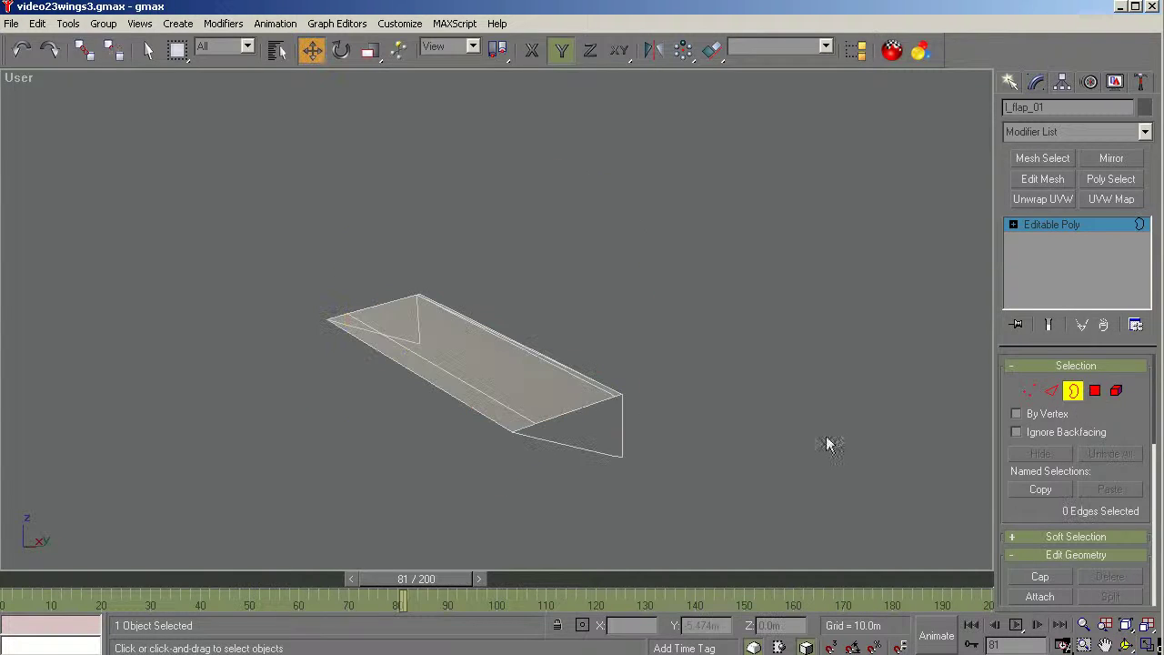
{"action": "left_click", "coordinate": [571, 447]}
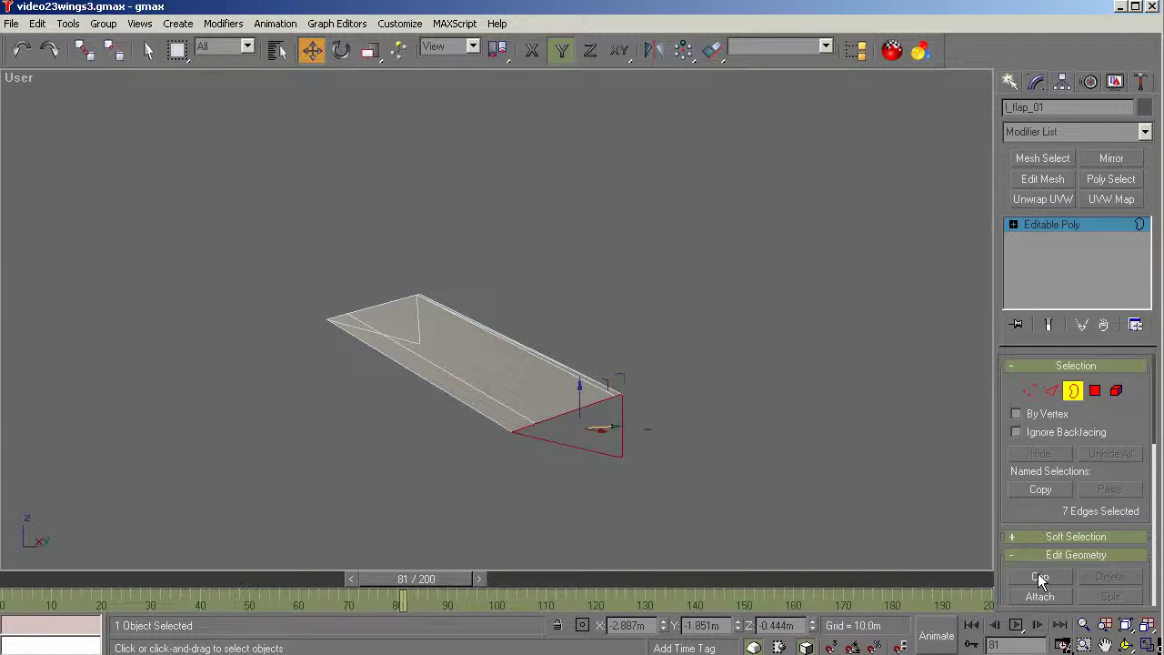
{"action": "left_click", "coordinate": [1126, 645]}
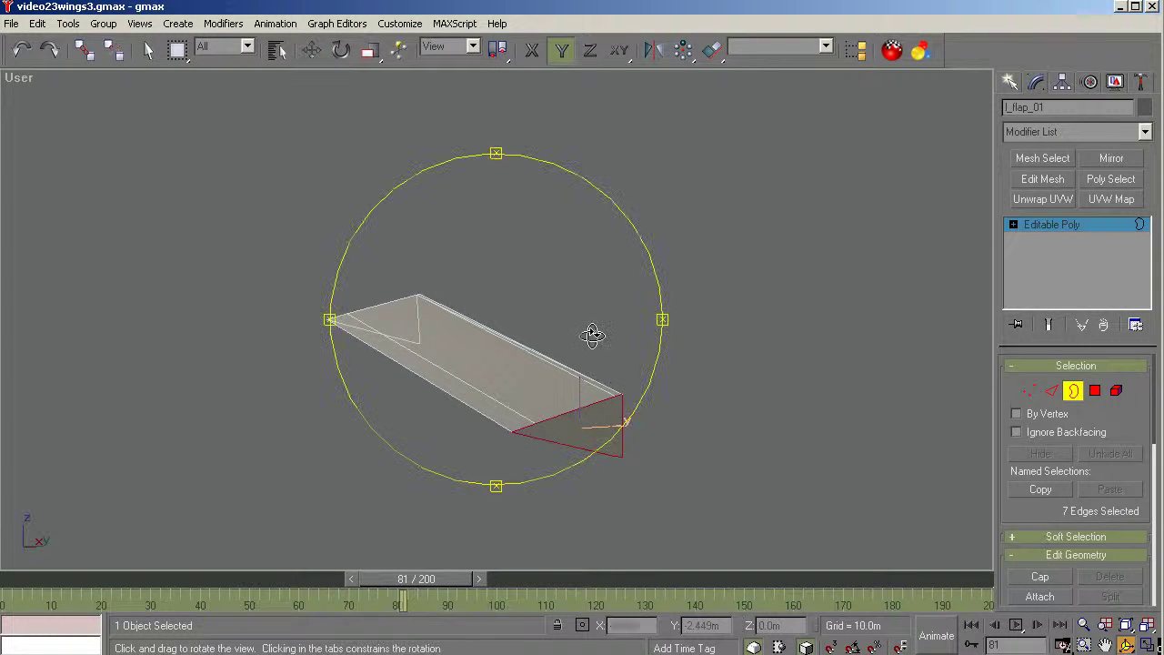
Step: Select the open border at the flap's outboard end and cap it
{"action": "left_click_drag", "start_coordinate": [592, 333], "coordinate": [247, 324]}
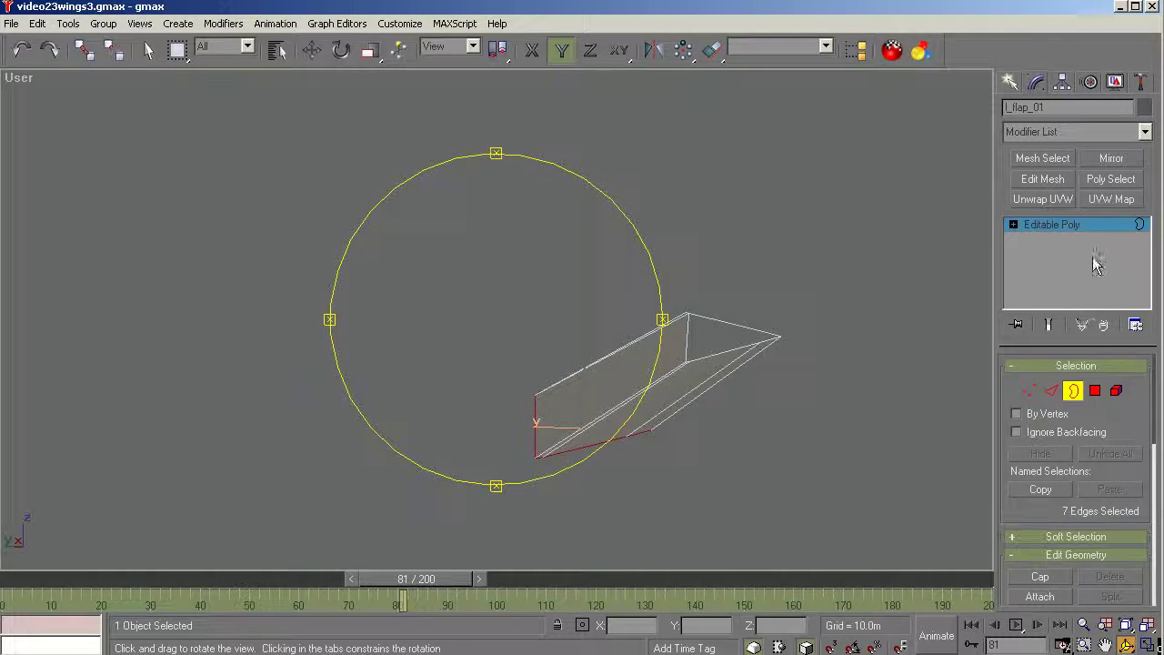
{"action": "right_click", "coordinate": [725, 315]}
{"action": "left_click", "coordinate": [722, 321]}
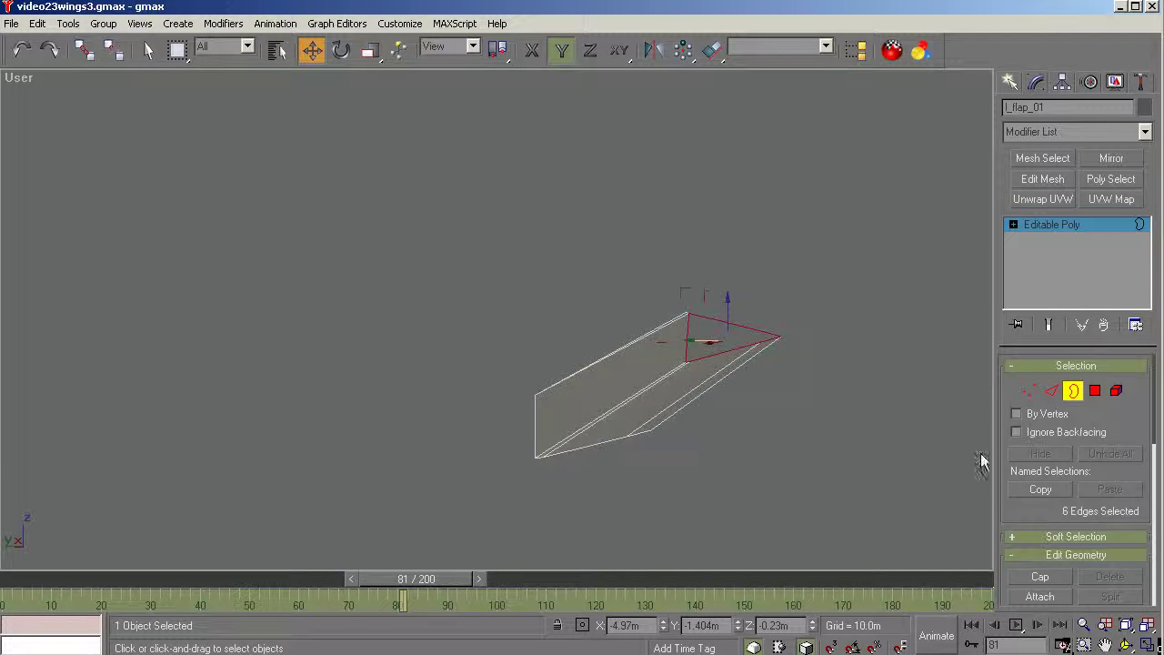
{"action": "left_click", "coordinate": [1040, 578]}
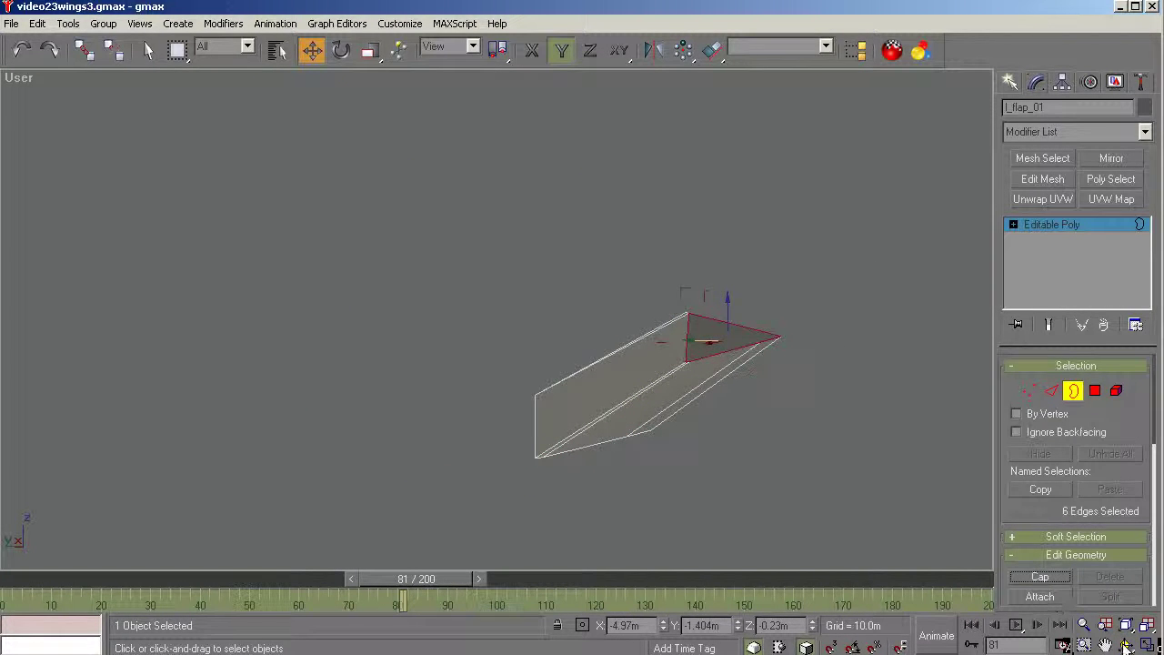
{"action": "left_click", "coordinate": [1126, 646]}
{"action": "left_click_drag", "start_coordinate": [424, 302], "coordinate": [428, 363]}
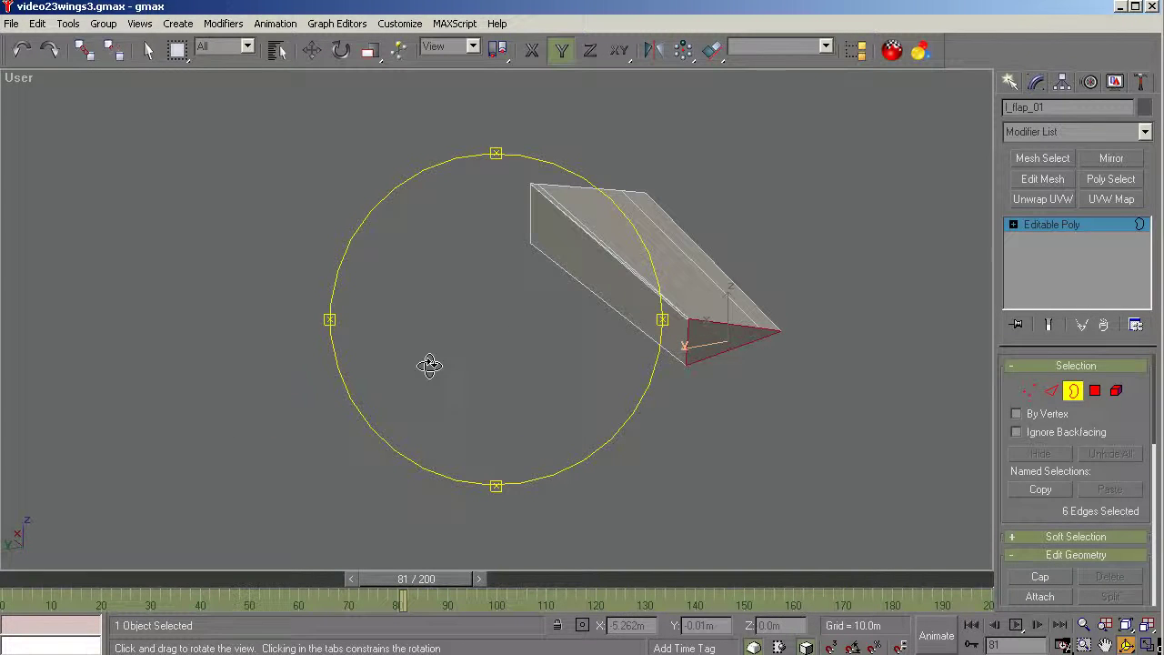
Step: Select the flap's forward polygon and examine how it meets the upper edge and the outboard end
{"action": "left_click", "coordinate": [1095, 391]}
{"action": "key", "text": "w"}
{"action": "left_click", "coordinate": [793, 489]}
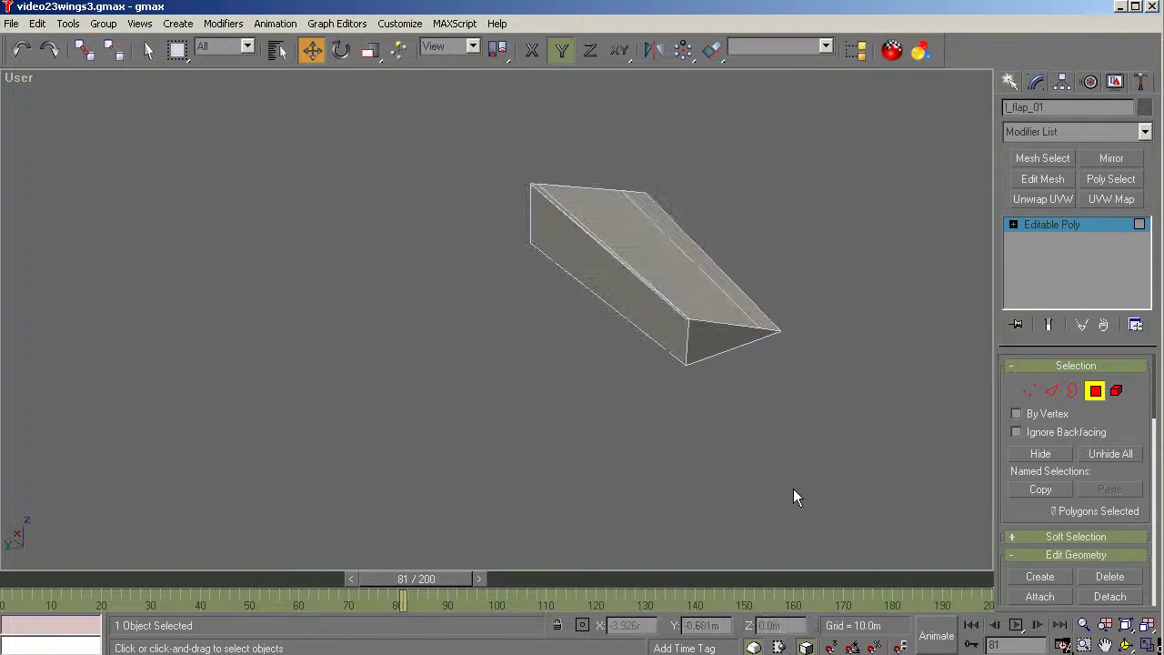
{"action": "left_click", "coordinate": [650, 309]}
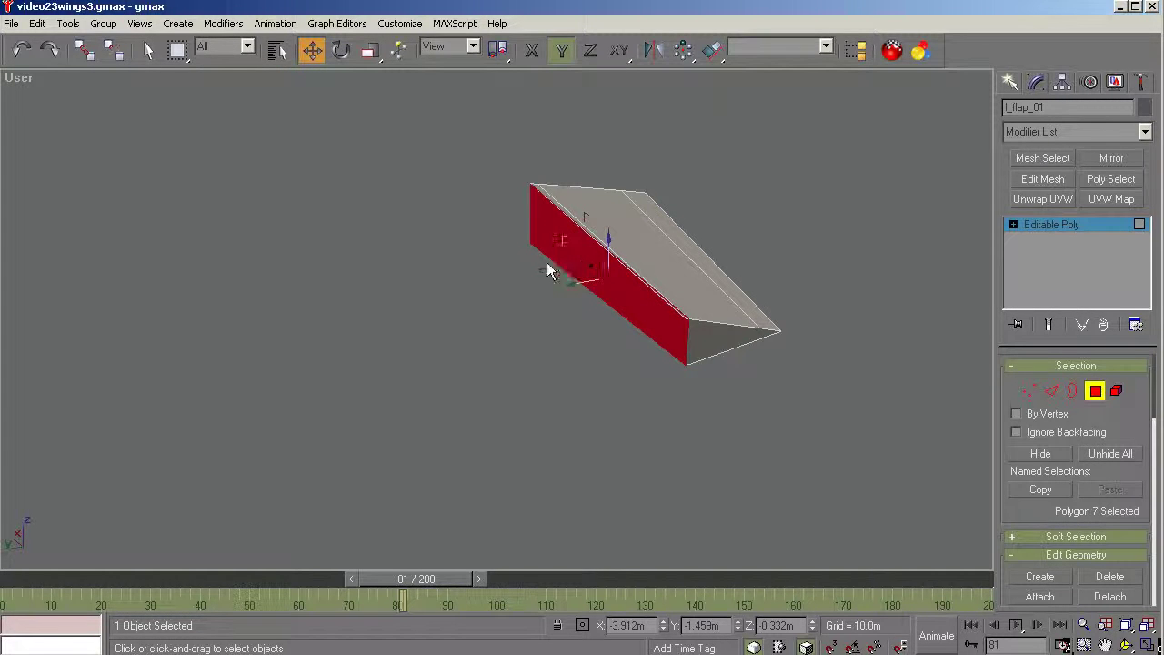
{"action": "scroll", "coordinate": [609, 301], "scroll_direction": "up", "scroll_amount": 2}
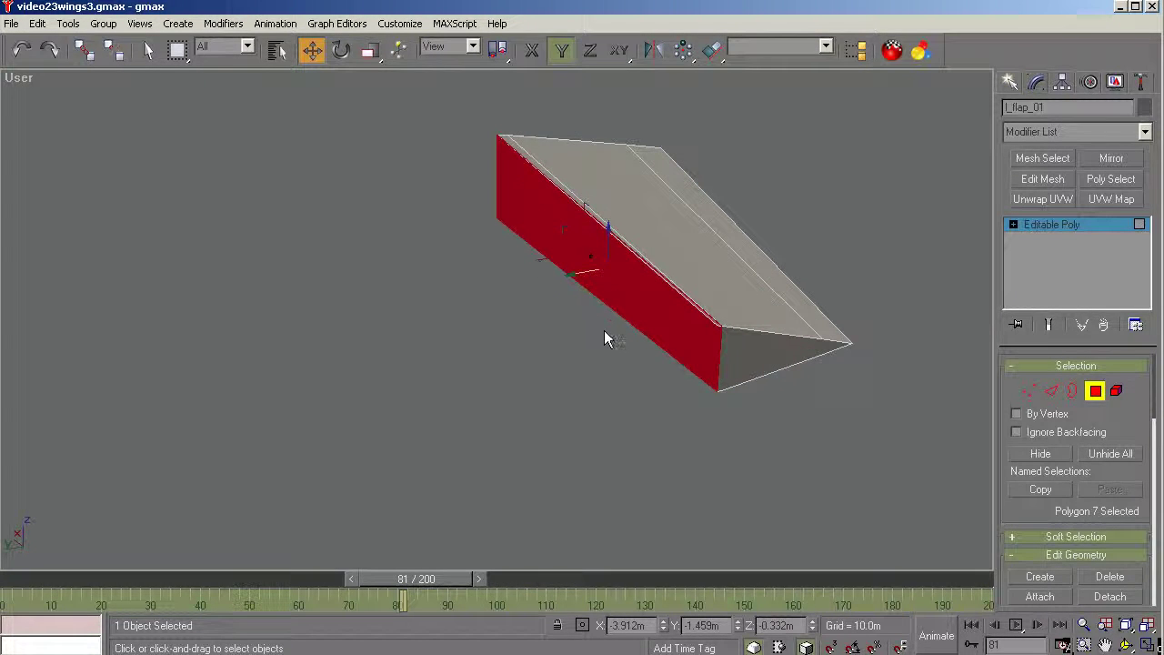
{"action": "scroll", "coordinate": [664, 309], "scroll_direction": "up", "scroll_amount": 4}
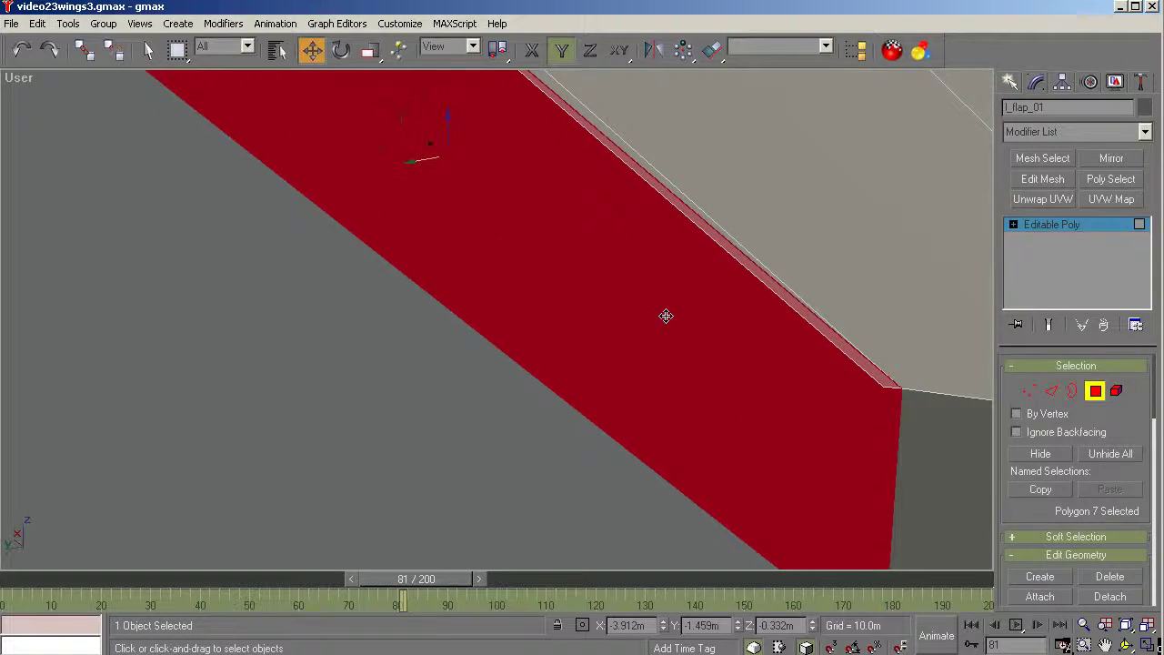
{"action": "scroll", "coordinate": [692, 312], "scroll_direction": "down", "scroll_amount": 1}
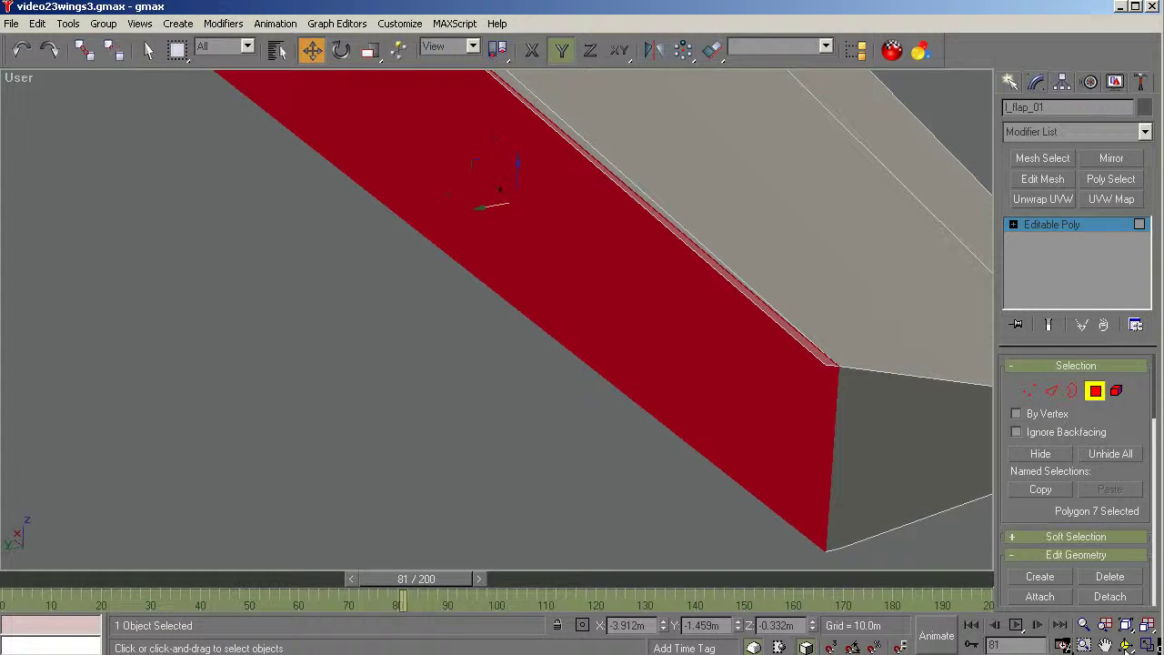
{"action": "left_click", "coordinate": [1126, 645]}
{"action": "left_click_drag", "start_coordinate": [644, 390], "coordinate": [605, 354]}
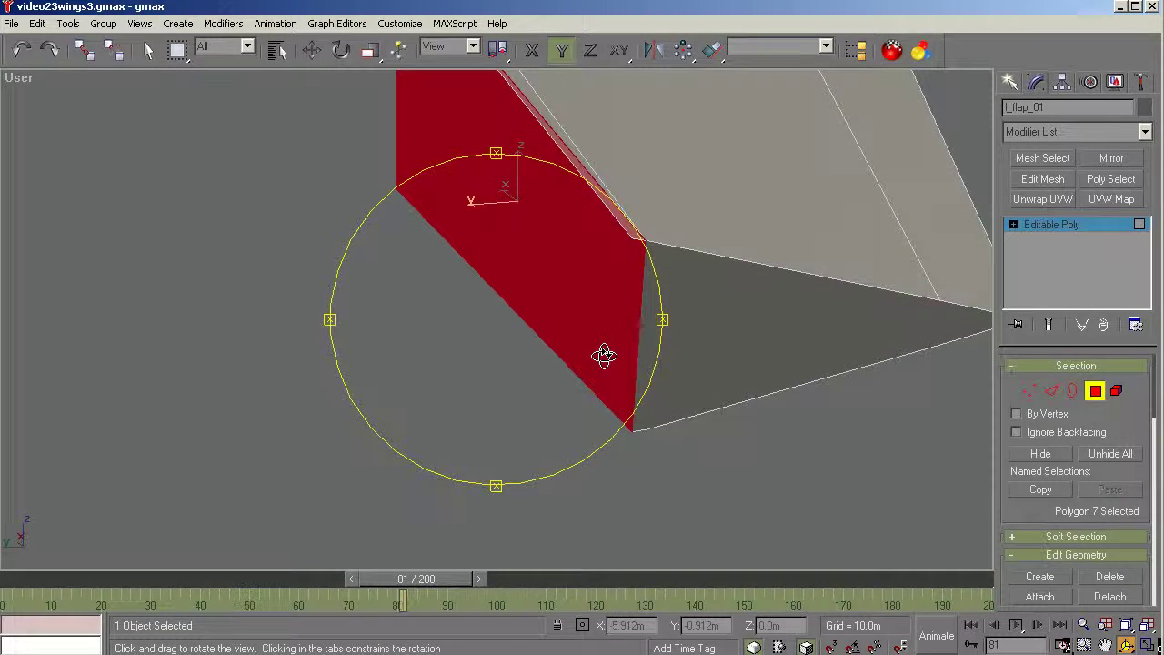
{"action": "left_click_drag", "start_coordinate": [528, 358], "coordinate": [416, 424]}
{"action": "right_click", "coordinate": [428, 438]}
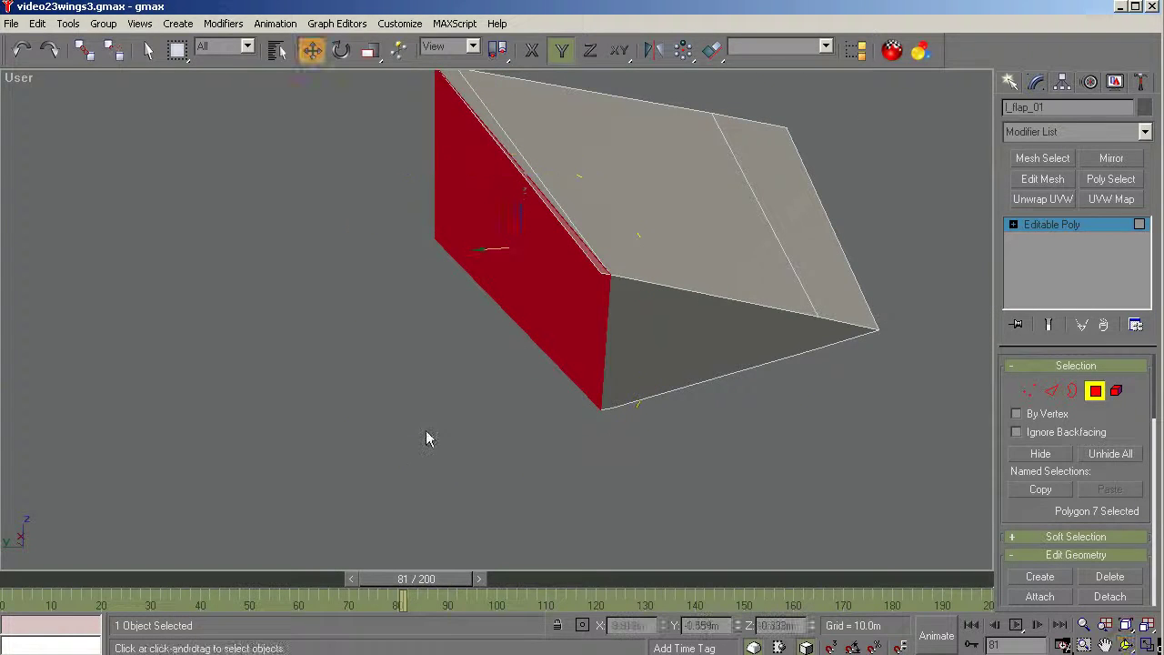
Step: Undo both end caps and the polygon that closes the flap's forward side
{"action": "left_click", "coordinate": [21, 52]}
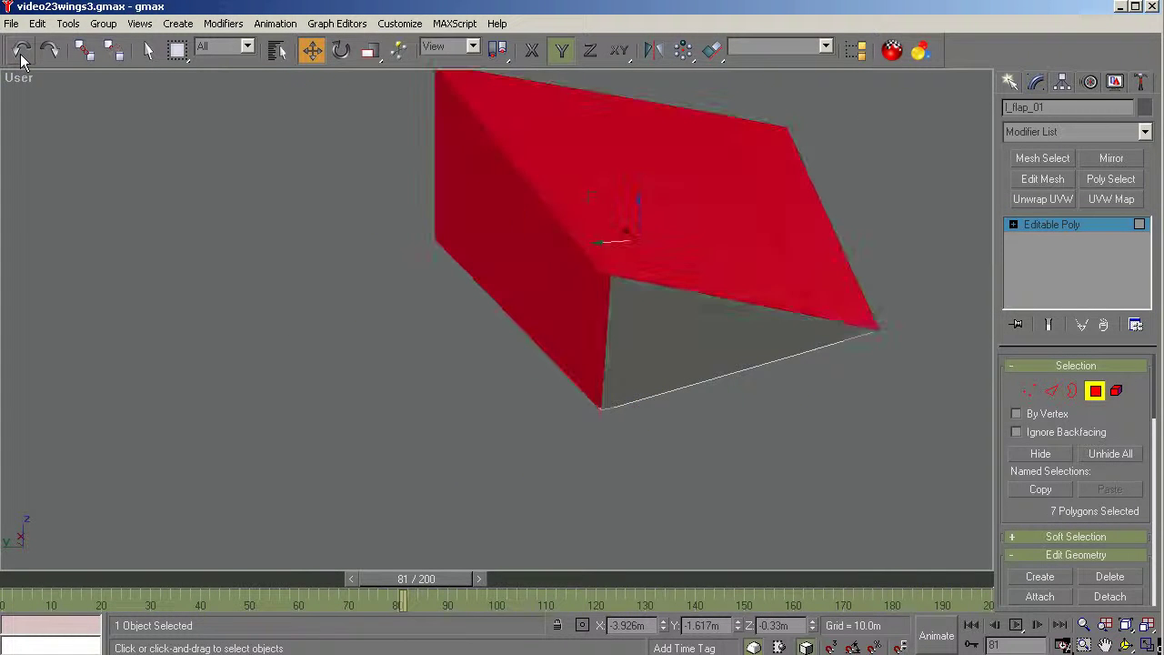
{"action": "left_click", "coordinate": [21, 52]}
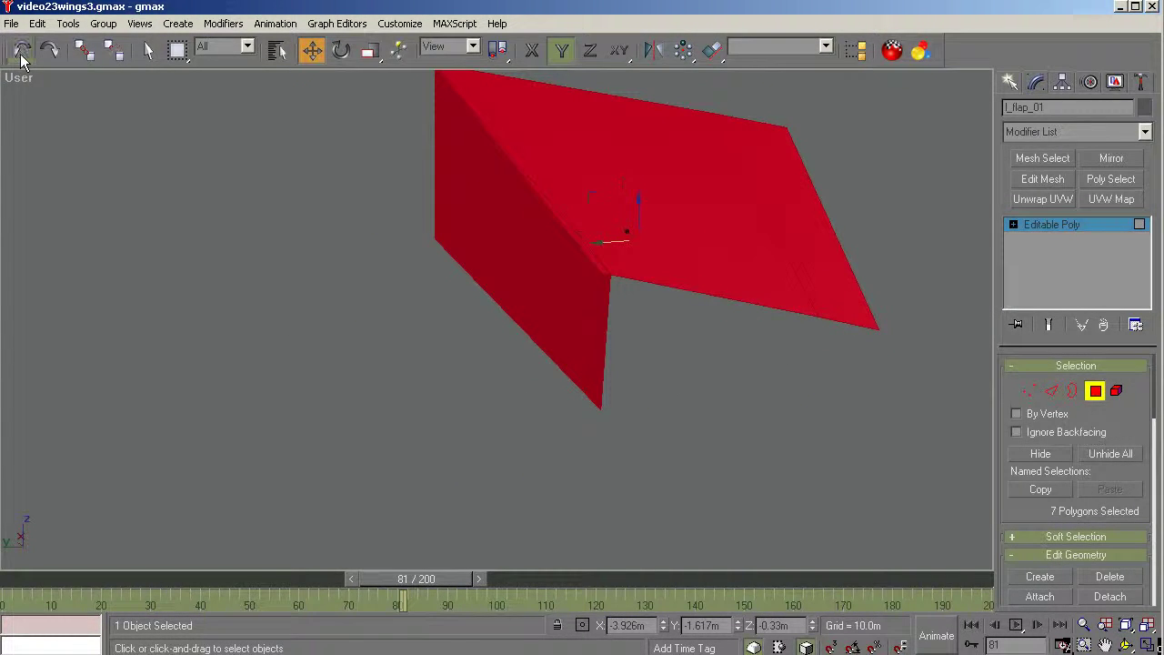
{"action": "left_click", "coordinate": [21, 52]}
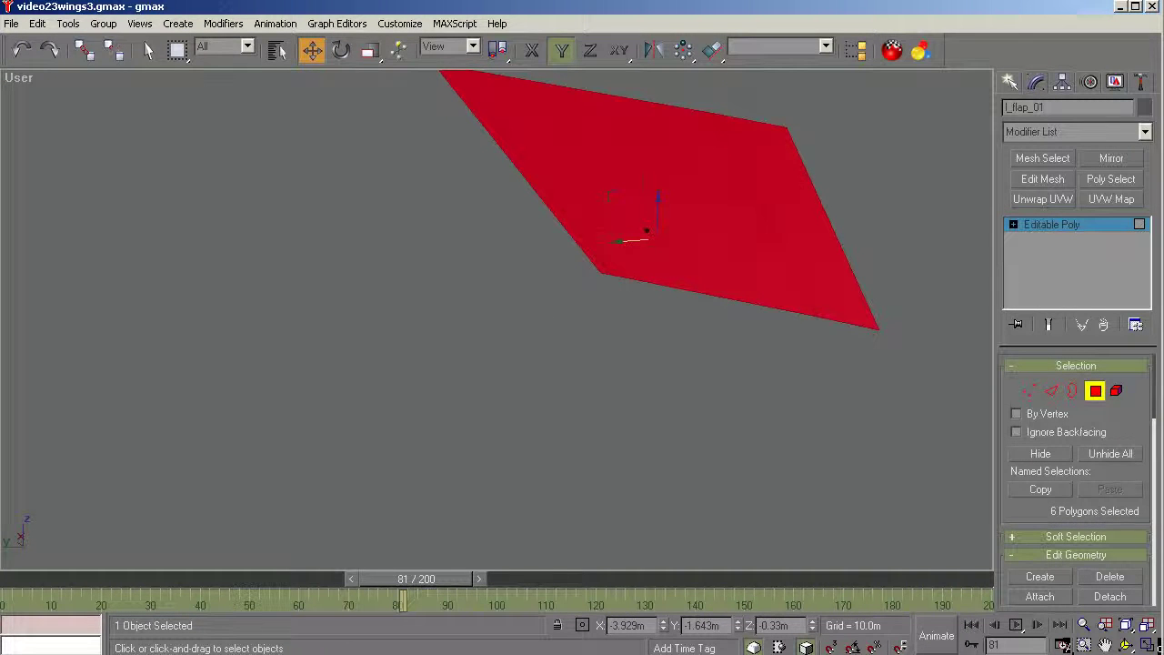
Step: Create a new four-sided polygon through the flap's outermost forward corner vertices to close its forward side
{"action": "left_click", "coordinate": [1126, 644]}
{"action": "left_click_drag", "start_coordinate": [565, 364], "coordinate": [821, 346]}
{"action": "left_click_drag", "start_coordinate": [470, 340], "coordinate": [518, 330]}
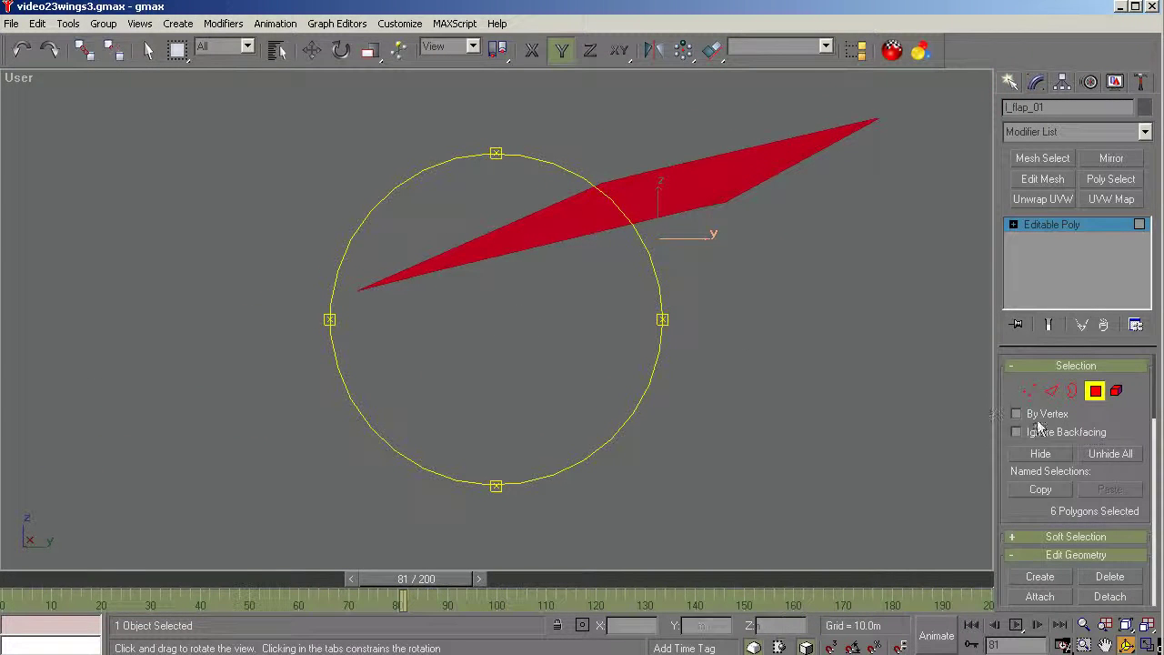
{"action": "left_click", "coordinate": [1043, 578]}
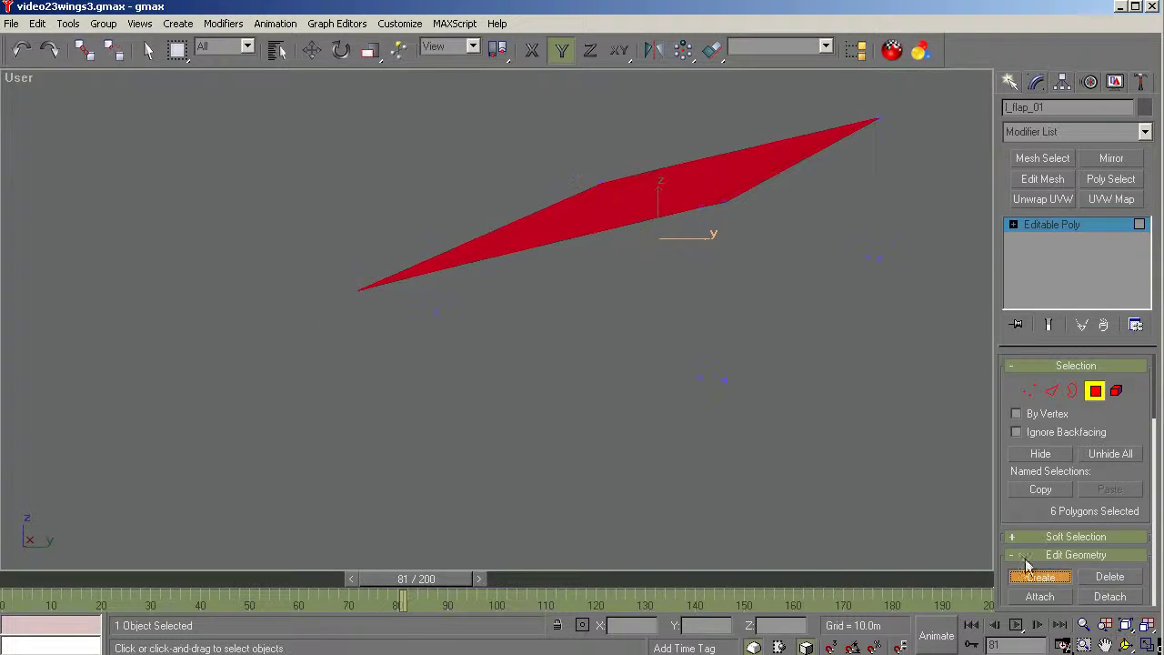
{"action": "left_click", "coordinate": [876, 259]}
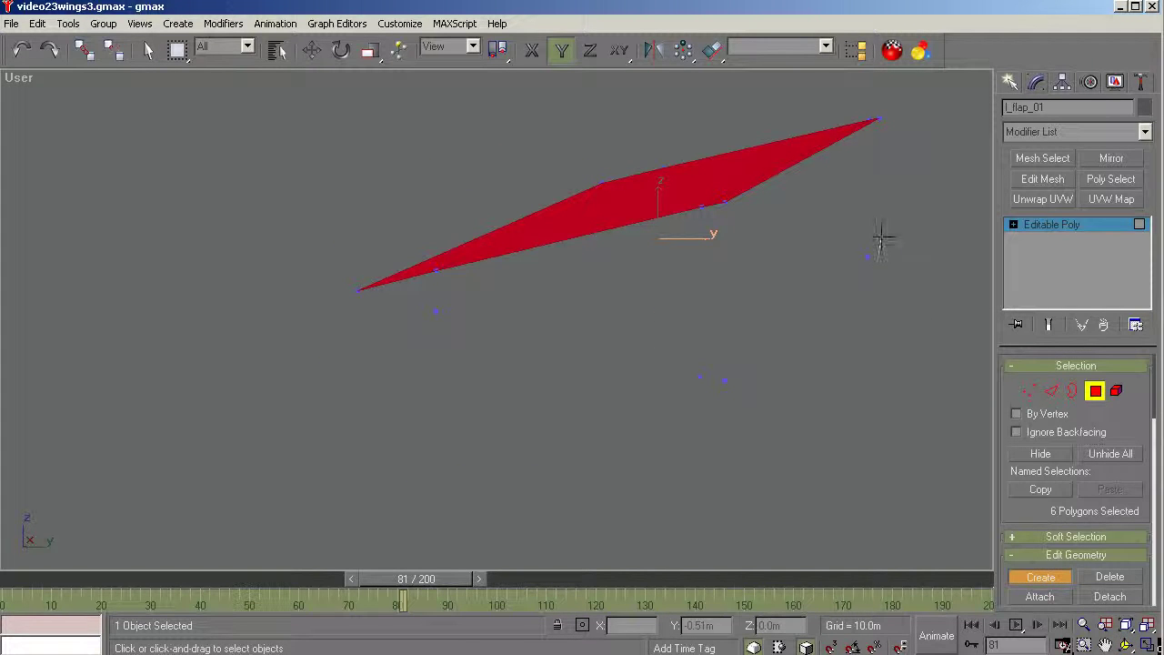
{"action": "left_click", "coordinate": [879, 120]}
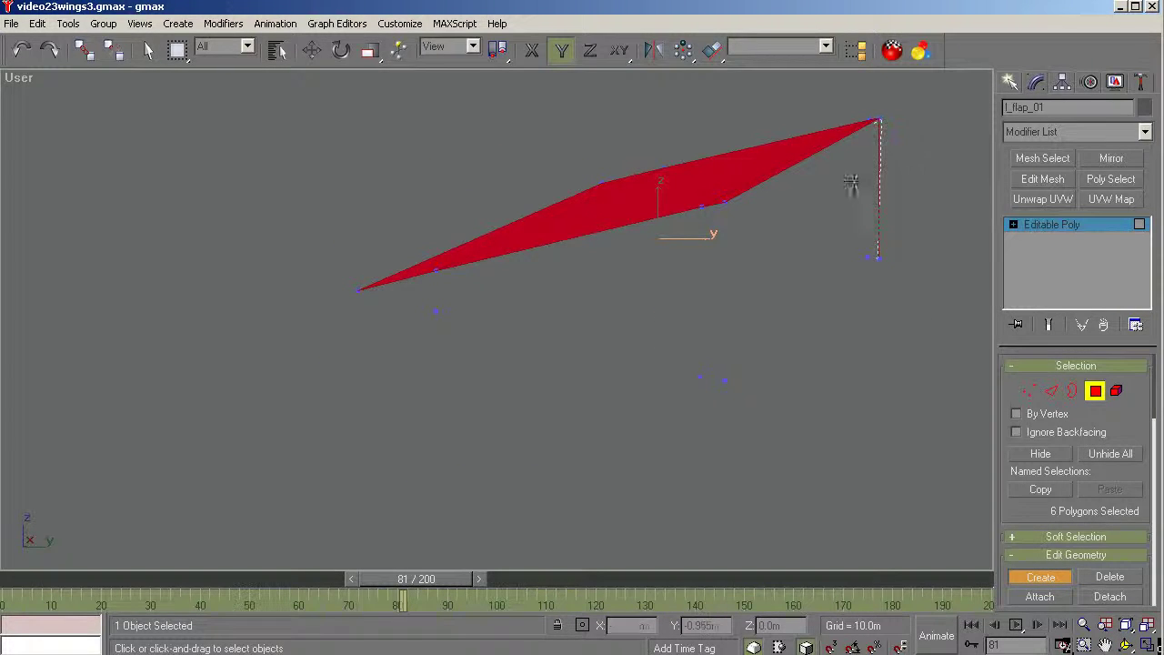
{"action": "left_click", "coordinate": [725, 202]}
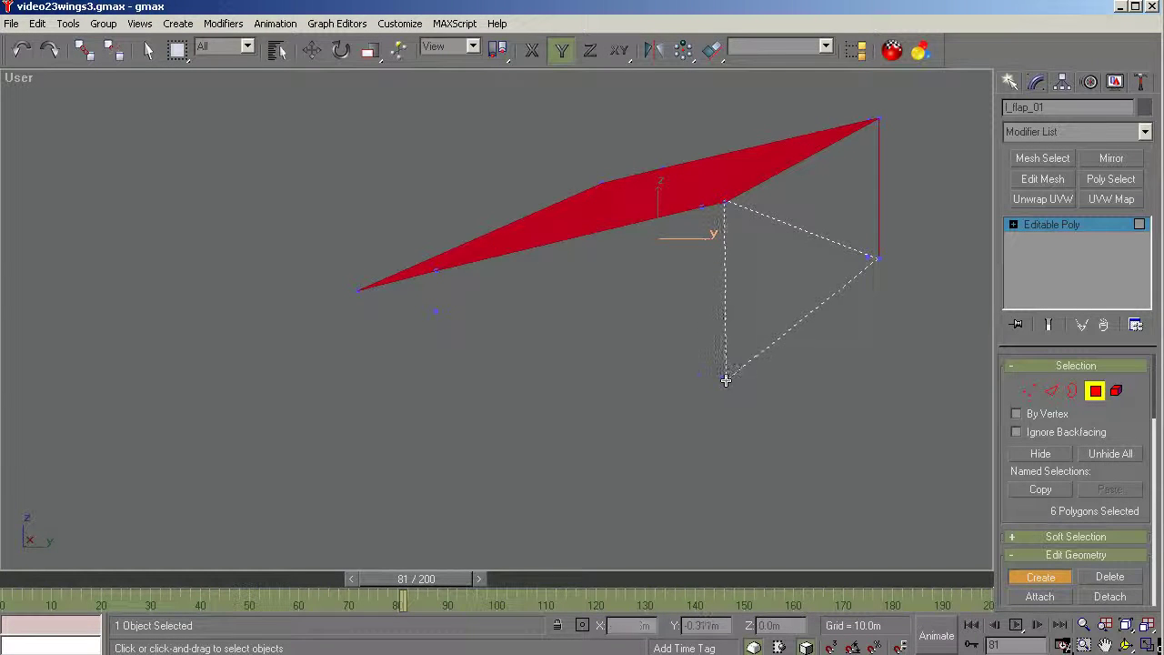
{"action": "left_click", "coordinate": [725, 379]}
{"action": "left_click", "coordinate": [879, 258]}
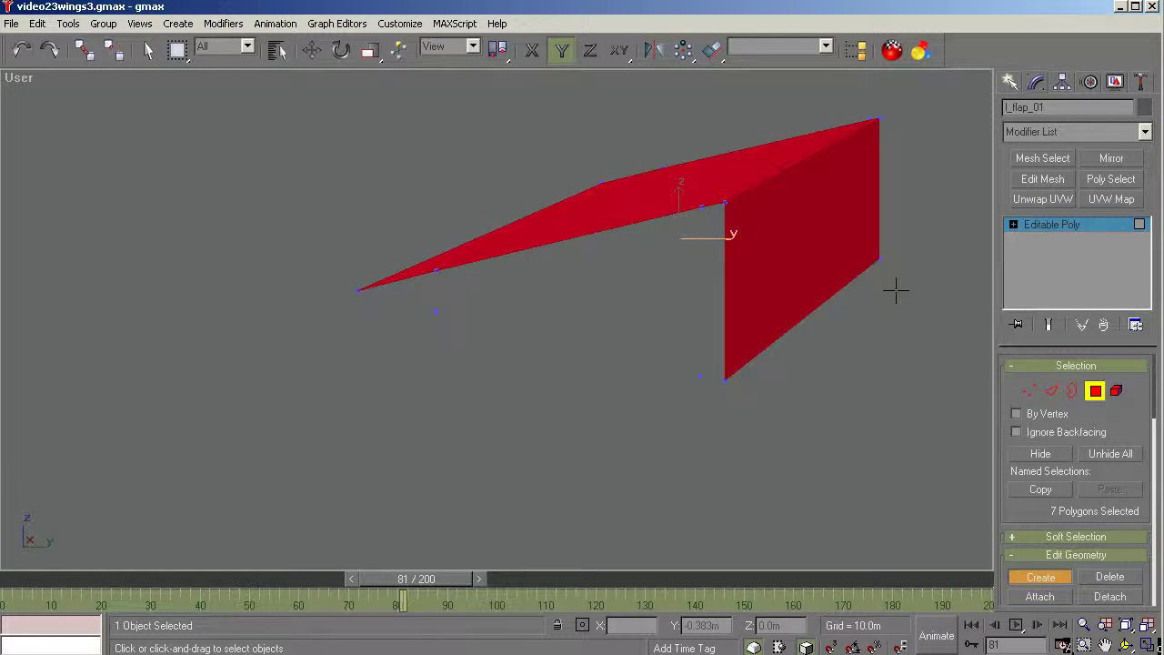
Step: At border level, select the open border at the flap's inboard end and cap it
{"action": "left_click", "coordinate": [1126, 644]}
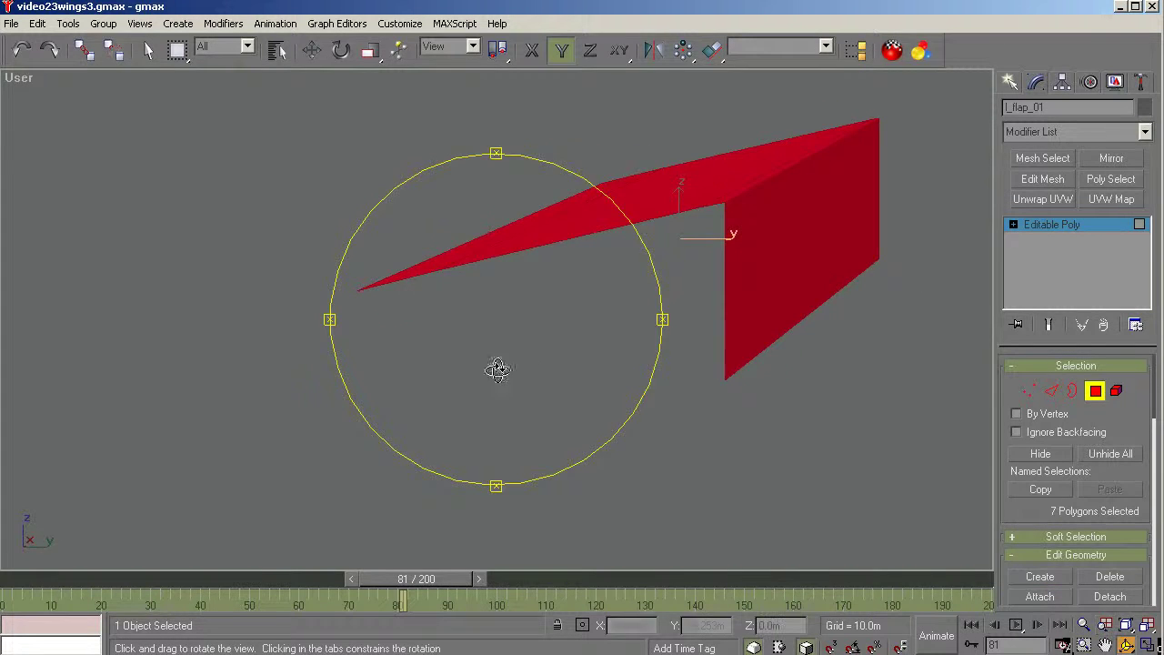
{"action": "left_click_drag", "start_coordinate": [494, 366], "coordinate": [530, 376]}
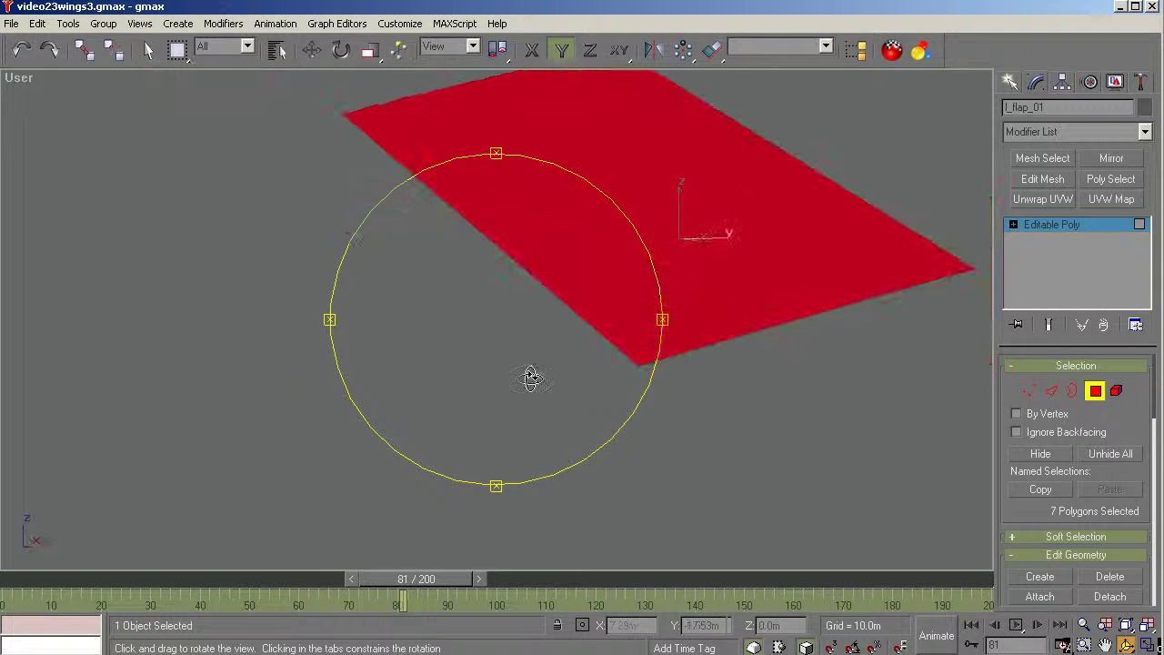
{"action": "left_click", "coordinate": [1066, 391]}
{"action": "left_click", "coordinate": [871, 426]}
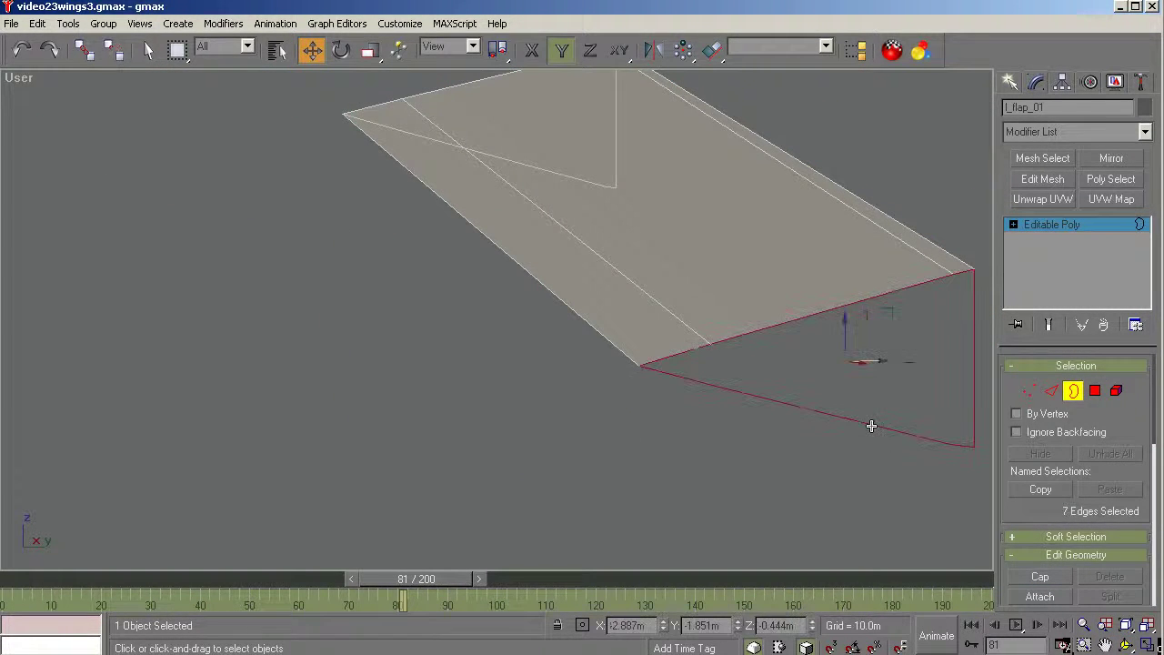
{"action": "left_click", "coordinate": [1039, 577]}
Step: Select the remaining open border at the flap's outboard end and cap it
{"action": "left_click", "coordinate": [1126, 644]}
{"action": "left_click_drag", "start_coordinate": [774, 442], "coordinate": [240, 295]}
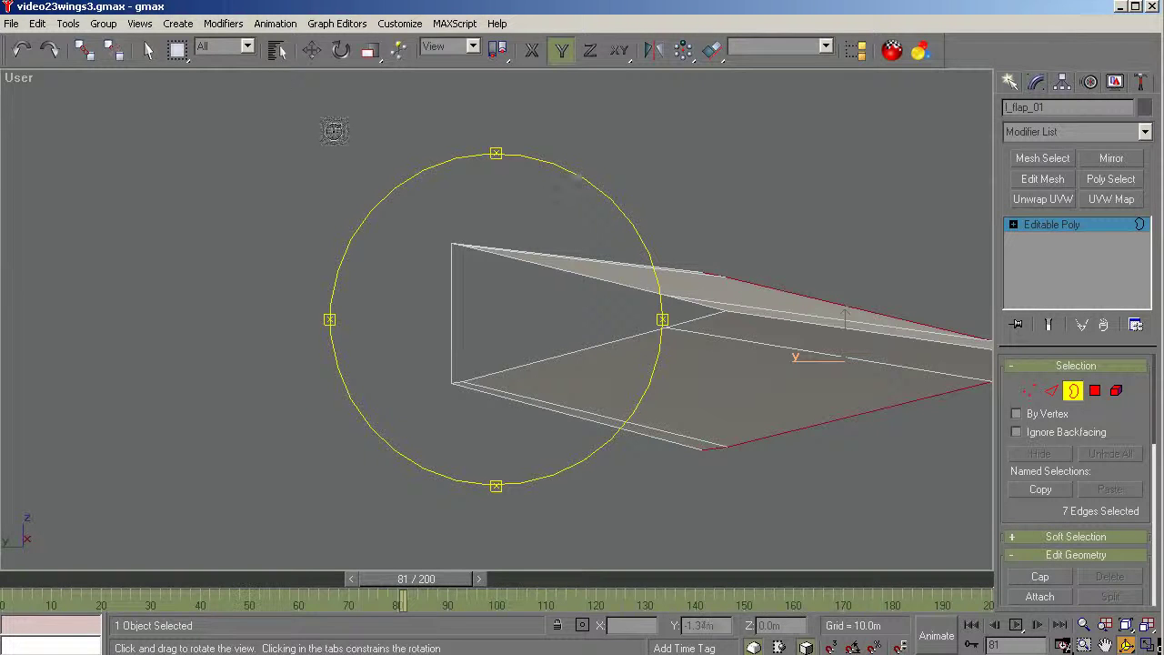
{"action": "left_click", "coordinate": [149, 51]}
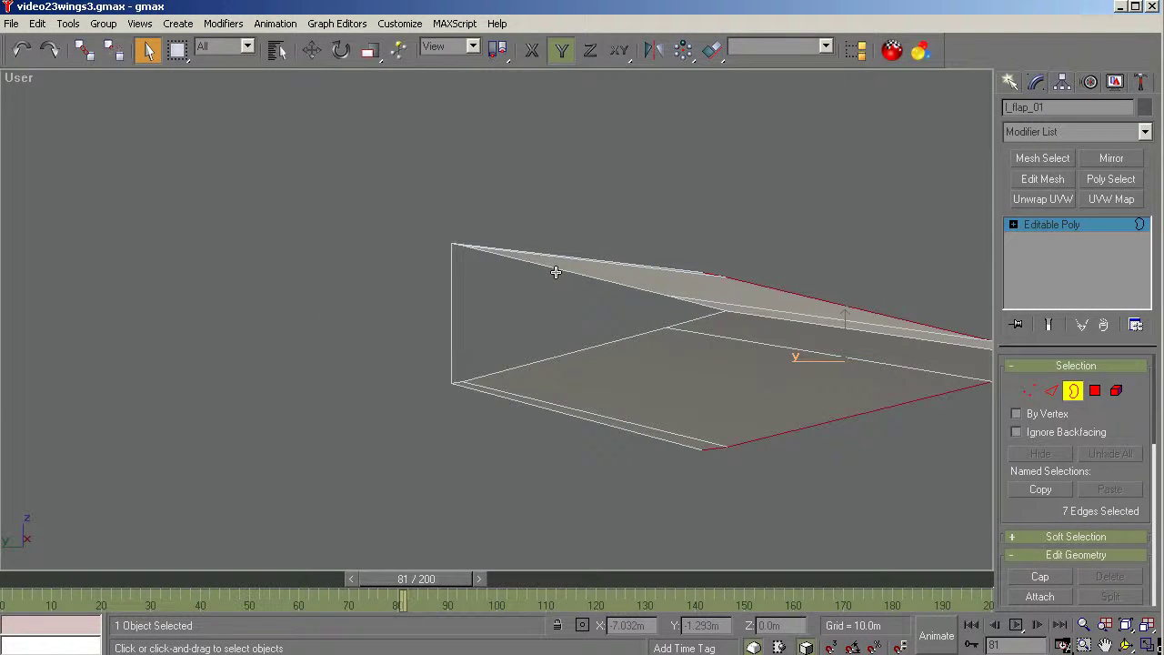
{"action": "left_click", "coordinate": [555, 272]}
{"action": "left_click", "coordinate": [1041, 577]}
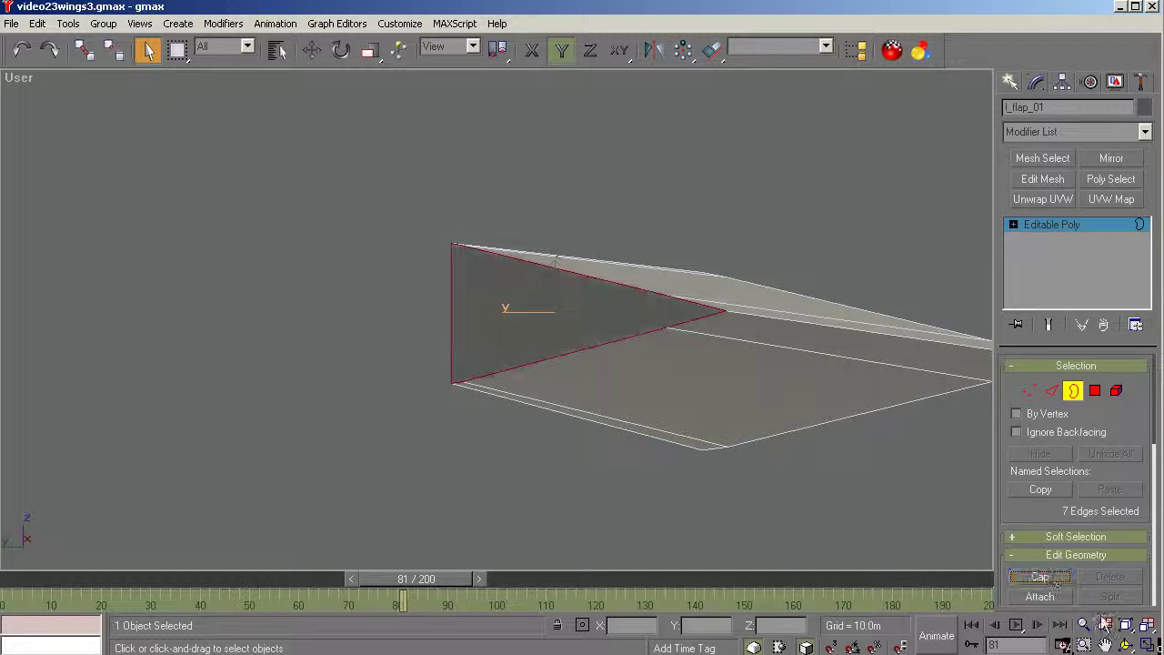
Step: Select only the flap's forward polygon and extrude it slightly forward with the Local Normal extrusion type
{"action": "left_click", "coordinate": [1126, 644]}
{"action": "left_click_drag", "start_coordinate": [439, 341], "coordinate": [459, 353]}
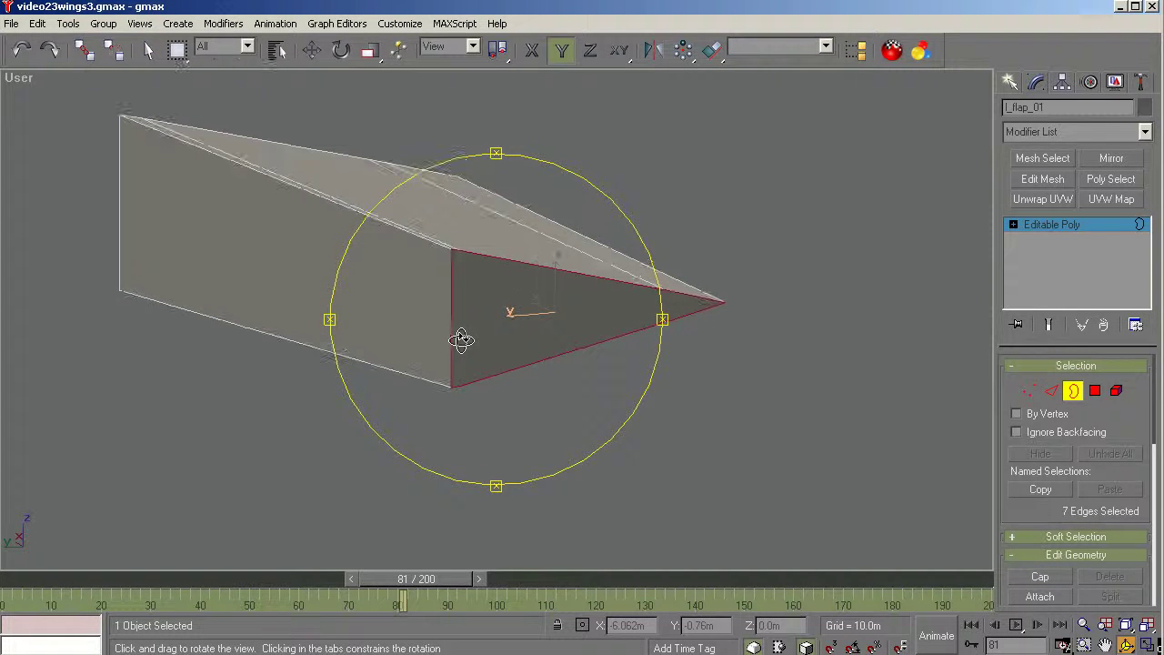
{"action": "left_click_drag", "start_coordinate": [619, 358], "coordinate": [707, 360]}
{"action": "scroll", "coordinate": [406, 261], "scroll_direction": "up", "scroll_amount": 2}
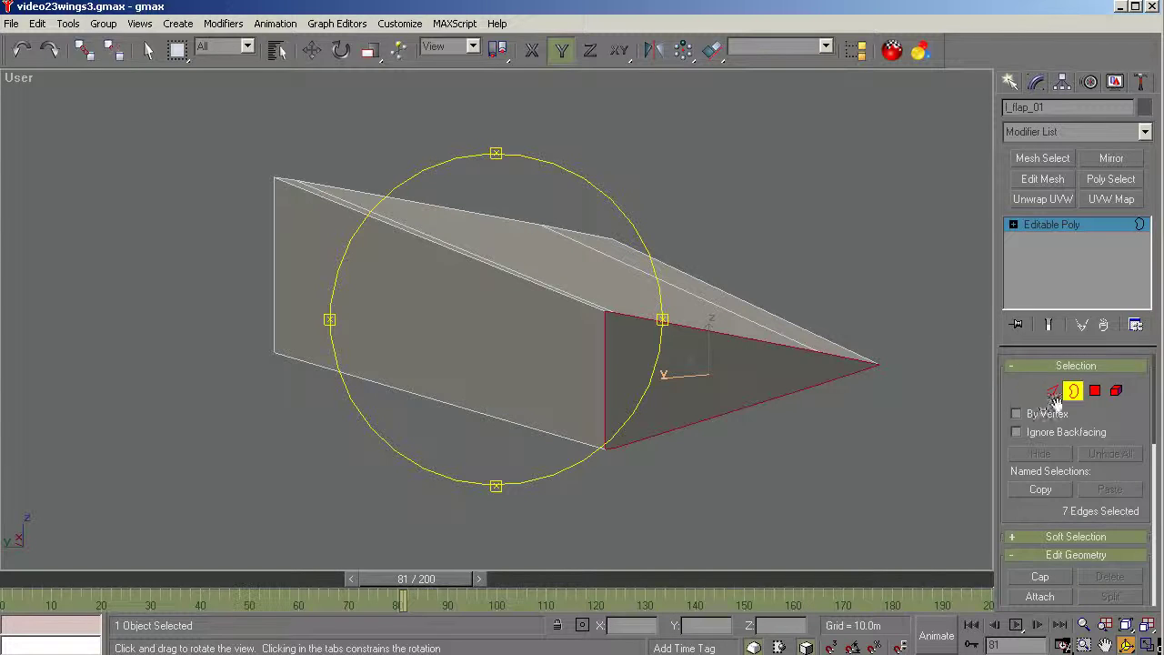
{"action": "left_click", "coordinate": [1095, 390]}
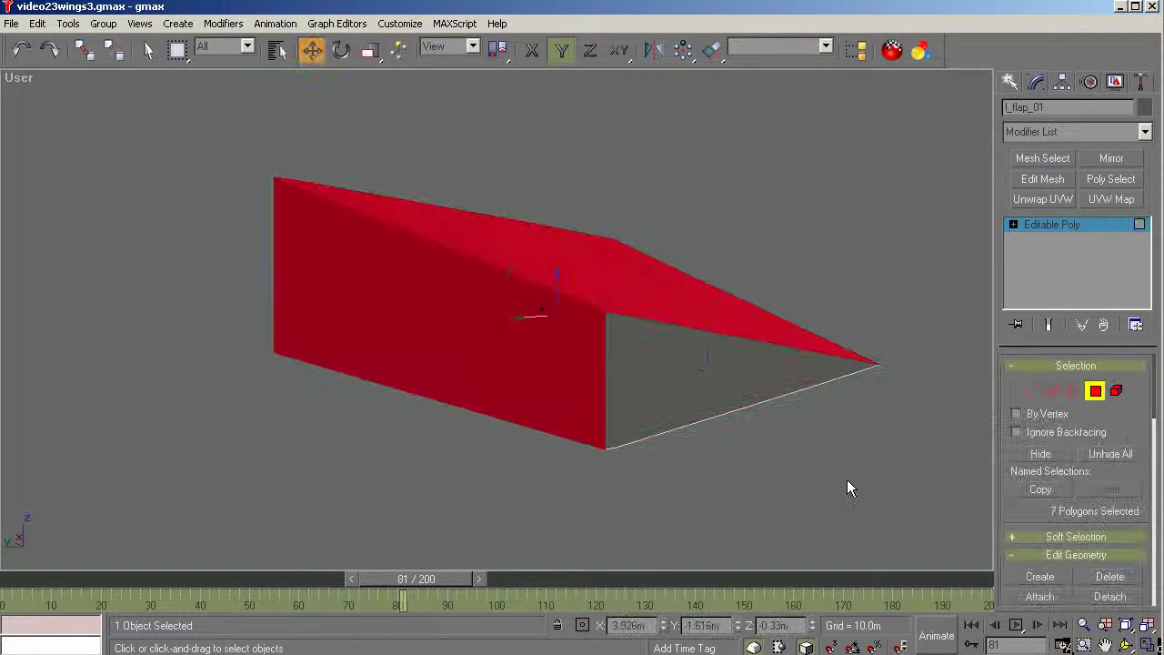
{"action": "left_click", "coordinate": [846, 479]}
{"action": "left_click", "coordinate": [523, 339]}
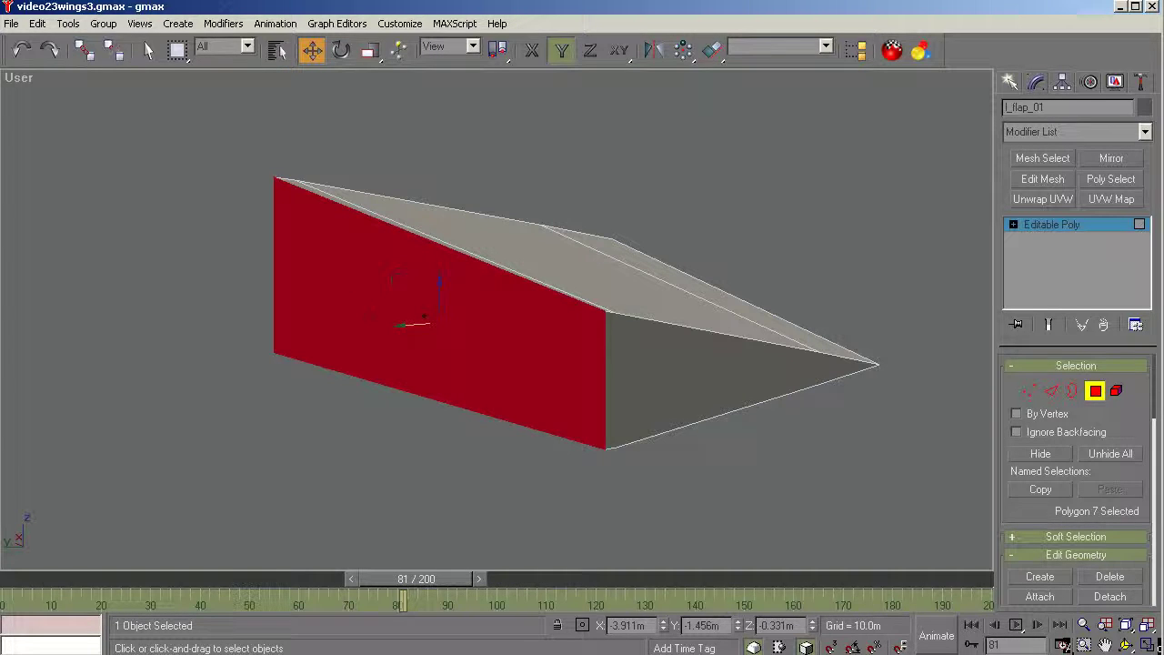
{"action": "scroll", "coordinate": [1157, 409], "scroll_direction": "down", "scroll_amount": 5}
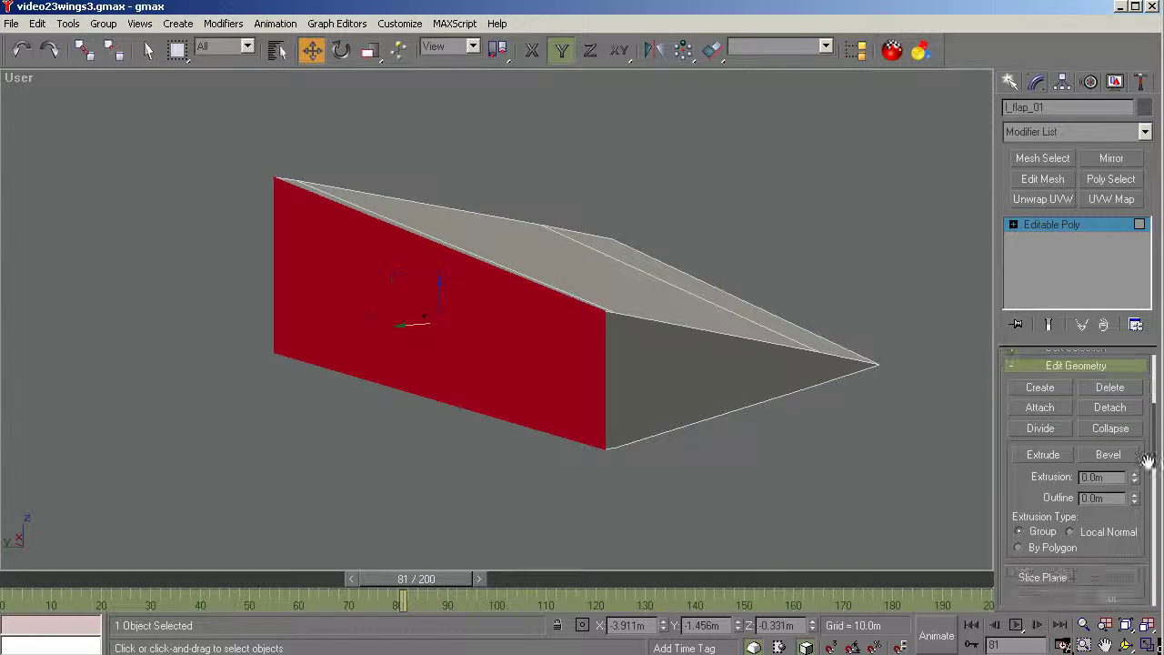
{"action": "left_click", "coordinate": [1042, 457]}
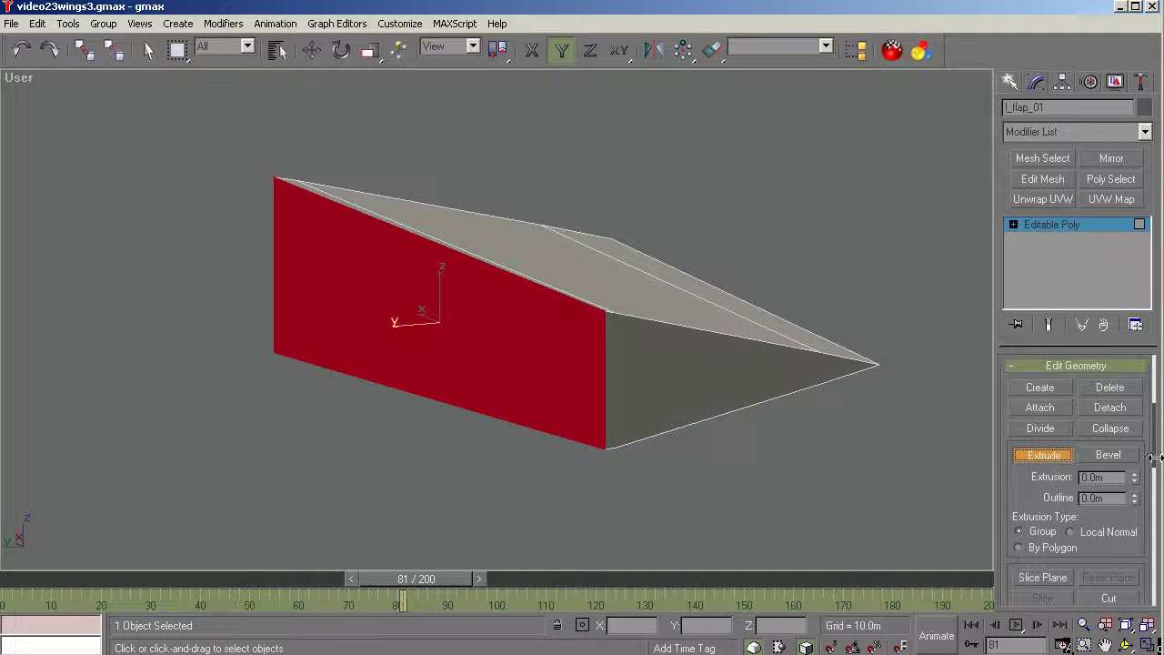
{"action": "mouse_move", "coordinate": [1155, 467]}
{"action": "left_mouse_down"}
{"action": "mouse_move", "coordinate": [1154, 527]}
{"action": "mouse_move", "coordinate": [1153, 482]}
{"action": "left_mouse_up"}
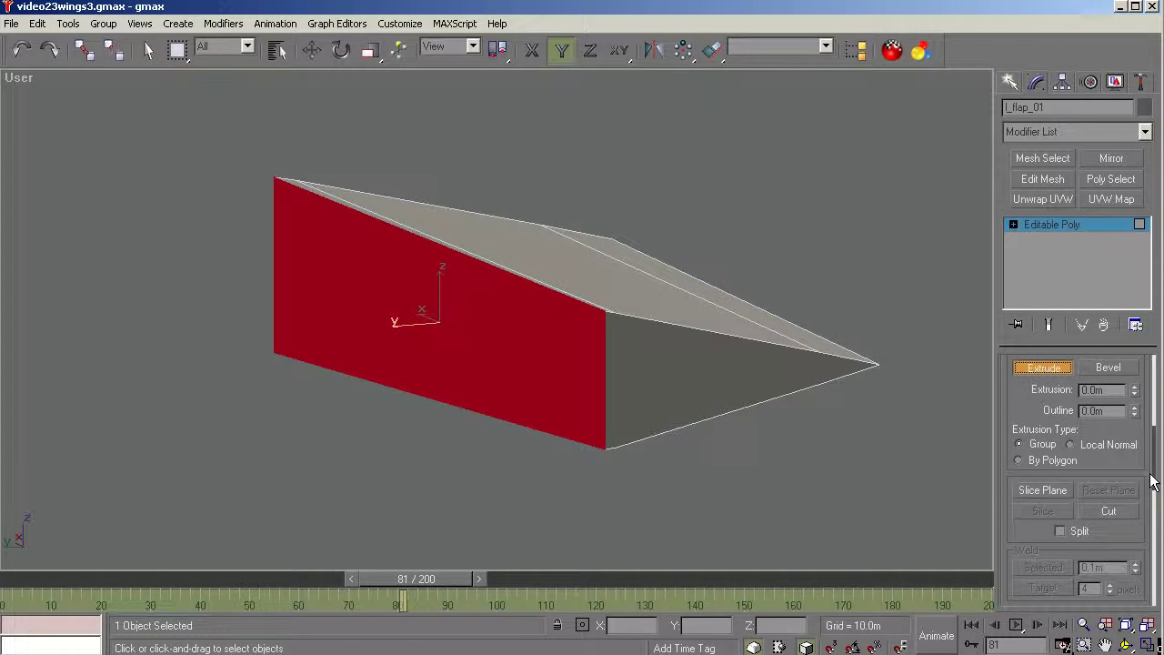
{"action": "left_click", "coordinate": [1071, 445]}
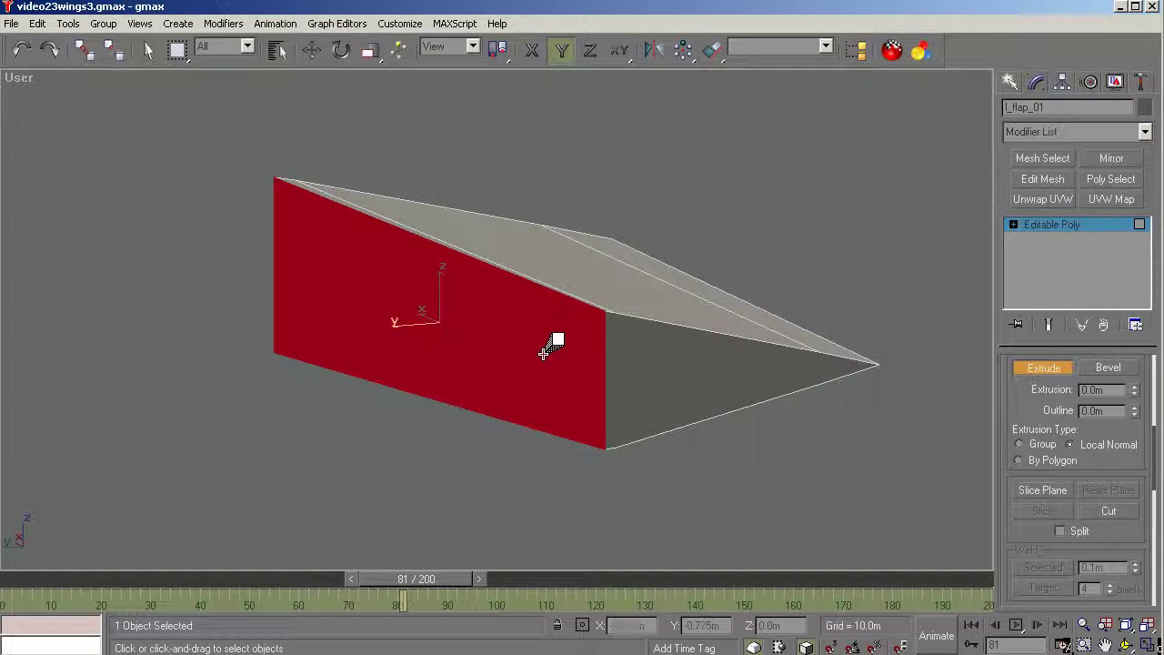
{"action": "left_click_drag", "start_coordinate": [543, 353], "coordinate": [546, 334]}
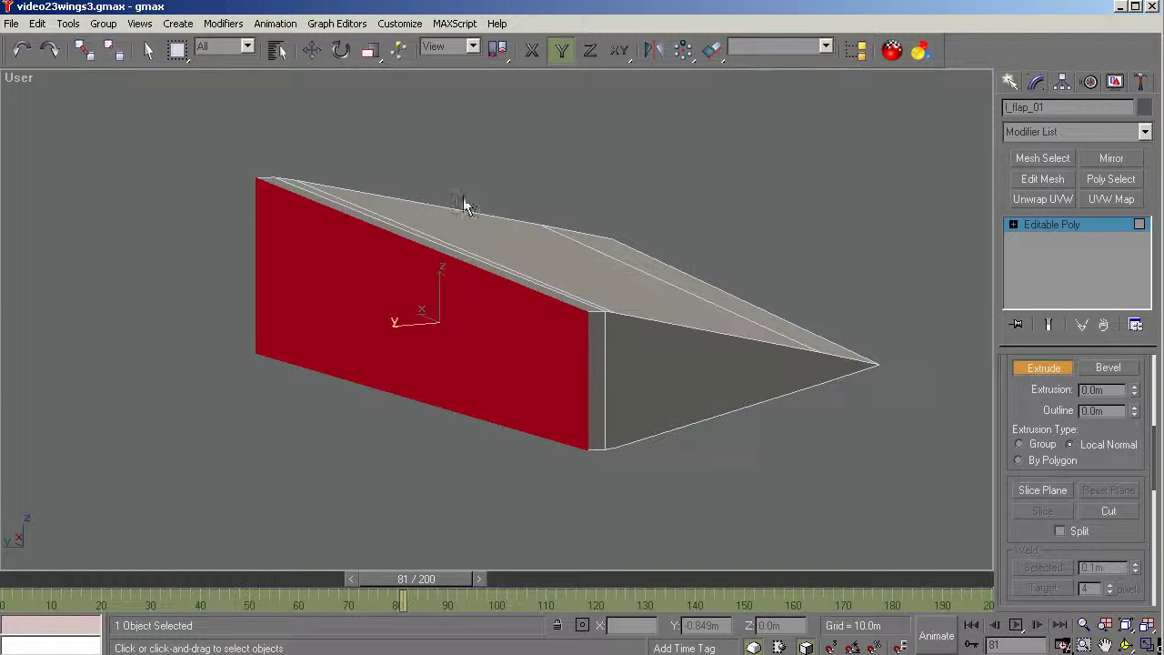
Step: Try to reduce the height of the flap's forward polygon by scaling it along the Z axis, and undo it
{"action": "left_click", "coordinate": [371, 51]}
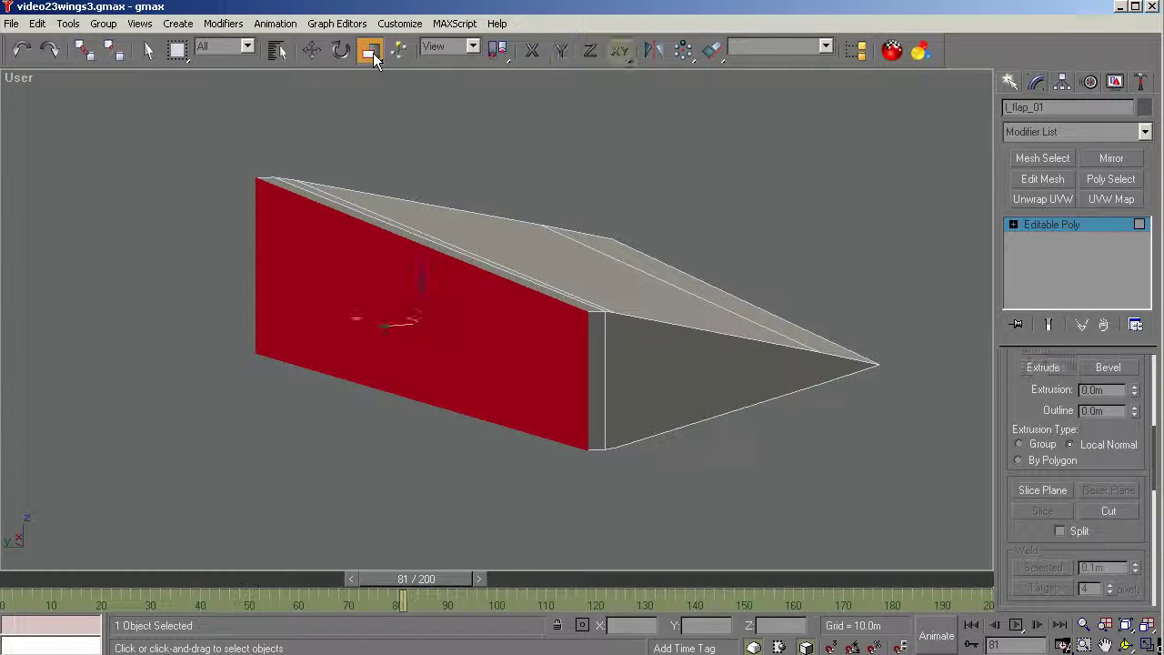
{"action": "key", "text": "F7"}
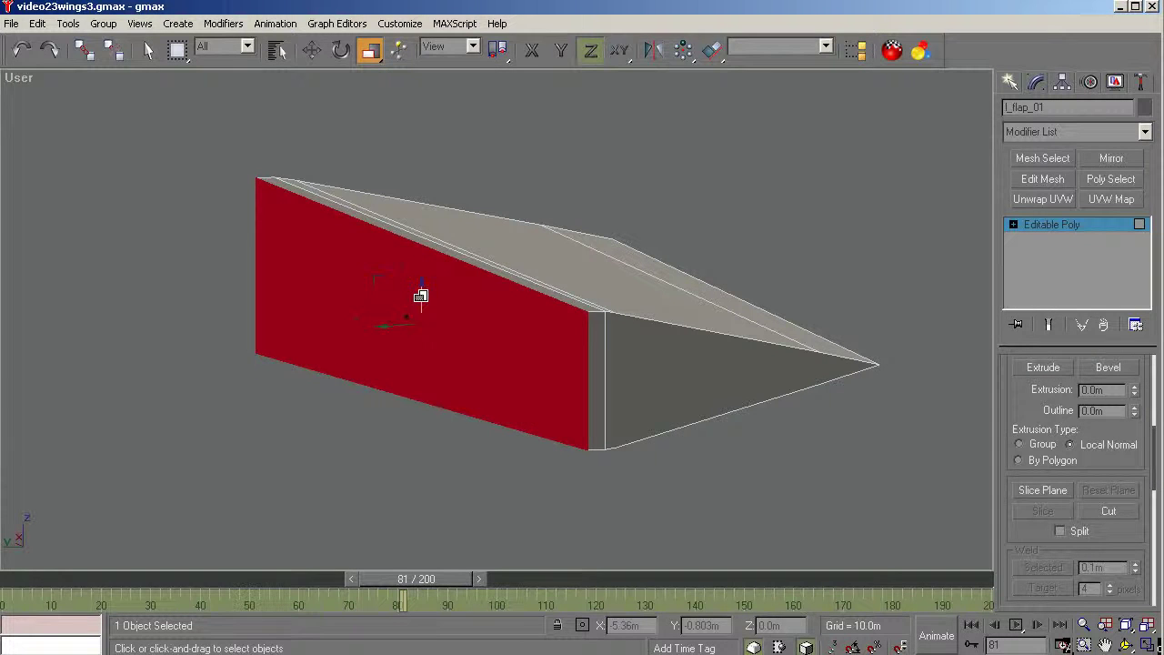
{"action": "mouse_move", "coordinate": [412, 297]}
{"action": "left_mouse_down"}
{"action": "mouse_move", "coordinate": [410, 322]}
{"action": "mouse_move", "coordinate": [408, 283]}
{"action": "mouse_move", "coordinate": [409, 312]}
{"action": "mouse_move", "coordinate": [406, 294]}
{"action": "left_mouse_up"}
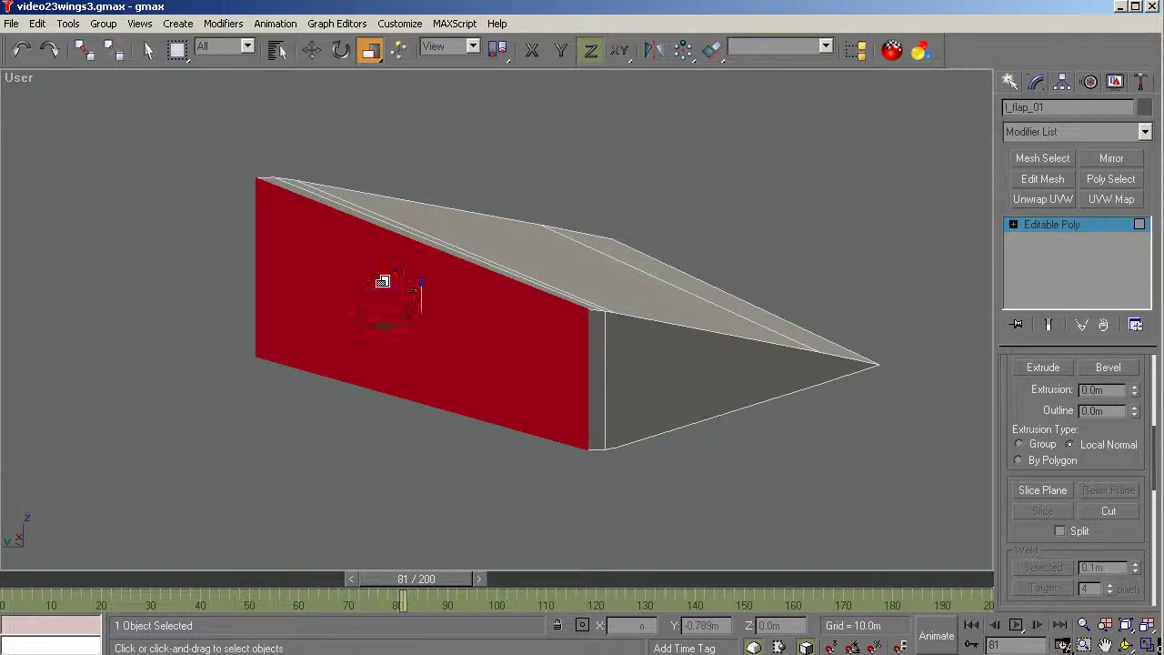
{"action": "left_click", "coordinate": [23, 51]}
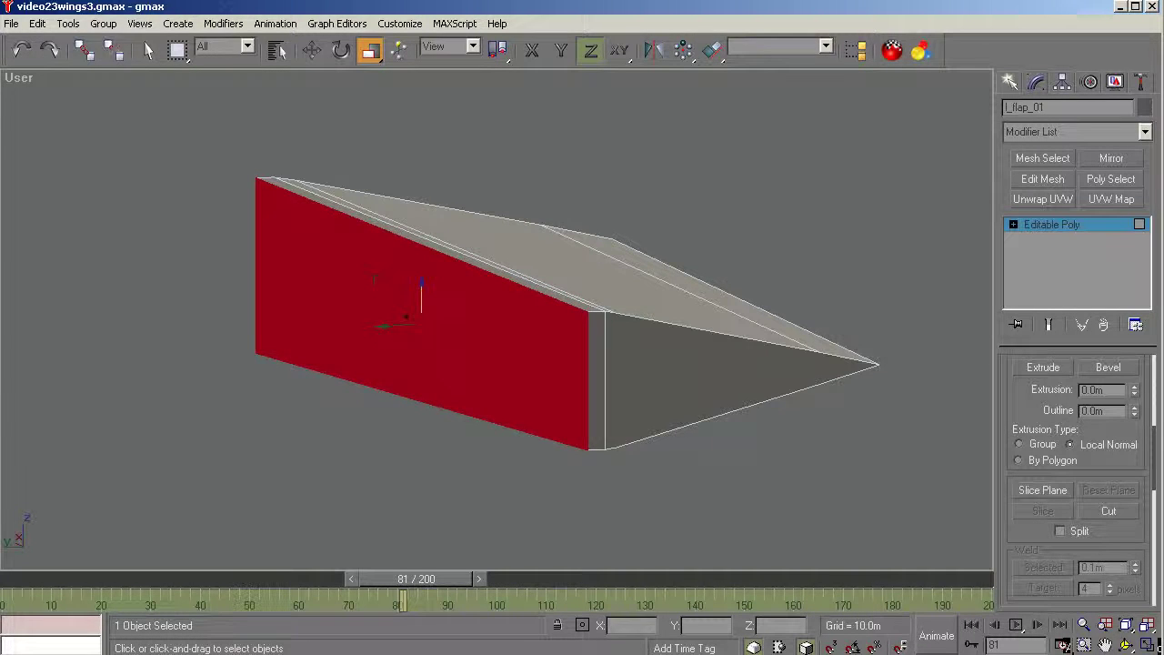
Step: From the Back view, try scaling the flap's forward polygon down vertically in the View coordinate system, and undo the scaling
{"action": "key", "text": "k"}
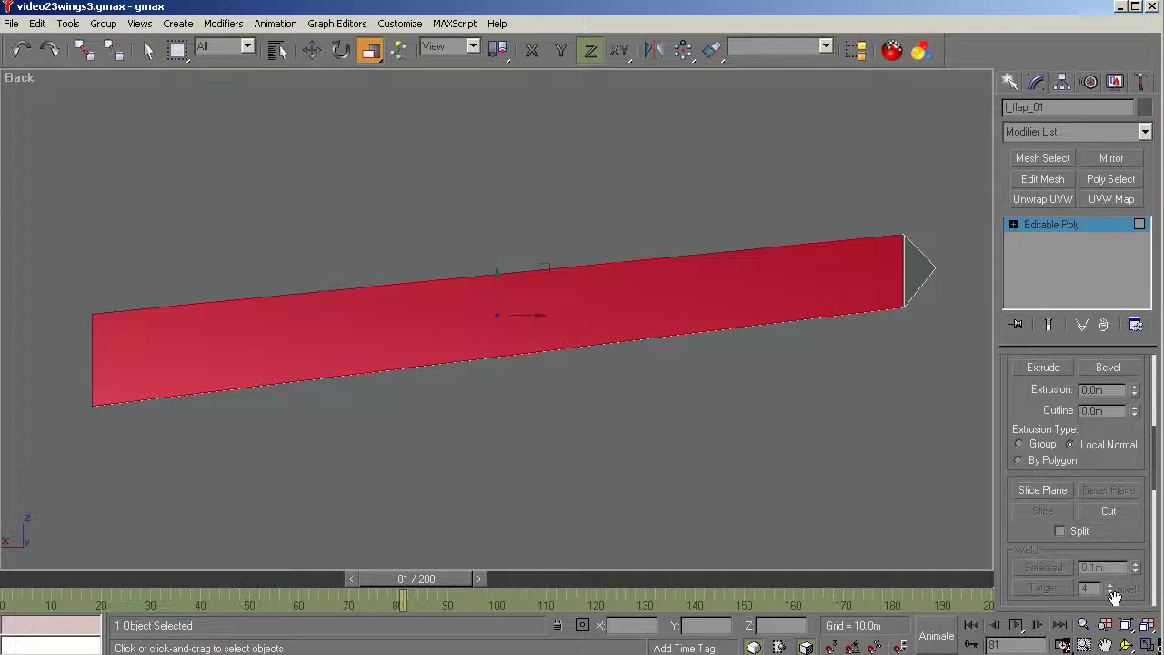
{"action": "left_click", "coordinate": [1125, 644]}
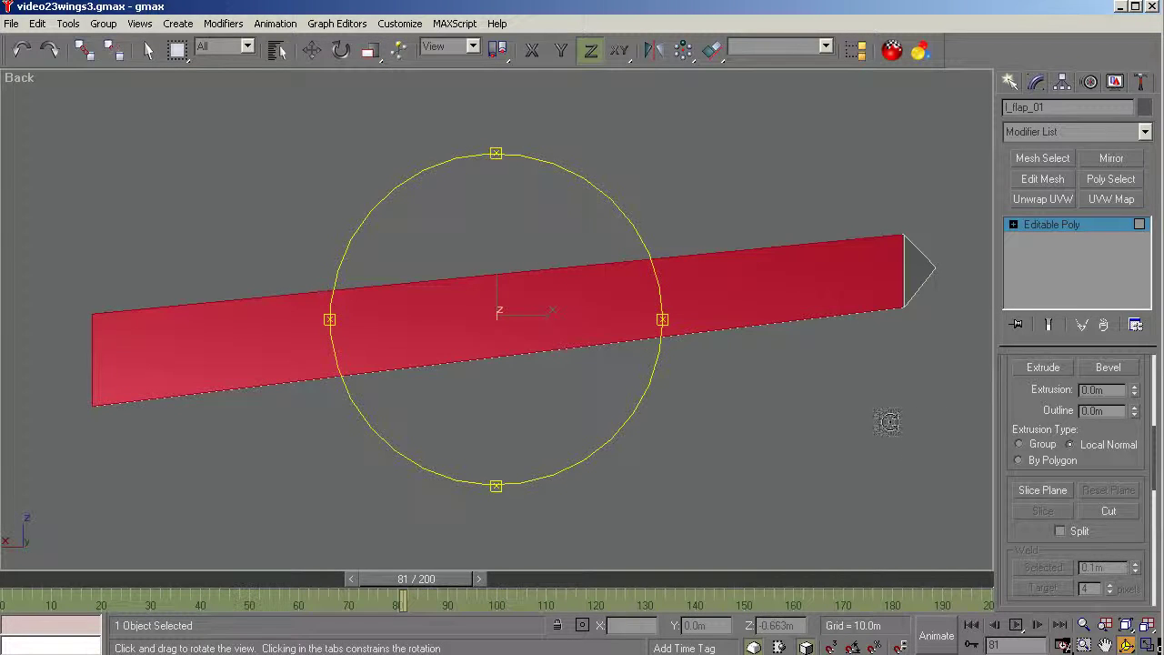
{"action": "right_click", "coordinate": [501, 313]}
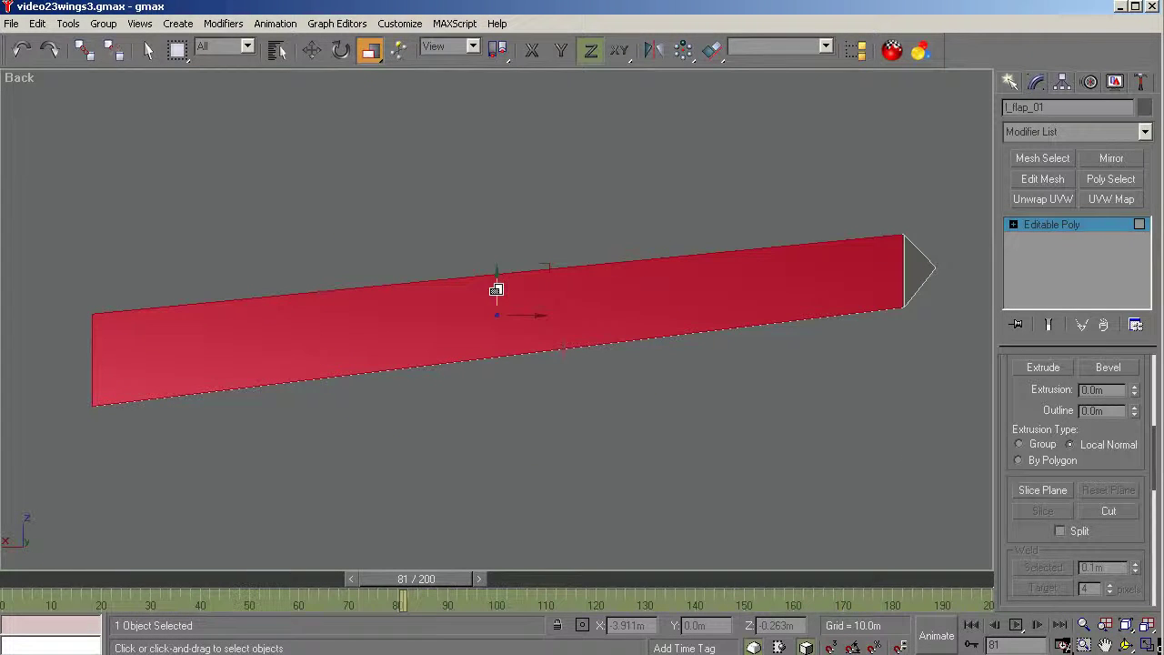
{"action": "left_click_drag", "start_coordinate": [495, 289], "coordinate": [478, 340]}
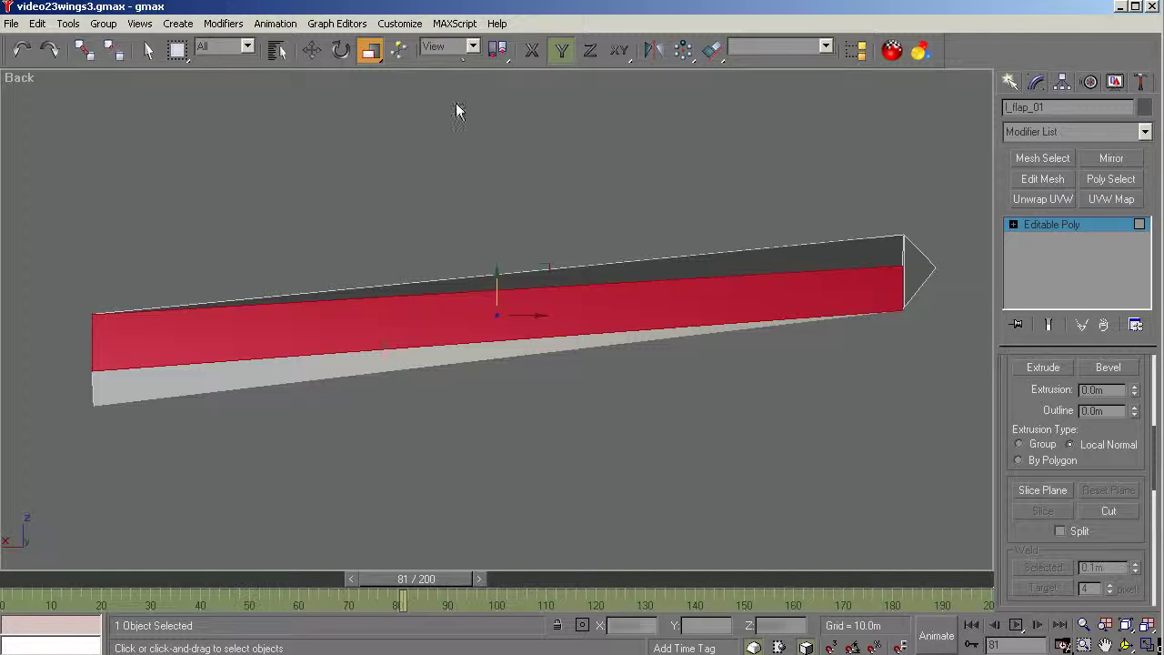
{"action": "left_click", "coordinate": [21, 50]}
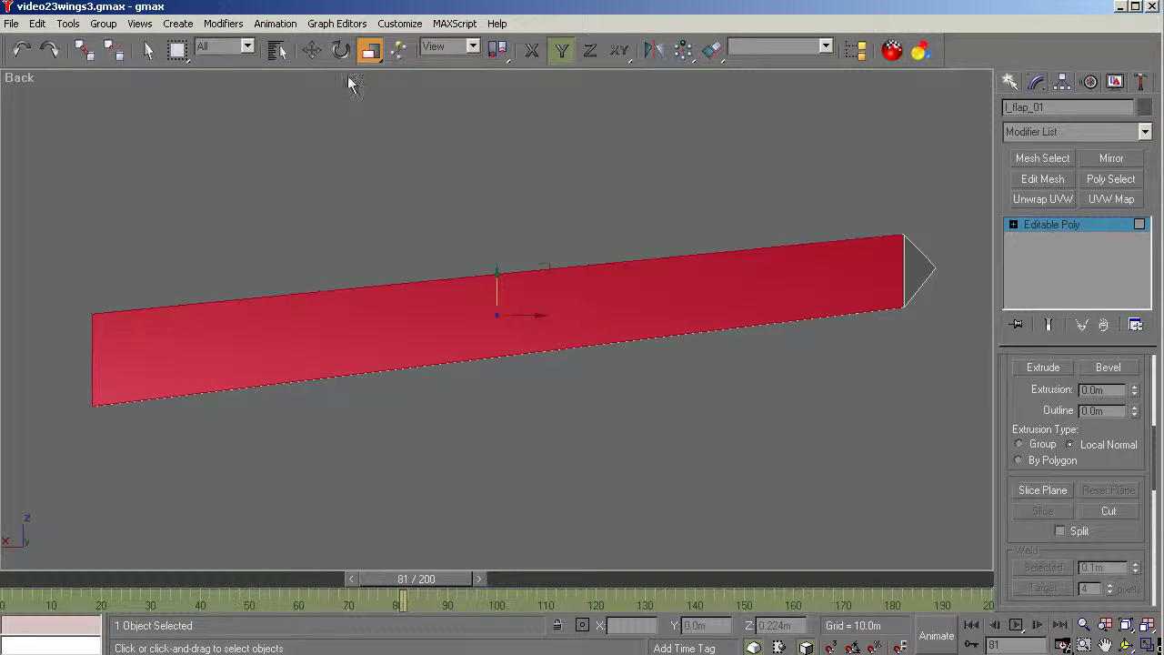
Step: Set the reference coordinate system to Screen and scale the forward polygon down along Y with the flap seen level from the front
{"action": "left_click", "coordinate": [473, 48]}
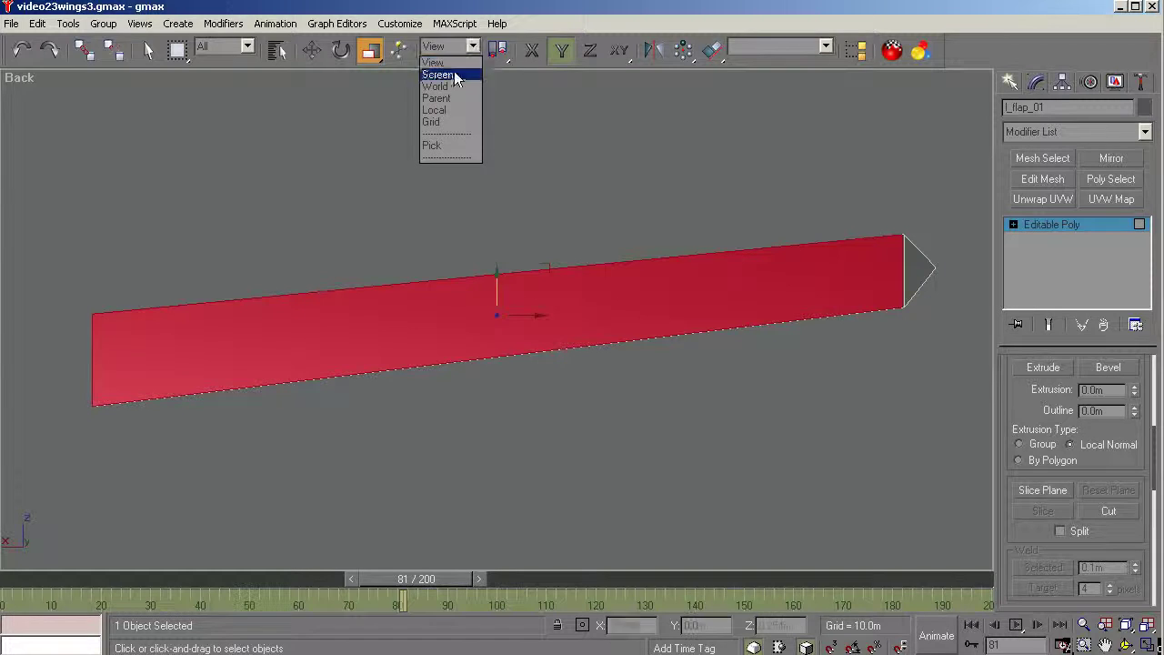
{"action": "left_click", "coordinate": [446, 109]}
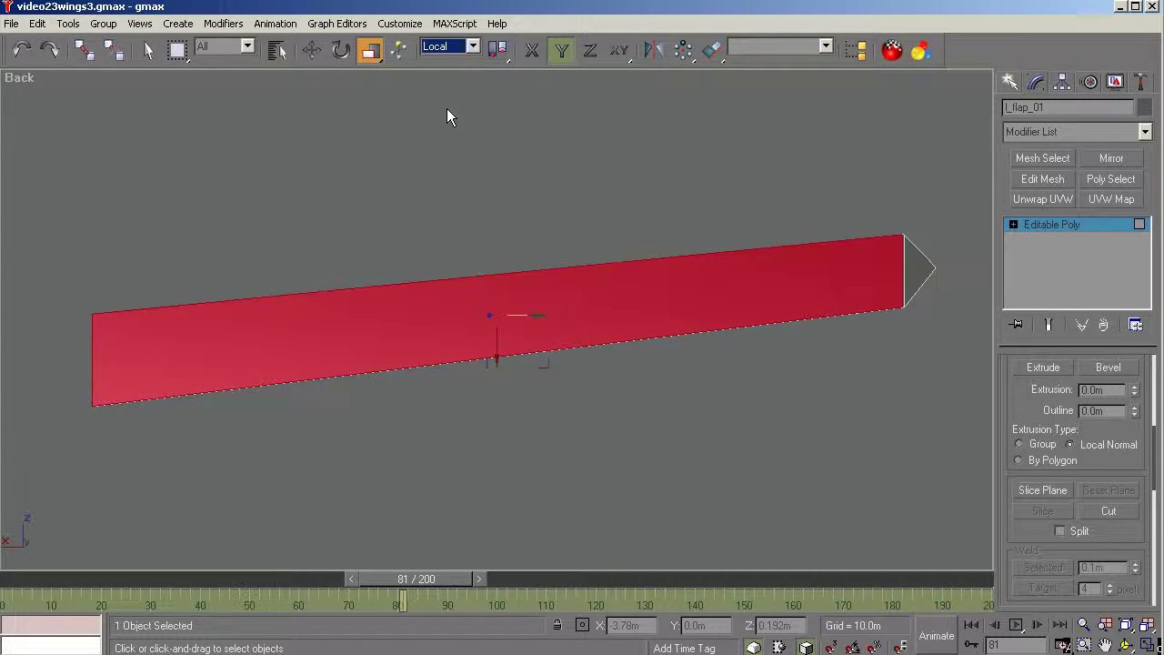
{"action": "left_click", "coordinate": [474, 48]}
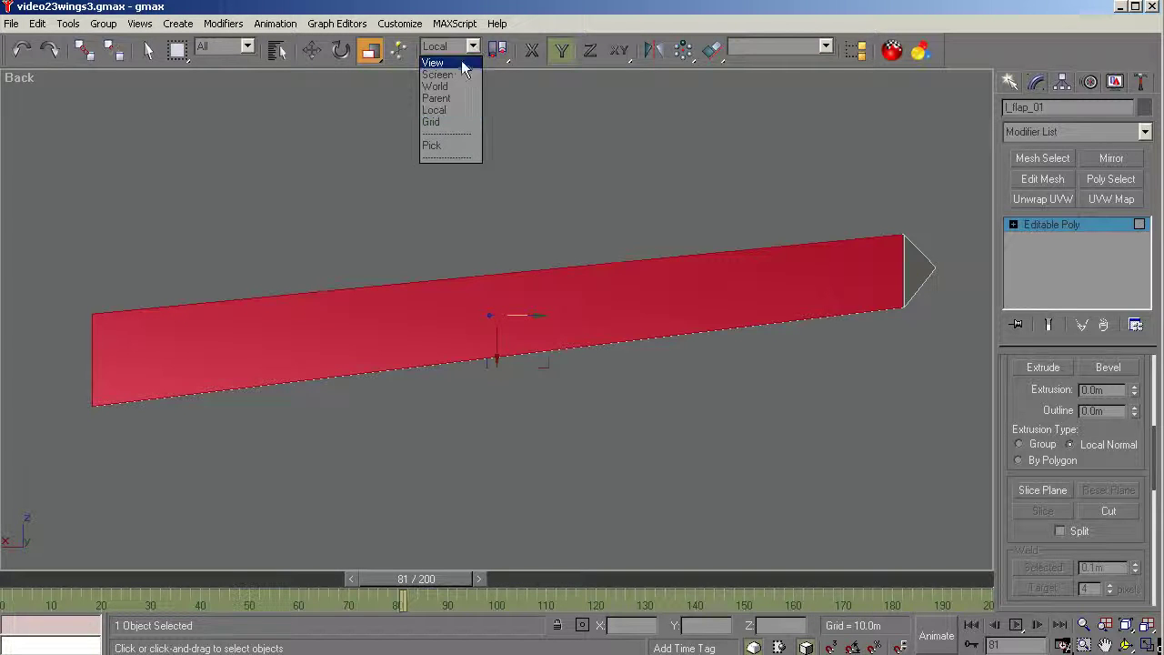
{"action": "left_click", "coordinate": [459, 75]}
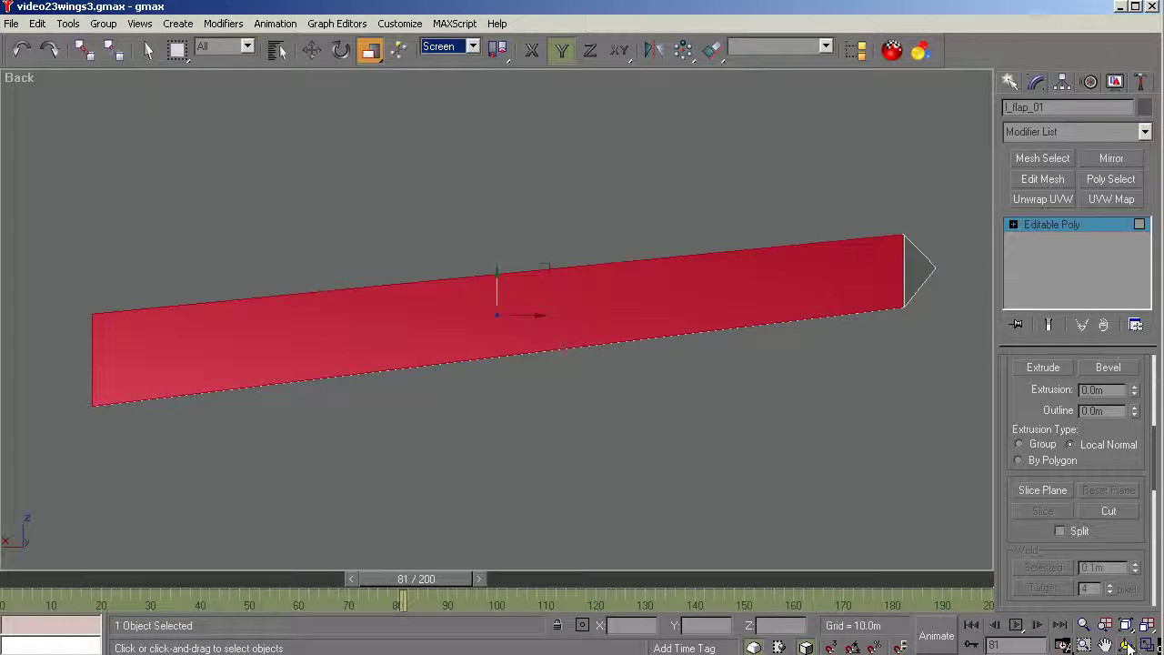
{"action": "left_click", "coordinate": [1126, 644]}
{"action": "left_click_drag", "start_coordinate": [925, 421], "coordinate": [929, 479]}
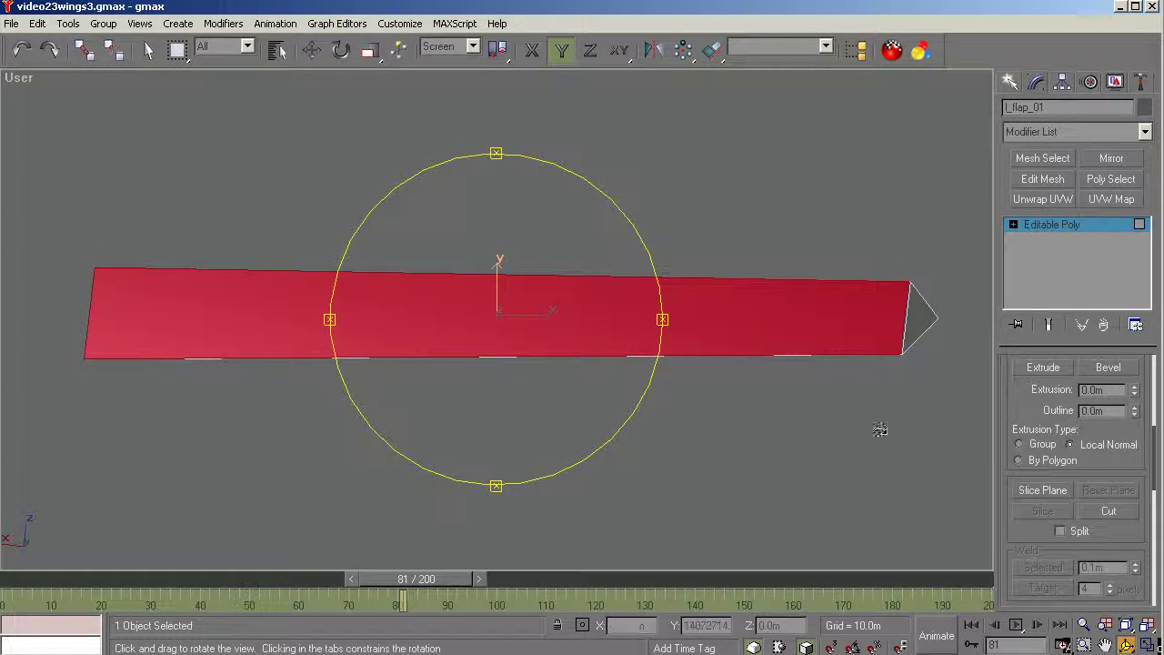
{"action": "left_click", "coordinate": [369, 50]}
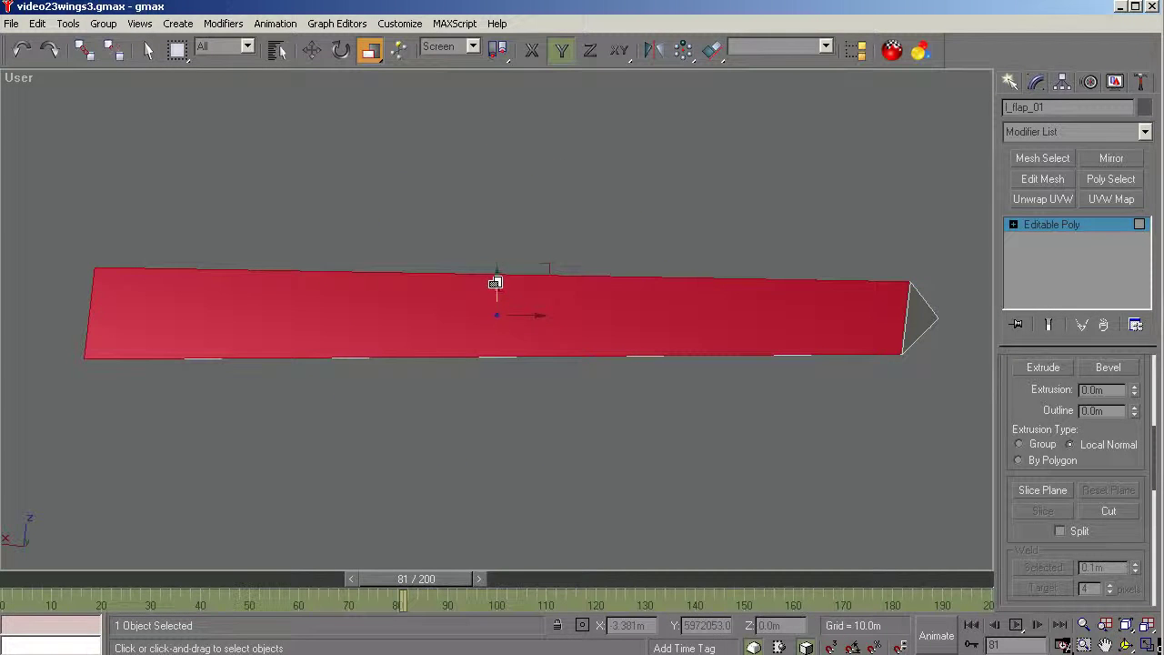
{"action": "left_click_drag", "start_coordinate": [493, 283], "coordinate": [492, 316]}
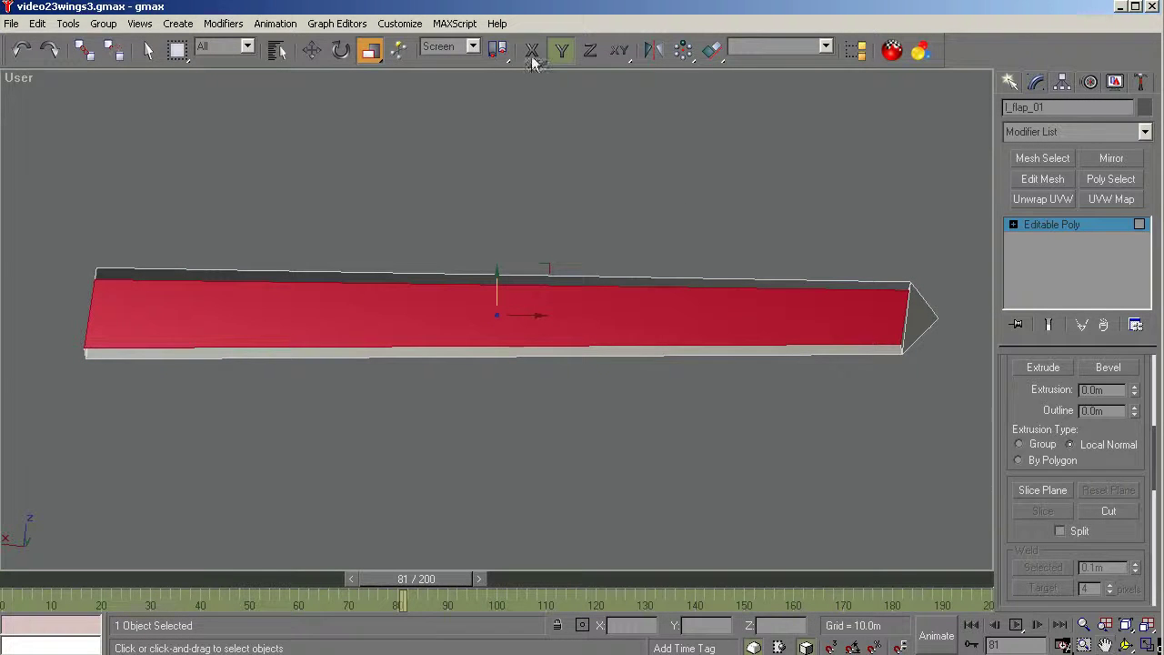
Step: Check the flap's profile from its end and scale the forward polygon's height down slightly more
{"action": "left_click", "coordinate": [1125, 644]}
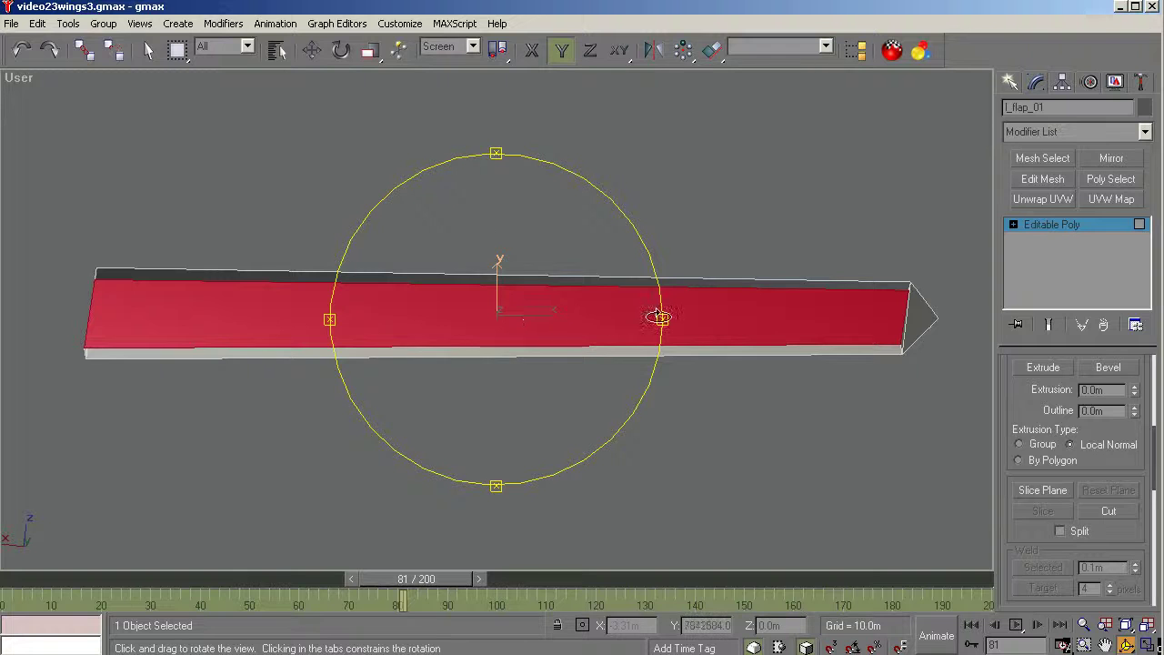
{"action": "left_click_drag", "start_coordinate": [661, 320], "coordinate": [614, 326]}
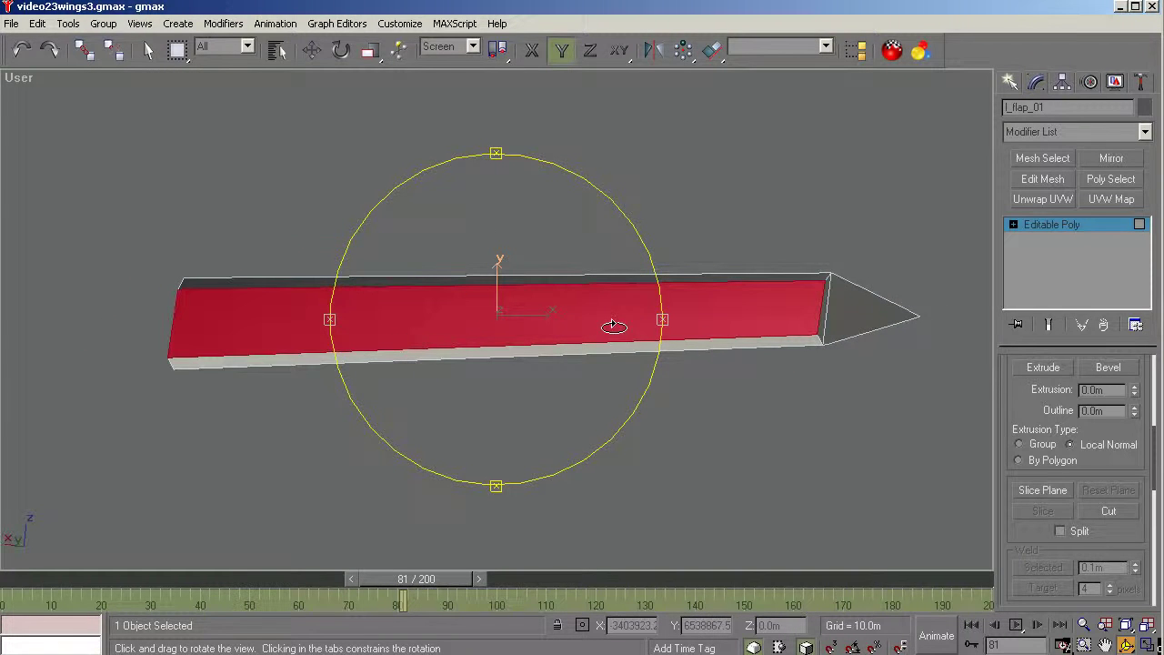
{"action": "left_click_drag", "start_coordinate": [769, 371], "coordinate": [765, 385]}
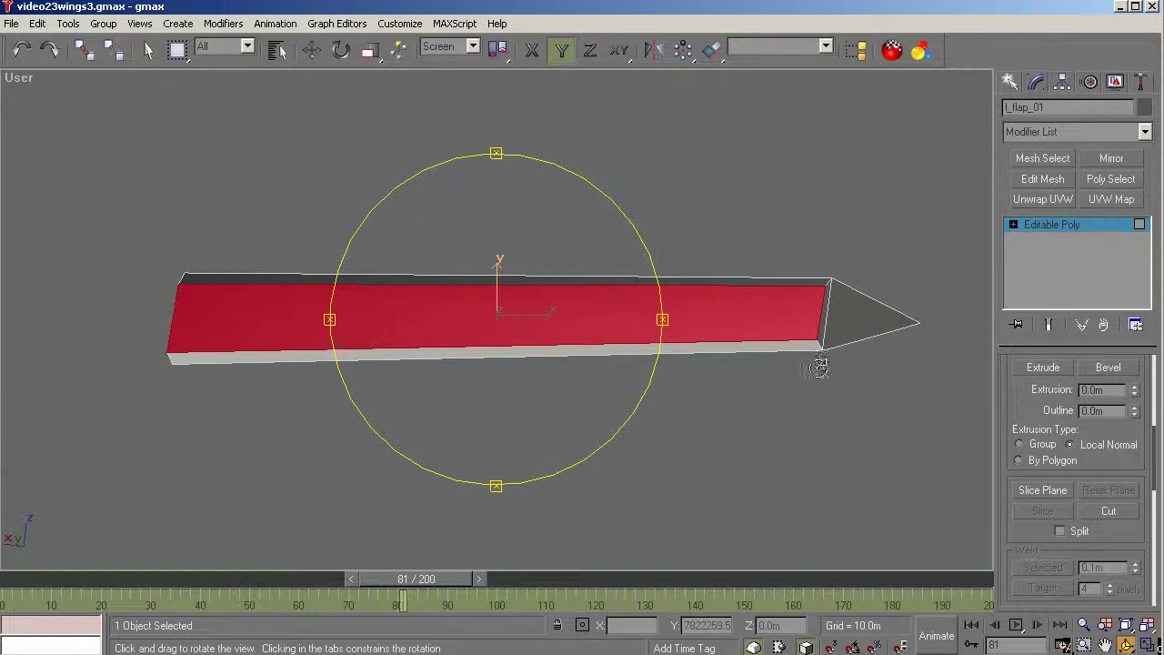
{"action": "left_click_drag", "start_coordinate": [661, 320], "coordinate": [743, 383]}
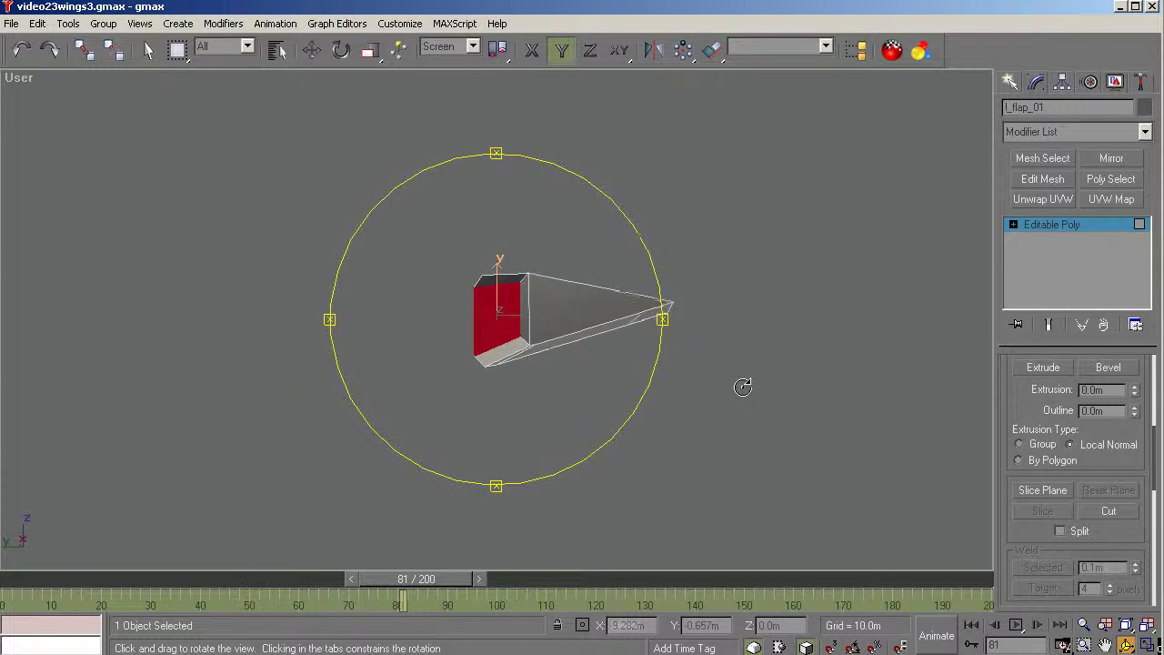
{"action": "scroll", "coordinate": [468, 289], "scroll_direction": "up", "scroll_amount": 5}
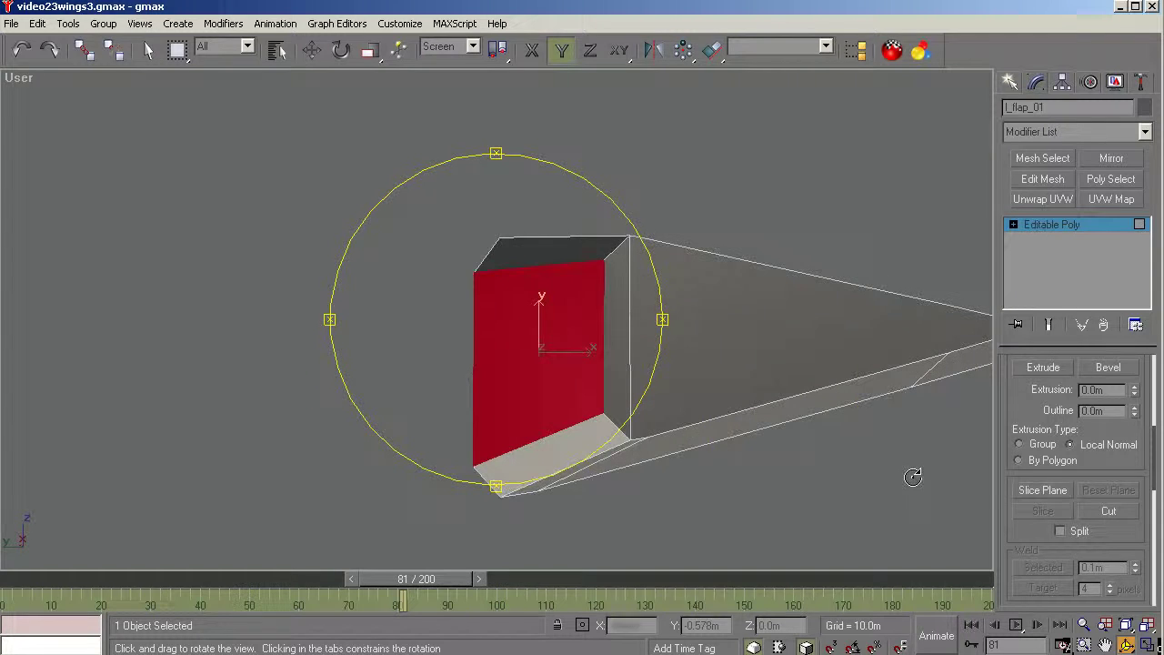
{"action": "left_click_drag", "start_coordinate": [913, 476], "coordinate": [910, 472]}
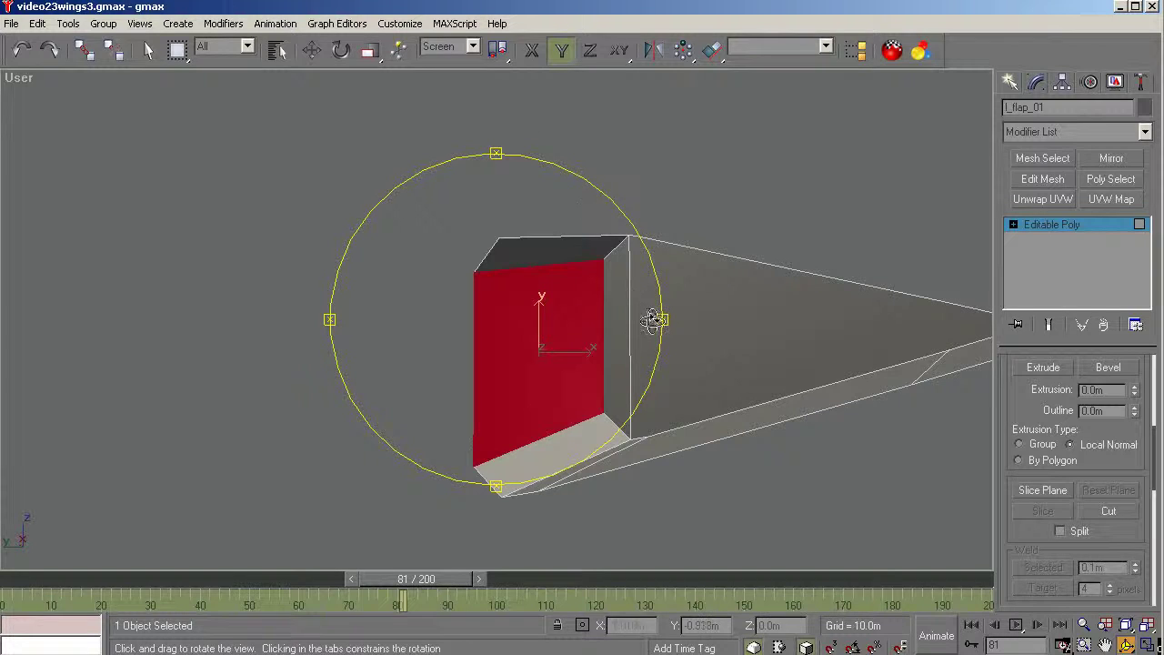
{"action": "left_click", "coordinate": [370, 50]}
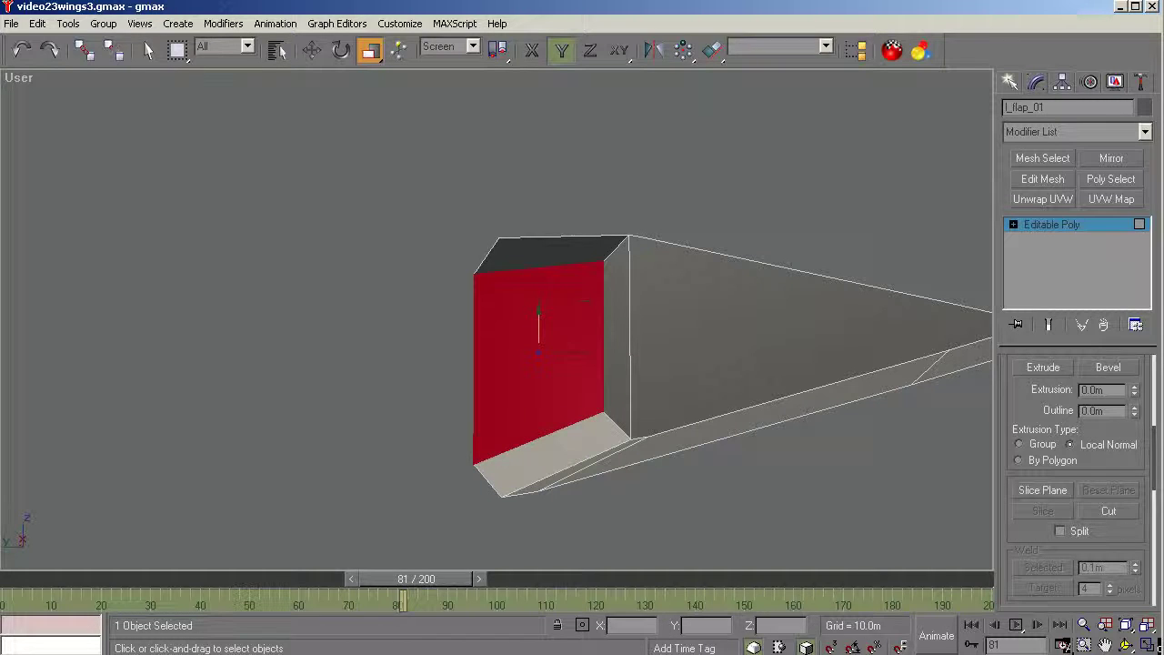
Step: Extrude the forward polygon about 0.024 m further with Local Normal and scale its new face down vertically to round the leading edge
{"action": "left_click_drag", "start_coordinate": [1153, 477], "coordinate": [1157, 546]}
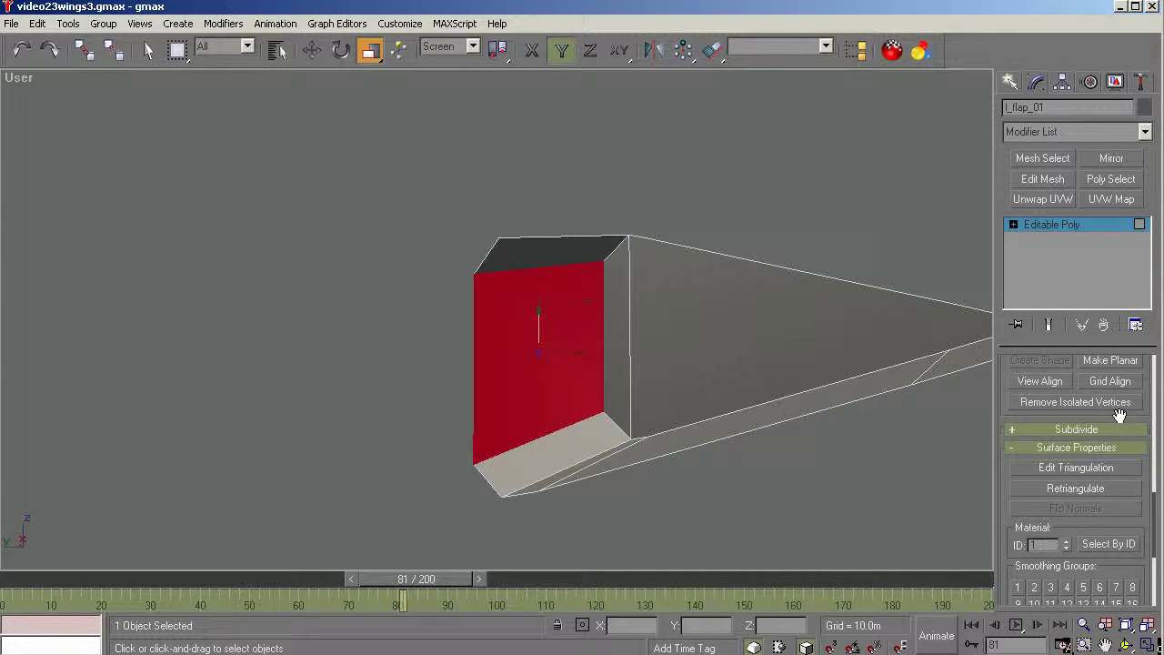
{"action": "scroll", "coordinate": [1155, 431], "scroll_direction": "up", "scroll_amount": 3}
{"action": "scroll", "coordinate": [1155, 435], "scroll_direction": "up", "scroll_amount": 3}
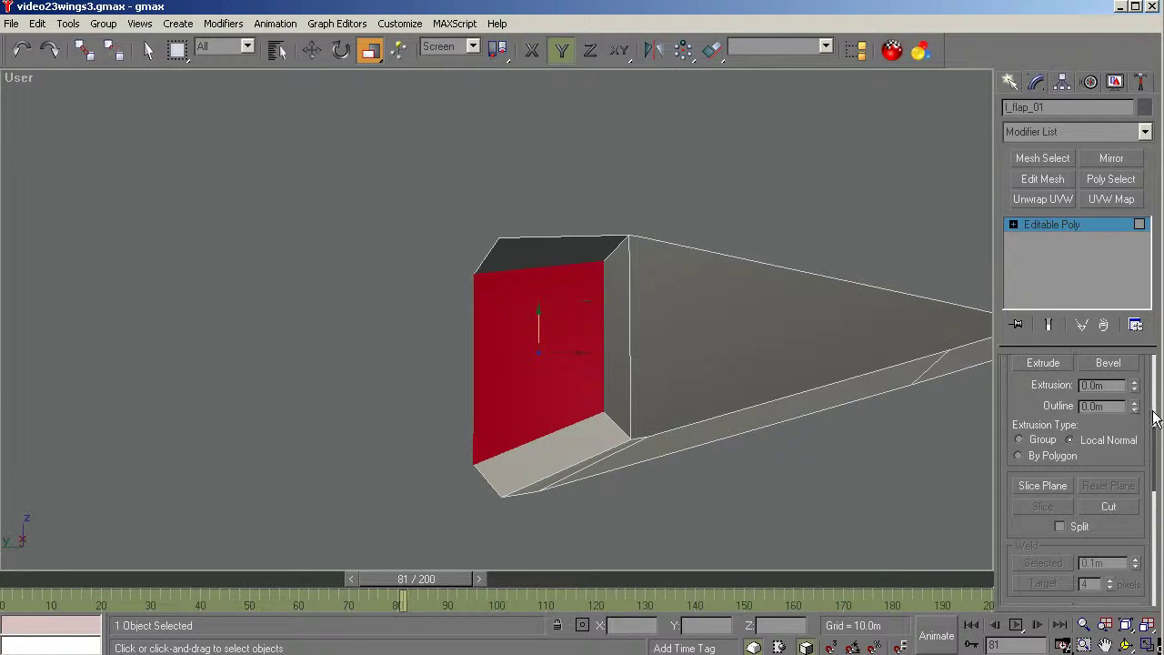
{"action": "scroll", "coordinate": [1155, 418], "scroll_direction": "up", "scroll_amount": 3}
{"action": "left_click", "coordinate": [1043, 490]}
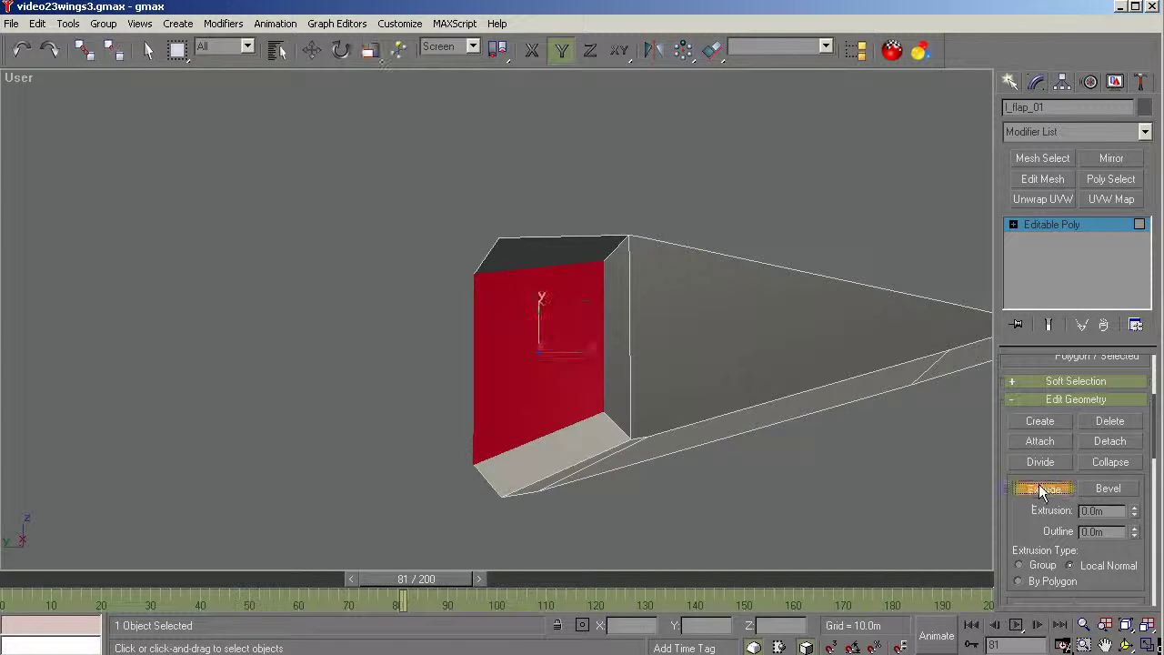
{"action": "left_click_drag", "start_coordinate": [556, 341], "coordinate": [546, 323]}
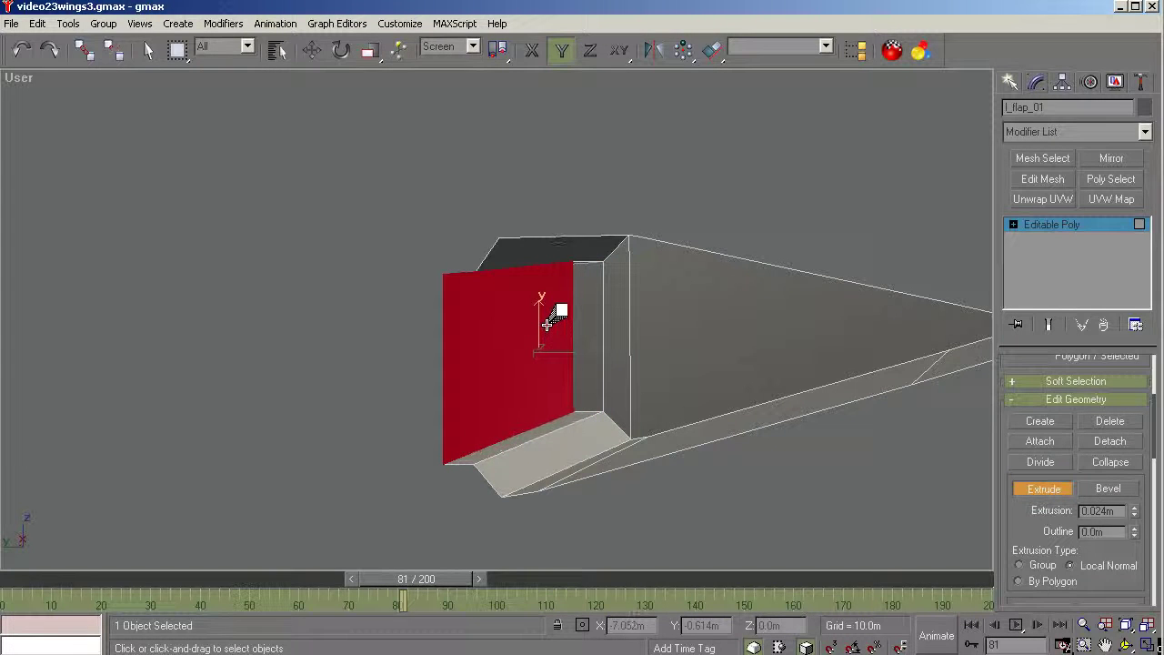
{"action": "left_click", "coordinate": [369, 50]}
{"action": "left_click_drag", "start_coordinate": [496, 322], "coordinate": [506, 395]}
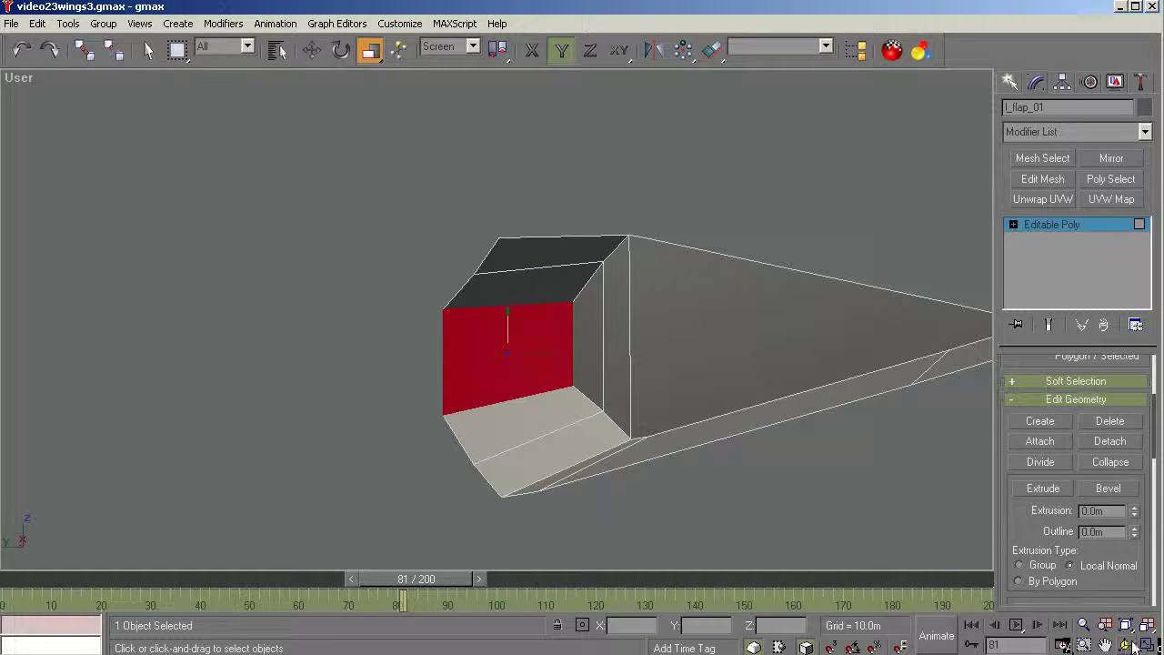
Step: View the flap's rounded profile from its end and set the reference coordinate system for scaling back to View
{"action": "left_click", "coordinate": [1126, 644]}
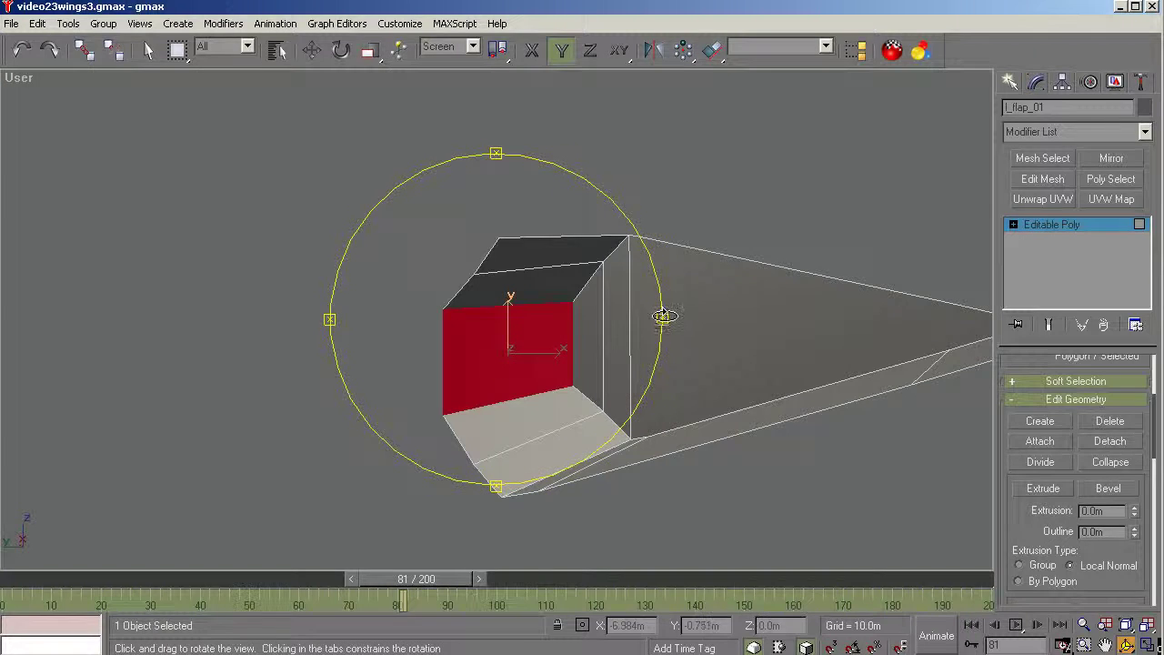
{"action": "left_click_drag", "start_coordinate": [665, 317], "coordinate": [658, 324]}
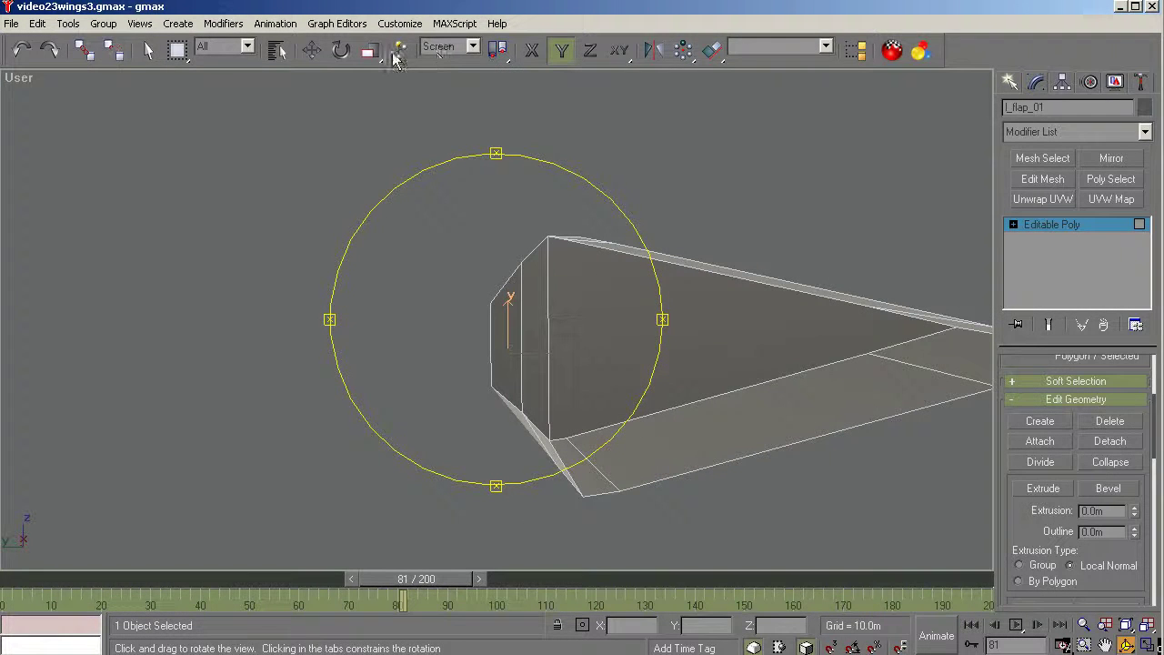
{"action": "left_click", "coordinate": [368, 50]}
{"action": "left_click", "coordinate": [473, 46]}
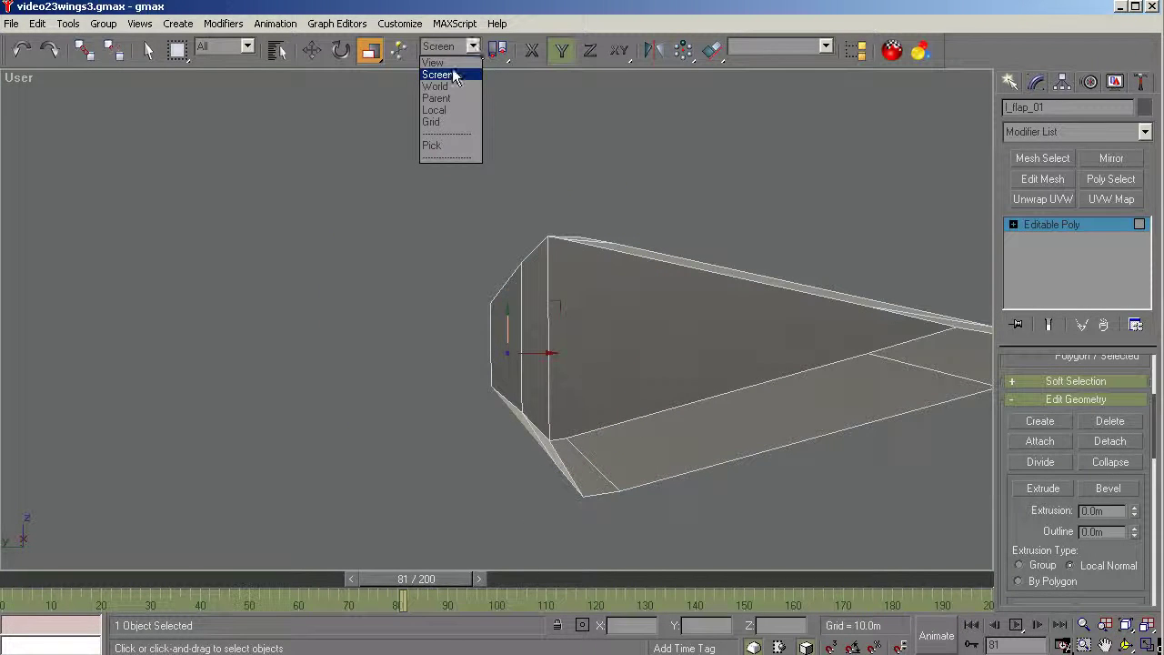
{"action": "left_click", "coordinate": [449, 62]}
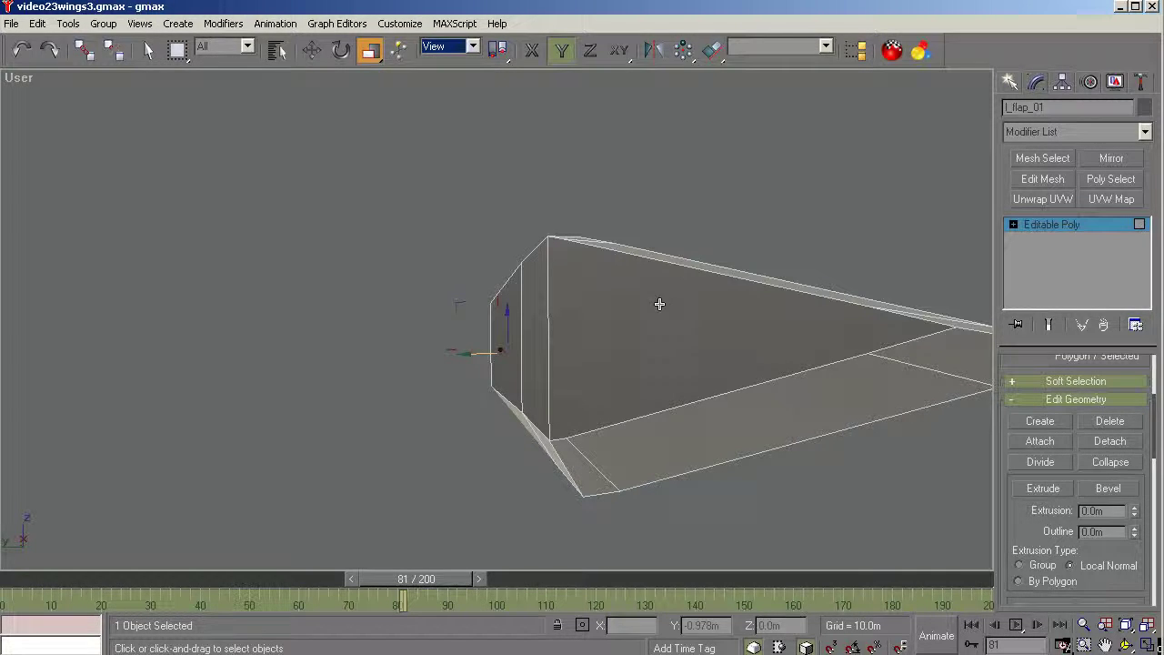
Step: Switch l_flap_01 to Vertex sub-object editing, with its profile seen from the end and the move tool active
{"action": "left_click", "coordinate": [1126, 644]}
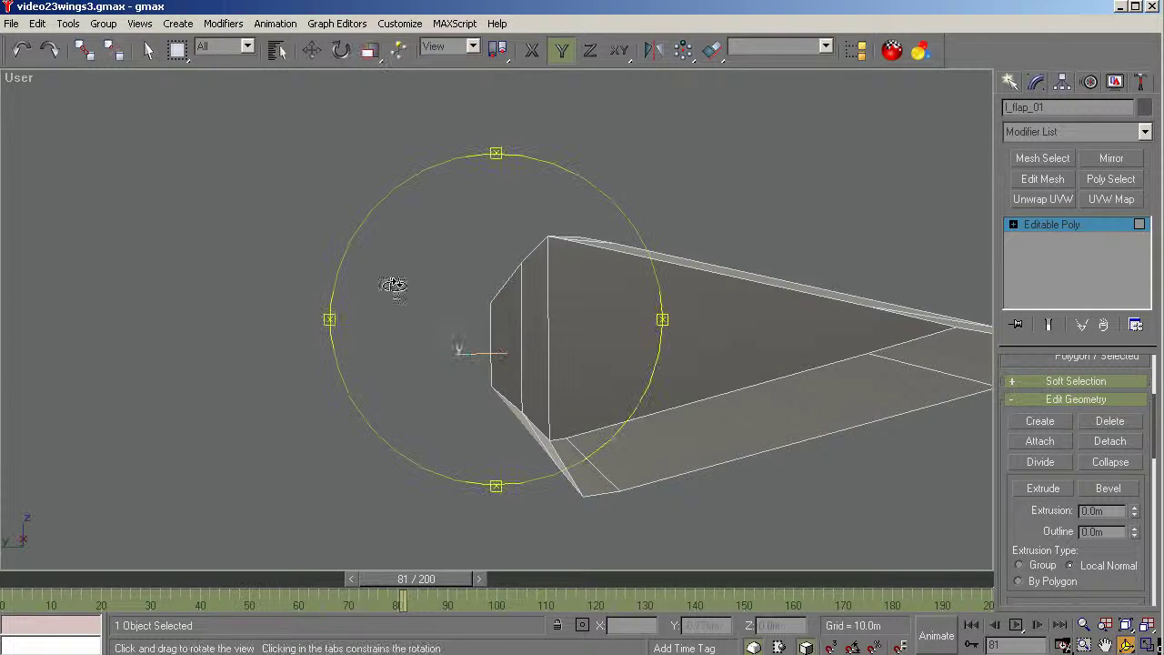
{"action": "mouse_move", "coordinate": [513, 326]}
{"action": "left_mouse_down"}
{"action": "mouse_move", "coordinate": [537, 329]}
{"action": "mouse_move", "coordinate": [515, 333]}
{"action": "mouse_move", "coordinate": [518, 320]}
{"action": "mouse_move", "coordinate": [520, 334]}
{"action": "left_mouse_up"}
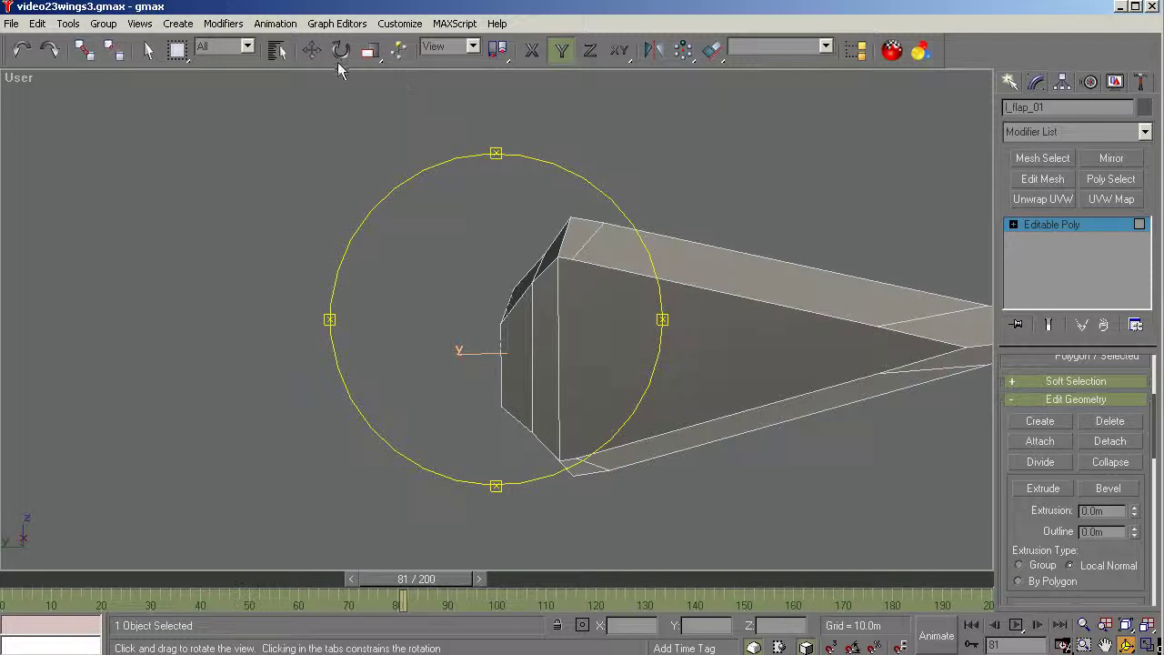
{"action": "left_click", "coordinate": [311, 50]}
{"action": "left_click", "coordinate": [1012, 224]}
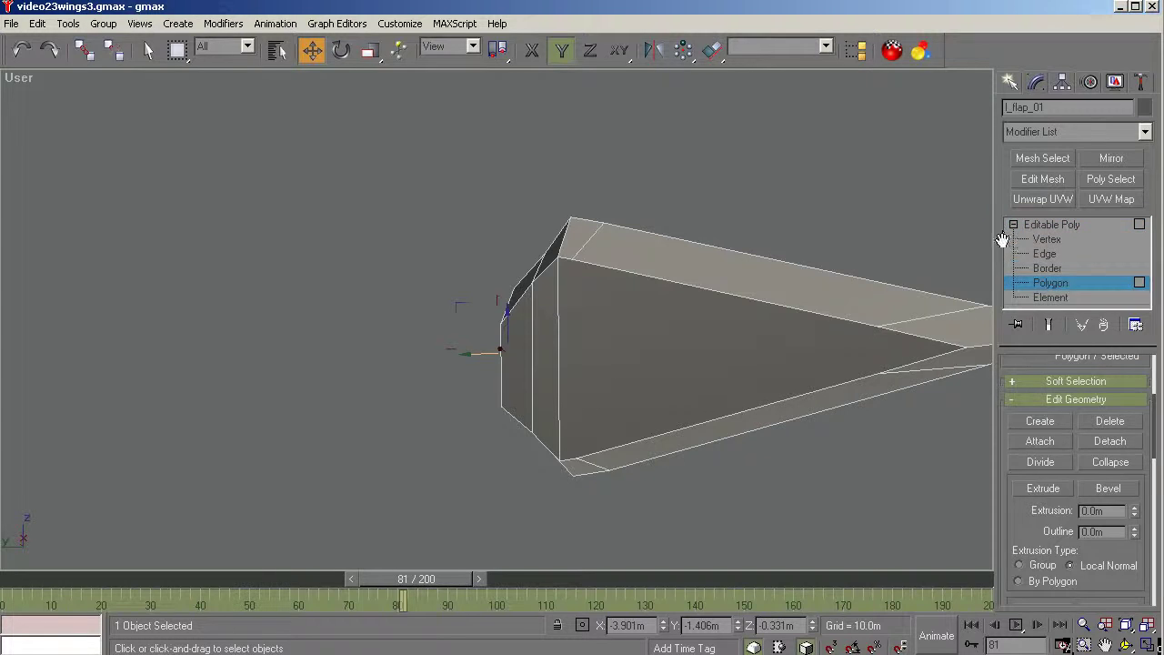
{"action": "left_click", "coordinate": [1039, 239]}
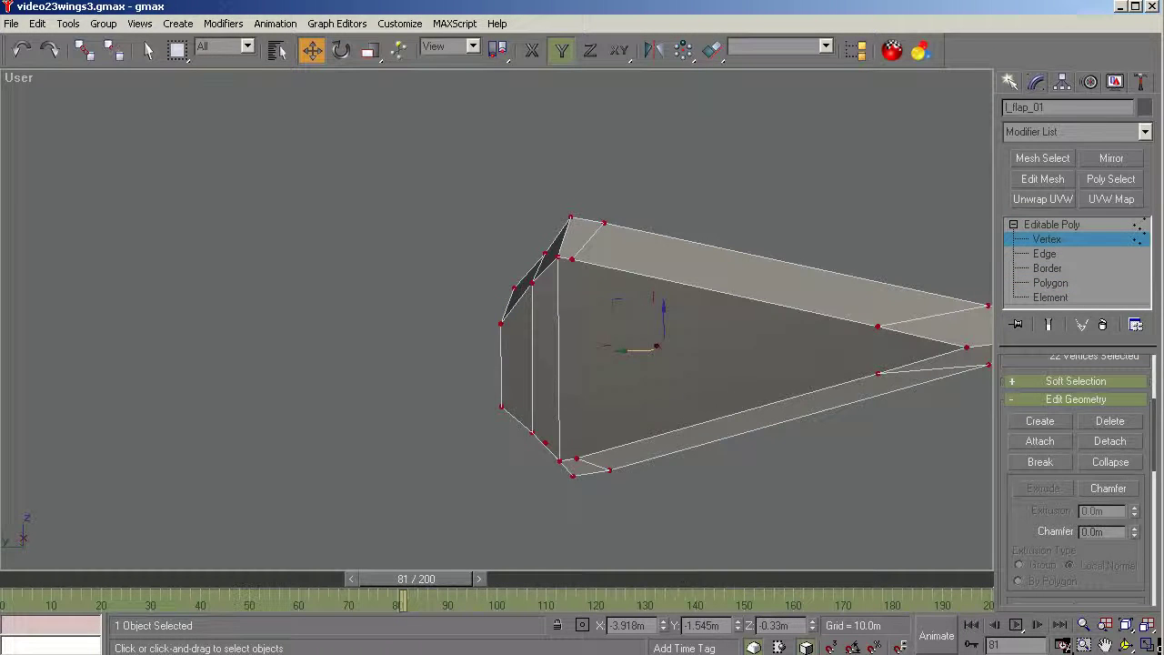
{"action": "left_click", "coordinate": [1126, 645]}
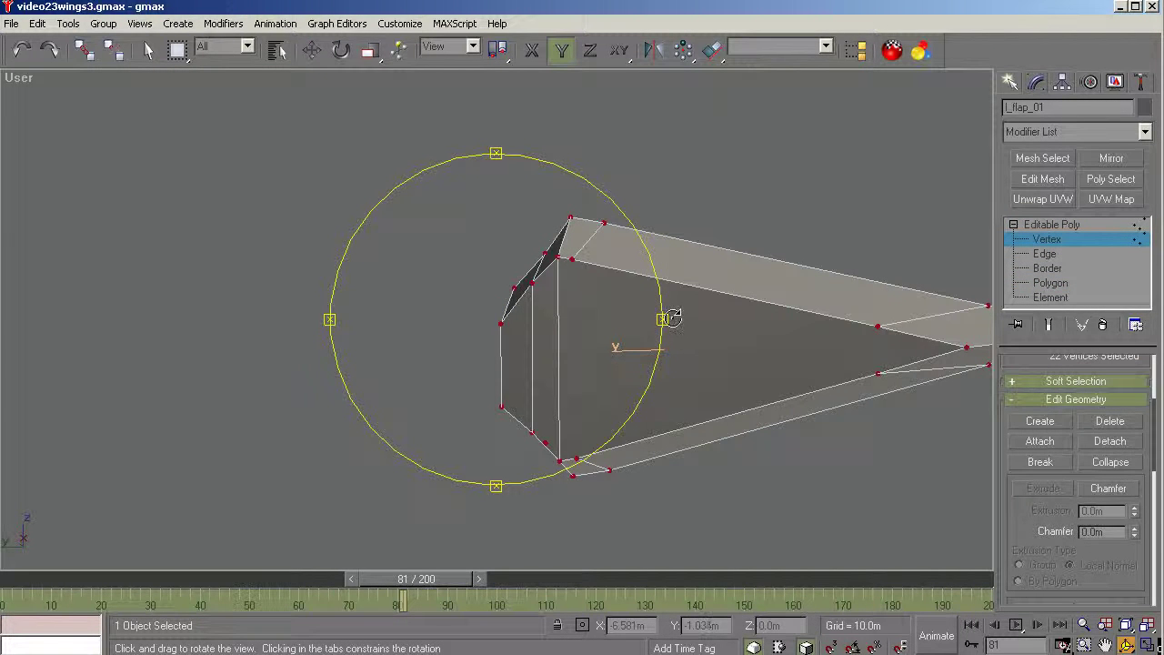
{"action": "left_click_drag", "start_coordinate": [667, 318], "coordinate": [667, 315]}
{"action": "left_click_drag", "start_coordinate": [596, 369], "coordinate": [595, 366]}
{"action": "key", "text": "w"}
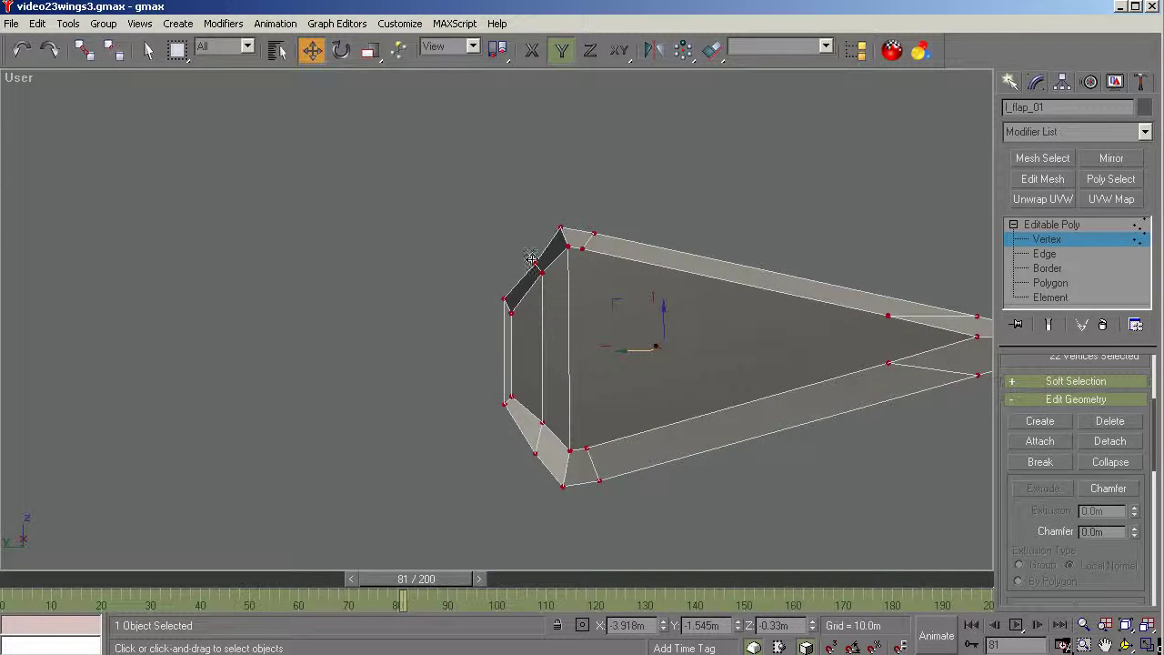
Step: Try to scale the four middle vertices behind the flap's front face along Z
{"action": "left_click_drag", "start_coordinate": [533, 252], "coordinate": [541, 278]}
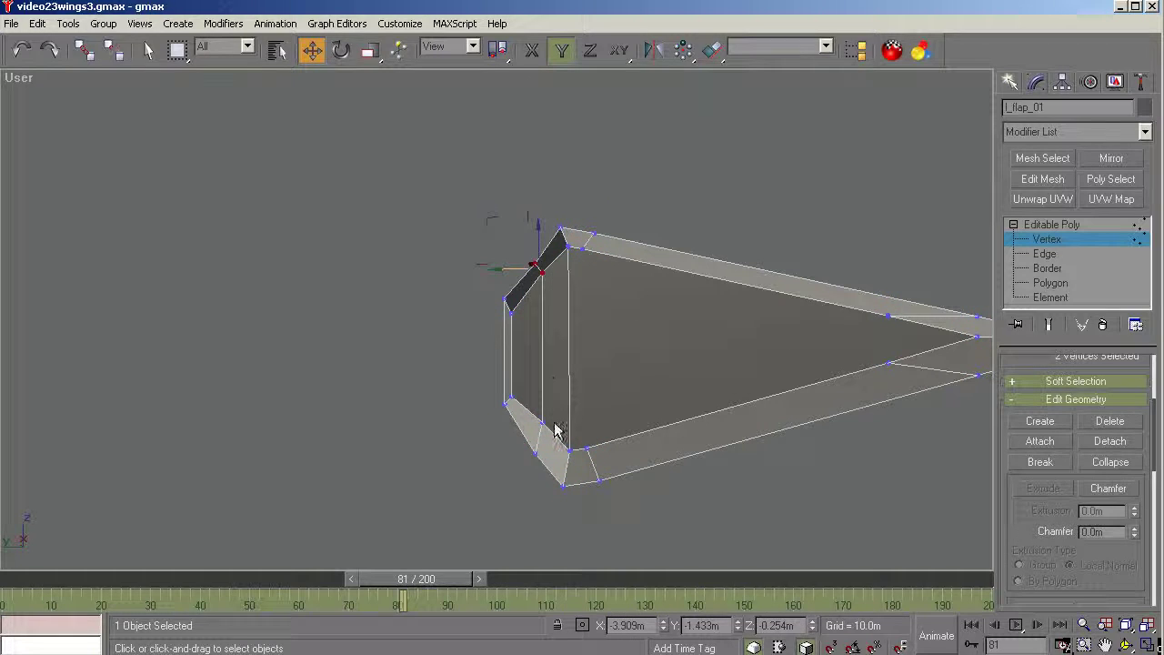
{"action": "left_click_drag", "start_coordinate": [553, 425], "coordinate": [528, 486], "text": "ctrl"}
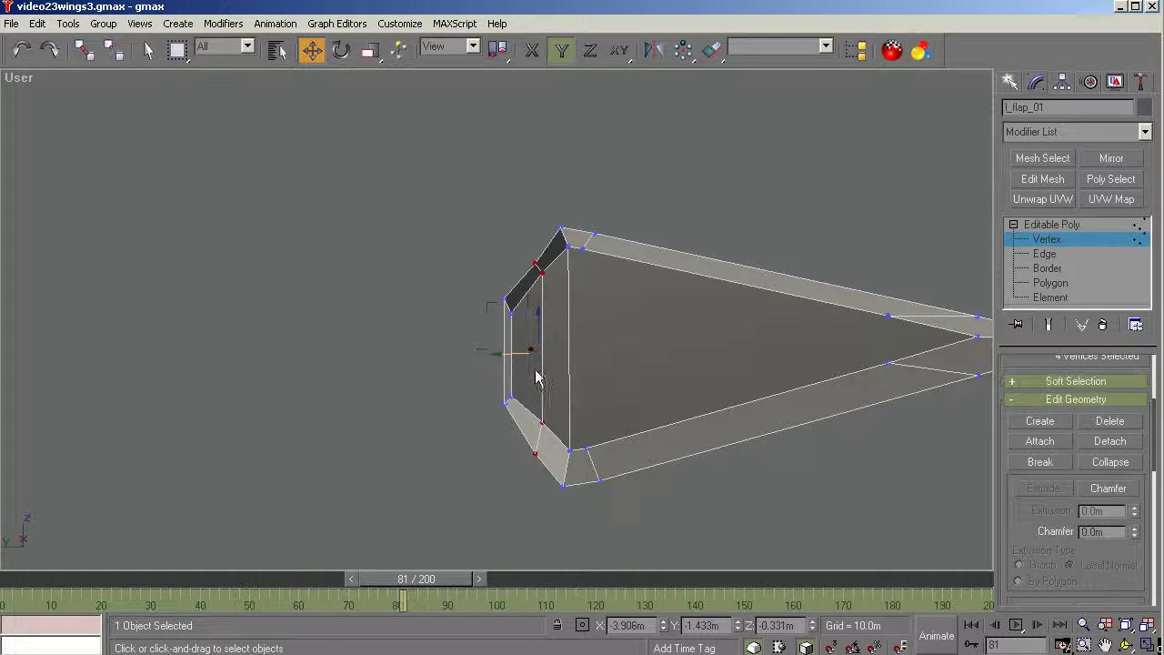
{"action": "left_click", "coordinate": [371, 53]}
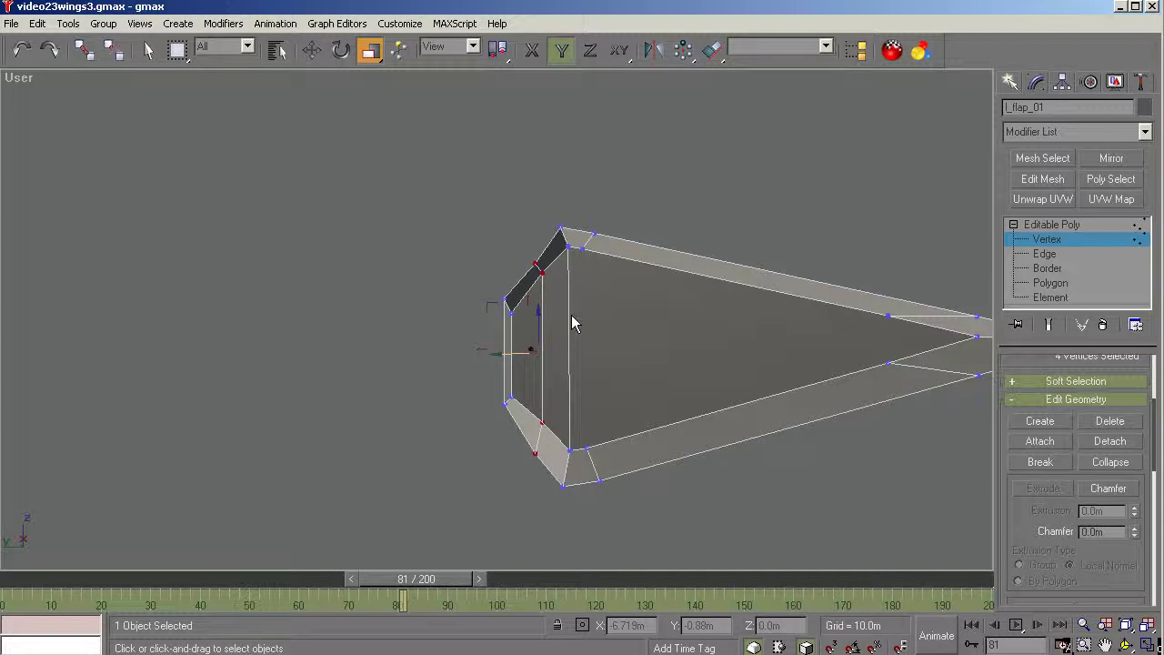
{"action": "left_click_drag", "start_coordinate": [537, 309], "coordinate": [543, 309]}
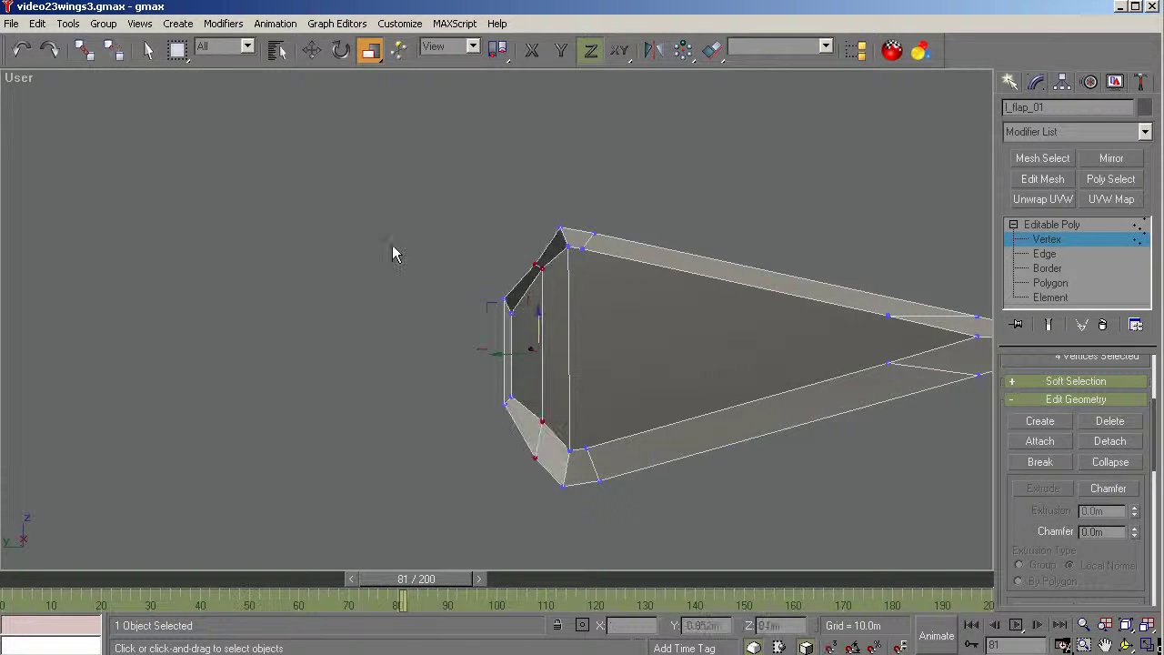
{"action": "left_click", "coordinate": [393, 186]}
Step: Move the upper pair of middle vertices forward and up, and the lower pair forward and down, to round the flap's profile
{"action": "left_click_drag", "start_coordinate": [527, 254], "coordinate": [549, 284]}
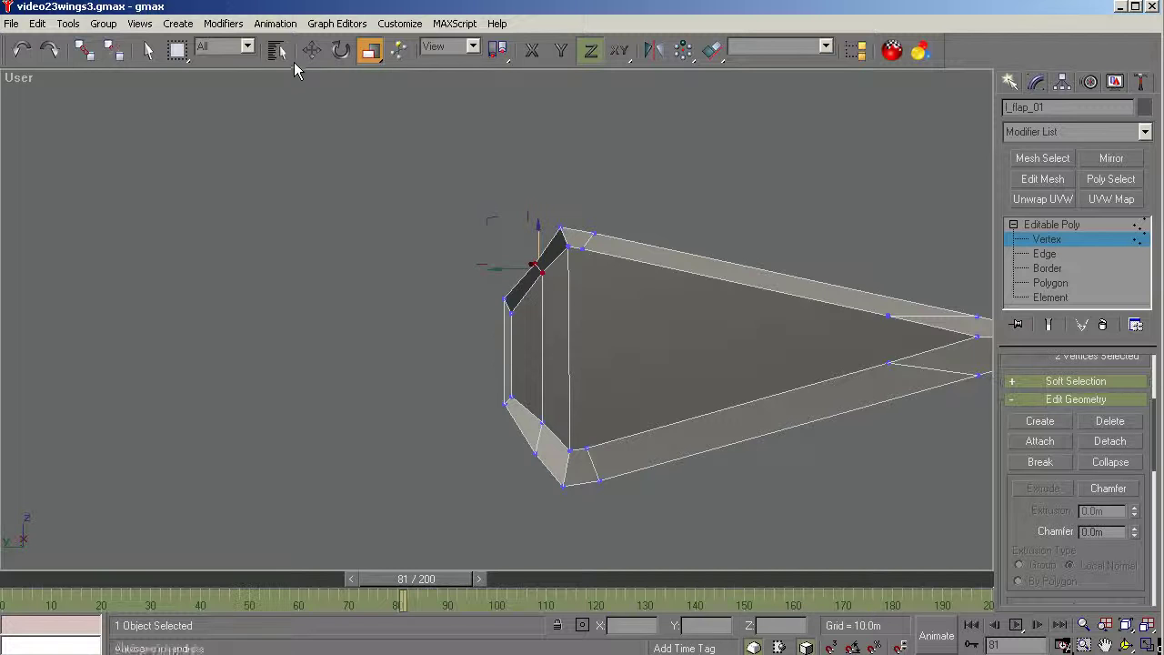
{"action": "left_click", "coordinate": [311, 53]}
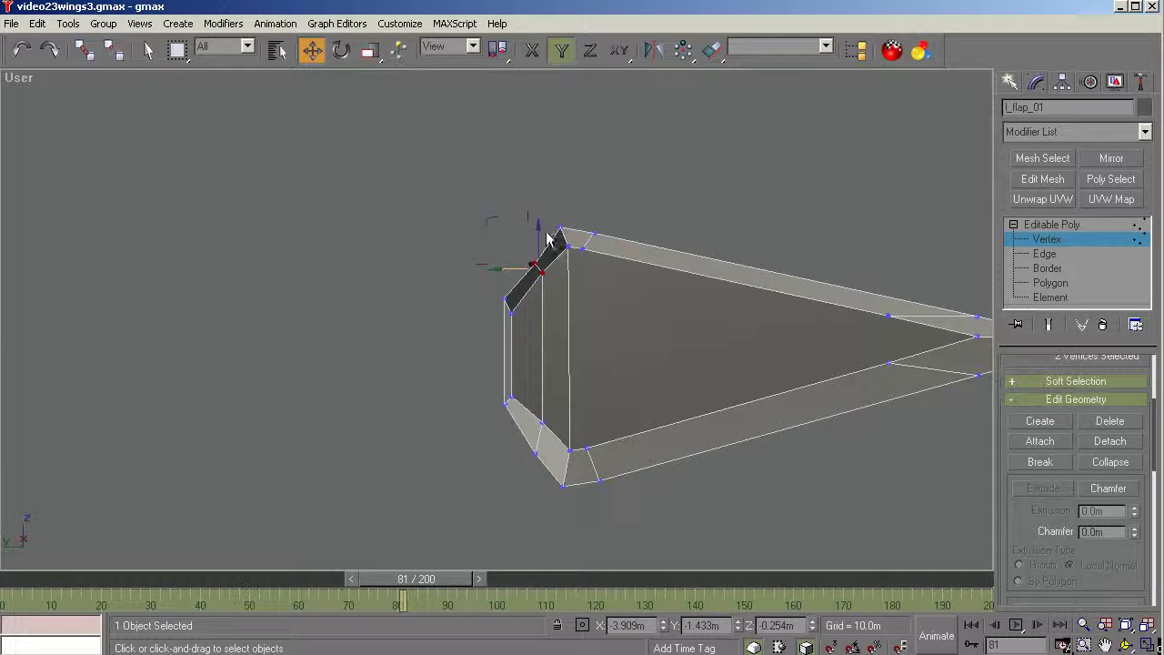
{"action": "left_click_drag", "start_coordinate": [539, 235], "coordinate": [516, 256]}
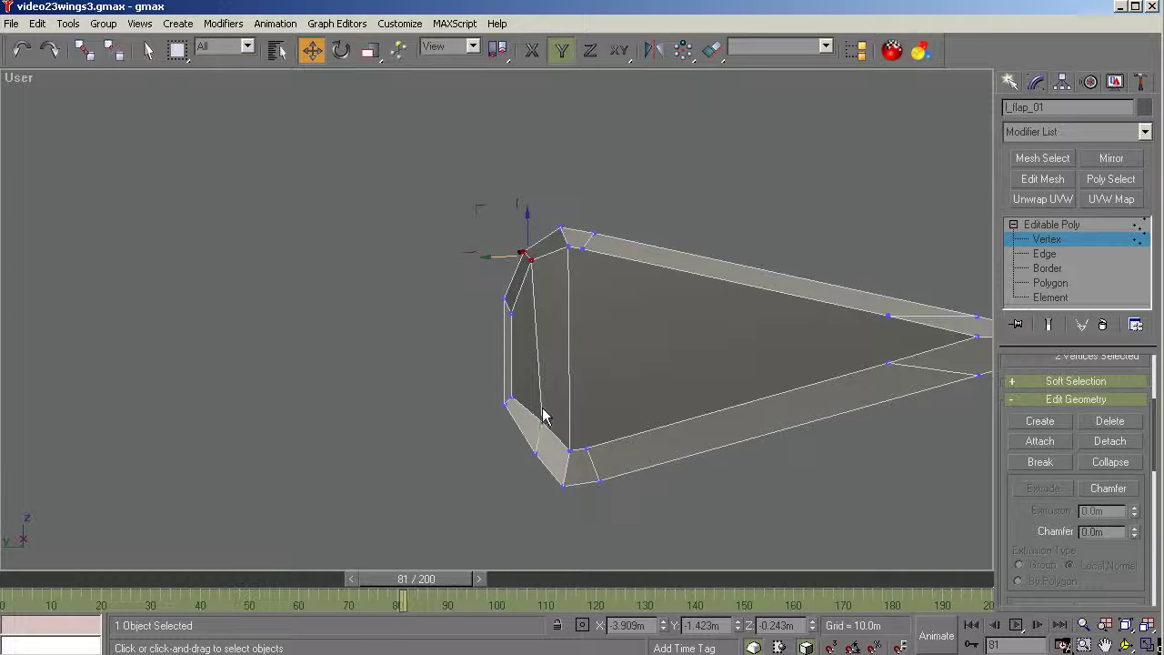
{"action": "left_click_drag", "start_coordinate": [547, 411], "coordinate": [524, 472]}
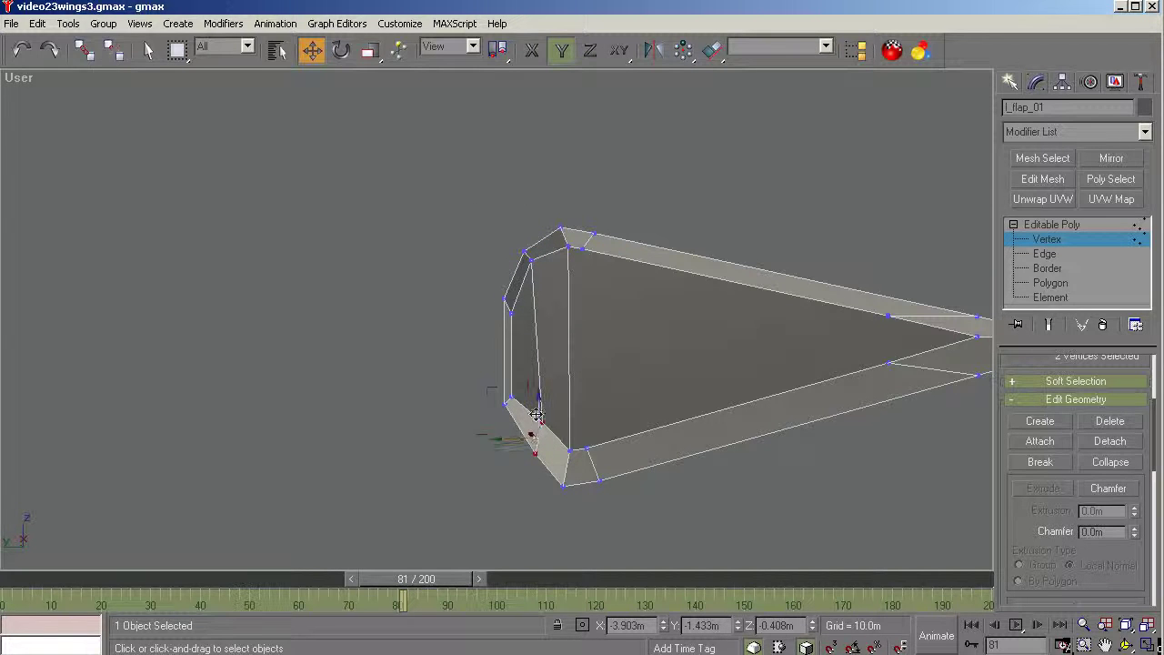
{"action": "left_click_drag", "start_coordinate": [539, 409], "coordinate": [509, 456]}
Step: Select the four front-face vertices and move them about 0.02 m forward along Y
{"action": "mouse_move", "coordinate": [462, 286]}
{"action": "left_mouse_down"}
{"action": "mouse_move", "coordinate": [512, 330]}
{"action": "mouse_move", "coordinate": [468, 306]}
{"action": "left_mouse_up"}
{"action": "left_click_drag", "start_coordinate": [457, 383], "coordinate": [510, 433]}
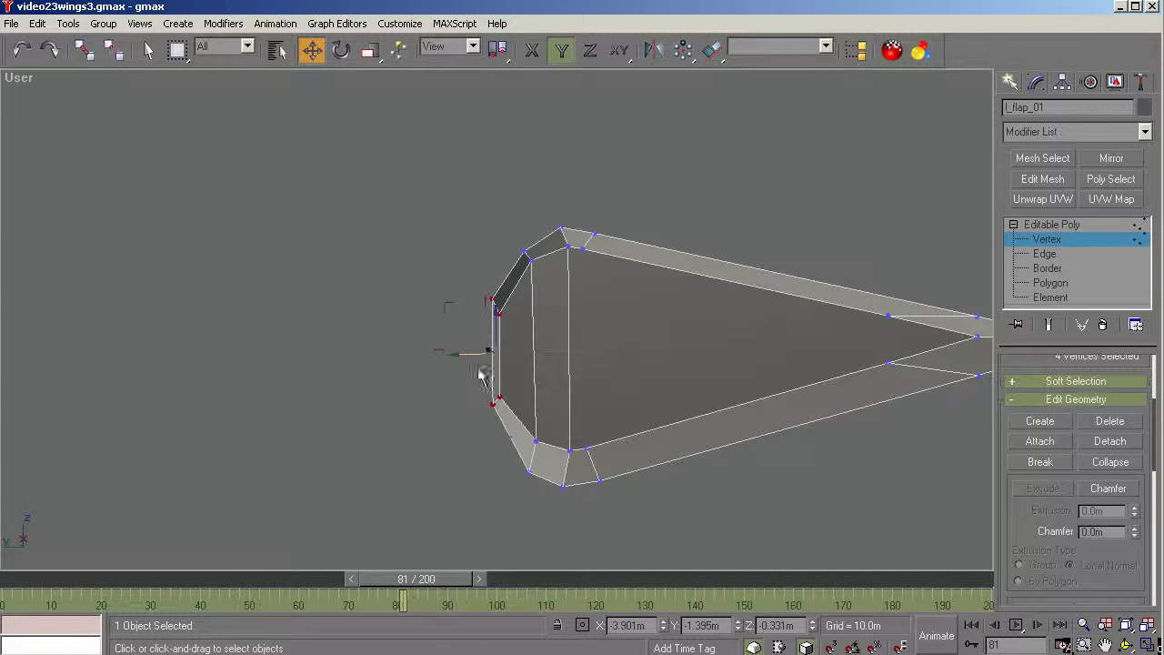
{"action": "left_click_drag", "start_coordinate": [444, 277], "coordinate": [512, 426]}
{"action": "left_click_drag", "start_coordinate": [473, 354], "coordinate": [463, 354]}
Step: Examine the new leading edge and the alignment of its vertices at both ends of the flap from behind
{"action": "scroll", "coordinate": [411, 415], "scroll_direction": "down", "scroll_amount": 2}
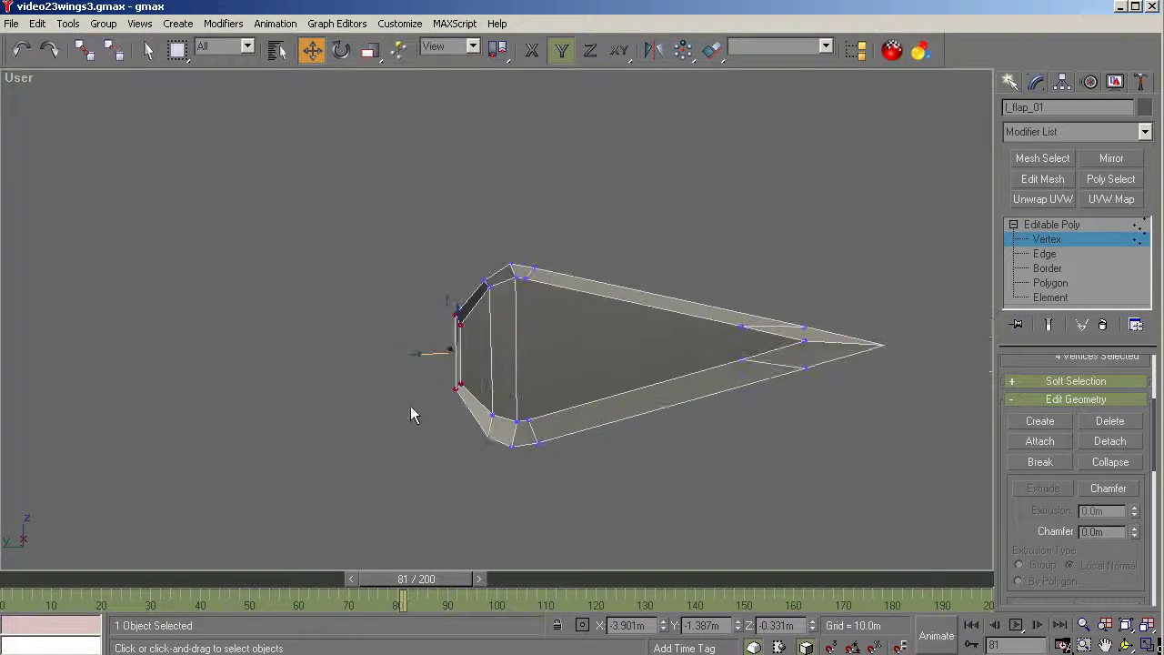
{"action": "left_click", "coordinate": [1125, 643]}
{"action": "left_click_drag", "start_coordinate": [585, 415], "coordinate": [624, 427]}
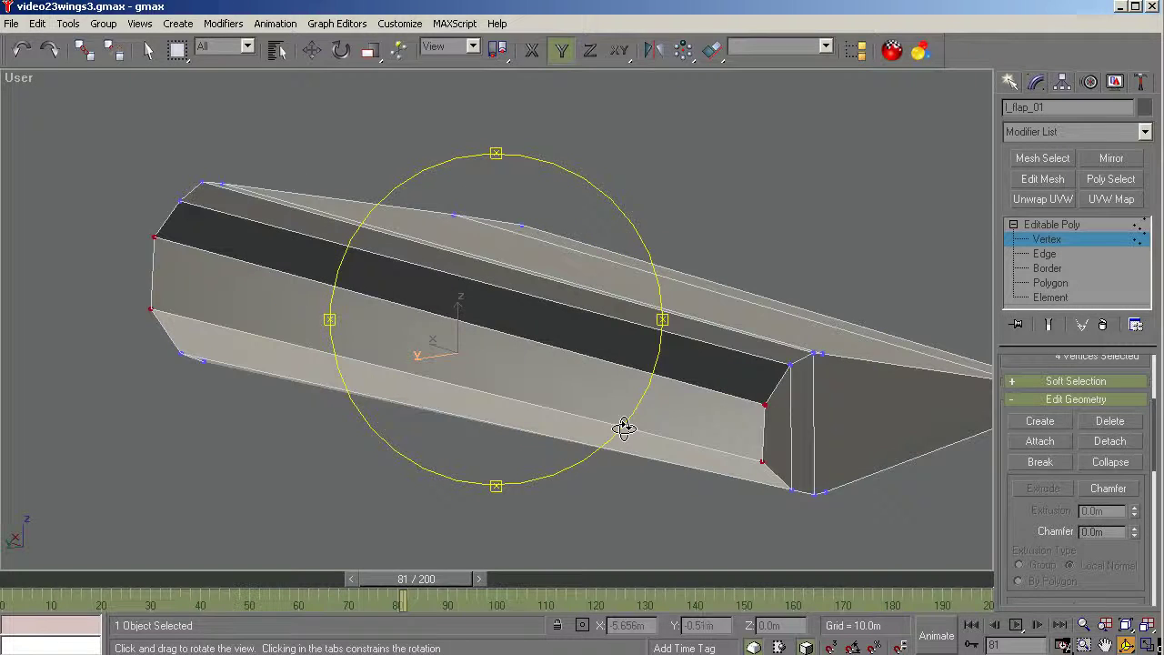
{"action": "left_click_drag", "start_coordinate": [379, 370], "coordinate": [459, 357]}
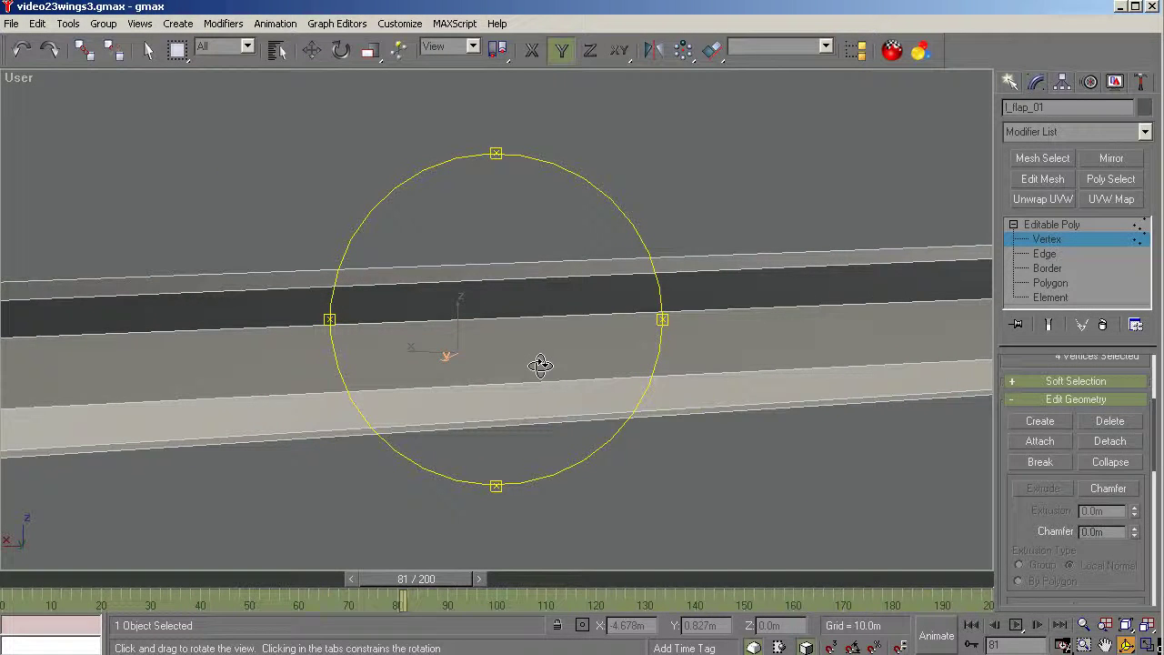
{"action": "key", "text": "k"}
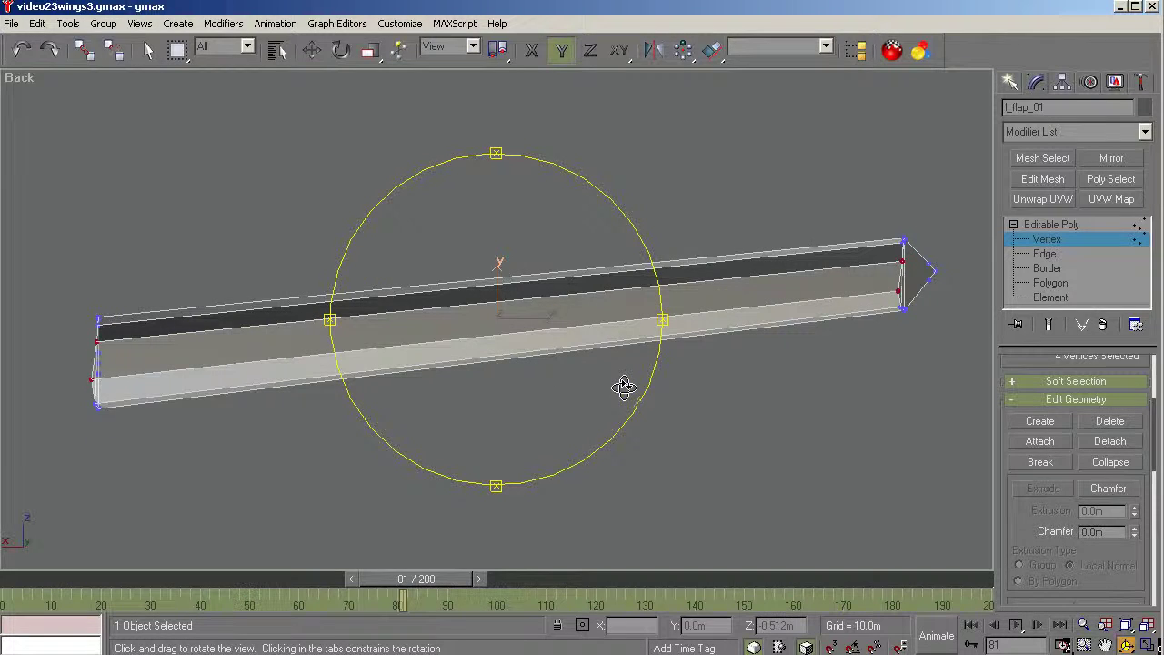
{"action": "left_click_drag", "start_coordinate": [624, 388], "coordinate": [630, 386]}
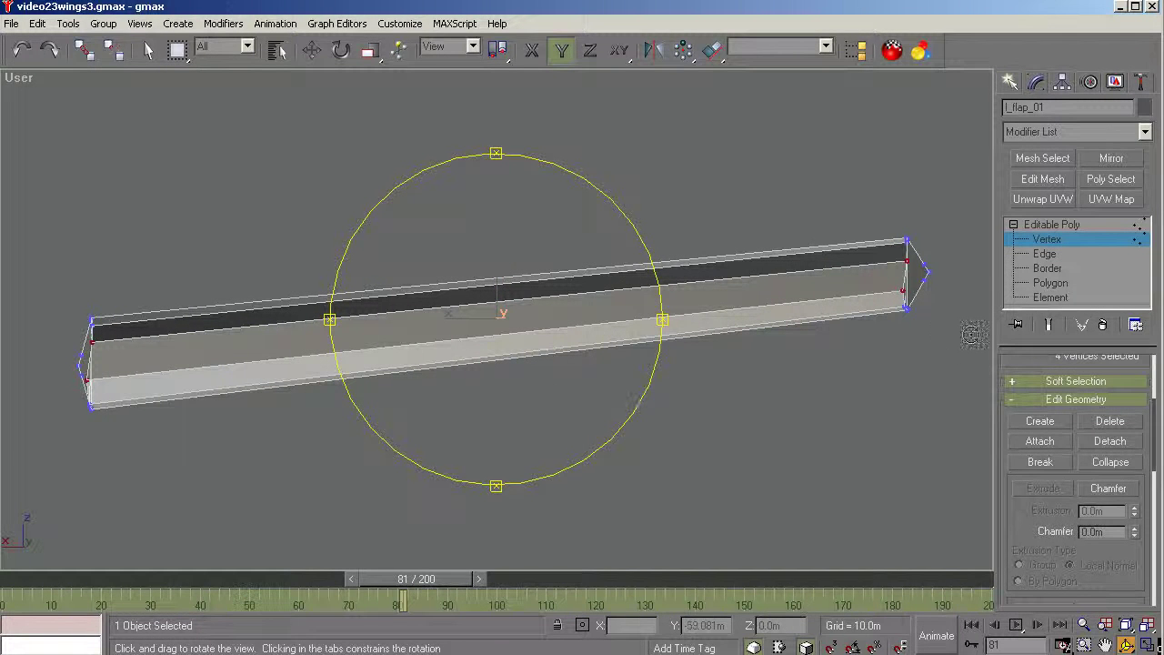
{"action": "scroll", "coordinate": [912, 303], "scroll_direction": "up", "scroll_amount": 3}
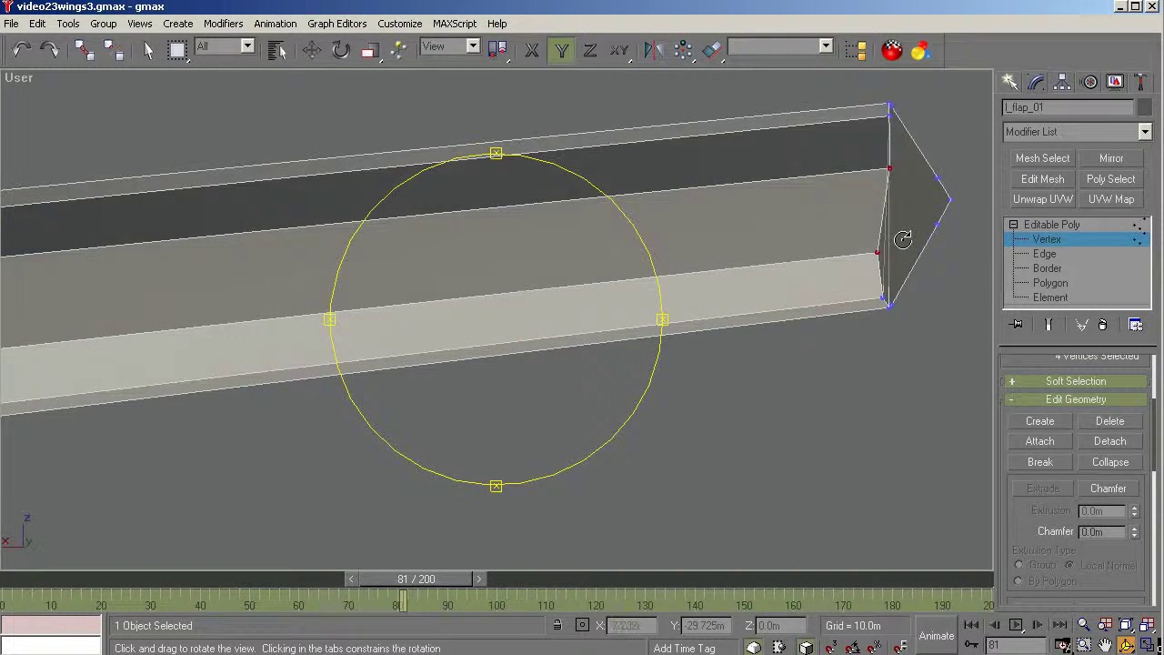
{"action": "scroll", "coordinate": [903, 264], "scroll_direction": "down", "scroll_amount": 3}
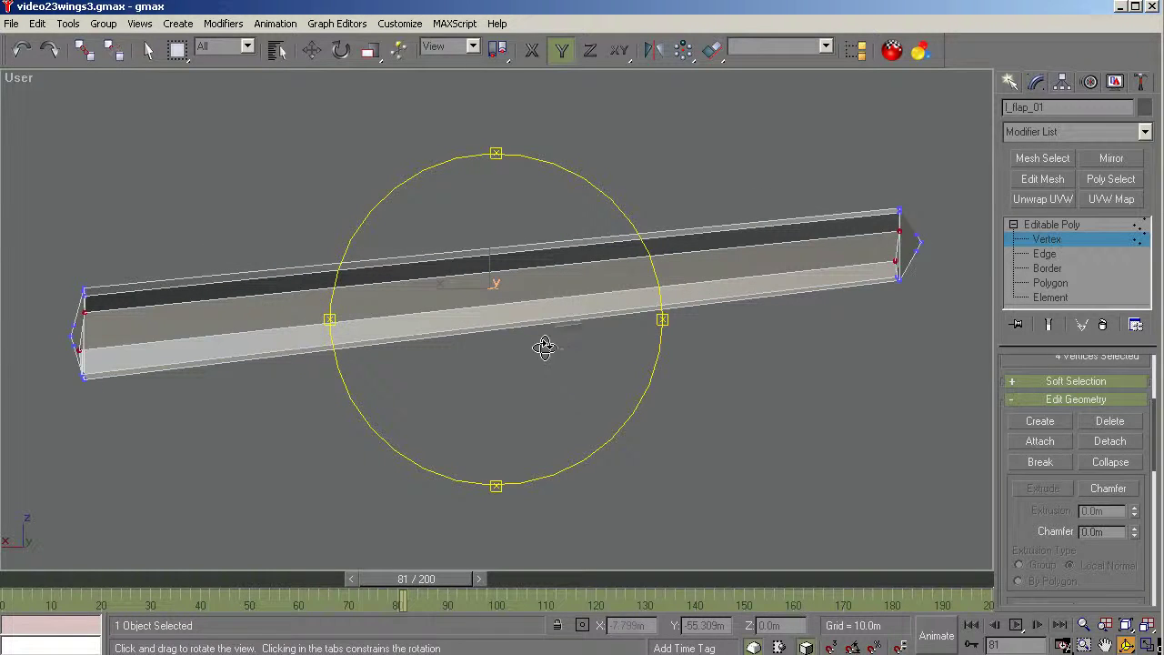
Step: Select the lower leading-edge vertex at each end of the flap and move both about 0.012 m along X
{"action": "key", "text": "w"}
{"action": "left_click", "coordinate": [896, 263]}
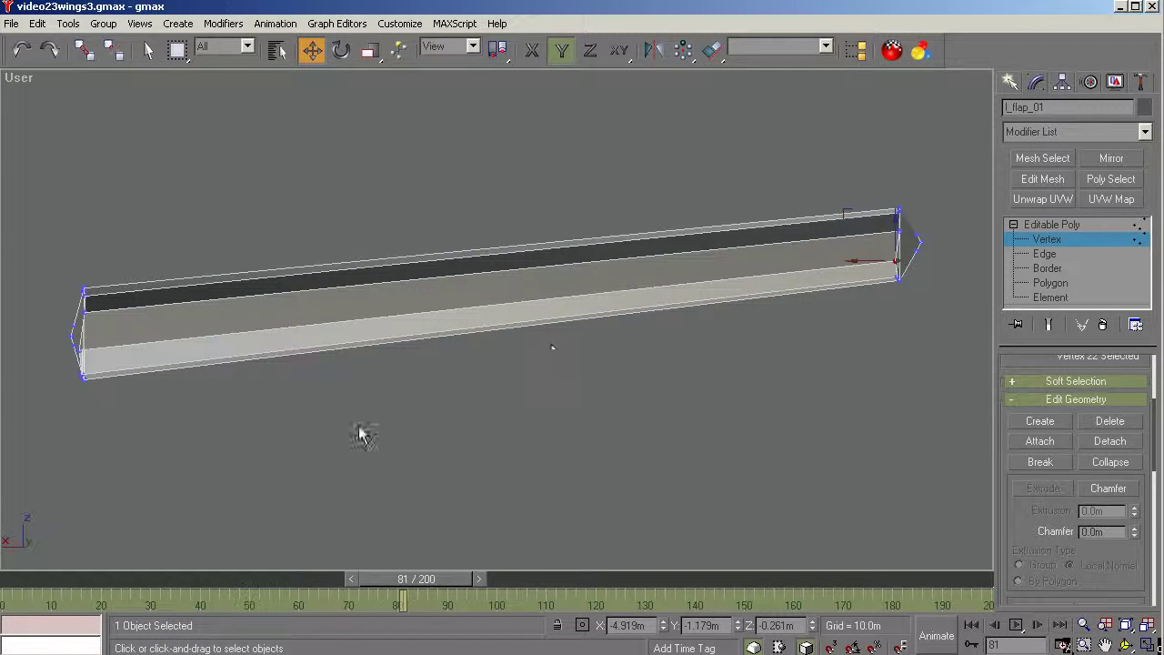
{"action": "scroll", "coordinate": [867, 325], "scroll_direction": "up", "scroll_amount": 3}
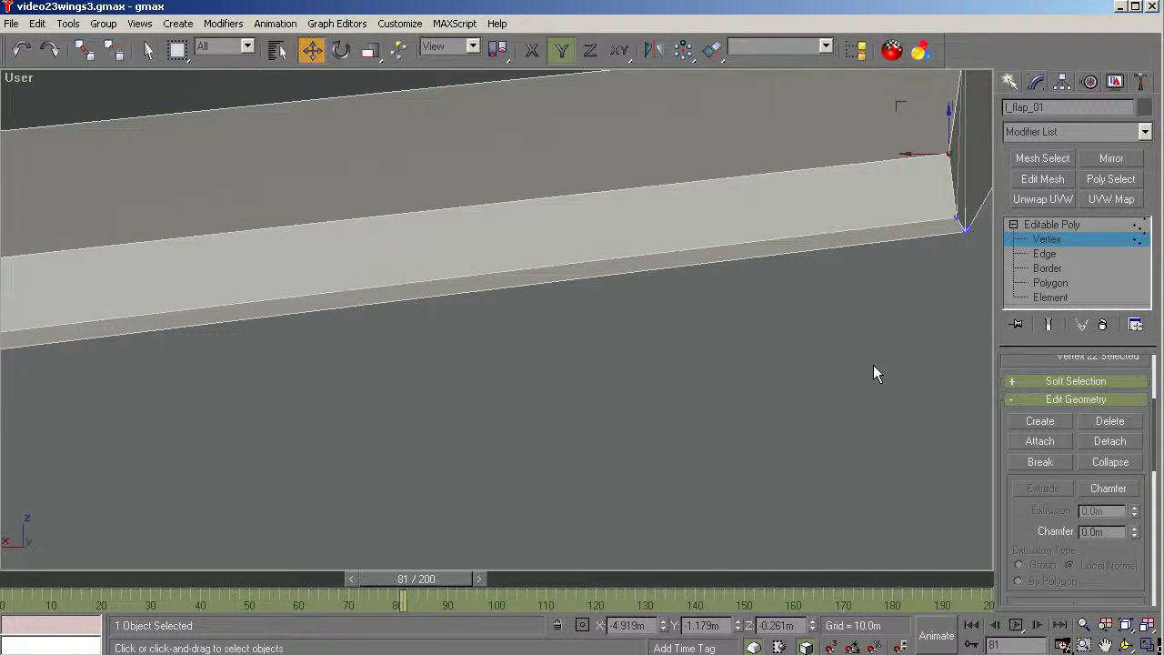
{"action": "scroll", "coordinate": [863, 375], "scroll_direction": "down", "scroll_amount": 3}
{"action": "scroll", "coordinate": [98, 424], "scroll_direction": "up", "scroll_amount": 3}
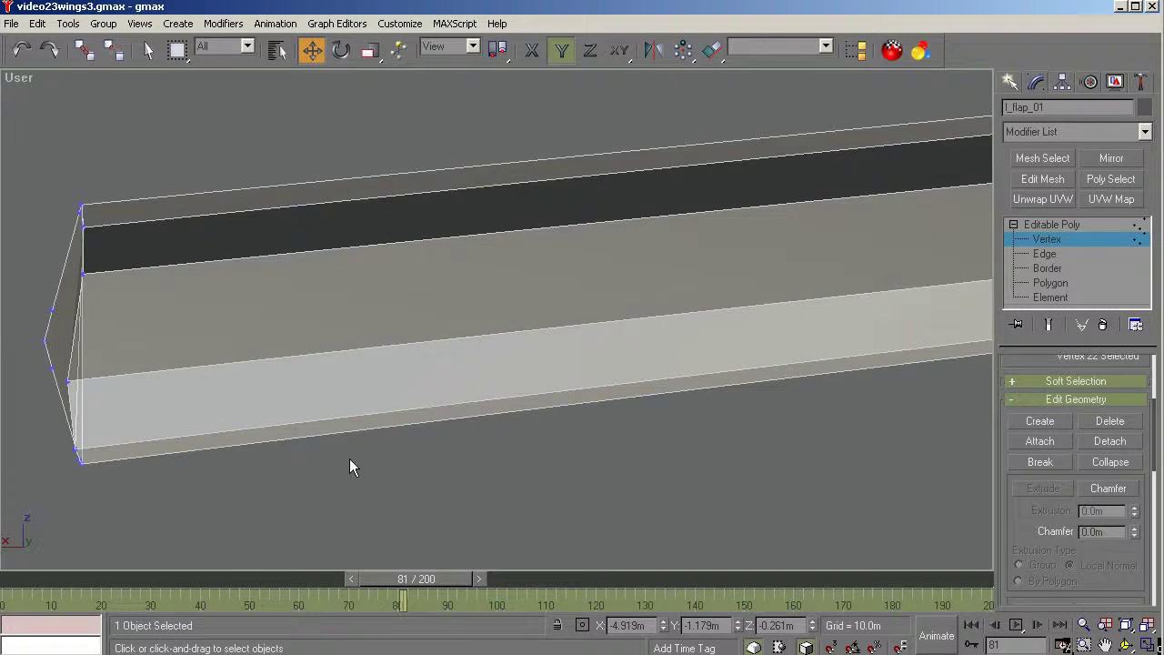
{"action": "scroll", "coordinate": [97, 398], "scroll_direction": "up", "scroll_amount": 4}
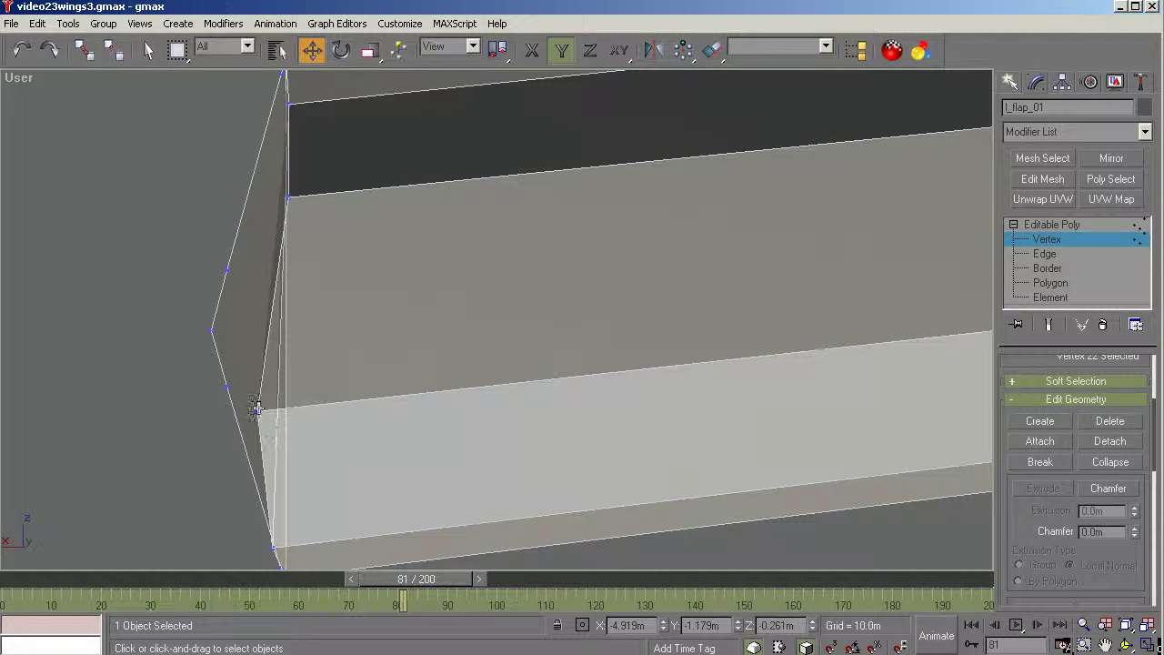
{"action": "left_click", "coordinate": [258, 409], "text": "ctrl"}
{"action": "scroll", "coordinate": [138, 388], "scroll_direction": "down", "scroll_amount": 4}
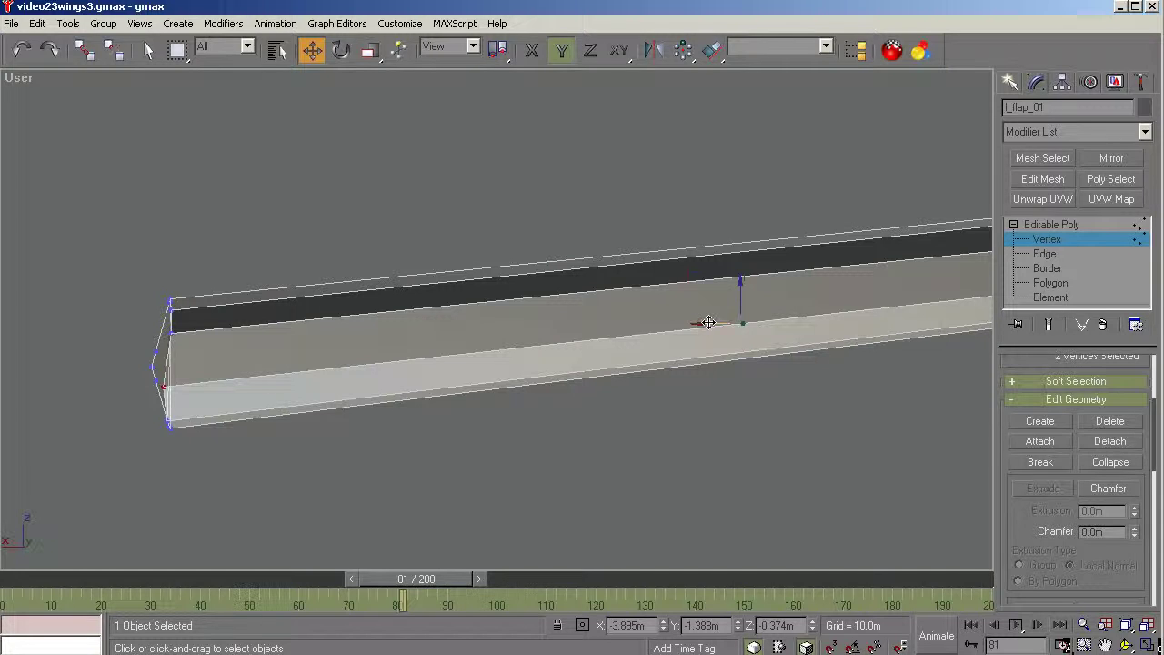
{"action": "key", "text": "F5"}
{"action": "left_click_drag", "start_coordinate": [709, 323], "coordinate": [707, 334]}
Step: Move the lower and upper leading-edge vertices at the flap's other end individually along X, to about -4.926 m and -4.928 m
{"action": "scroll", "coordinate": [153, 438], "scroll_direction": "up", "scroll_amount": 3}
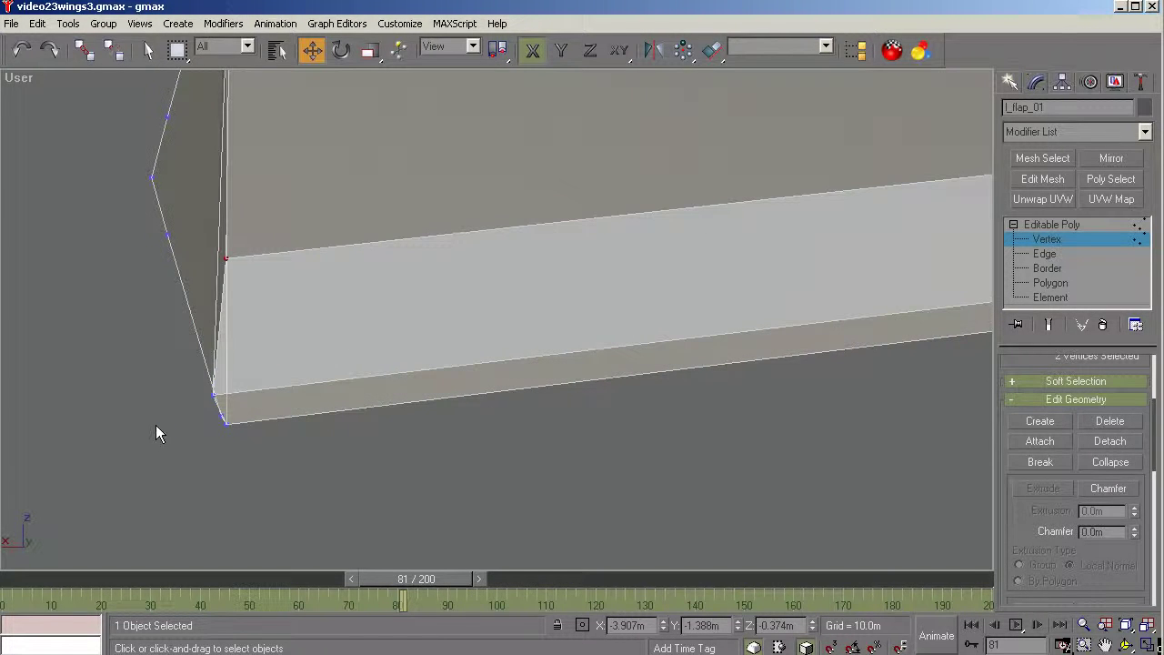
{"action": "left_click", "coordinate": [1126, 643]}
{"action": "left_click_drag", "start_coordinate": [221, 291], "coordinate": [586, 346]}
{"action": "left_click_drag", "start_coordinate": [224, 226], "coordinate": [322, 242]}
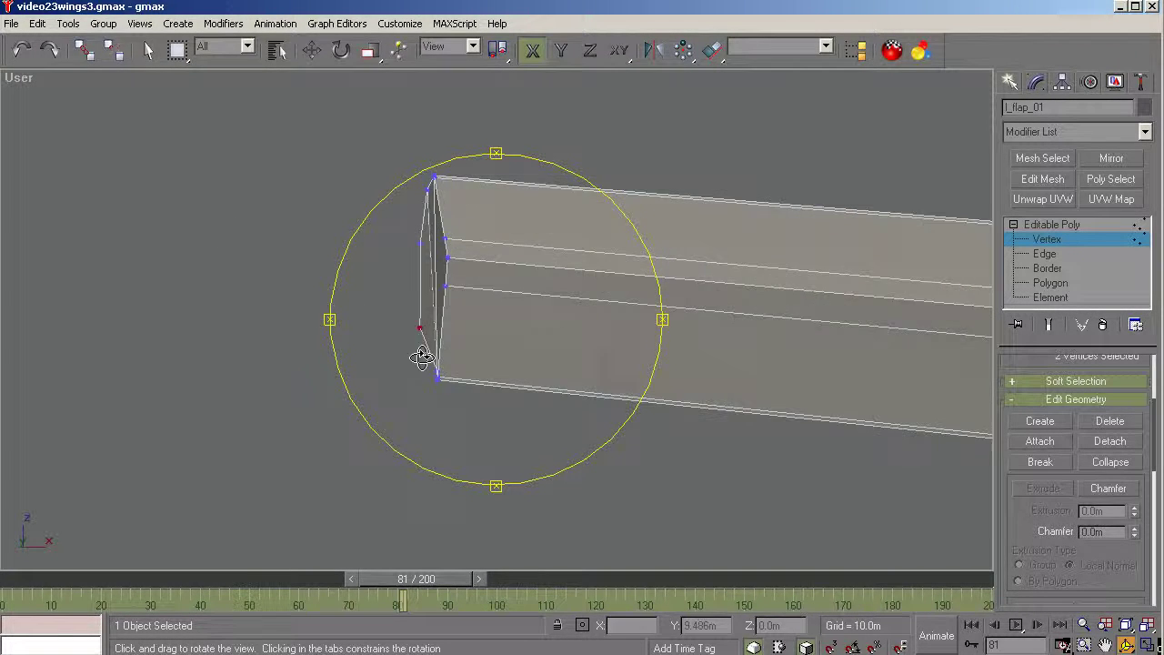
{"action": "left_click_drag", "start_coordinate": [421, 354], "coordinate": [442, 327]}
{"action": "key", "text": "w"}
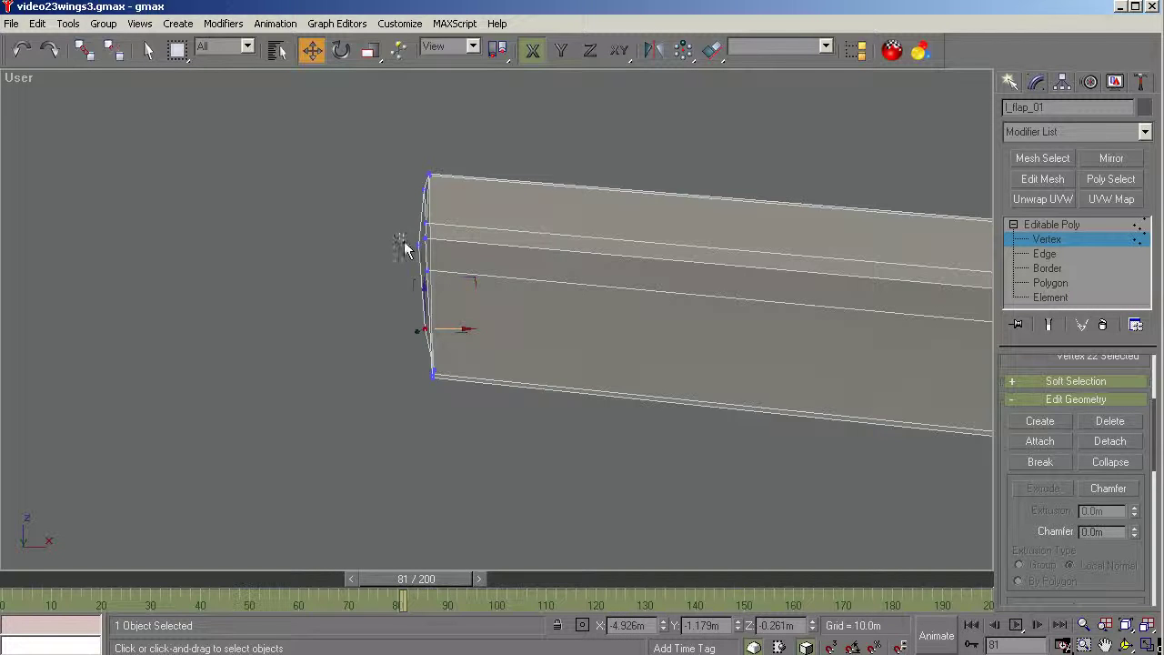
{"action": "left_click_drag", "start_coordinate": [421, 275], "coordinate": [423, 273]}
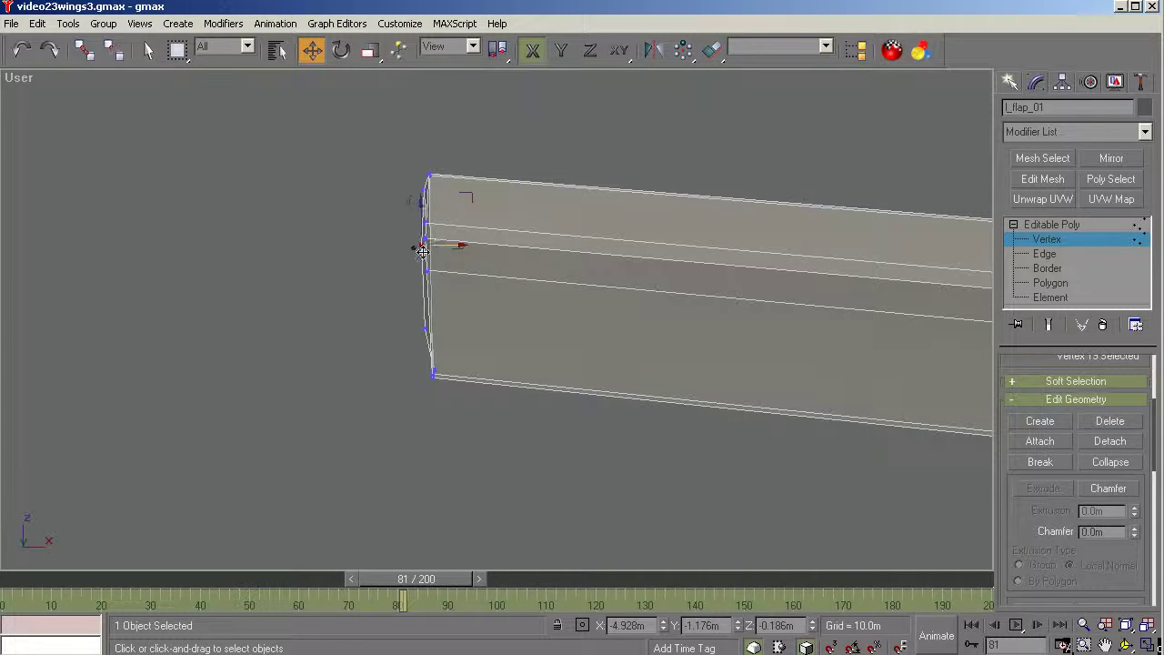
Step: Check the flap's opposite end and overall shape, and select all of its polygons at the Polygon level
{"action": "scroll", "coordinate": [215, 290], "scroll_direction": "down", "scroll_amount": 5}
{"action": "scroll", "coordinate": [956, 309], "scroll_direction": "up", "scroll_amount": 5}
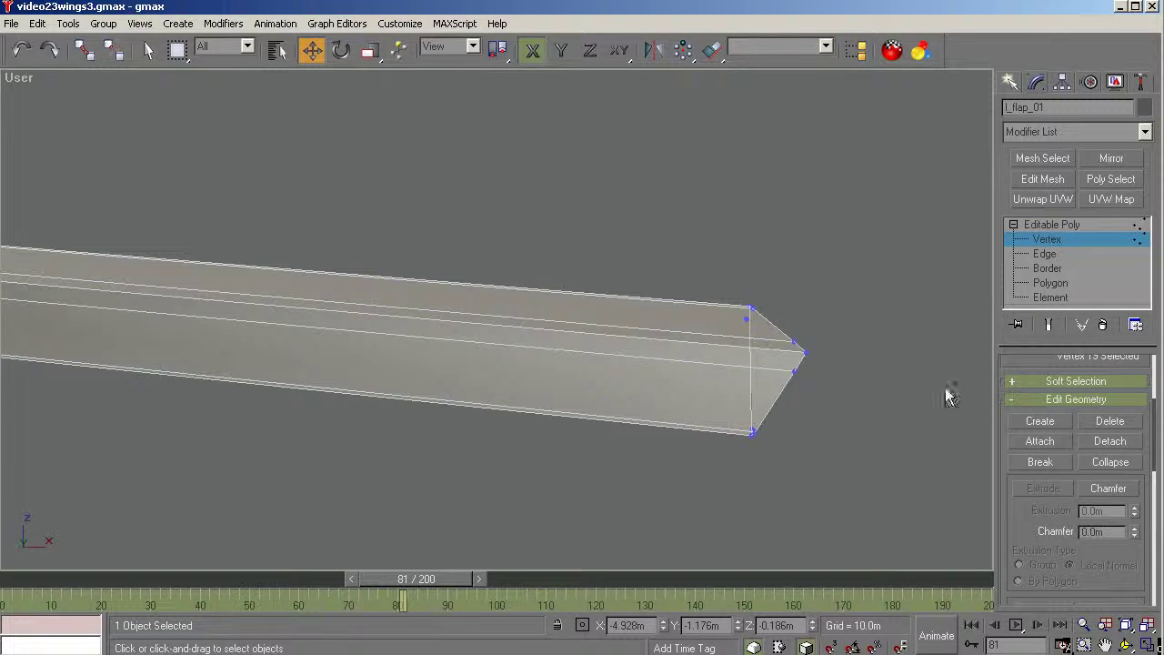
{"action": "left_click", "coordinate": [1128, 644]}
{"action": "left_click_drag", "start_coordinate": [470, 340], "coordinate": [482, 302]}
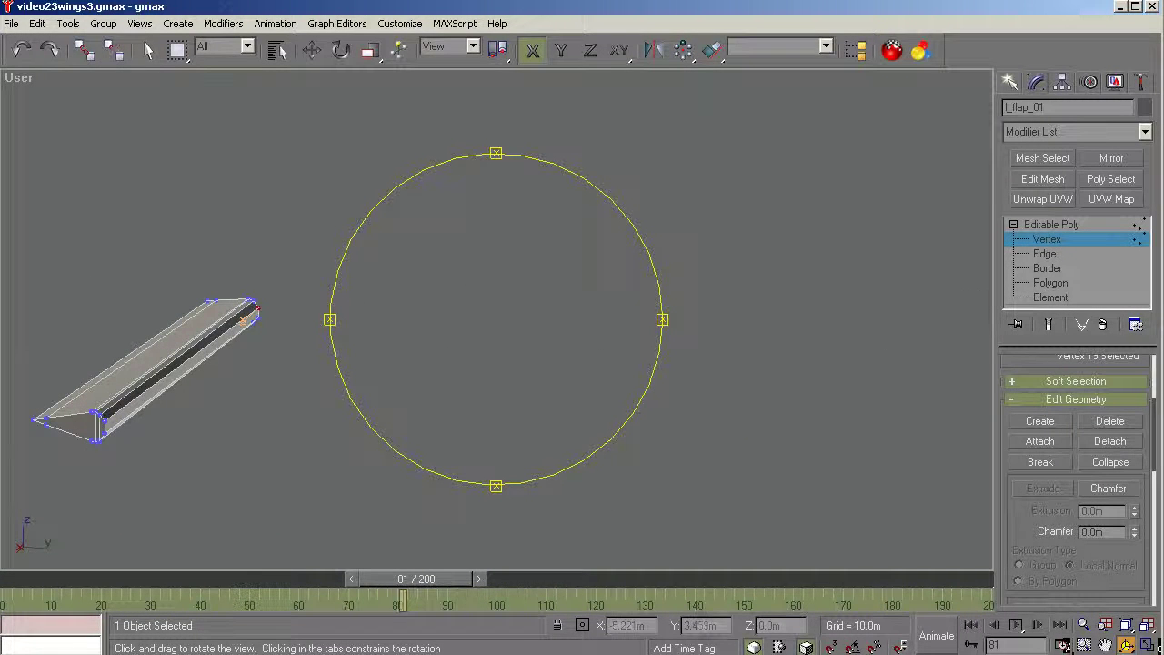
{"action": "left_click", "coordinate": [1059, 286]}
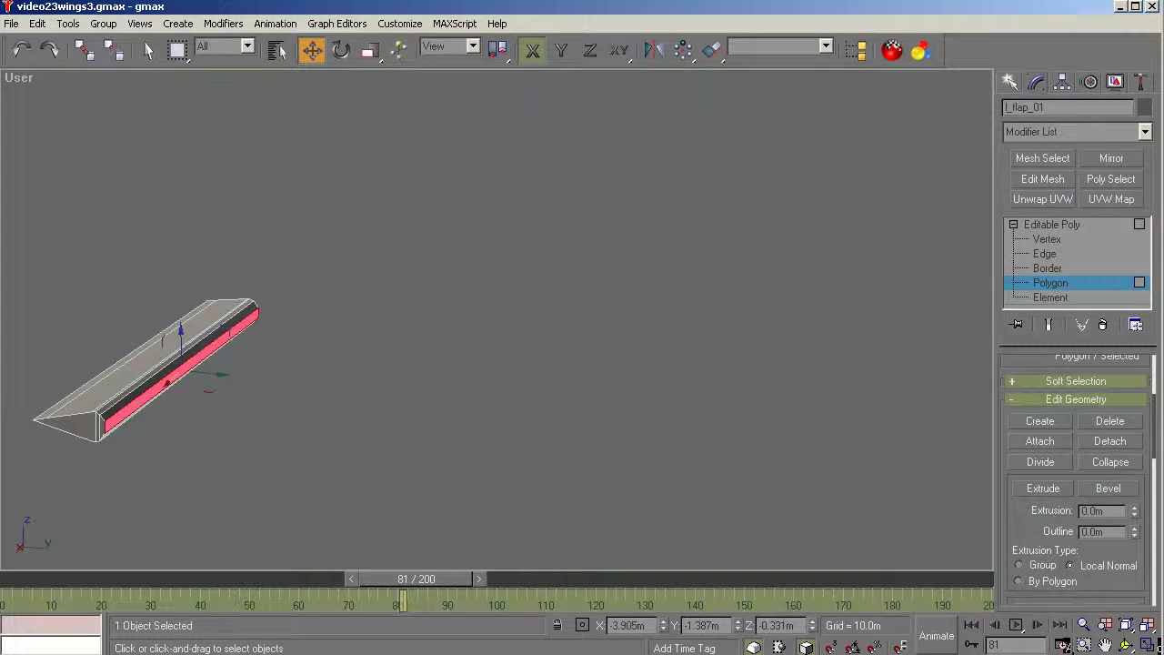
{"action": "left_click", "coordinate": [35, 24]}
{"action": "left_click", "coordinate": [61, 158]}
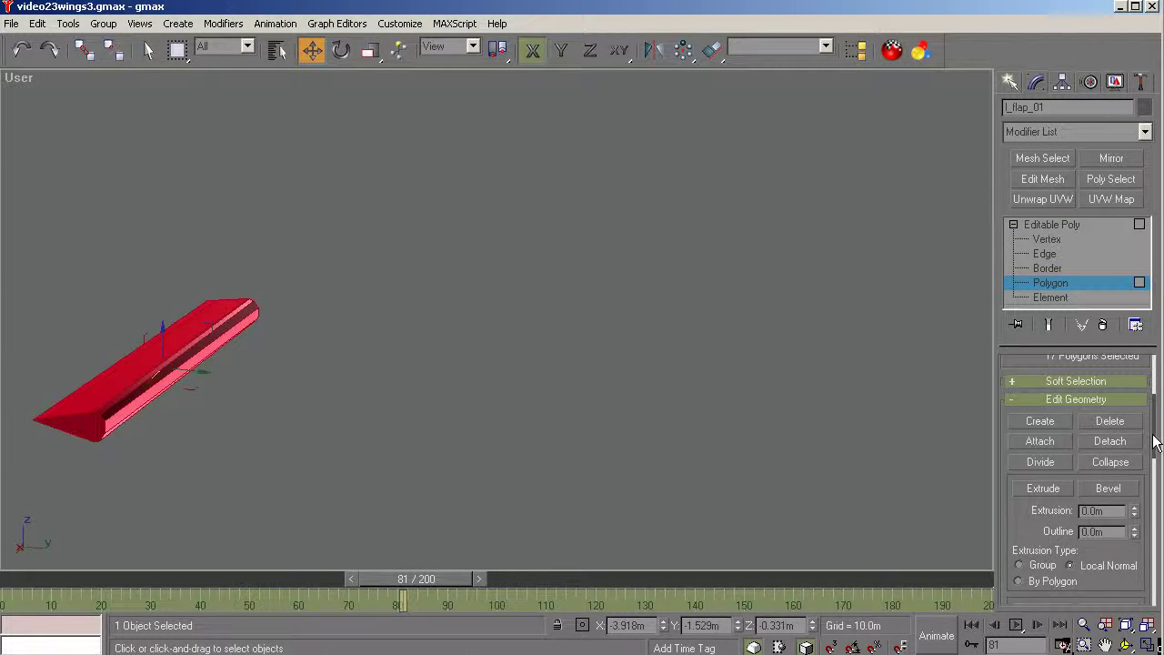
Step: Auto Smooth all the flap's selected polygons with a threshold of 45, check the shading and return to object level
{"action": "left_click_drag", "start_coordinate": [1155, 443], "coordinate": [1158, 591]}
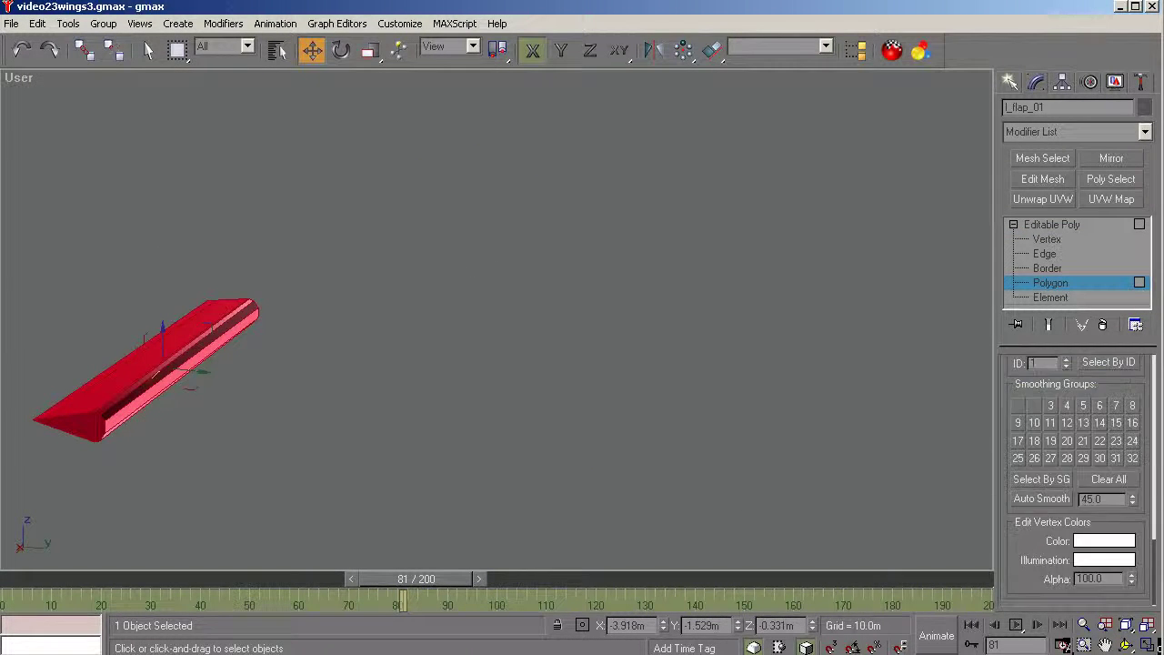
{"action": "left_click", "coordinate": [1042, 498]}
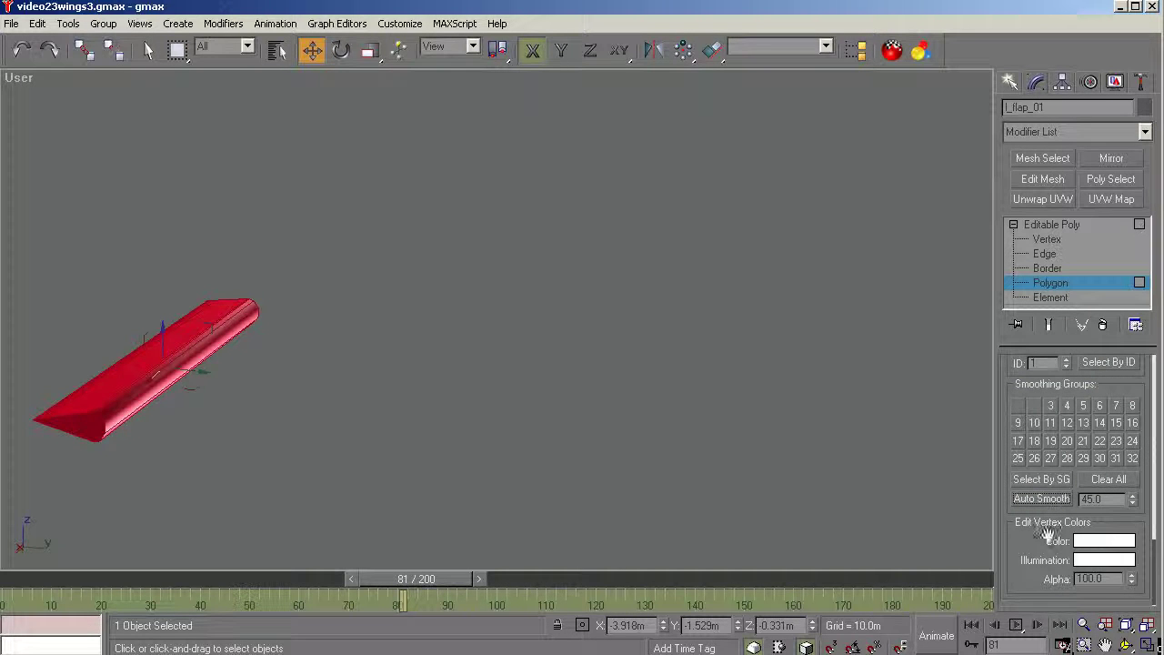
{"action": "left_click", "coordinate": [1128, 643]}
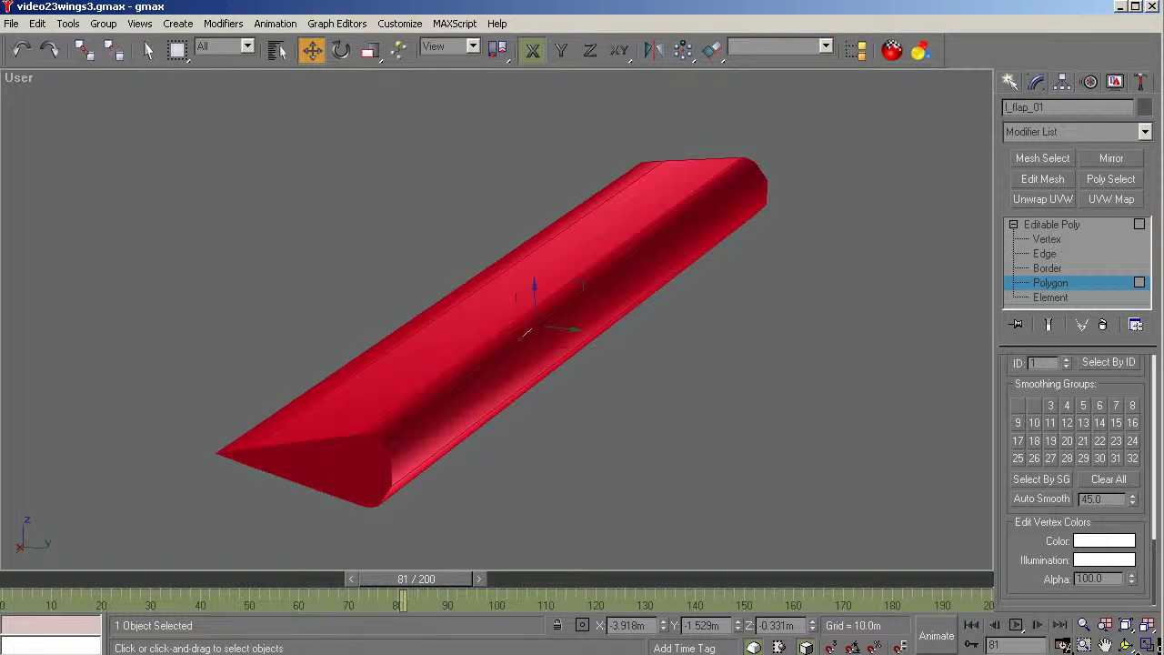
{"action": "left_click", "coordinate": [1128, 643]}
{"action": "left_click_drag", "start_coordinate": [501, 385], "coordinate": [816, 365]}
{"action": "left_click", "coordinate": [1066, 229]}
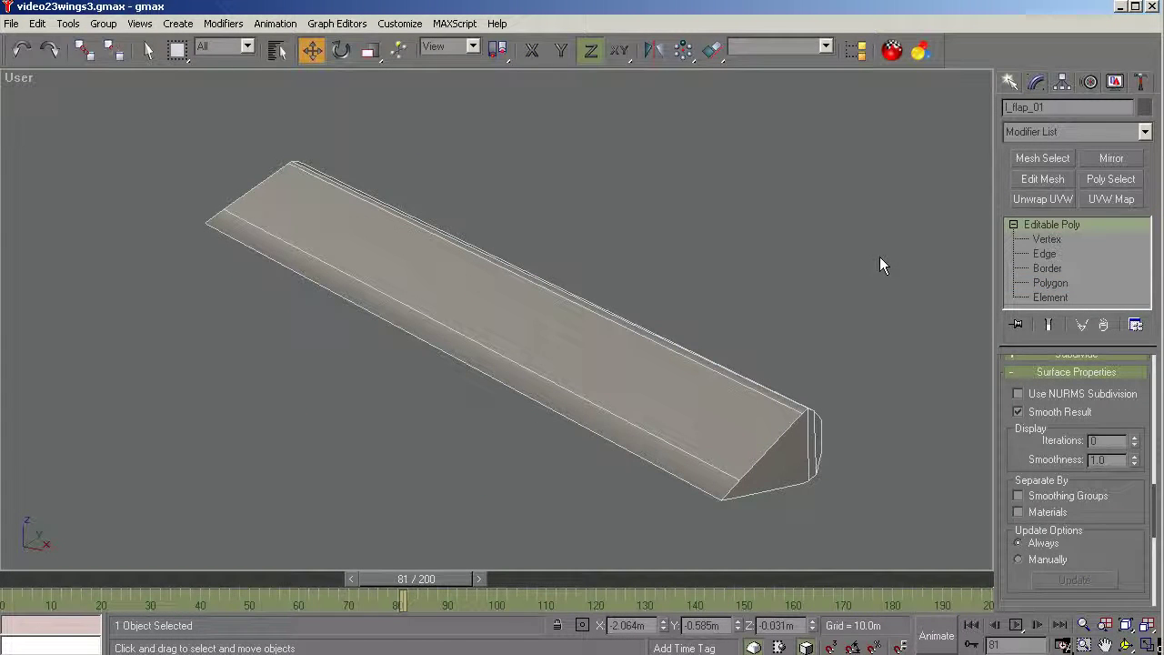
Step: Unhide the wing-L object by name, listing the hidden objects without their subtree
{"action": "left_click", "coordinate": [1116, 82]}
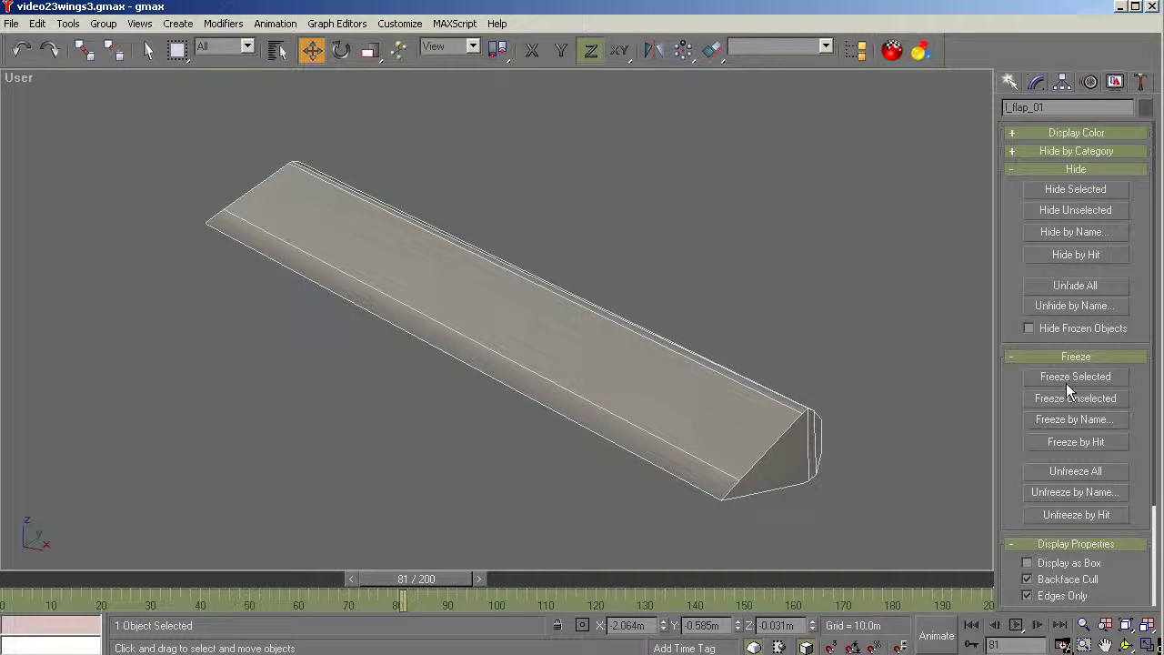
{"action": "left_click", "coordinate": [1075, 306]}
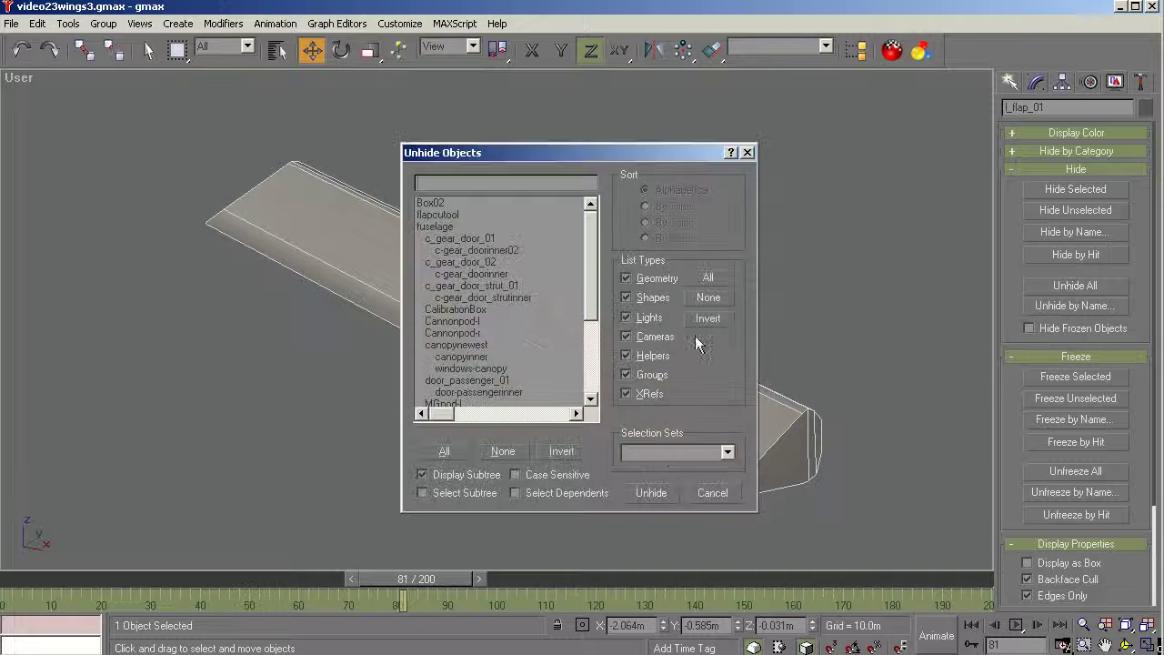
{"action": "left_click", "coordinate": [450, 476]}
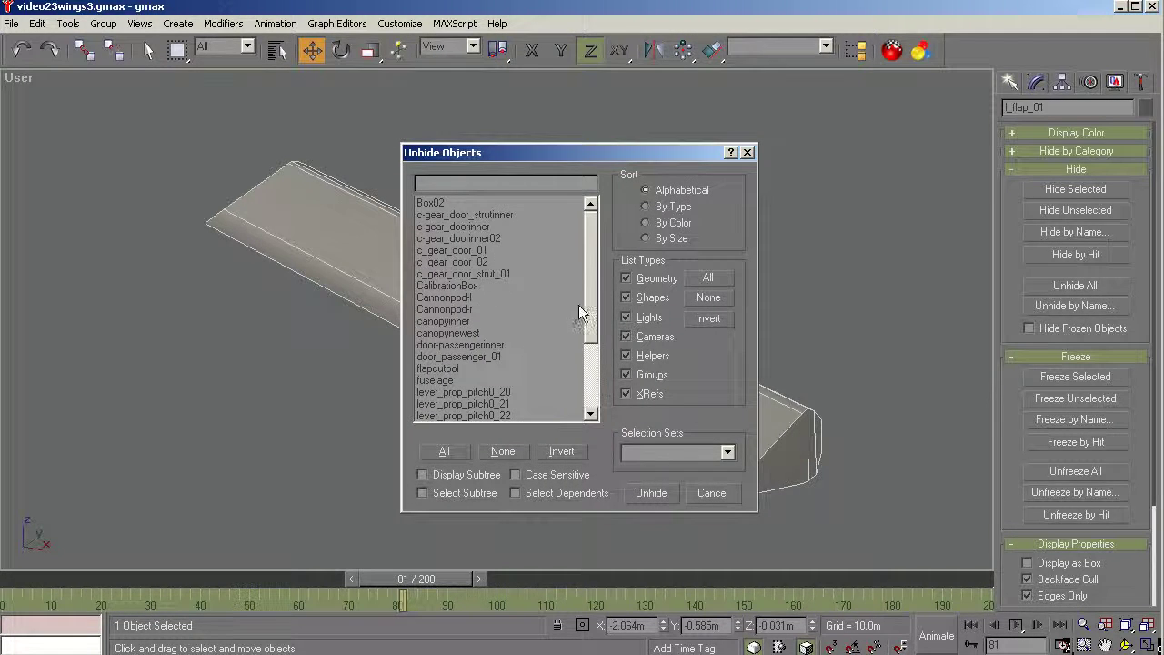
{"action": "scroll", "coordinate": [593, 311], "scroll_direction": "down", "scroll_amount": 3}
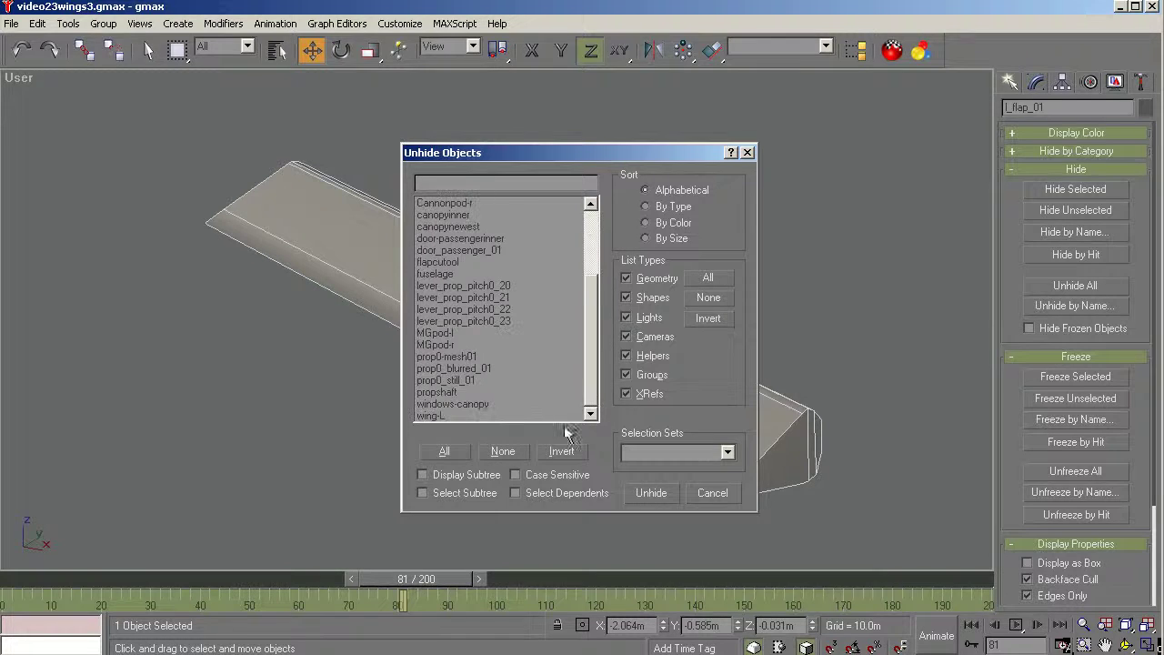
{"action": "left_click", "coordinate": [435, 415]}
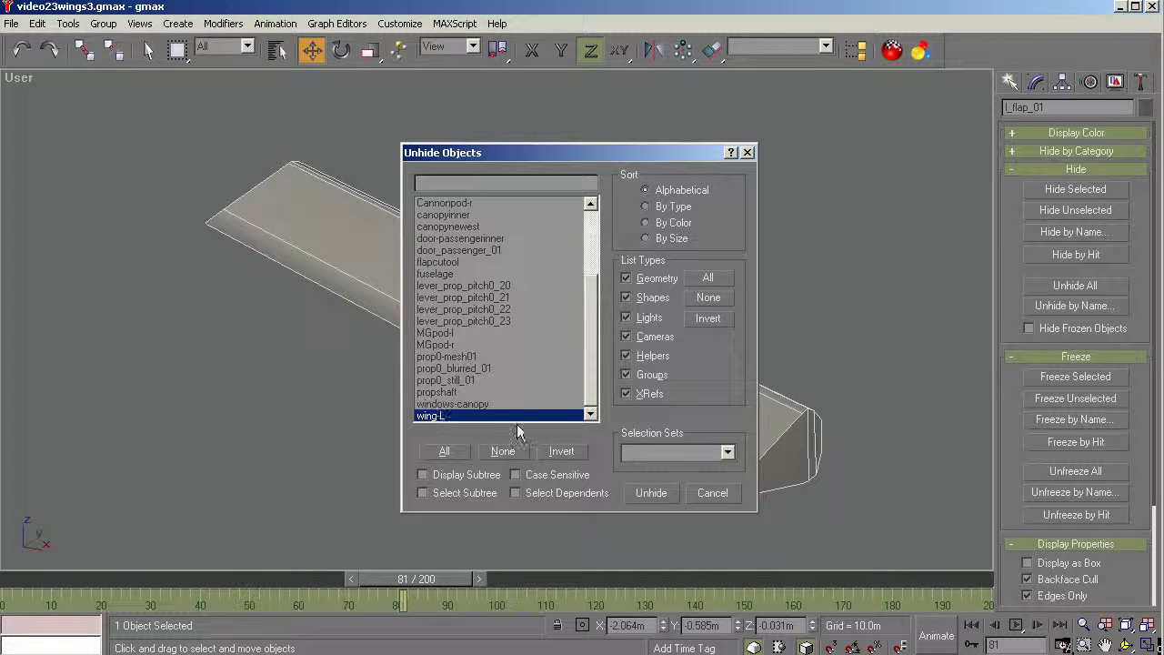
{"action": "left_click", "coordinate": [650, 492]}
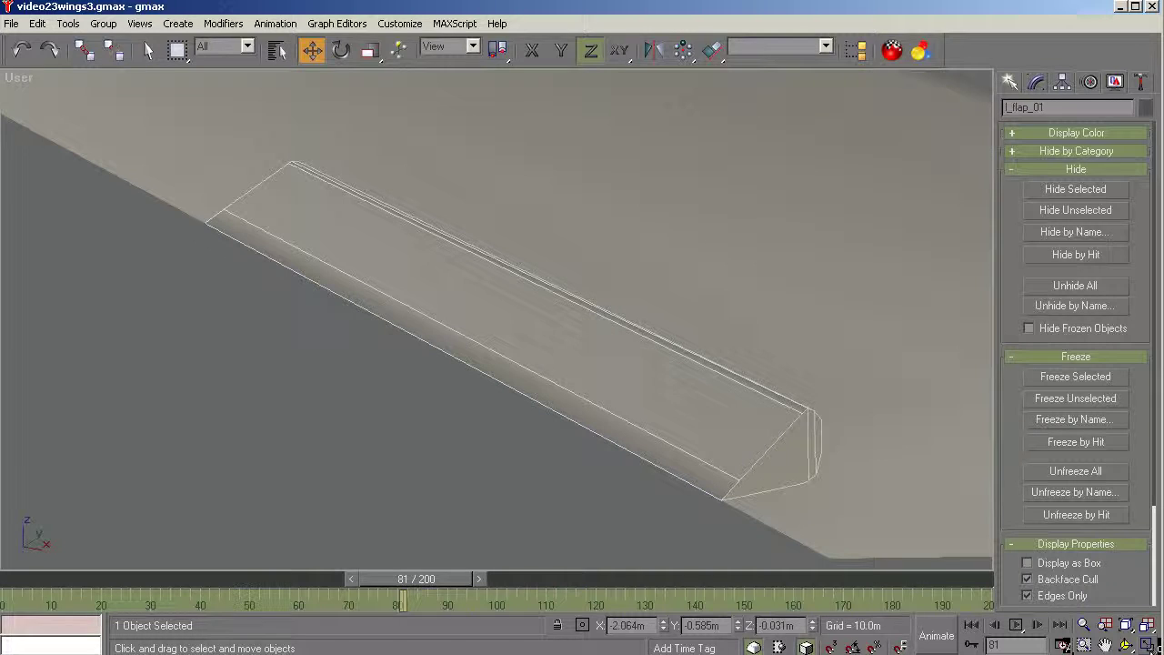
Step: Turn off See-Through display for wing-L and for the flap l_flap_01
{"action": "left_click", "coordinate": [1126, 644]}
{"action": "left_click_drag", "start_coordinate": [364, 338], "coordinate": [528, 343]}
{"action": "right_click", "coordinate": [640, 405]}
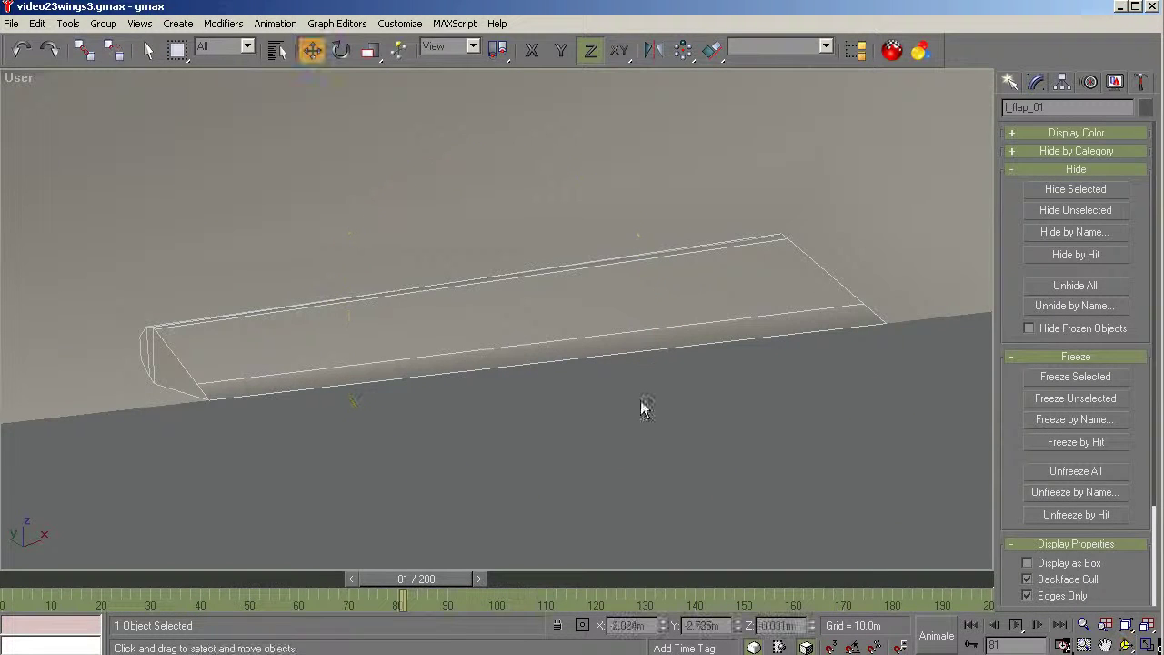
{"action": "left_click", "coordinate": [853, 205]}
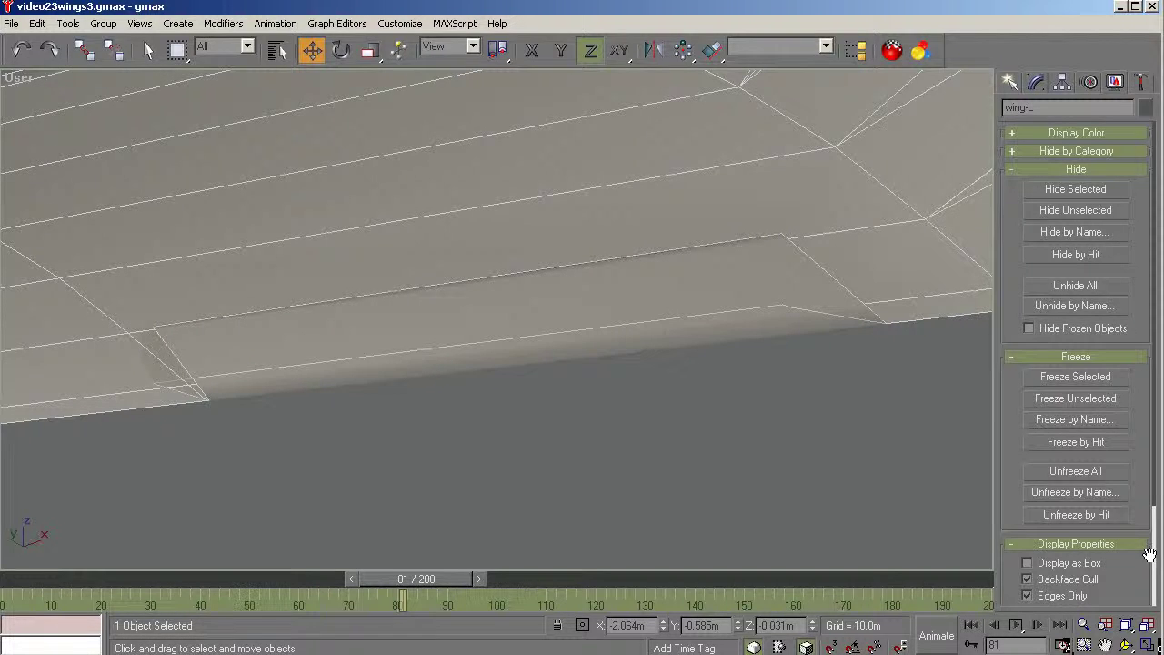
{"action": "scroll", "coordinate": [1153, 559], "scroll_direction": "down", "scroll_amount": 3}
{"action": "left_click", "coordinate": [1048, 522]}
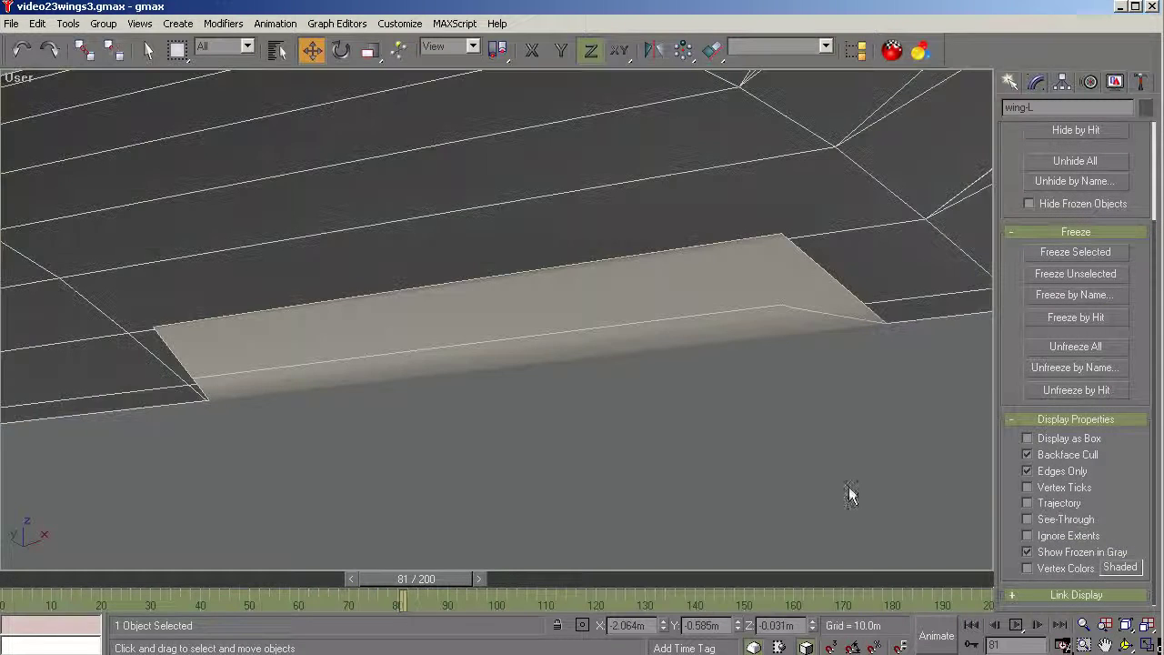
{"action": "left_click", "coordinate": [581, 453]}
{"action": "left_click", "coordinate": [553, 352]}
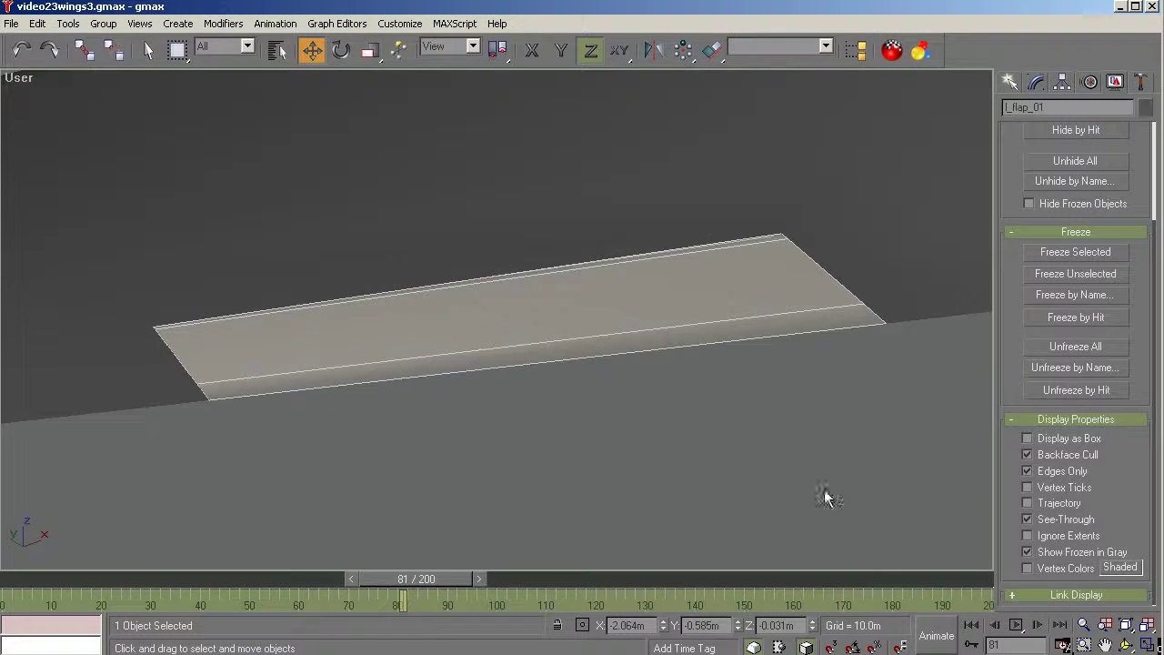
{"action": "left_click", "coordinate": [1027, 519]}
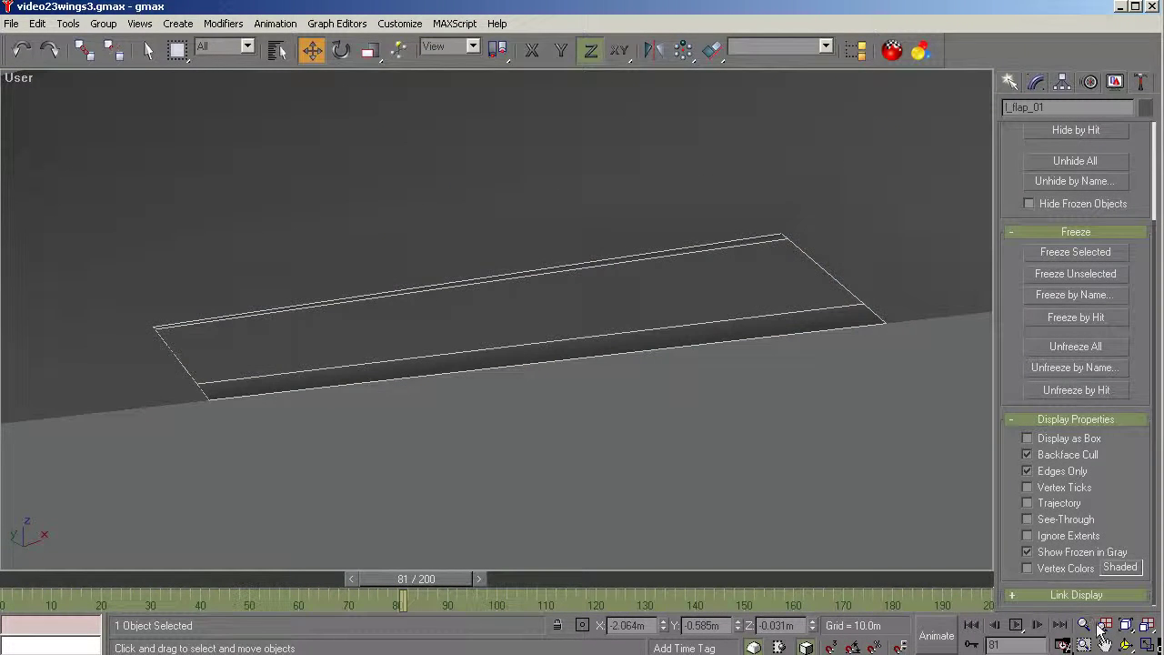
Step: Examine how the flap fits into the wing cutout from several angles, including its edges above and below, and clear the selection
{"action": "left_click", "coordinate": [1128, 644]}
{"action": "left_click_drag", "start_coordinate": [551, 374], "coordinate": [481, 442]}
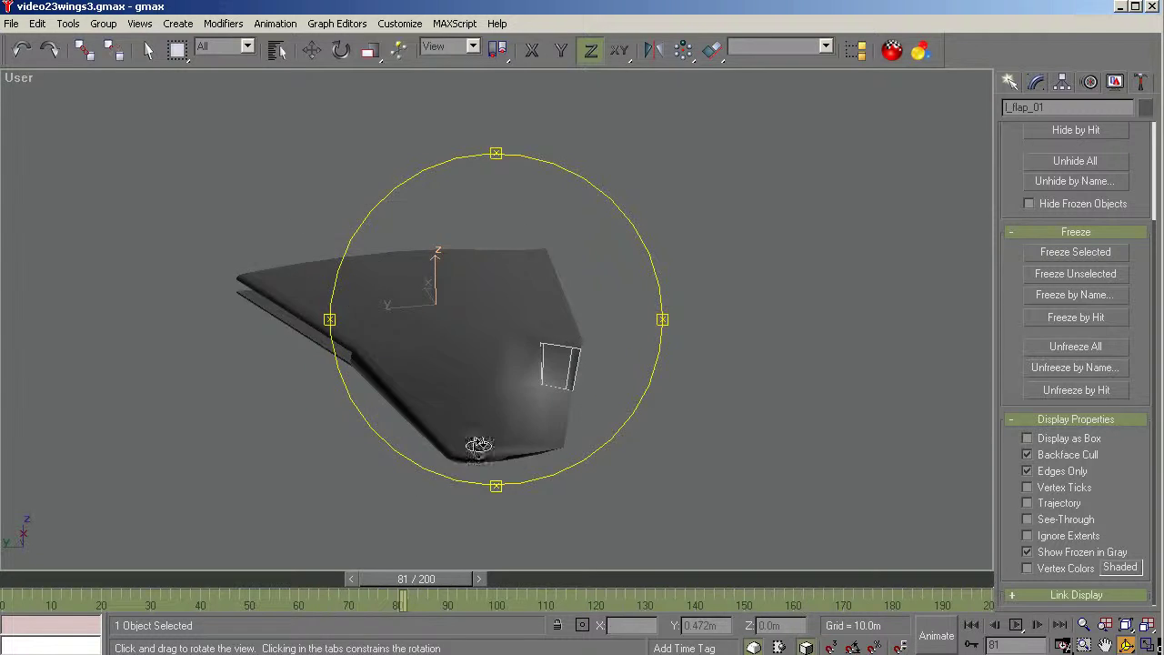
{"action": "scroll", "coordinate": [508, 405], "scroll_direction": "up", "scroll_amount": 3}
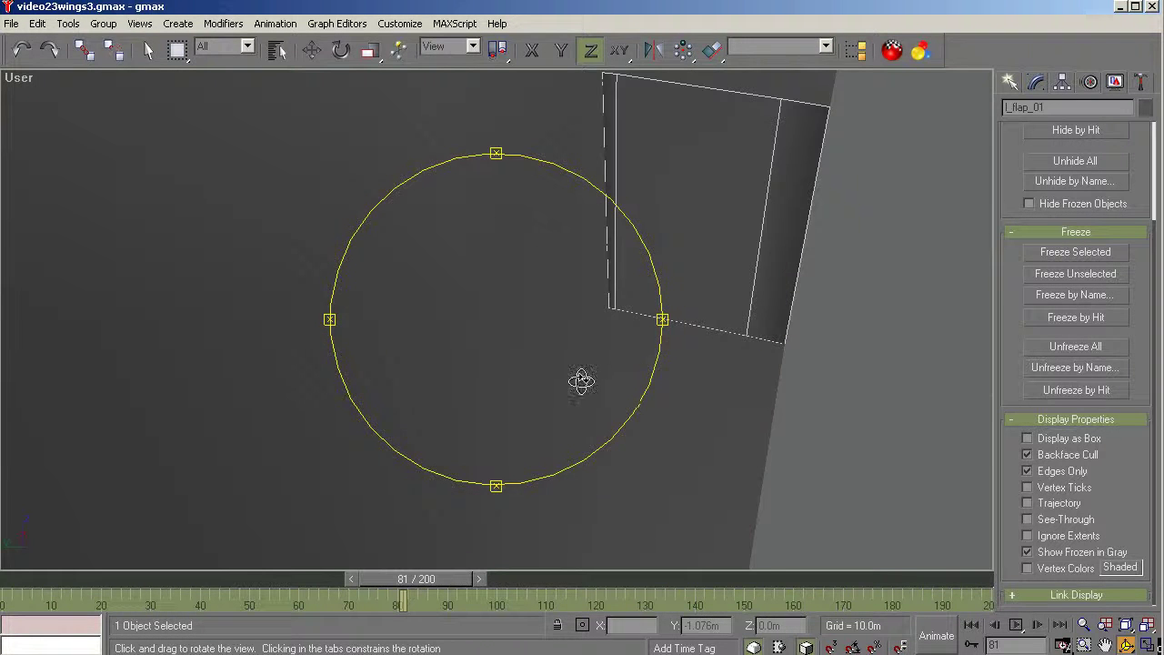
{"action": "mouse_move", "coordinate": [579, 382]}
{"action": "left_mouse_down"}
{"action": "mouse_move", "coordinate": [587, 355]}
{"action": "mouse_move", "coordinate": [579, 361]}
{"action": "left_mouse_up"}
{"action": "left_click_drag", "start_coordinate": [660, 140], "coordinate": [633, 149]}
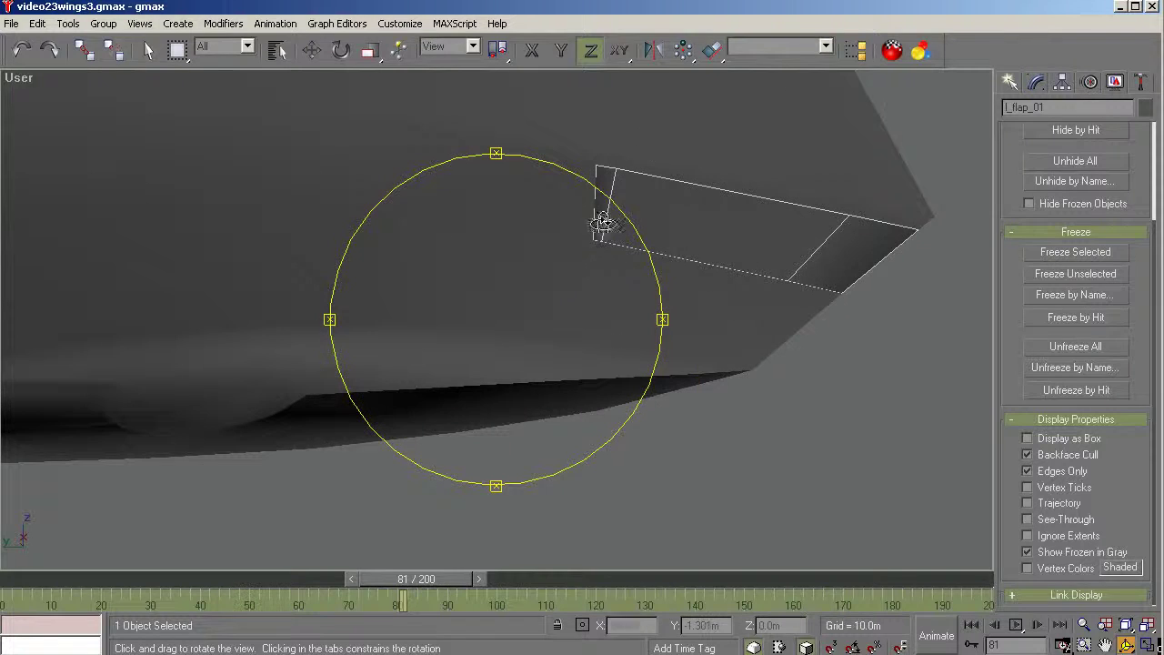
{"action": "left_click_drag", "start_coordinate": [603, 221], "coordinate": [587, 232]}
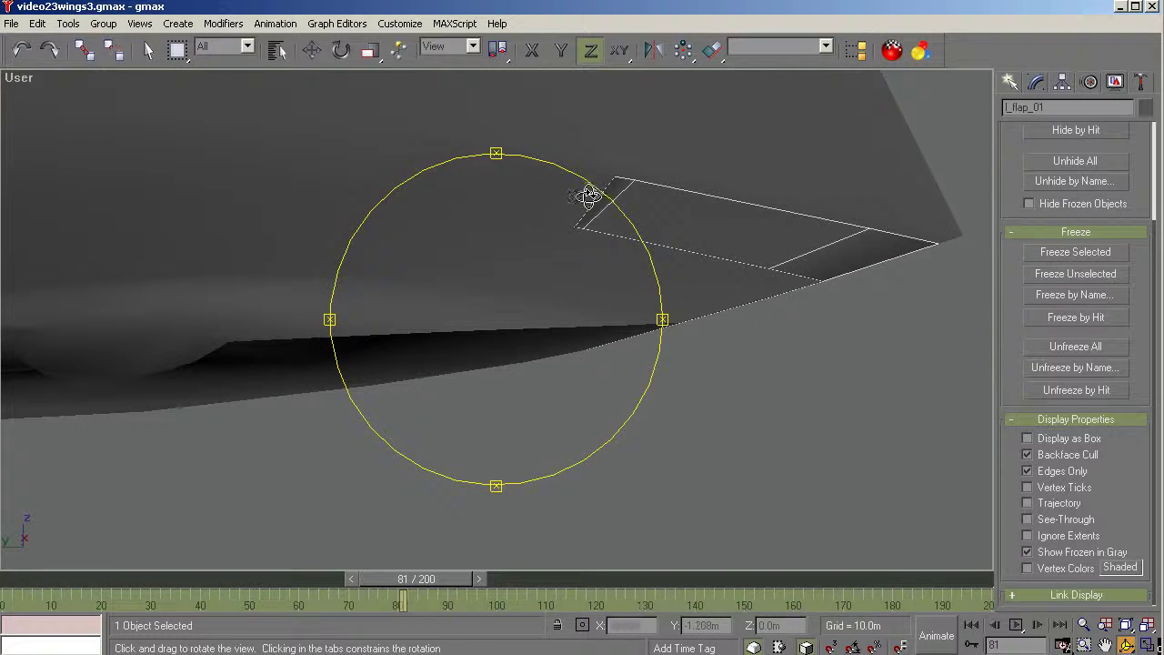
{"action": "mouse_move", "coordinate": [554, 252]}
{"action": "left_mouse_down"}
{"action": "mouse_move", "coordinate": [558, 261]}
{"action": "mouse_move", "coordinate": [553, 251]}
{"action": "left_mouse_up"}
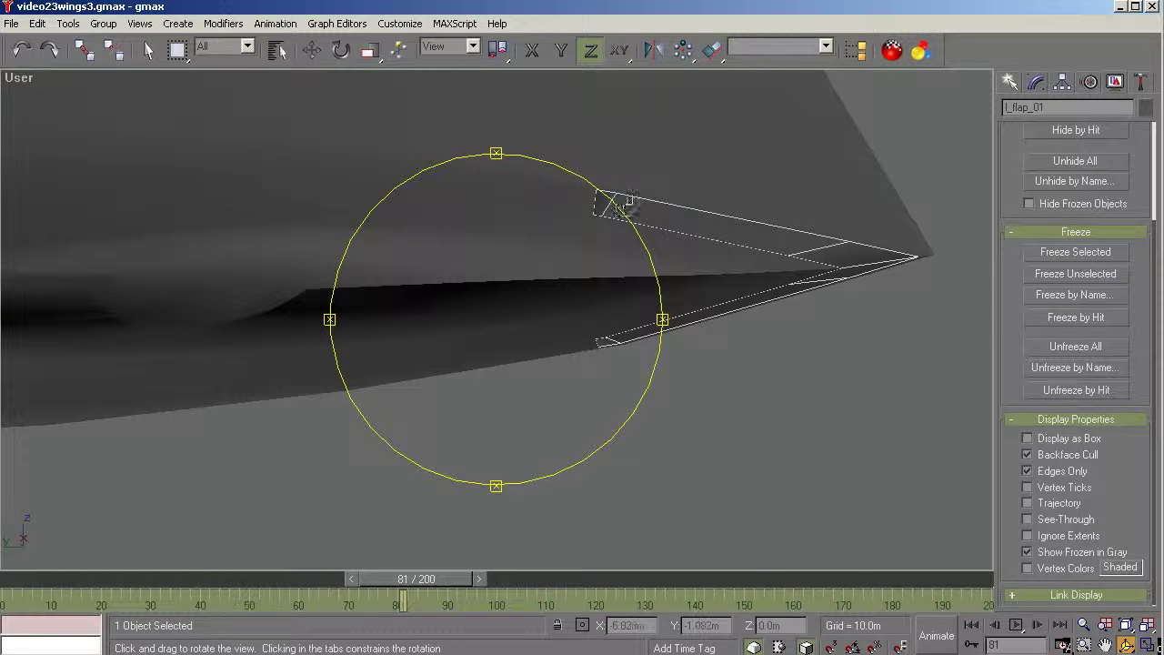
{"action": "mouse_move", "coordinate": [561, 231]}
{"action": "left_mouse_down"}
{"action": "mouse_move", "coordinate": [554, 239]}
{"action": "mouse_move", "coordinate": [569, 224]}
{"action": "mouse_move", "coordinate": [567, 234]}
{"action": "mouse_move", "coordinate": [561, 188]}
{"action": "mouse_move", "coordinate": [583, 219]}
{"action": "mouse_move", "coordinate": [587, 208]}
{"action": "left_mouse_up"}
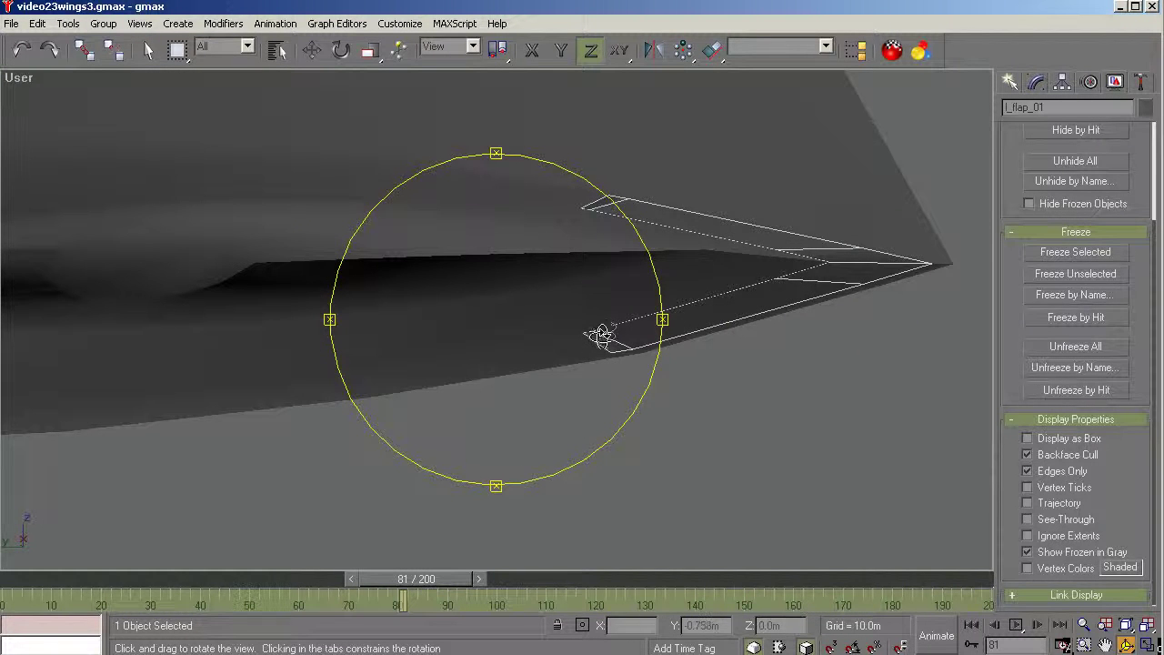
{"action": "left_click_drag", "start_coordinate": [579, 317], "coordinate": [537, 333]}
{"action": "key", "text": "w"}
{"action": "left_click", "coordinate": [719, 480]}
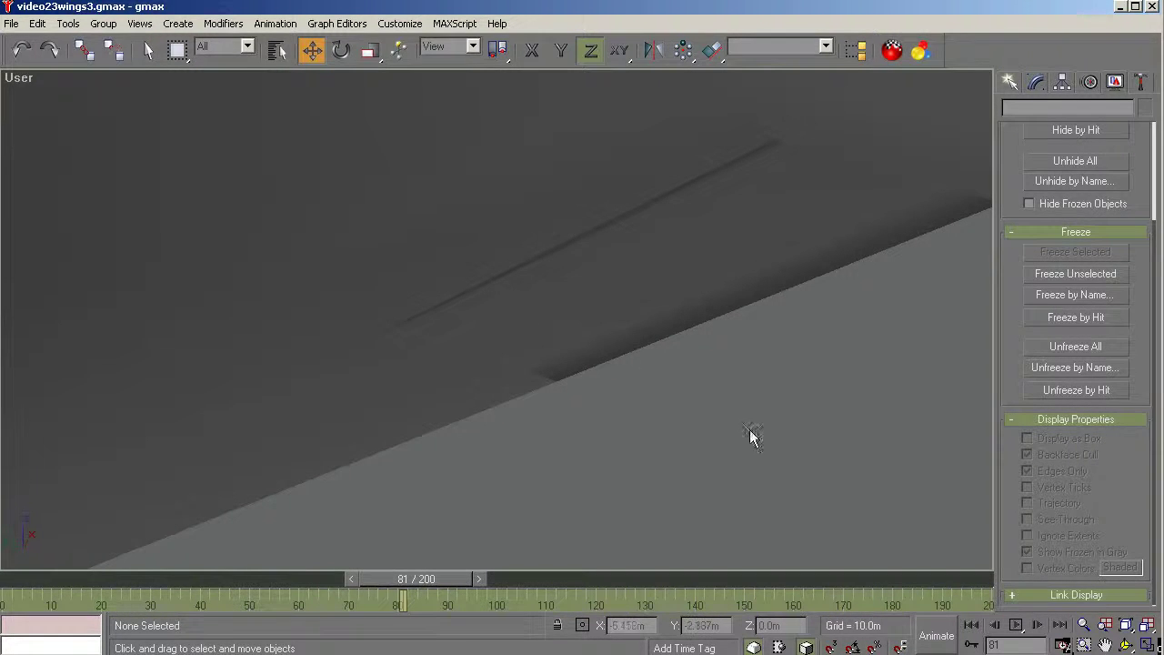
Step: Select the finished flap in the wing cutout and hide it
{"action": "scroll", "coordinate": [619, 428], "scroll_direction": "down", "scroll_amount": 2}
{"action": "left_click", "coordinate": [582, 356]}
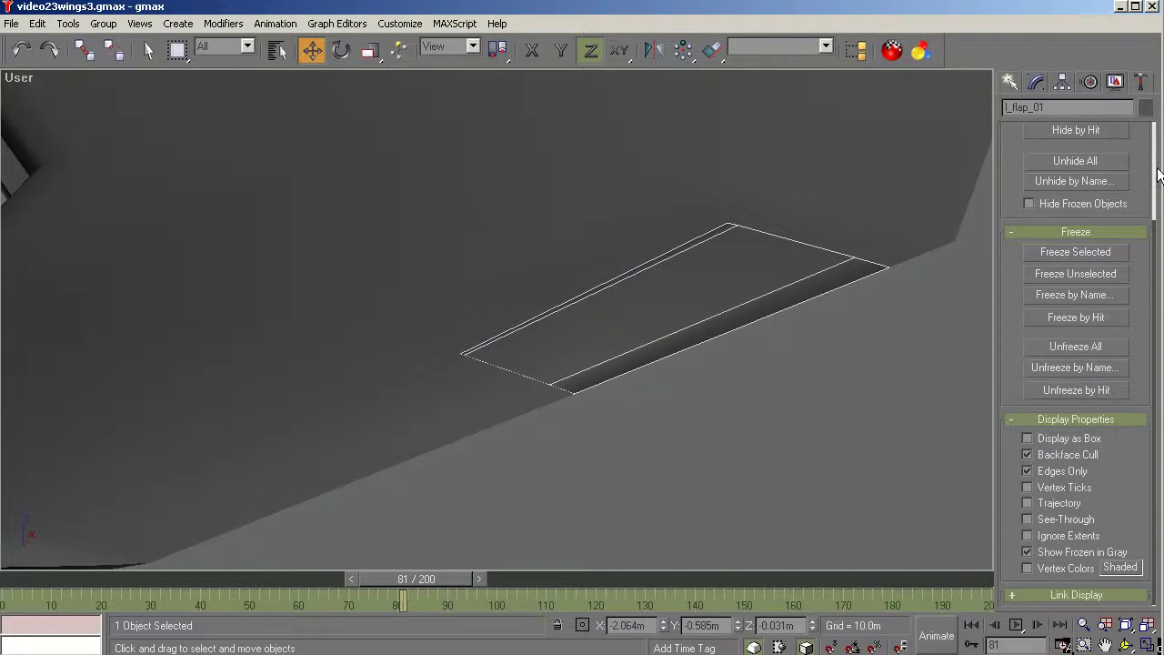
{"action": "scroll", "coordinate": [1160, 176], "scroll_direction": "up", "scroll_amount": 3}
{"action": "left_click", "coordinate": [1064, 193]}
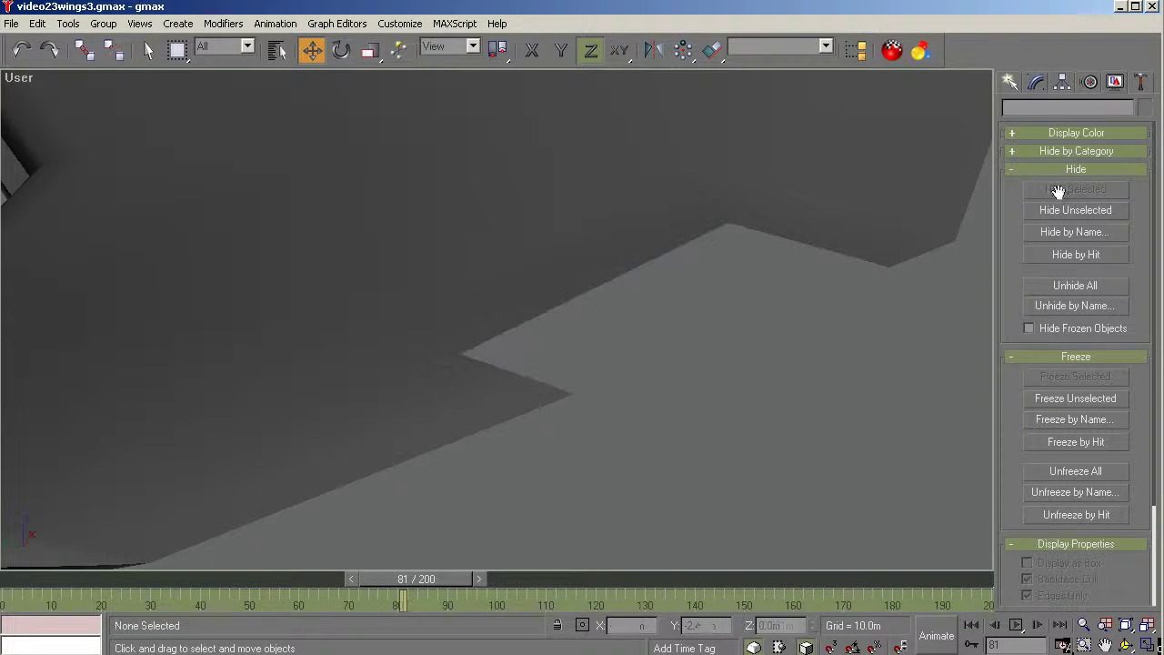
Step: Select wing-L, frame it in the Top view and turn on its See-Through display
{"action": "left_click_drag", "start_coordinate": [635, 373], "coordinate": [518, 436]}
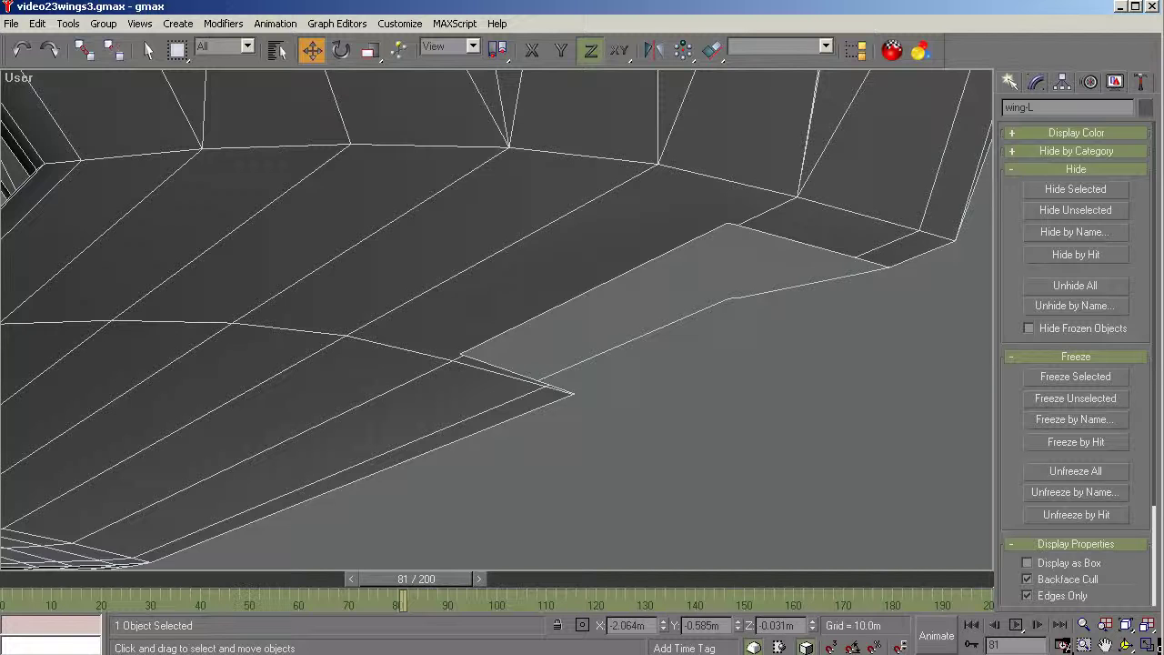
{"action": "key", "text": "t"}
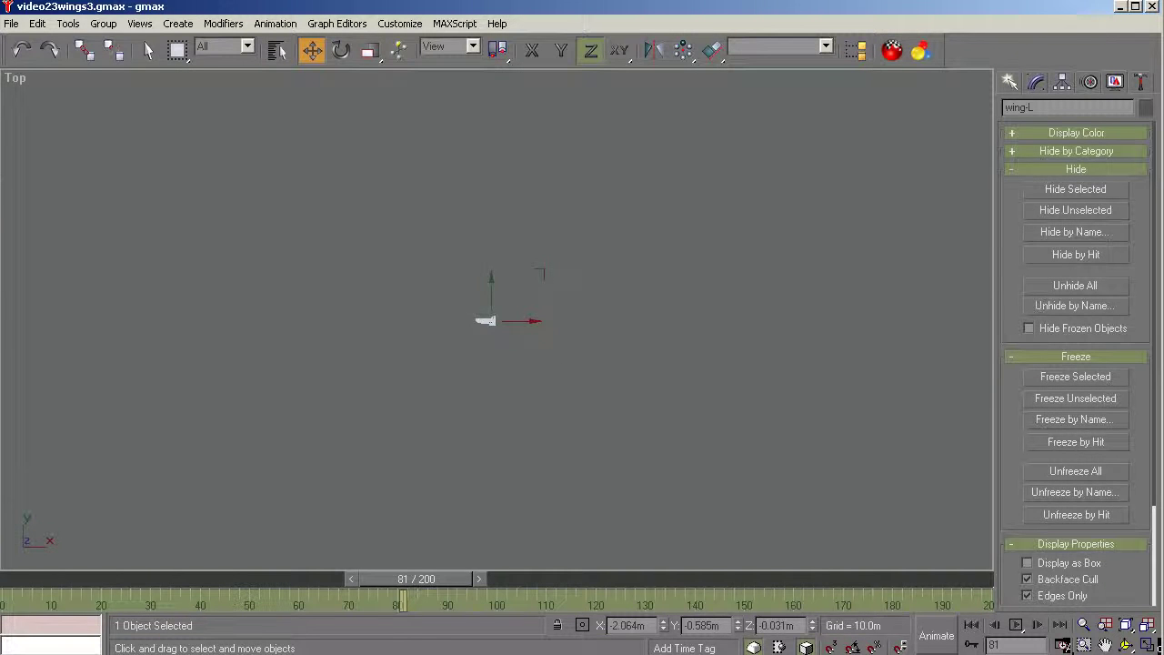
{"action": "key", "text": "z"}
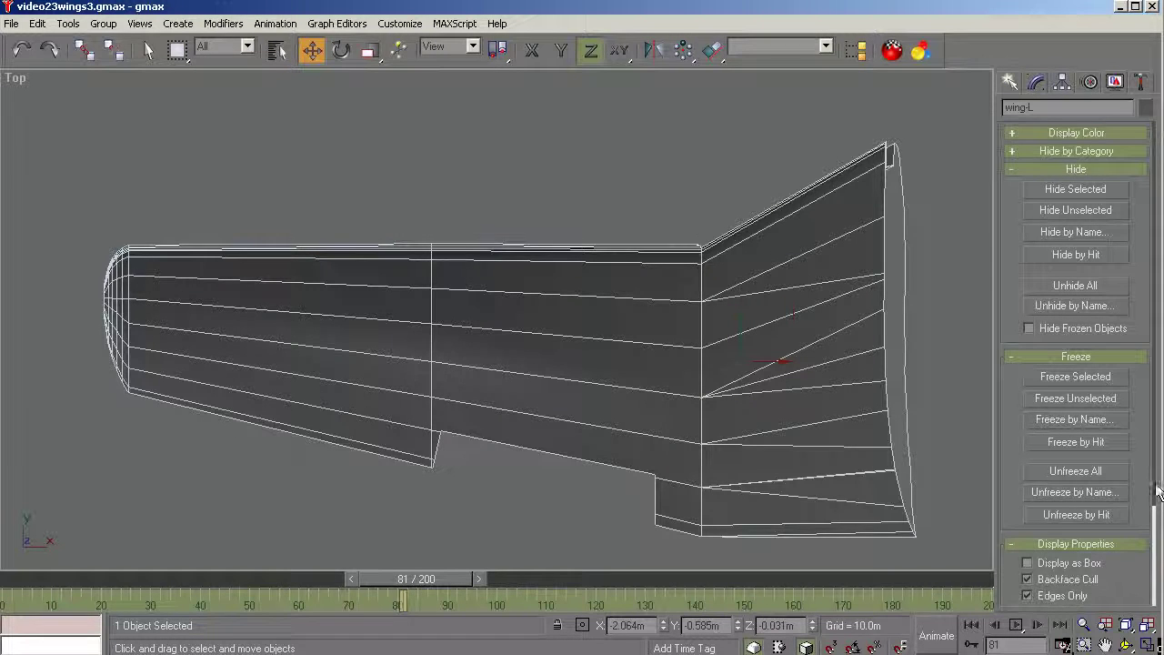
{"action": "scroll", "coordinate": [1158, 491], "scroll_direction": "down", "scroll_amount": 3}
{"action": "left_click", "coordinate": [1061, 520]}
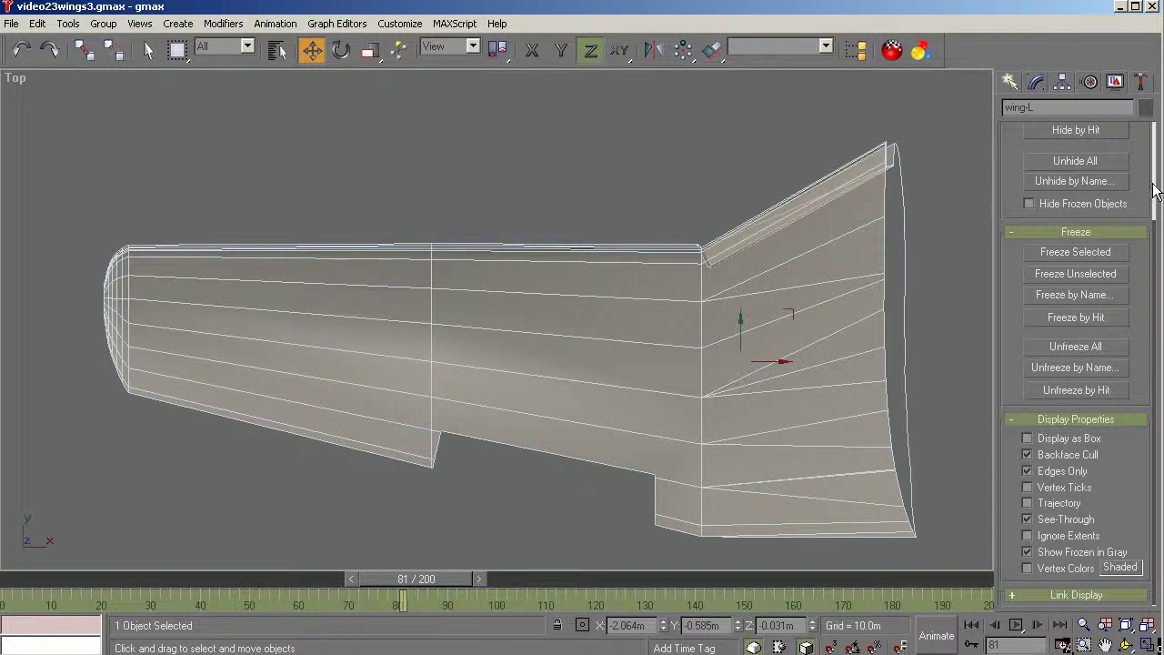
Step: Unhide the CalibrationBox object by name to show the blueprint behind the wing
{"action": "scroll", "coordinate": [1146, 199], "scroll_direction": "up", "scroll_amount": 2}
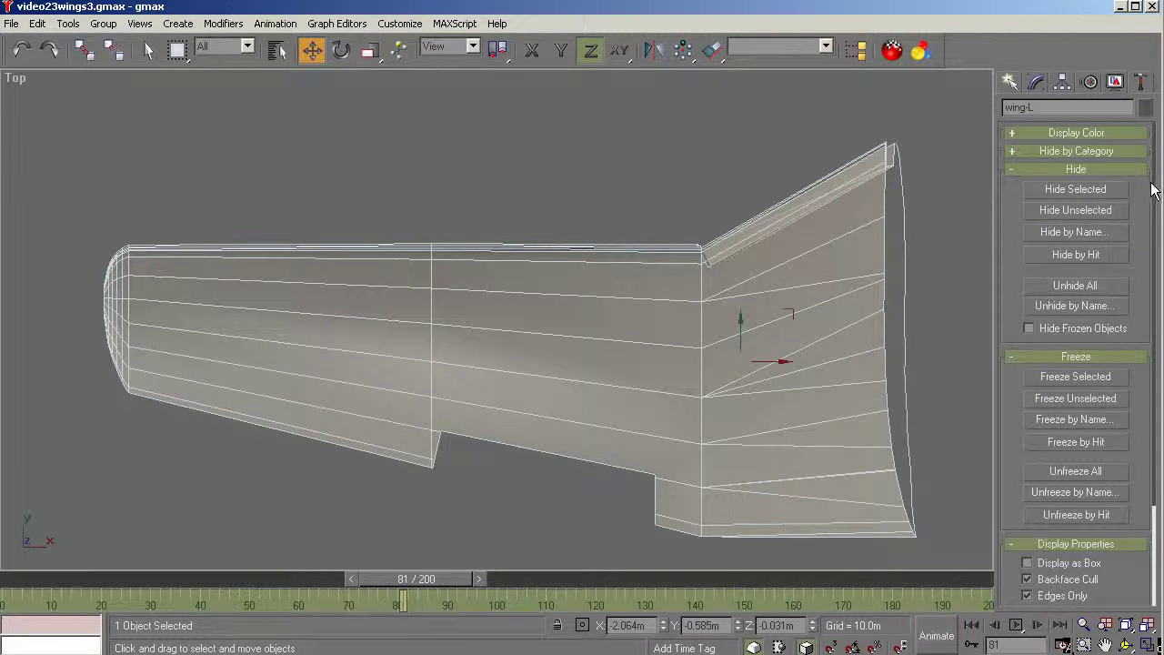
{"action": "left_click", "coordinate": [1070, 307]}
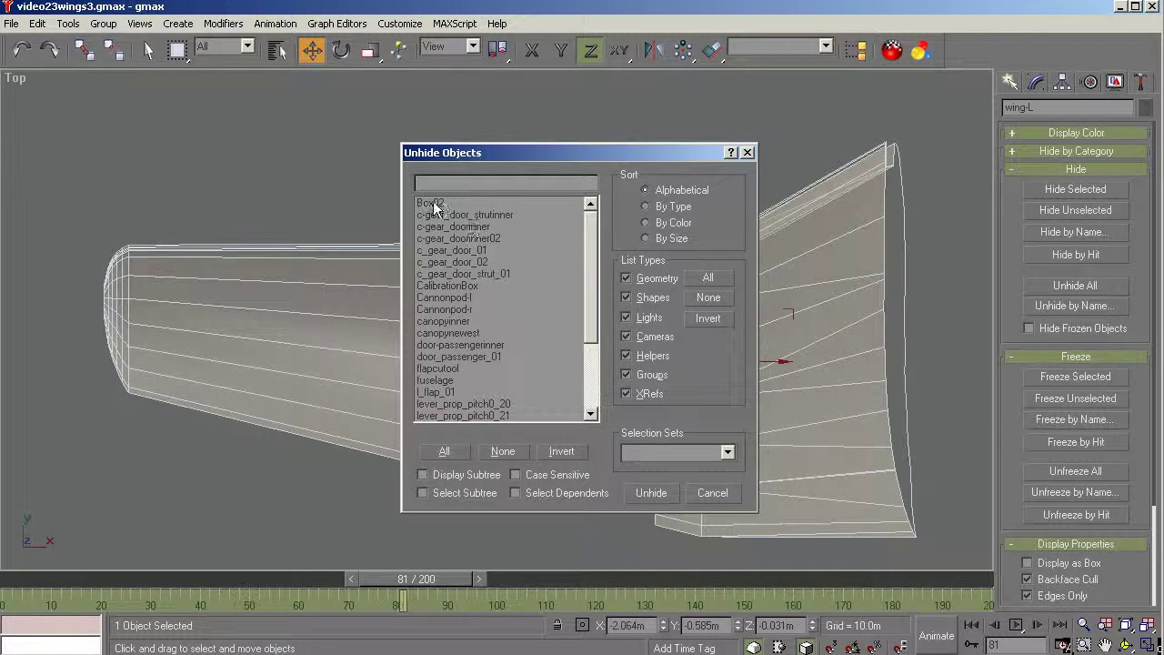
{"action": "left_click", "coordinate": [446, 285]}
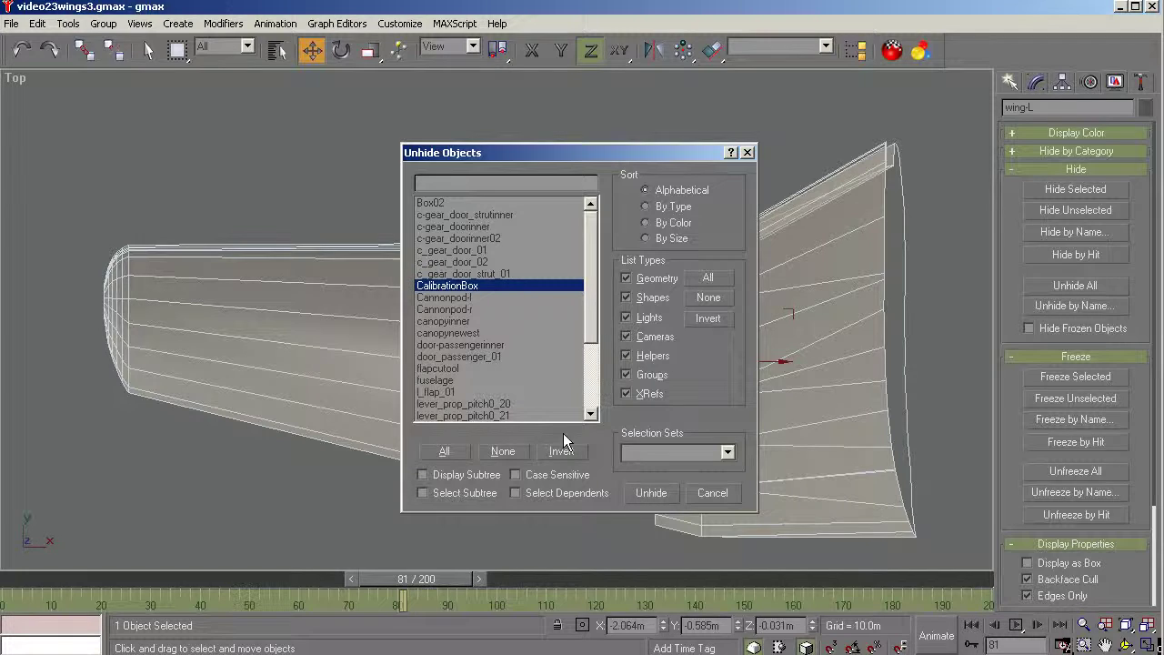
{"action": "left_click", "coordinate": [652, 493]}
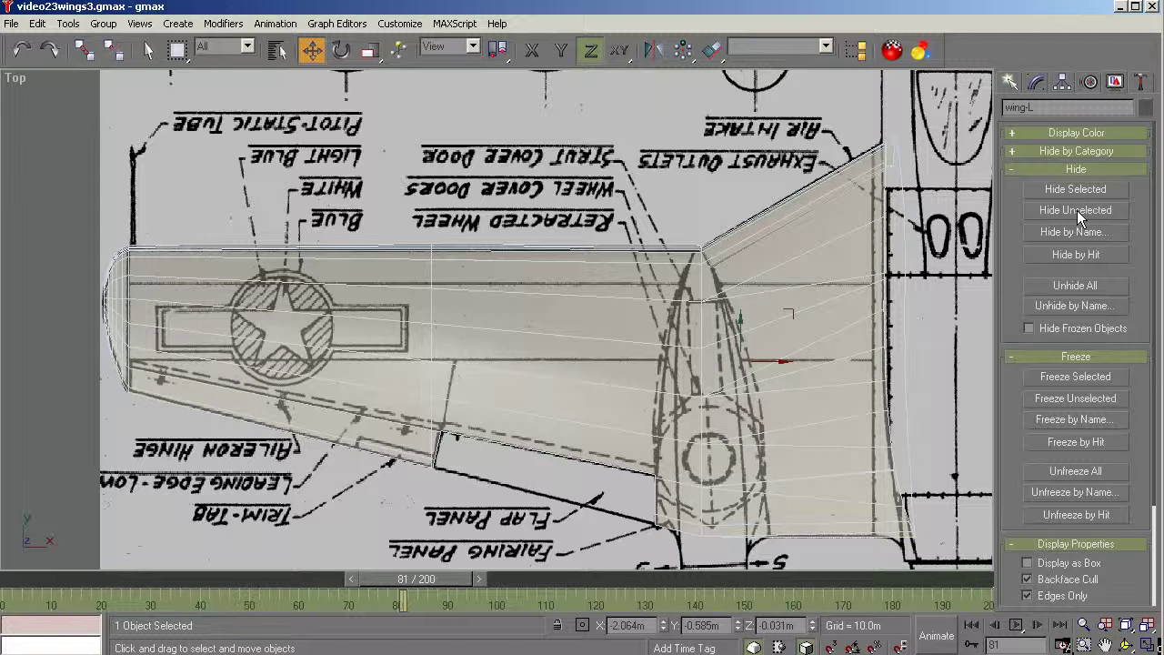
Step: Unhide the flapcutool object by name and select it over the blueprint's flap panel
{"action": "left_click", "coordinate": [1062, 305]}
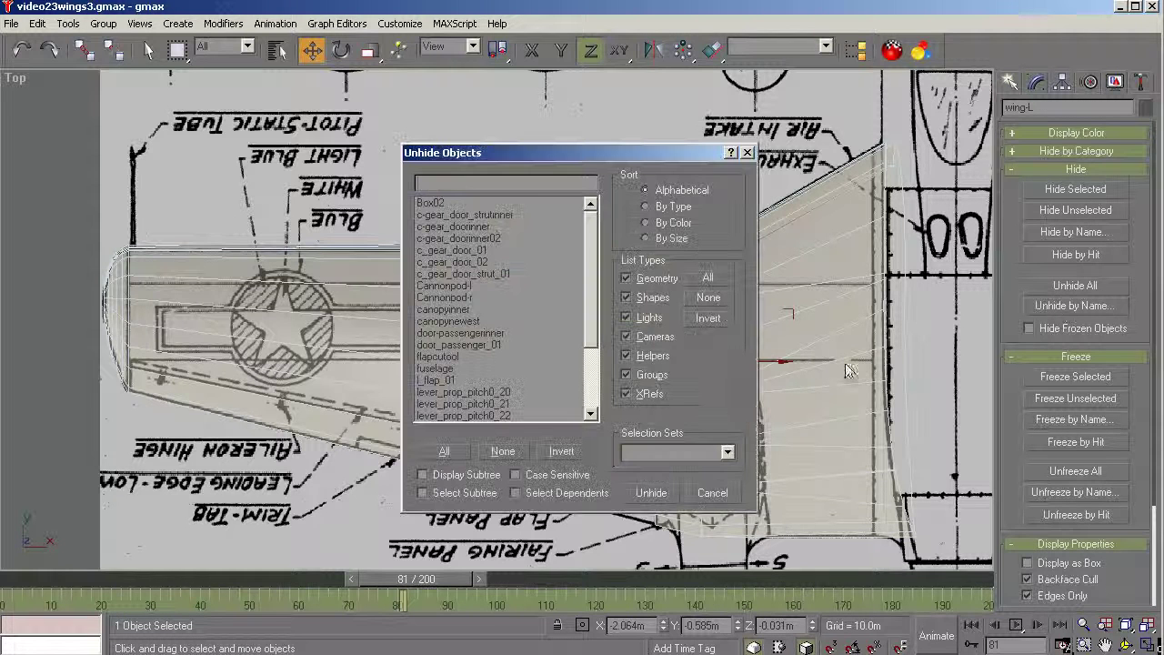
{"action": "left_click", "coordinate": [436, 366]}
{"action": "left_click", "coordinate": [649, 493]}
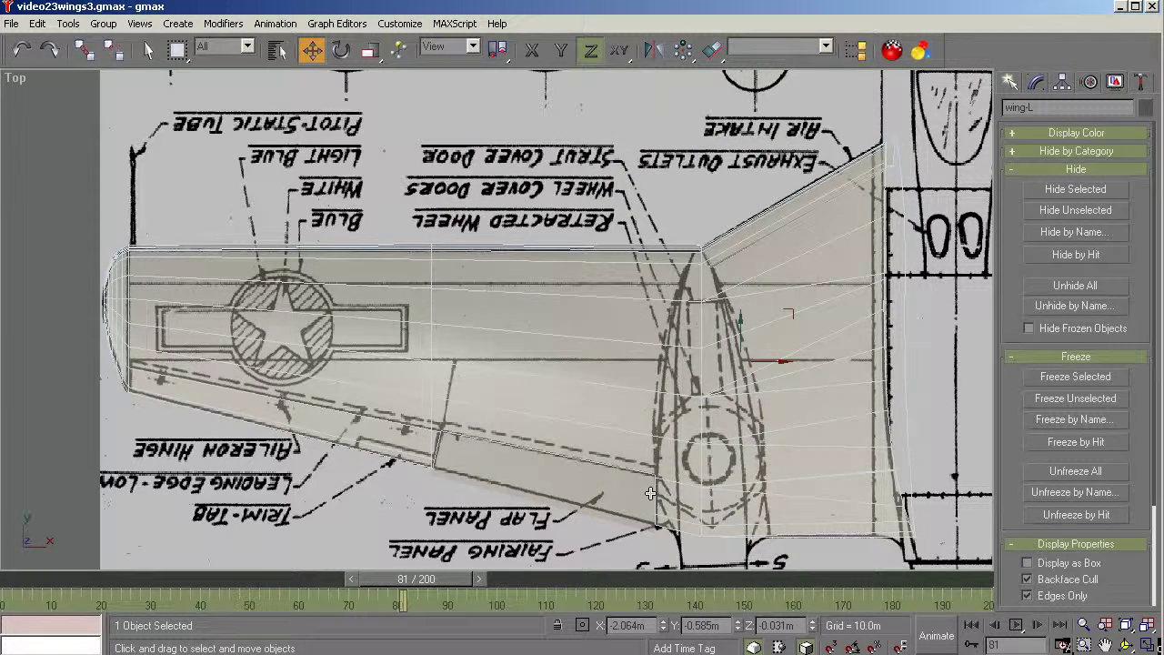
{"action": "left_click", "coordinate": [587, 486]}
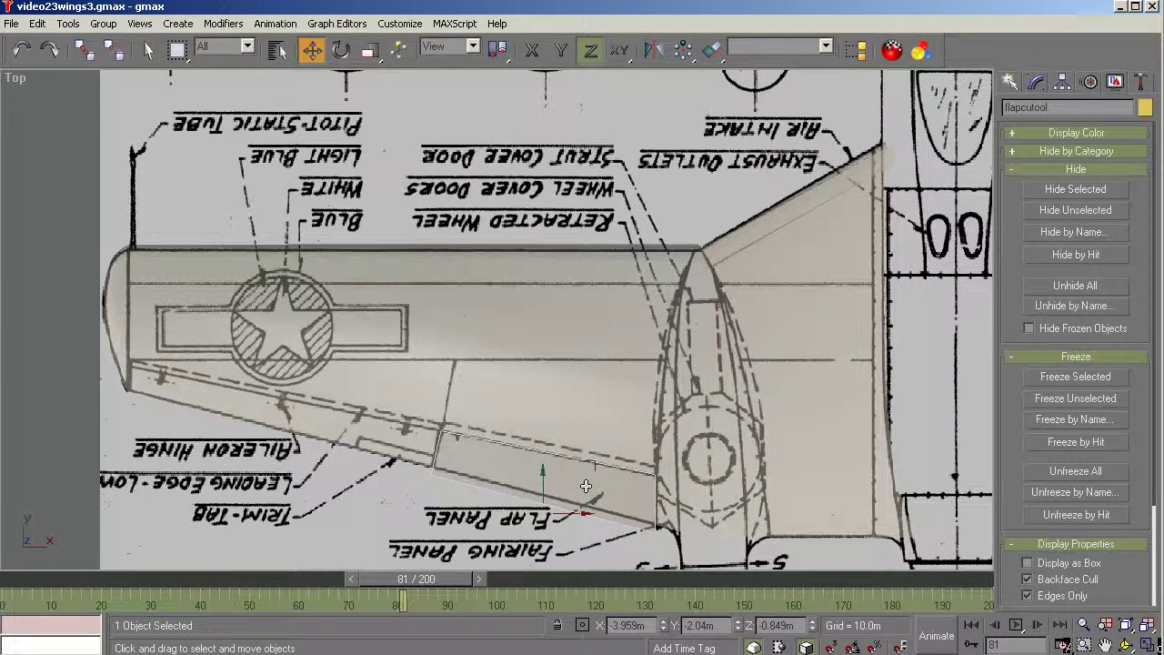
Step: Move flapcutool from the flap panel outboard over the aileron area of the blueprint, near the wingtip
{"action": "left_click_drag", "start_coordinate": [568, 515], "coordinate": [262, 448]}
{"action": "key", "text": "F6"}
{"action": "key", "text": "F5"}
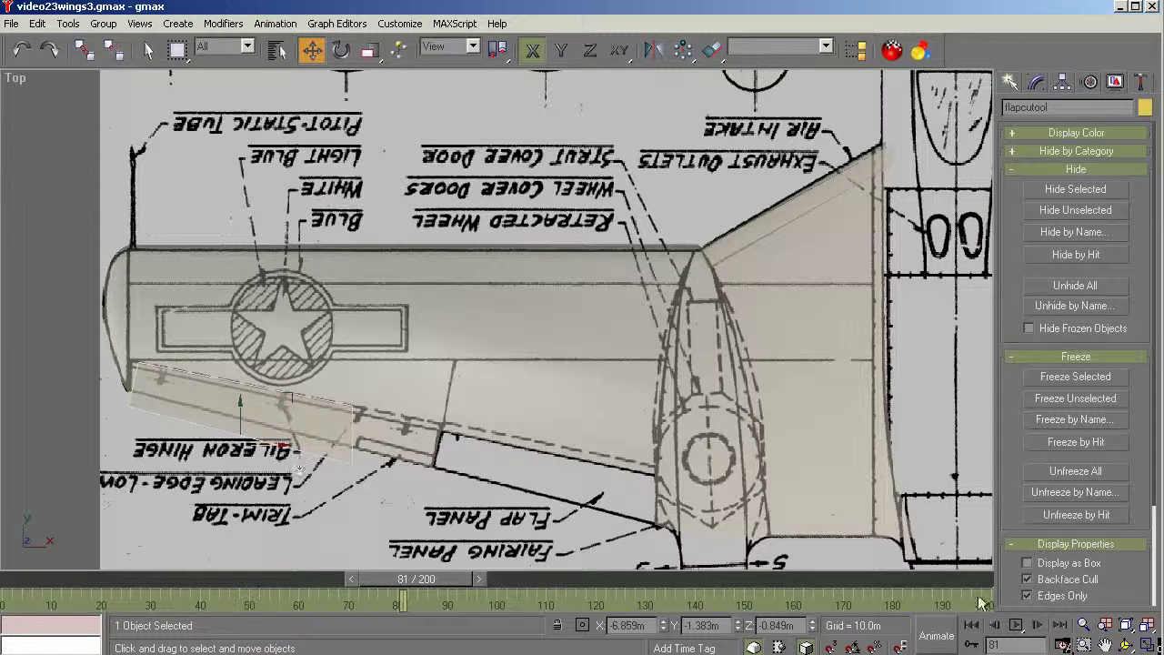
Step: Enter vertex editing on flapcutool and select the vertices at its upper corner nearest the wingtip, by the aileron's leading edge
{"action": "left_click", "coordinate": [1085, 645]}
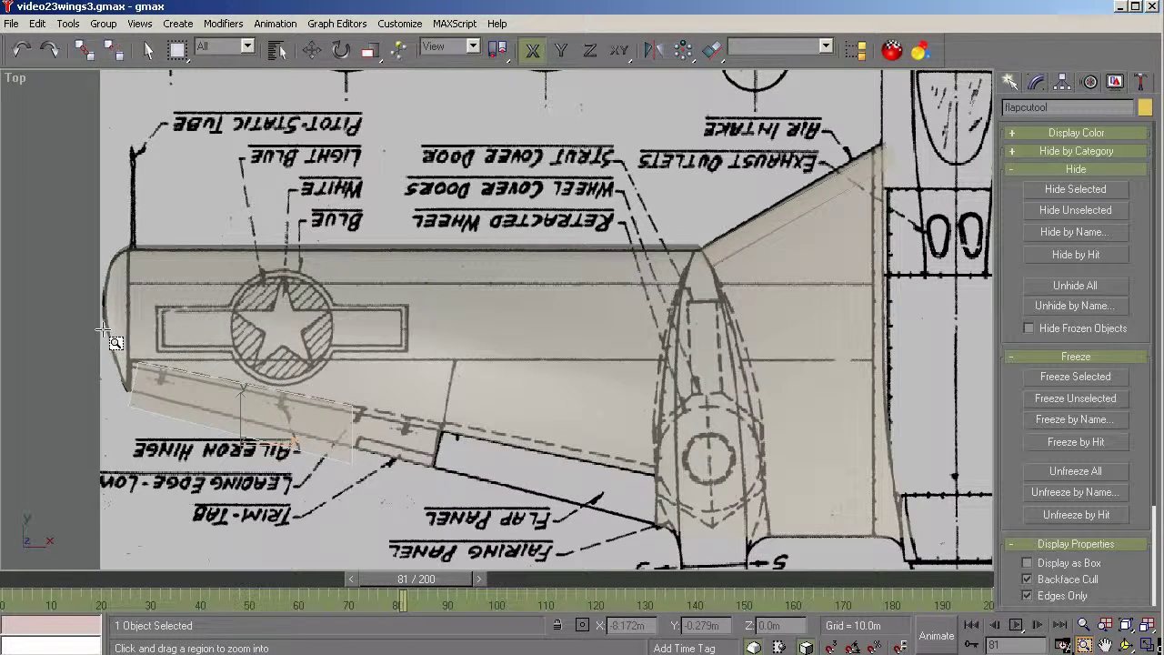
{"action": "left_click_drag", "start_coordinate": [105, 334], "coordinate": [327, 481]}
{"action": "key", "text": "w"}
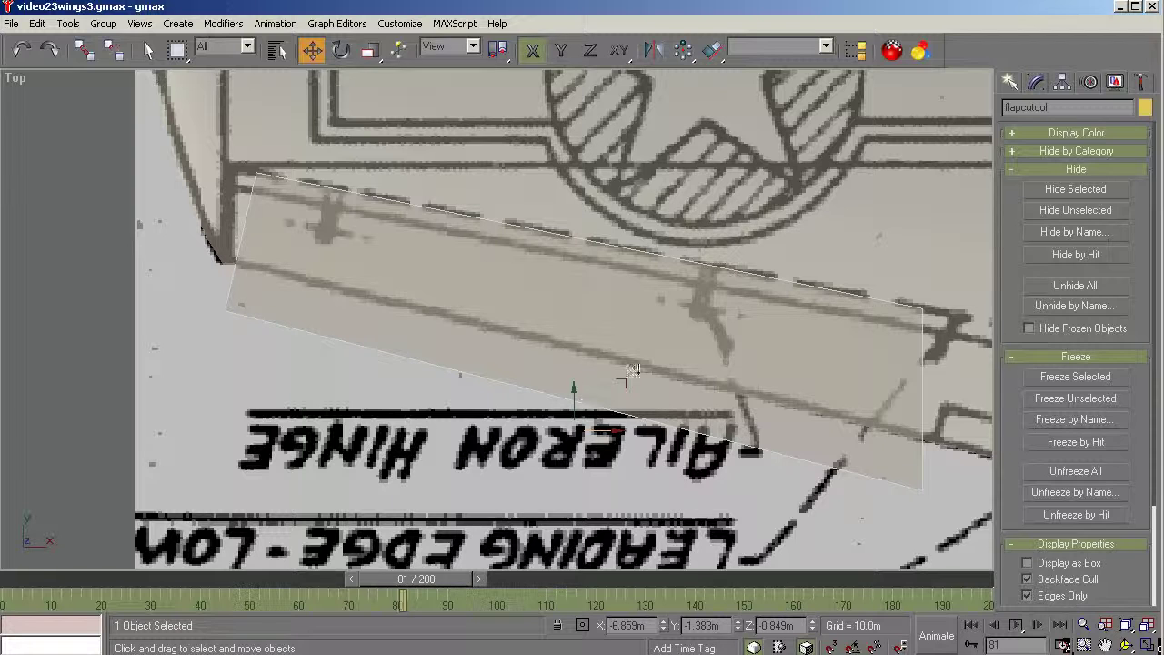
{"action": "left_click", "coordinate": [1038, 83]}
{"action": "left_click", "coordinate": [1012, 225]}
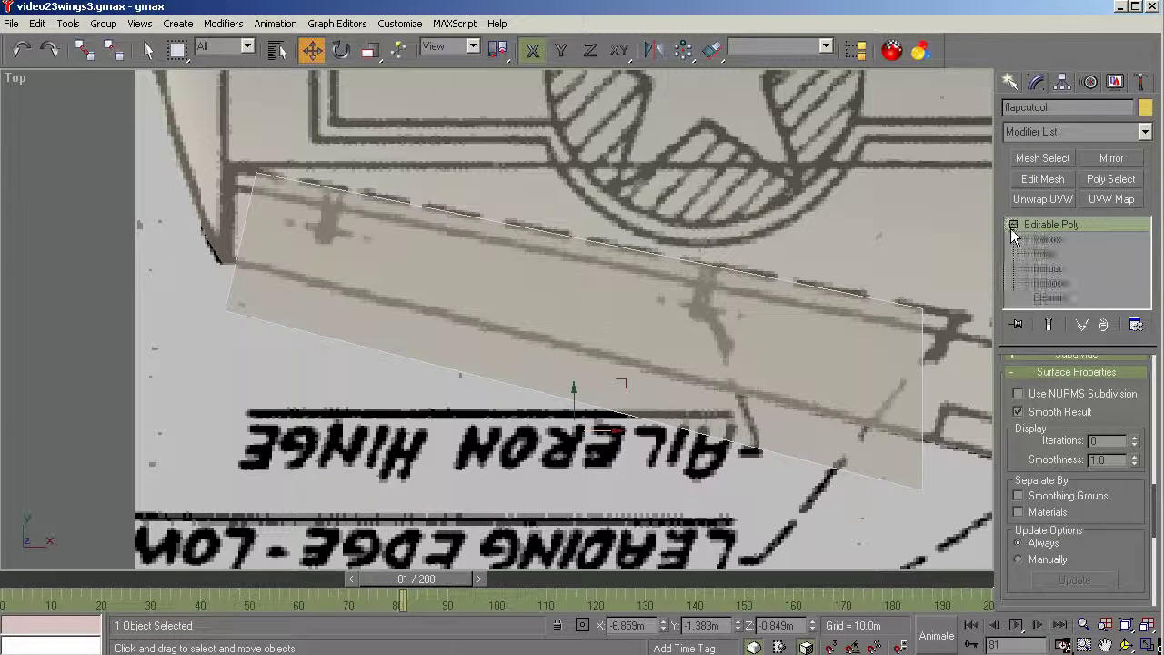
{"action": "left_click", "coordinate": [1037, 240]}
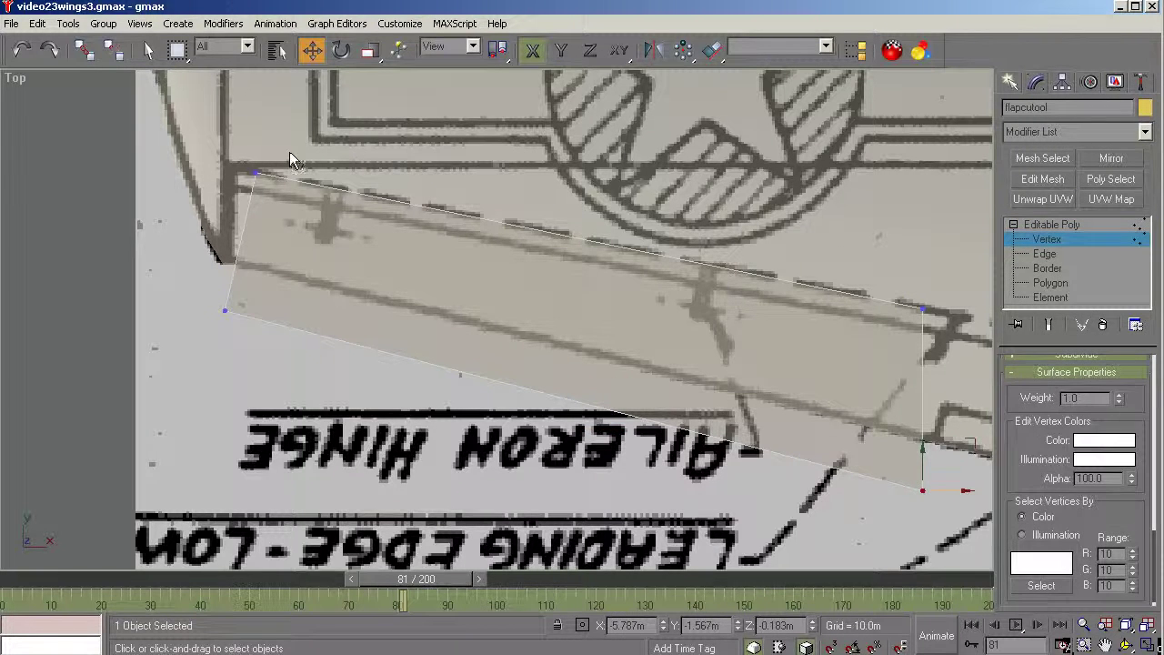
{"action": "left_click_drag", "start_coordinate": [291, 153], "coordinate": [187, 202]}
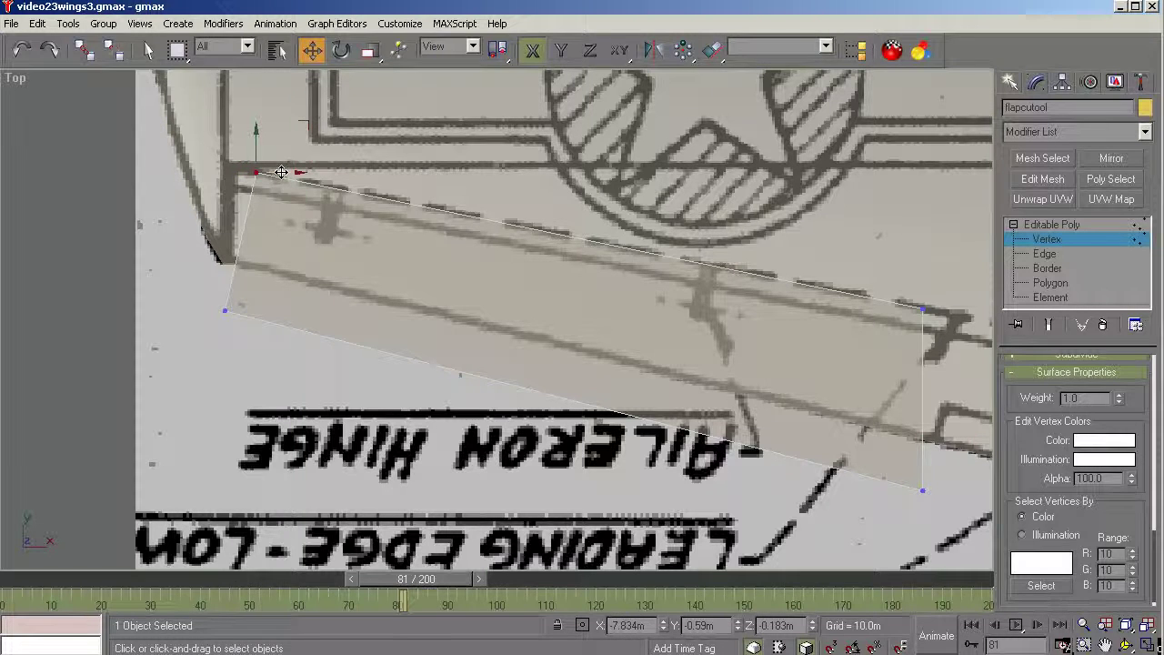
Step: Move the cutting tool's upper outboard vertex along X to about -7.92 m and display Edged Faces in the Top view
{"action": "left_click_drag", "start_coordinate": [282, 172], "coordinate": [256, 172]}
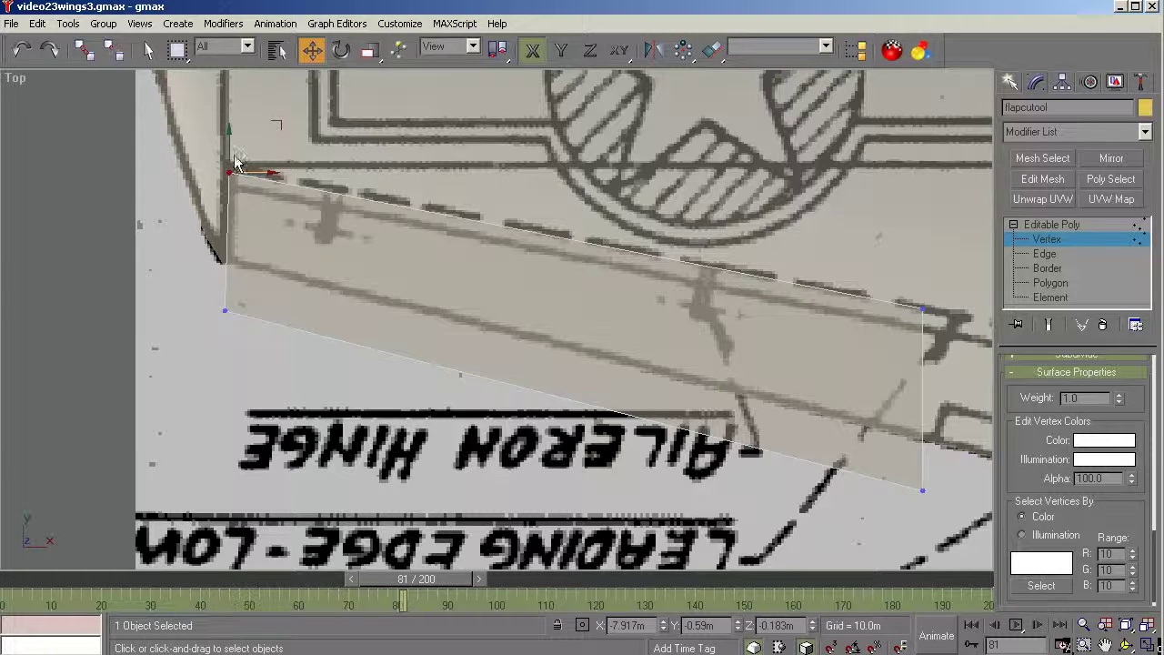
{"action": "right_click", "coordinate": [22, 85]}
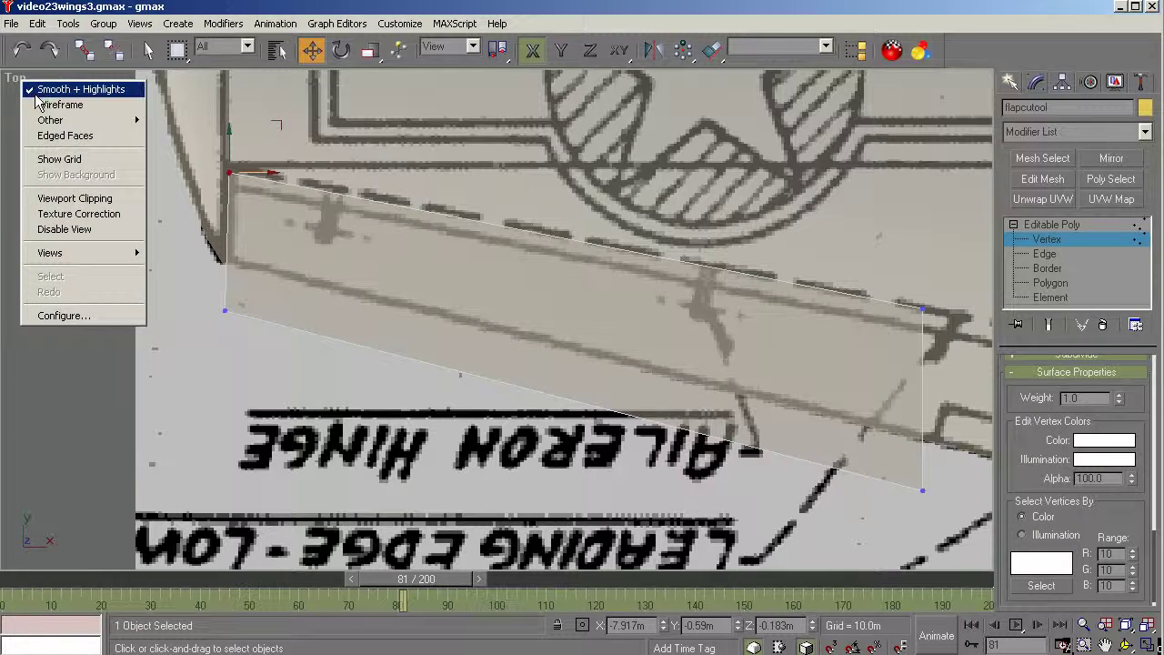
{"action": "left_click", "coordinate": [50, 133]}
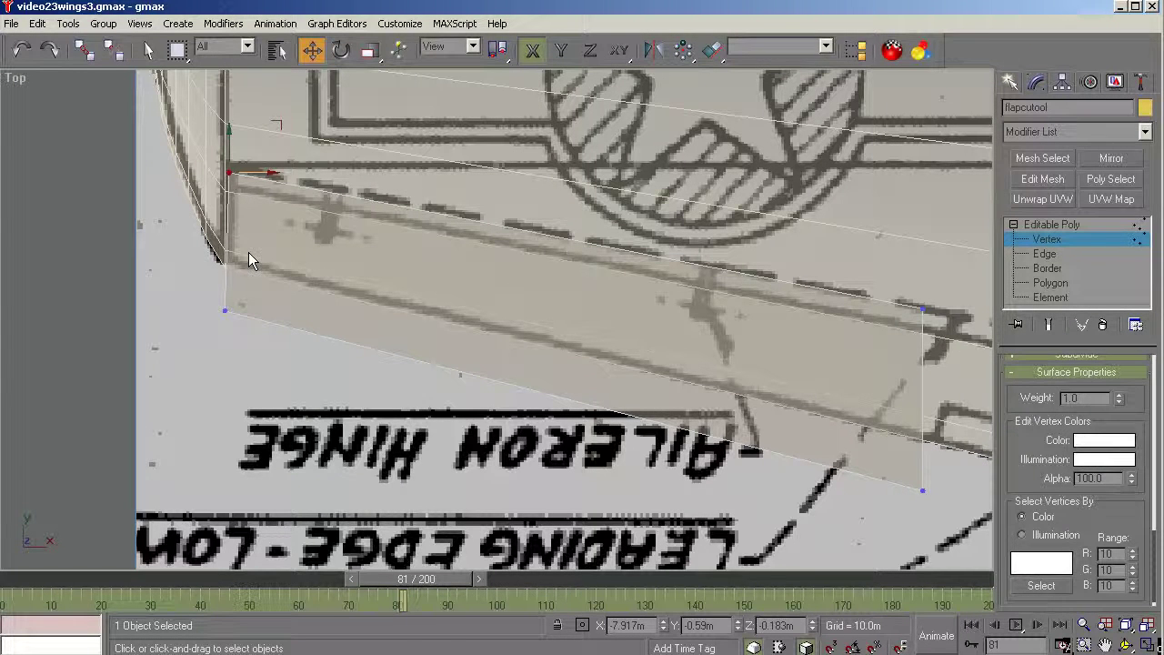
Step: Fine-tune the upper outboard vertex along X to about -7.93 m so it sits directly above the lower outboard vertex
{"action": "left_click", "coordinate": [1106, 645]}
{"action": "left_click_drag", "start_coordinate": [407, 391], "coordinate": [629, 524]}
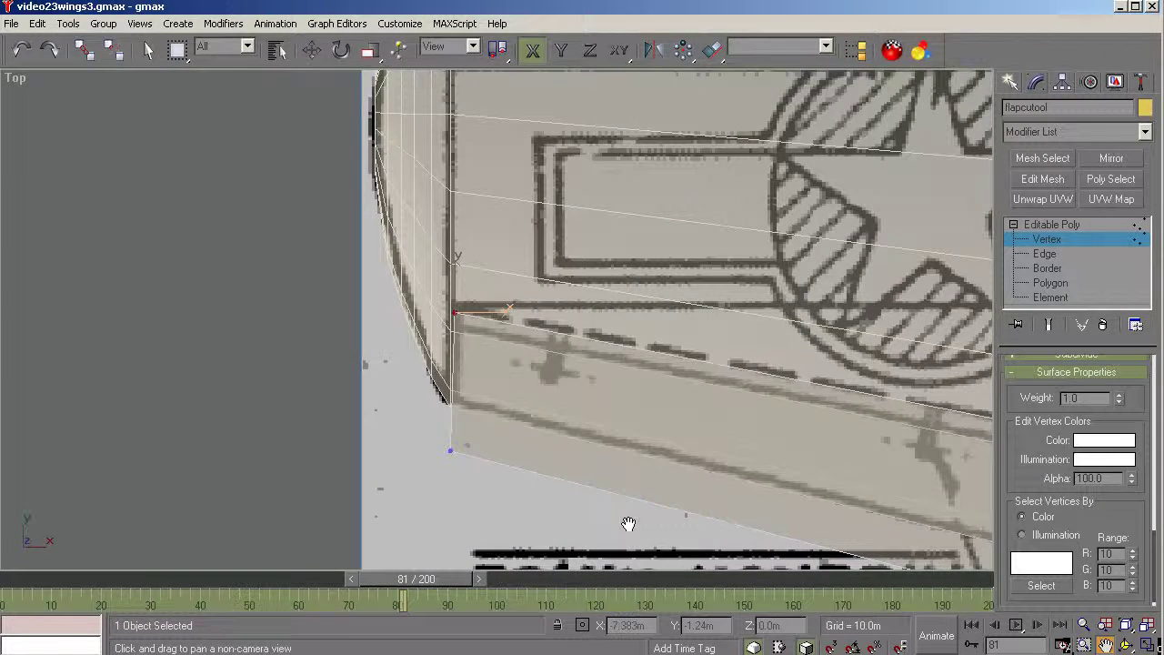
{"action": "scroll", "coordinate": [501, 356], "scroll_direction": "up", "scroll_amount": 2}
{"action": "scroll", "coordinate": [501, 356], "scroll_direction": "up", "scroll_amount": 1}
{"action": "key", "text": "w"}
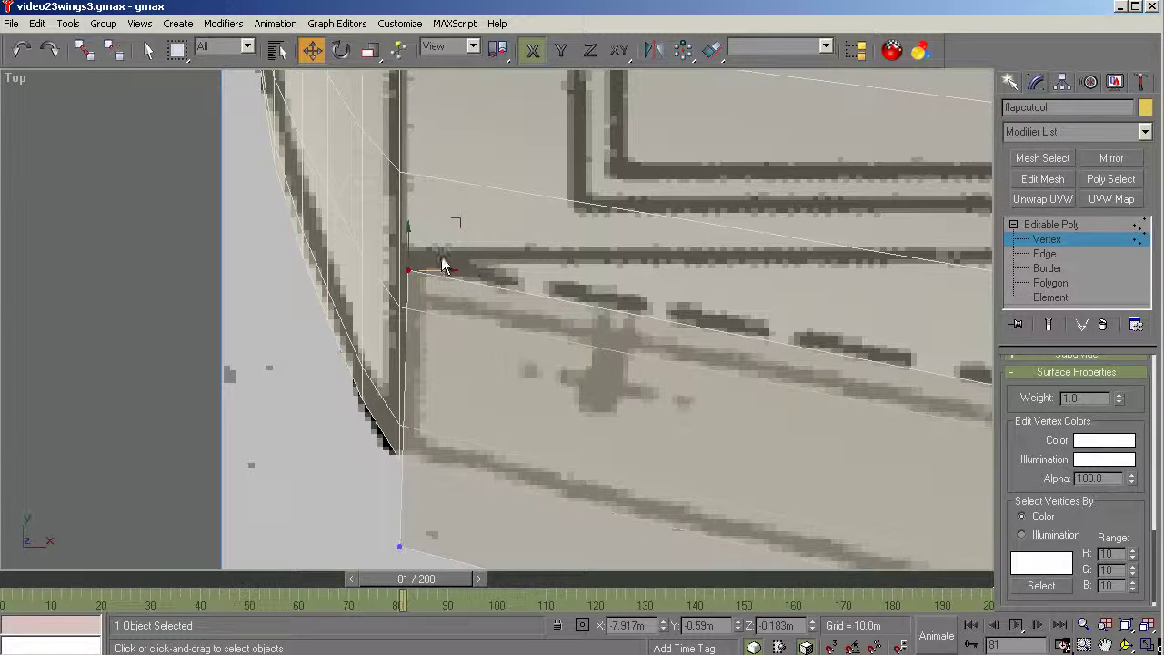
{"action": "left_click_drag", "start_coordinate": [435, 274], "coordinate": [426, 273]}
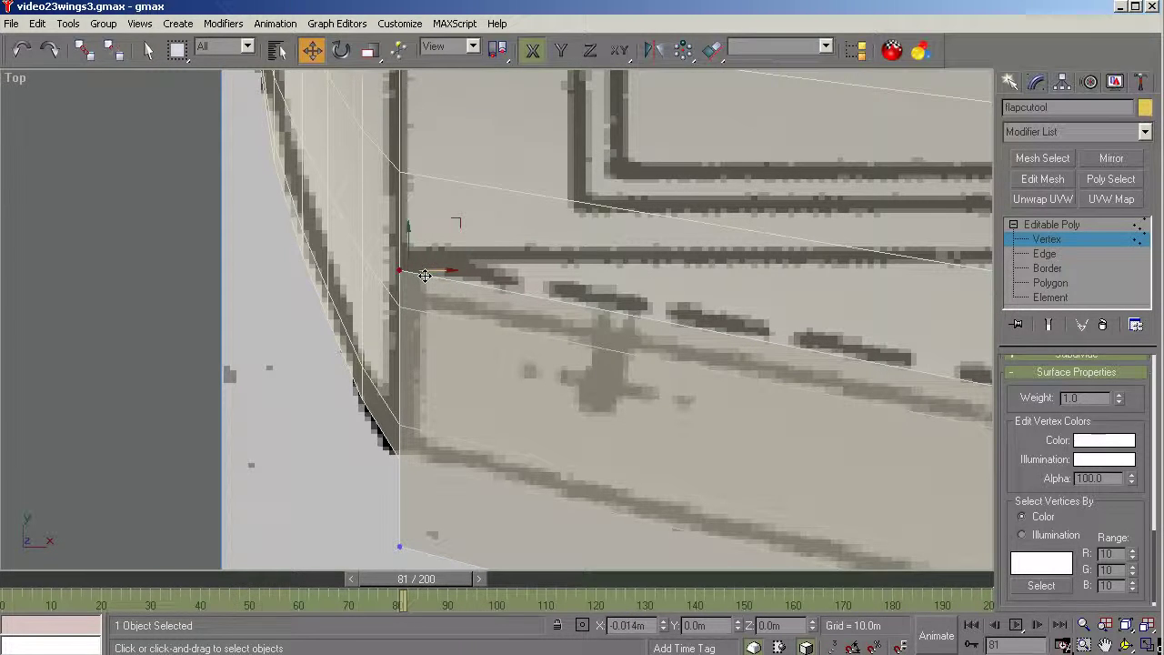
Step: Shift both outboard vertices of the cutting tool slightly inboard of the wingtip seam, to about X -7.9 m
{"action": "left_click_drag", "start_coordinate": [339, 239], "coordinate": [438, 553]}
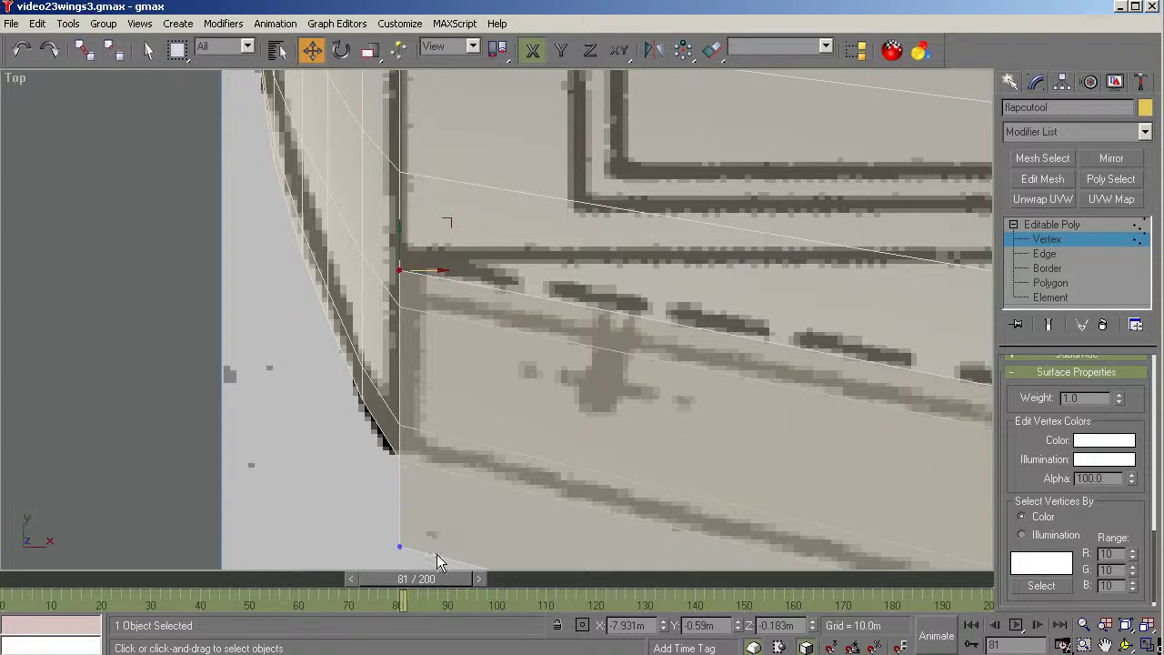
{"action": "left_click_drag", "start_coordinate": [430, 409], "coordinate": [415, 357]}
{"action": "scroll", "coordinate": [201, 307], "scroll_direction": "down", "scroll_amount": 5}
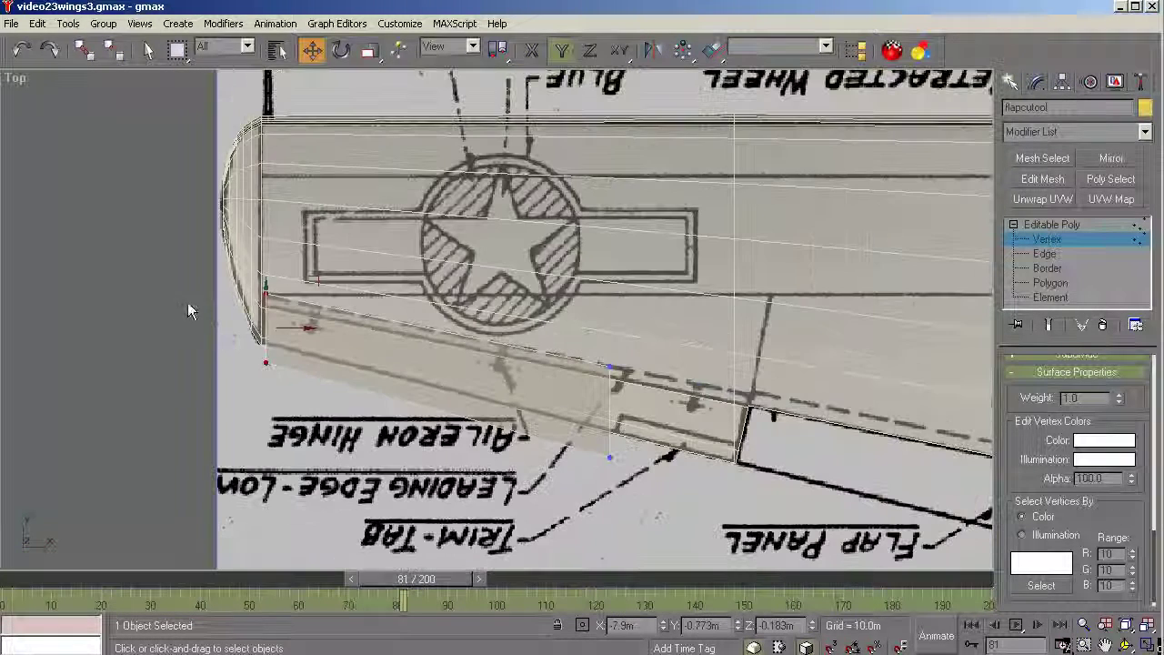
Step: Move both inboard vertices of the cutting tool along X to the outboard edge of the flap cutout, about X -4.97 m
{"action": "left_click_drag", "start_coordinate": [593, 338], "coordinate": [652, 506]}
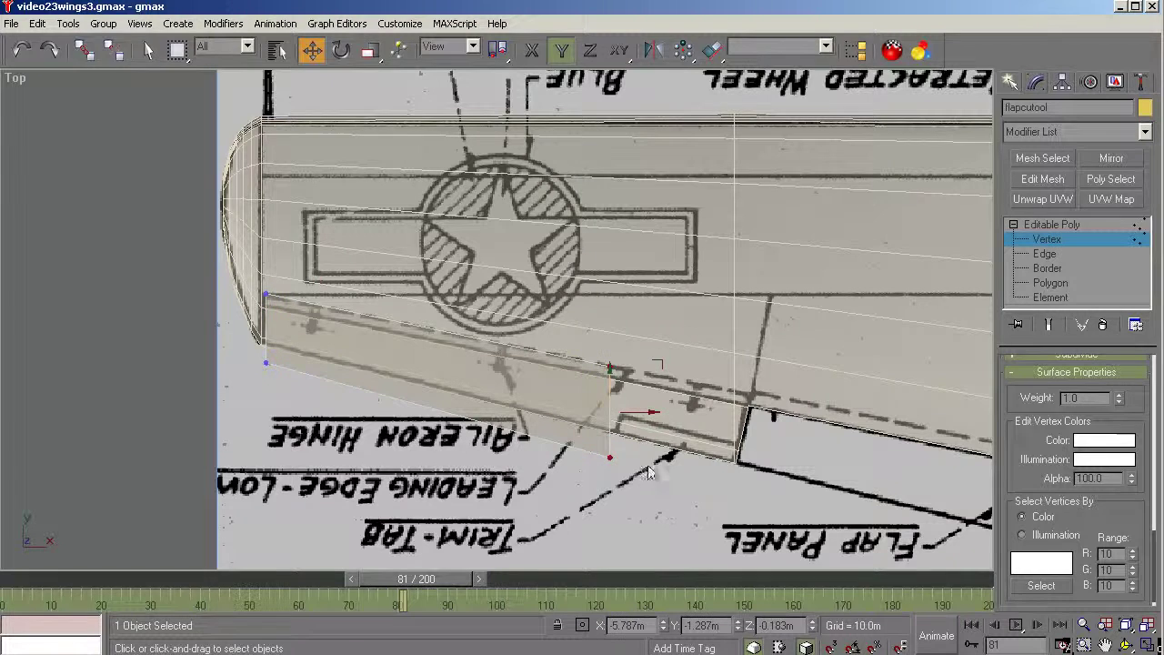
{"action": "left_click_drag", "start_coordinate": [638, 412], "coordinate": [780, 442]}
{"action": "left_click_drag", "start_coordinate": [745, 374], "coordinate": [747, 413]}
{"action": "scroll", "coordinate": [755, 428], "scroll_direction": "up", "scroll_amount": 6}
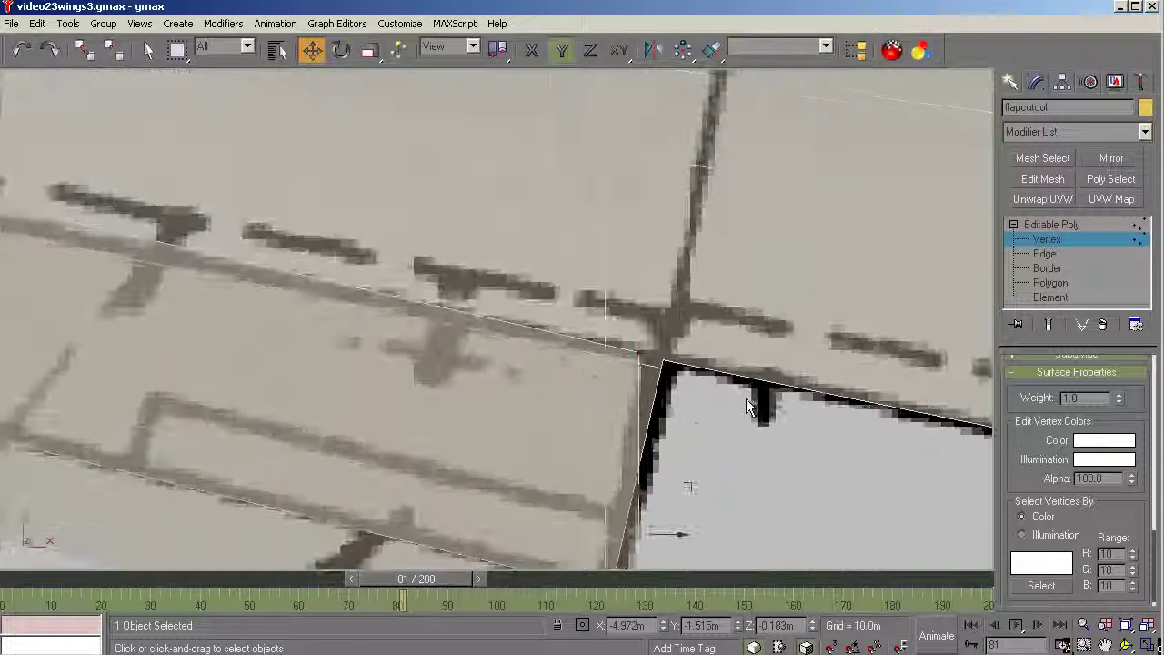
{"action": "scroll", "coordinate": [598, 409], "scroll_direction": "down", "scroll_amount": 4}
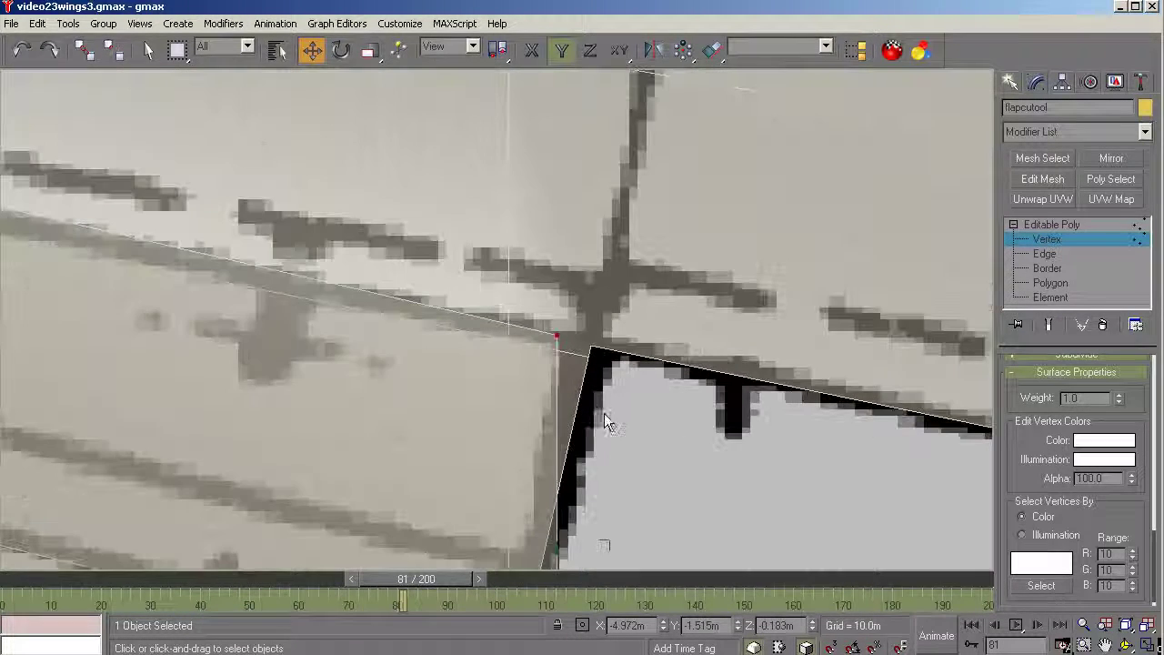
{"action": "scroll", "coordinate": [679, 460], "scroll_direction": "down", "scroll_amount": 2}
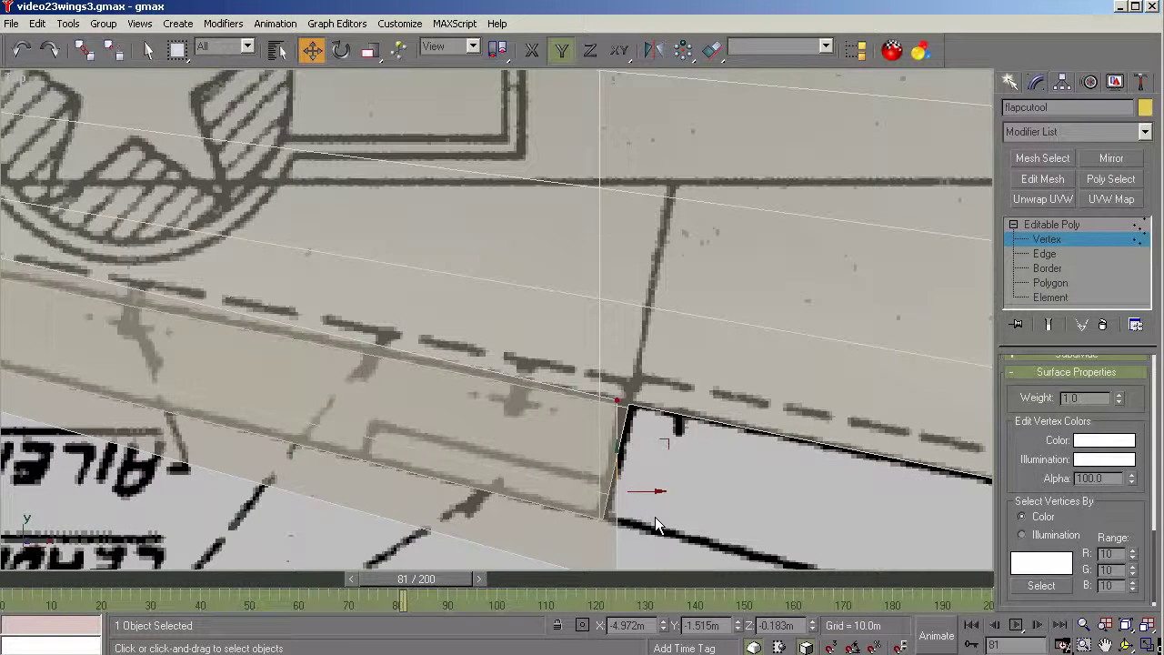
Step: Place the upper inboard vertex by the outer corner of the flap cutout, at about X -4.955 m and Y -1.246 m
{"action": "left_click", "coordinate": [634, 401]}
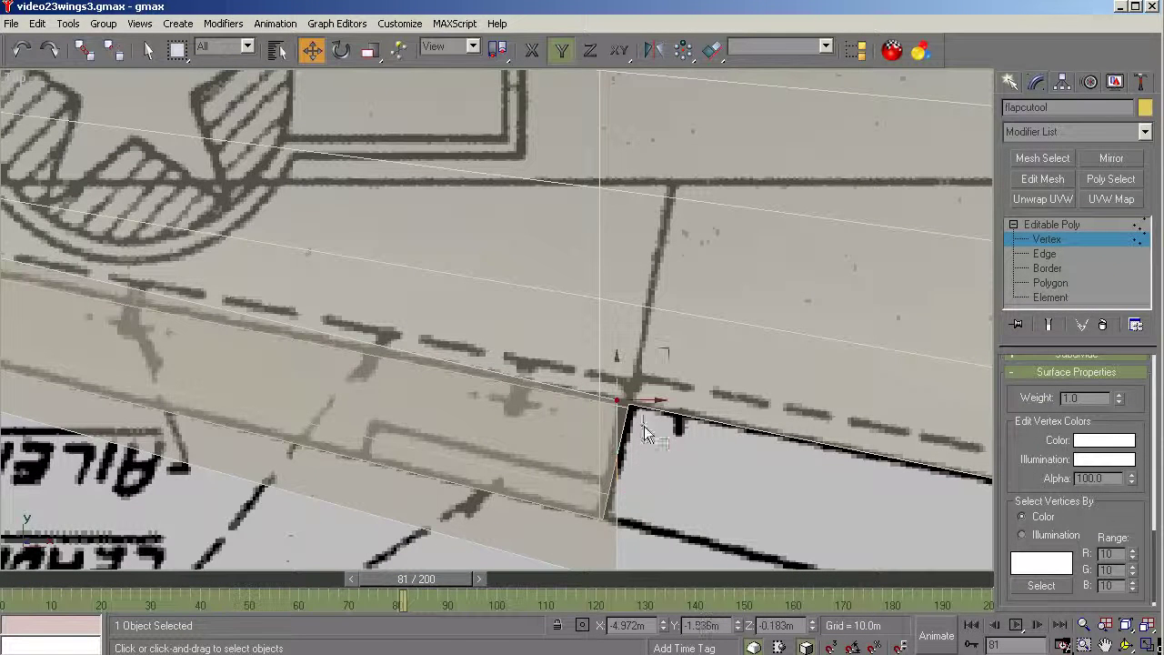
{"action": "key", "text": "F5"}
{"action": "left_click_drag", "start_coordinate": [634, 401], "coordinate": [620, 385]}
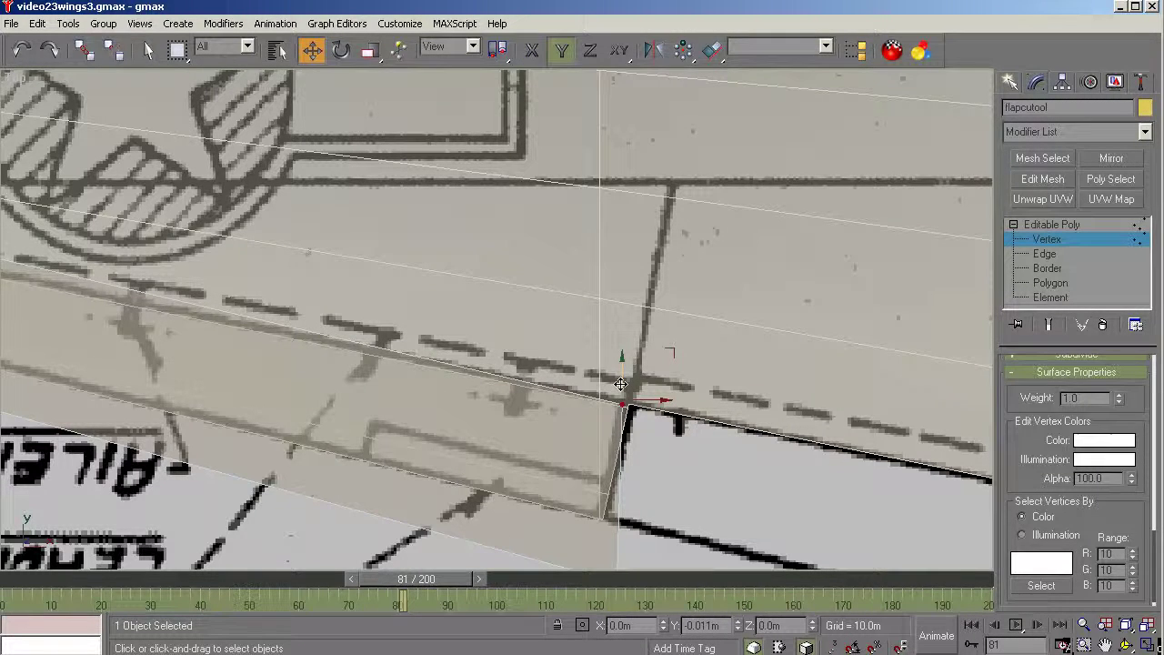
{"action": "scroll", "coordinate": [711, 391], "scroll_direction": "down", "scroll_amount": 3}
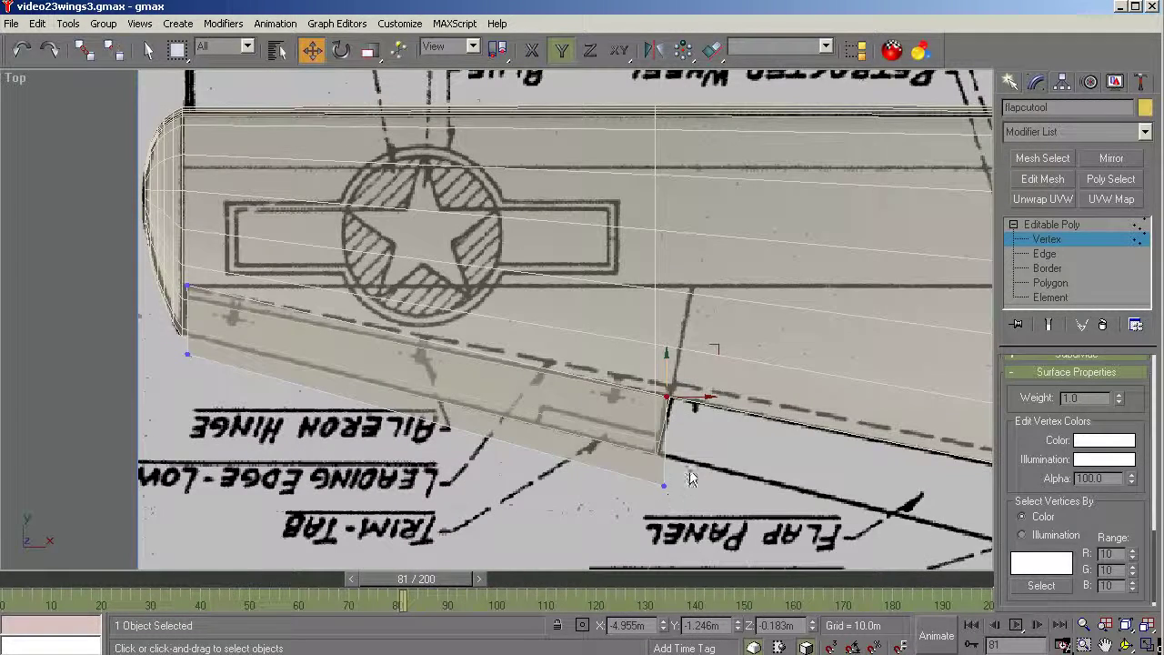
Step: Move the lower inboard vertex along X to about -5.08 m so the cutter's end follows the slanted edge of the flap cutout
{"action": "left_click", "coordinate": [664, 484]}
{"action": "left_click_drag", "start_coordinate": [664, 487], "coordinate": [659, 488]}
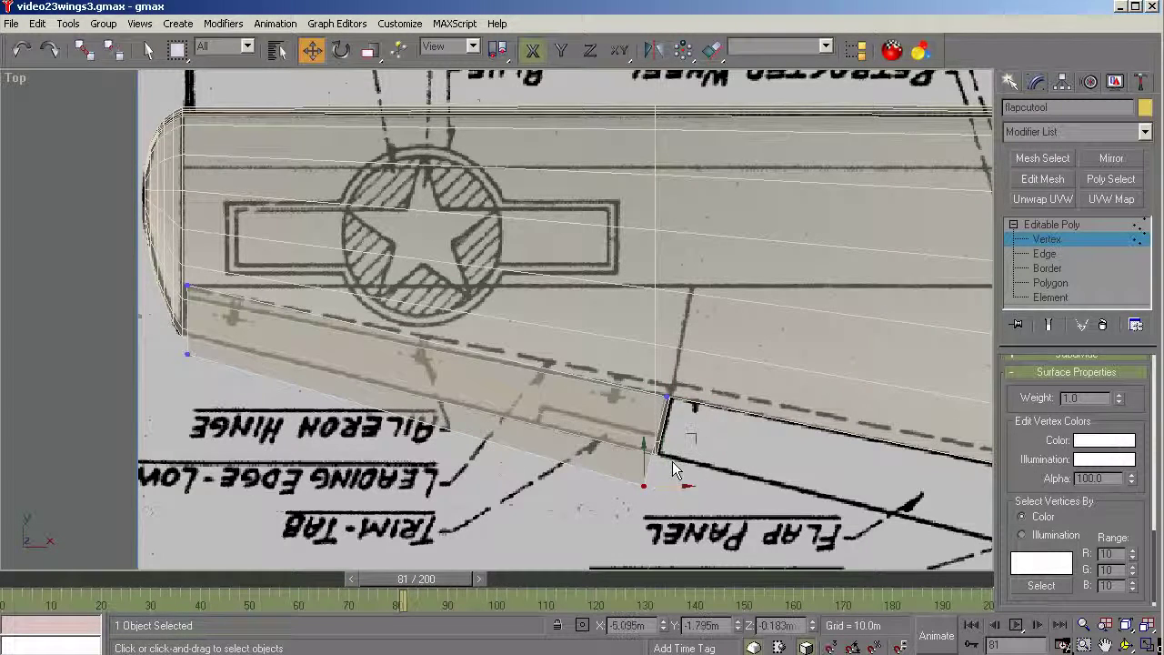
{"action": "scroll", "coordinate": [670, 476], "scroll_direction": "up", "scroll_amount": 5}
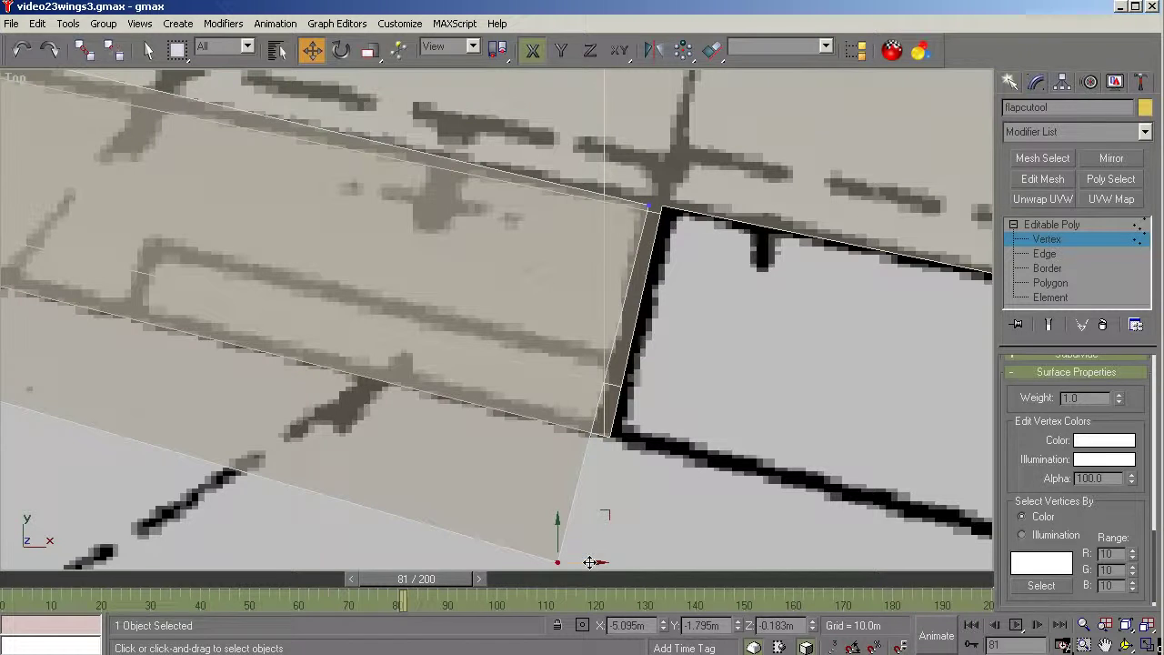
{"action": "left_click_drag", "start_coordinate": [591, 562], "coordinate": [599, 562]}
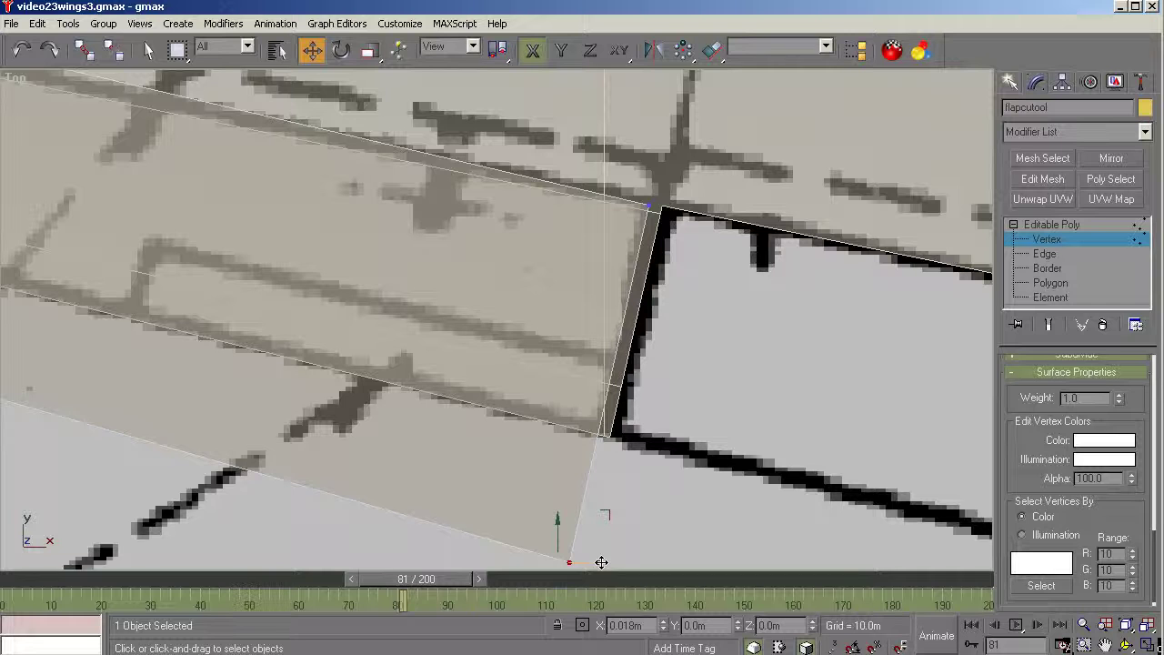
{"action": "scroll", "coordinate": [747, 421], "scroll_direction": "down", "scroll_amount": 3}
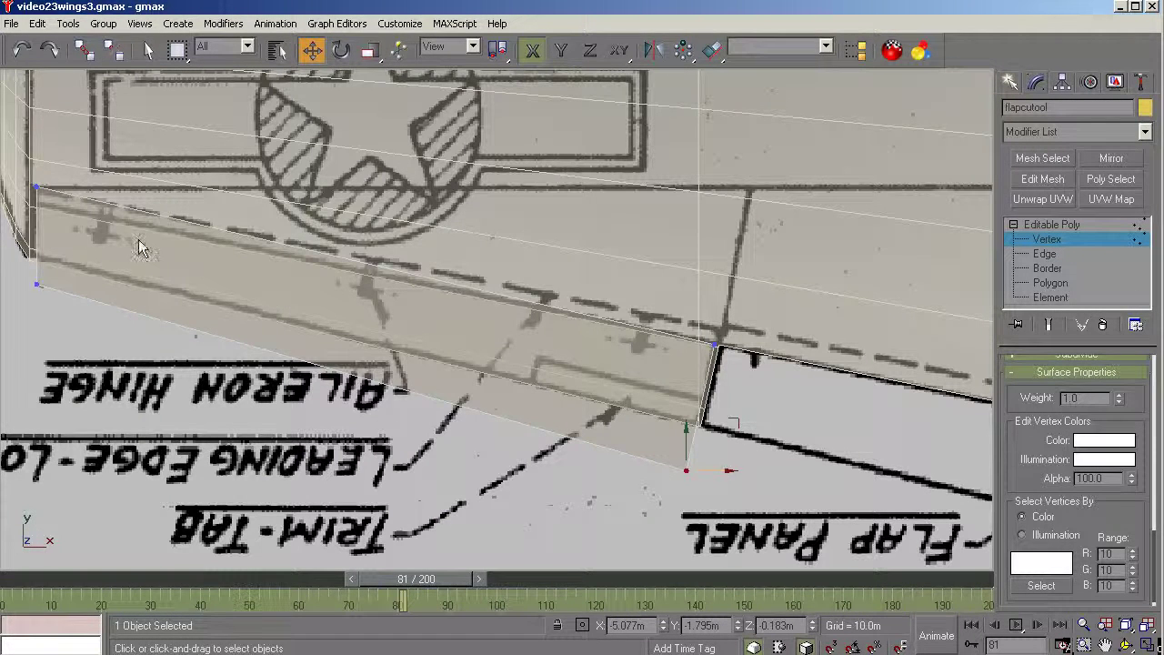
Step: Lower the upper outboard vertex onto the aileron's solid hinge line, to about Y -0.63 m
{"action": "left_click", "coordinate": [36, 186]}
{"action": "left_click_drag", "start_coordinate": [37, 163], "coordinate": [28, 176]}
{"action": "scroll", "coordinate": [2, 199], "scroll_direction": "up", "scroll_amount": 3}
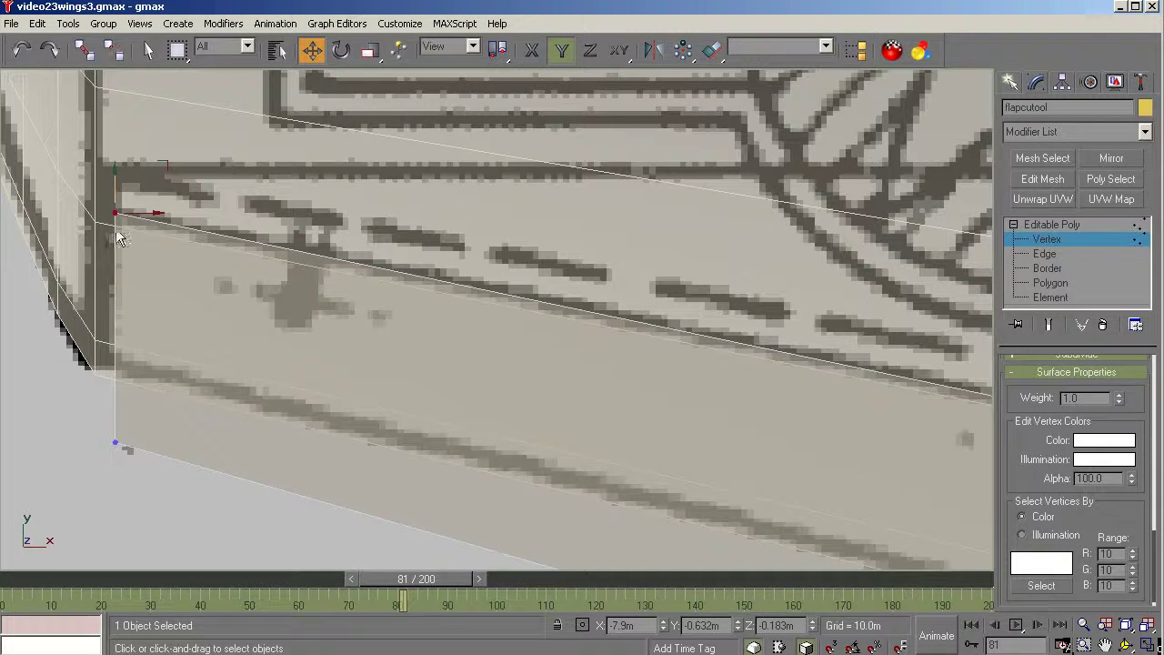
Step: Move both outboard vertices closer to the wingtip seam, to about X -7.91 m
{"action": "left_click_drag", "start_coordinate": [153, 378], "coordinate": [87, 509], "text": "ctrl"}
{"action": "left_click_drag", "start_coordinate": [146, 328], "coordinate": [109, 290]}
{"action": "scroll", "coordinate": [109, 289], "scroll_direction": "down", "scroll_amount": 3}
{"action": "middle_click_drag", "start_coordinate": [109, 289], "coordinate": [6, 254]}
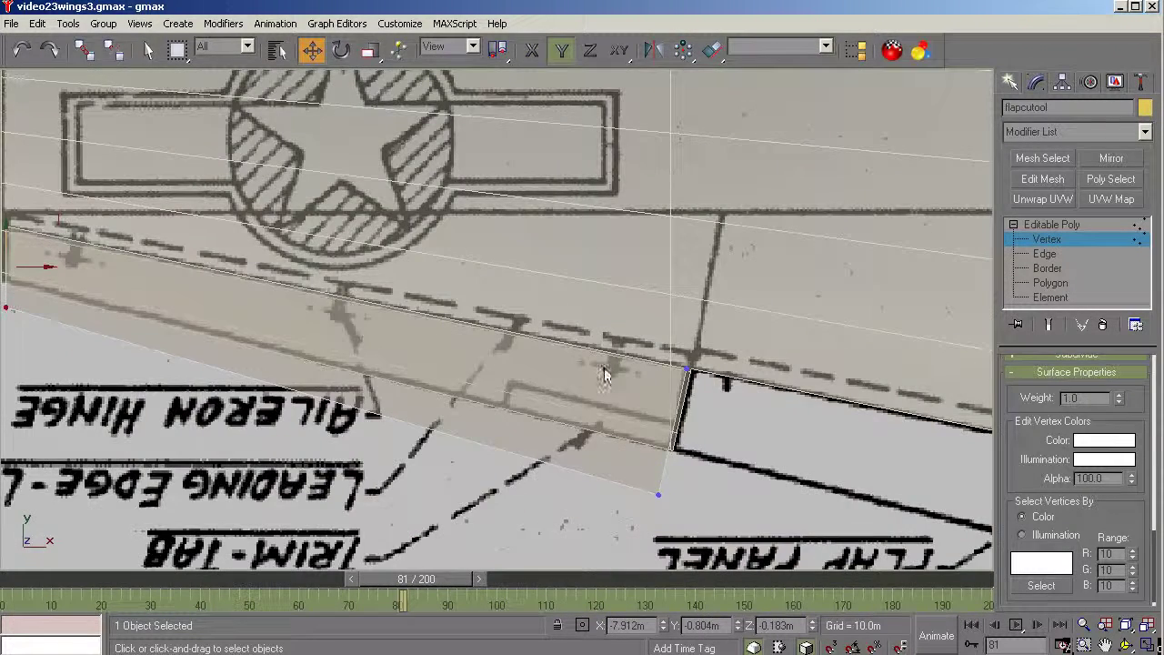
{"action": "scroll", "coordinate": [907, 434], "scroll_direction": "down", "scroll_amount": 2}
{"action": "scroll", "coordinate": [608, 435], "scroll_direction": "up", "scroll_amount": 2}
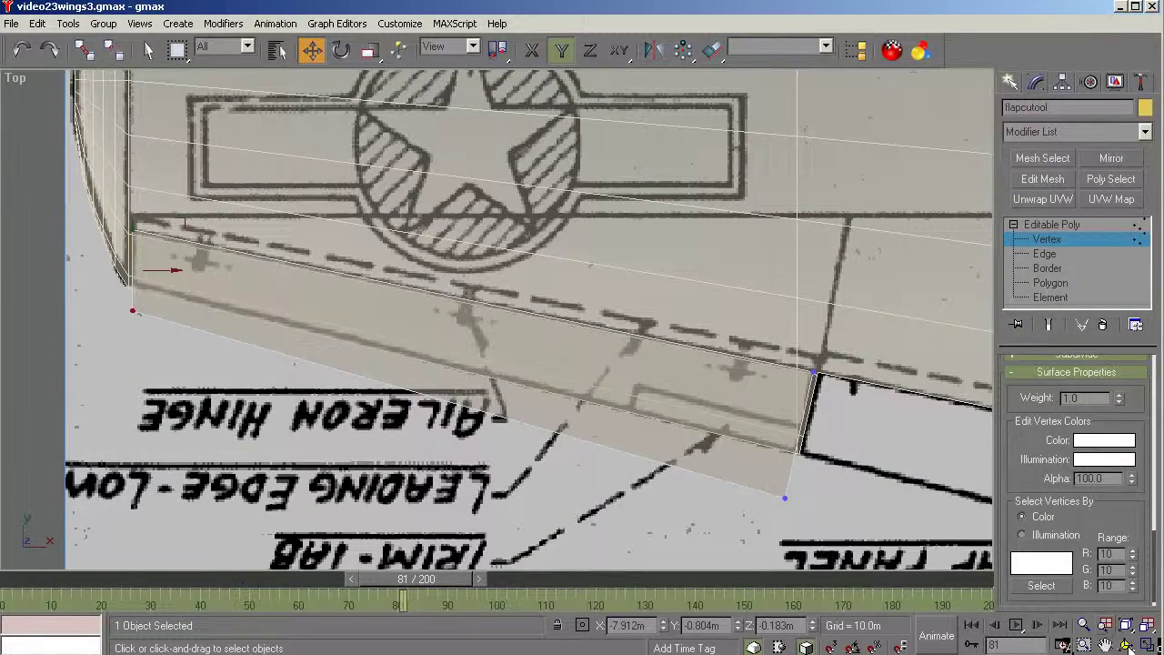
Step: Leave vertex editing of the cutting tool and deselect it in the Top view
{"action": "left_click", "coordinate": [1126, 644]}
{"action": "mouse_move", "coordinate": [515, 403]}
{"action": "left_mouse_down"}
{"action": "mouse_move", "coordinate": [532, 304]}
{"action": "mouse_move", "coordinate": [408, 276]}
{"action": "mouse_move", "coordinate": [382, 241]}
{"action": "mouse_move", "coordinate": [392, 255]}
{"action": "mouse_move", "coordinate": [373, 264]}
{"action": "mouse_move", "coordinate": [730, 283]}
{"action": "mouse_move", "coordinate": [663, 391]}
{"action": "mouse_move", "coordinate": [527, 421]}
{"action": "left_mouse_up"}
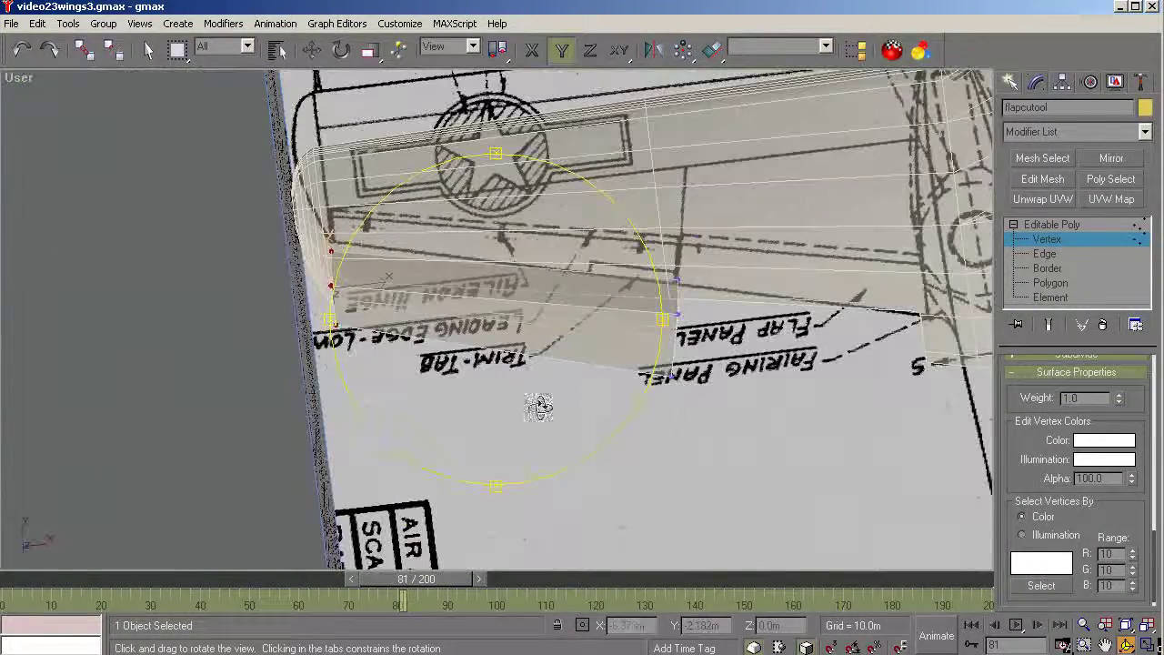
{"action": "key", "text": "y"}
{"action": "key", "text": "t"}
{"action": "key", "text": "z"}
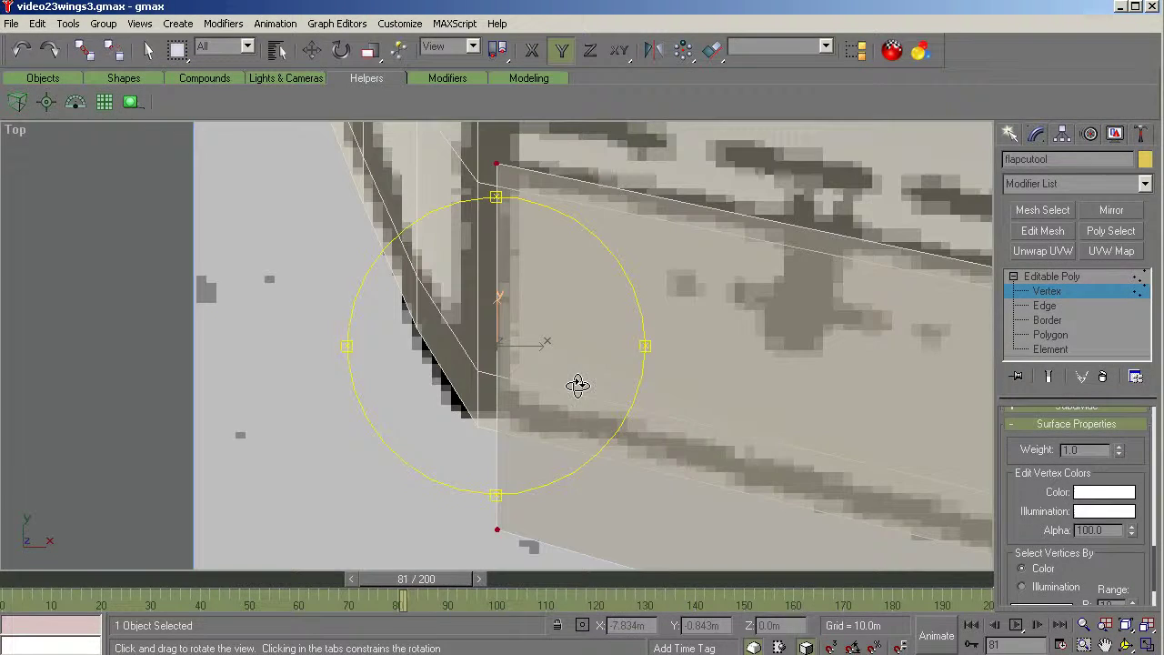
{"action": "left_click", "coordinate": [1048, 277]}
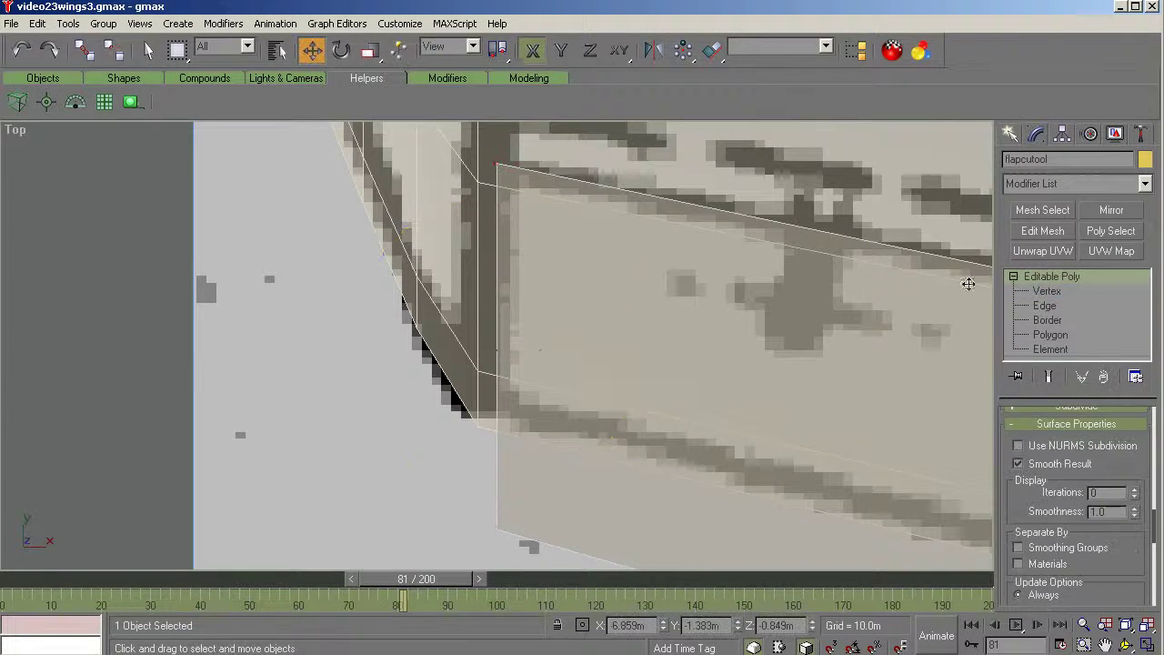
{"action": "left_click", "coordinate": [92, 278]}
{"action": "scroll", "coordinate": [148, 292], "scroll_direction": "down", "scroll_amount": 5}
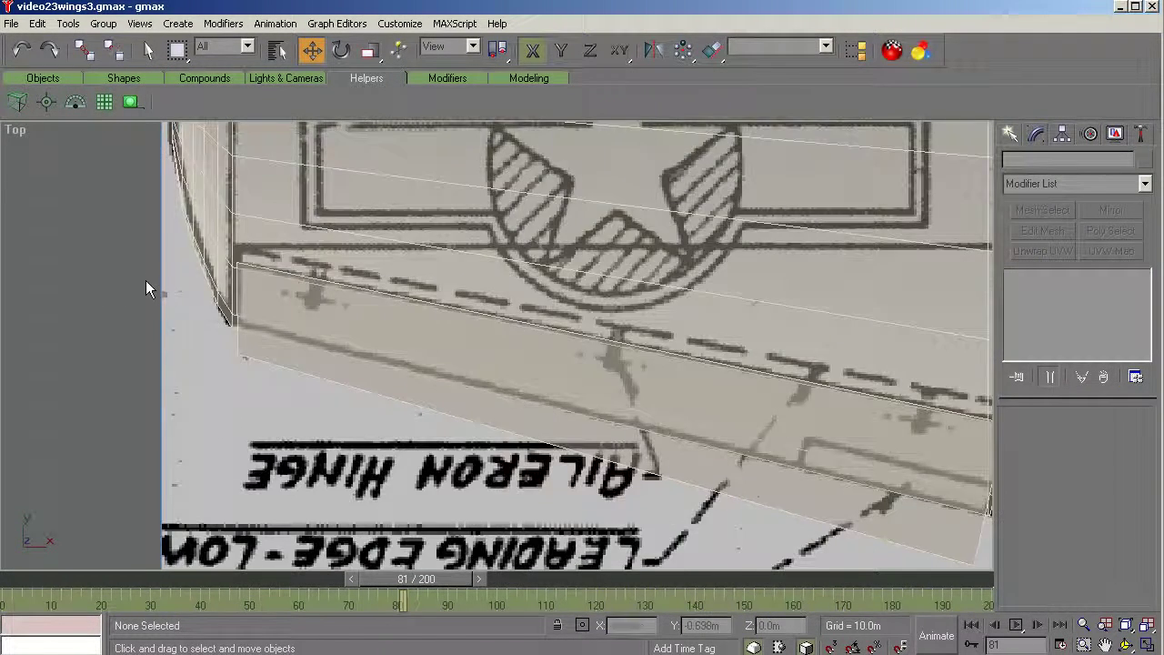
{"action": "scroll", "coordinate": [146, 280], "scroll_direction": "down", "scroll_amount": 4}
{"action": "scroll", "coordinate": [693, 325], "scroll_direction": "up", "scroll_amount": 2}
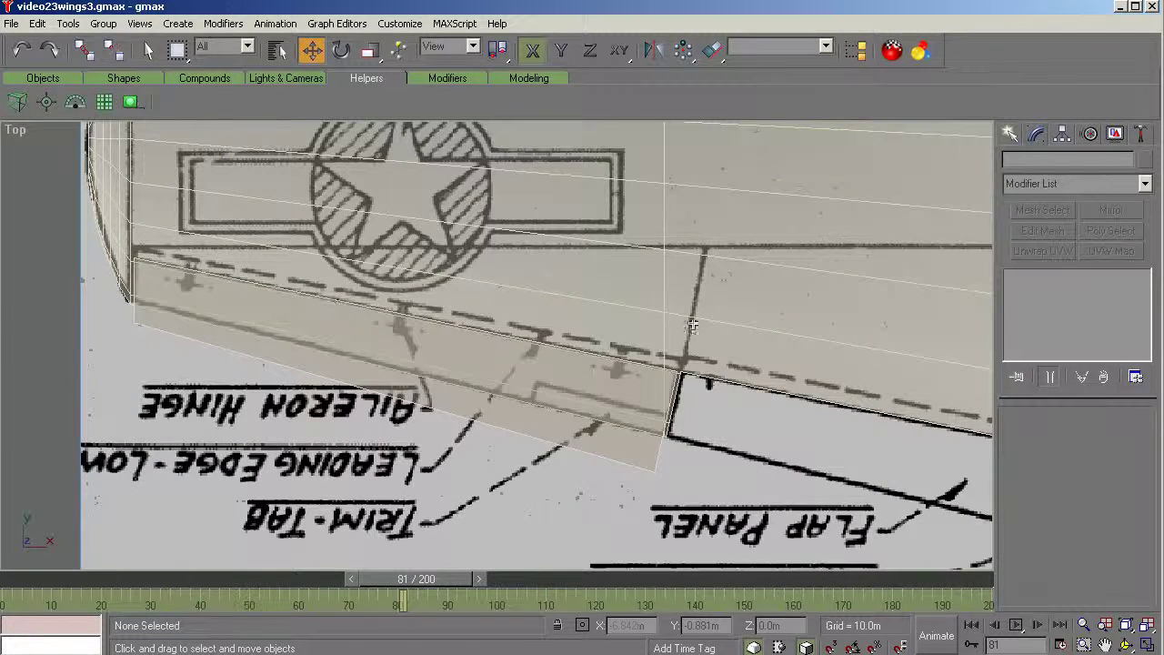
{"action": "left_click", "coordinate": [823, 351]}
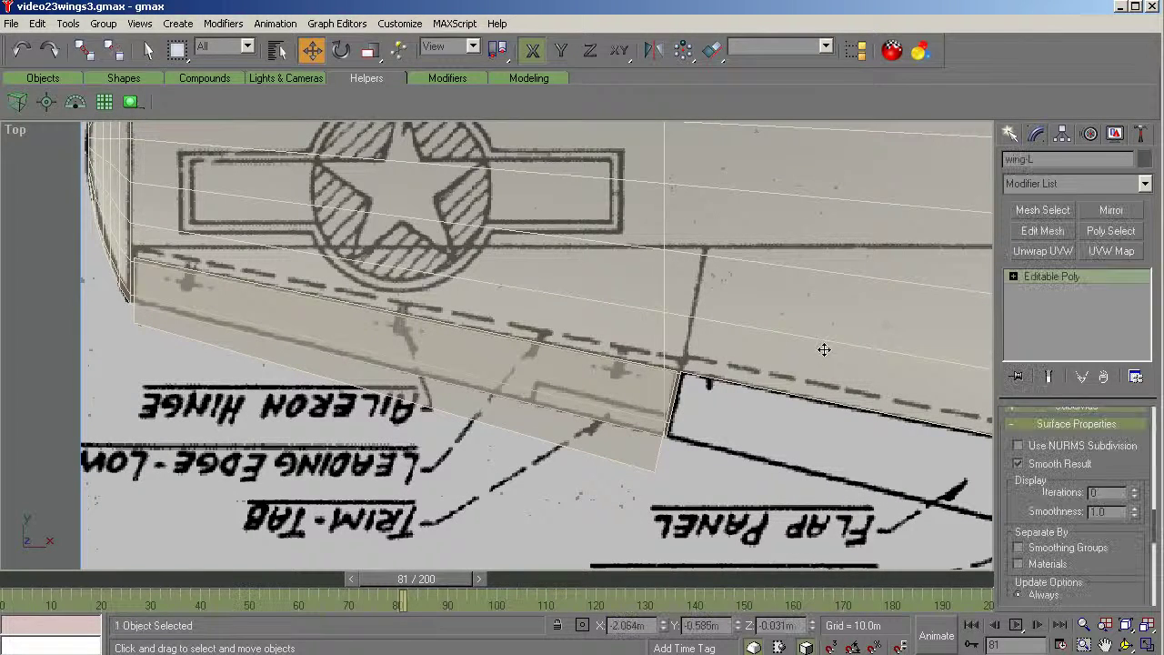
{"action": "left_click", "coordinate": [1007, 137]}
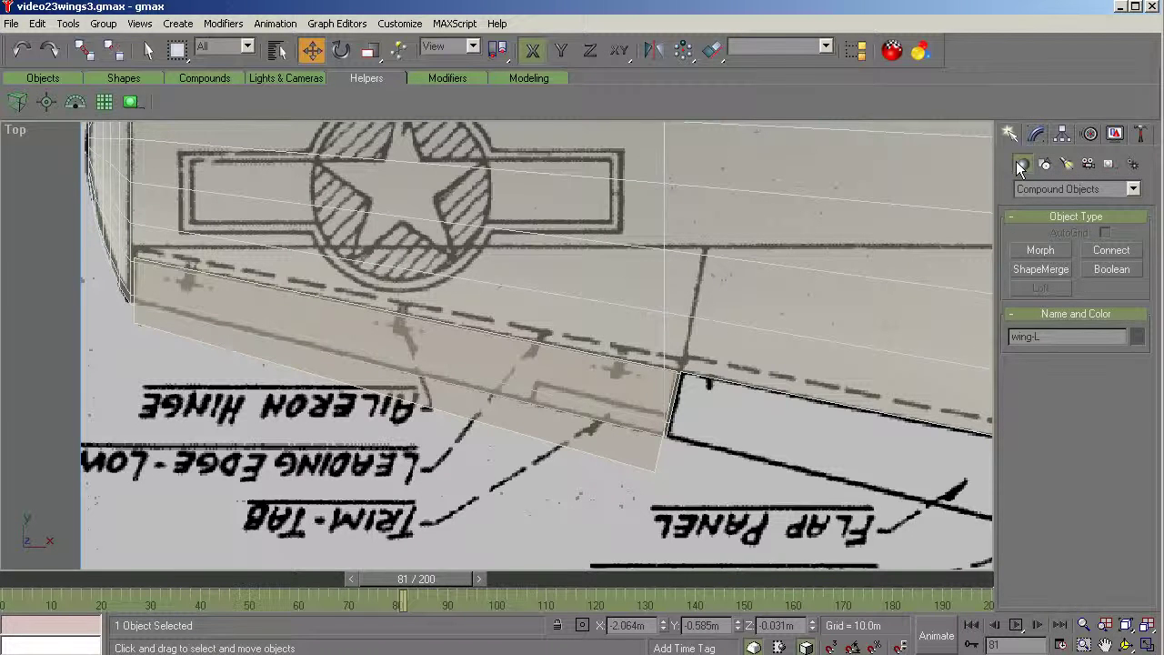
{"action": "left_click", "coordinate": [1103, 273]}
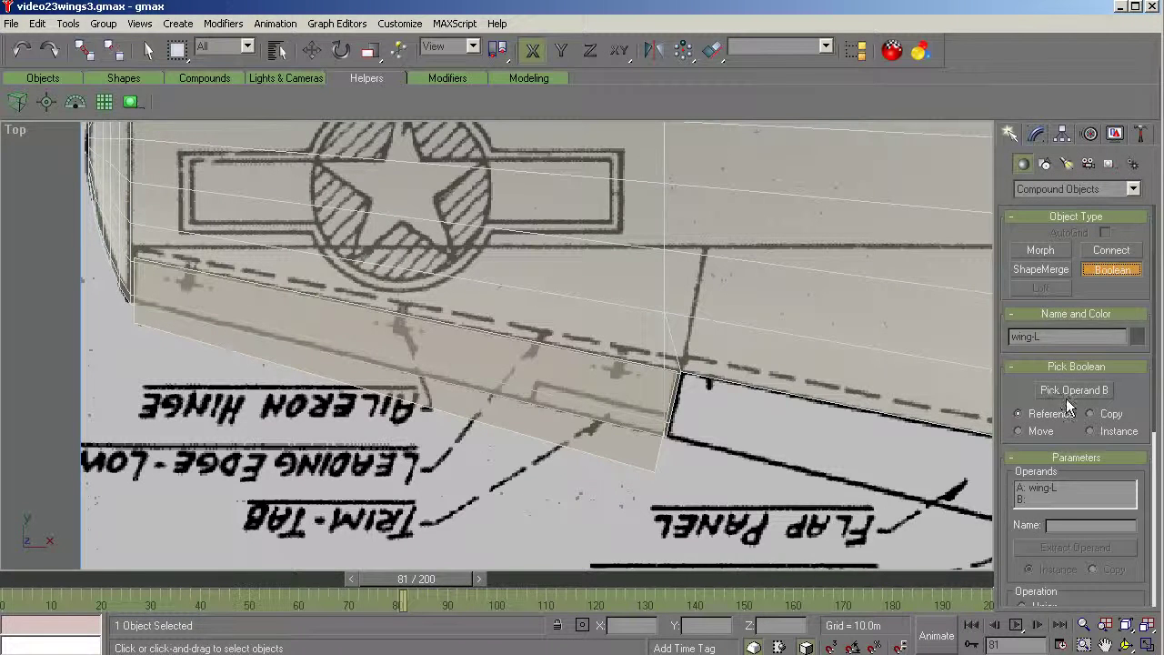
{"action": "mouse_move", "coordinate": [1156, 413]}
{"action": "left_mouse_down"}
{"action": "mouse_move", "coordinate": [1161, 507]}
{"action": "mouse_move", "coordinate": [1161, 412]}
{"action": "left_mouse_up"}
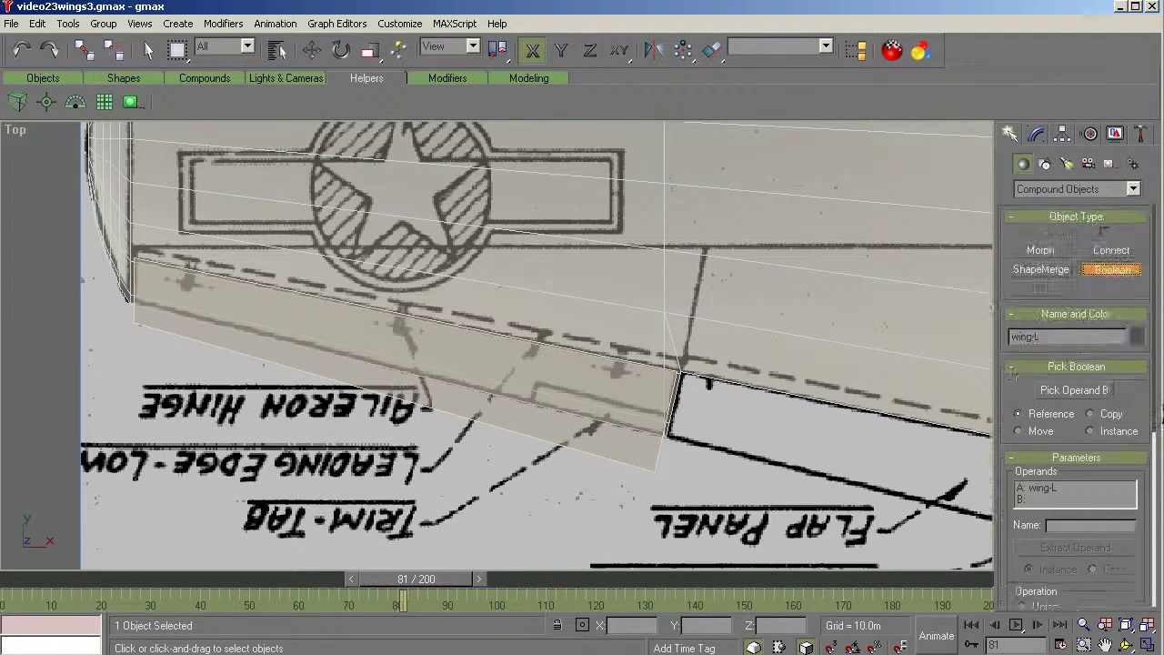
{"action": "left_click", "coordinate": [1076, 390]}
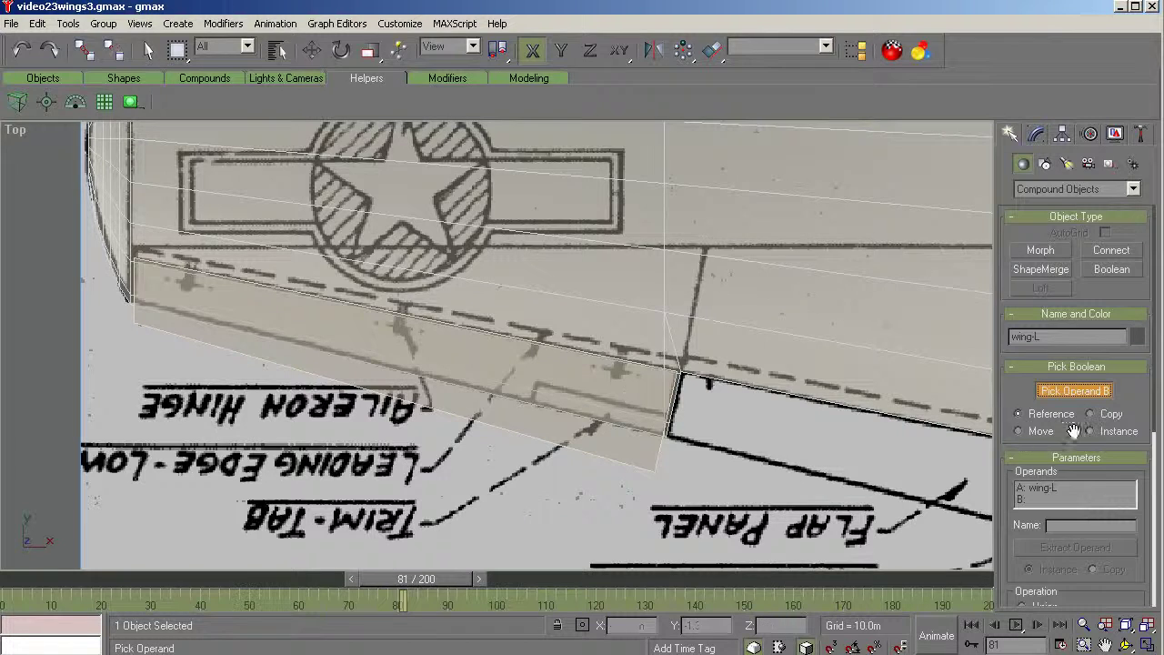
{"action": "left_click", "coordinate": [1075, 391]}
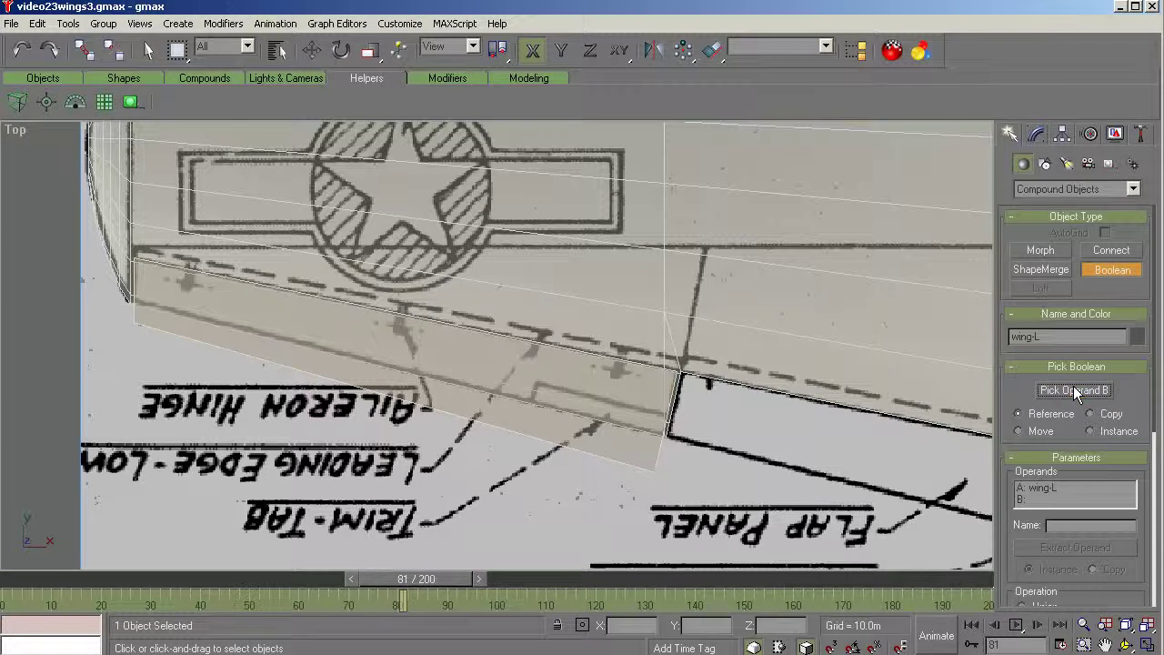
{"action": "left_click", "coordinate": [15, 46]}
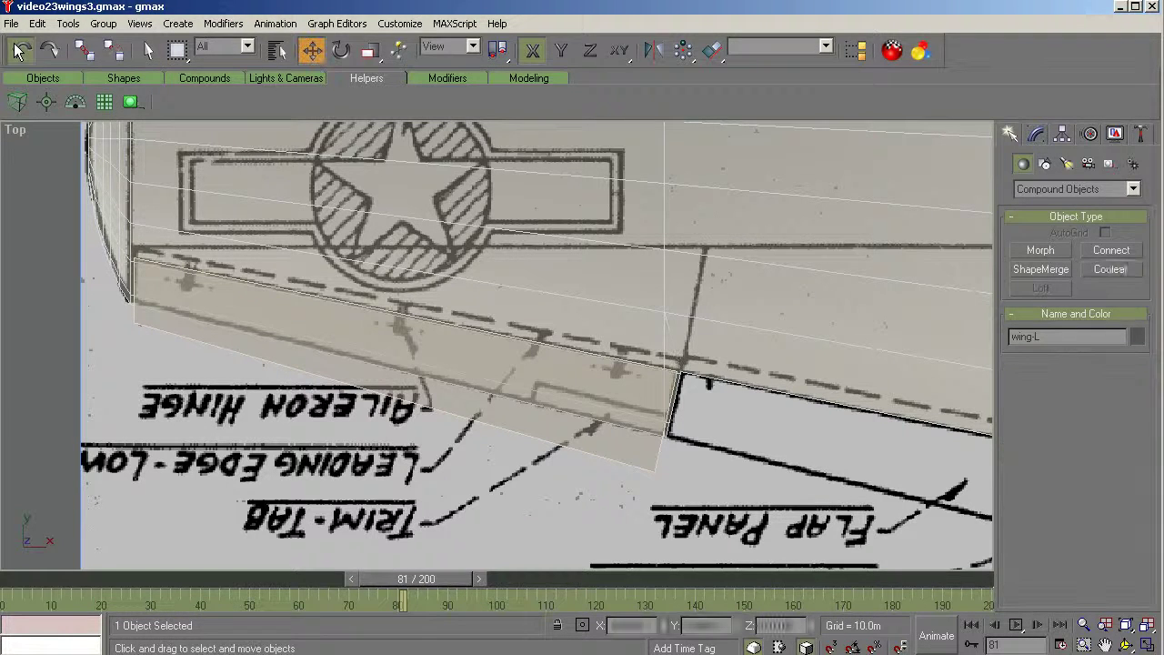
{"action": "left_click", "coordinate": [15, 46]}
{"action": "left_click", "coordinate": [15, 45]}
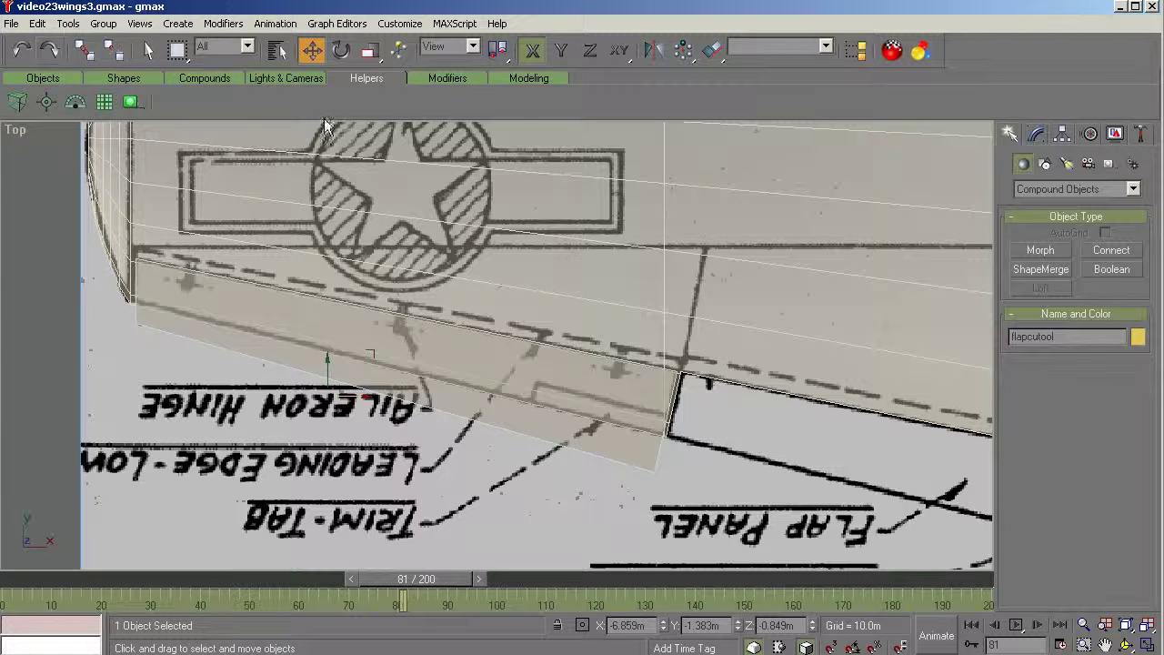
Step: Apply a Boolean to the left wing (wing-L), picking flapcutool as operand B by reference
{"action": "left_click", "coordinate": [1037, 134]}
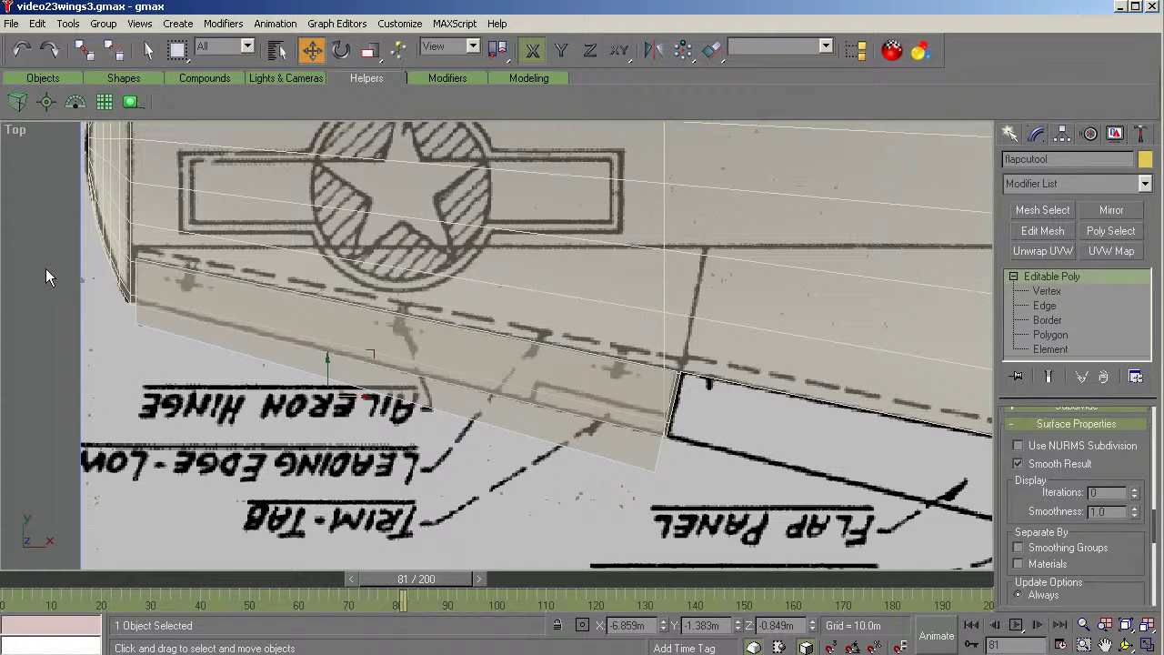
{"action": "left_click", "coordinate": [107, 260]}
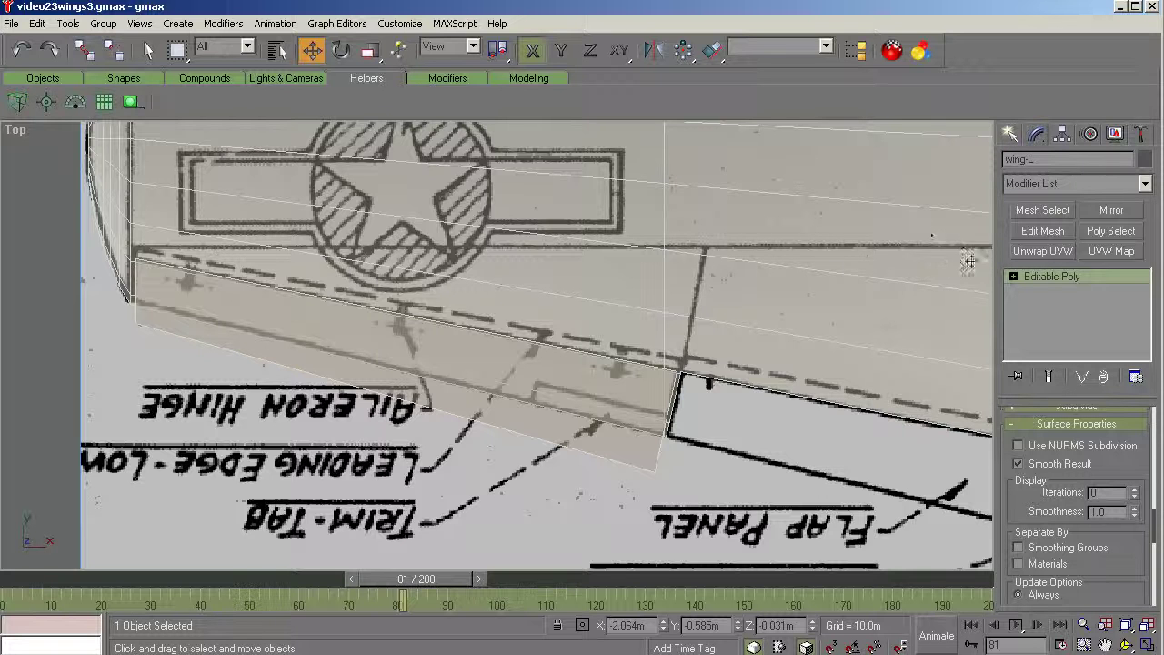
{"action": "left_click", "coordinate": [1013, 134]}
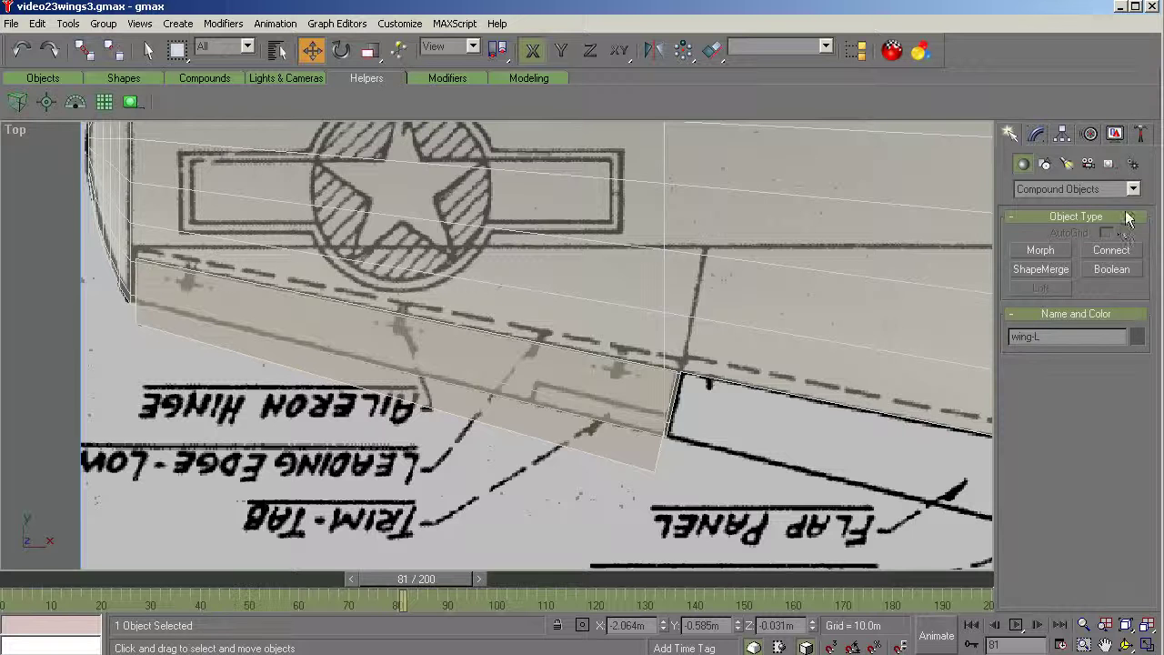
{"action": "left_click", "coordinate": [1124, 272]}
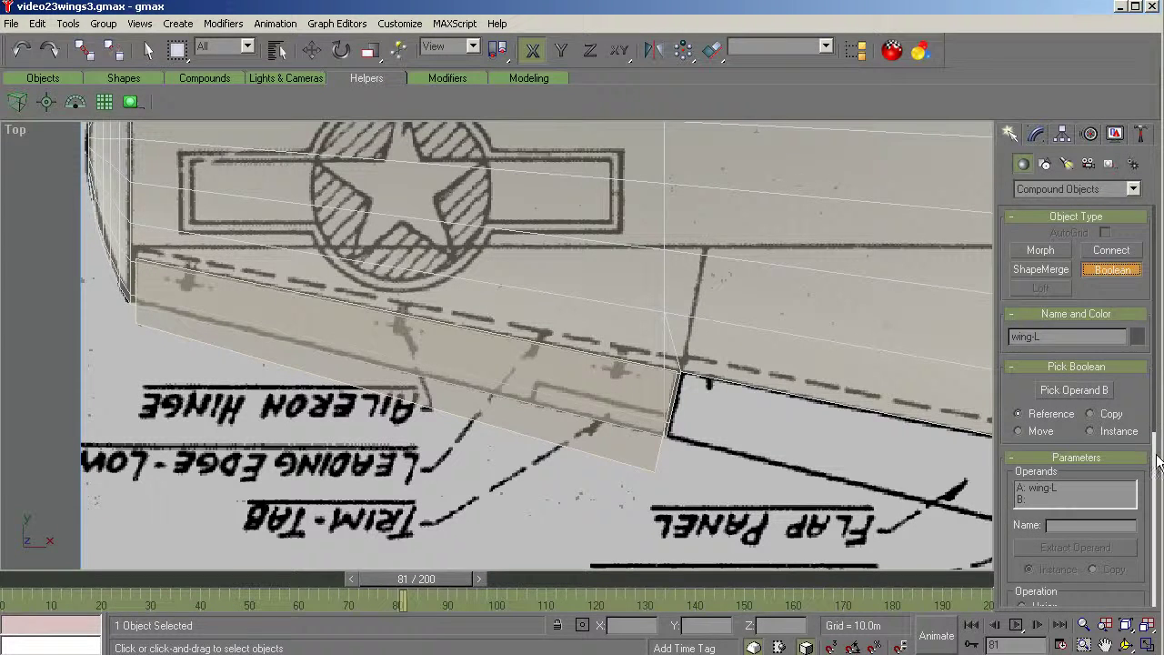
{"action": "mouse_move", "coordinate": [1157, 430]}
{"action": "left_mouse_down"}
{"action": "mouse_move", "coordinate": [1157, 511]}
{"action": "mouse_move", "coordinate": [1158, 424]}
{"action": "left_mouse_up"}
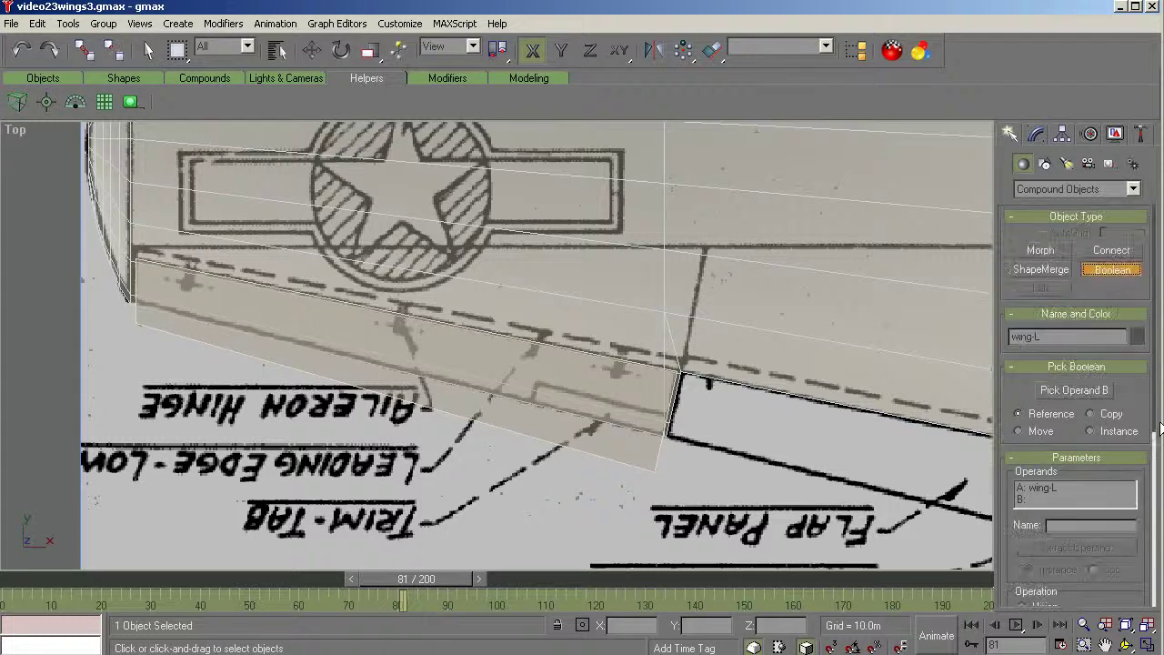
{"action": "left_click", "coordinate": [1091, 391]}
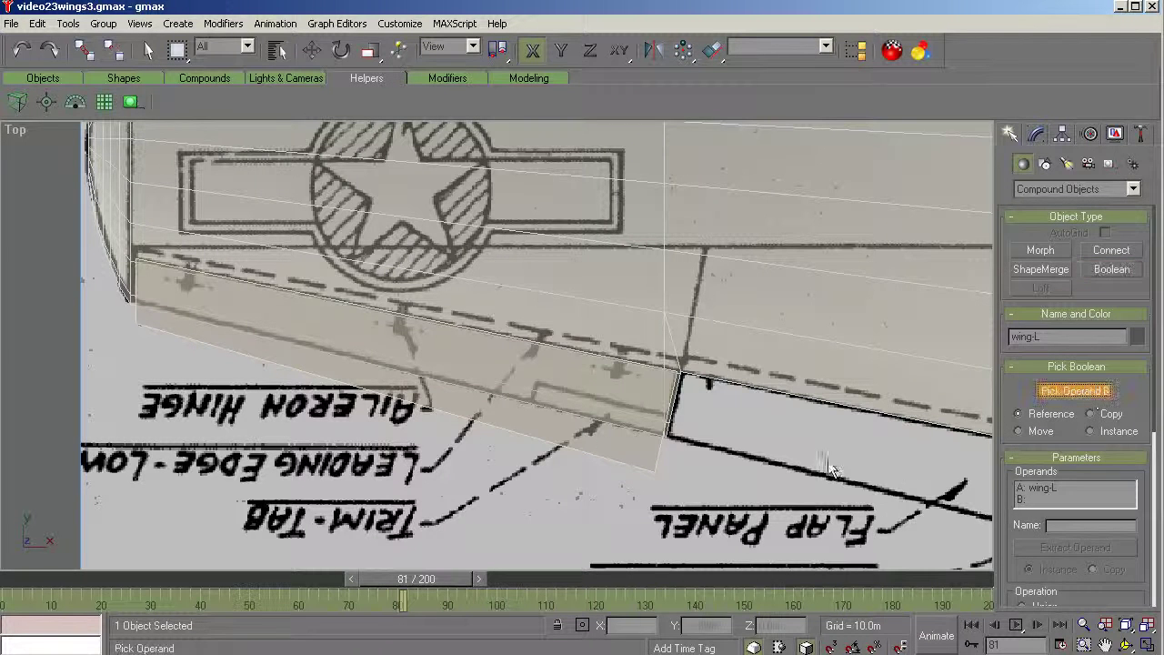
{"action": "left_click", "coordinate": [552, 426]}
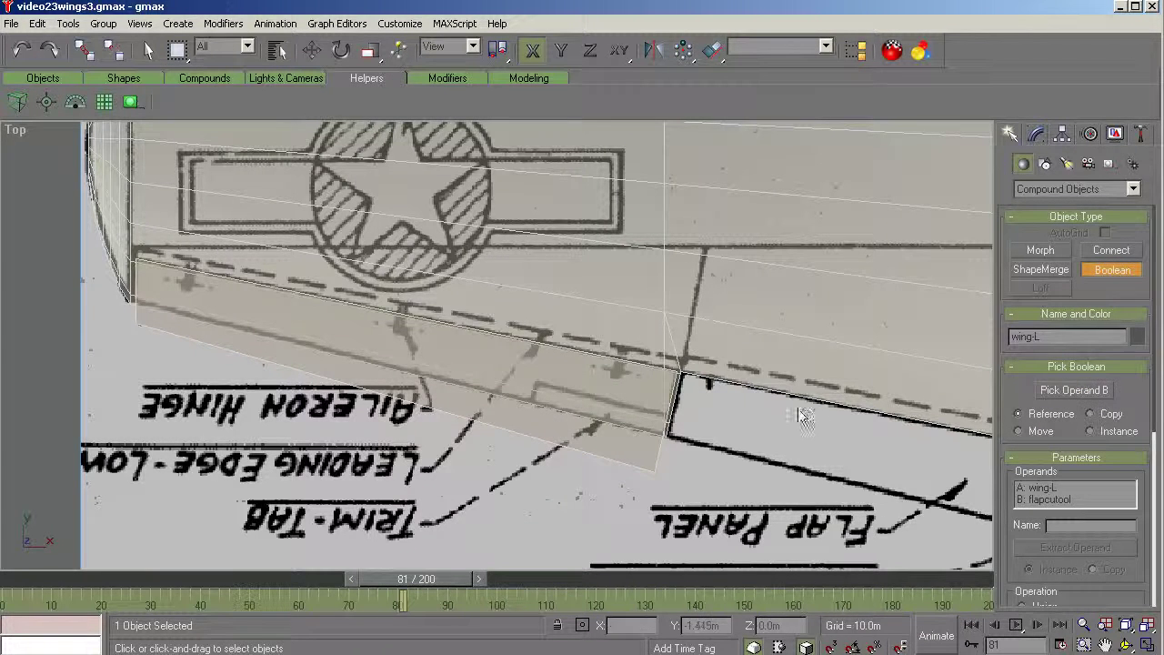
Step: Convert the wing's Boolean result to an Editable Poly
{"action": "left_click", "coordinate": [1036, 136]}
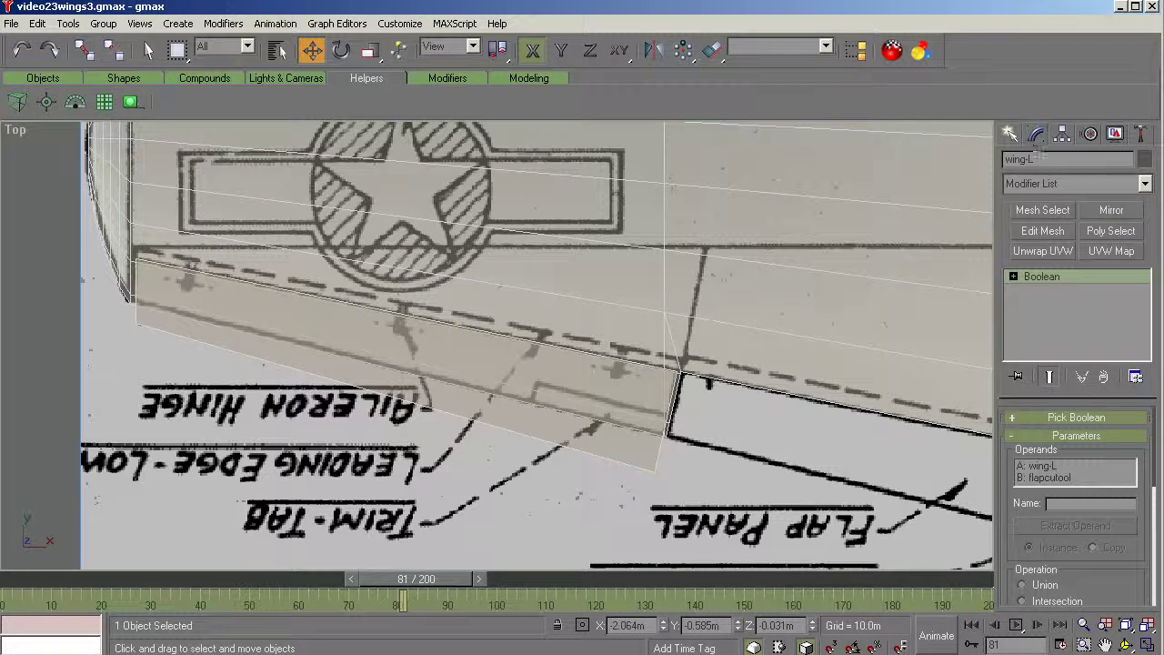
{"action": "right_click", "coordinate": [1045, 276]}
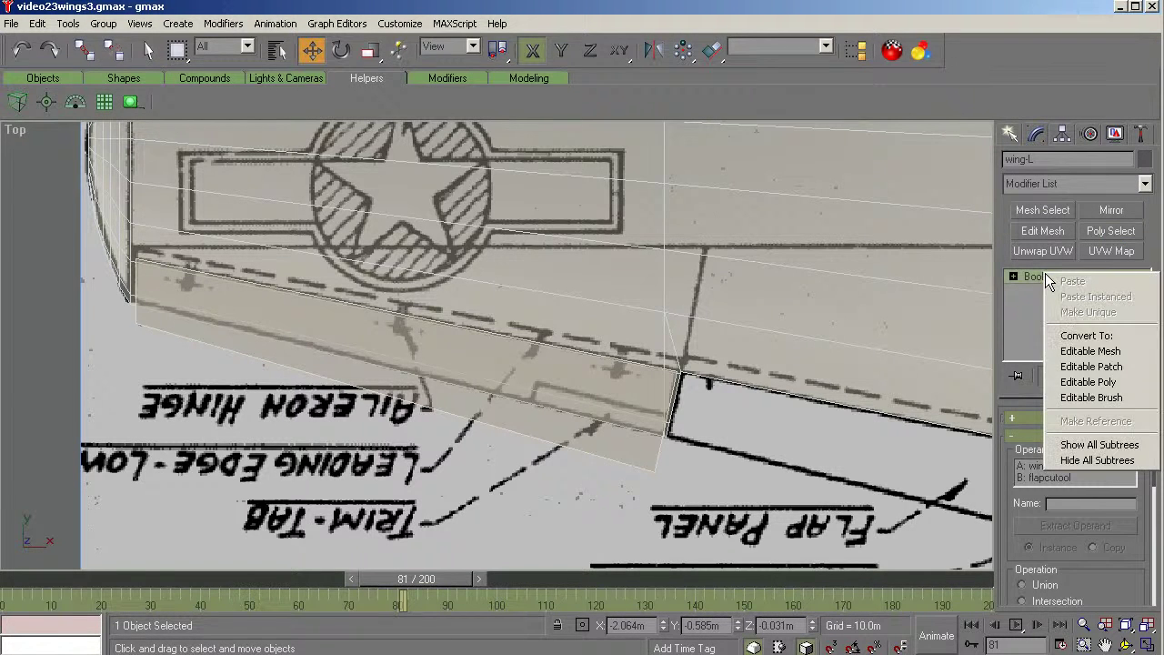
{"action": "left_click", "coordinate": [1086, 382]}
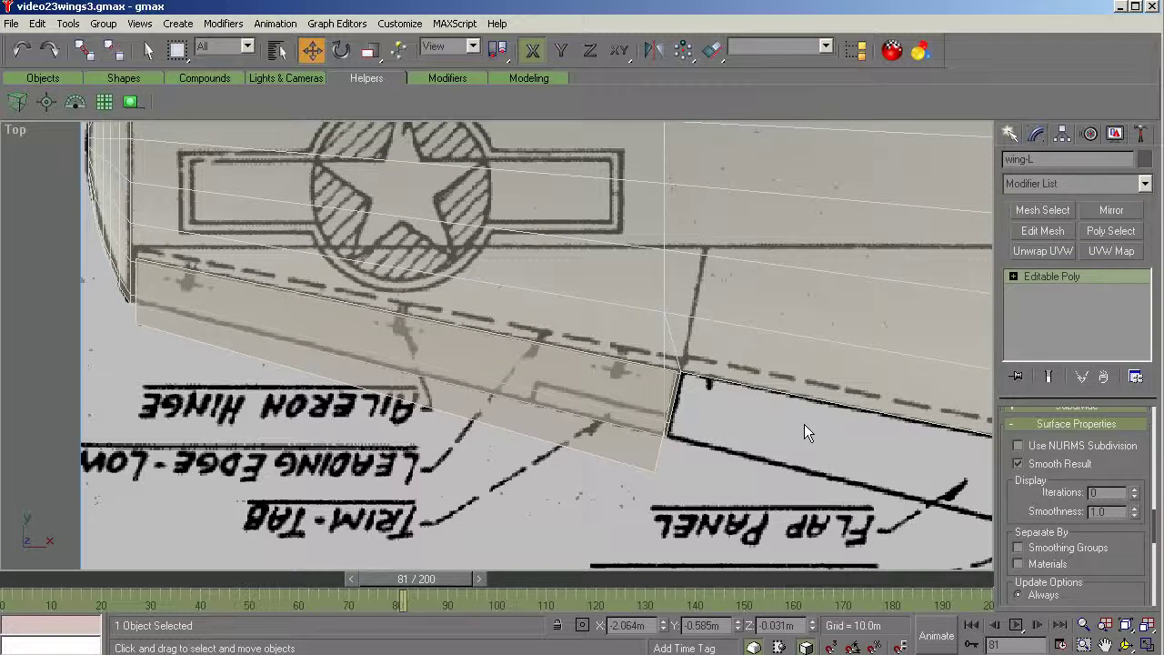
Step: Select the flapcutool cutting object and hide it
{"action": "left_click", "coordinate": [613, 425]}
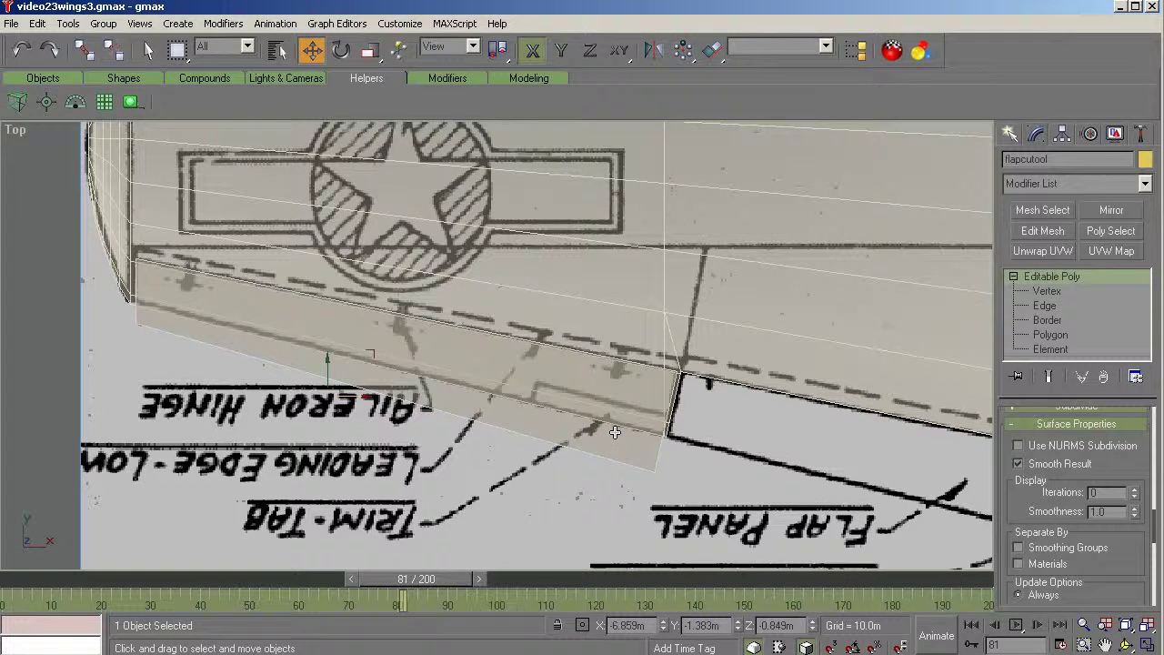
{"action": "left_click", "coordinate": [1116, 135]}
{"action": "left_click", "coordinate": [1075, 241]}
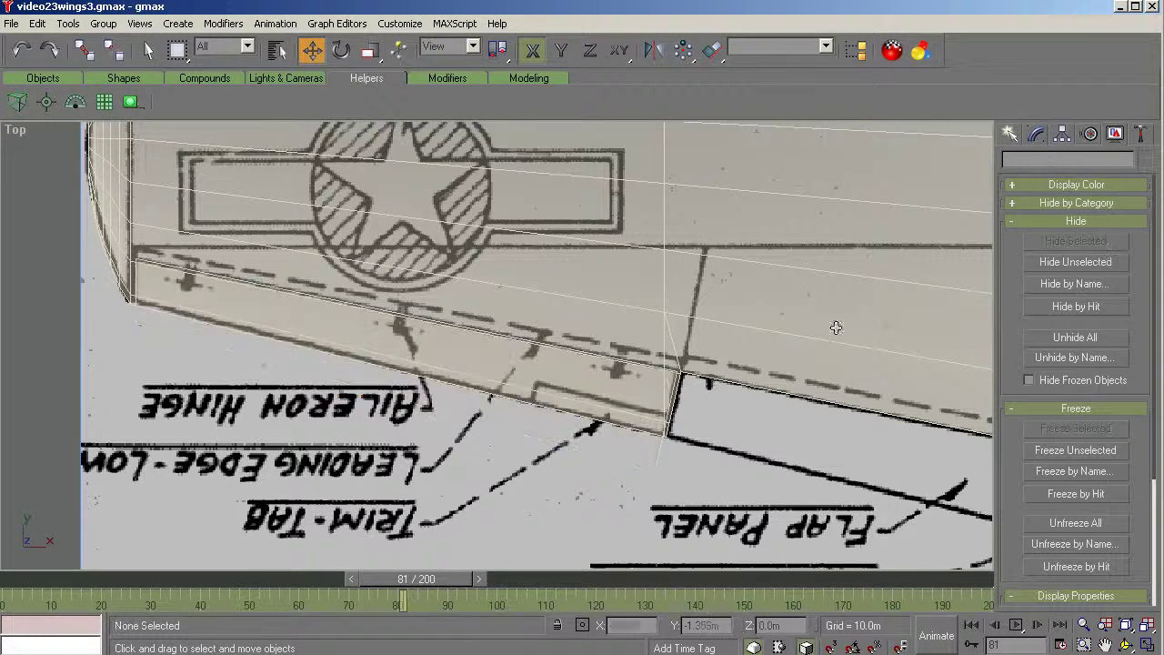
Step: Turn off See-Through display for the left wing
{"action": "left_click", "coordinate": [716, 343]}
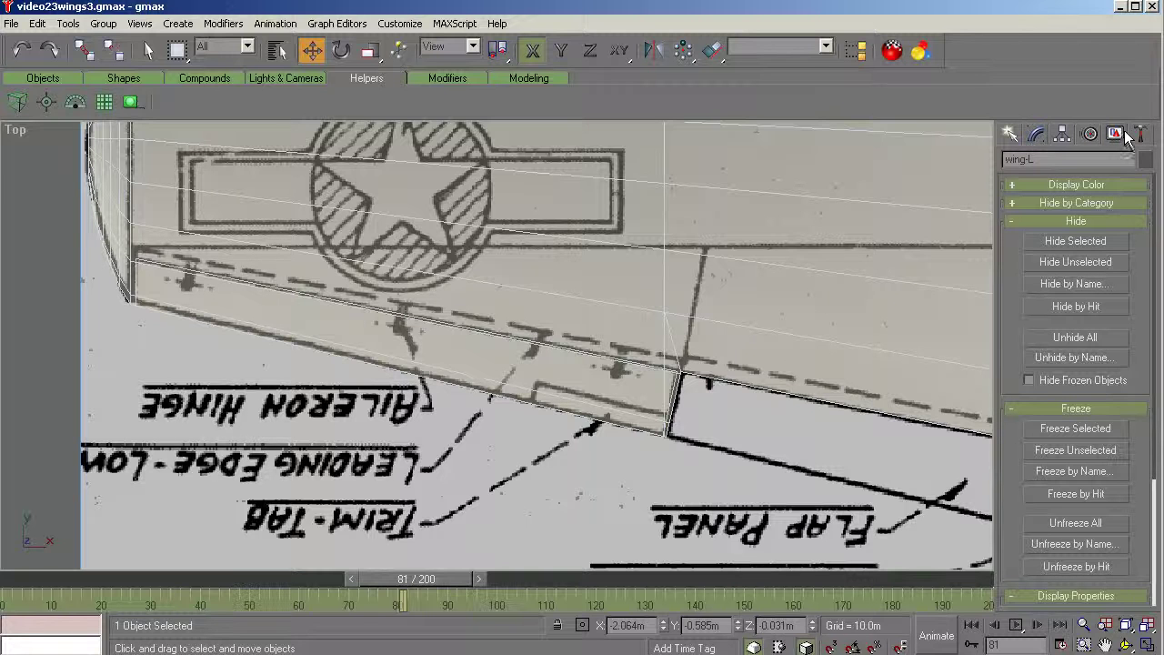
{"action": "scroll", "coordinate": [1157, 452], "scroll_direction": "down", "scroll_amount": 5}
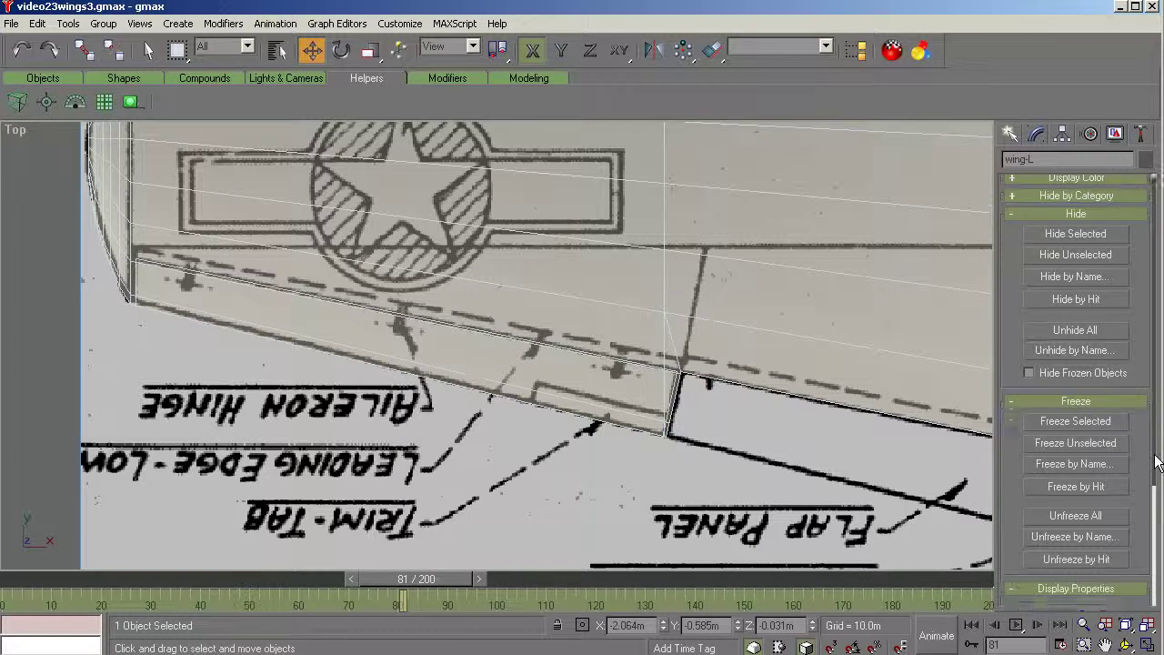
{"action": "left_click", "coordinate": [1056, 519]}
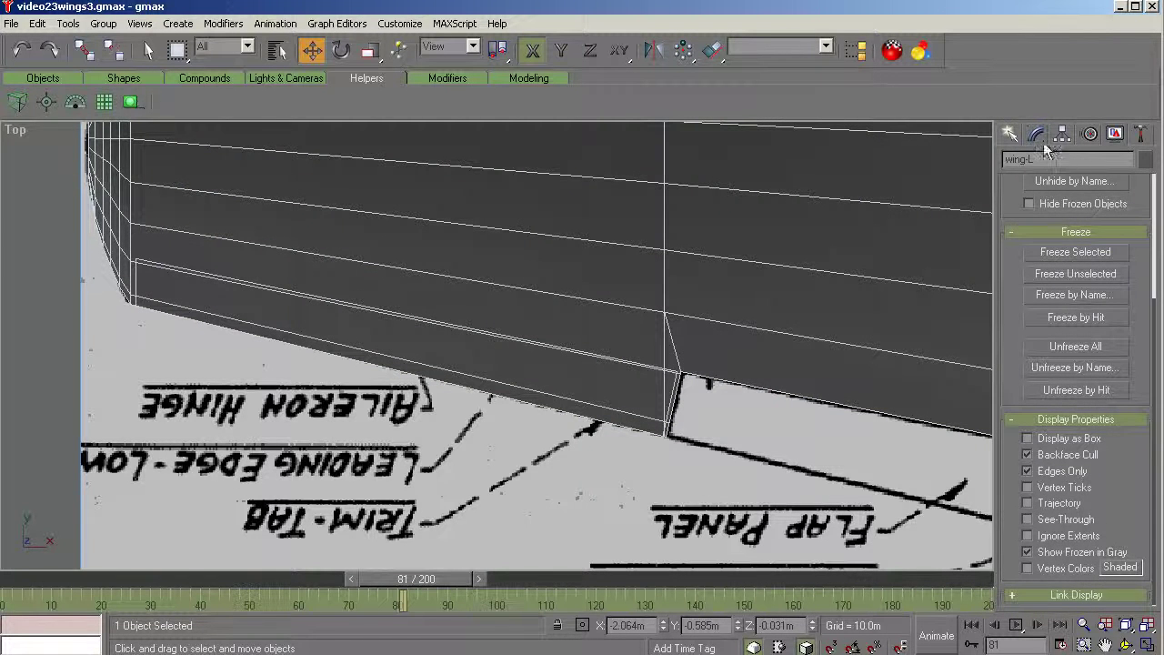
Step: Examine the left wing's vertices at vertex level, close up at the inboard and outboard ends of the aileron cut
{"action": "left_click", "coordinate": [1037, 136]}
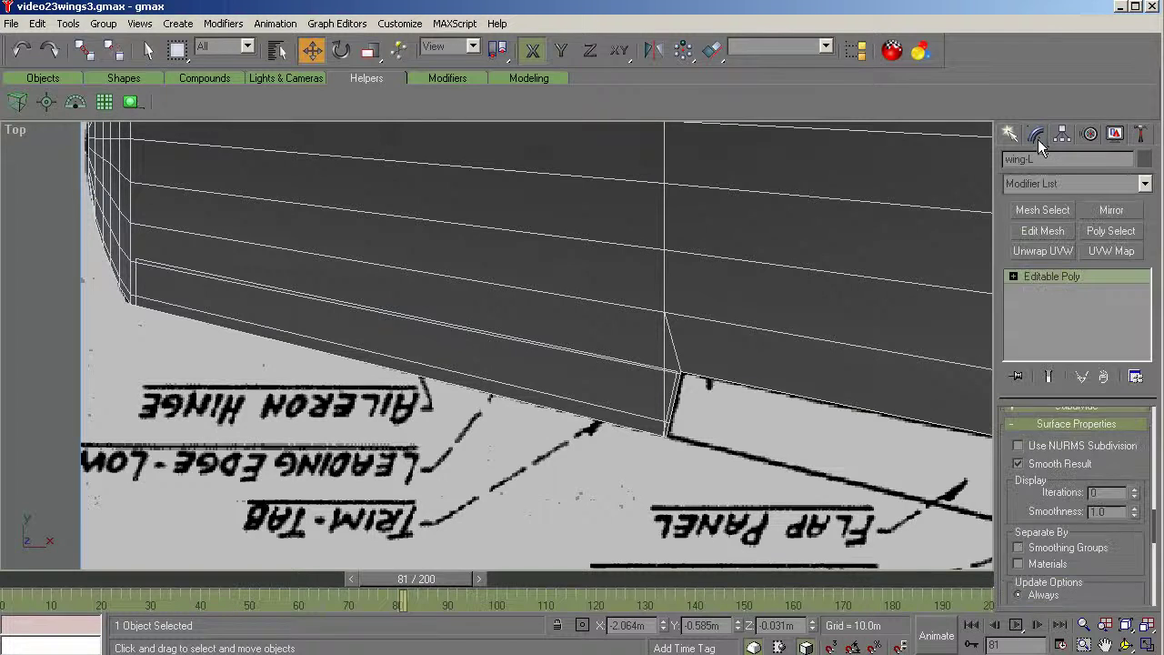
{"action": "left_click", "coordinate": [1013, 276]}
{"action": "left_click", "coordinate": [1048, 335]}
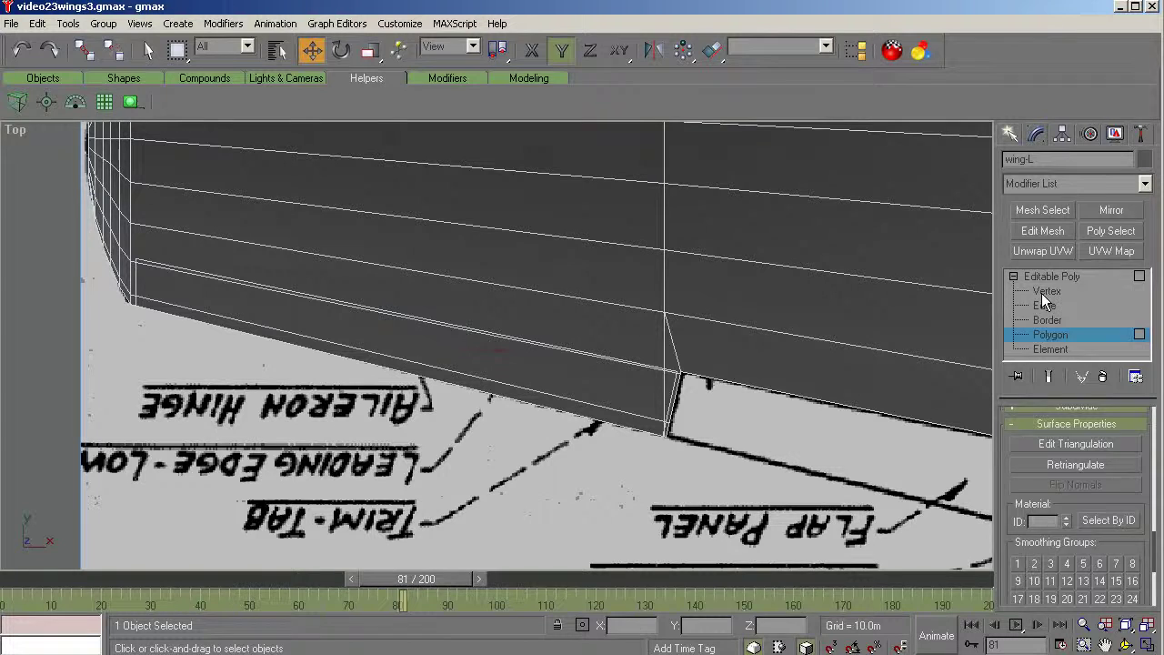
{"action": "left_click", "coordinate": [1046, 291]}
{"action": "left_click", "coordinate": [1086, 644]}
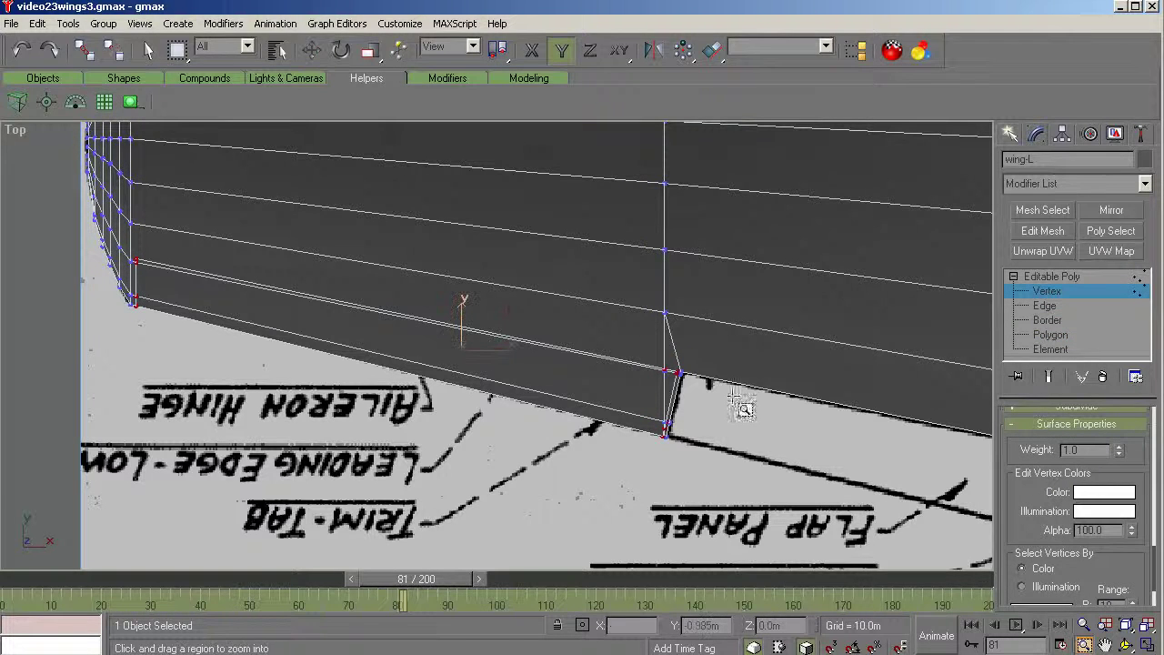
{"action": "left_click_drag", "start_coordinate": [700, 320], "coordinate": [606, 482]}
{"action": "scroll", "coordinate": [564, 266], "scroll_direction": "up", "scroll_amount": 5}
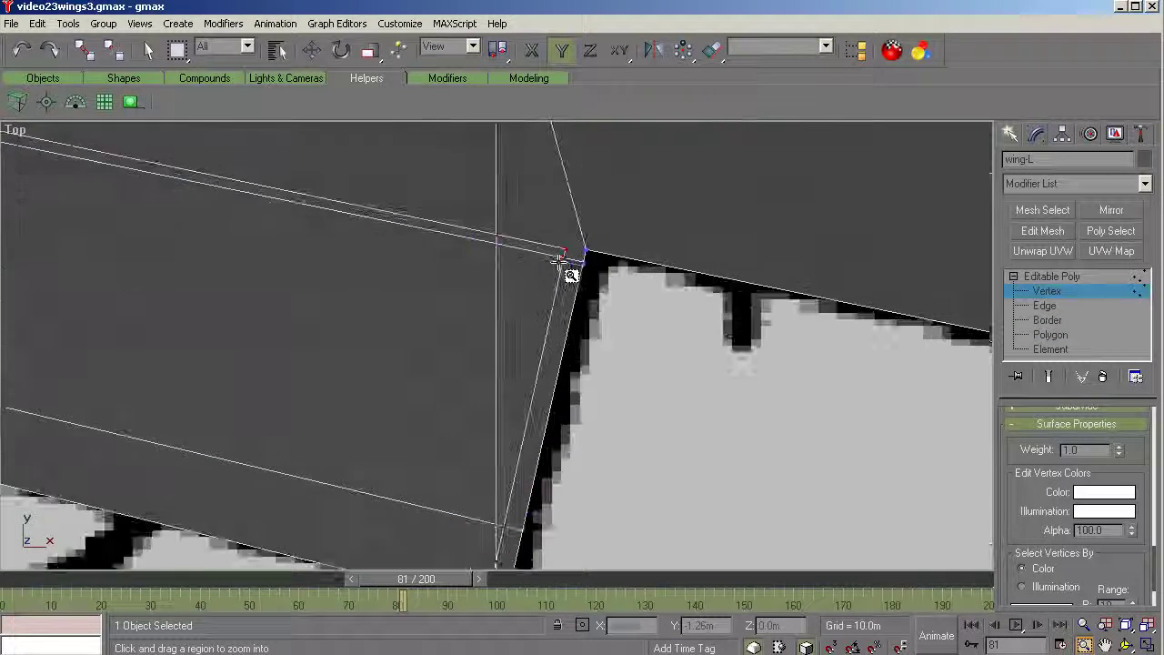
{"action": "scroll", "coordinate": [618, 206], "scroll_direction": "up", "scroll_amount": 3}
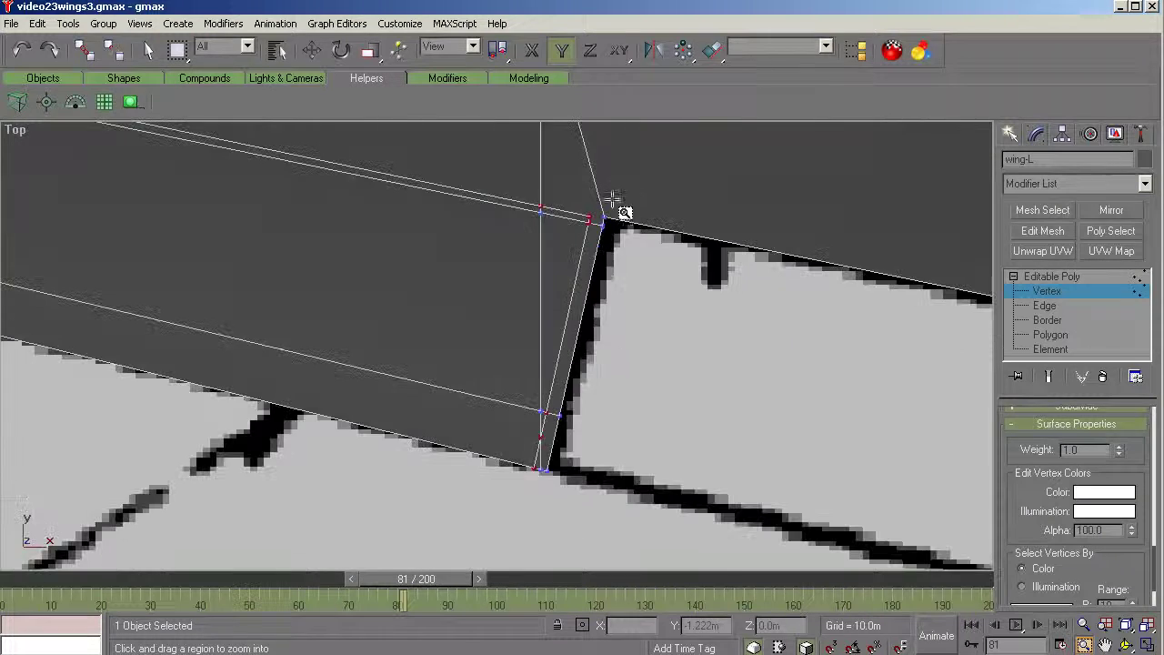
{"action": "scroll", "coordinate": [535, 450], "scroll_direction": "up", "scroll_amount": 4}
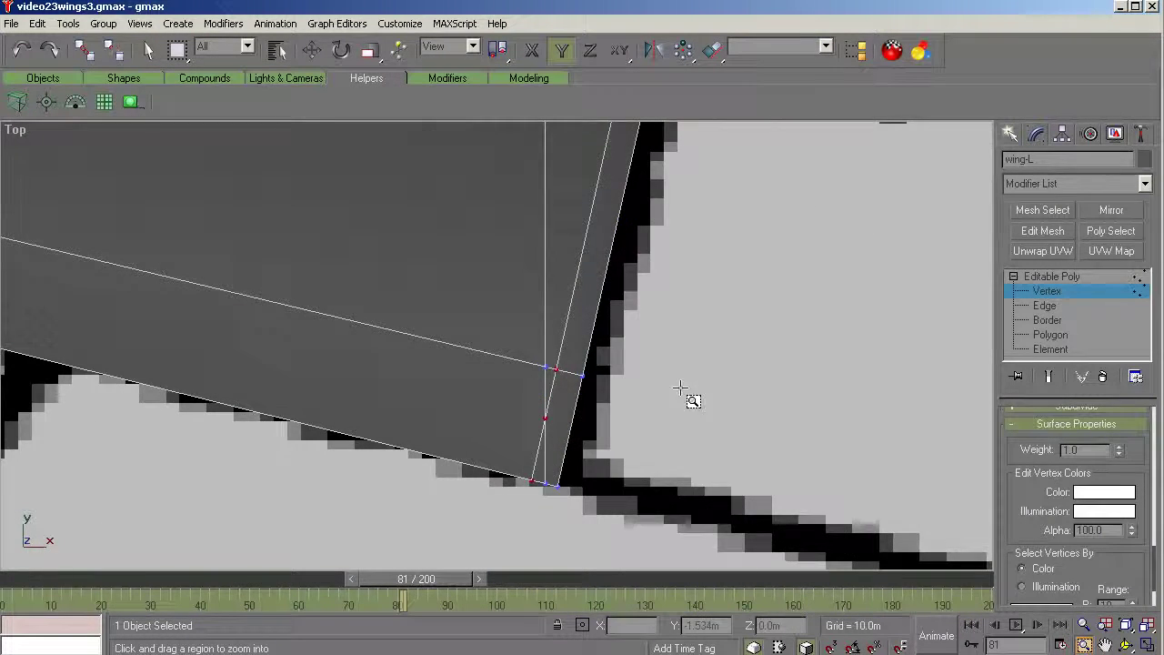
{"action": "scroll", "coordinate": [686, 399], "scroll_direction": "down", "scroll_amount": 3}
{"action": "scroll", "coordinate": [593, 391], "scroll_direction": "down", "scroll_amount": 1}
{"action": "scroll", "coordinate": [139, 248], "scroll_direction": "up", "scroll_amount": 4}
{"action": "scroll", "coordinate": [138, 248], "scroll_direction": "up", "scroll_amount": 2}
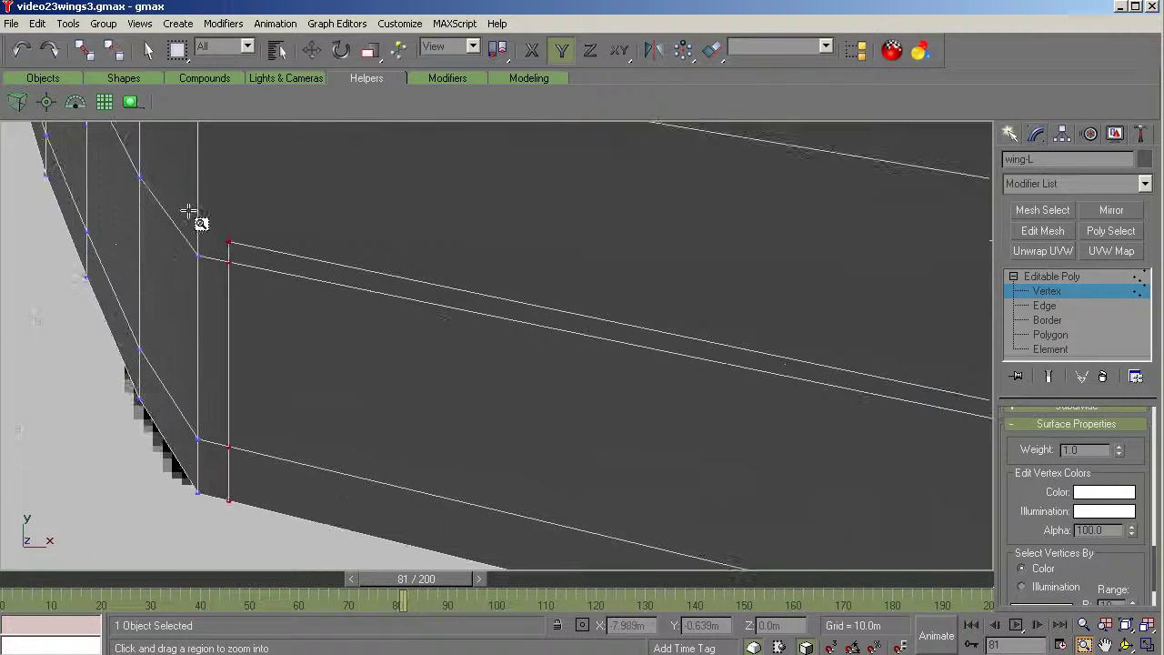
Step: Select the vertices at the aileron cut's outboard end in turn to check for overlapping vertices at each corner
{"action": "key", "text": "w"}
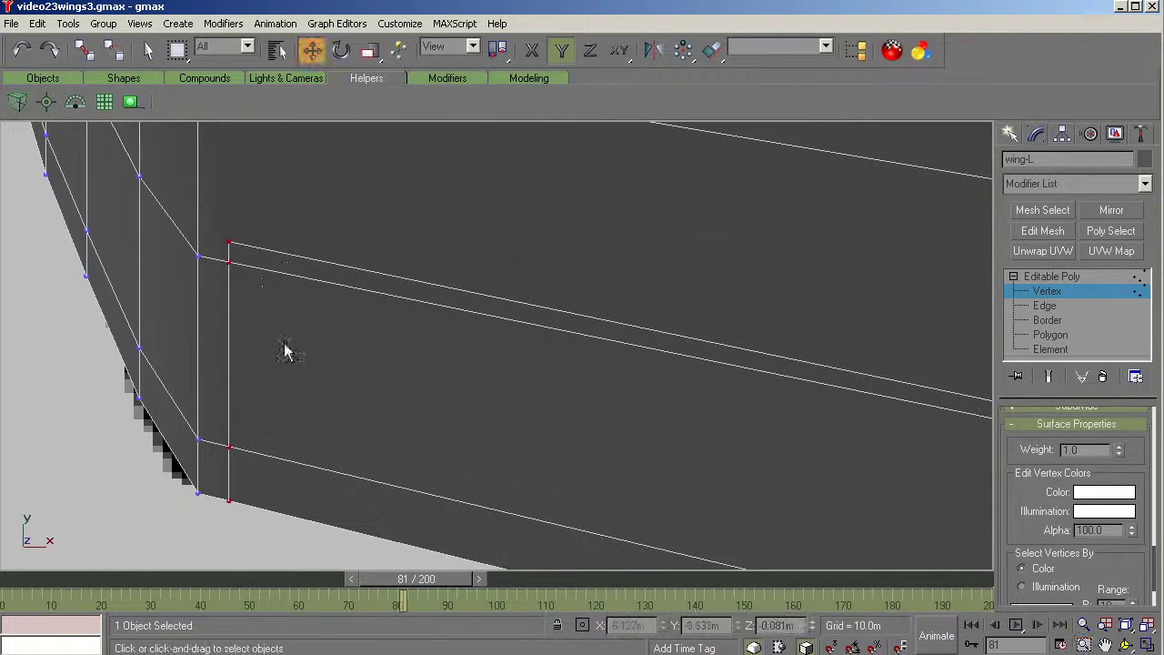
{"action": "left_click", "coordinate": [227, 255]}
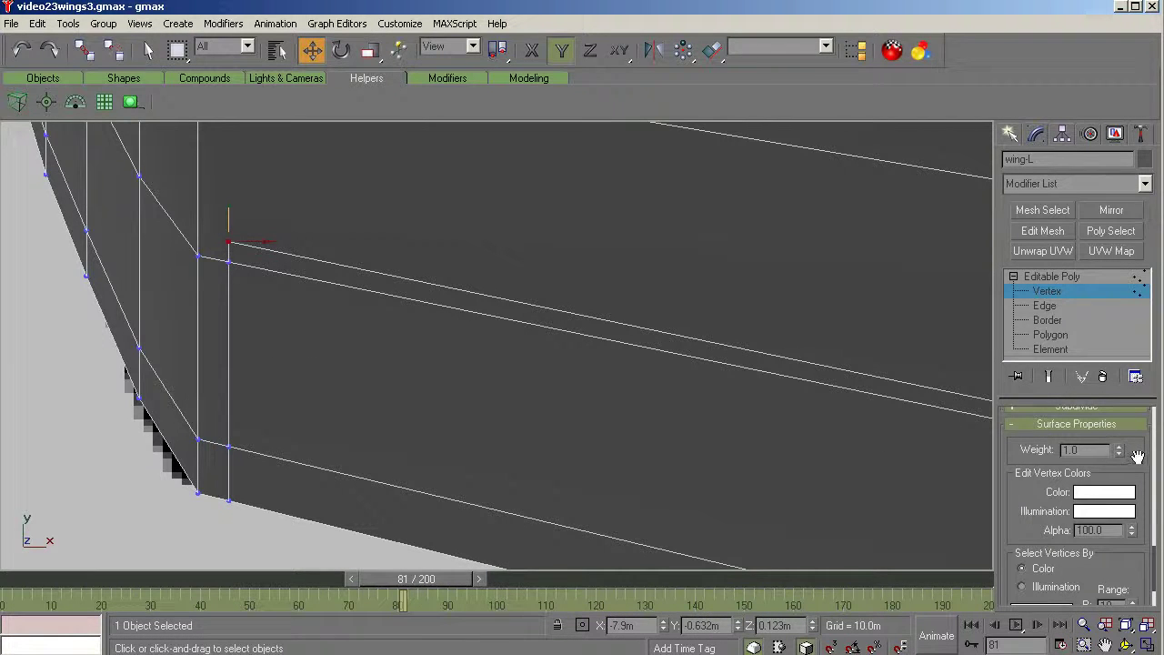
{"action": "scroll", "coordinate": [1153, 439], "scroll_direction": "up", "scroll_amount": 5}
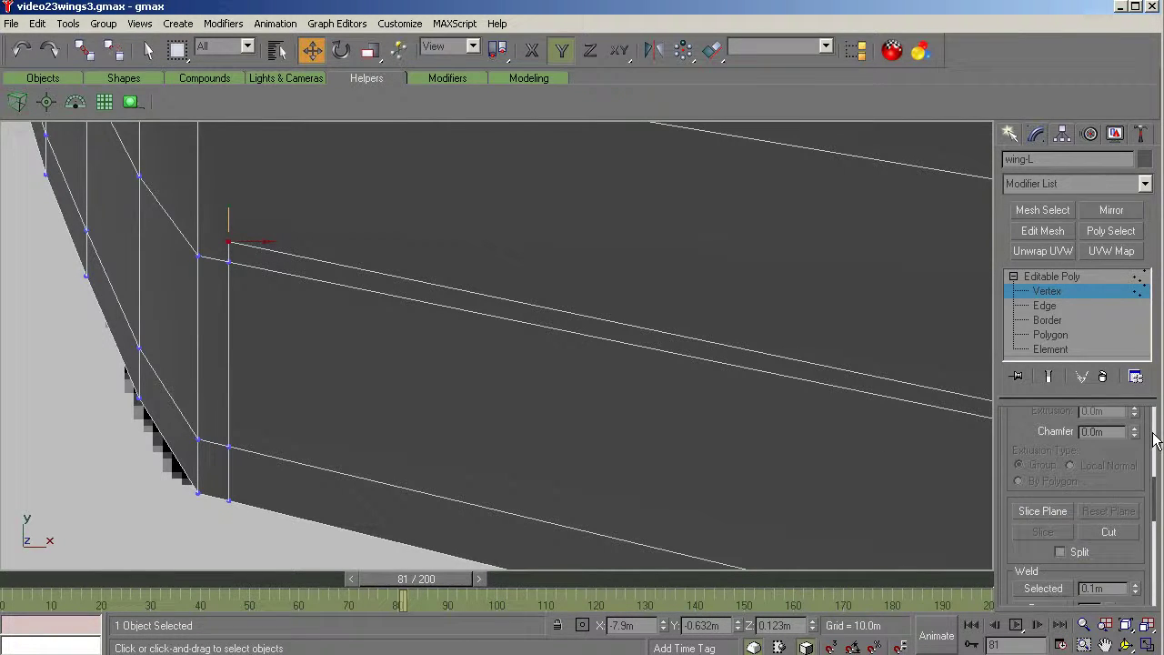
{"action": "scroll", "coordinate": [1153, 439], "scroll_direction": "up", "scroll_amount": 5}
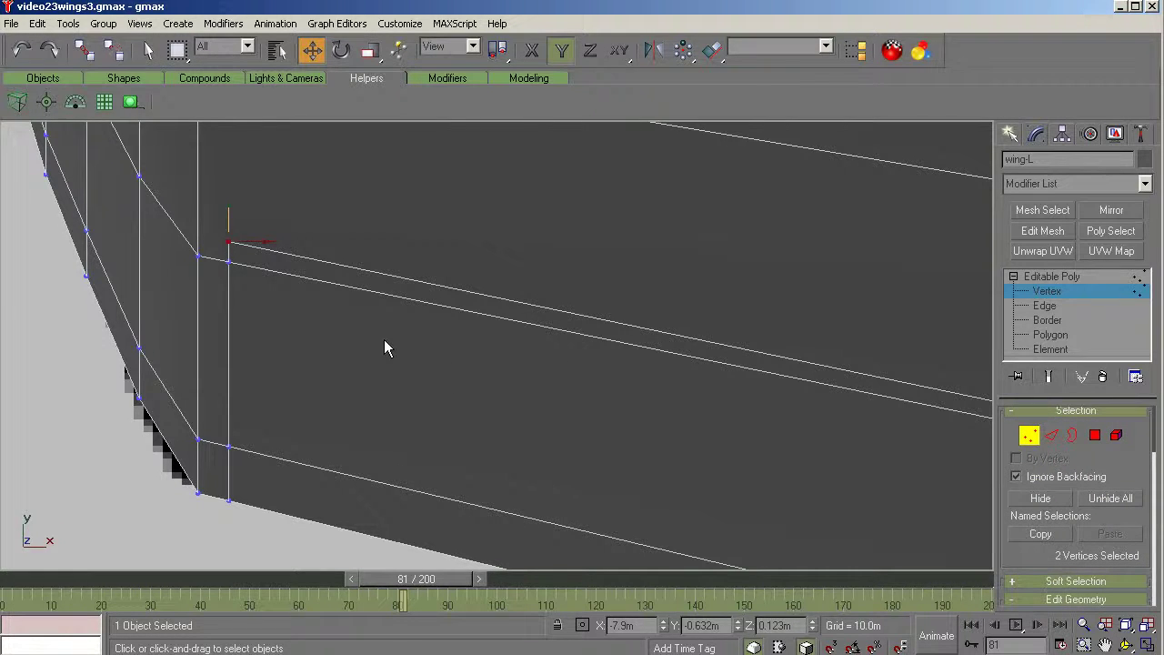
{"action": "left_click", "coordinate": [275, 232]}
{"action": "left_click_drag", "start_coordinate": [233, 244], "coordinate": [222, 253]}
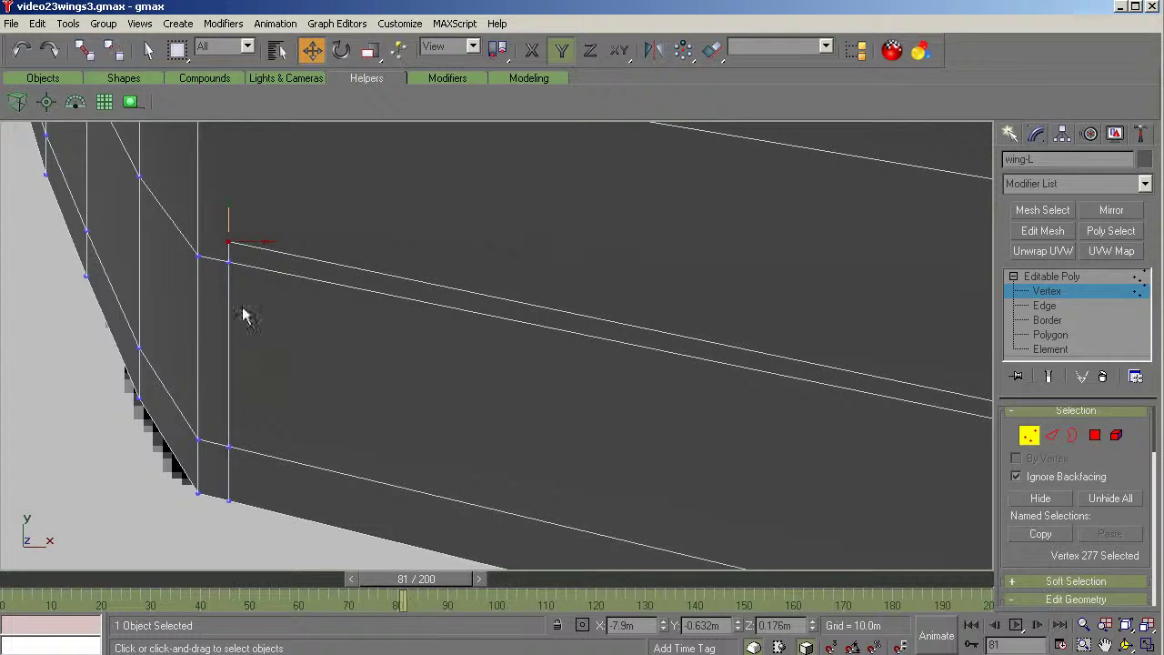
{"action": "left_click", "coordinate": [227, 284]}
{"action": "left_click", "coordinate": [228, 448]}
Step: Inspect the aileron cut from other angles, checking the extra vertex near its inboard trailing corner
{"action": "left_click", "coordinate": [1125, 644]}
{"action": "left_click_drag", "start_coordinate": [495, 427], "coordinate": [562, 279]}
{"action": "right_click", "coordinate": [680, 273]}
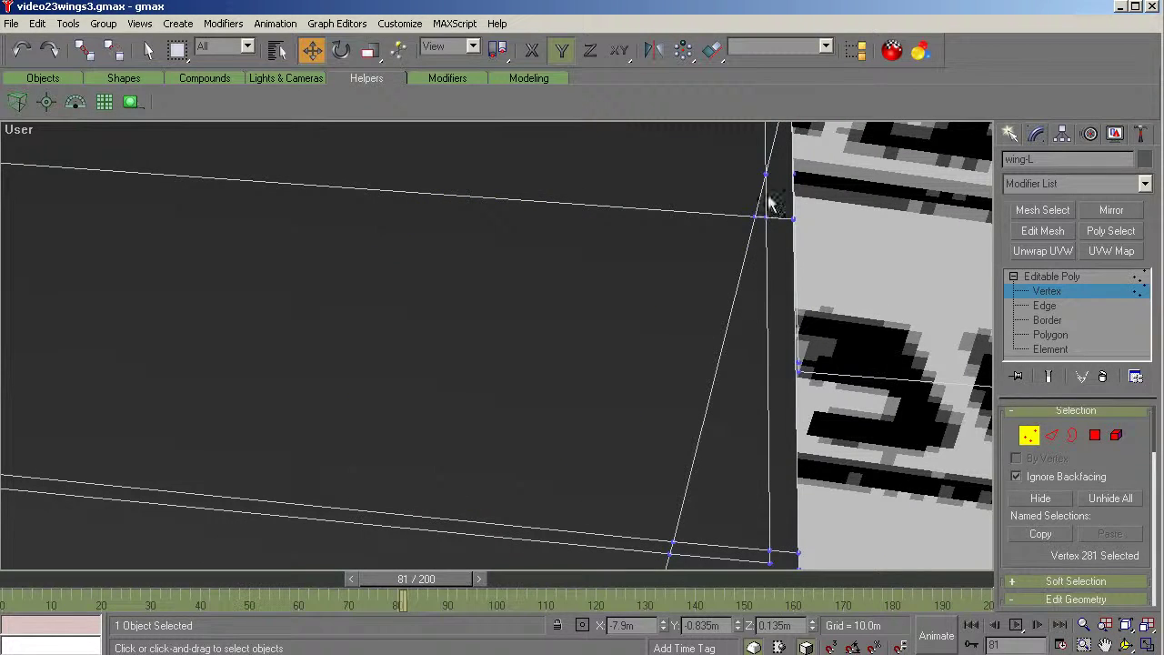
{"action": "left_click", "coordinate": [767, 176]}
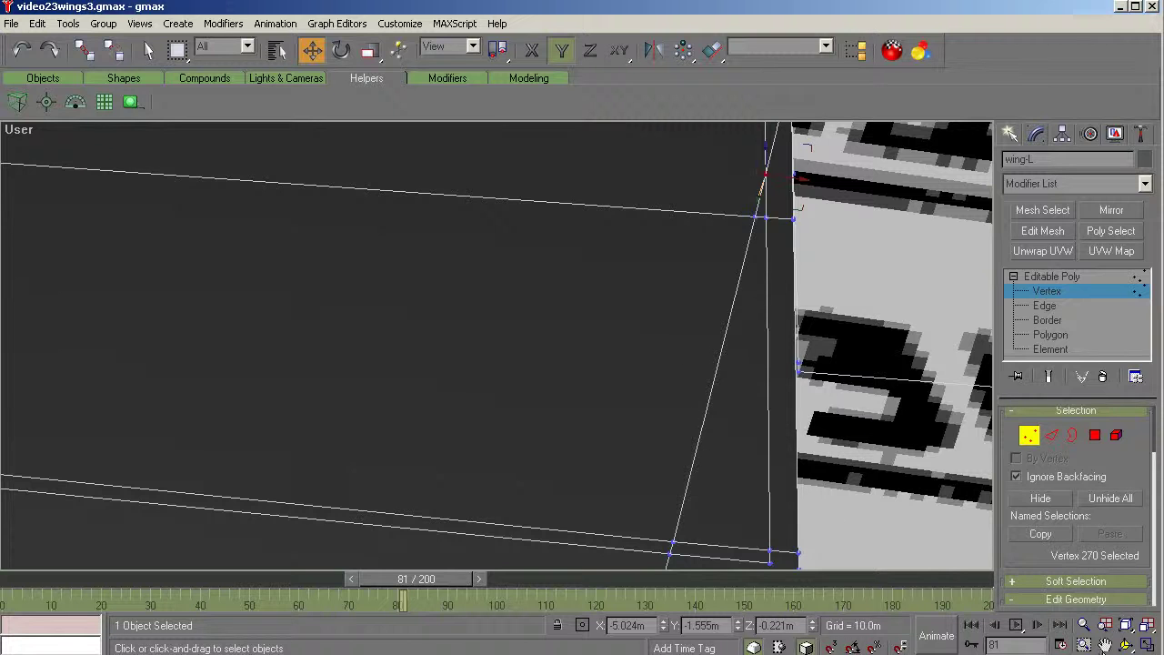
{"action": "left_click", "coordinate": [1126, 644]}
{"action": "left_click_drag", "start_coordinate": [514, 369], "coordinate": [462, 403]}
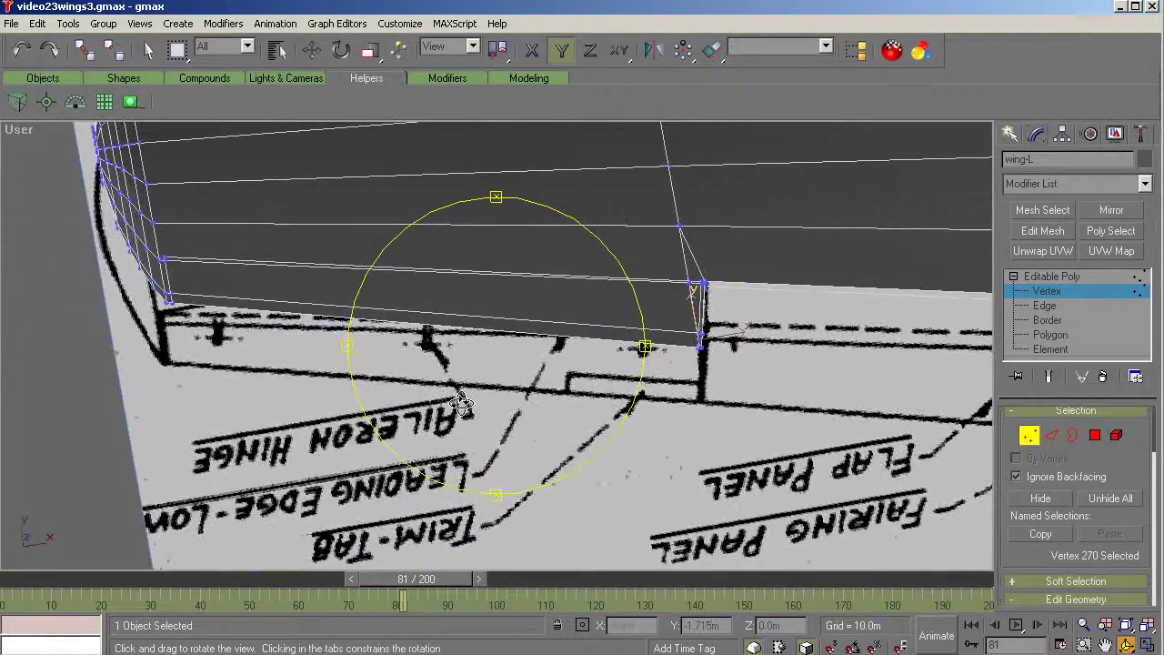
Step: Switch to polygon level, turn off Ignore Backfacing, and select the aileron's polygons on both surfaces, including the piece at its inboard end
{"action": "left_click", "coordinate": [1051, 335]}
{"action": "key", "text": "w"}
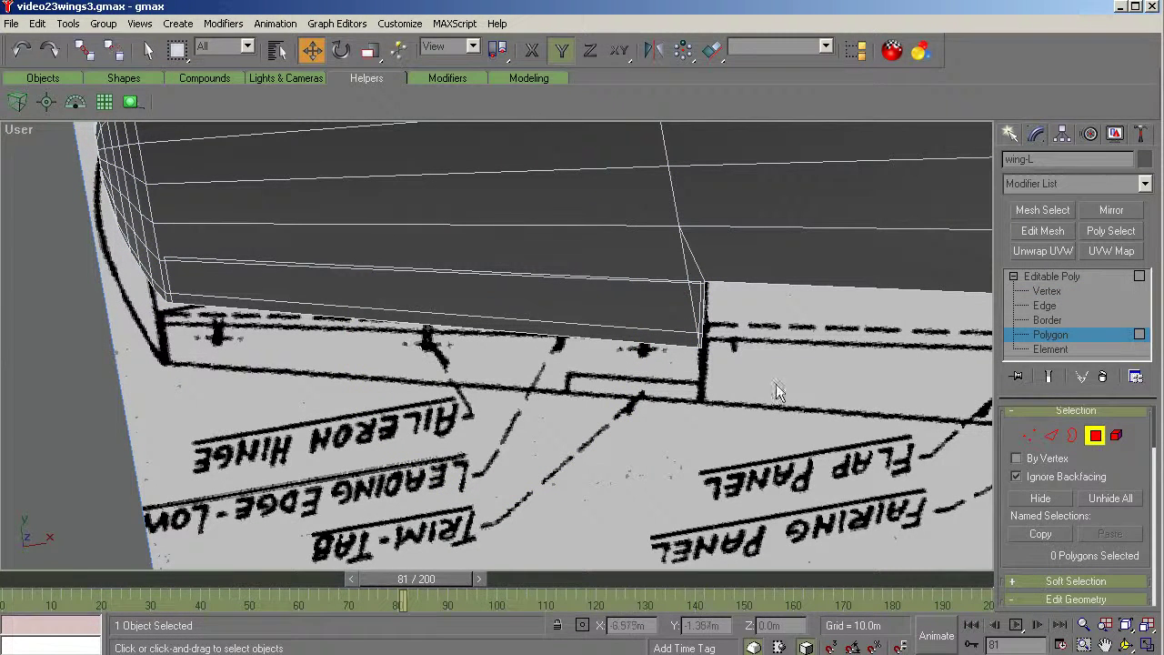
{"action": "left_click", "coordinate": [1026, 475]}
{"action": "left_click_drag", "start_coordinate": [565, 373], "coordinate": [632, 289]}
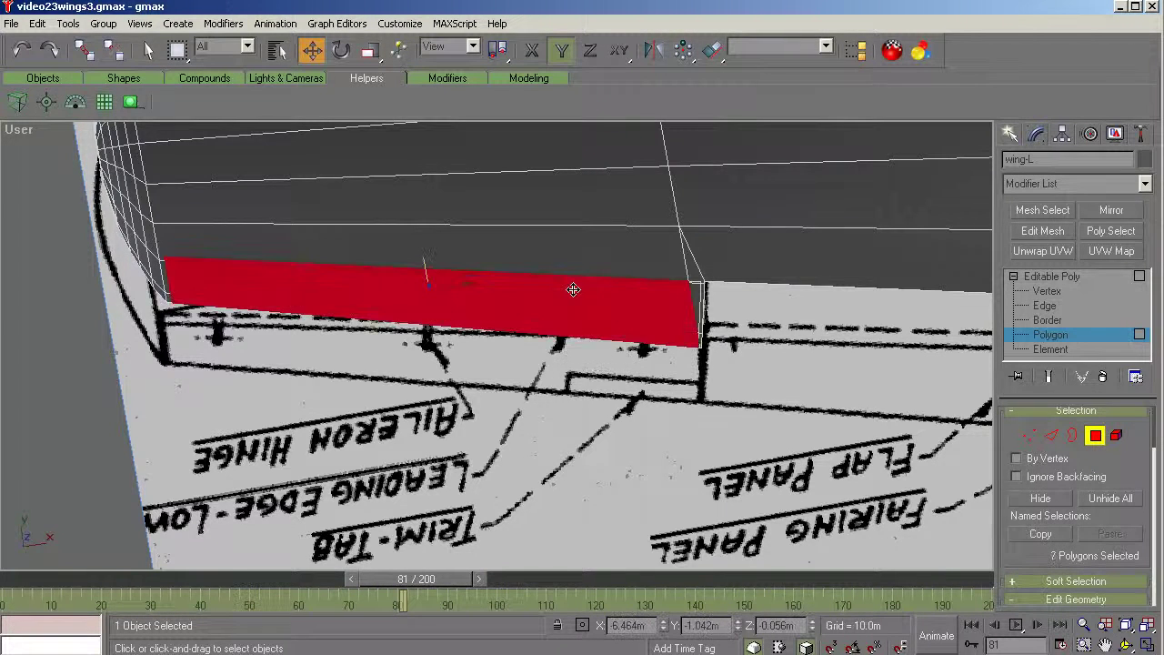
{"action": "scroll", "coordinate": [570, 281], "scroll_direction": "up", "scroll_amount": 5}
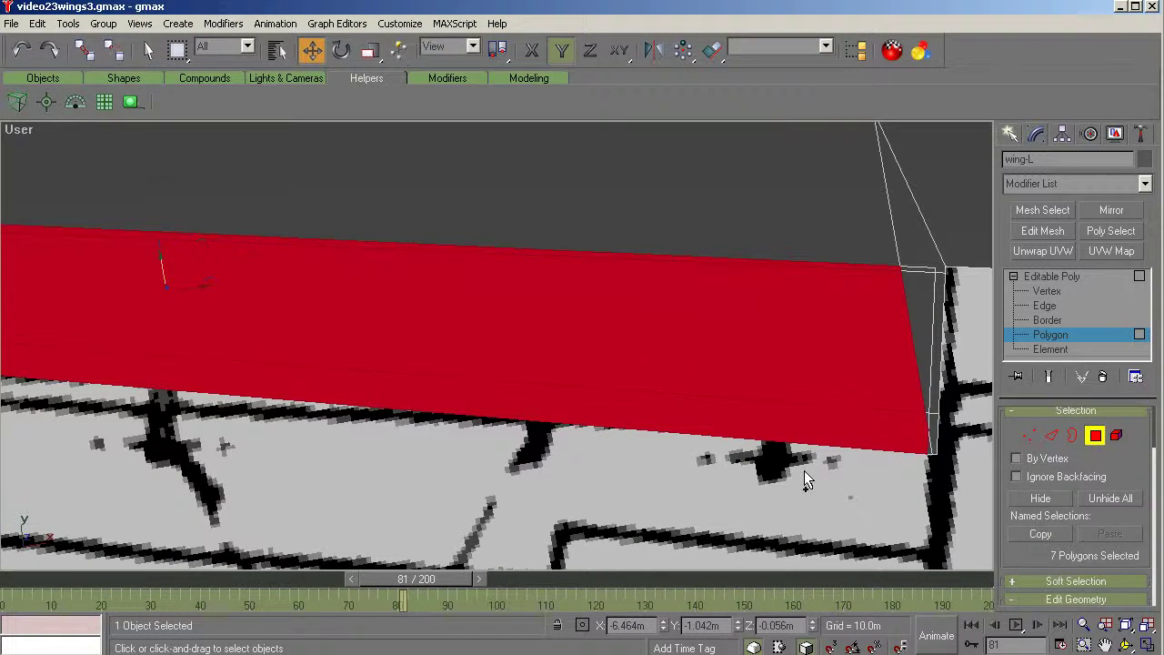
{"action": "left_click", "coordinate": [923, 336], "text": "ctrl"}
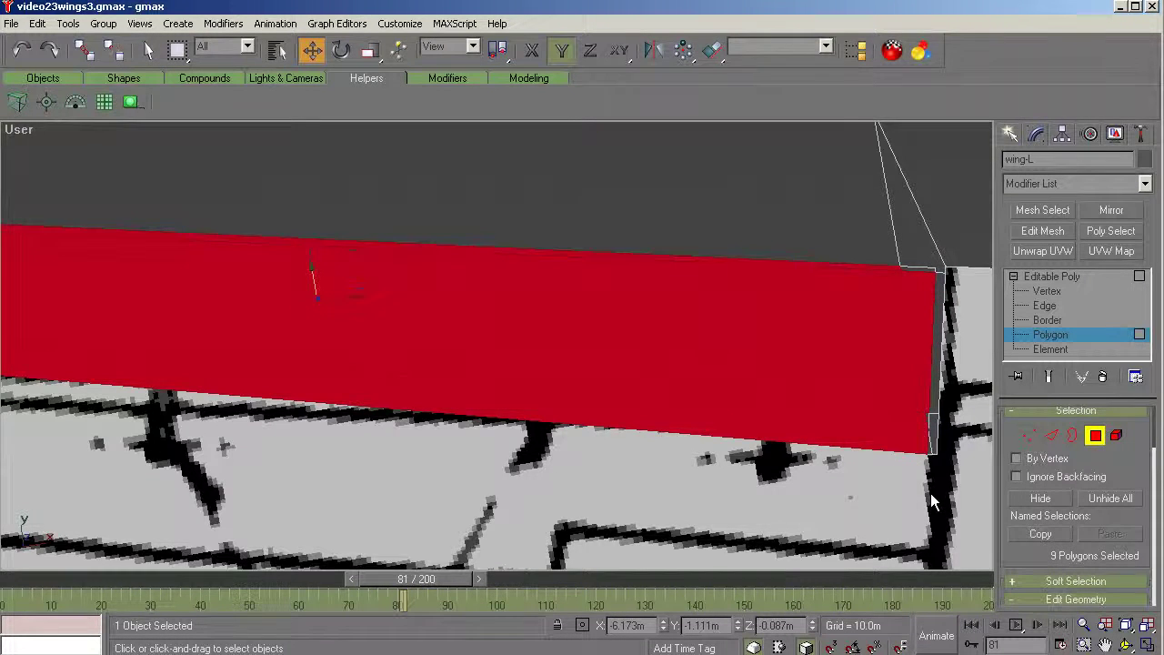
Step: Reselect the aileron's polygons in the top view, adding the small inboard trailing corner pieces and removing the polygons outside the cut
{"action": "key", "text": "t"}
{"action": "key", "text": "z"}
{"action": "scroll", "coordinate": [933, 527], "scroll_direction": "up", "scroll_amount": 3}
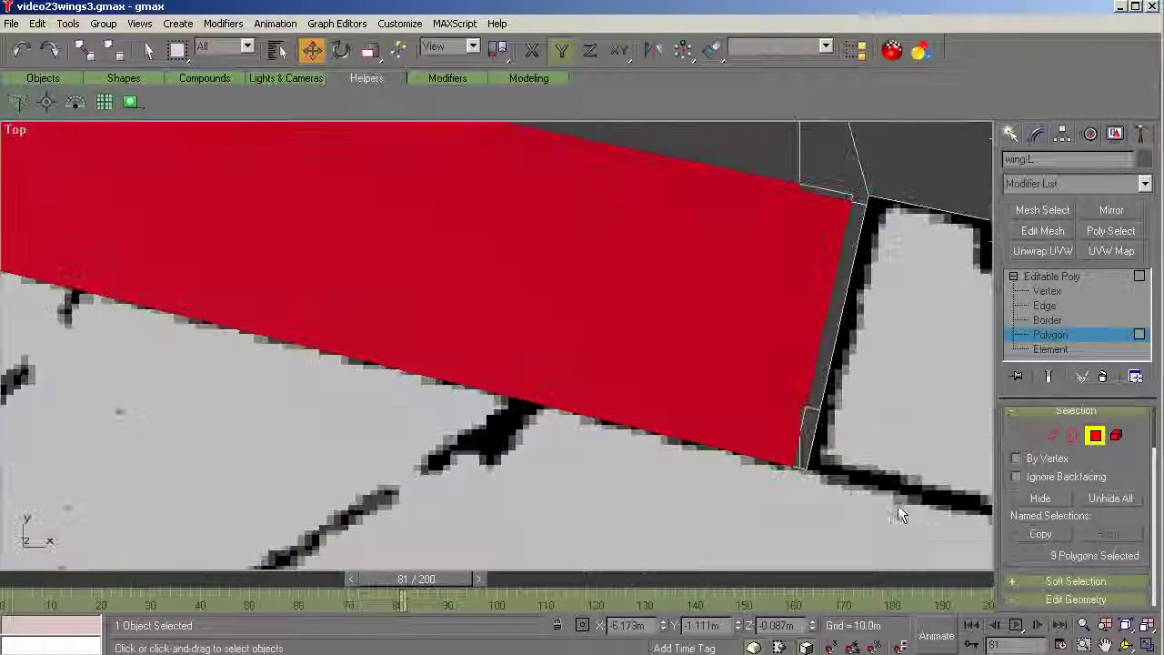
{"action": "scroll", "coordinate": [728, 510], "scroll_direction": "up", "scroll_amount": 1}
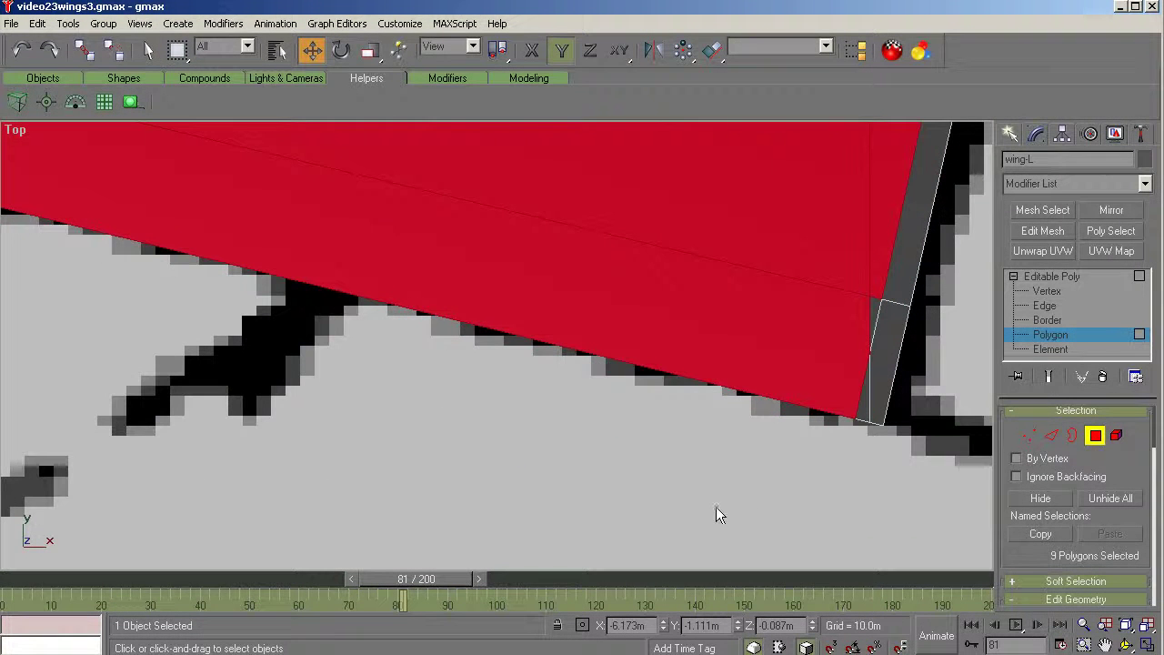
{"action": "left_click_drag", "start_coordinate": [787, 293], "coordinate": [854, 256]}
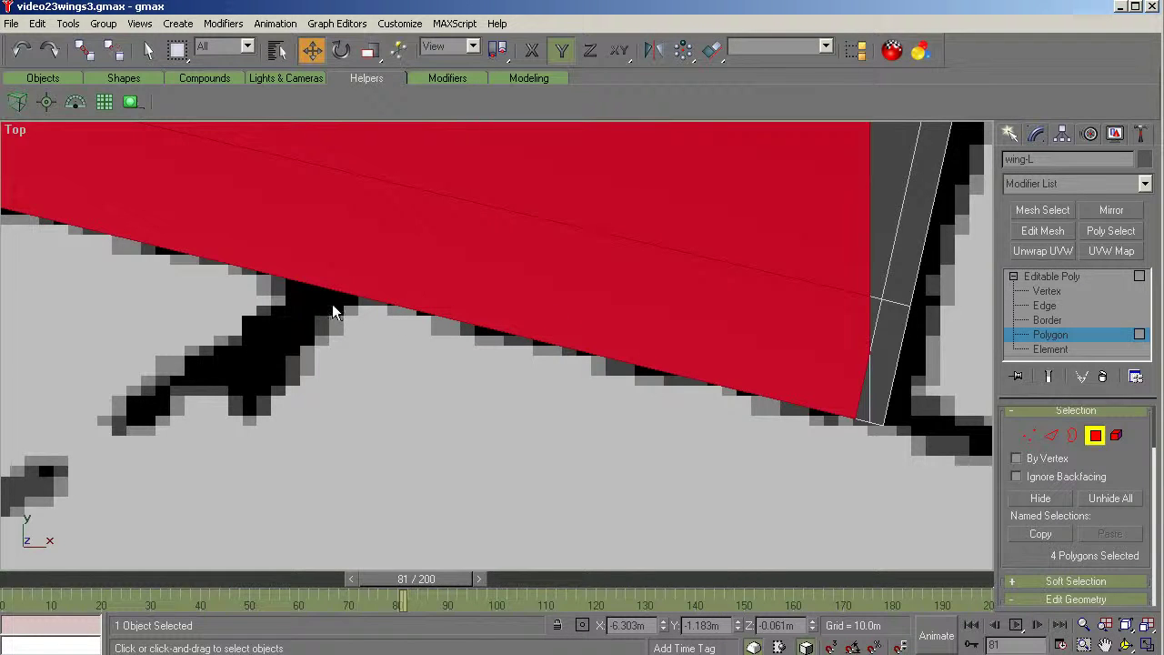
{"action": "left_click_drag", "start_coordinate": [333, 303], "coordinate": [873, 299]}
{"action": "left_click_drag", "start_coordinate": [767, 453], "coordinate": [865, 382], "text": "ctrl"}
{"action": "scroll", "coordinate": [727, 457], "scroll_direction": "down", "scroll_amount": 2}
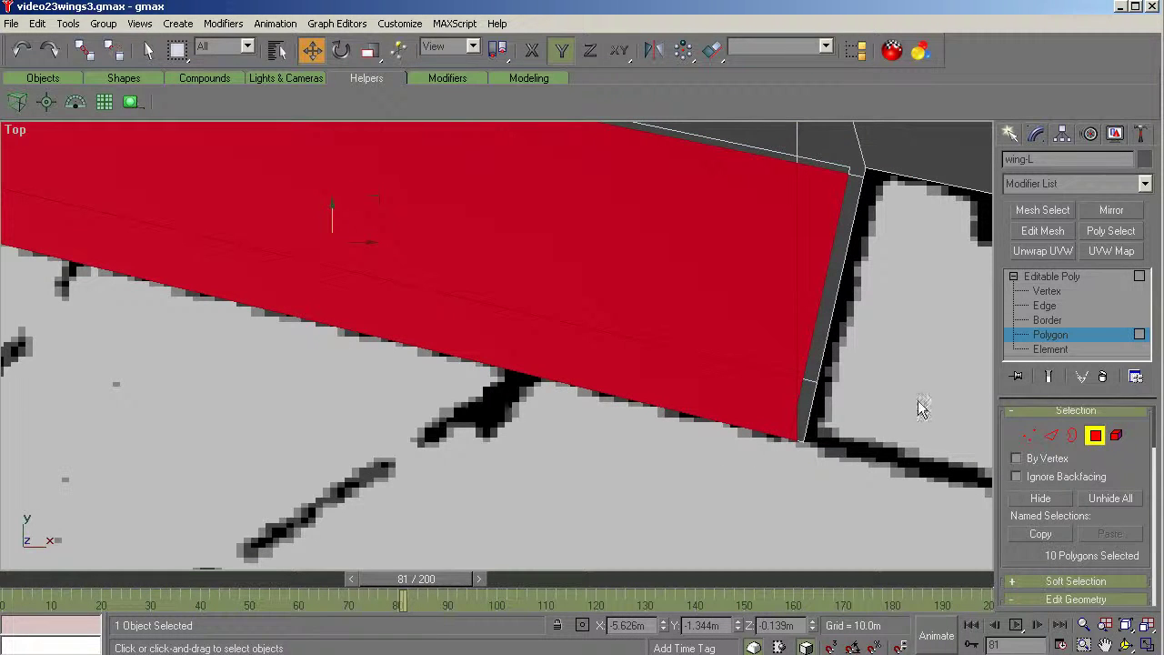
{"action": "left_click_drag", "start_coordinate": [863, 435], "coordinate": [799, 474], "text": "alt"}
{"action": "scroll", "coordinate": [799, 474], "scroll_direction": "down", "scroll_amount": 1}
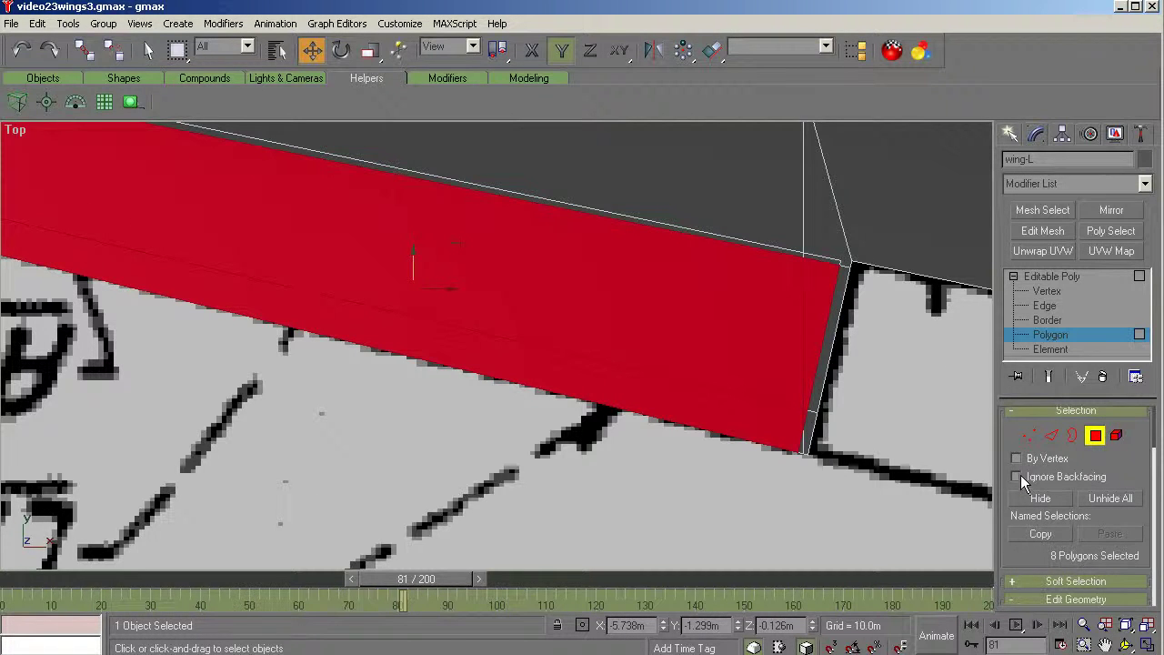
Step: Turn on Ignore Backfacing, undo the accidental wing polygon selection, and add the thin strip along the aileron's upper leading edge
{"action": "left_click", "coordinate": [798, 249], "text": "ctrl"}
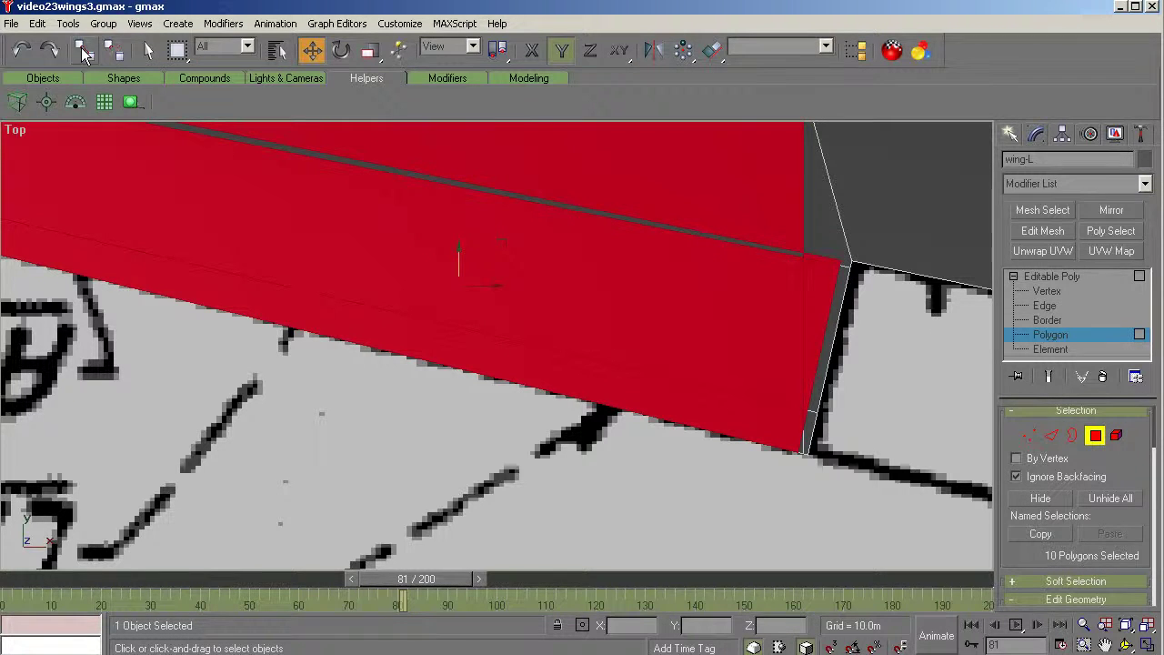
{"action": "left_click", "coordinate": [26, 52]}
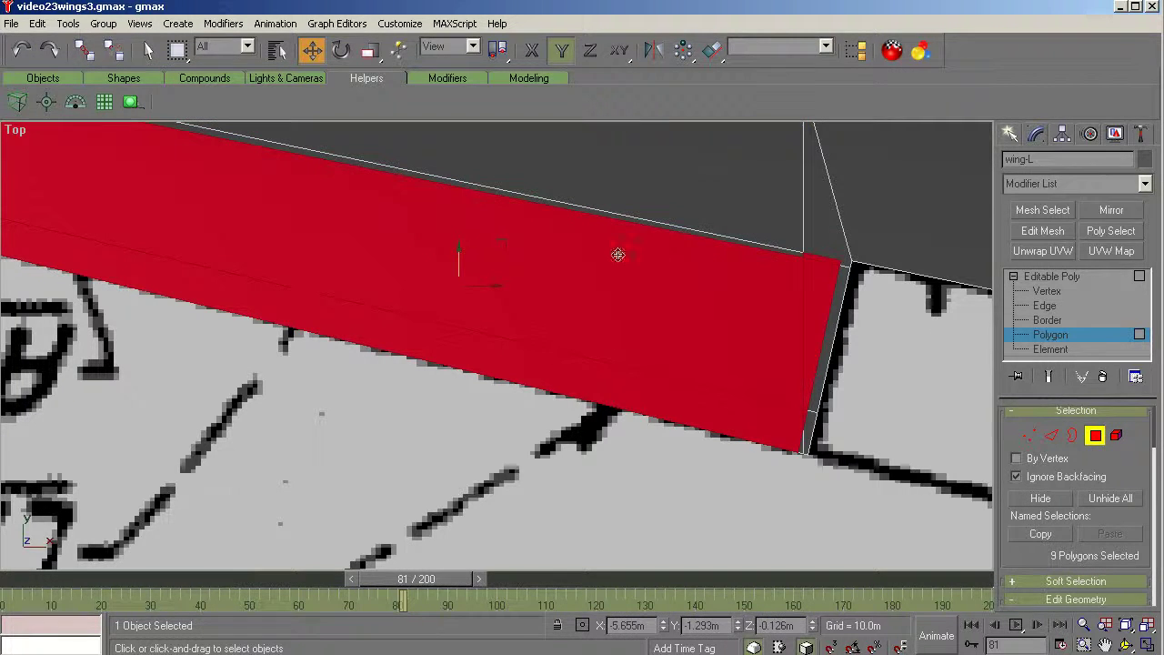
{"action": "left_click", "coordinate": [702, 235], "text": "ctrl"}
{"action": "scroll", "coordinate": [719, 283], "scroll_direction": "down", "scroll_amount": 5}
{"action": "middle_click_drag", "start_coordinate": [237, 207], "coordinate": [356, 294]}
{"action": "scroll", "coordinate": [522, 268], "scroll_direction": "up", "scroll_amount": 5}
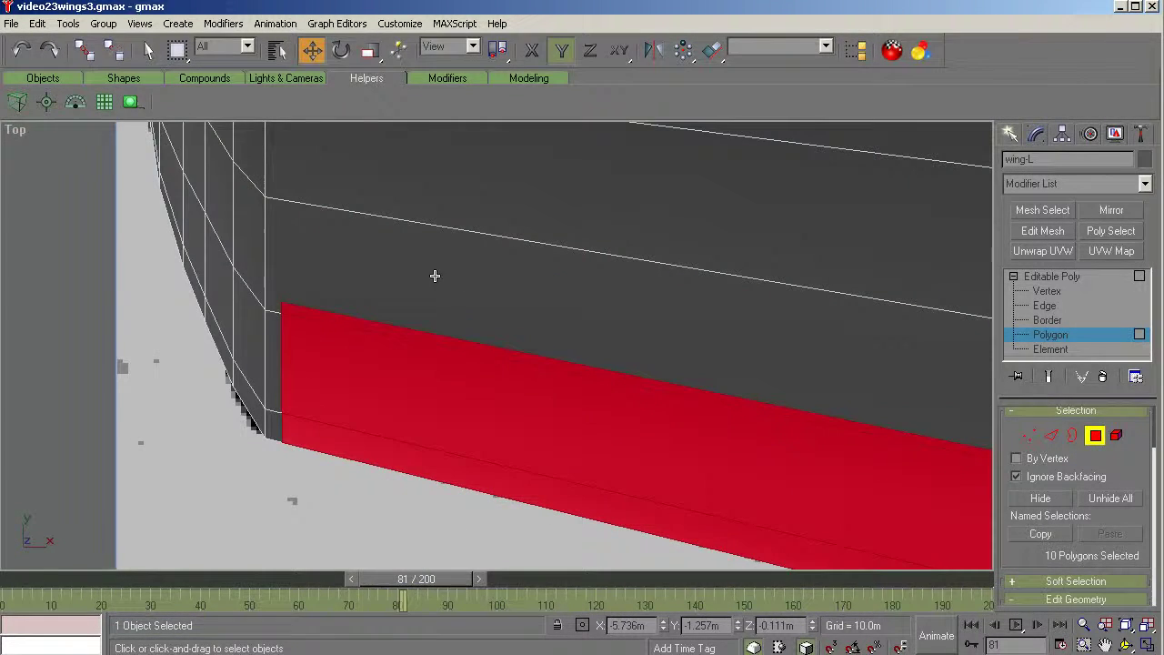
Step: Add the aileron's remaining lower-surface polygons to the selection, including the thin leading-edge strip and the small inboard corner piece
{"action": "key", "text": "b"}
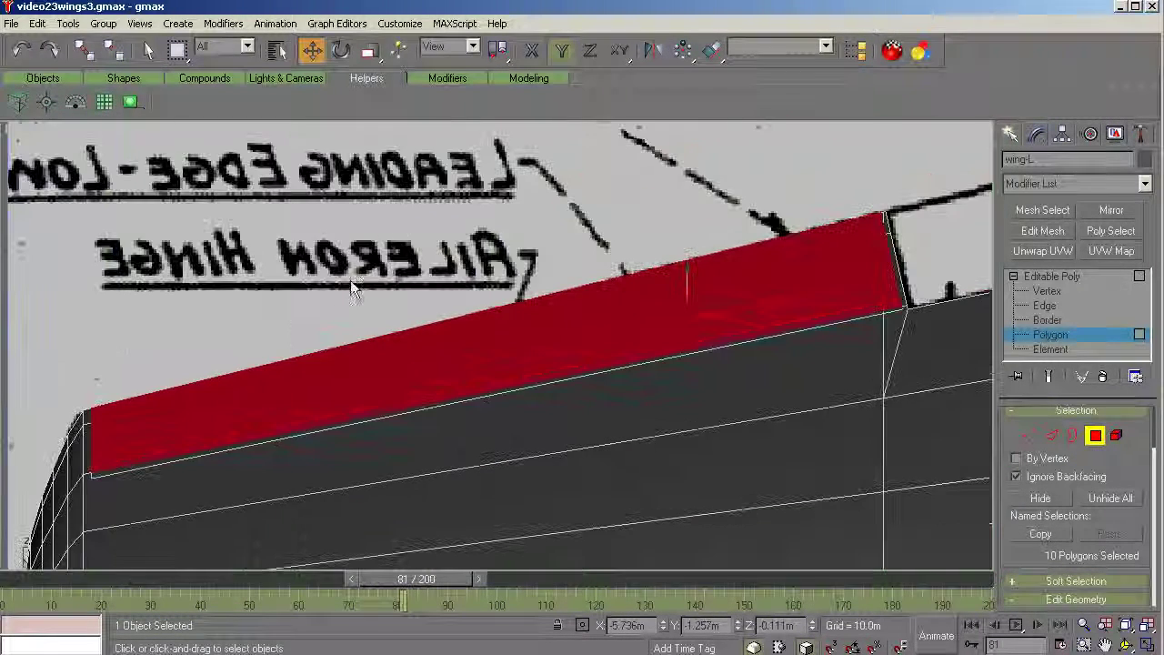
{"action": "scroll", "coordinate": [145, 462], "scroll_direction": "up", "scroll_amount": 2}
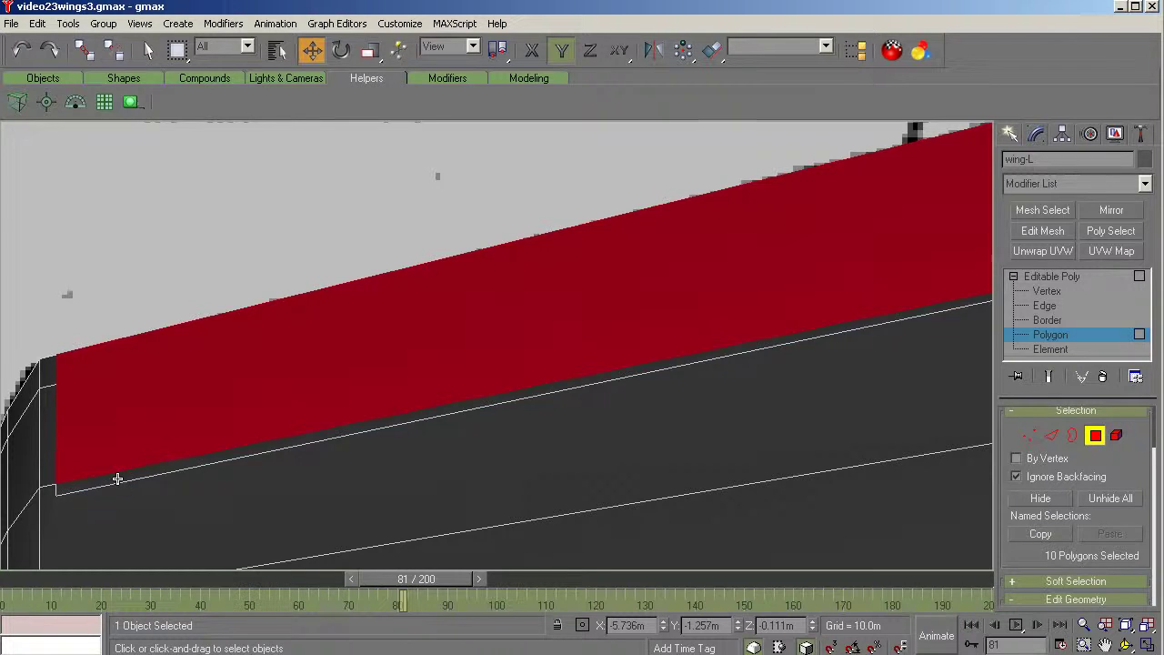
{"action": "left_click", "coordinate": [117, 476], "text": "ctrl"}
{"action": "scroll", "coordinate": [65, 430], "scroll_direction": "down", "scroll_amount": 2}
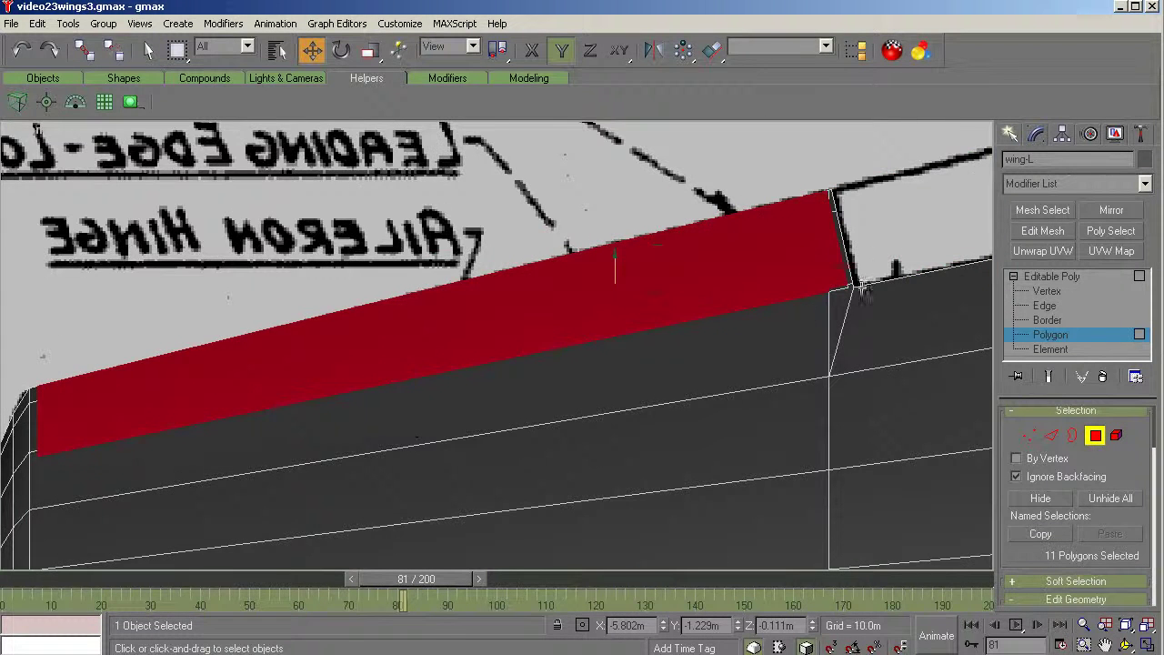
{"action": "scroll", "coordinate": [910, 260], "scroll_direction": "up", "scroll_amount": 2}
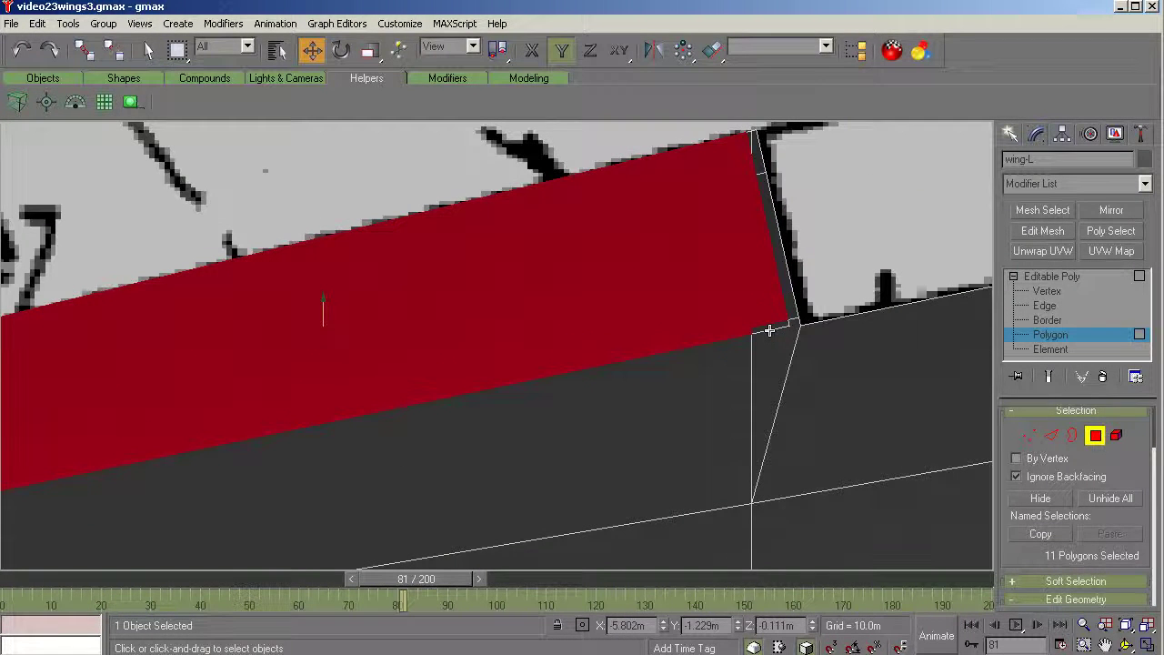
{"action": "left_click", "coordinate": [765, 328], "text": "ctrl"}
{"action": "left_click", "coordinate": [718, 307], "text": "ctrl"}
{"action": "scroll", "coordinate": [728, 291], "scroll_direction": "down", "scroll_amount": 4}
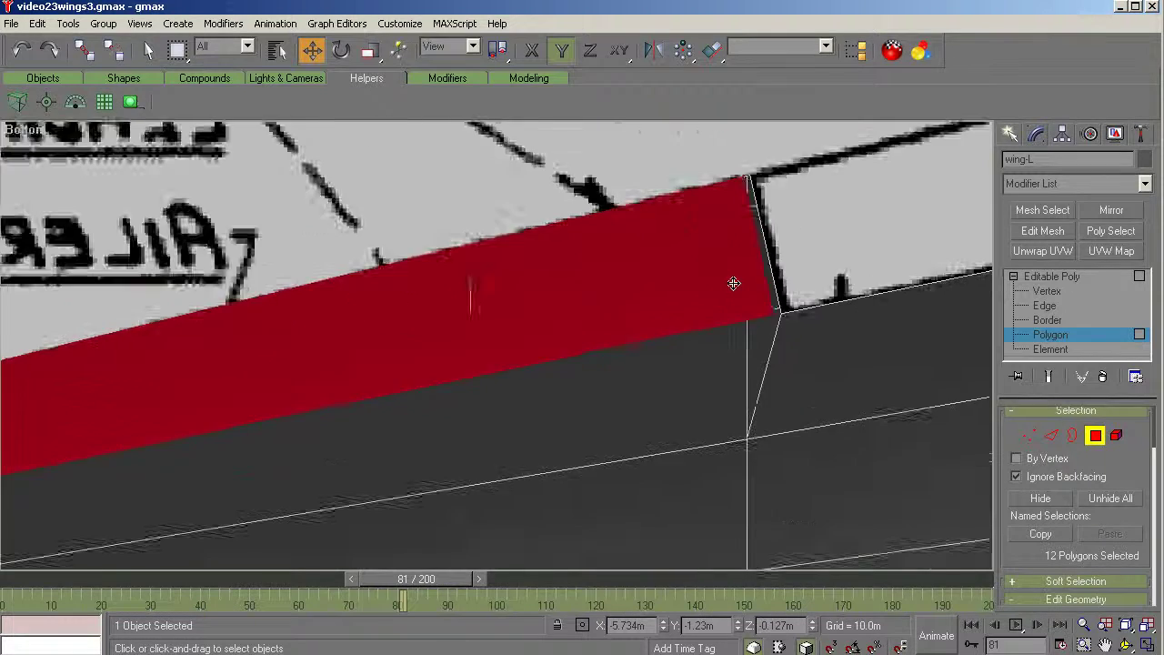
{"action": "key", "text": "t"}
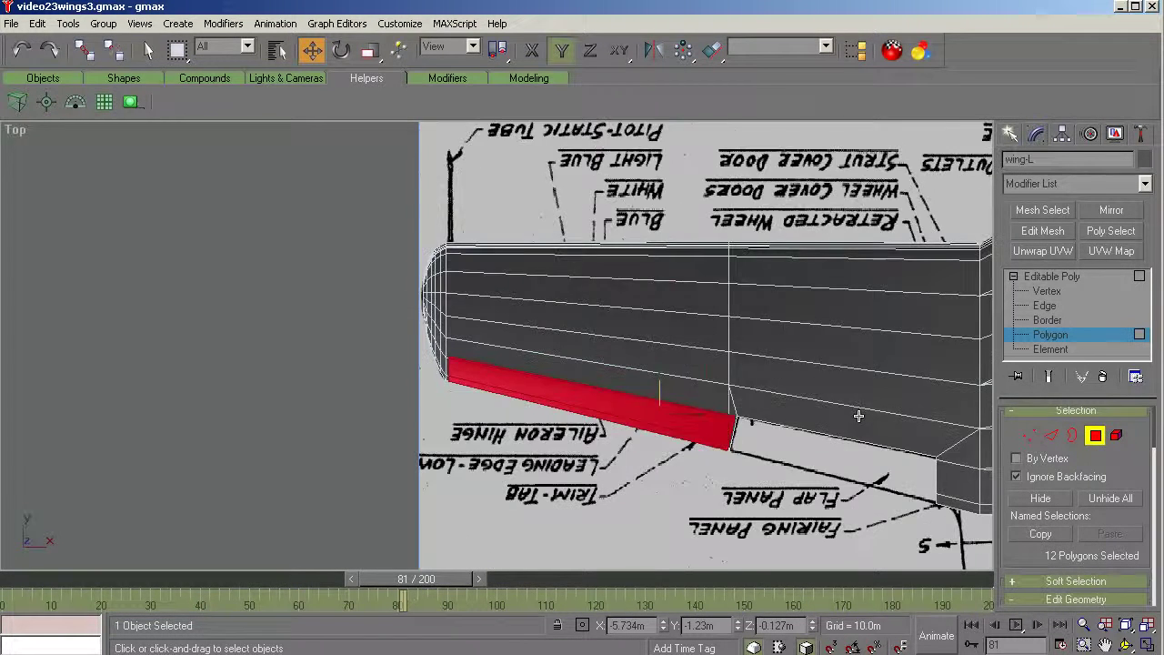
{"action": "scroll", "coordinate": [644, 436], "scroll_direction": "up", "scroll_amount": 3}
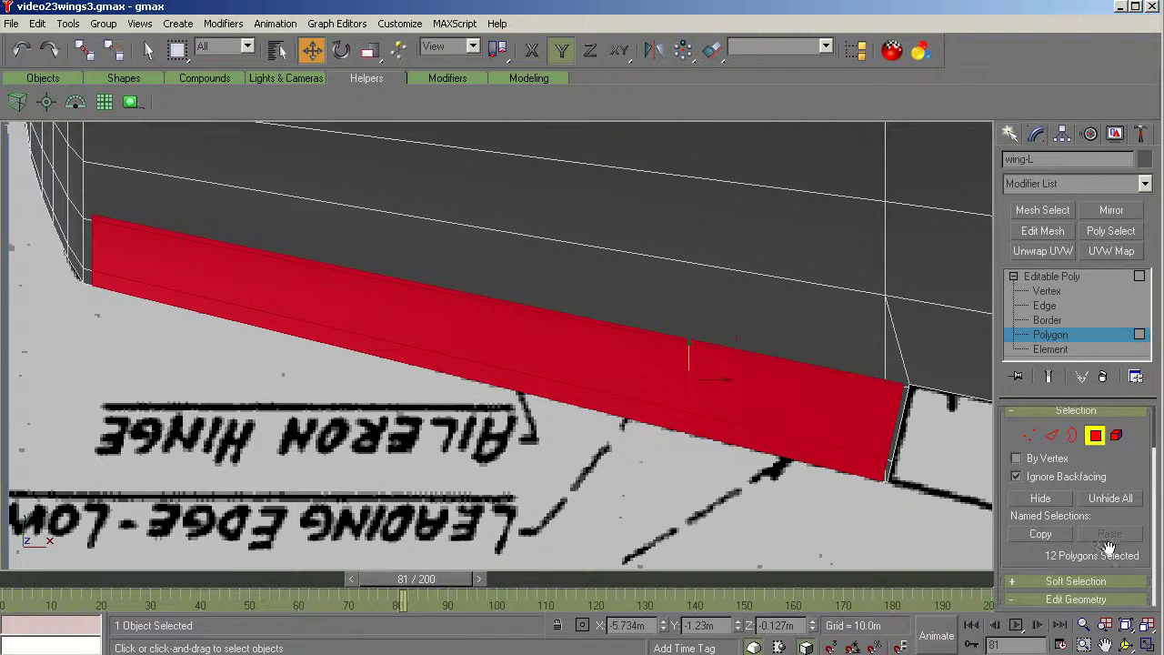
Step: Detach the selected aileron polygons from the left wing as a separate object named l_aileron_01
{"action": "left_click_drag", "start_coordinate": [1153, 446], "coordinate": [1153, 479]}
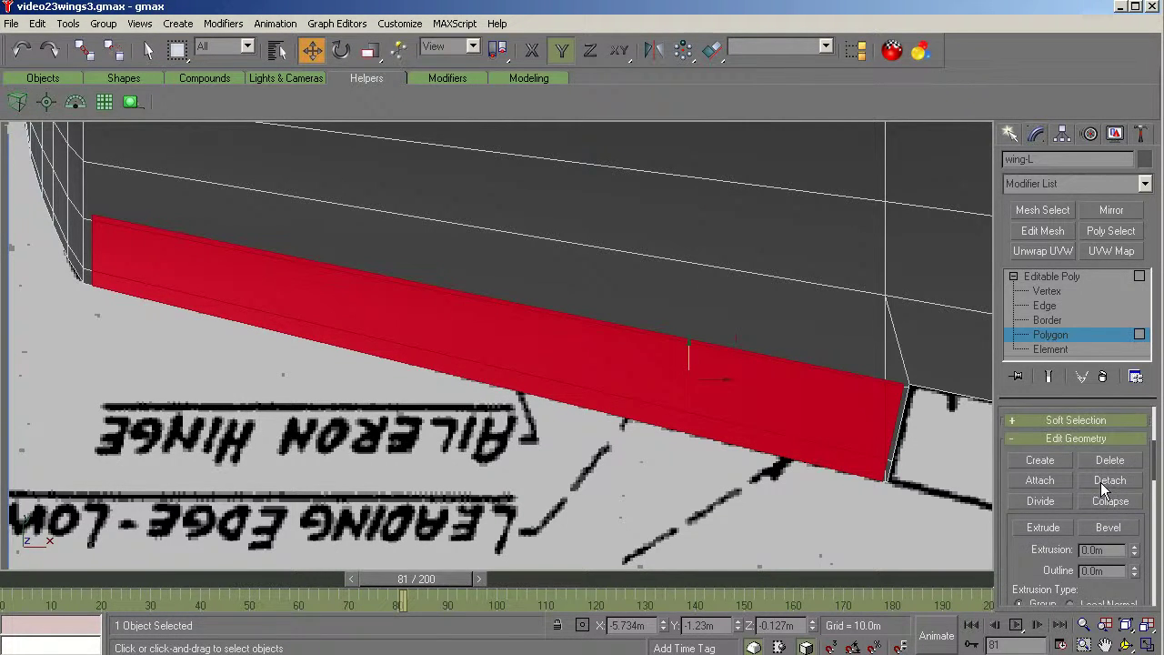
{"action": "left_click", "coordinate": [1110, 480]}
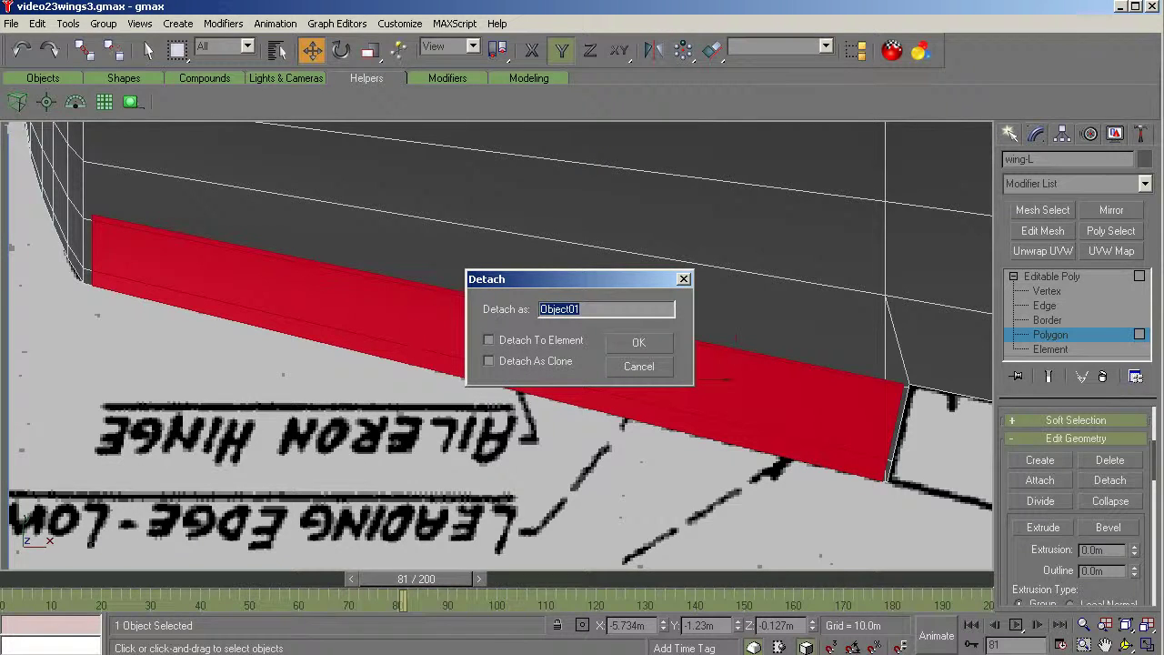
{"action": "key", "text": "BackSpace"}
{"action": "left_click", "coordinate": [620, 342]}
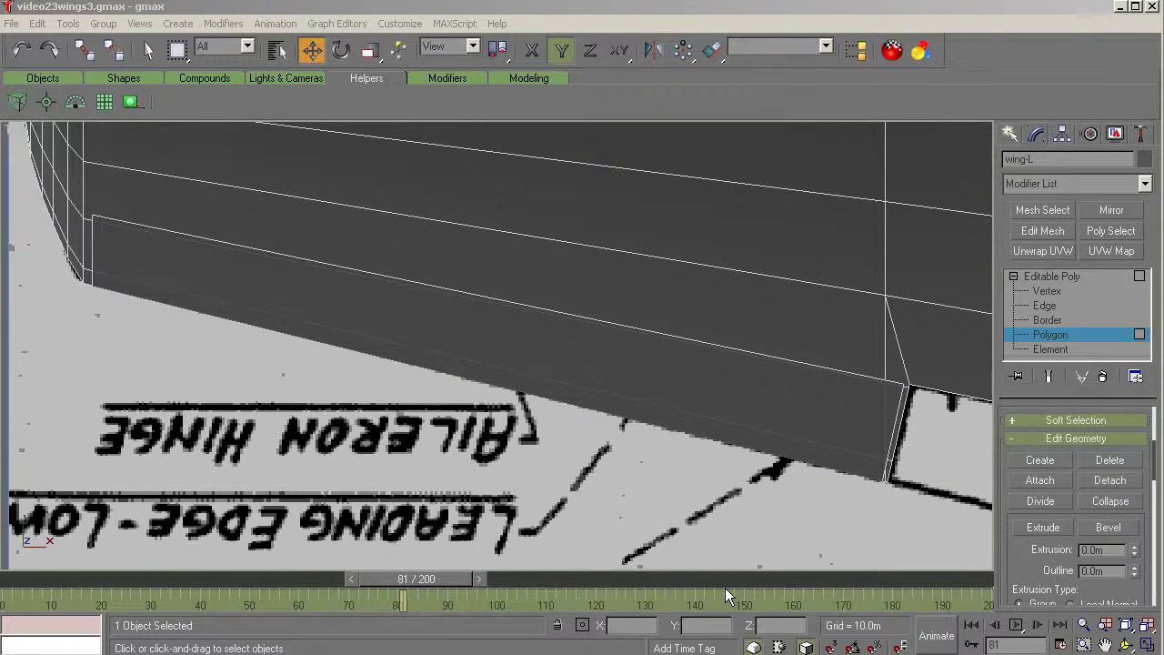
Step: Leave polygon level and hide the left wing object
{"action": "left_click", "coordinate": [1065, 275]}
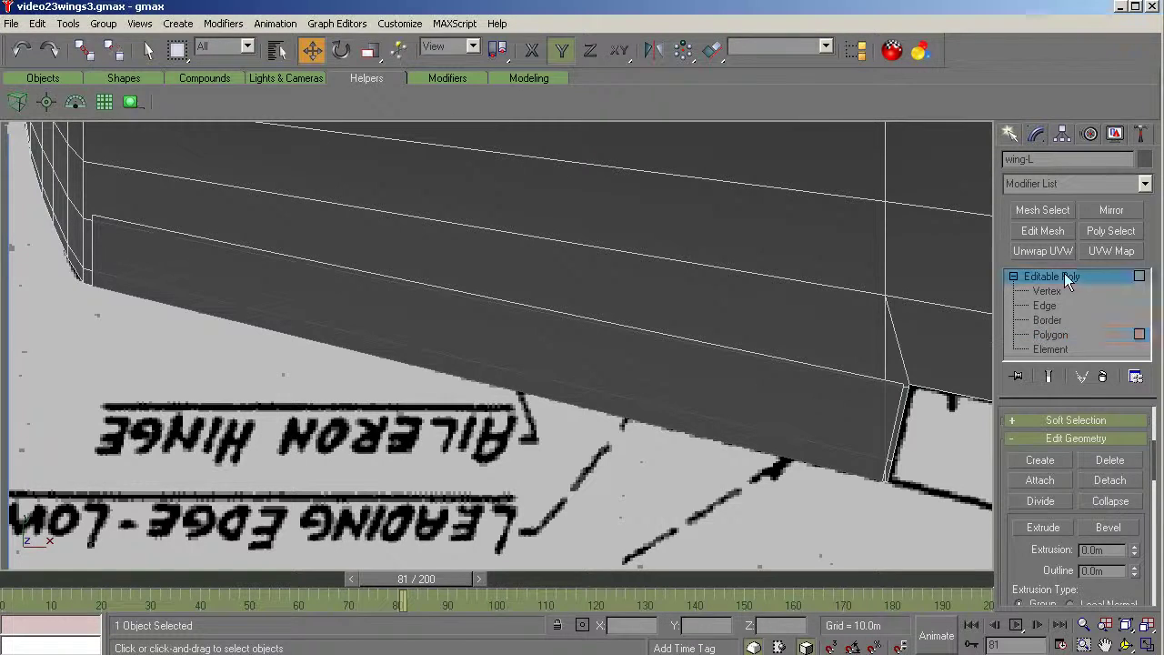
{"action": "left_click", "coordinate": [1115, 133]}
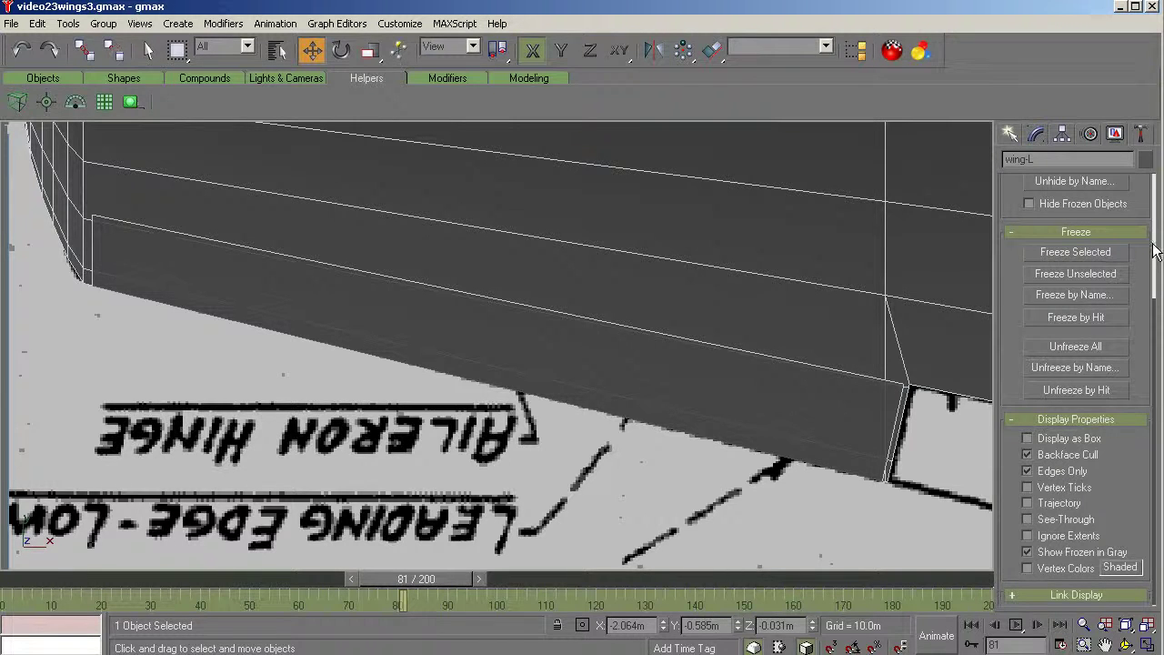
{"action": "scroll", "coordinate": [1152, 246], "scroll_direction": "up", "scroll_amount": 5}
{"action": "left_click", "coordinate": [1099, 242]}
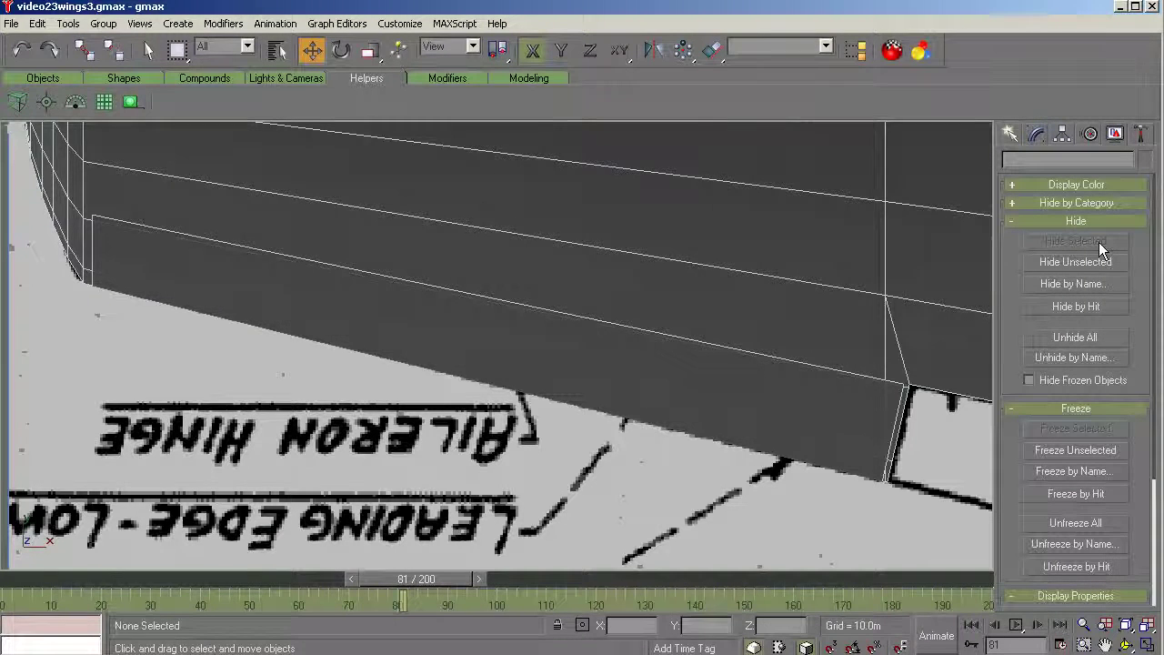
Step: Select the detached aileron and hide all other objects, including the blueprint planes
{"action": "left_click", "coordinate": [1126, 644]}
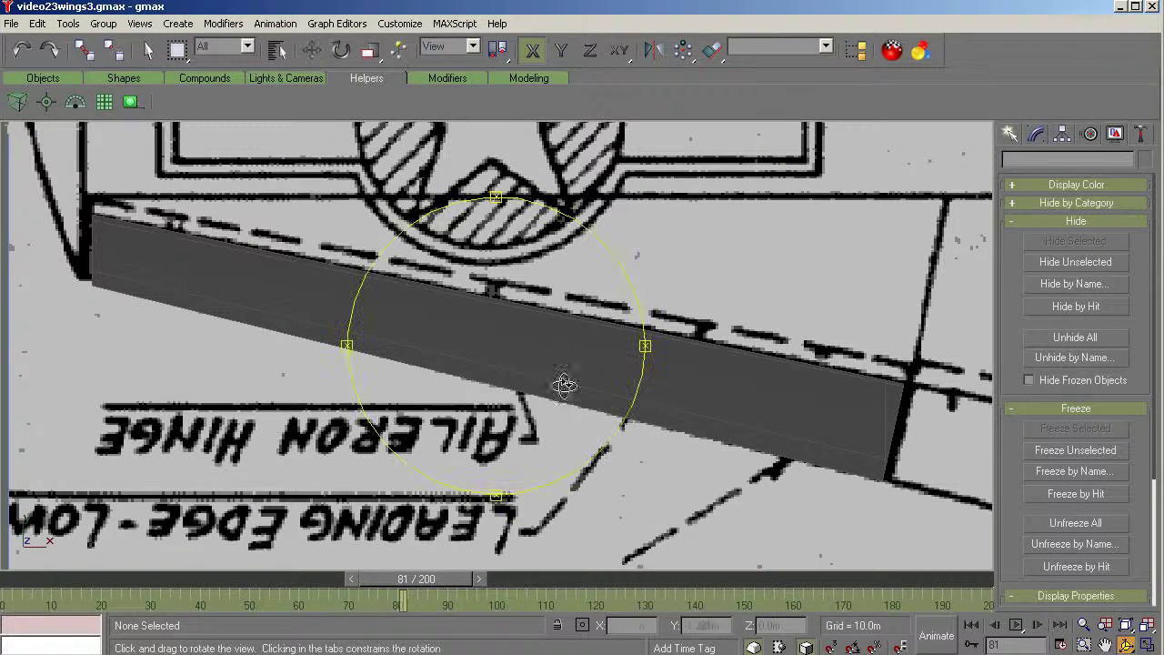
{"action": "left_click_drag", "start_coordinate": [558, 385], "coordinate": [519, 433]}
{"action": "key", "text": "w"}
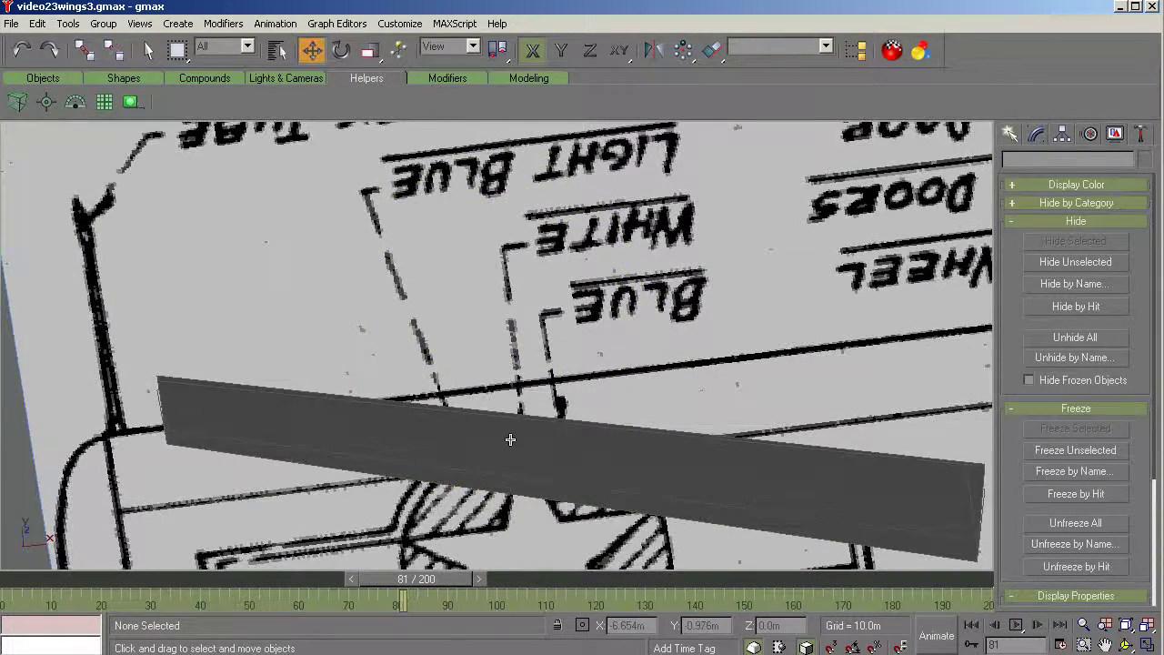
{"action": "left_click", "coordinate": [511, 434]}
{"action": "left_click", "coordinate": [1128, 646]}
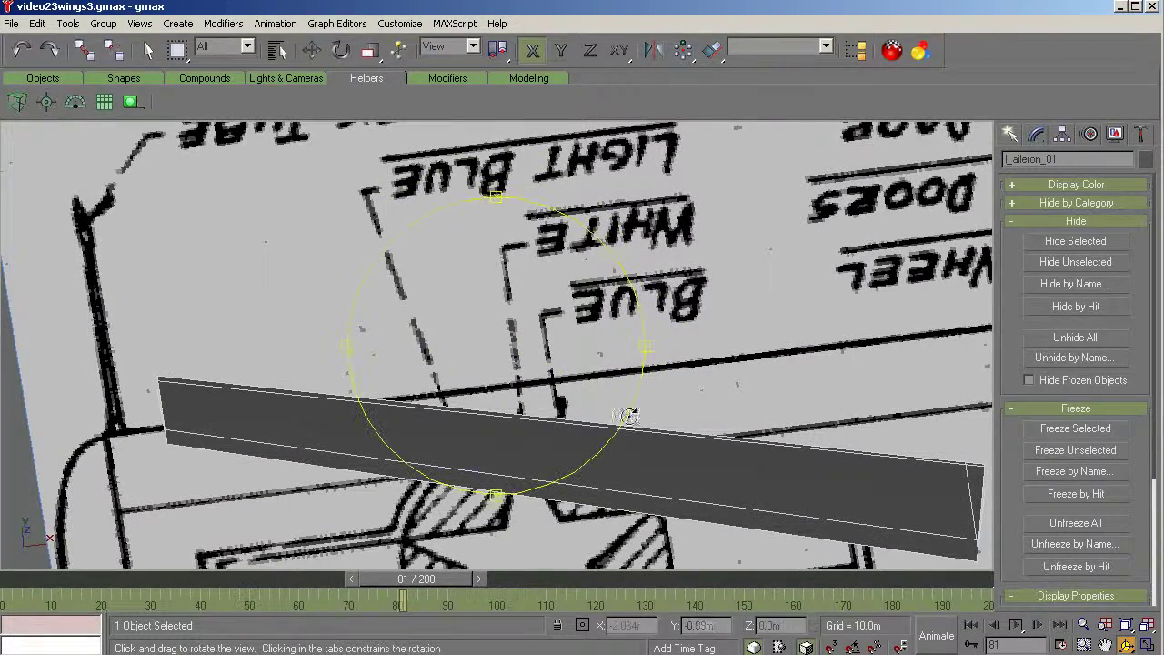
{"action": "mouse_move", "coordinate": [629, 410]}
{"action": "left_mouse_down"}
{"action": "mouse_move", "coordinate": [657, 318]}
{"action": "mouse_move", "coordinate": [728, 292]}
{"action": "mouse_move", "coordinate": [980, 315]}
{"action": "mouse_move", "coordinate": [955, 278]}
{"action": "mouse_move", "coordinate": [922, 306]}
{"action": "mouse_move", "coordinate": [682, 400]}
{"action": "mouse_move", "coordinate": [632, 398]}
{"action": "left_mouse_up"}
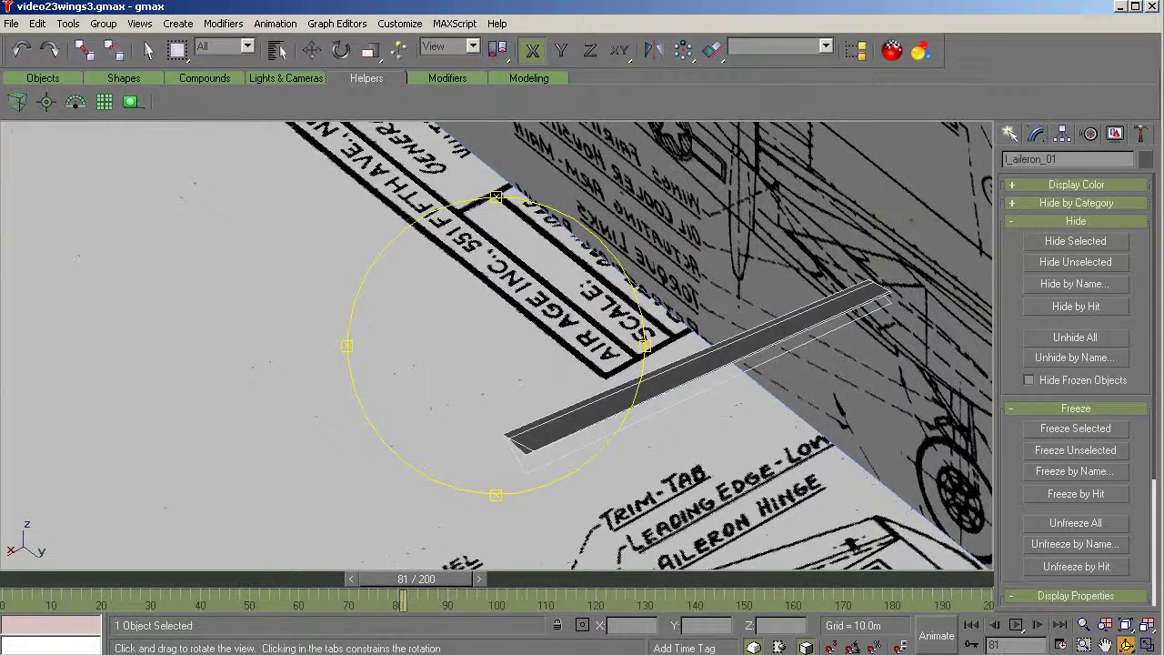
{"action": "key", "text": "w"}
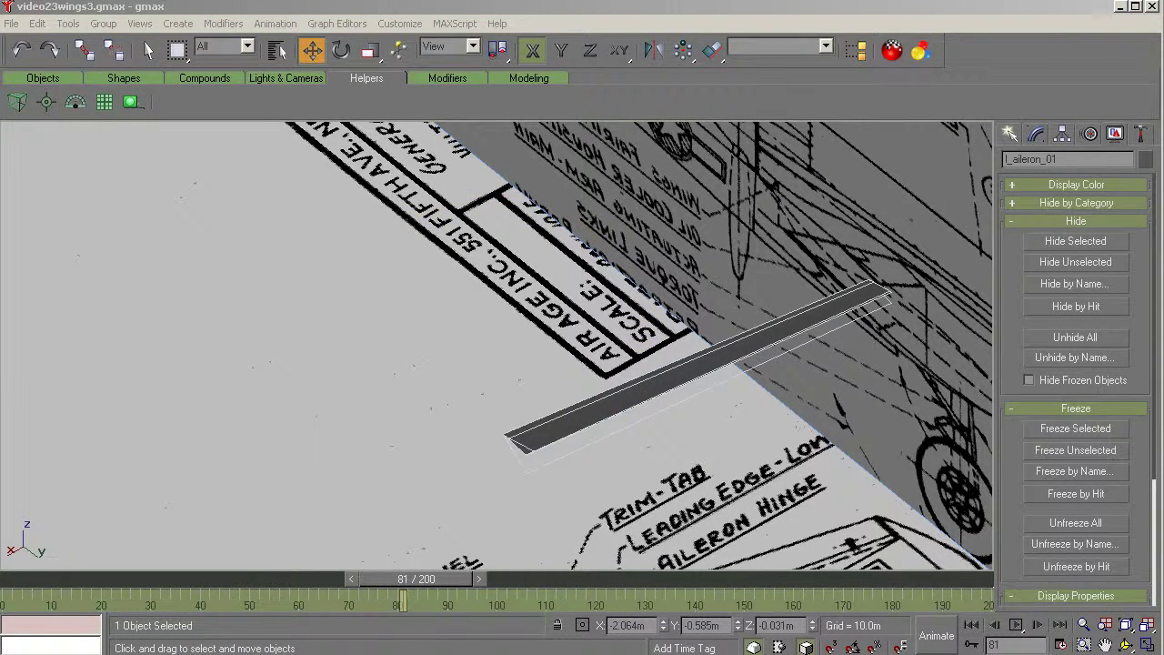
{"action": "left_click", "coordinate": [1059, 262]}
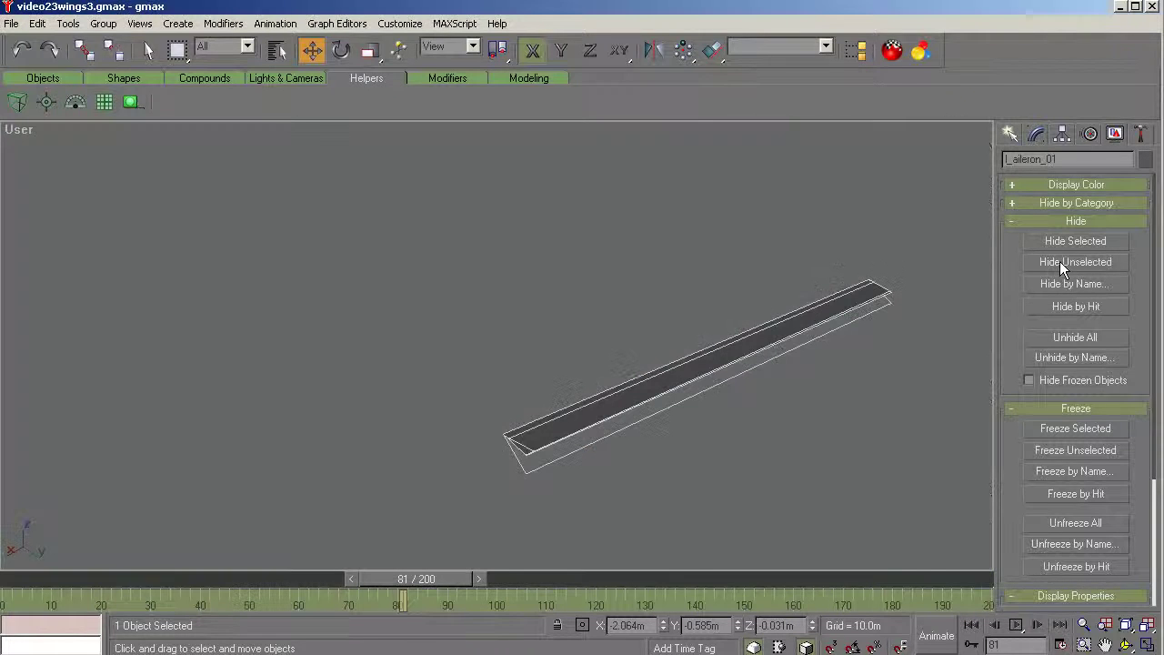
Step: Open the detached aileron for editing at polygon level
{"action": "left_click", "coordinate": [1126, 644]}
{"action": "left_click_drag", "start_coordinate": [627, 415], "coordinate": [582, 384]}
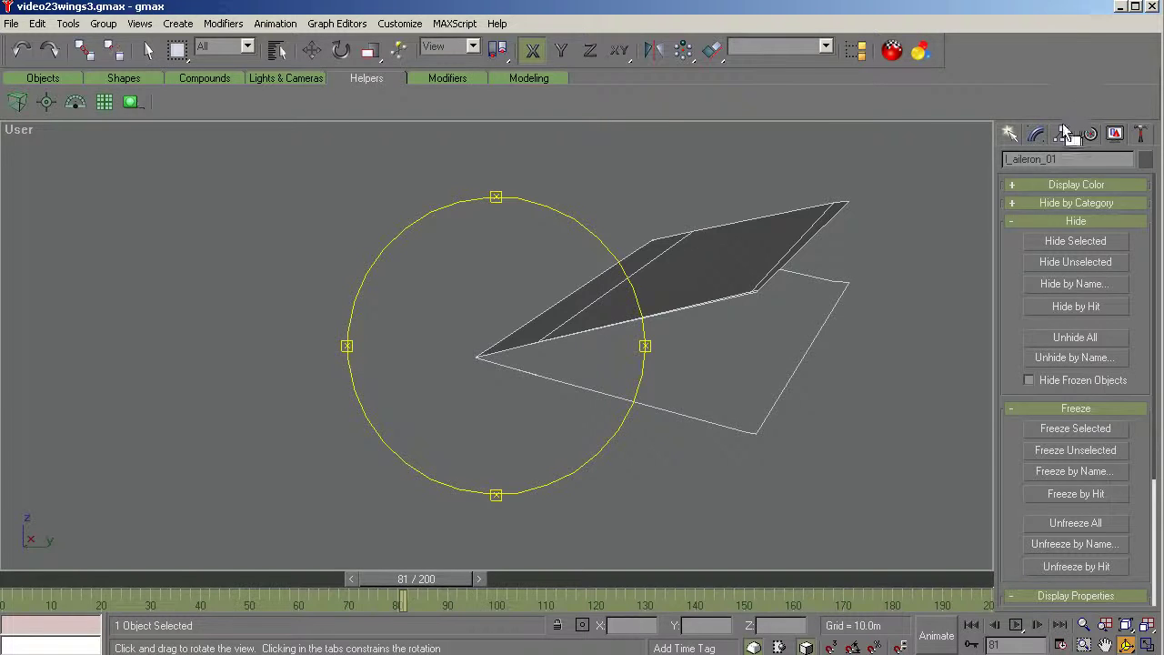
{"action": "left_click", "coordinate": [1037, 136]}
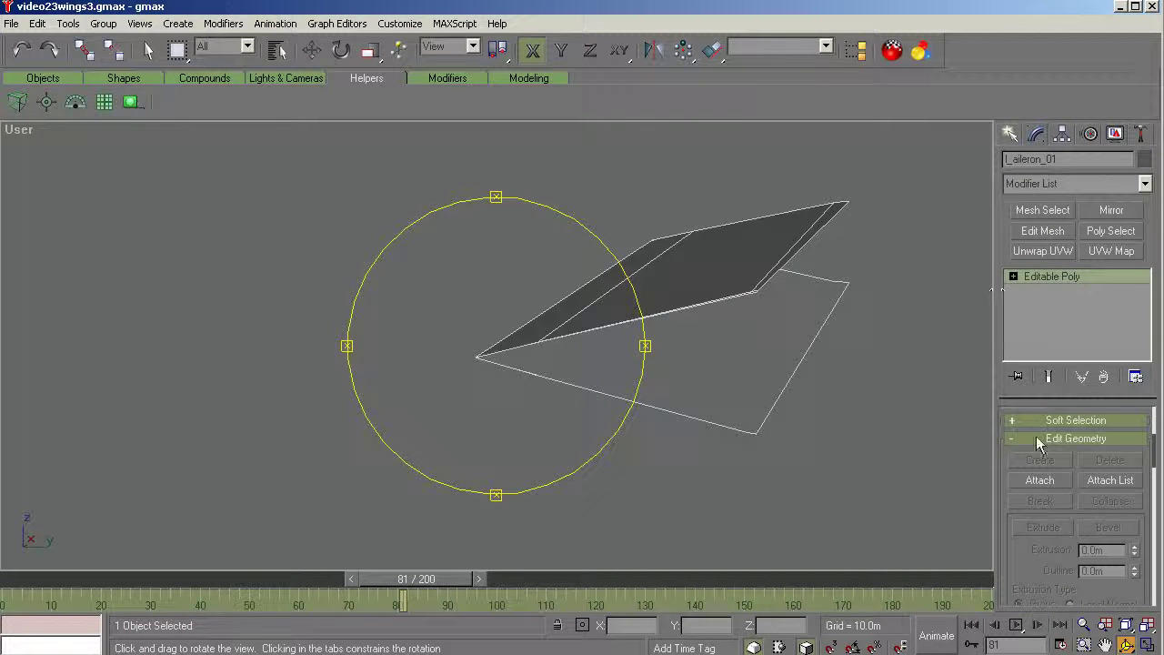
{"action": "left_click", "coordinate": [1020, 276]}
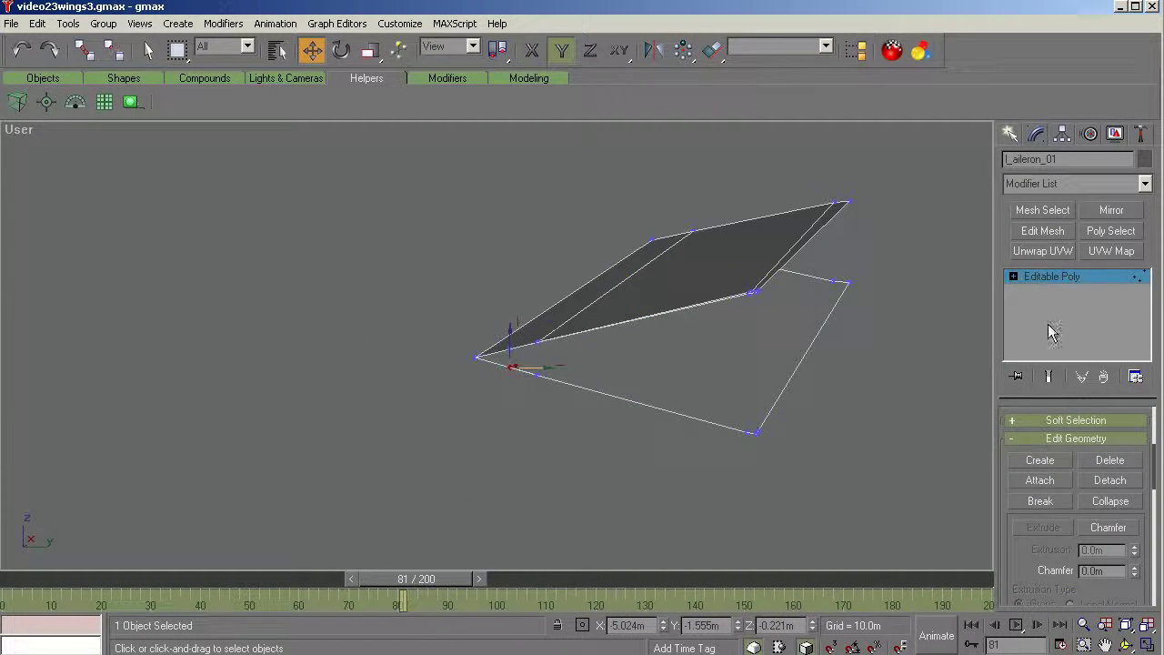
{"action": "left_click", "coordinate": [1012, 277]}
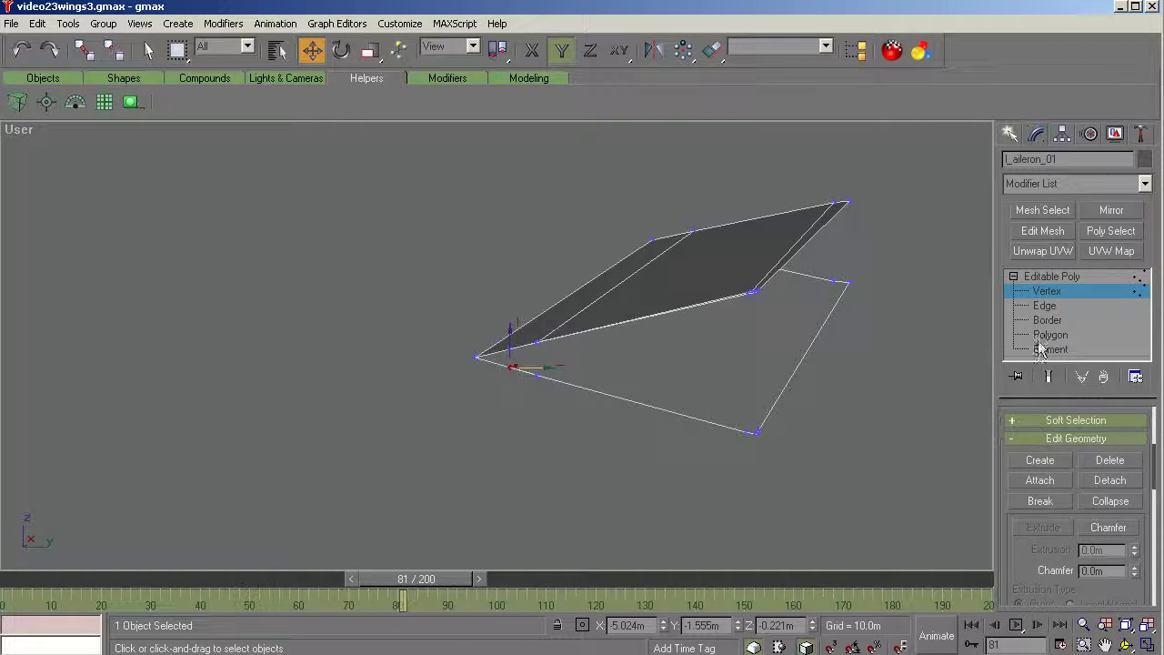
{"action": "left_click", "coordinate": [1042, 335]}
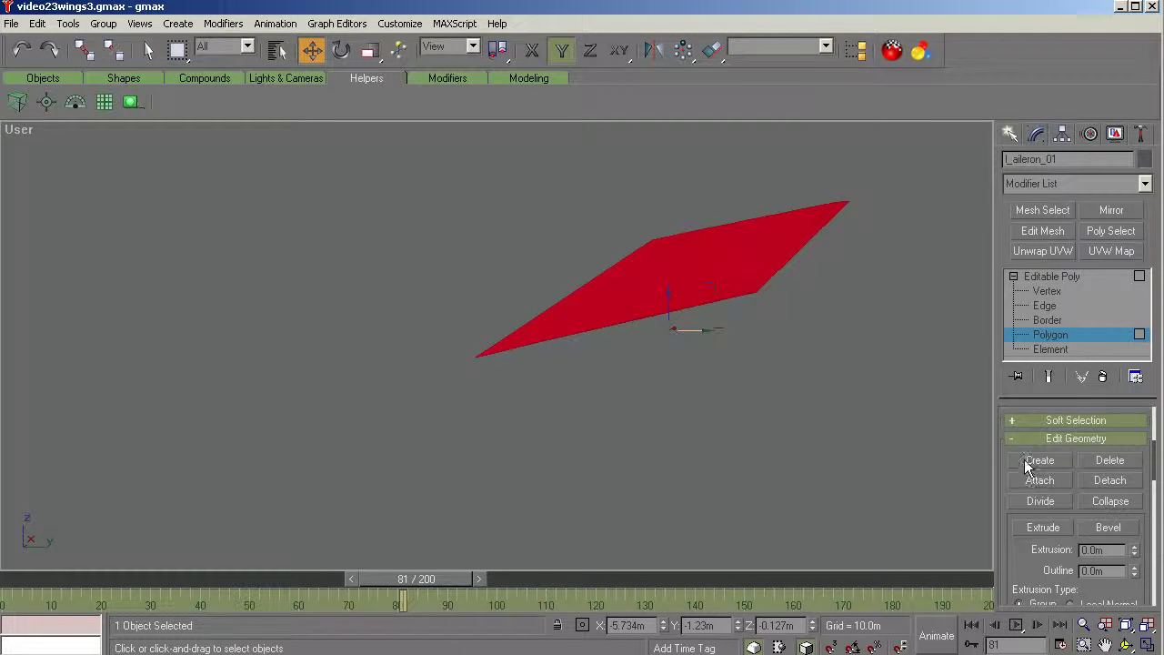
Step: Create a four-sided polygon closing the aileron's open leading-edge side, joining the upper and lower corner vertices at both ends
{"action": "left_click", "coordinate": [1037, 461]}
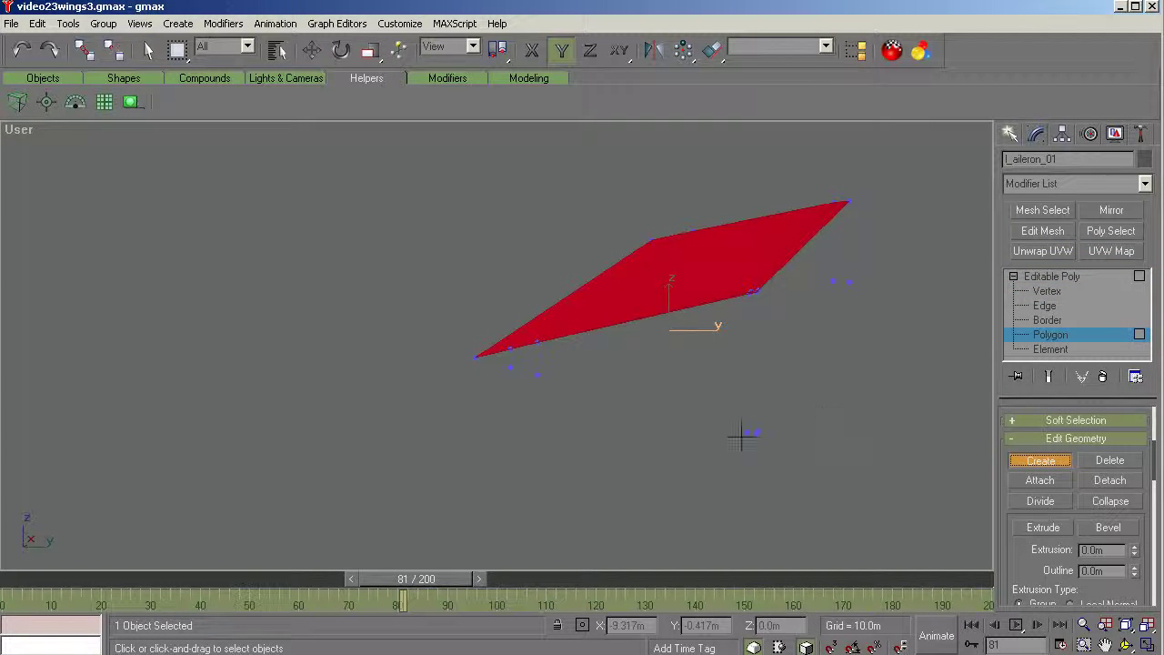
{"action": "scroll", "coordinate": [796, 452], "scroll_direction": "up", "scroll_amount": 1}
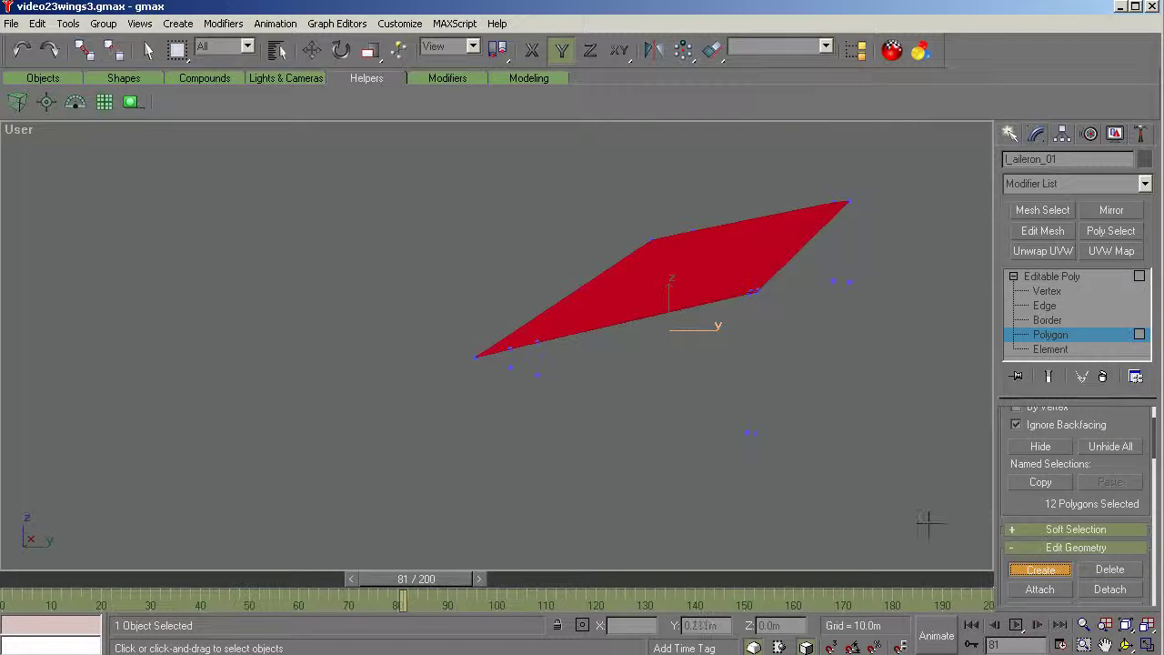
{"action": "left_click", "coordinate": [1126, 644]}
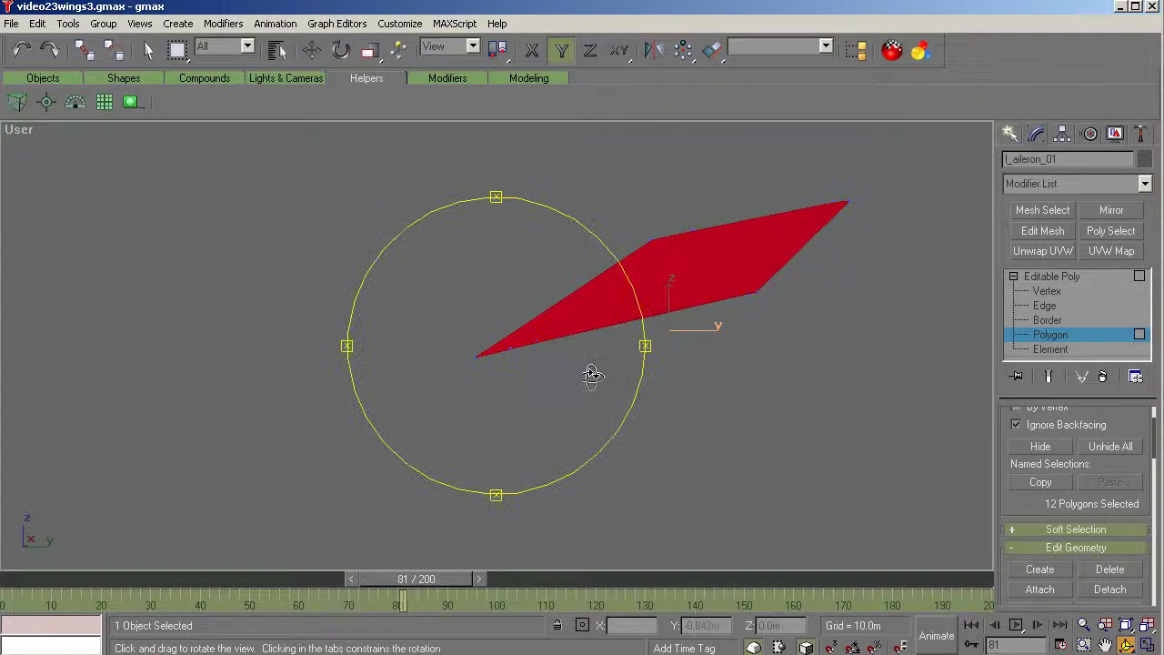
{"action": "left_click_drag", "start_coordinate": [595, 376], "coordinate": [576, 380]}
{"action": "right_click", "coordinate": [680, 405]}
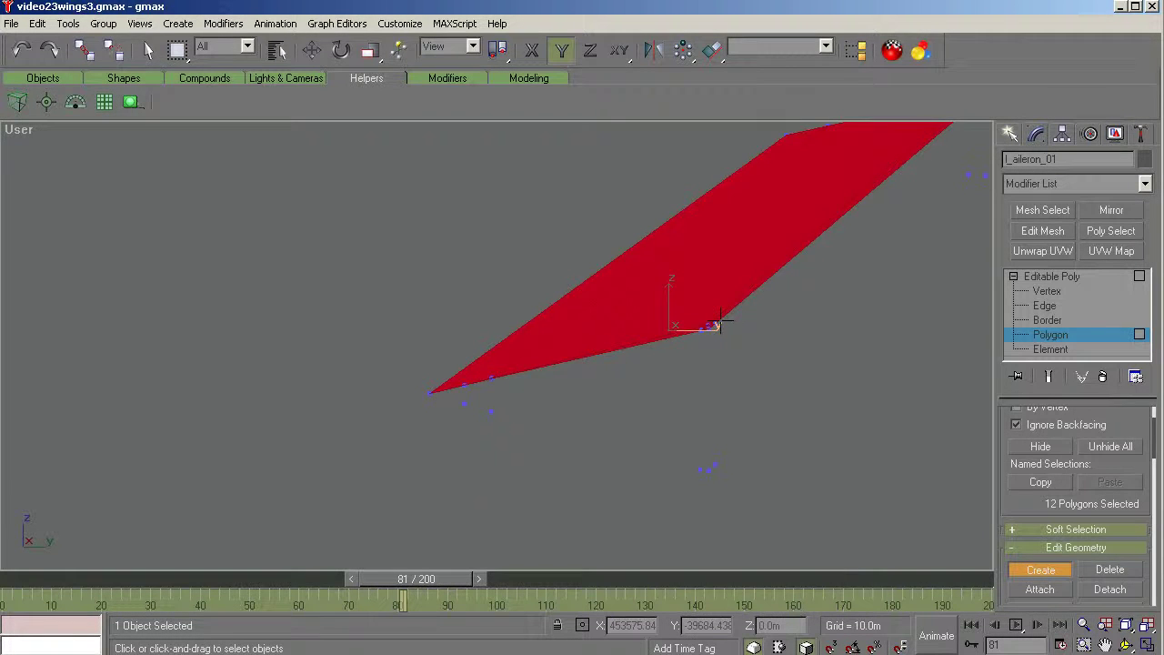
{"action": "scroll", "coordinate": [718, 325], "scroll_direction": "up", "scroll_amount": 3}
{"action": "scroll", "coordinate": [678, 326], "scroll_direction": "down", "scroll_amount": 3}
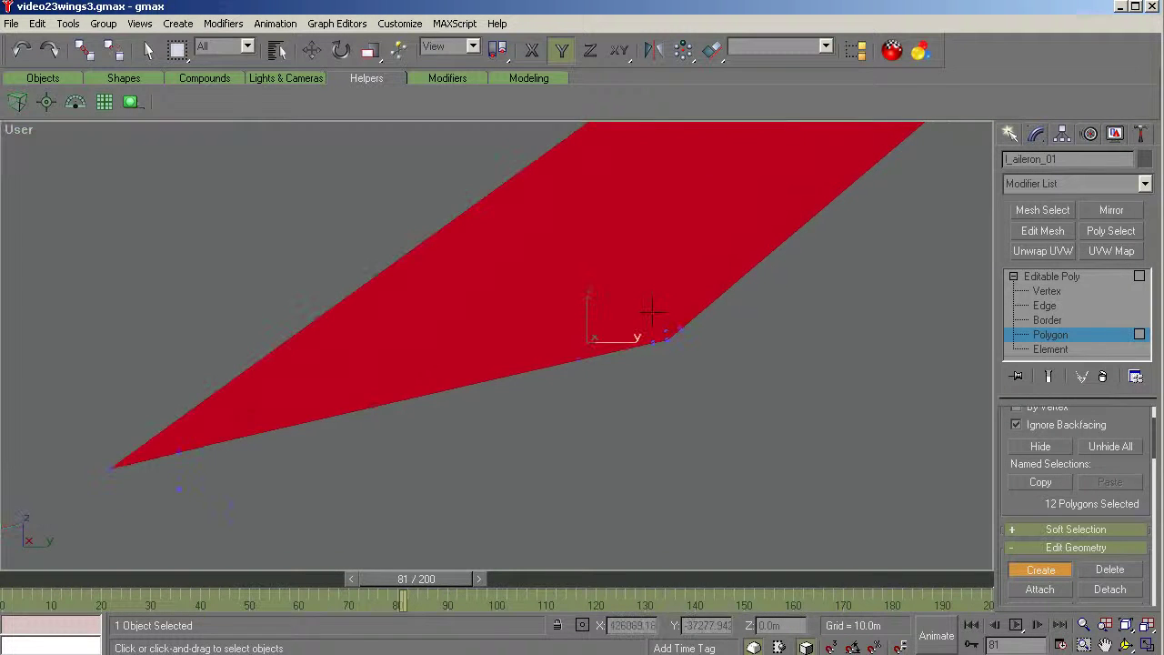
{"action": "scroll", "coordinate": [652, 312], "scroll_direction": "up", "scroll_amount": 2}
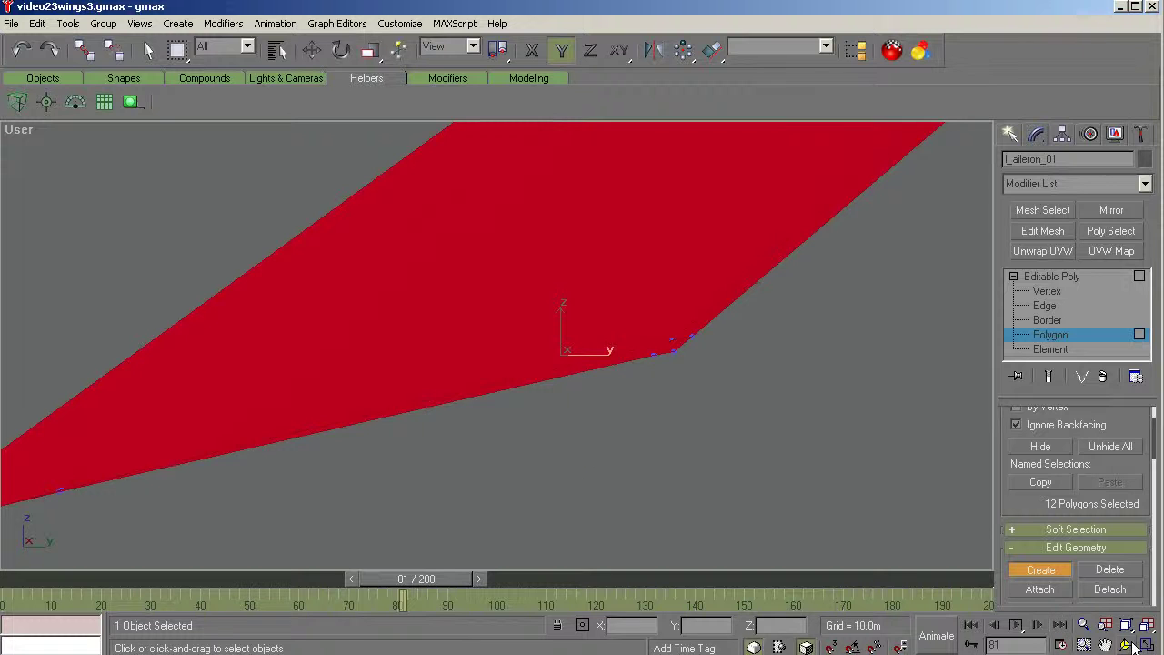
{"action": "left_click", "coordinate": [1132, 645]}
{"action": "left_click_drag", "start_coordinate": [689, 431], "coordinate": [585, 421]}
{"action": "left_click", "coordinate": [1042, 569]}
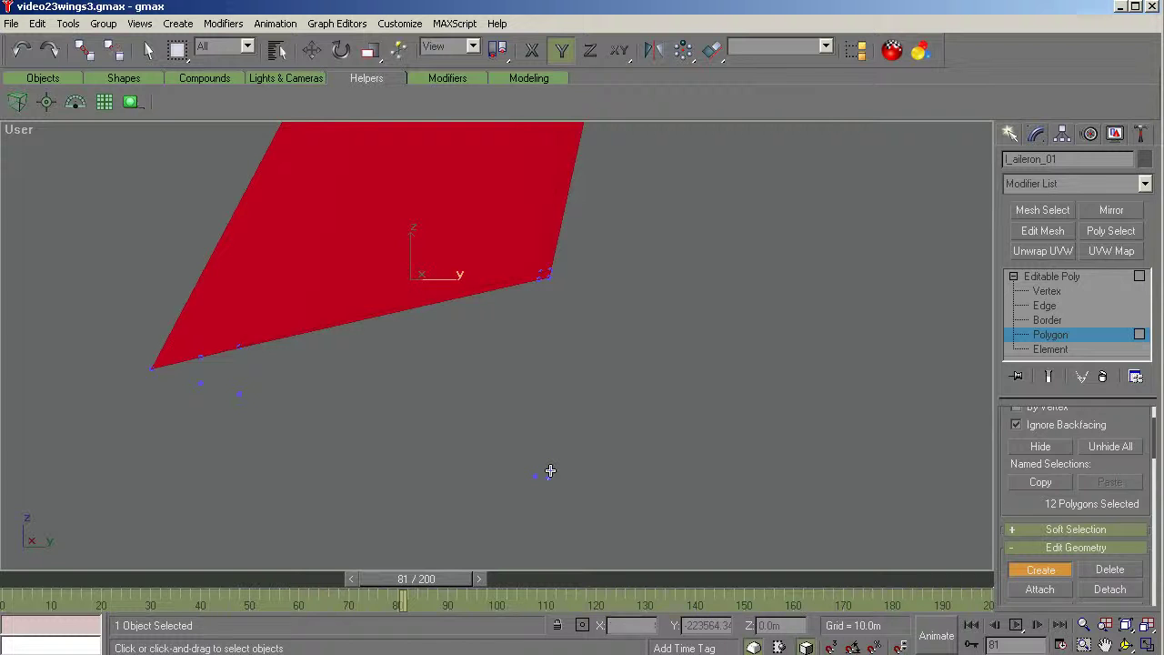
{"action": "scroll", "coordinate": [551, 473], "scroll_direction": "down", "scroll_amount": 3}
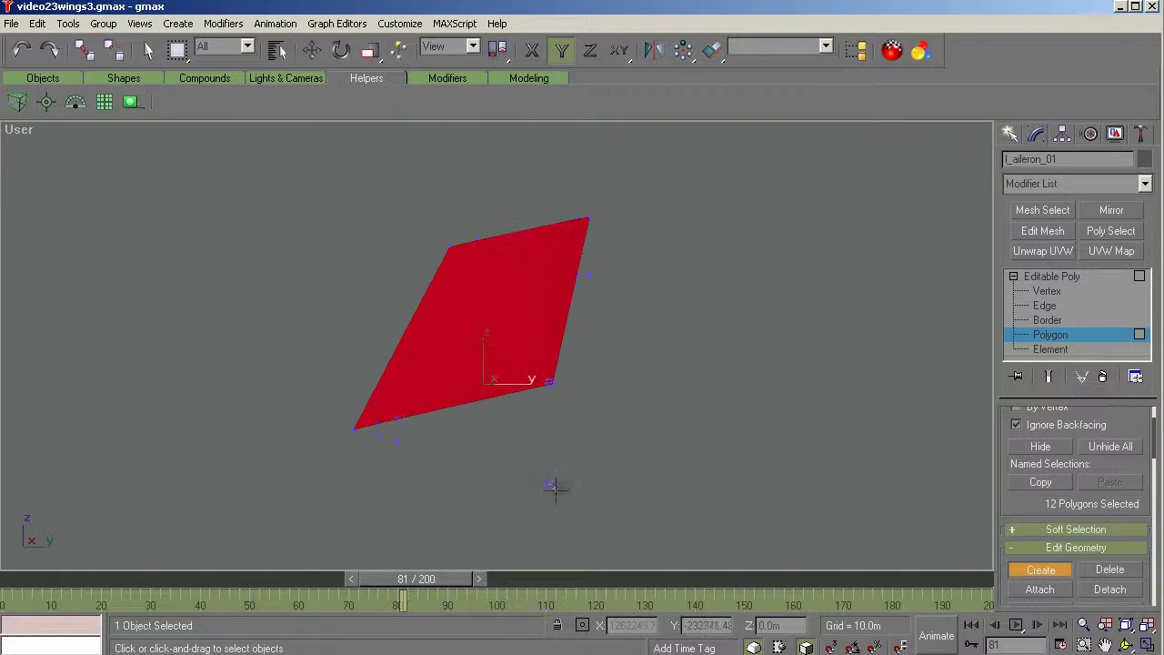
{"action": "scroll", "coordinate": [584, 291], "scroll_direction": "up", "scroll_amount": 6}
{"action": "scroll", "coordinate": [587, 272], "scroll_direction": "up", "scroll_amount": 3}
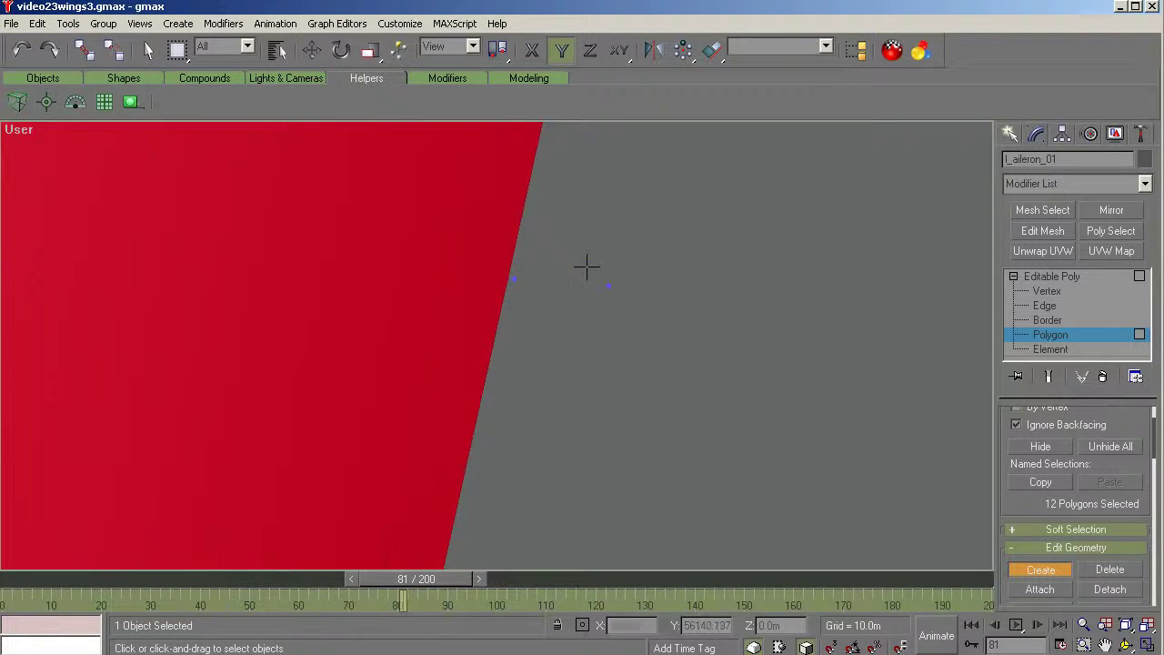
{"action": "left_click", "coordinate": [588, 266]}
{"action": "scroll", "coordinate": [622, 279], "scroll_direction": "up", "scroll_amount": 1}
{"action": "scroll", "coordinate": [621, 280], "scroll_direction": "up", "scroll_amount": 1}
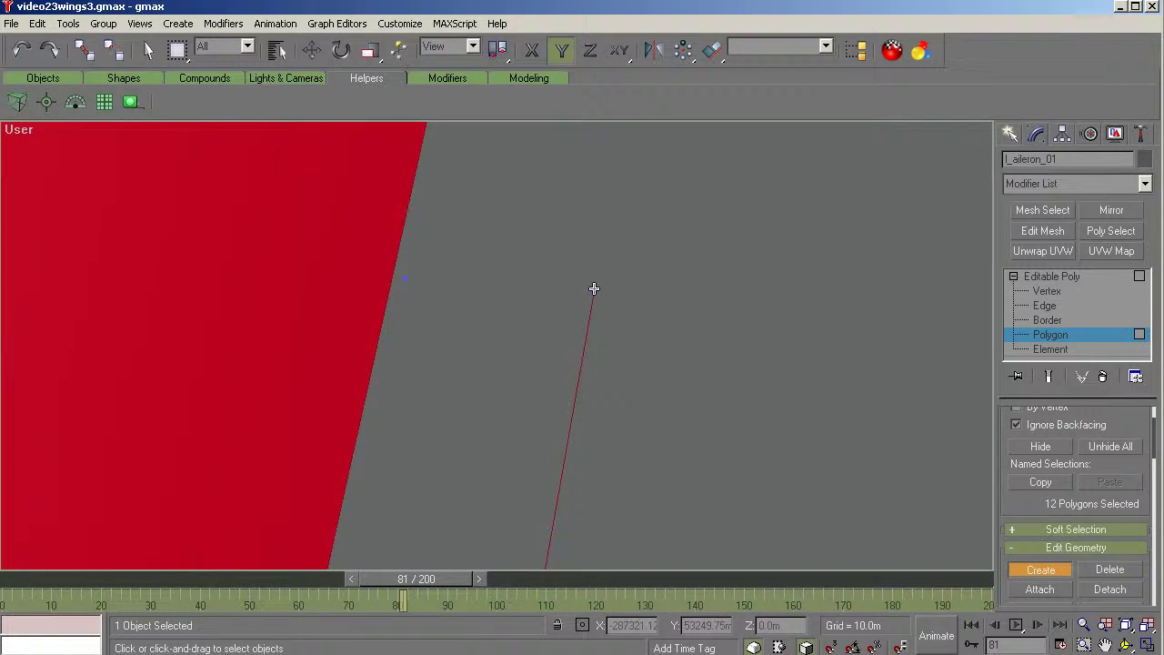
{"action": "scroll", "coordinate": [597, 295], "scroll_direction": "down", "scroll_amount": 3}
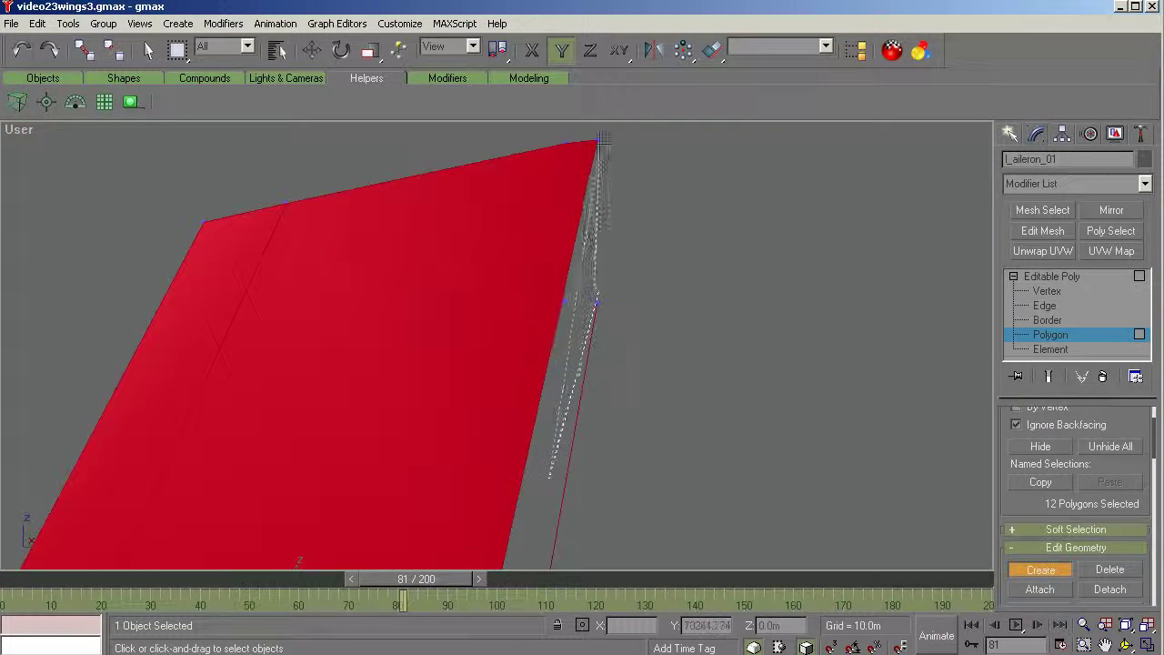
{"action": "scroll", "coordinate": [598, 143], "scroll_direction": "up", "scroll_amount": 2}
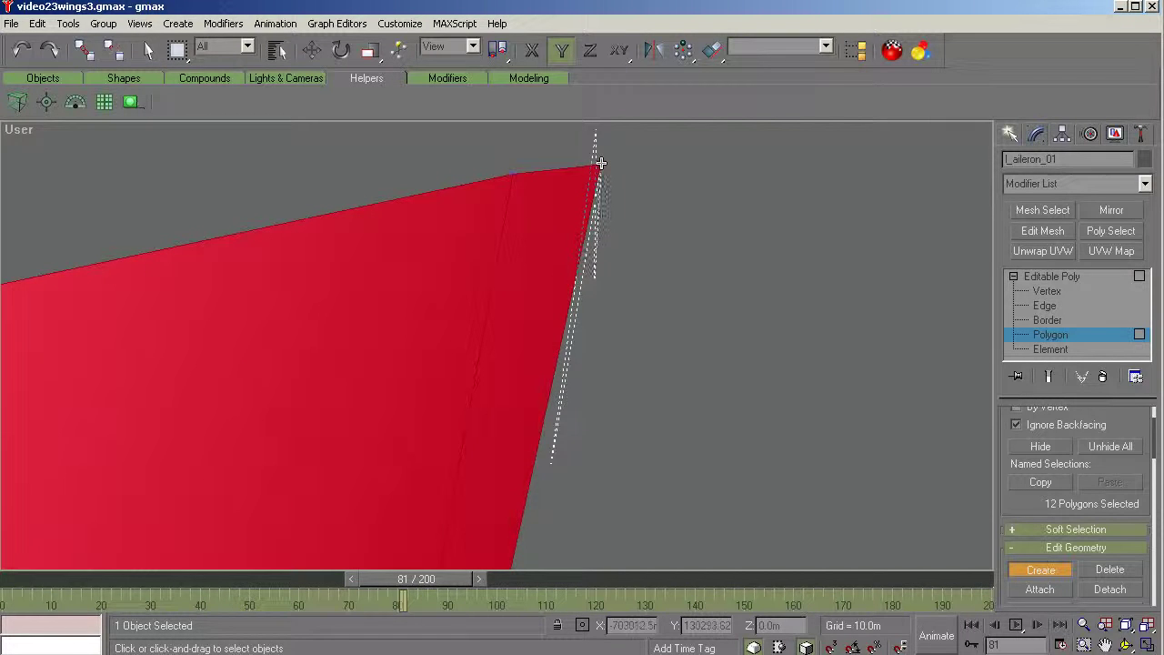
{"action": "scroll", "coordinate": [600, 169], "scroll_direction": "down", "scroll_amount": 3}
{"action": "scroll", "coordinate": [575, 241], "scroll_direction": "up", "scroll_amount": 5}
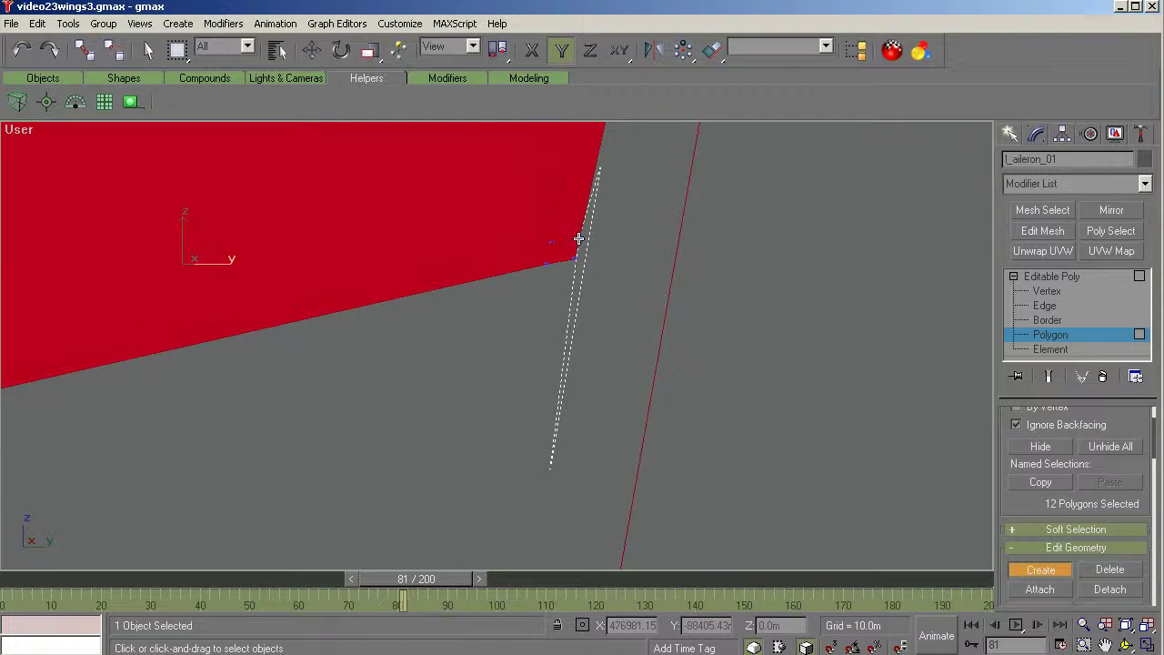
{"action": "left_click", "coordinate": [575, 255]}
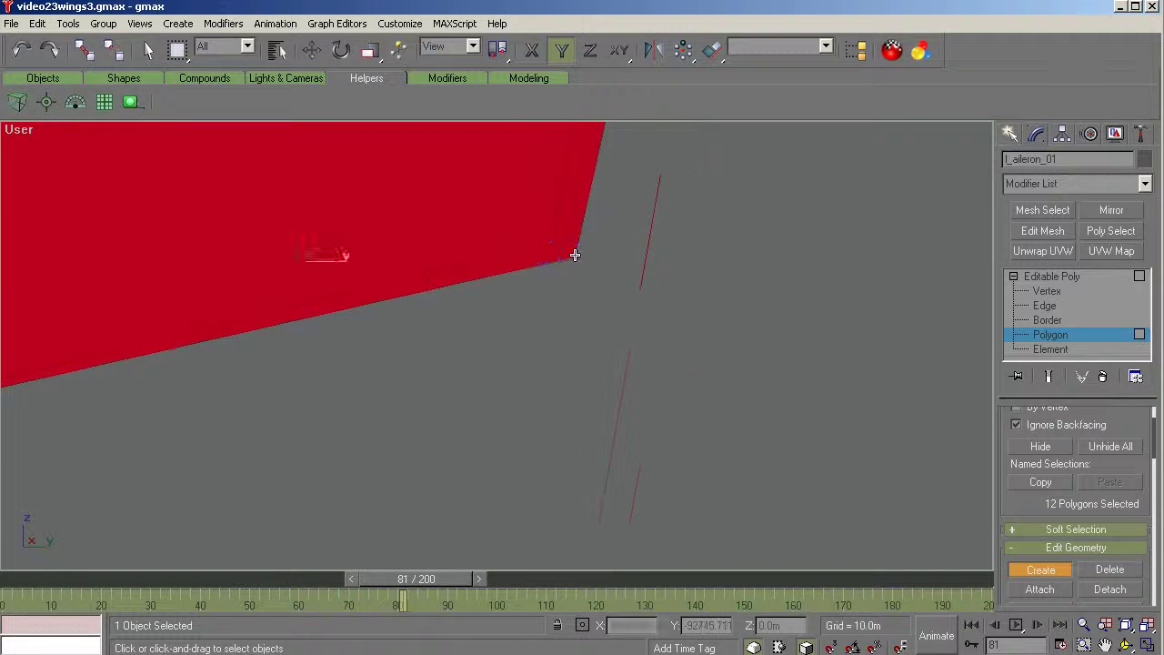
{"action": "scroll", "coordinate": [575, 255], "scroll_direction": "down", "scroll_amount": 3}
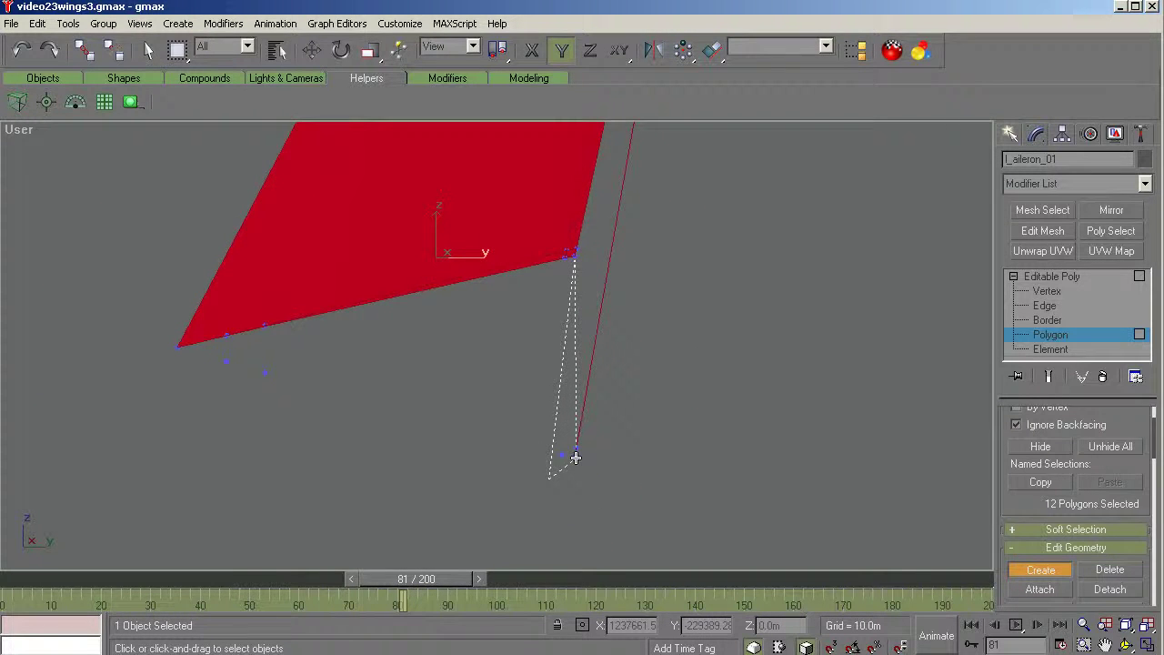
{"action": "left_click", "coordinate": [576, 458]}
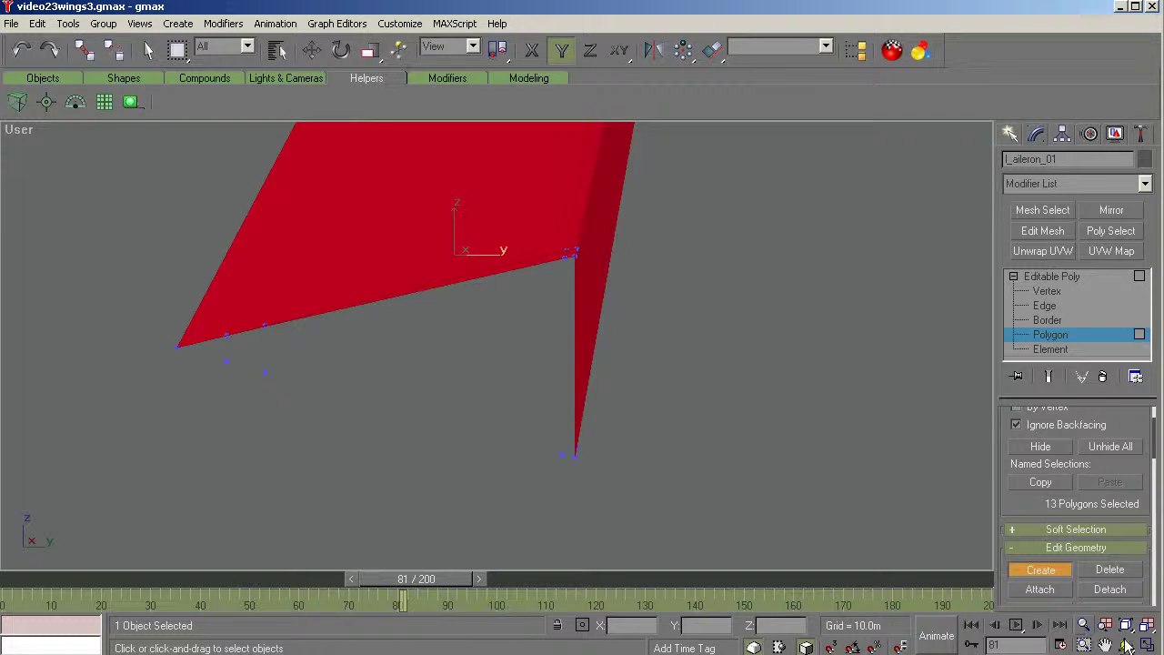
Step: Select the open border at the aileron's inboard end and cap it
{"action": "left_click", "coordinate": [1126, 644]}
{"action": "left_click_drag", "start_coordinate": [694, 433], "coordinate": [602, 391]}
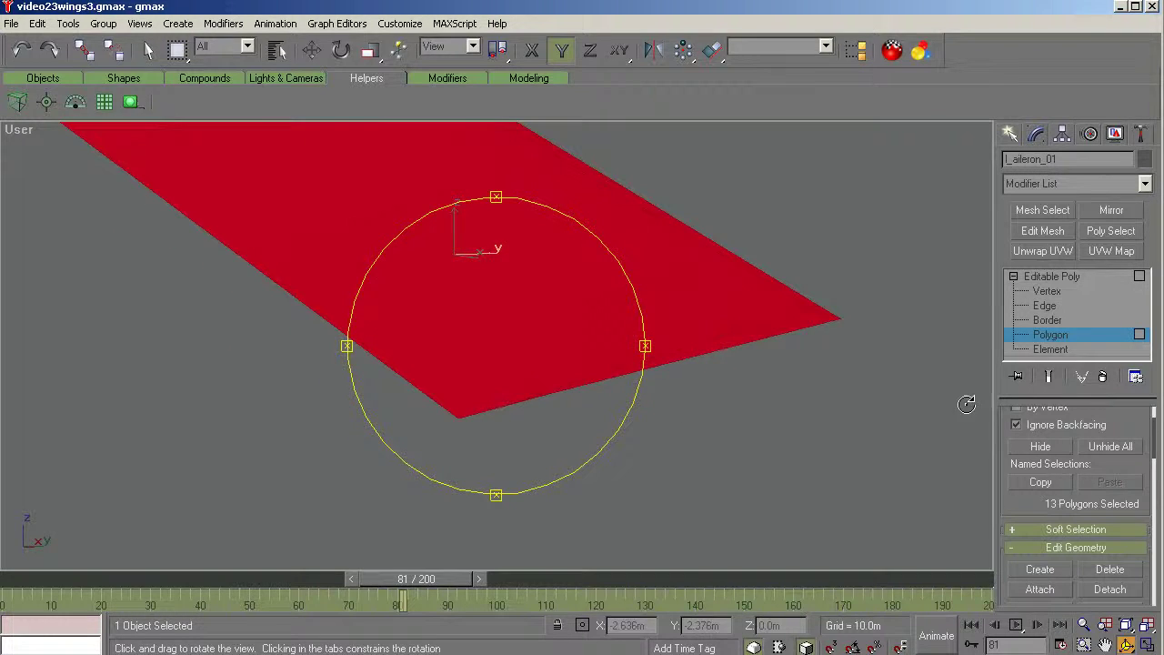
{"action": "left_click", "coordinate": [1043, 321]}
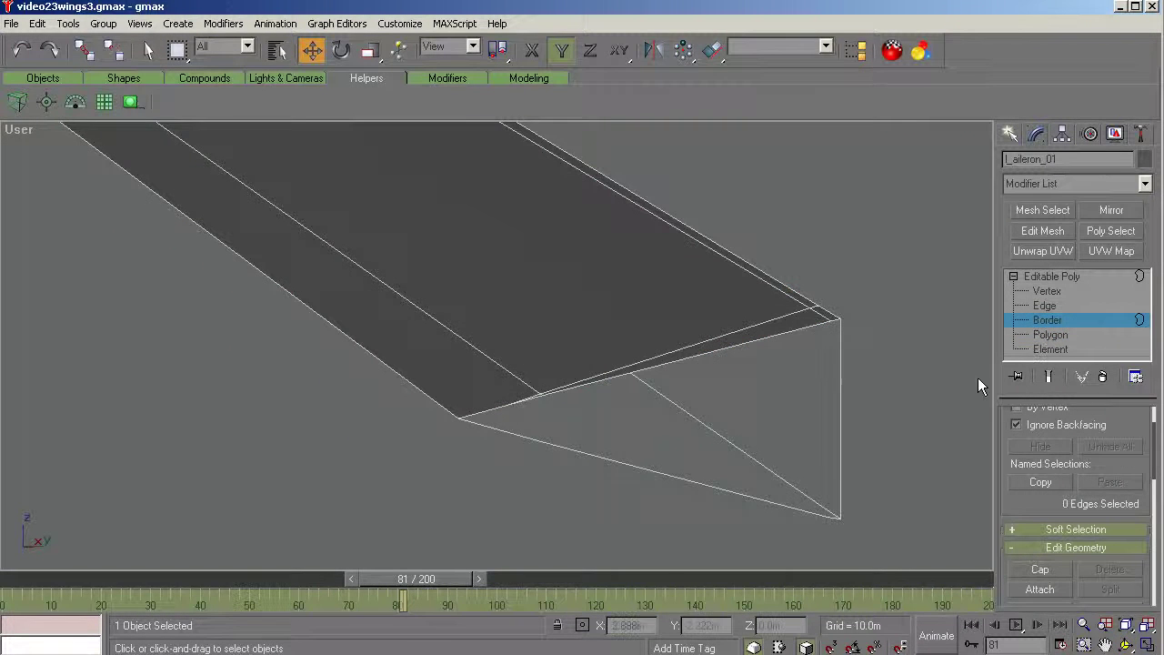
{"action": "left_click", "coordinate": [748, 498]}
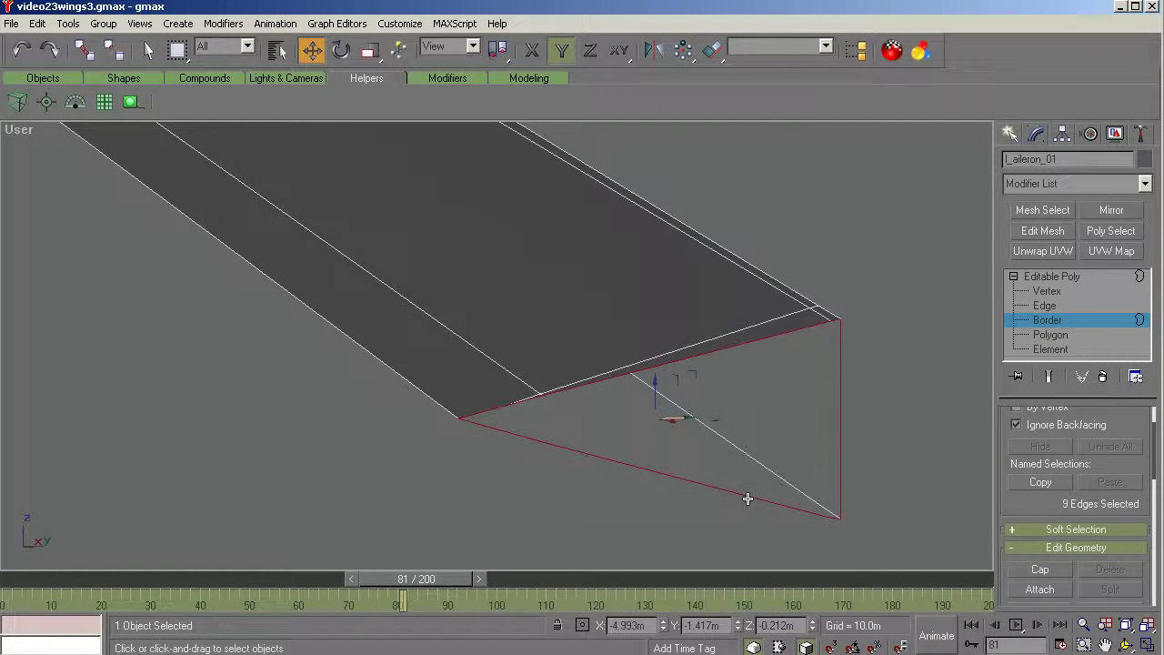
{"action": "left_click", "coordinate": [1040, 570]}
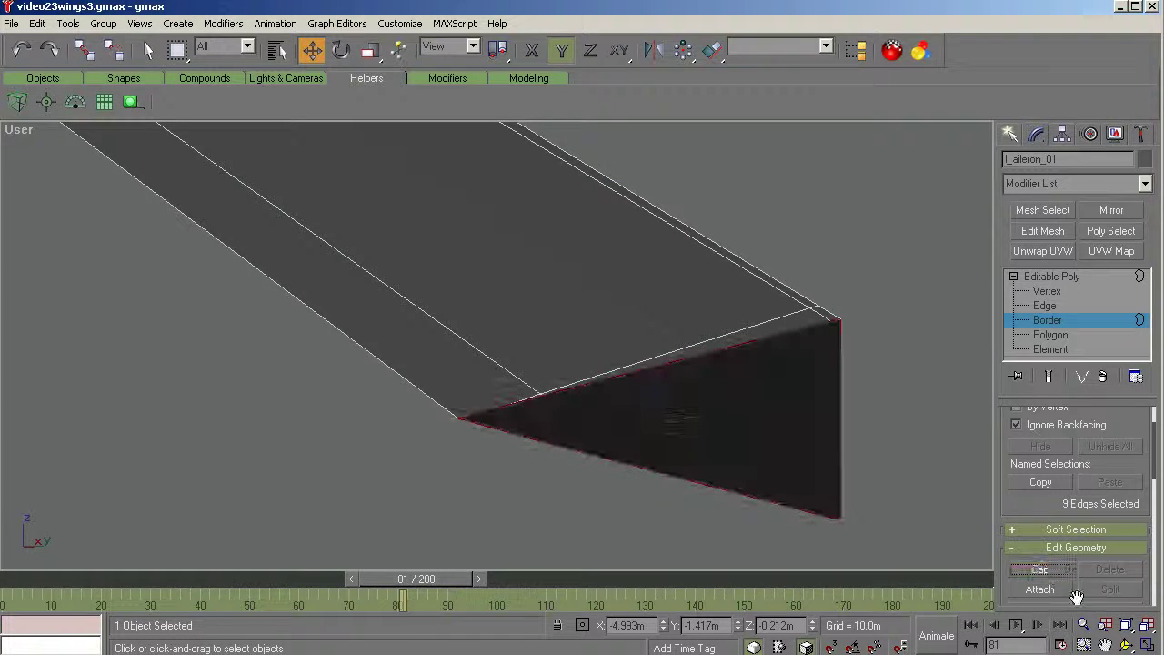
Step: Select the open border at the aileron's outboard end and cap it
{"action": "left_click", "coordinate": [1126, 625]}
{"action": "left_click", "coordinate": [1126, 644]}
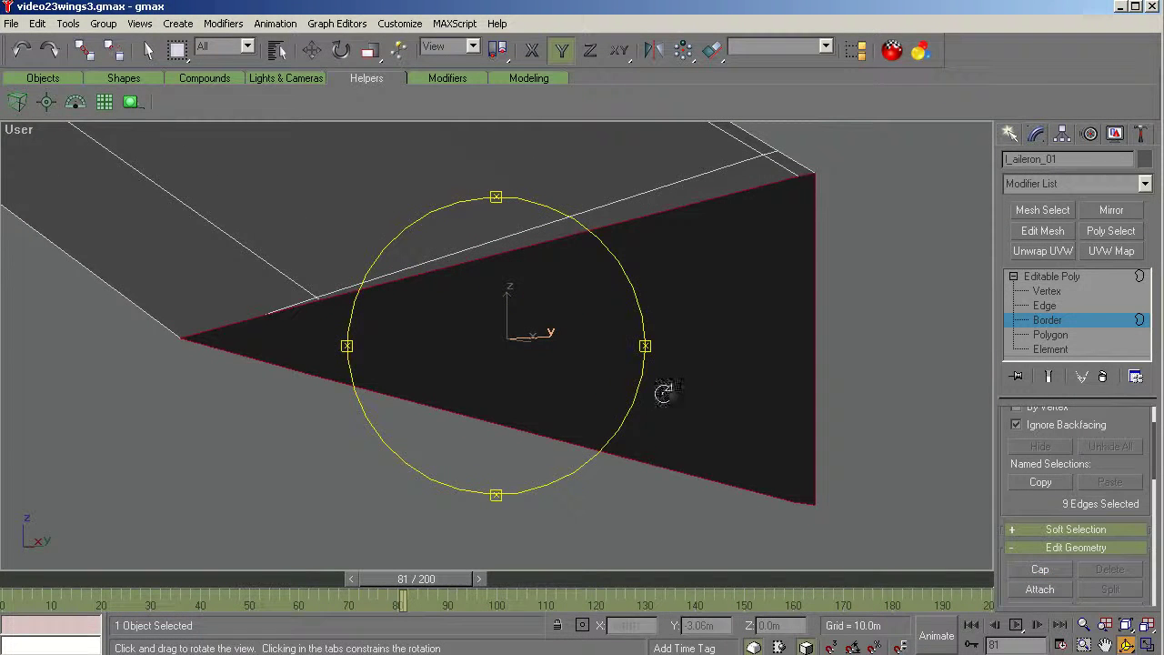
{"action": "left_click_drag", "start_coordinate": [601, 355], "coordinate": [793, 337]}
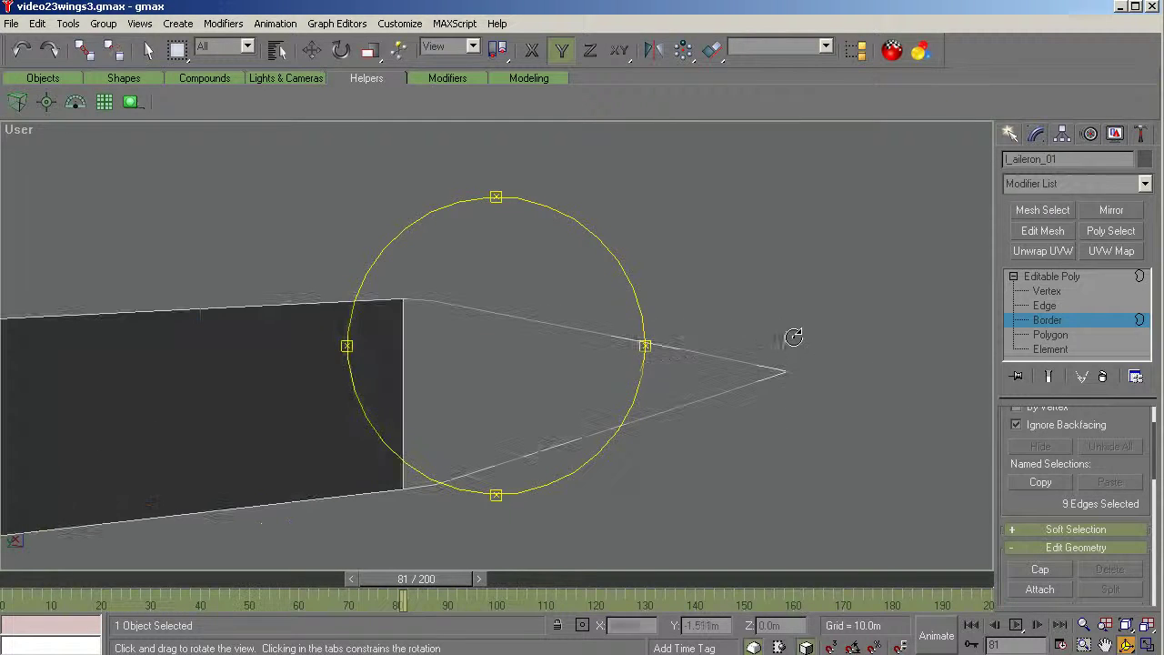
{"action": "key", "text": "w"}
{"action": "left_click", "coordinate": [640, 342]}
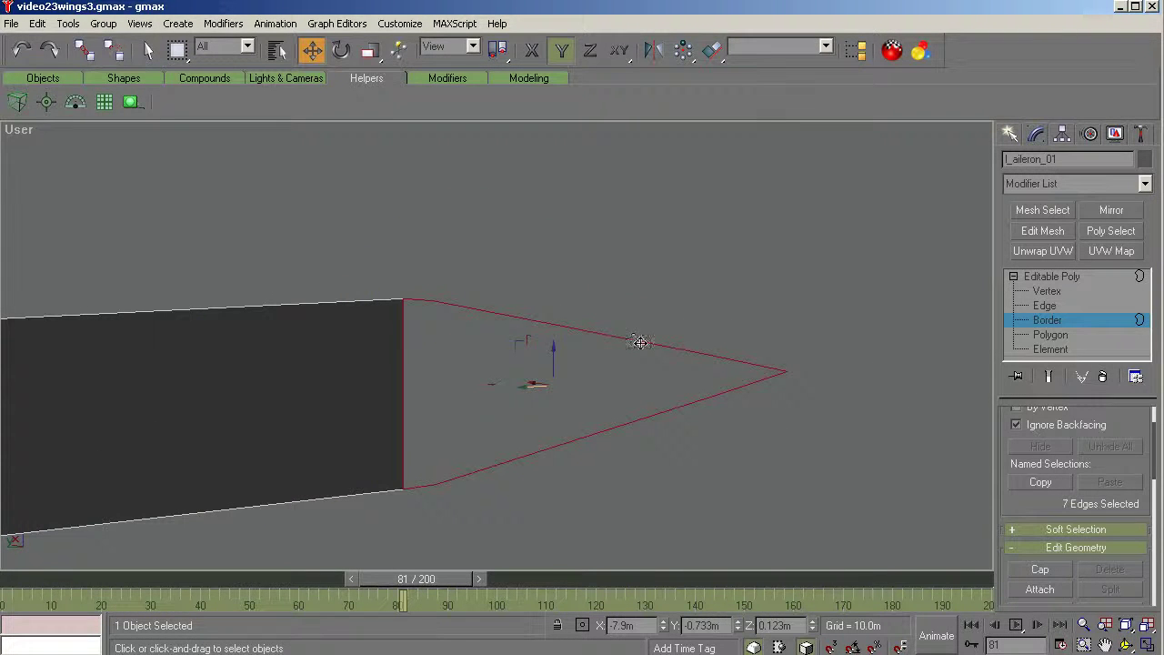
{"action": "left_click", "coordinate": [1039, 570]}
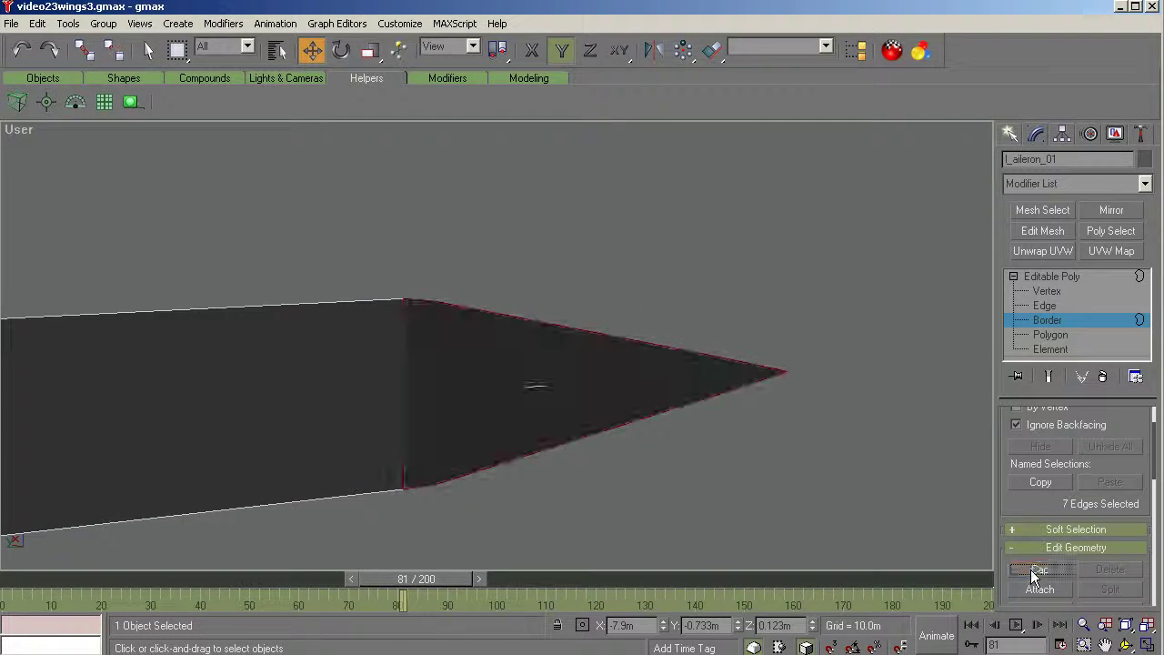
Step: Select only the aileron's leading-edge polygon and extrude it forward in two short sections
{"action": "left_click", "coordinate": [1052, 335]}
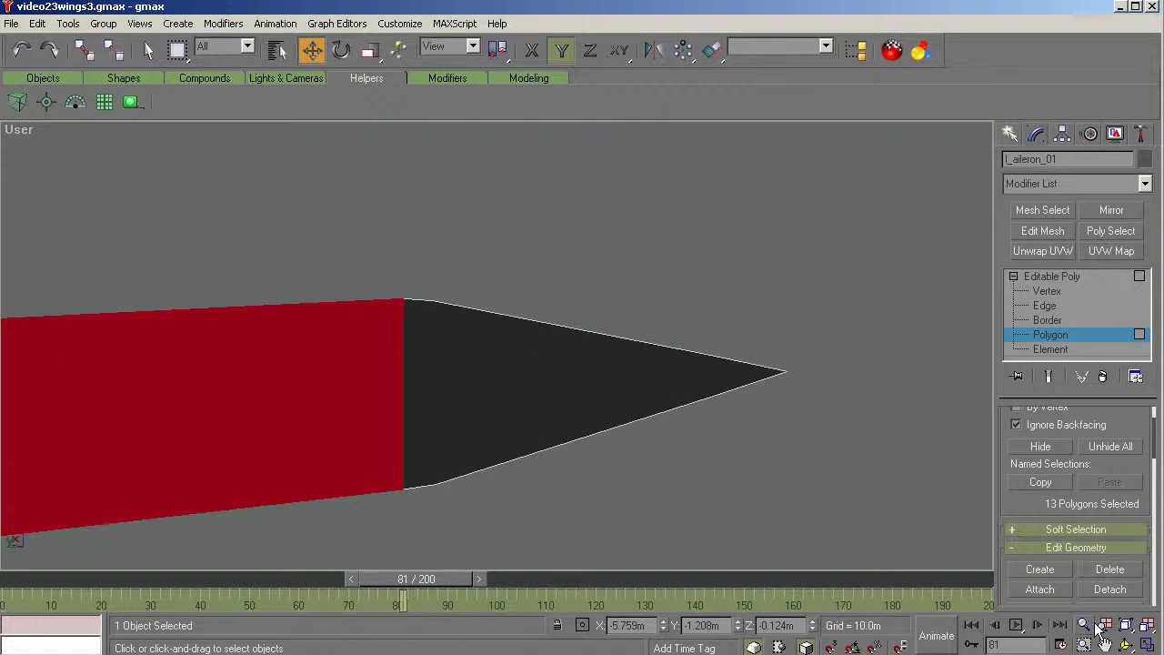
{"action": "left_click", "coordinate": [1083, 624]}
{"action": "left_click_drag", "start_coordinate": [823, 350], "coordinate": [826, 443]}
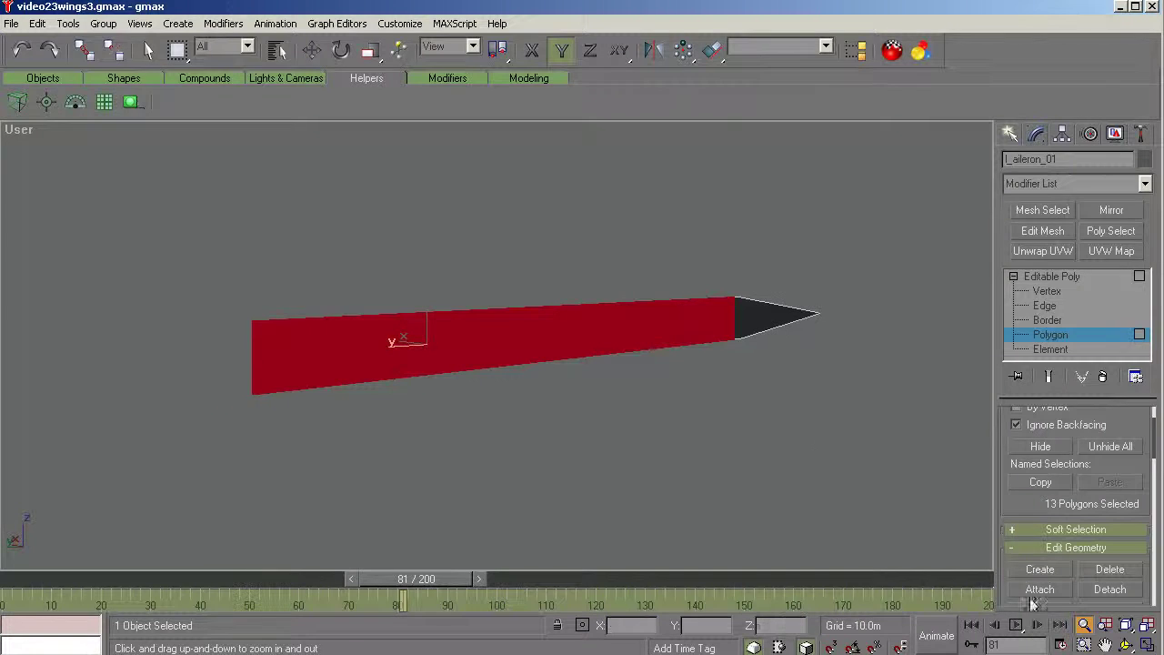
{"action": "left_click", "coordinate": [1126, 644]}
{"action": "left_click_drag", "start_coordinate": [533, 364], "coordinate": [509, 370]}
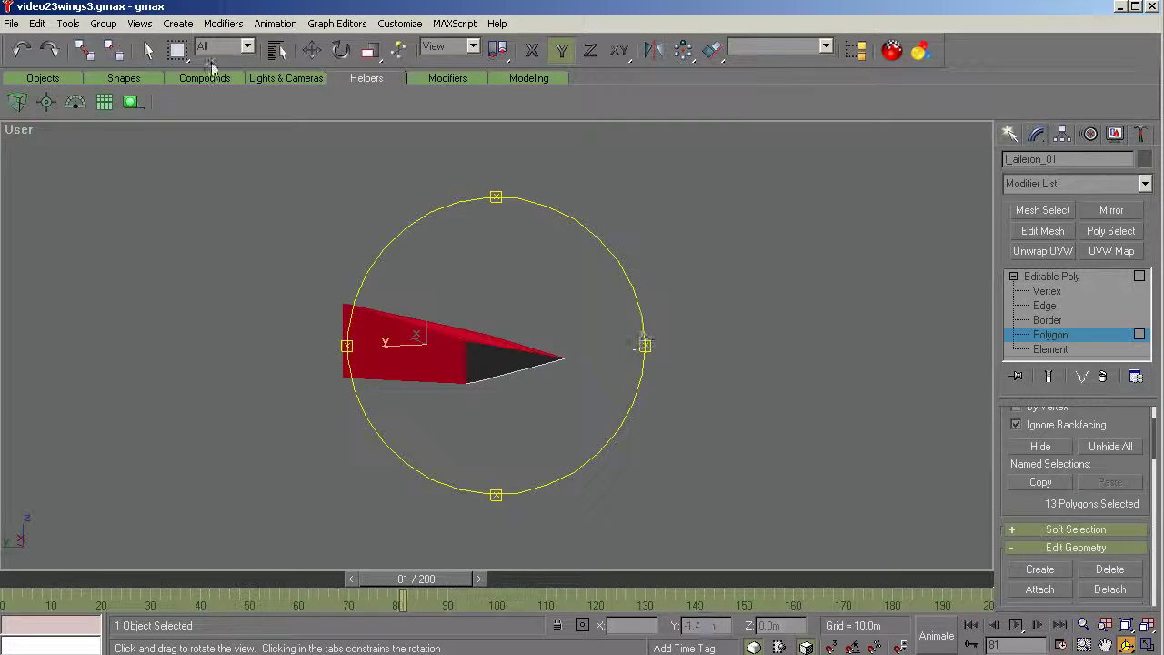
{"action": "left_click", "coordinate": [148, 50]}
{"action": "left_click", "coordinate": [177, 233]}
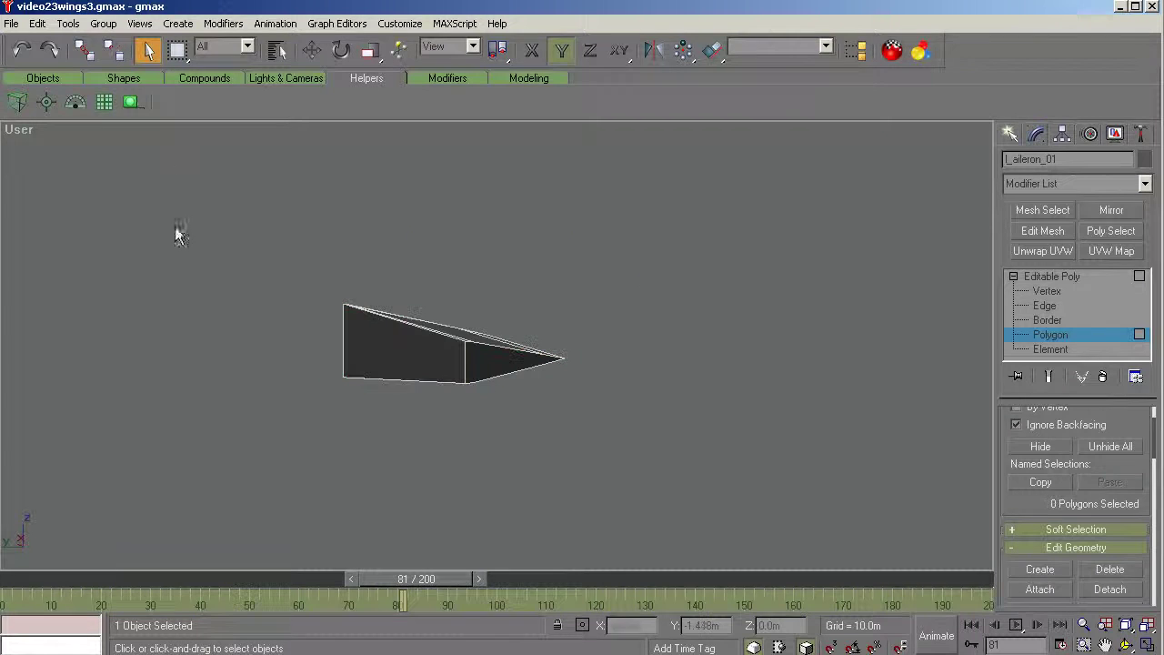
{"action": "left_click", "coordinate": [368, 337]}
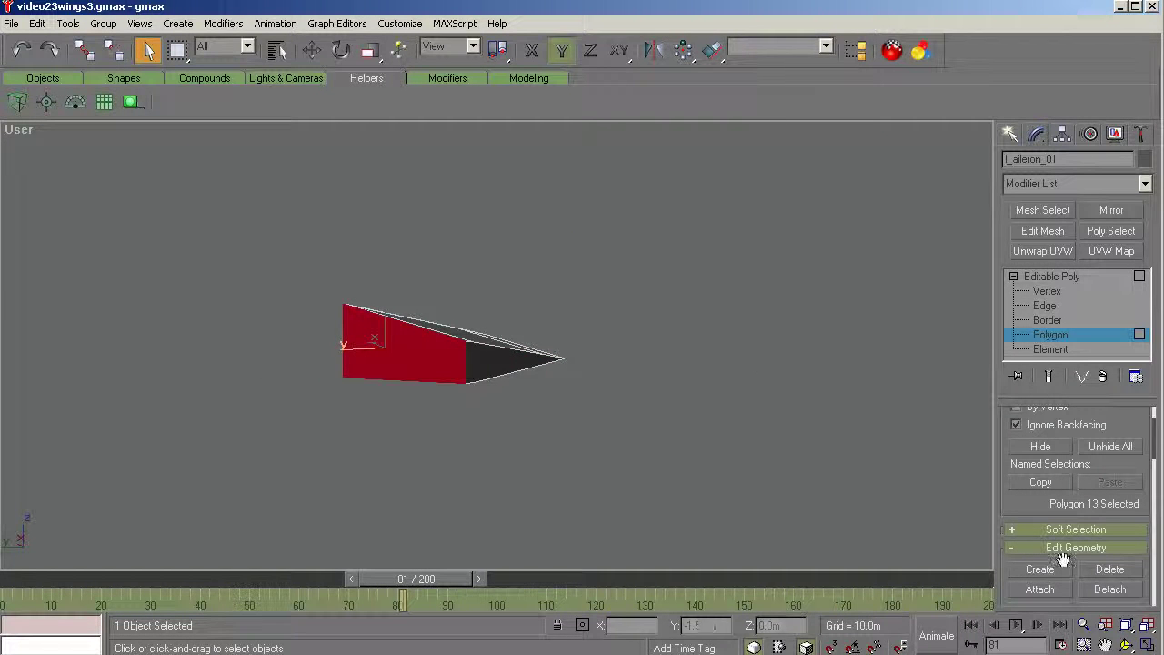
{"action": "left_click_drag", "start_coordinate": [1155, 464], "coordinate": [1155, 494]}
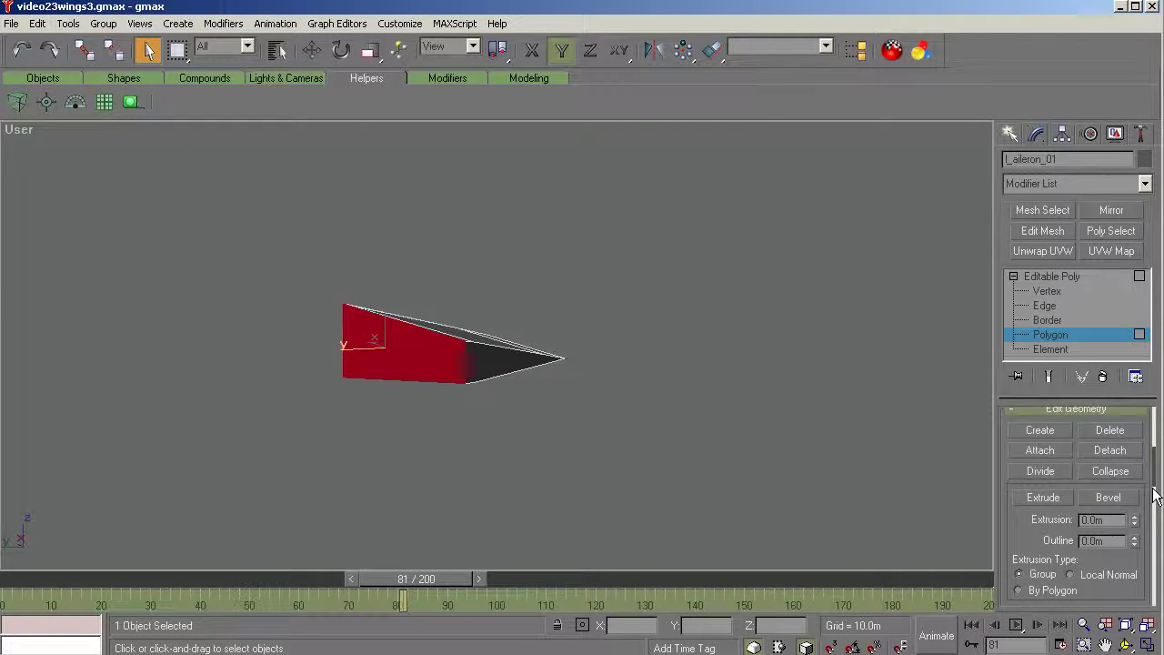
{"action": "left_click", "coordinate": [1055, 497]}
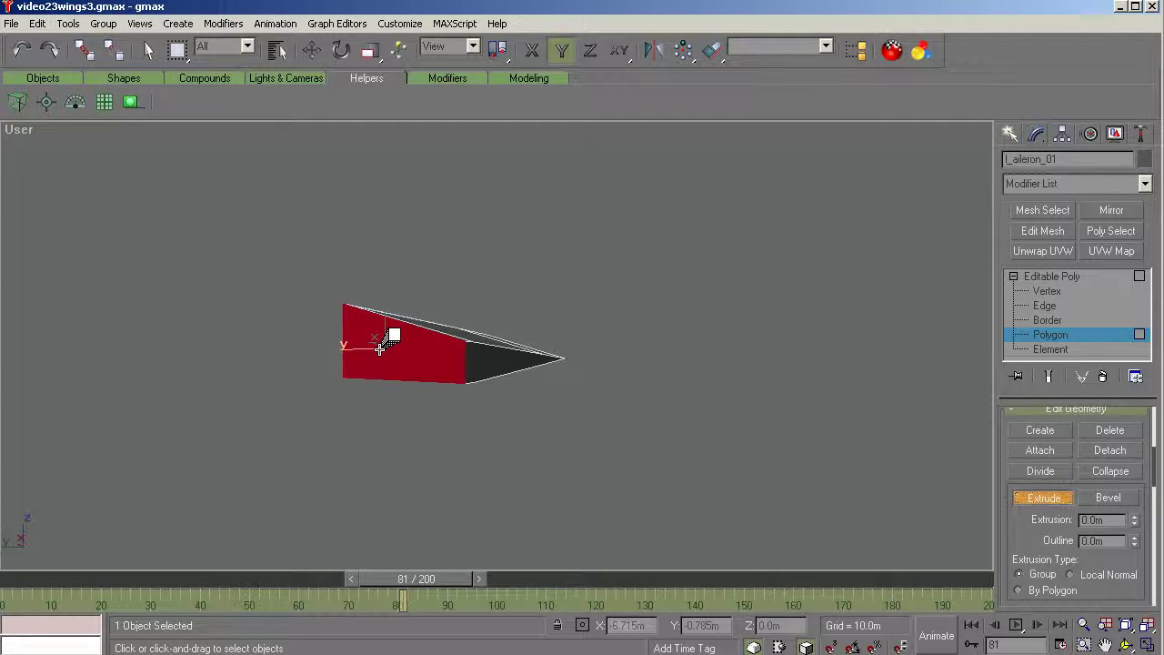
{"action": "left_click_drag", "start_coordinate": [379, 348], "coordinate": [390, 338]}
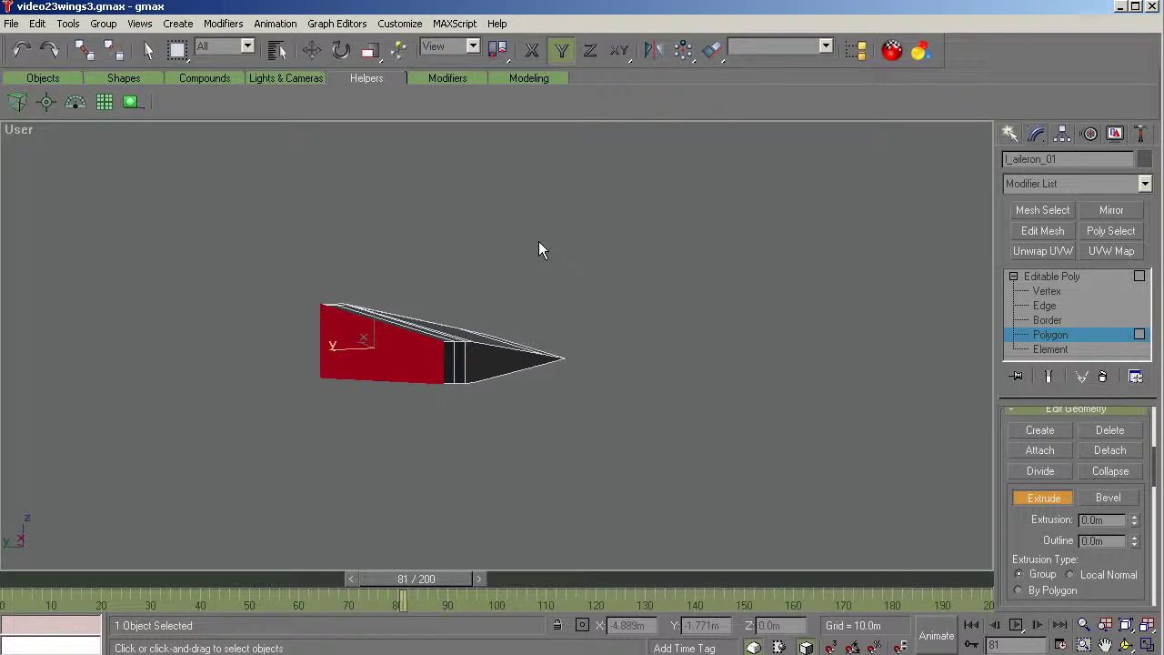
Step: Scale the front leading-edge polygon down vertically using the Screen coordinate system, tapering the foremost extruded section
{"action": "key", "text": "r"}
{"action": "key", "text": "z"}
{"action": "scroll", "coordinate": [534, 237], "scroll_direction": "down", "scroll_amount": 4}
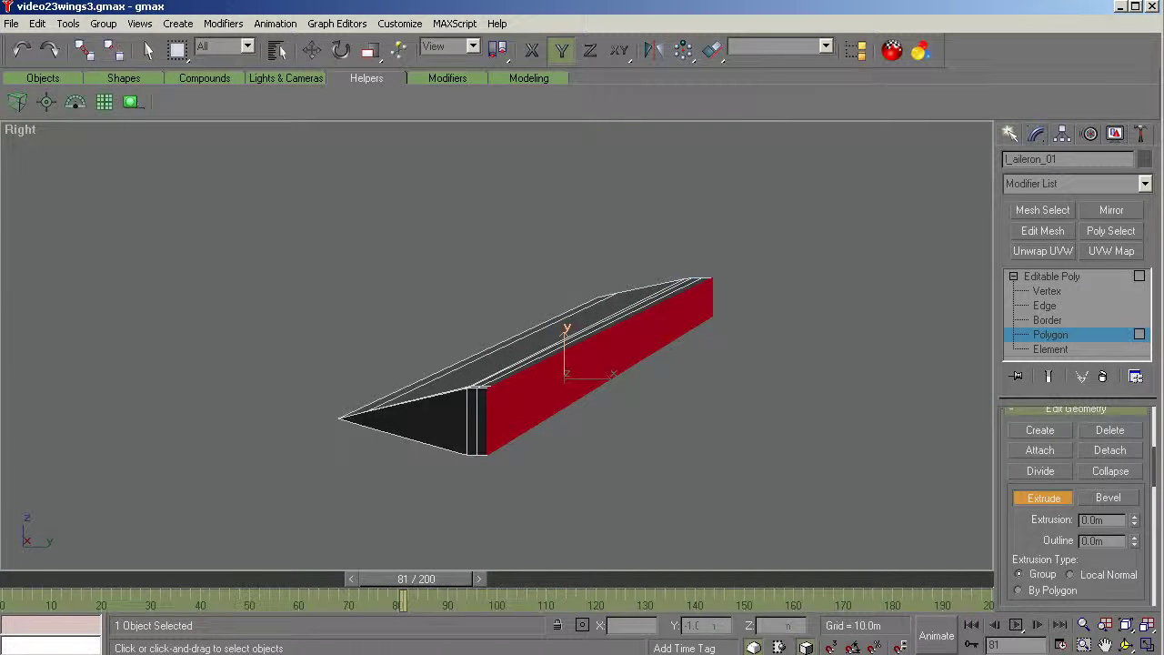
{"action": "left_click", "coordinate": [1126, 644]}
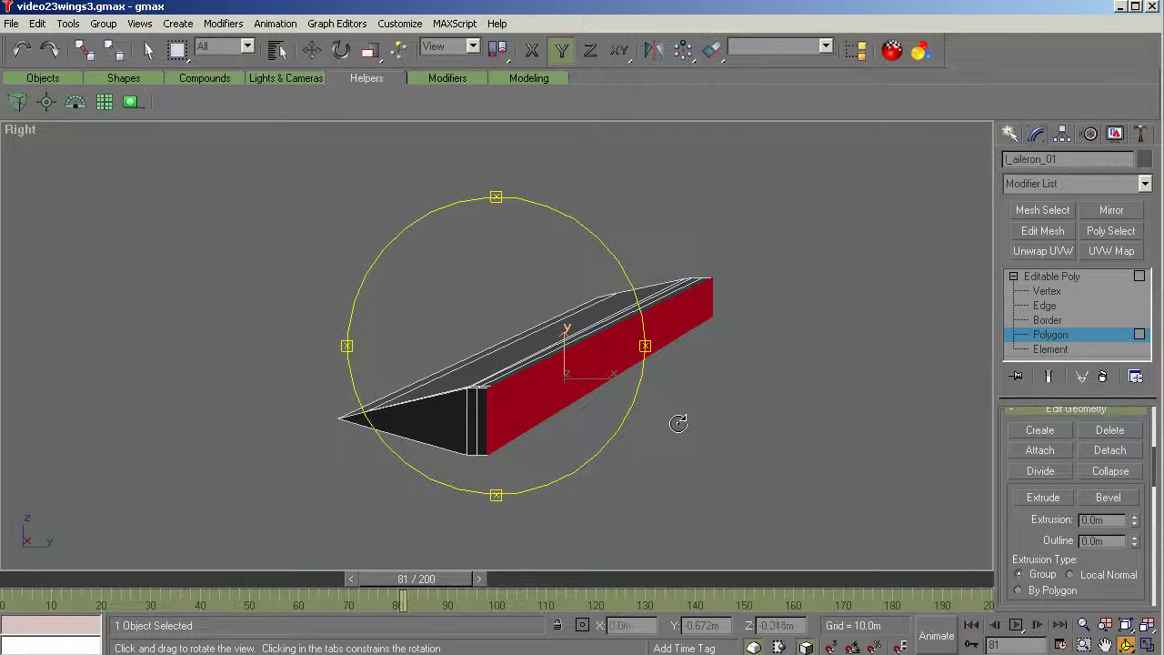
{"action": "left_click_drag", "start_coordinate": [604, 361], "coordinate": [569, 381]}
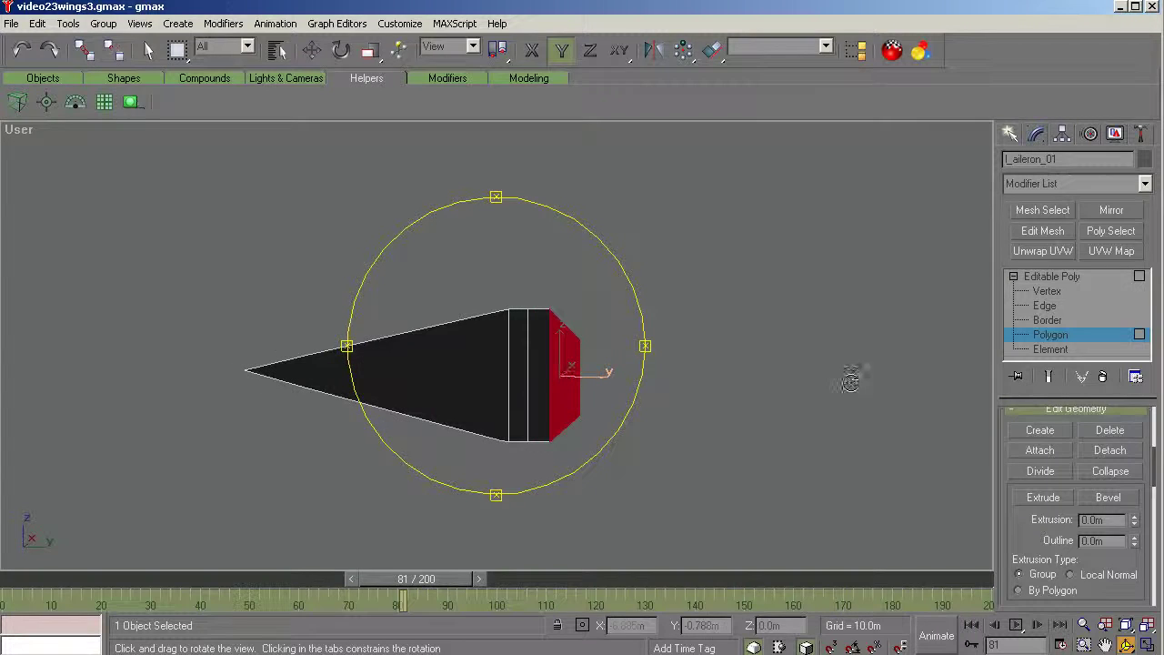
{"action": "left_click", "coordinate": [370, 50]}
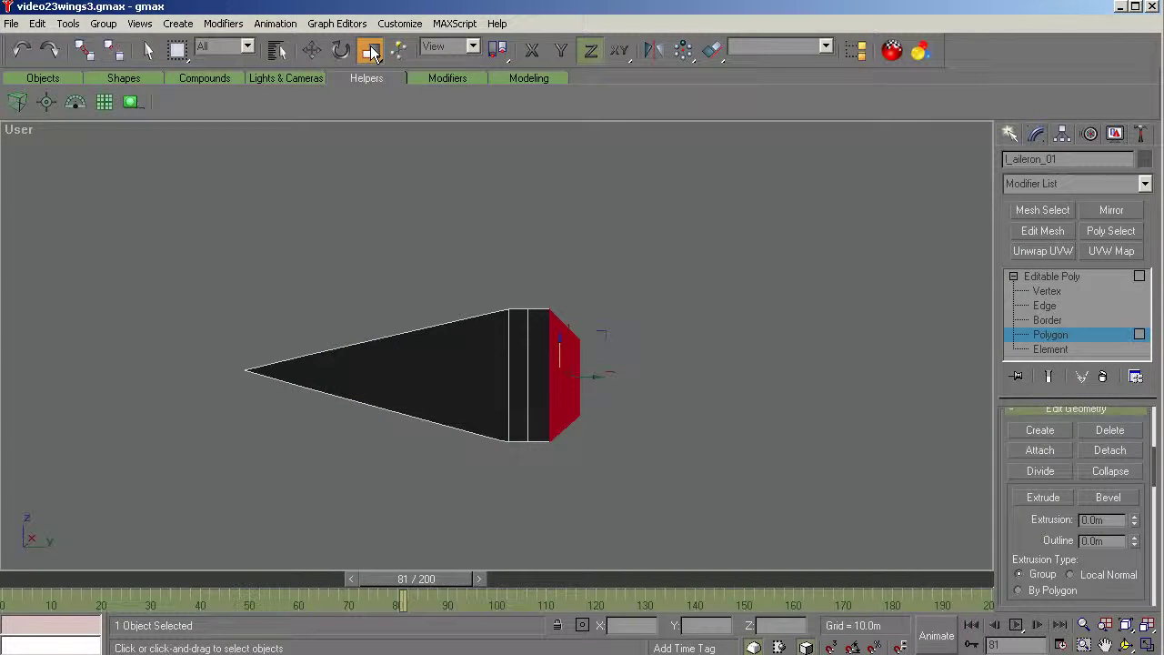
{"action": "left_click", "coordinate": [473, 46]}
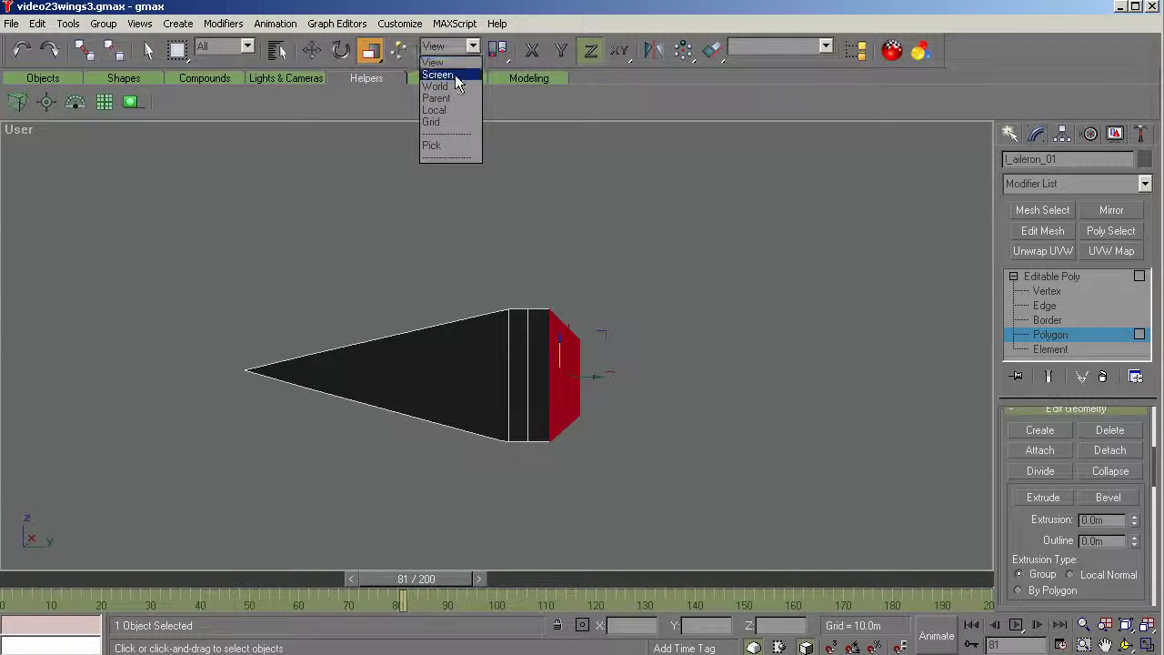
{"action": "left_click", "coordinate": [439, 75]}
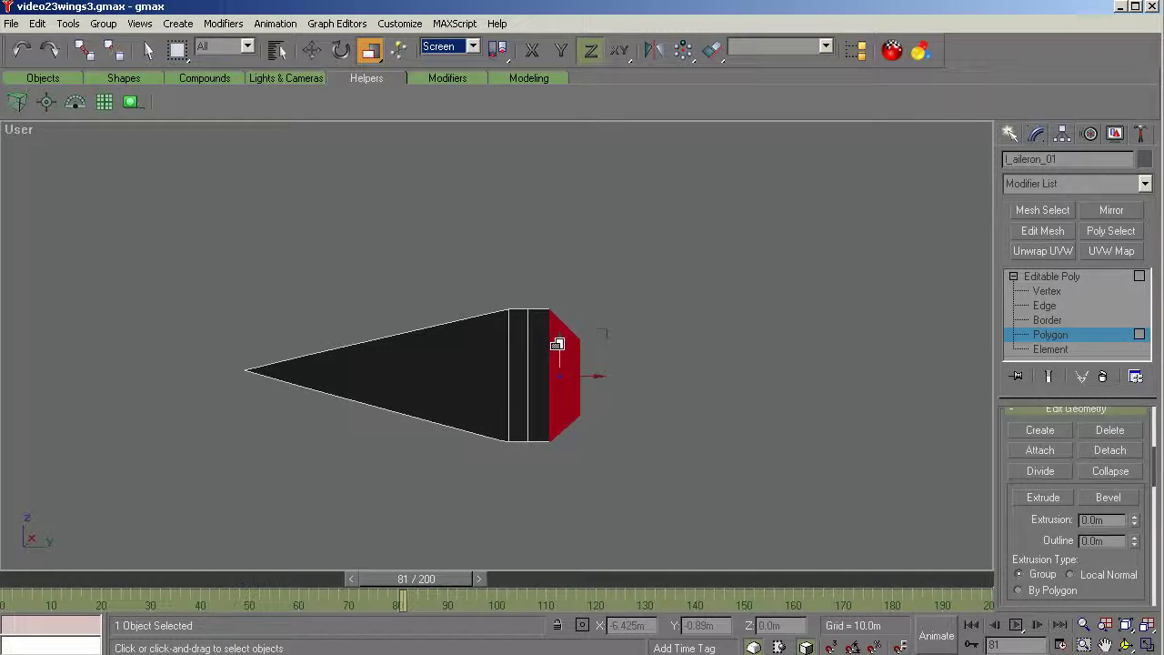
{"action": "key", "text": "F6"}
{"action": "left_click_drag", "start_coordinate": [558, 343], "coordinate": [559, 377]}
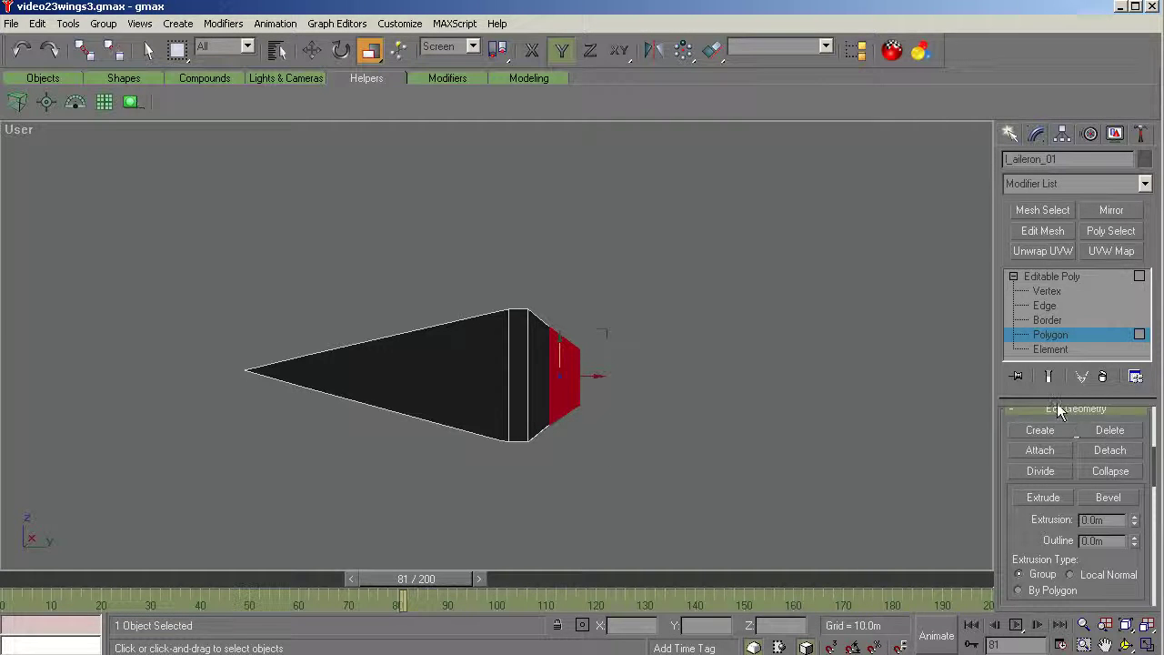
Step: At vertex level, select the upper vertices at both ends and the inboard lower vertices where the leading-edge taper begins
{"action": "key", "text": "t"}
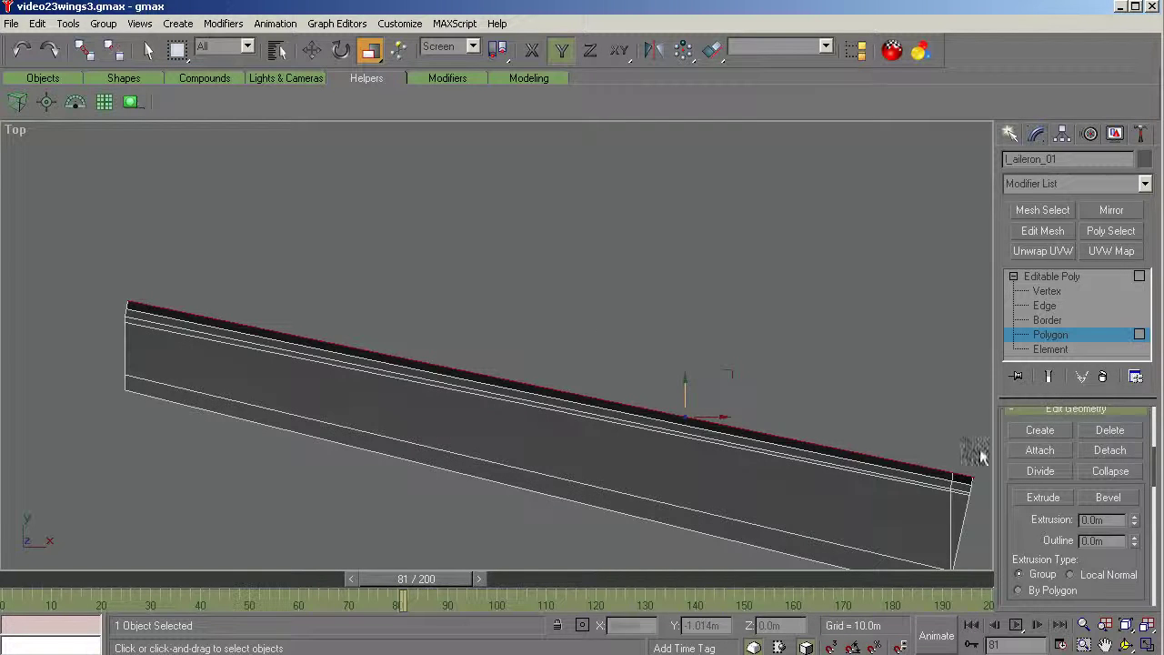
{"action": "scroll", "coordinate": [981, 489], "scroll_direction": "up", "scroll_amount": 3}
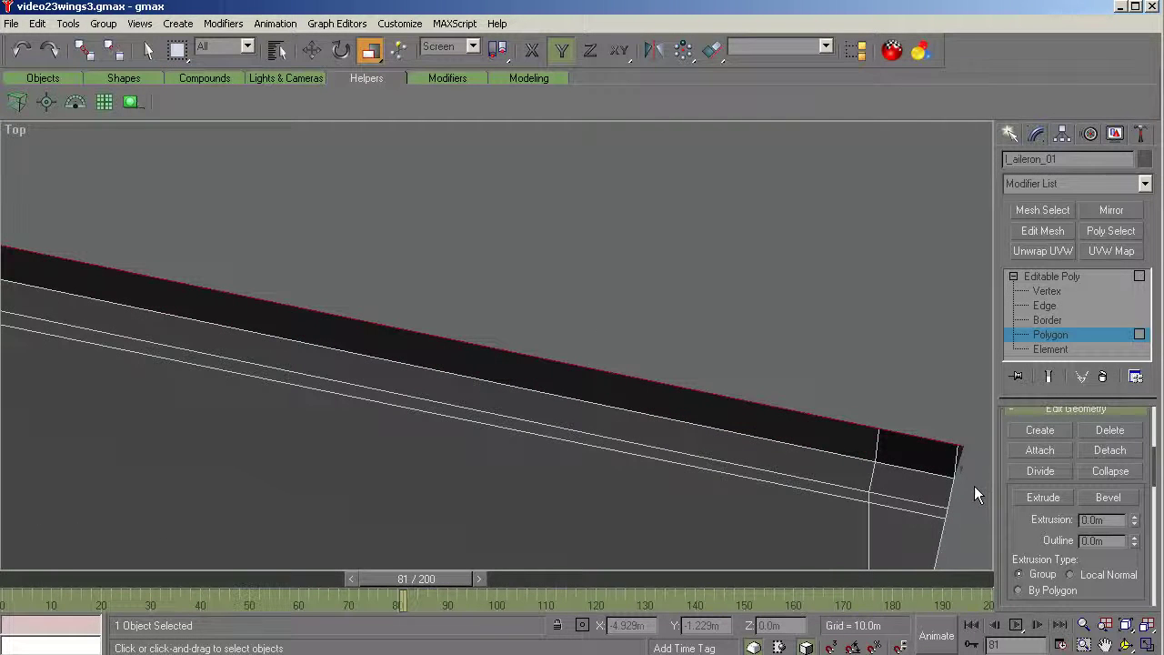
{"action": "key", "text": "r"}
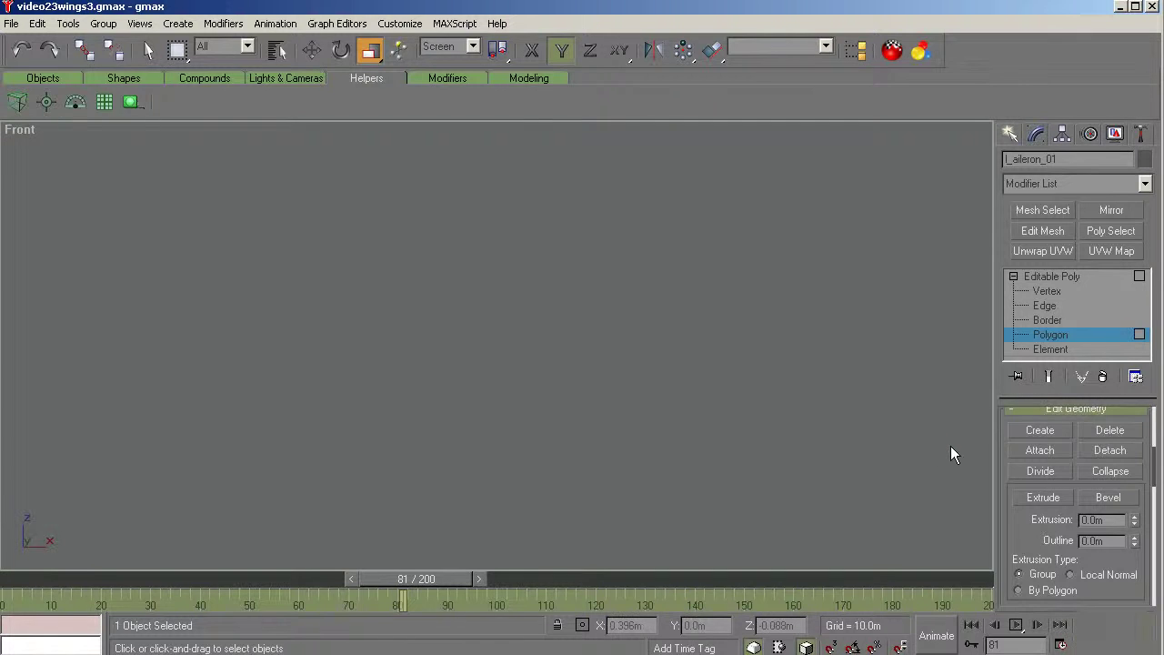
{"action": "key", "text": "z"}
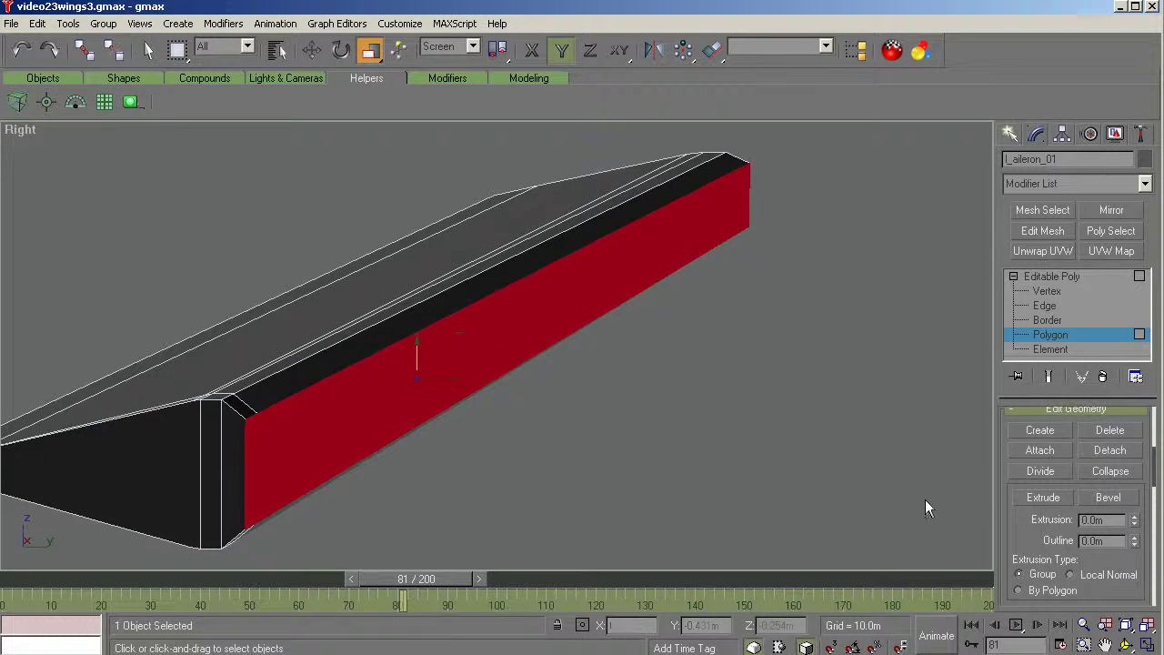
{"action": "left_click", "coordinate": [1126, 646]}
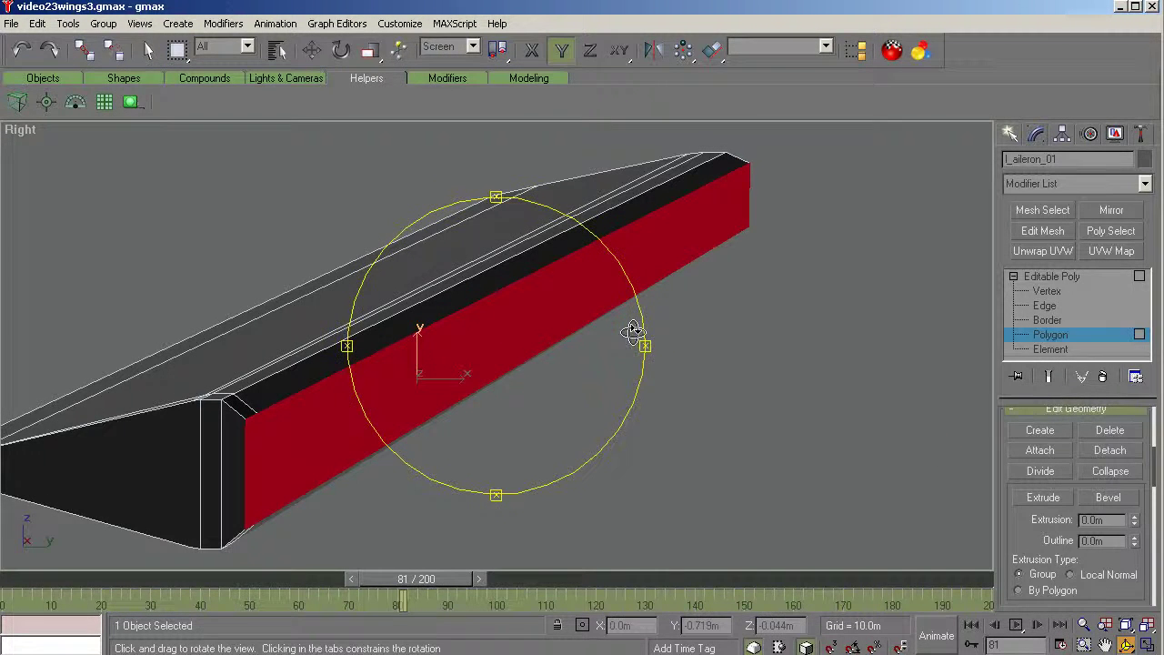
{"action": "left_click_drag", "start_coordinate": [645, 343], "coordinate": [668, 342]}
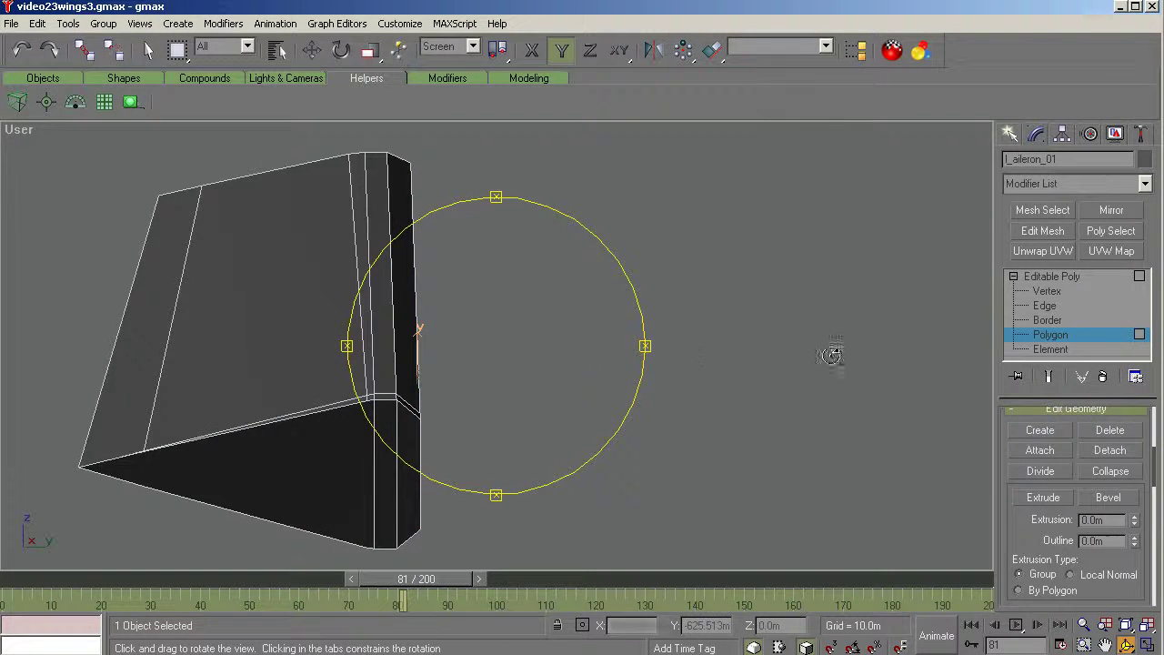
{"action": "left_click", "coordinate": [1047, 292]}
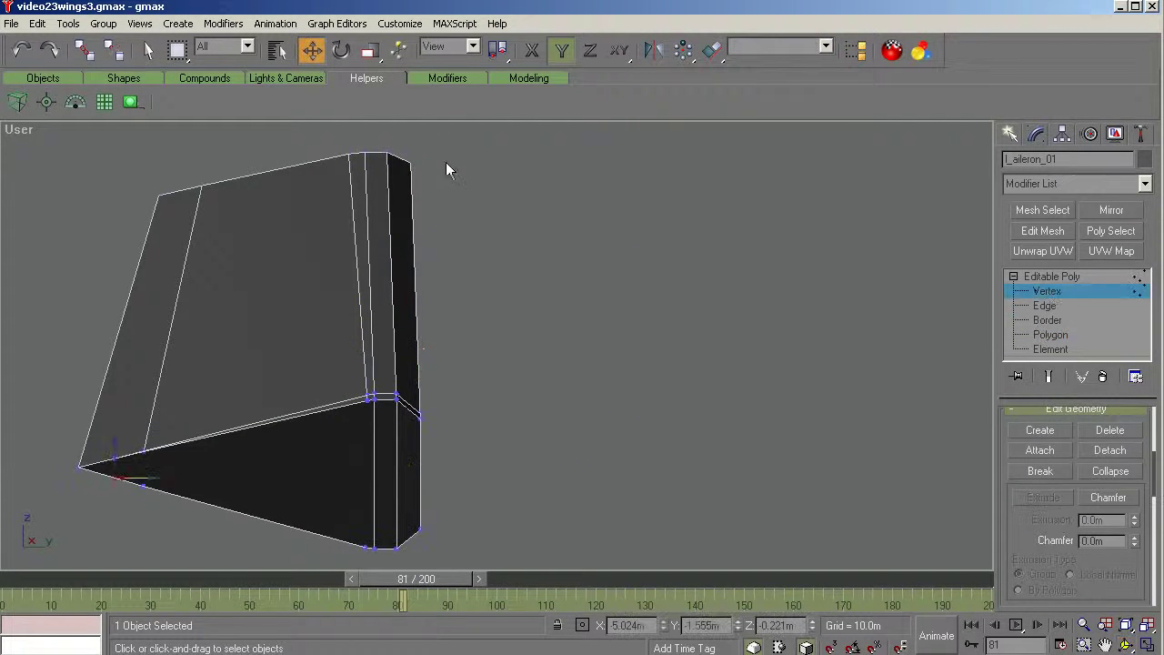
{"action": "left_click", "coordinate": [386, 157]}
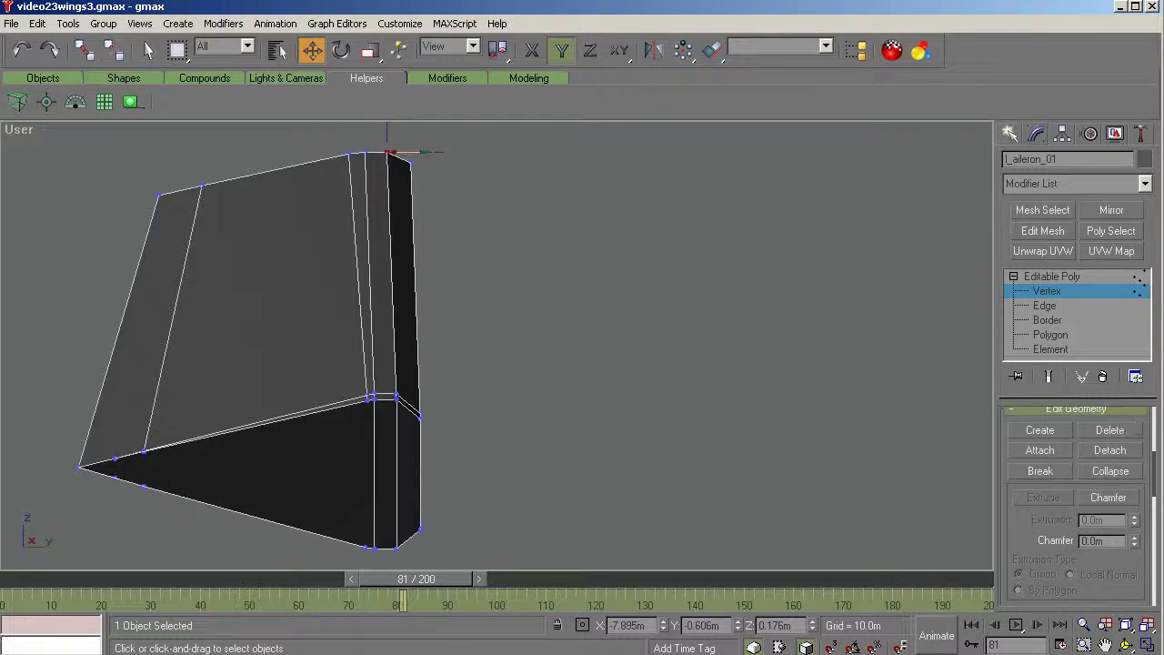
{"action": "scroll", "coordinate": [1157, 432], "scroll_direction": "up", "scroll_amount": 5}
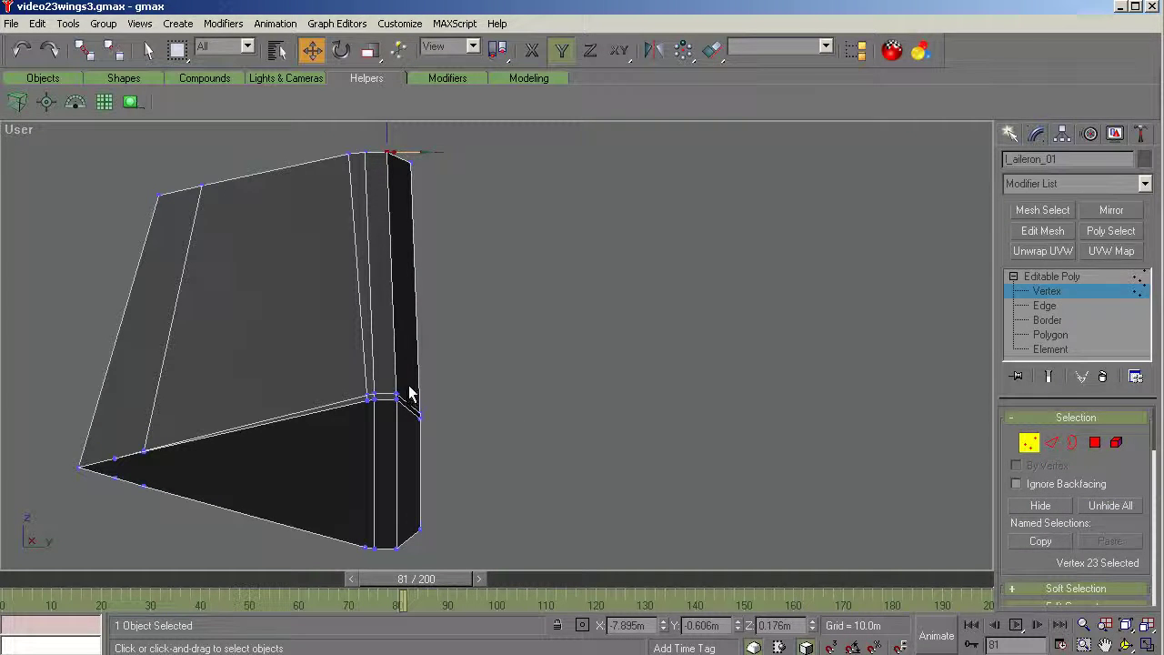
{"action": "left_click_drag", "start_coordinate": [409, 392], "coordinate": [393, 421]}
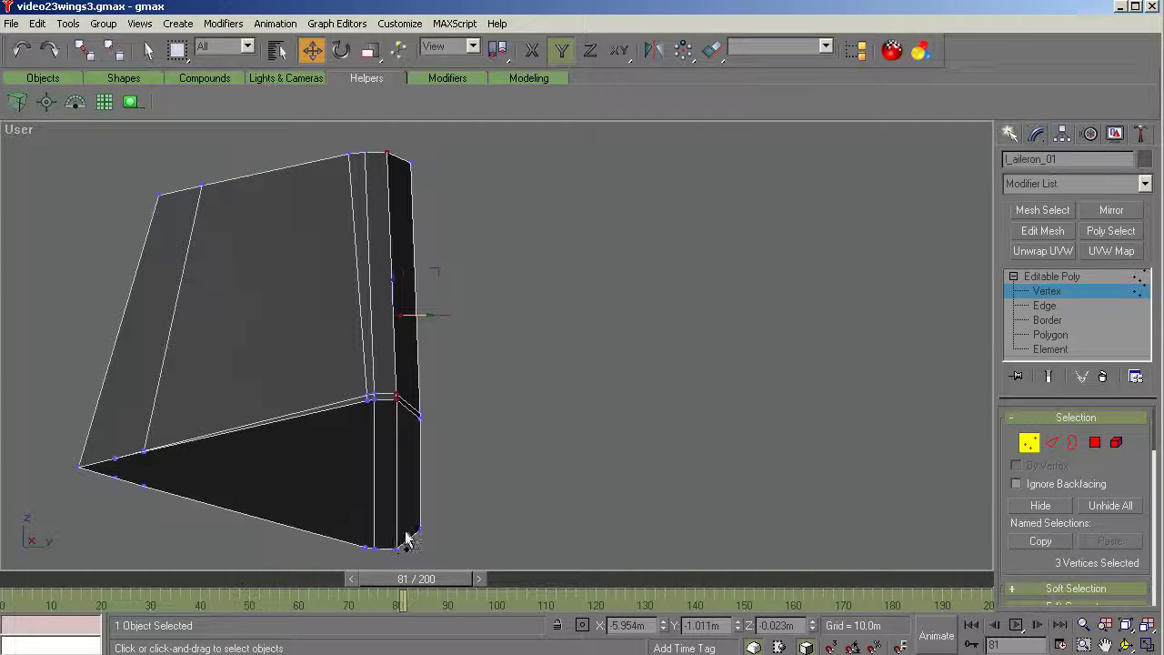
{"action": "left_click_drag", "start_coordinate": [405, 531], "coordinate": [394, 572], "text": "ctrl"}
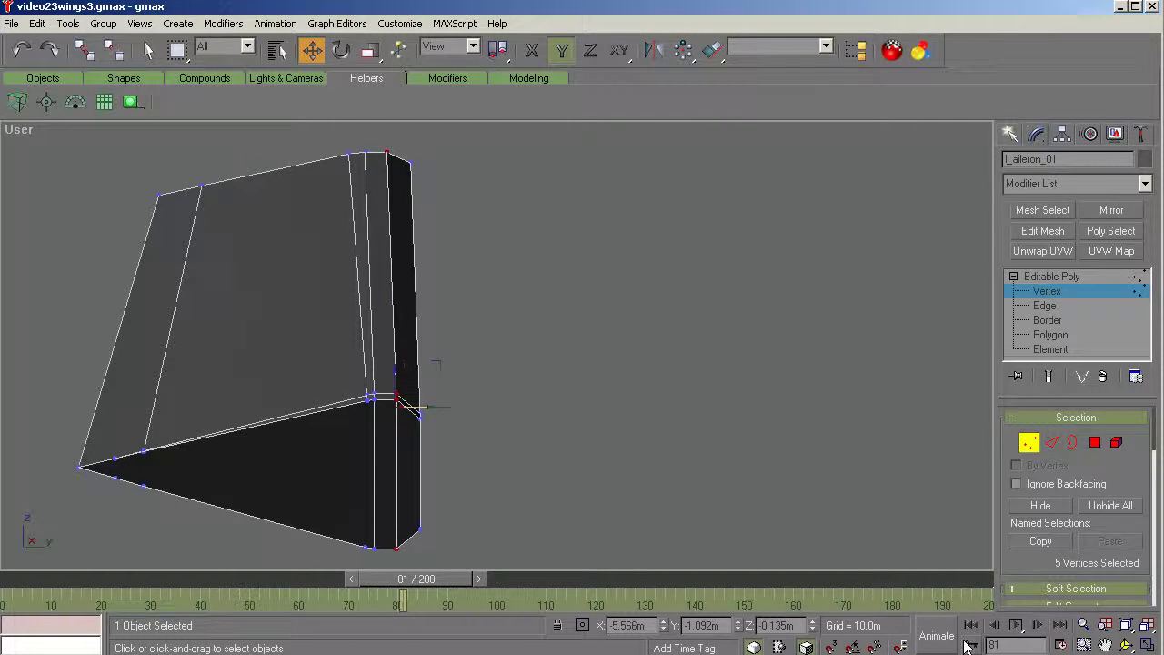
Step: Add the outboard lower vertex at the start of the leading-edge taper to the selection
{"action": "left_click", "coordinate": [1126, 644]}
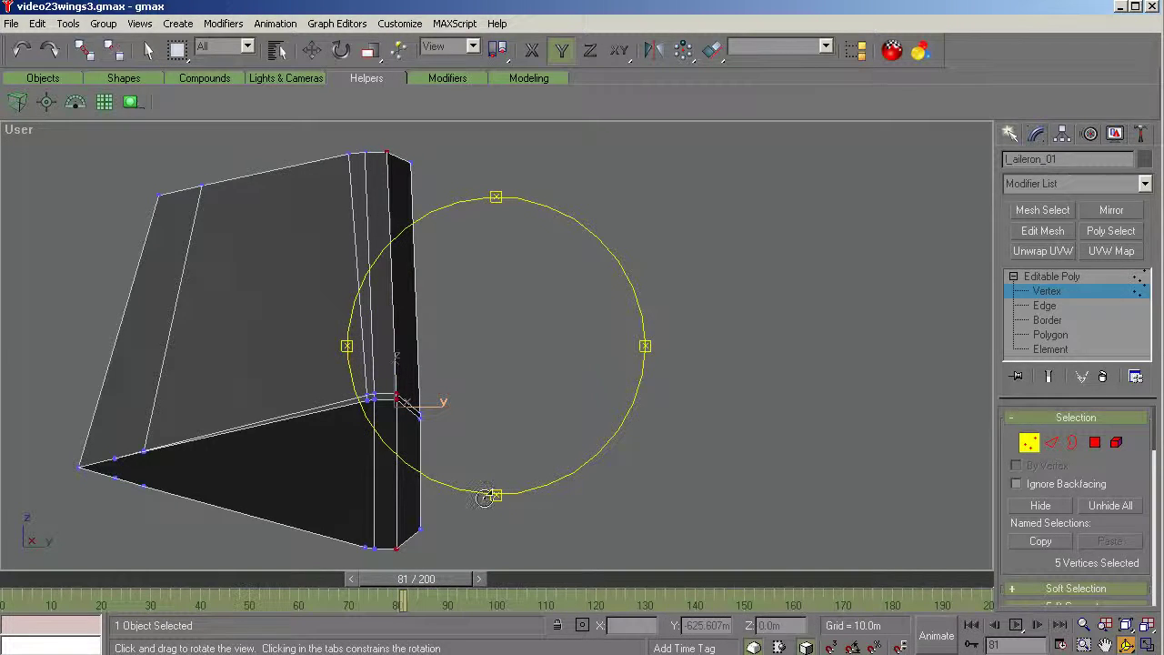
{"action": "left_click_drag", "start_coordinate": [495, 493], "coordinate": [493, 476]}
{"action": "right_click", "coordinate": [477, 516]}
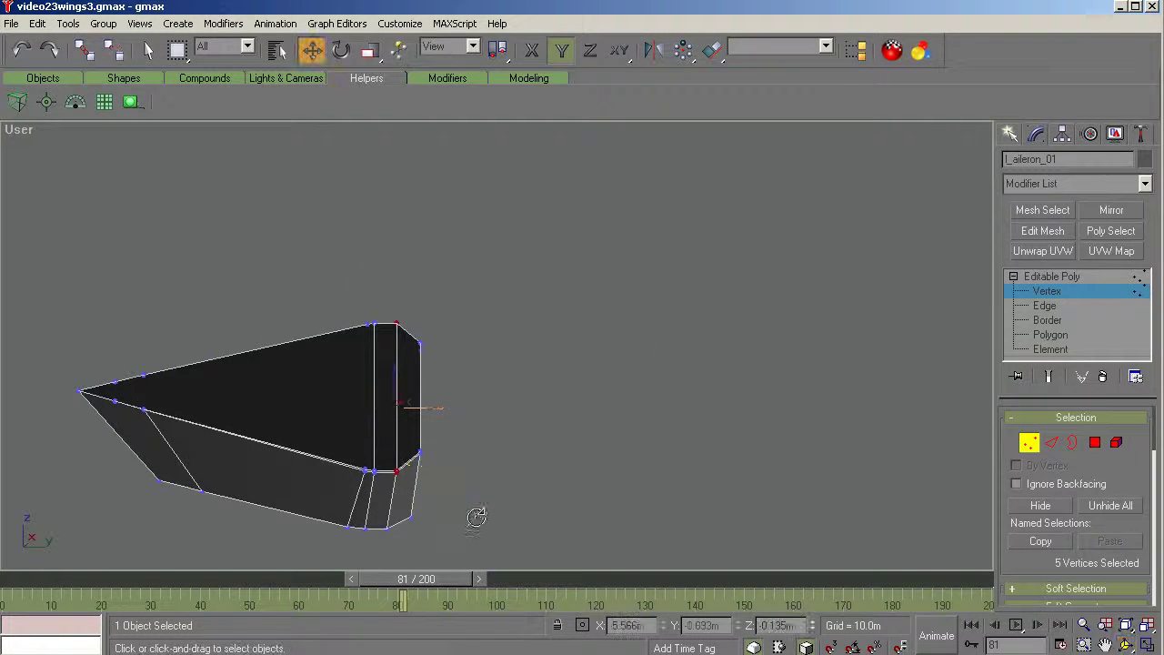
{"action": "left_click", "coordinate": [388, 528], "text": "ctrl"}
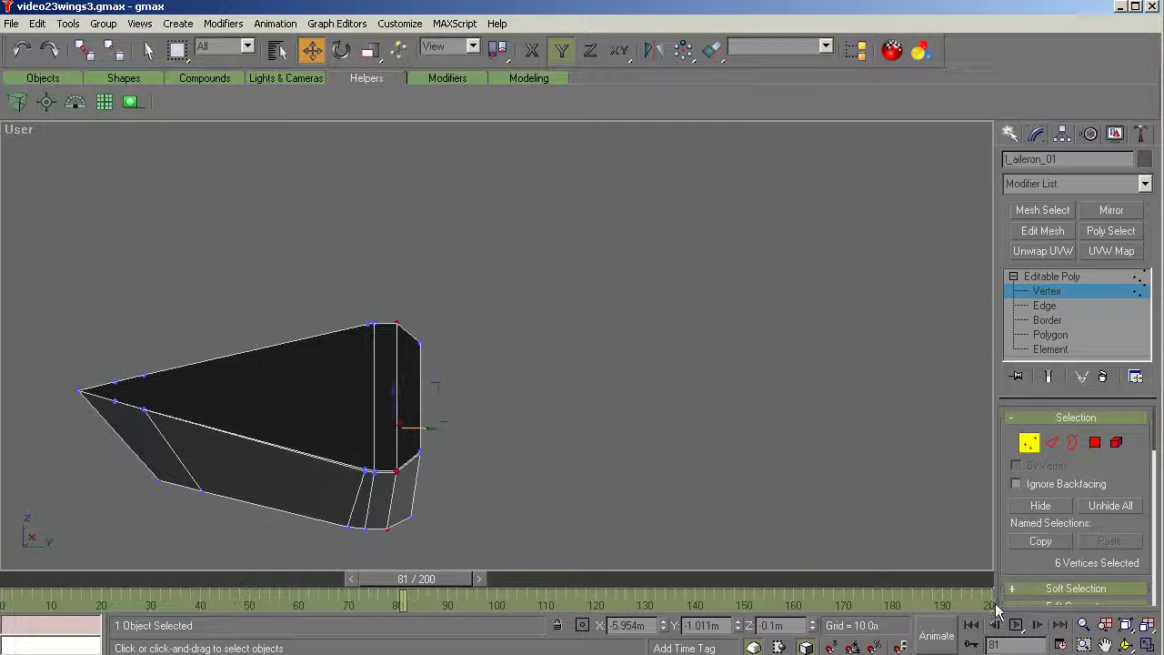
Step: Add the vertices of the front leading-edge face to the selection so the whole tapered section is selected
{"action": "left_click", "coordinate": [1117, 644]}
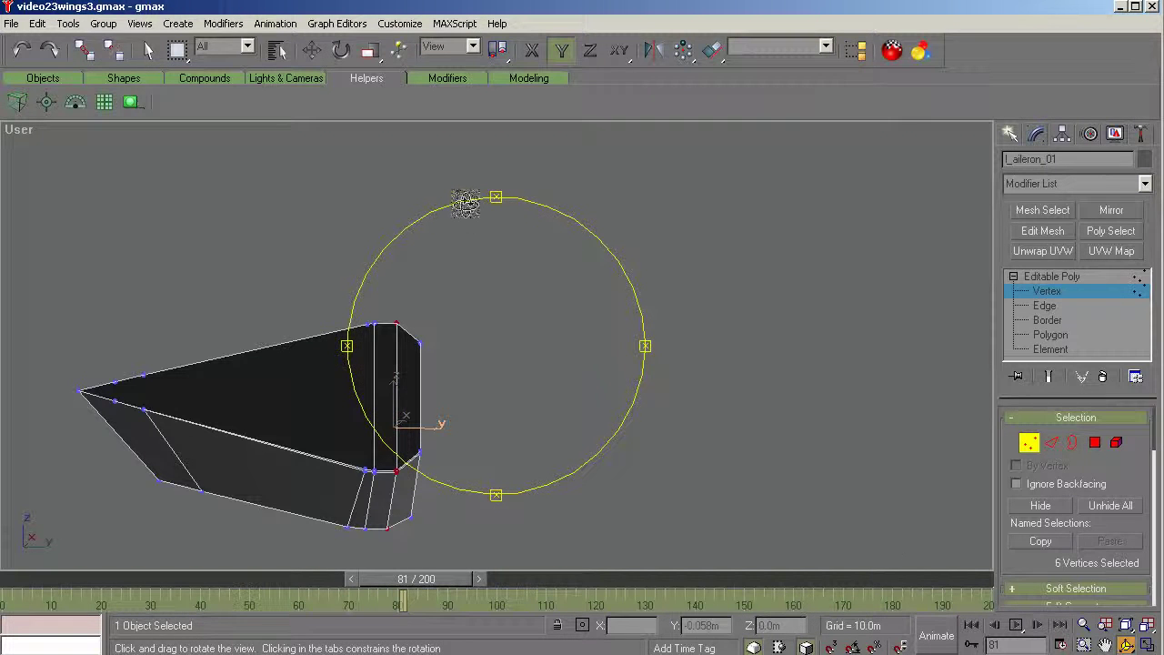
{"action": "left_click_drag", "start_coordinate": [494, 198], "coordinate": [490, 206]}
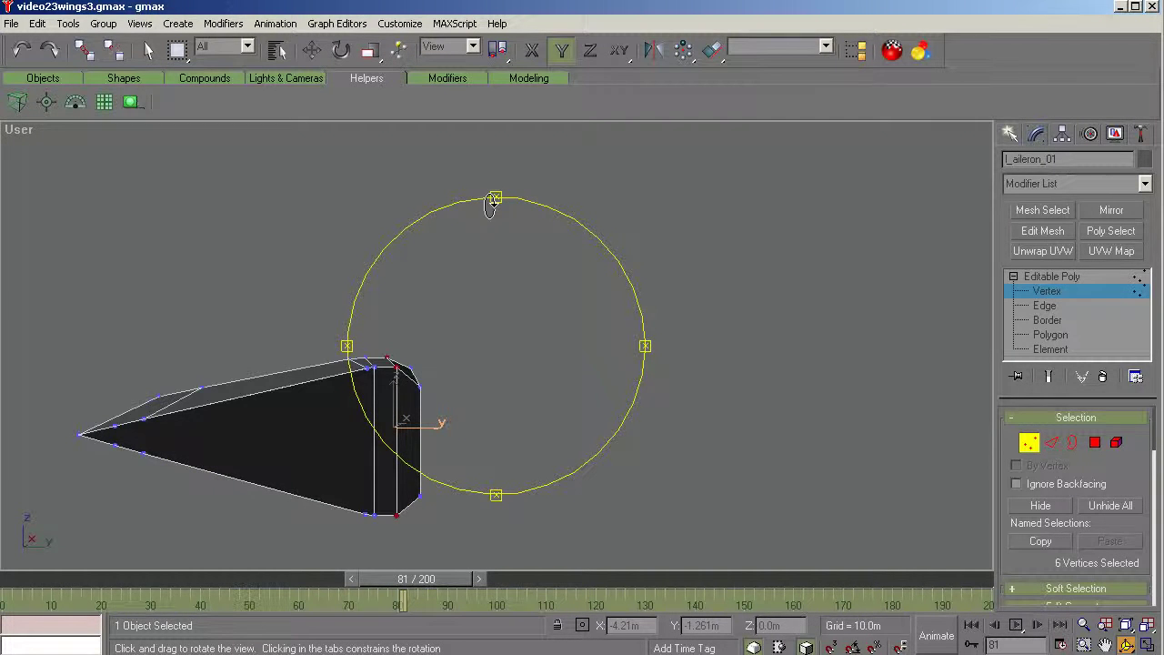
{"action": "left_click_drag", "start_coordinate": [636, 341], "coordinate": [636, 346]}
{"action": "key", "text": "w"}
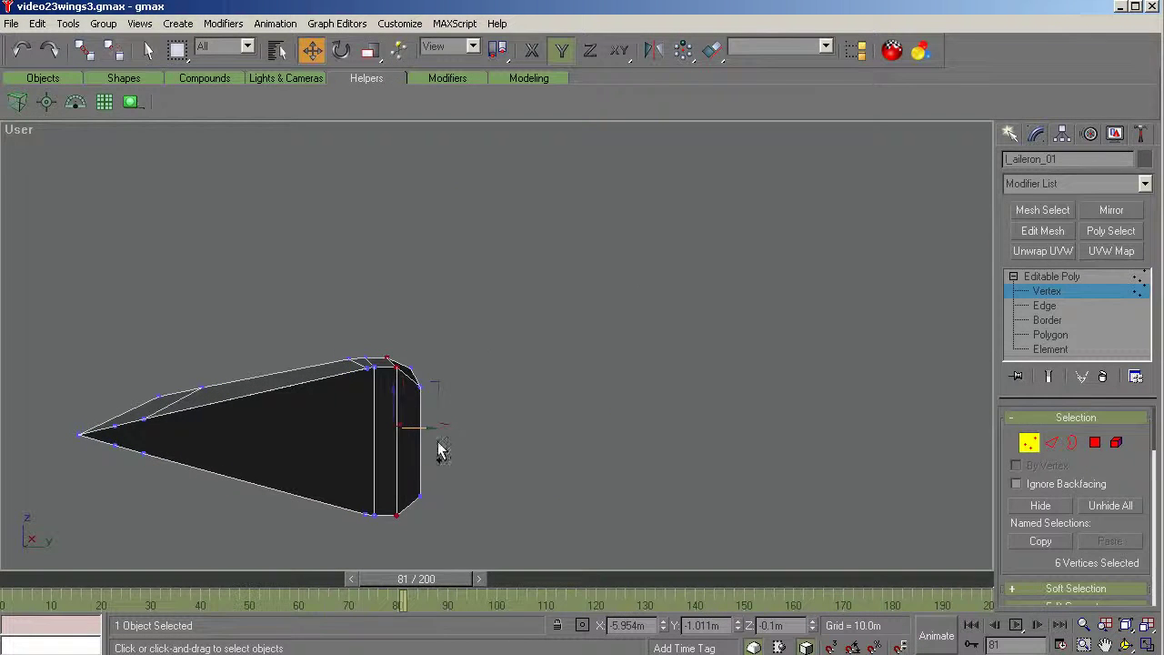
{"action": "left_click_drag", "start_coordinate": [407, 529], "coordinate": [507, 293], "text": "ctrl"}
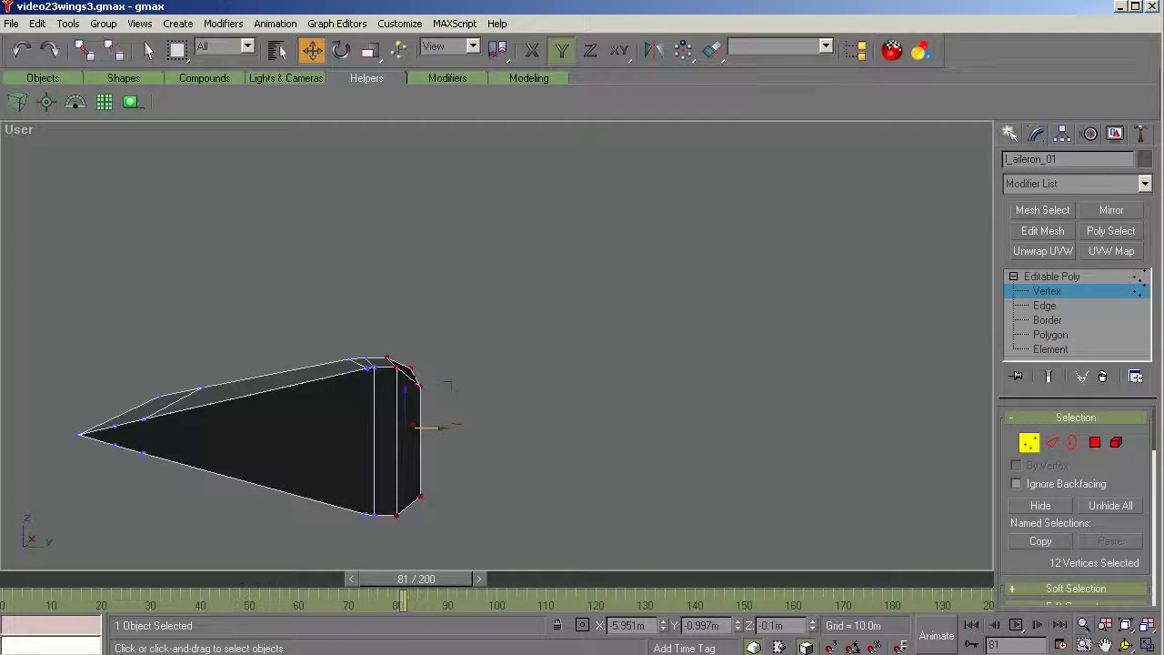
{"action": "left_click", "coordinate": [1126, 644]}
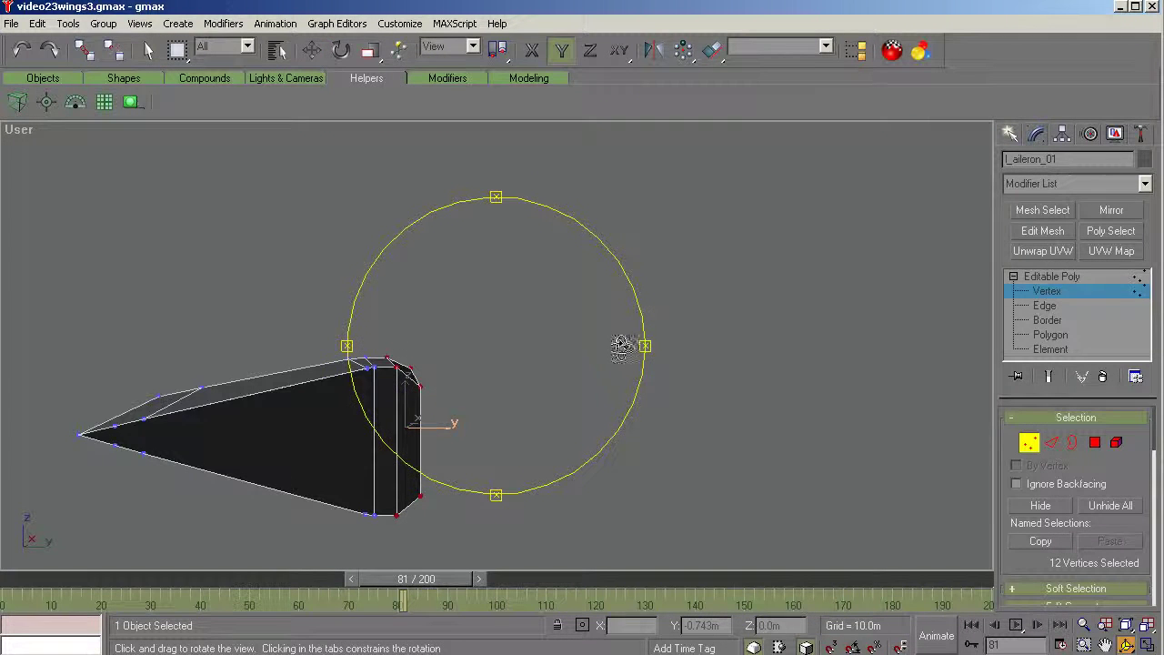
{"action": "left_click_drag", "start_coordinate": [639, 346], "coordinate": [644, 342]}
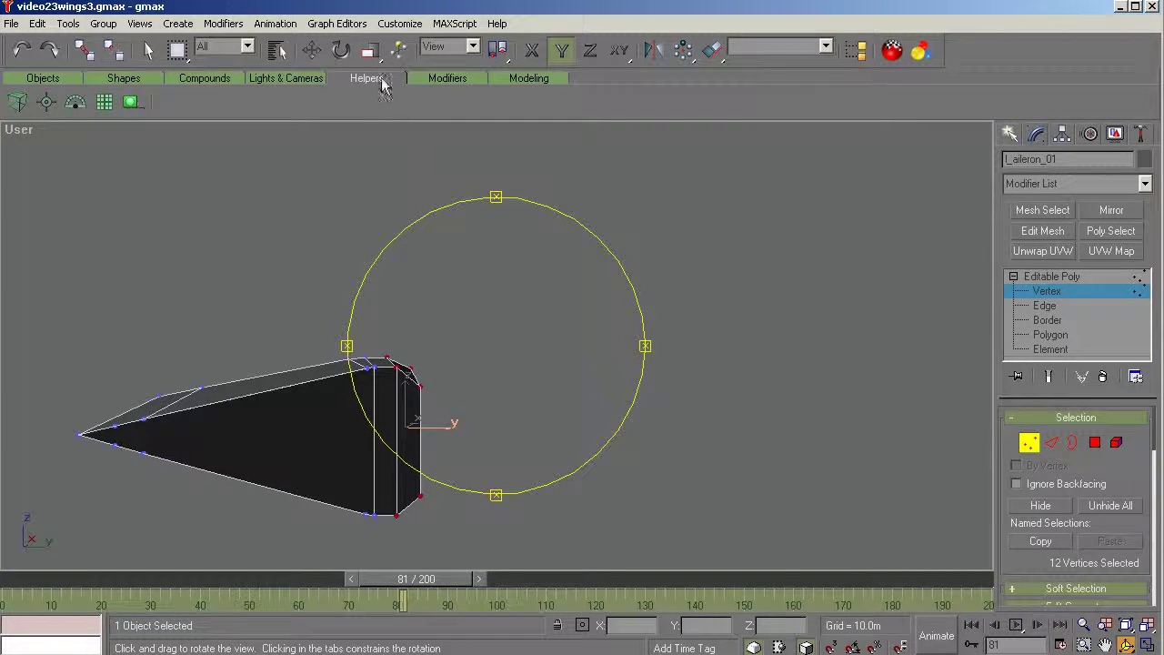
Step: Scale the selected leading-edge vertices down vertically, and scale only the six frontmost vertices down further to round the nose
{"action": "left_click", "coordinate": [369, 50]}
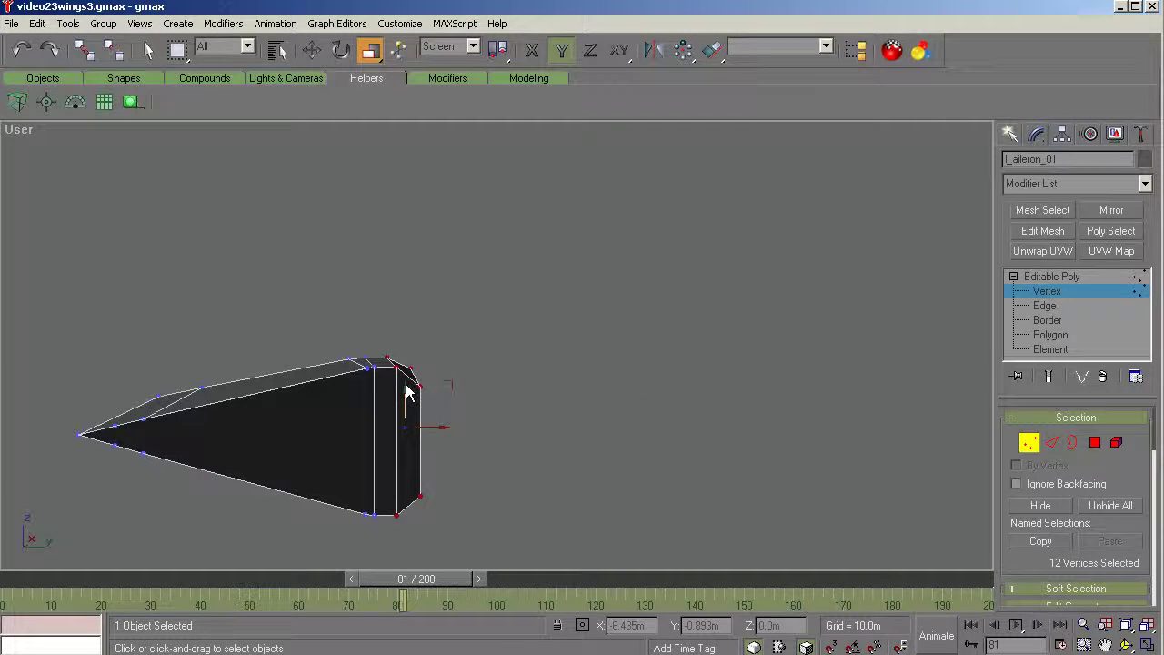
{"action": "left_click_drag", "start_coordinate": [400, 392], "coordinate": [402, 412]}
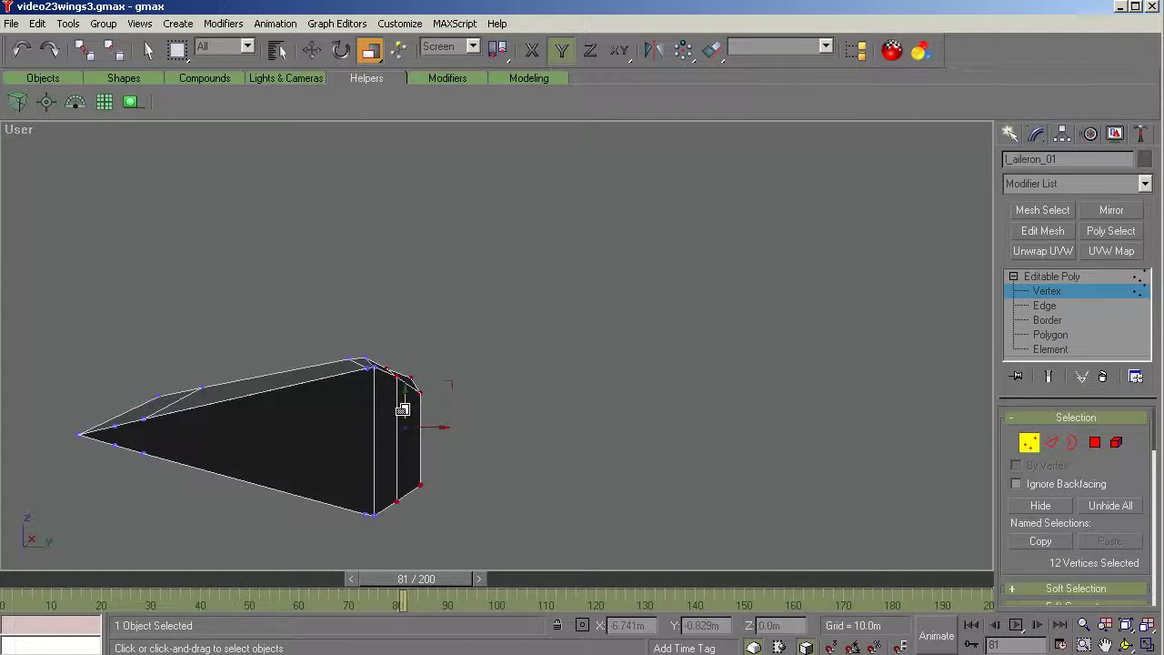
{"action": "left_click_drag", "start_coordinate": [416, 495], "coordinate": [410, 518]}
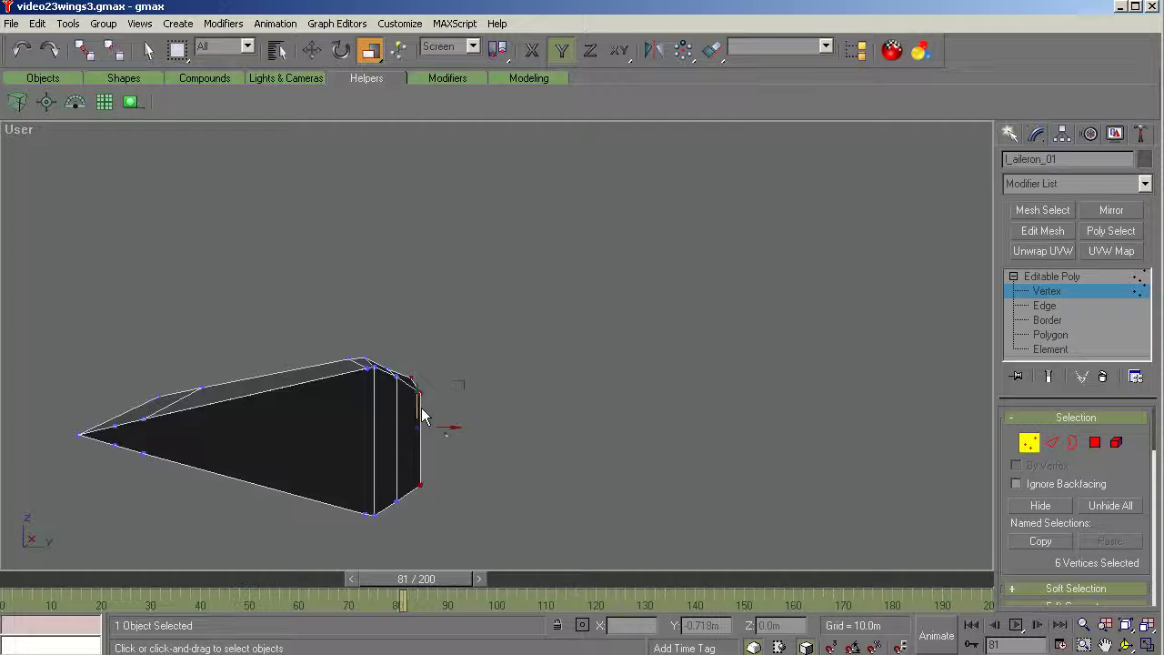
{"action": "left_click_drag", "start_coordinate": [410, 404], "coordinate": [410, 434]}
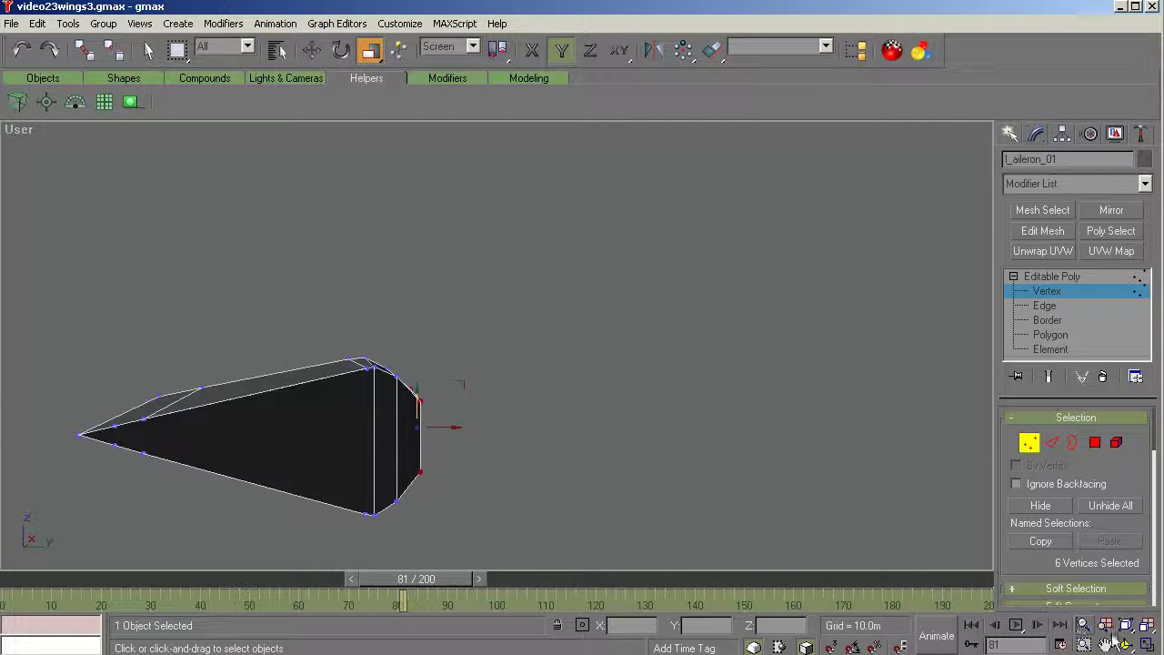
Step: Move the six frontmost leading-edge vertices slightly along the X axis to align them with the aileron's ends
{"action": "left_click", "coordinate": [1126, 644]}
{"action": "left_click_drag", "start_coordinate": [582, 391], "coordinate": [431, 410]}
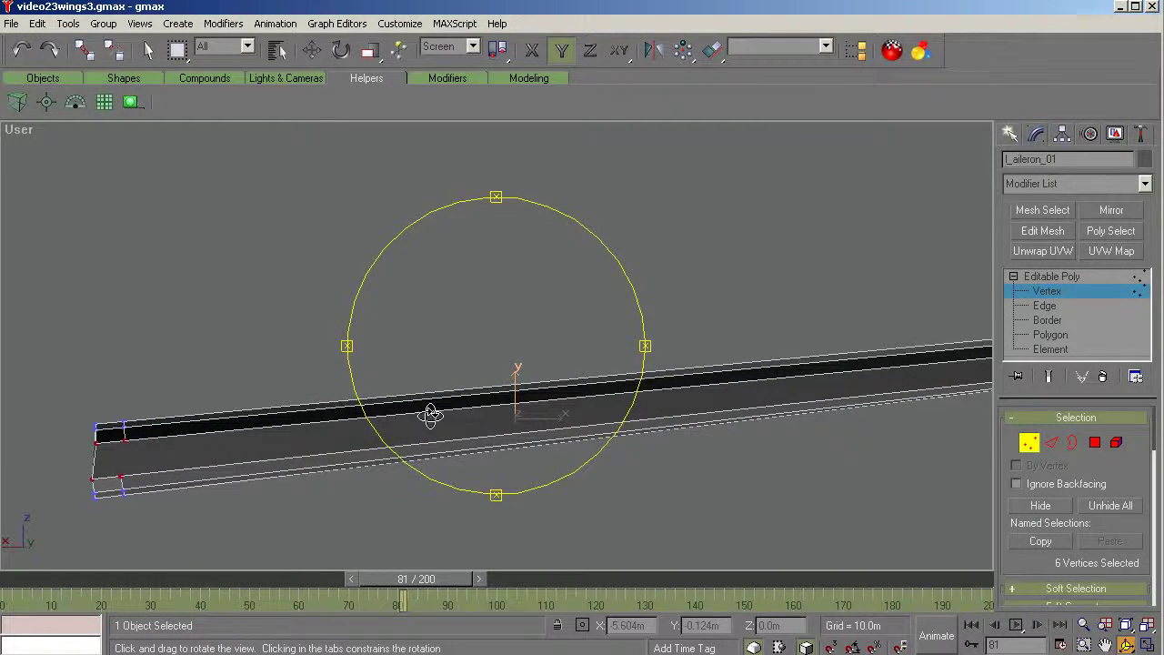
{"action": "scroll", "coordinate": [79, 484], "scroll_direction": "up", "scroll_amount": 3}
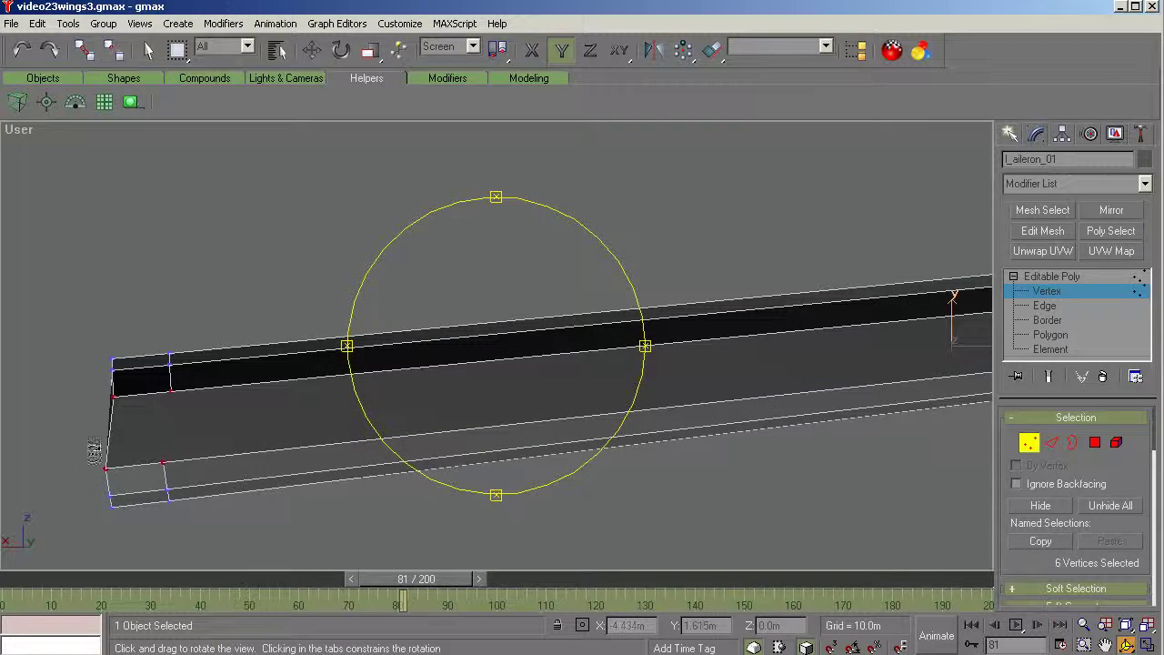
{"action": "scroll", "coordinate": [146, 443], "scroll_direction": "down", "scroll_amount": 2}
{"action": "scroll", "coordinate": [119, 428], "scroll_direction": "down", "scroll_amount": 2}
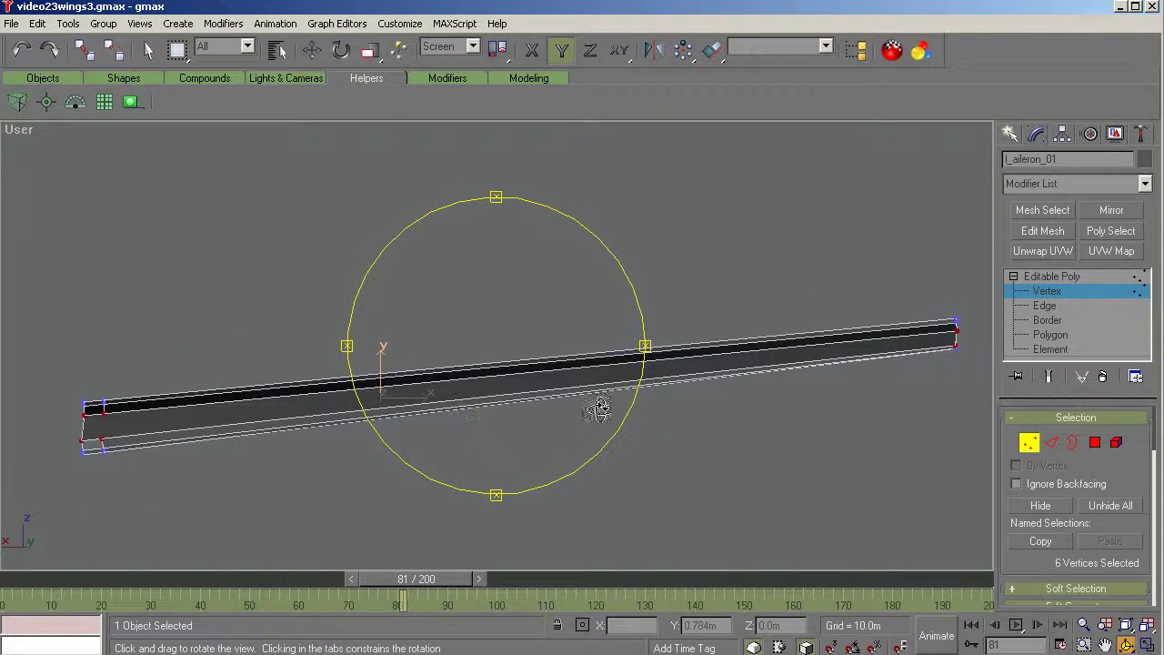
{"action": "scroll", "coordinate": [946, 347], "scroll_direction": "up", "scroll_amount": 5}
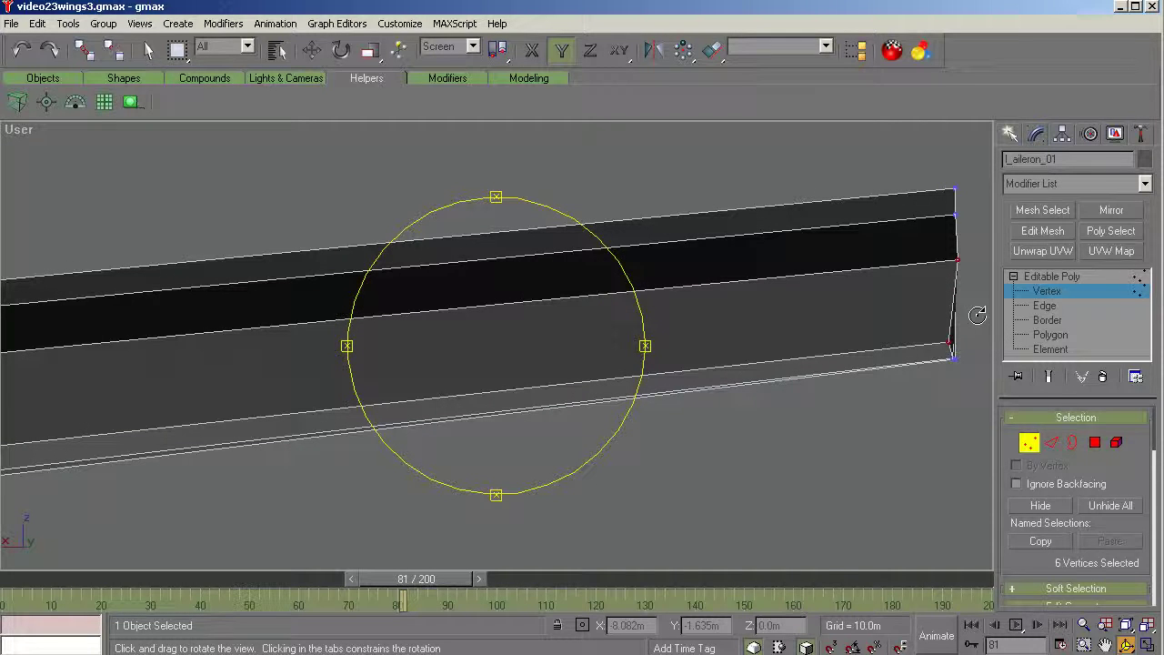
{"action": "right_click", "coordinate": [580, 392]}
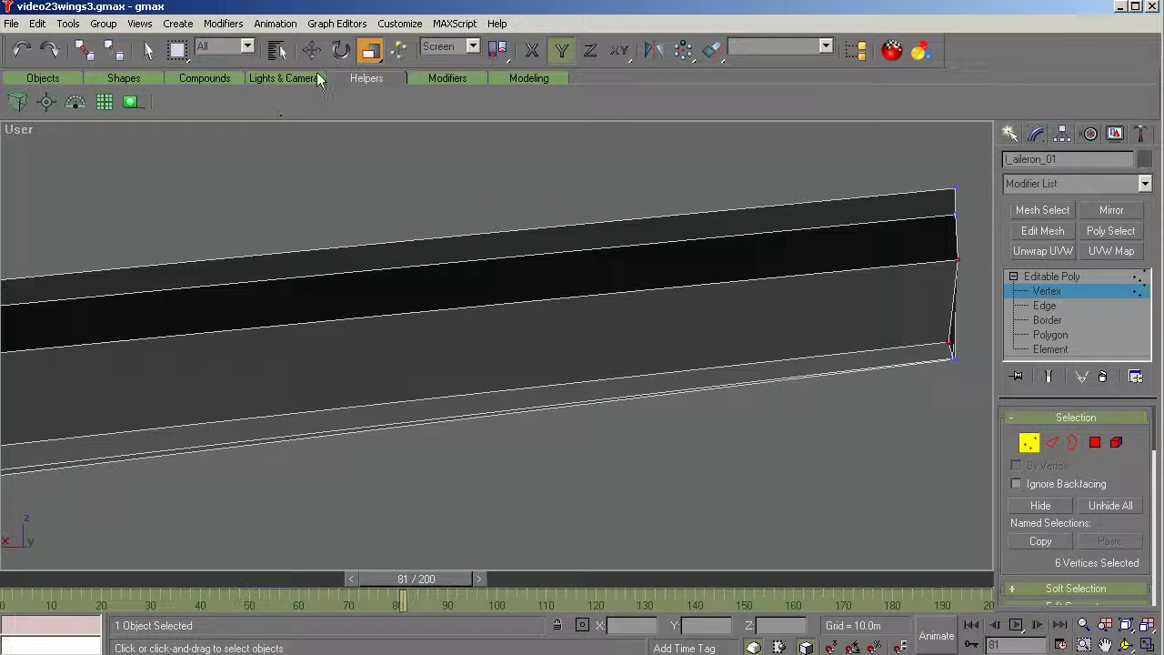
{"action": "left_click", "coordinate": [310, 51]}
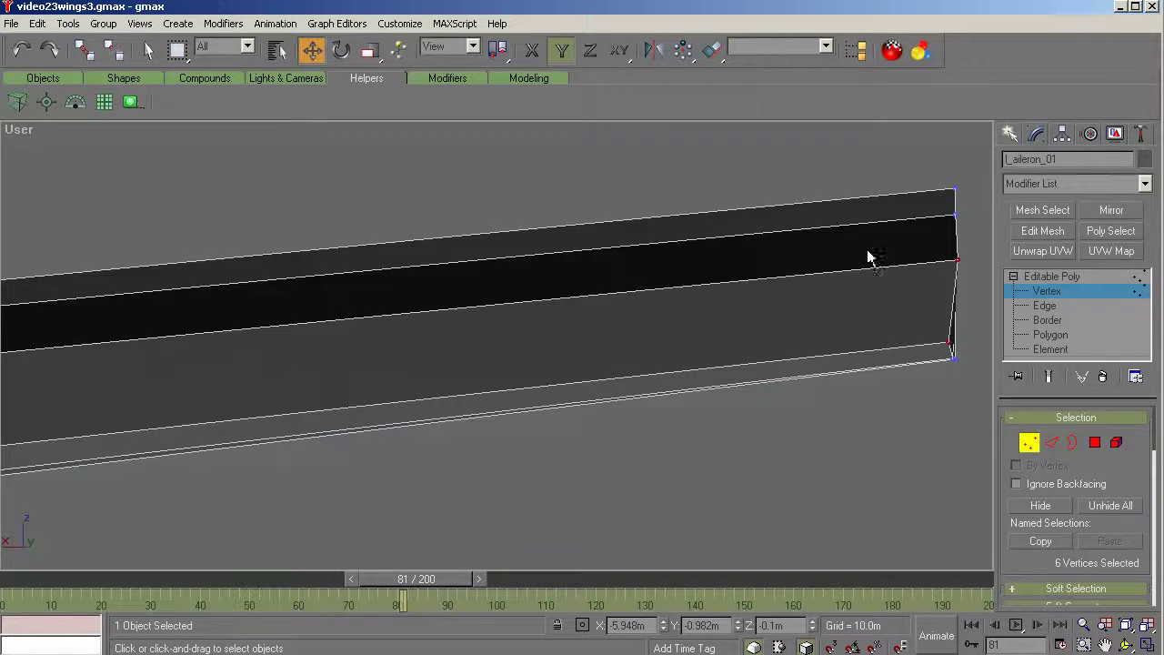
{"action": "scroll", "coordinate": [918, 353], "scroll_direction": "down", "scroll_amount": 6}
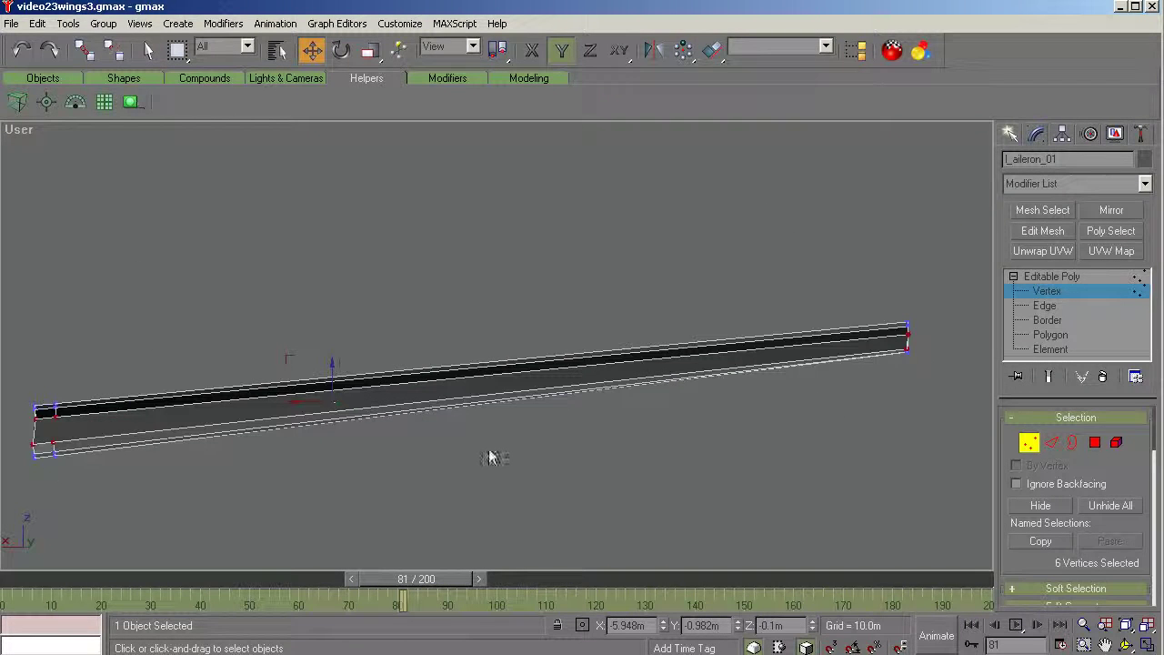
{"action": "scroll", "coordinate": [72, 471], "scroll_direction": "up", "scroll_amount": 2}
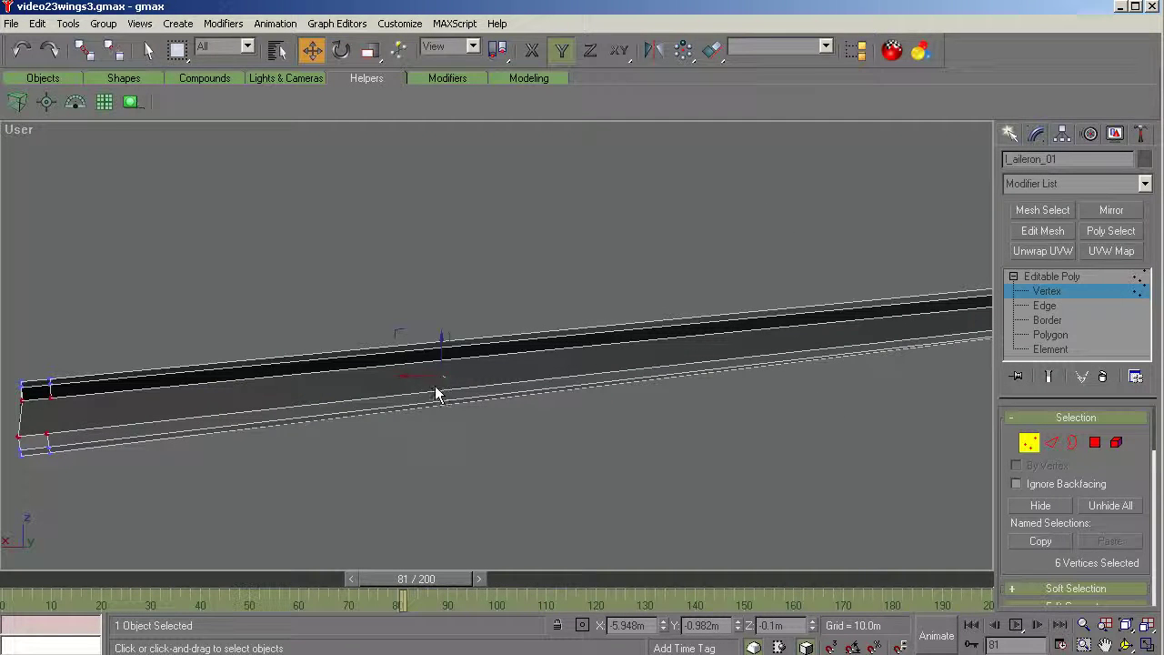
{"action": "key", "text": "F5"}
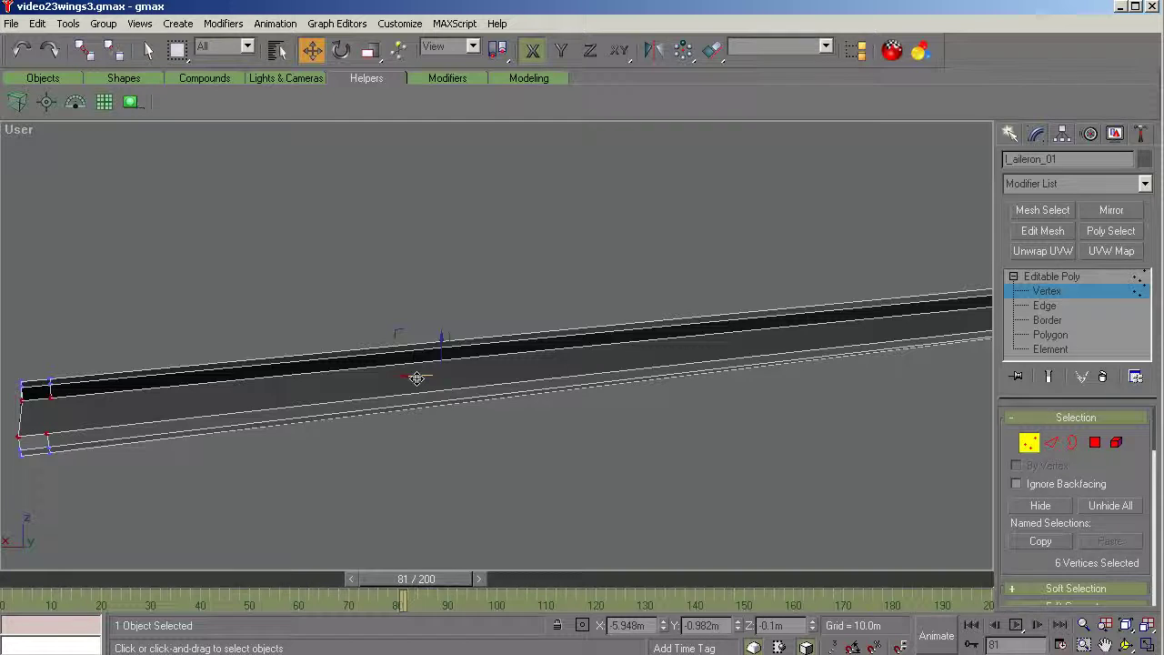
{"action": "left_click_drag", "start_coordinate": [417, 378], "coordinate": [416, 381]}
{"action": "scroll", "coordinate": [373, 414], "scroll_direction": "down", "scroll_amount": 2}
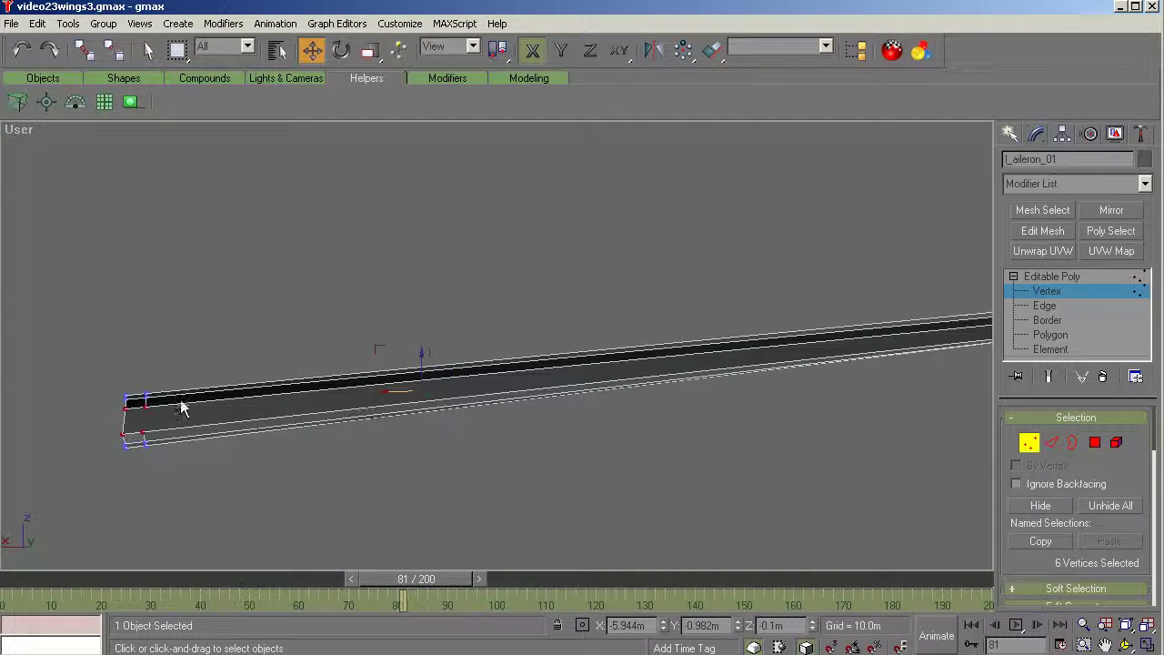
Step: Deselect the upper front vertices at both ends and shift the remaining lower front vertices slightly outboard along the X axis
{"action": "left_click_drag", "start_coordinate": [166, 356], "coordinate": [95, 415]}
{"action": "left_click", "coordinate": [1104, 644]}
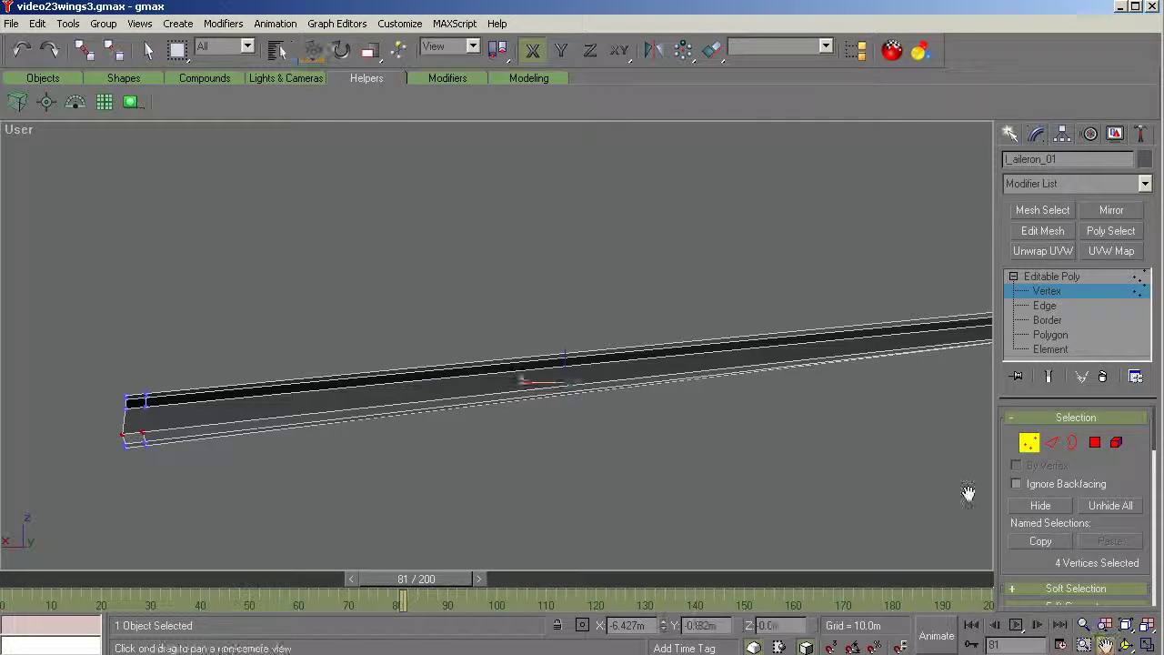
{"action": "left_click_drag", "start_coordinate": [969, 488], "coordinate": [463, 400]}
{"action": "scroll", "coordinate": [580, 385], "scroll_direction": "up", "scroll_amount": 3}
{"action": "right_click", "coordinate": [580, 385]}
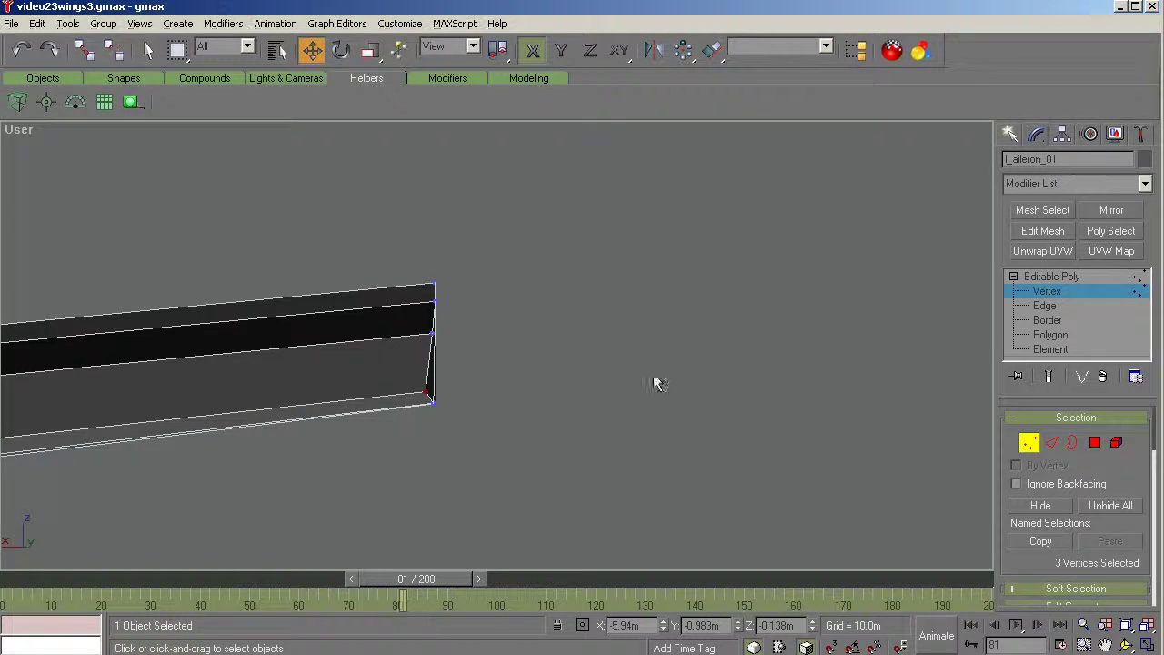
{"action": "scroll", "coordinate": [739, 364], "scroll_direction": "down", "scroll_amount": 8}
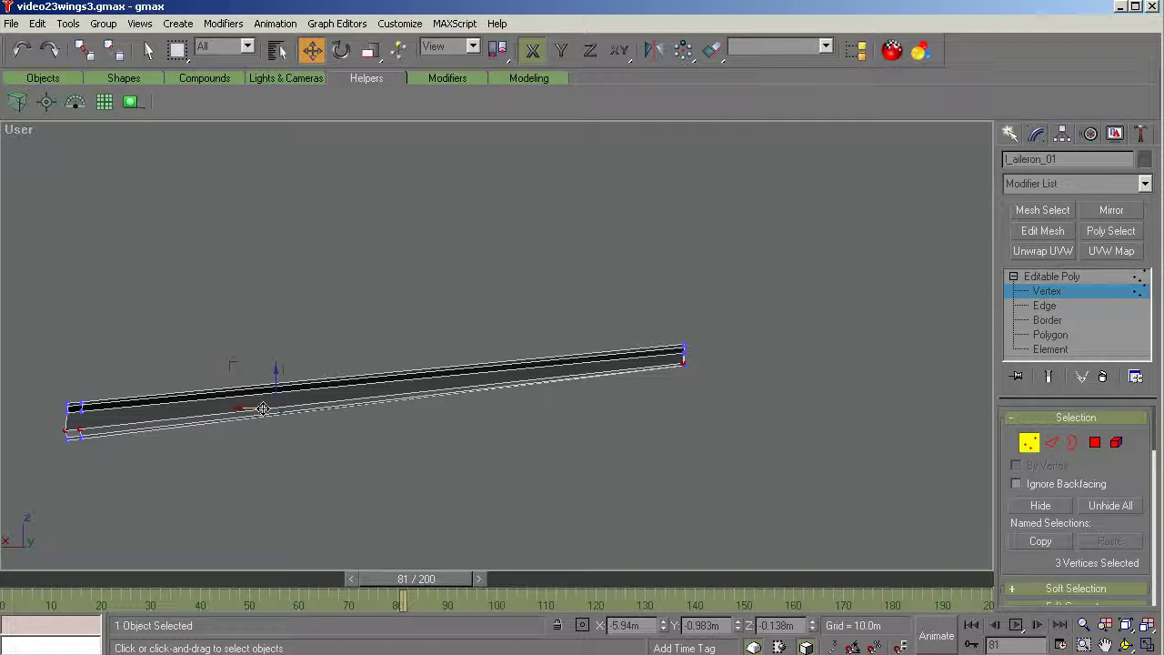
{"action": "left_click_drag", "start_coordinate": [262, 408], "coordinate": [264, 409]}
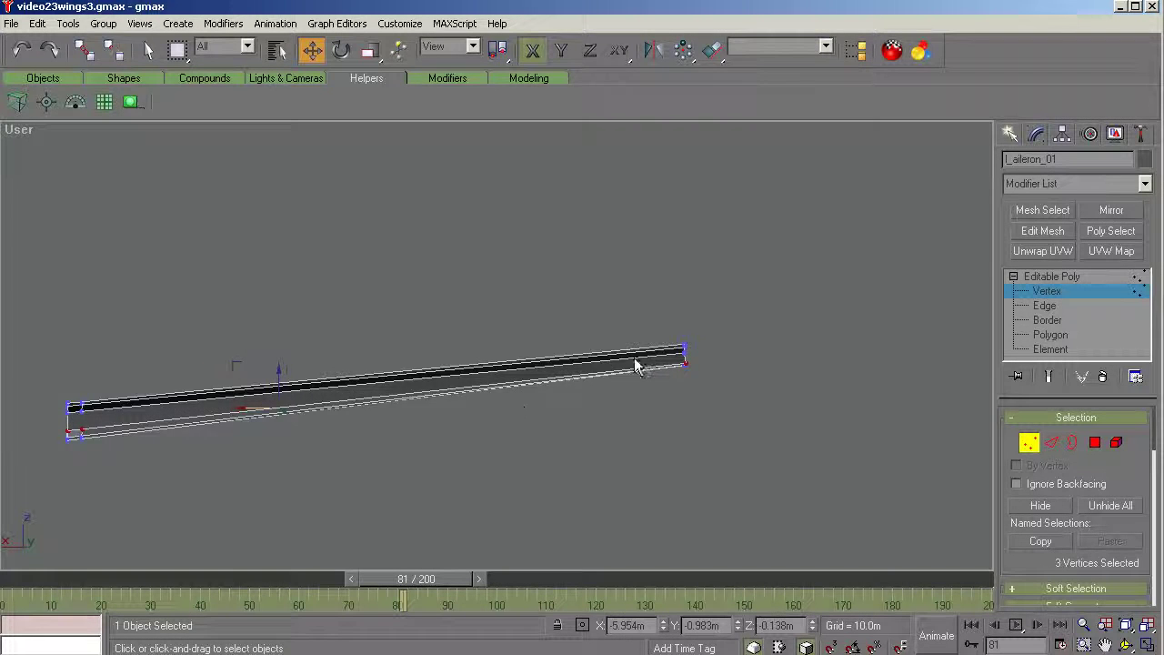
Step: Move the lower front vertex at the aileron's outboard end about 0.01 m inboard along X to straighten that end
{"action": "scroll", "coordinate": [634, 364], "scroll_direction": "up", "scroll_amount": 5}
{"action": "left_click", "coordinate": [715, 372]}
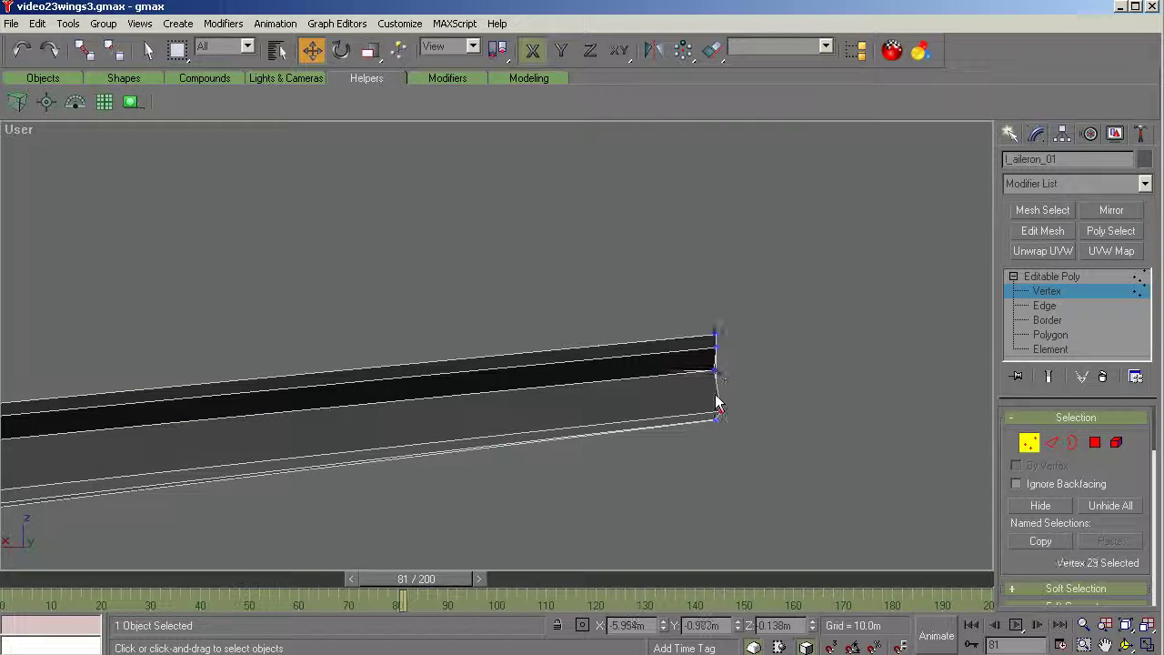
{"action": "left_click", "coordinate": [731, 412]}
{"action": "left_click", "coordinate": [717, 415]}
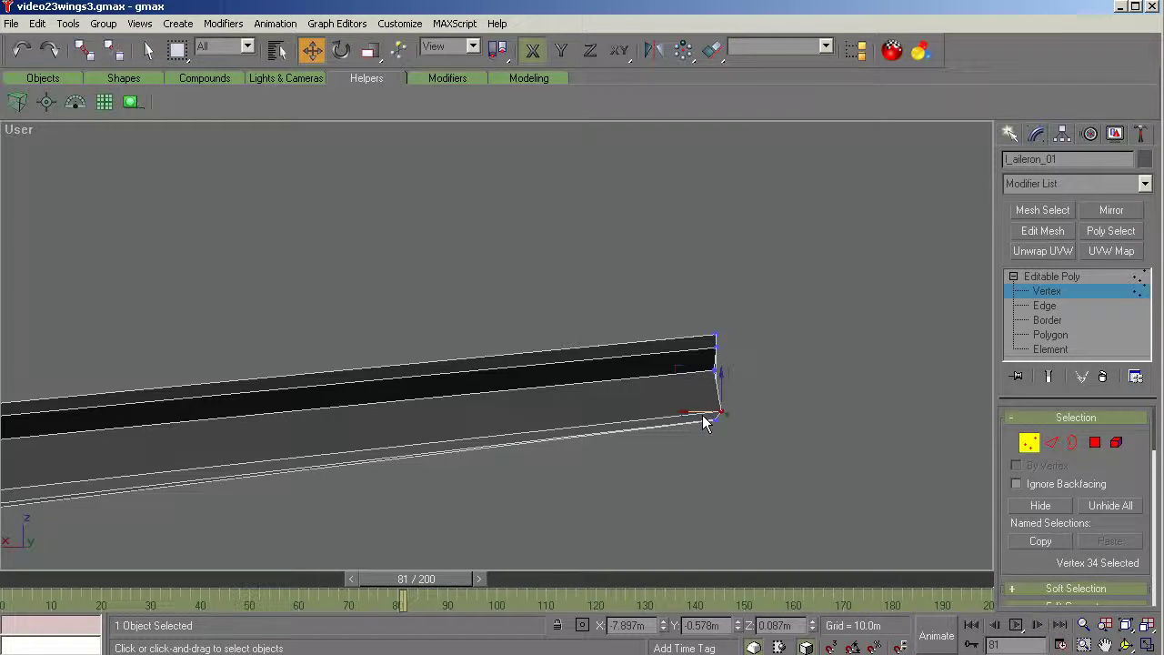
{"action": "left_click_drag", "start_coordinate": [699, 415], "coordinate": [694, 416]}
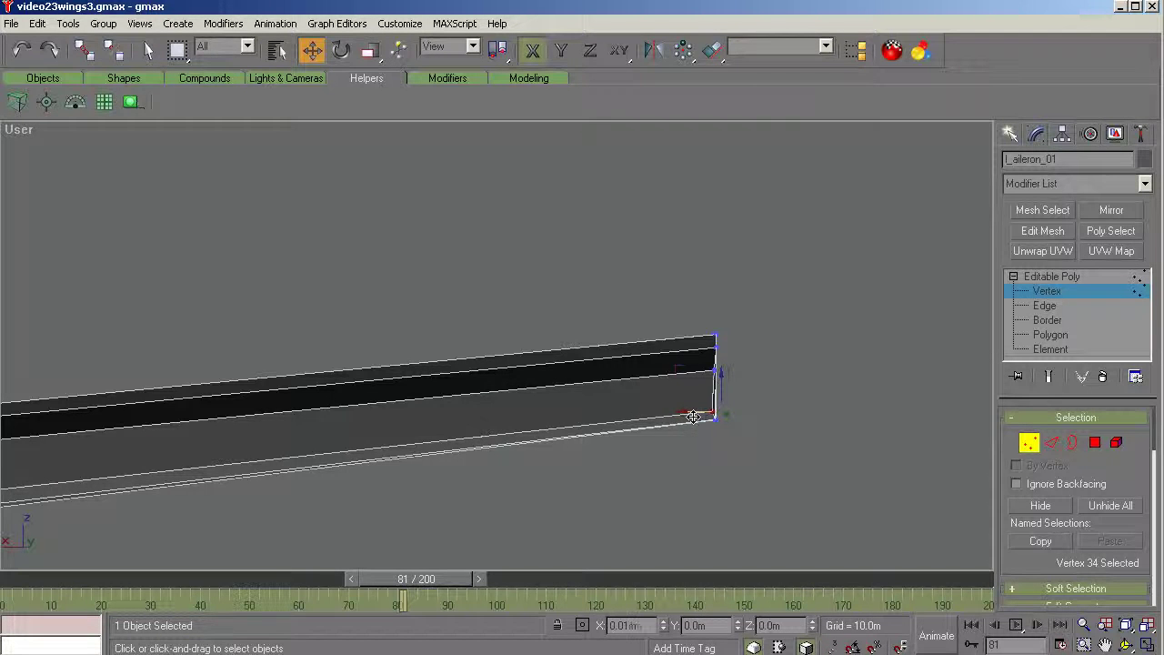
Step: Move the lower front corner vertex at the aileron's inboard end about 0.005 m along X to straighten that end
{"action": "scroll", "coordinate": [854, 378], "scroll_direction": "down", "scroll_amount": 5}
{"action": "scroll", "coordinate": [401, 448], "scroll_direction": "up", "scroll_amount": 6}
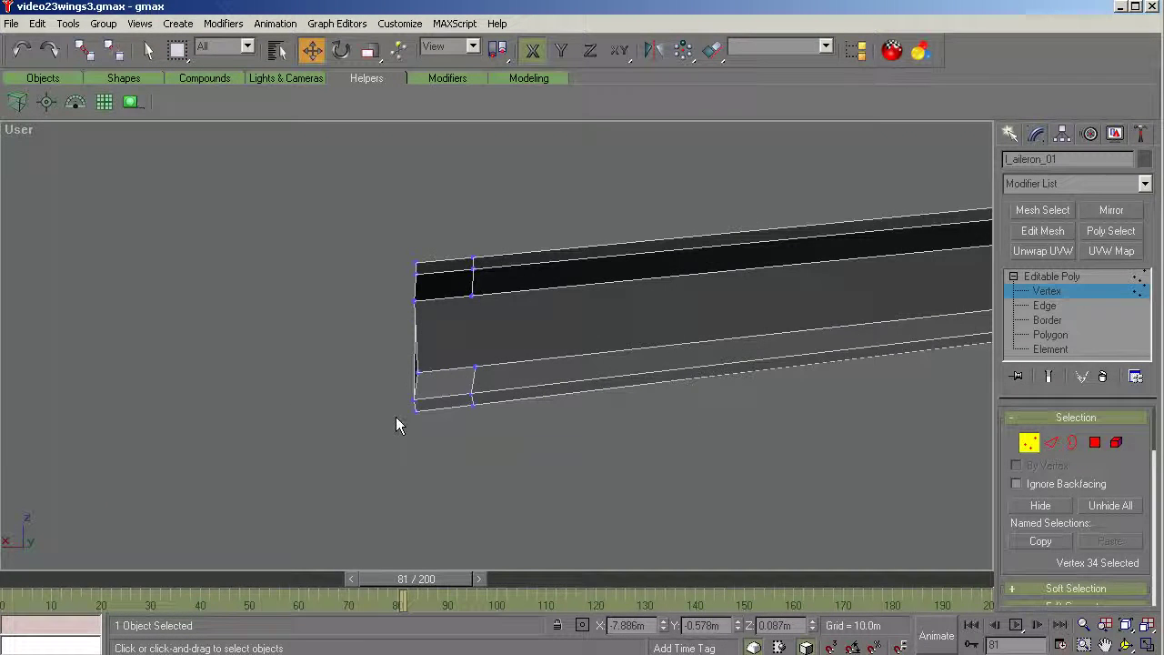
{"action": "left_click", "coordinate": [415, 373]}
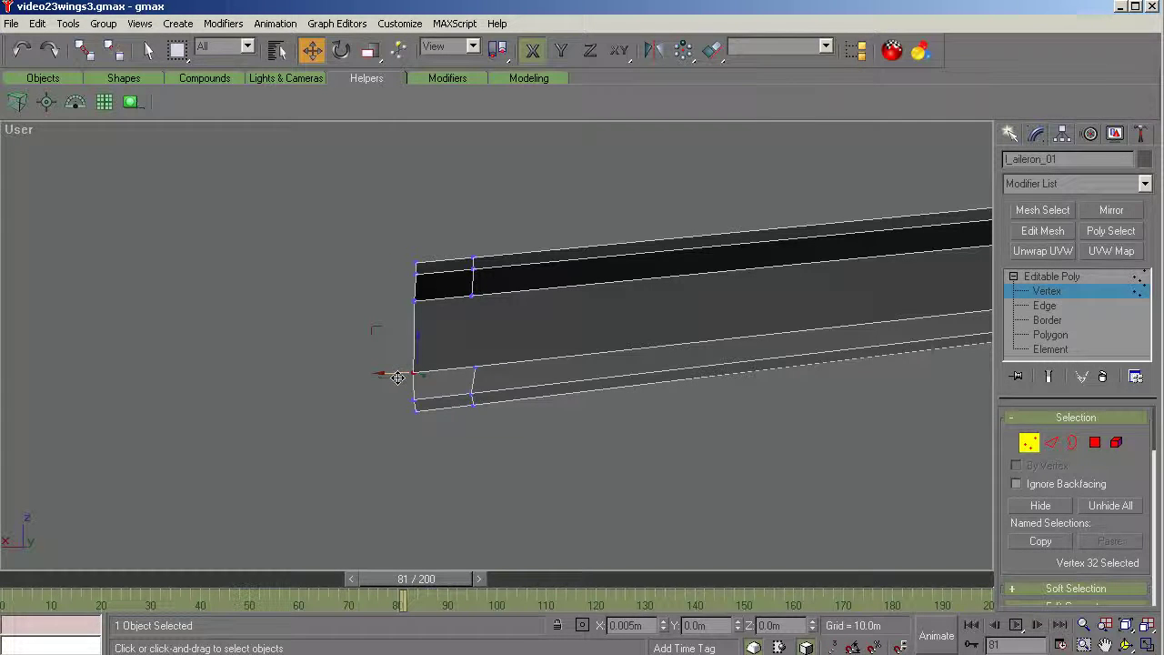
{"action": "scroll", "coordinate": [271, 371], "scroll_direction": "down", "scroll_amount": 2}
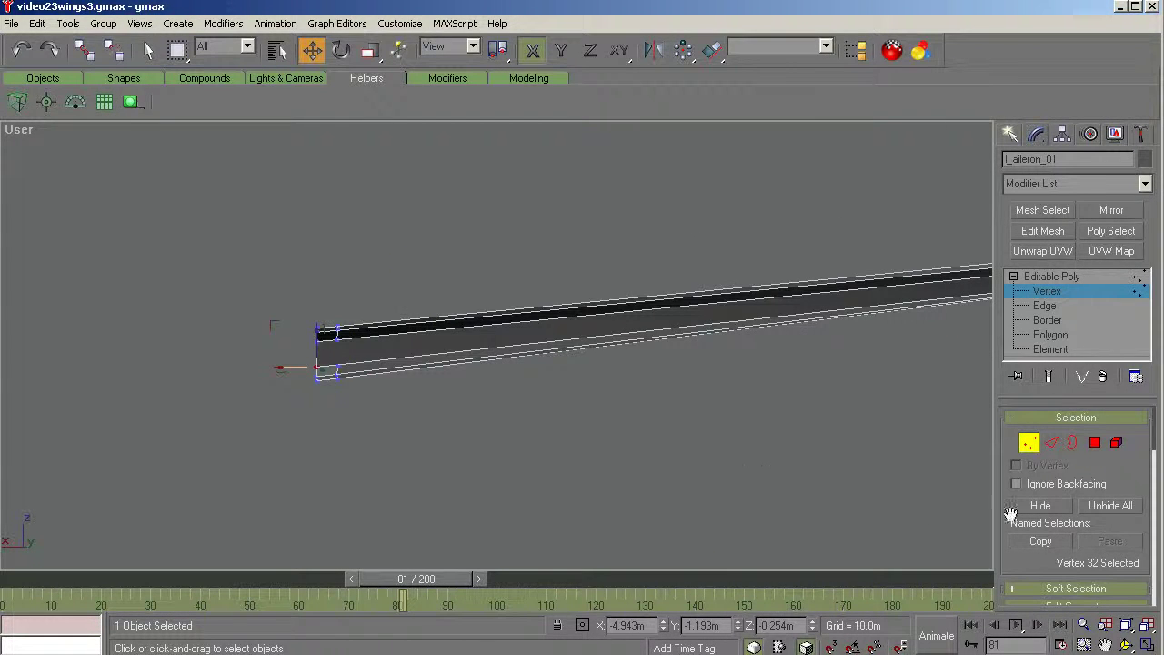
Step: Select all of the aileron's polygons and apply Auto Smooth with a 45.0 threshold
{"action": "left_click", "coordinate": [1094, 444]}
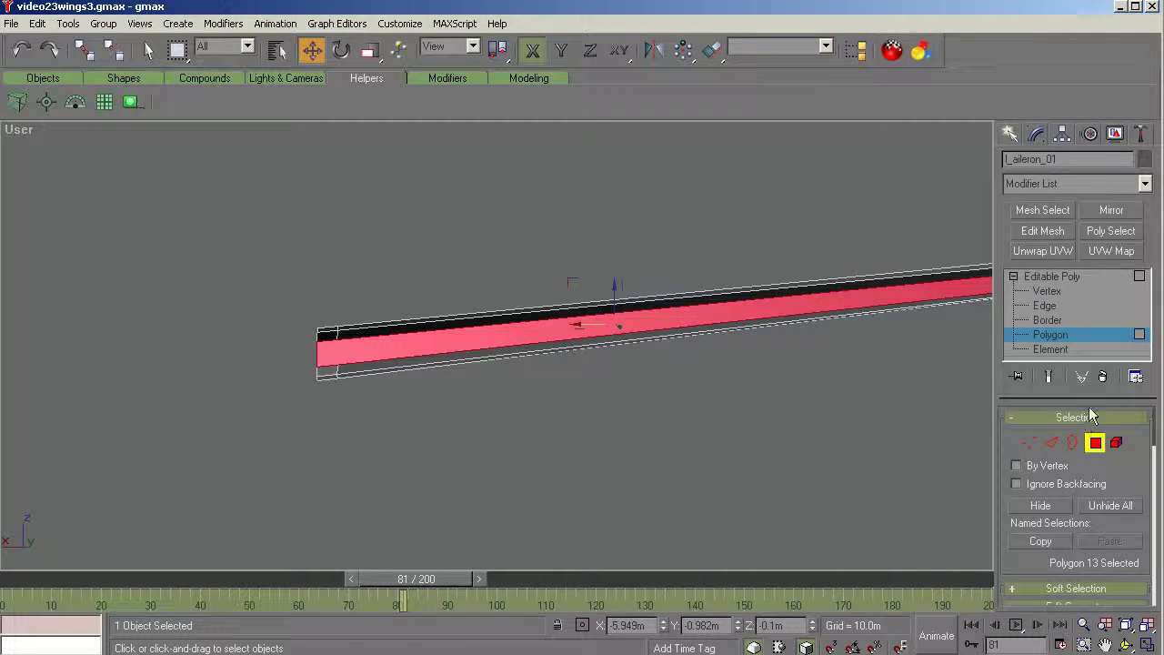
{"action": "left_click", "coordinate": [39, 25]}
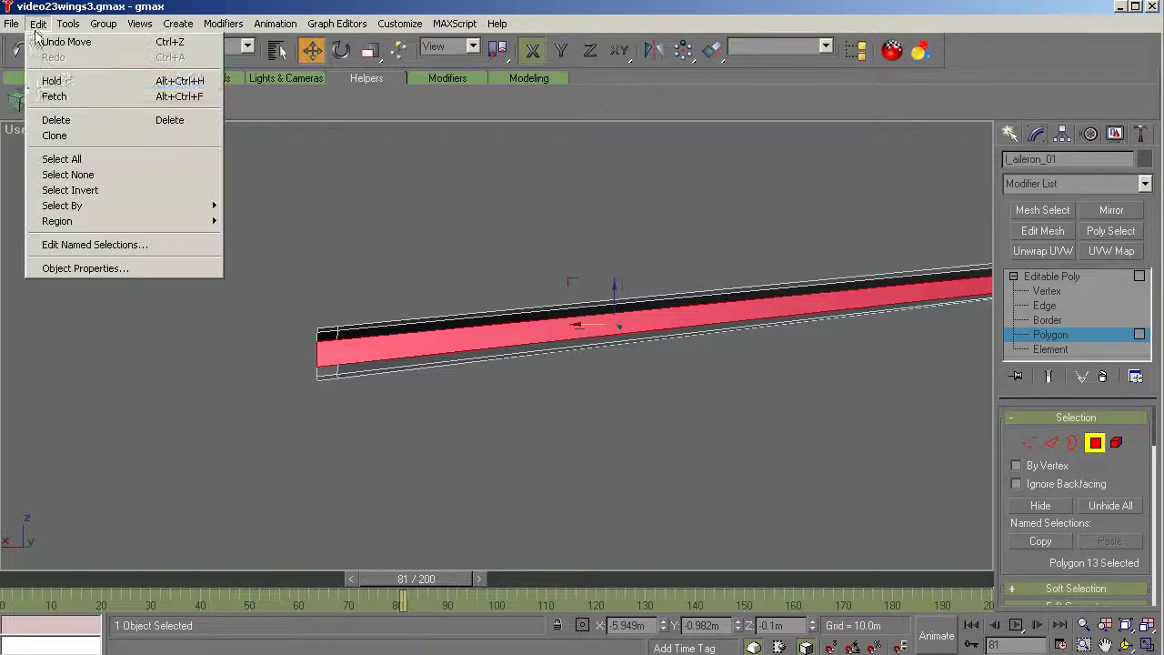
{"action": "left_click", "coordinate": [61, 162]}
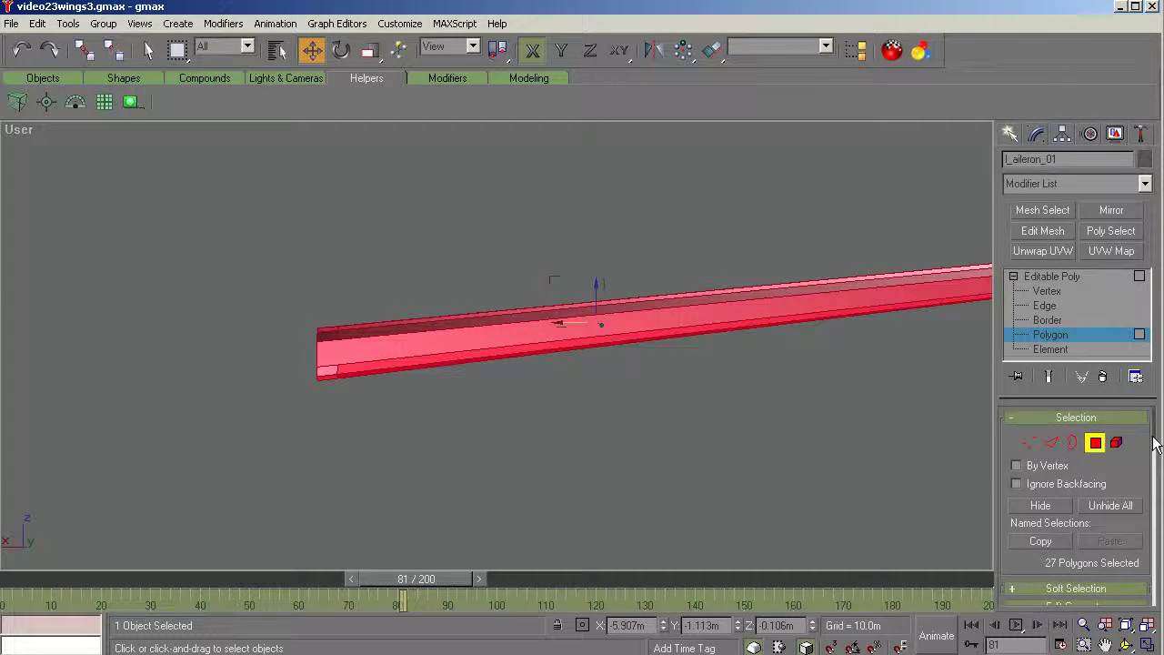
{"action": "scroll", "coordinate": [1156, 443], "scroll_direction": "down", "scroll_amount": 10}
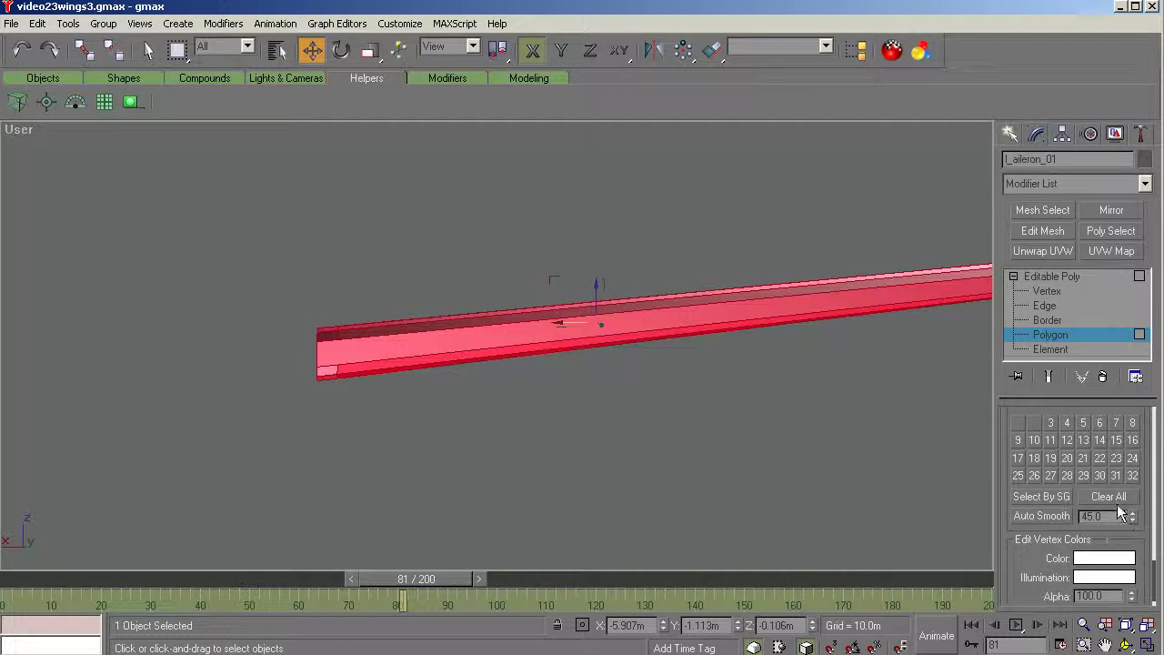
{"action": "left_click", "coordinate": [1053, 517]}
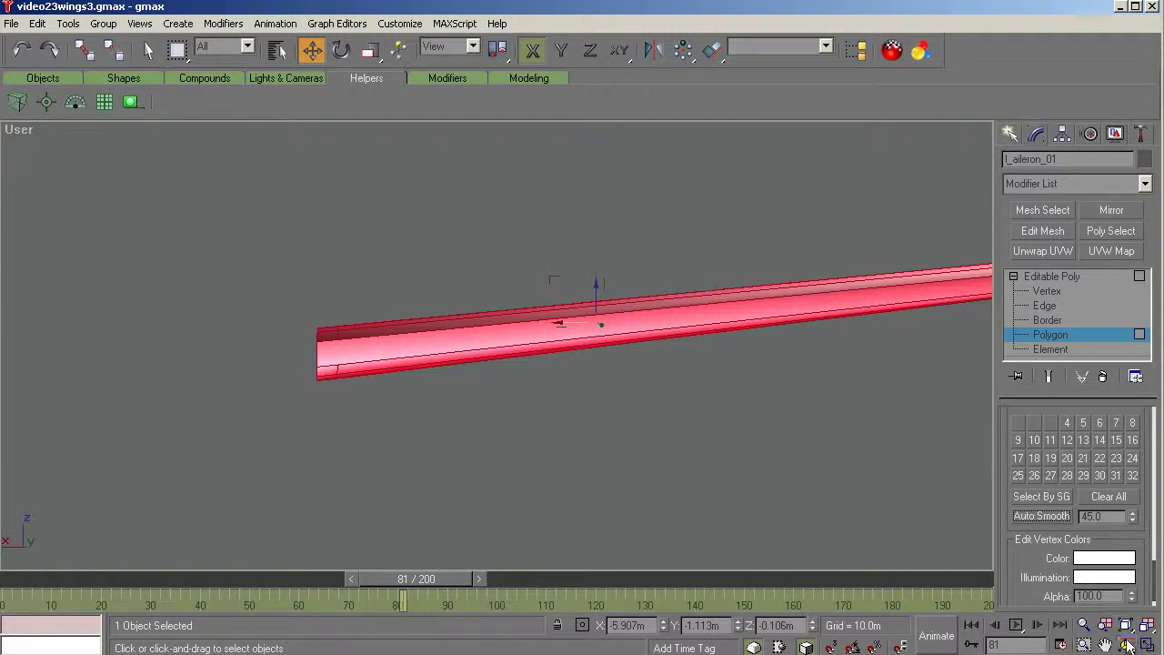
Step: Examine the smoothing along the aileron's leading edge and select its long upper front polygon to check the assigned smoothing group
{"action": "left_click", "coordinate": [1126, 644]}
{"action": "left_click_drag", "start_coordinate": [494, 339], "coordinate": [637, 339]}
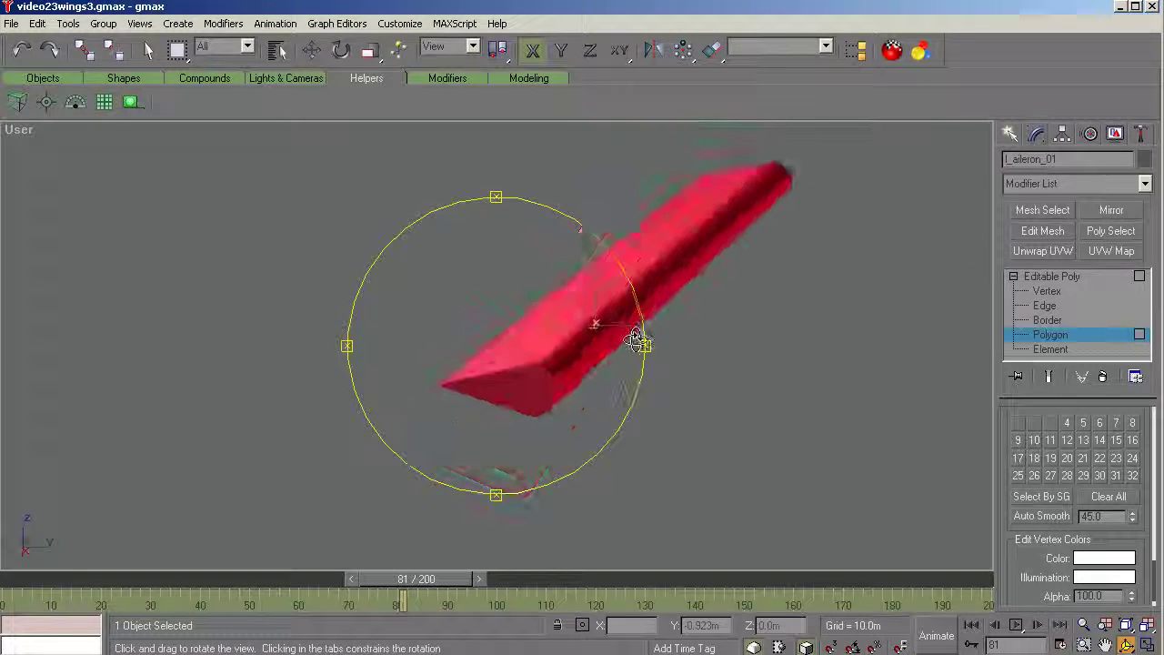
{"action": "scroll", "coordinate": [564, 321], "scroll_direction": "up", "scroll_amount": 4}
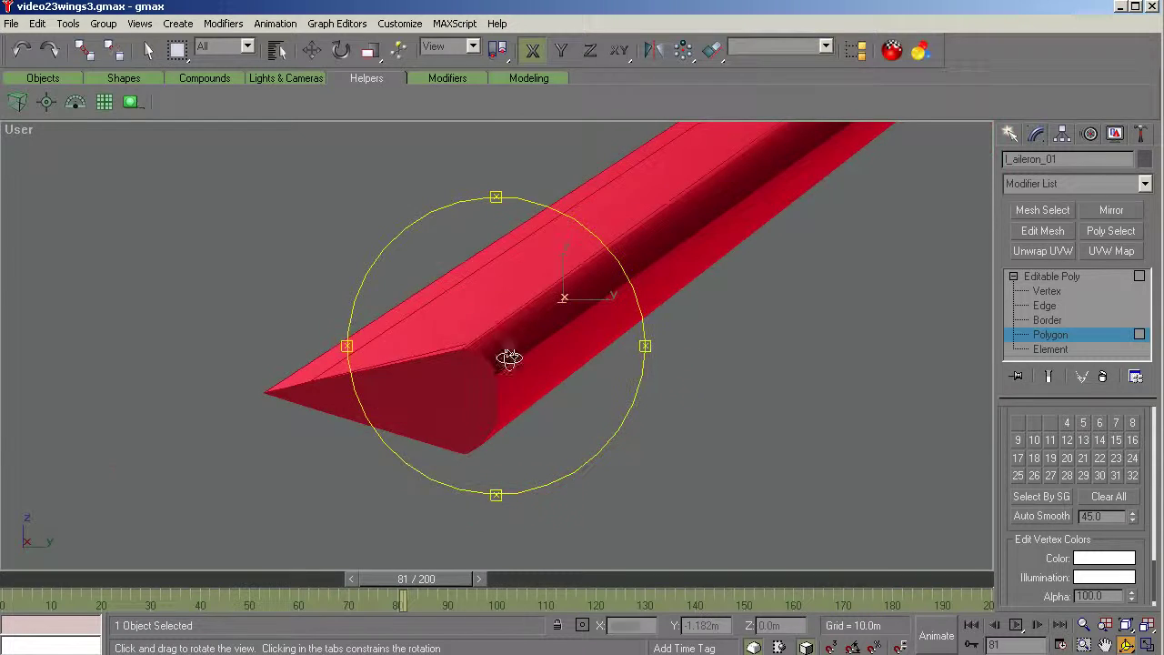
{"action": "left_click_drag", "start_coordinate": [509, 358], "coordinate": [520, 351]}
{"action": "left_click_drag", "start_coordinate": [473, 390], "coordinate": [470, 416]}
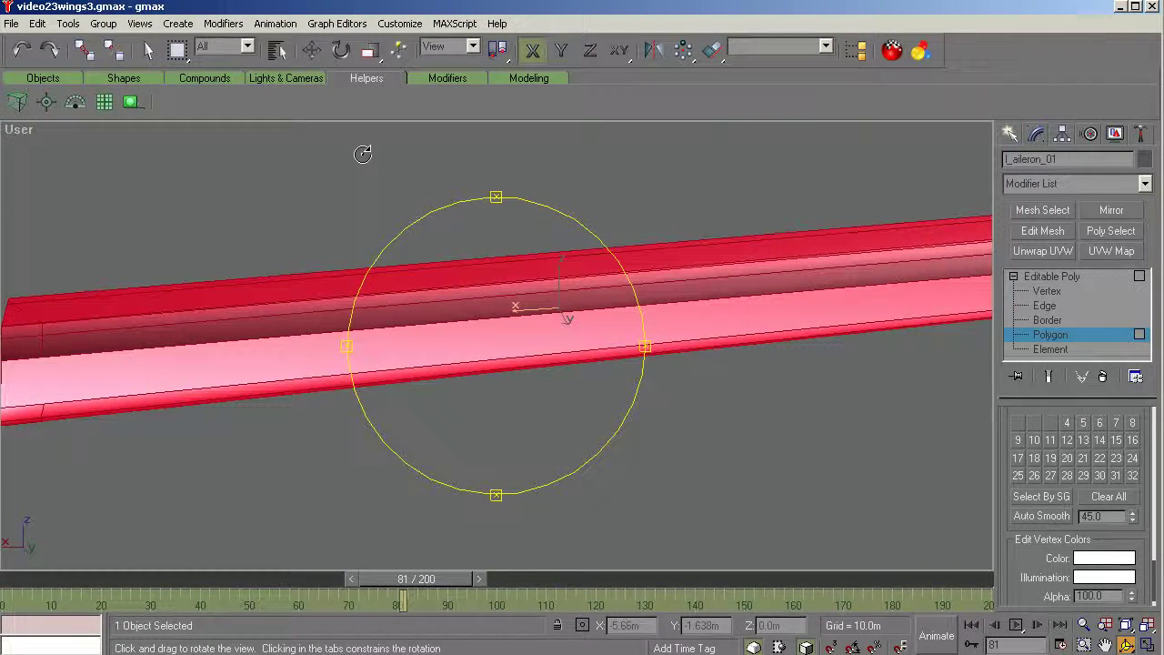
{"action": "left_click", "coordinate": [149, 50]}
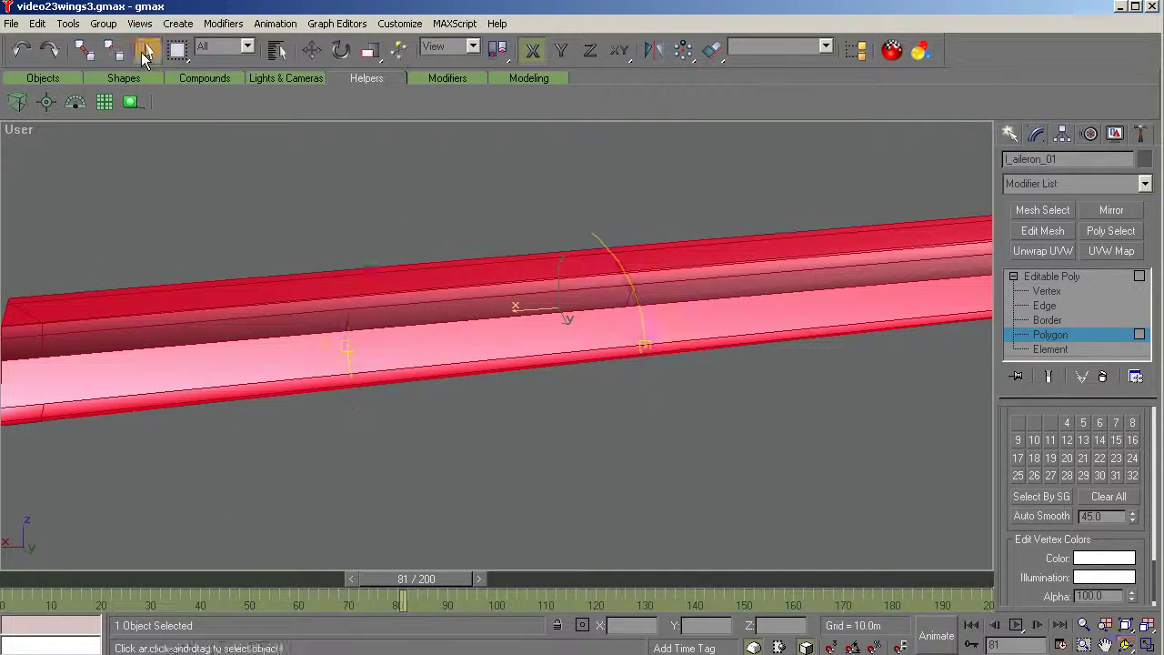
{"action": "left_click", "coordinate": [427, 304]}
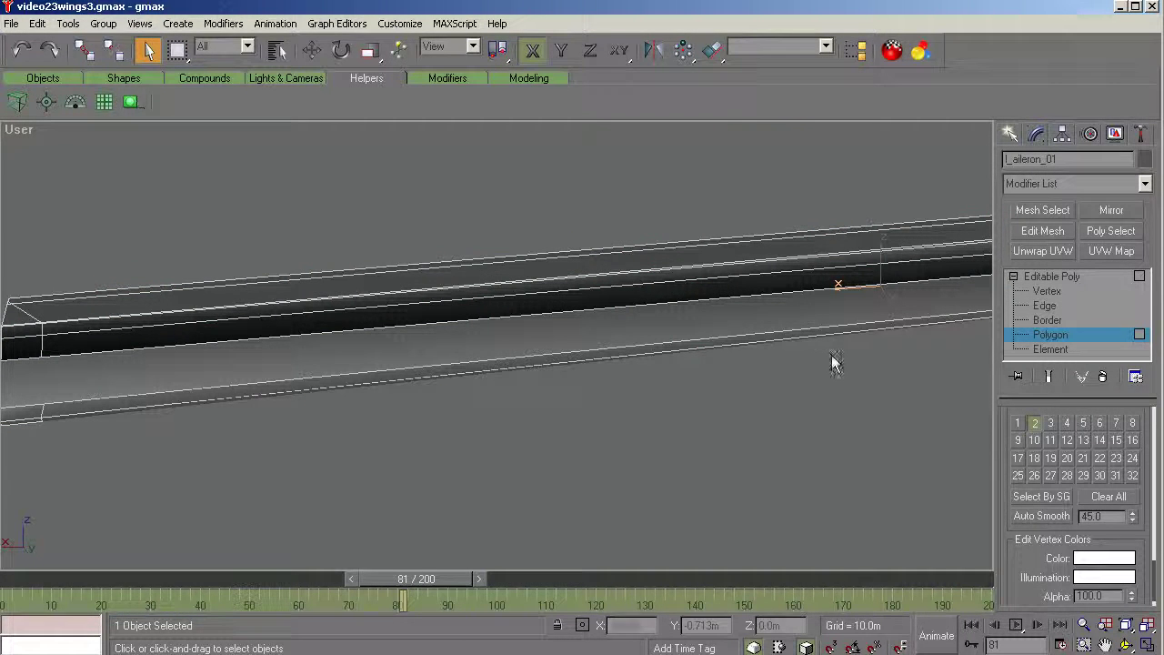
{"action": "left_click", "coordinate": [775, 285]}
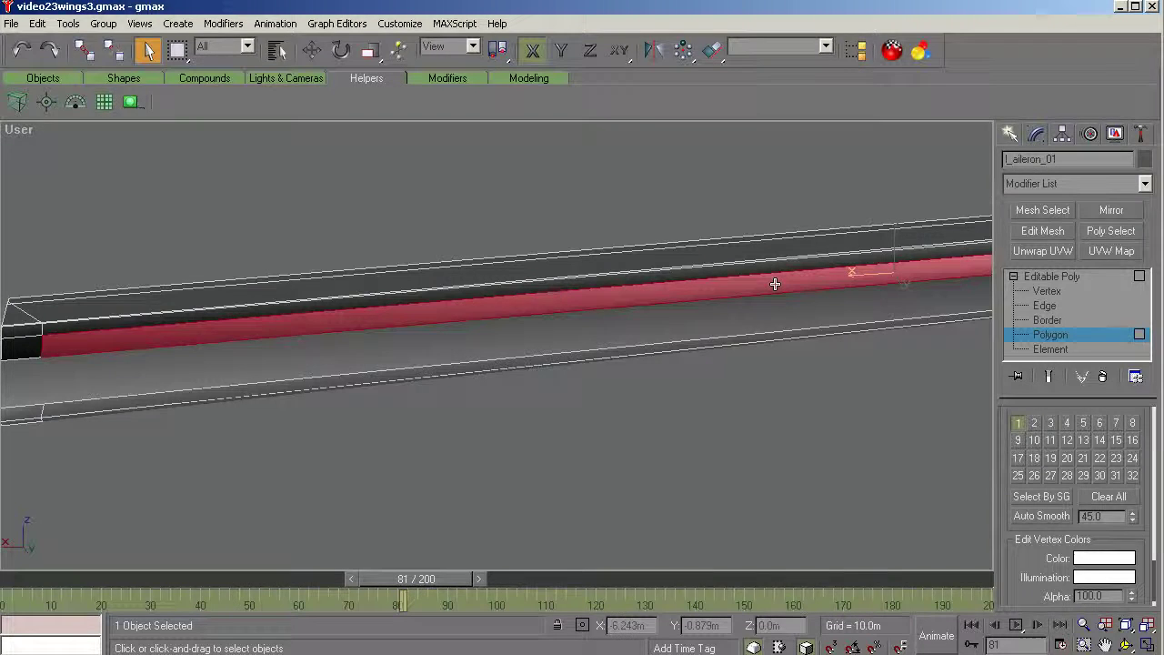
Step: Add smoothing group 1 to the aileron's wide middle front polygon so it blends with the strip above it
{"action": "left_click", "coordinate": [780, 313]}
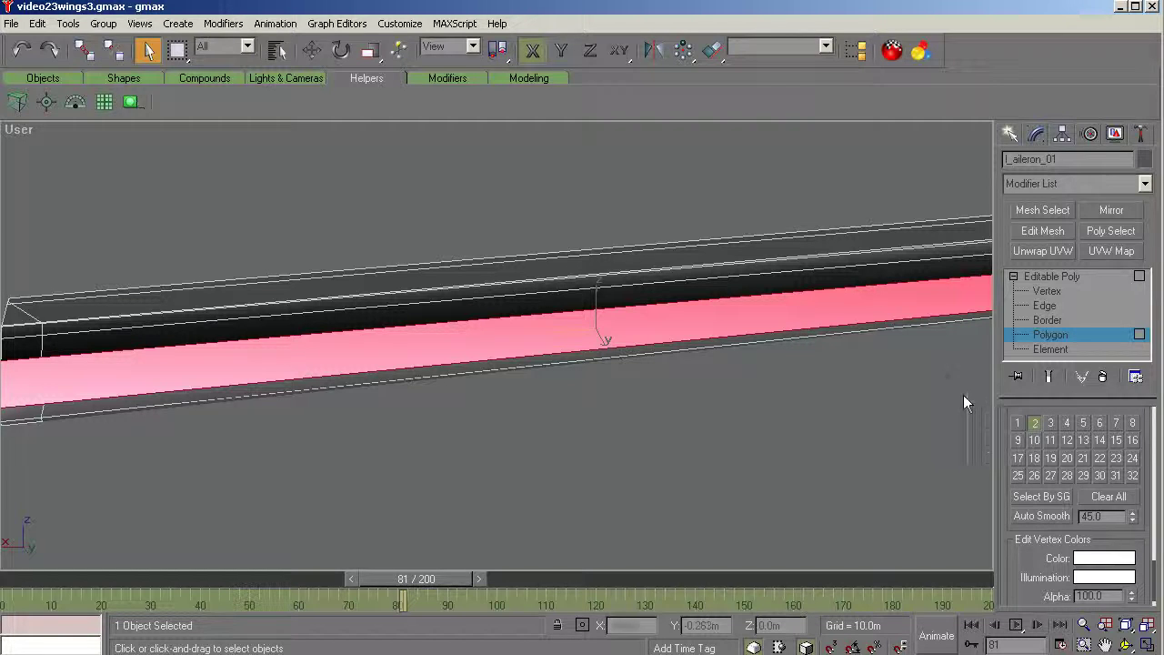
{"action": "left_click", "coordinate": [1018, 422]}
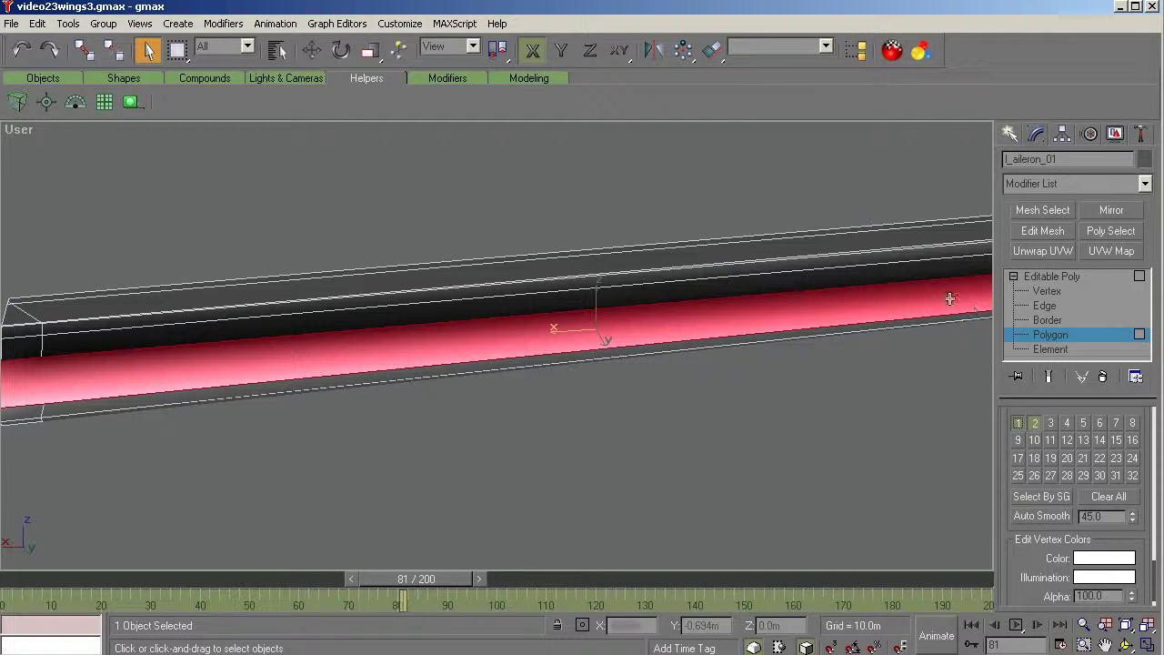
{"action": "left_click", "coordinate": [904, 272]}
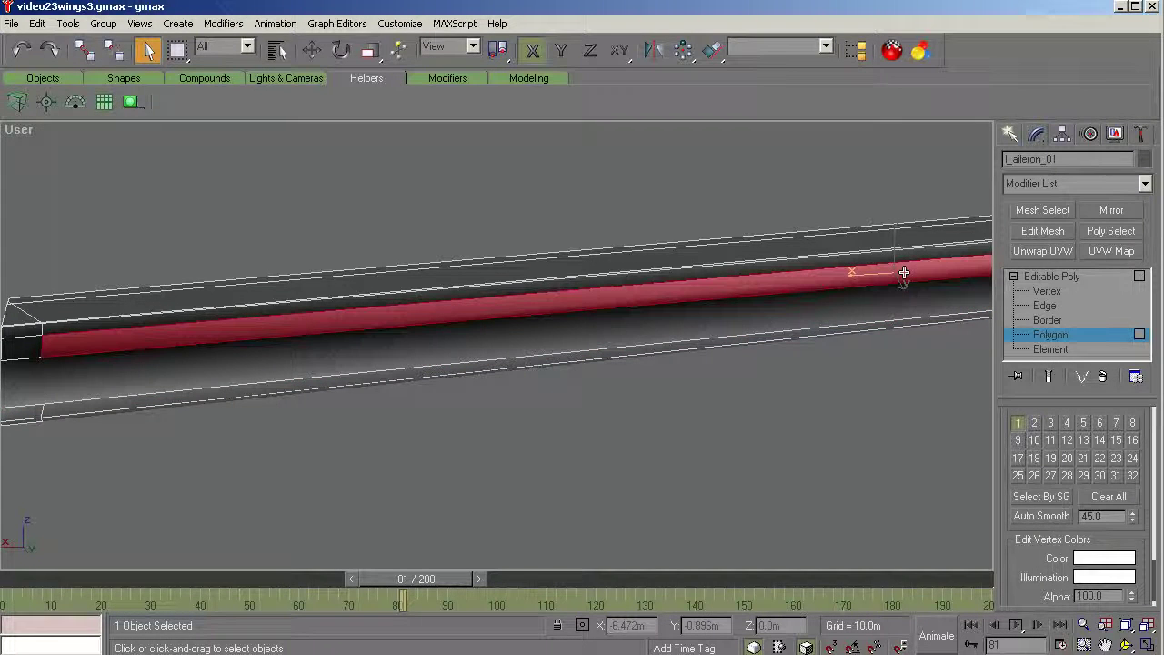
{"action": "left_click", "coordinate": [864, 327]}
{"action": "left_click", "coordinate": [857, 302]}
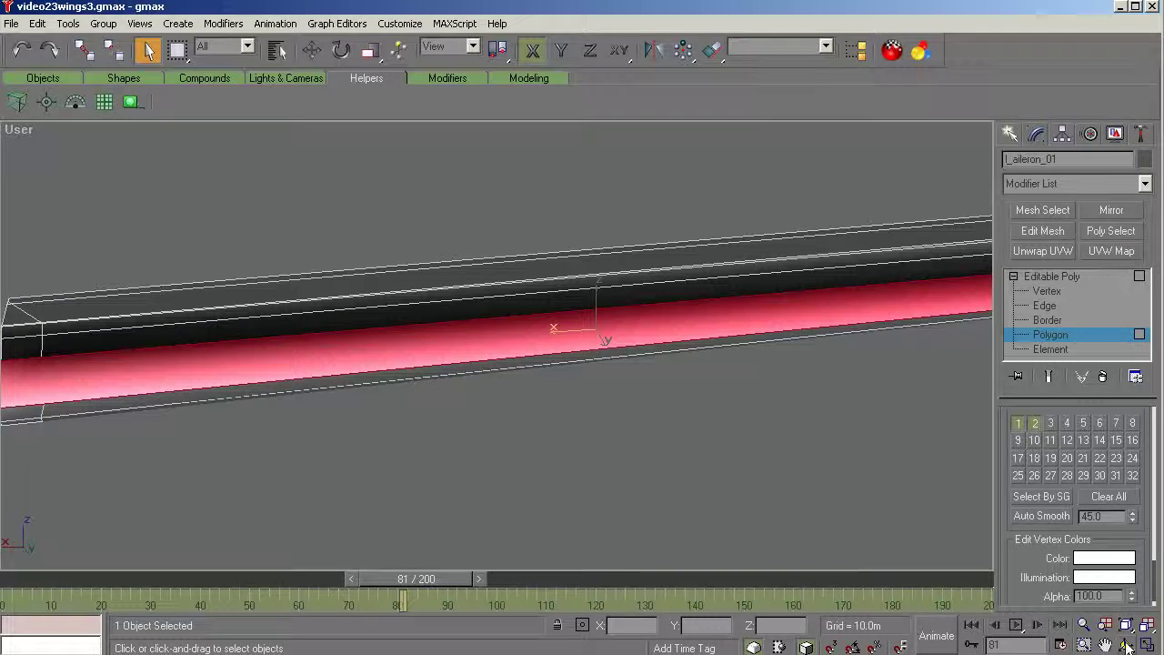
Step: Leave polygon editing, deselect the aileron and turn off edged faces to examine its smooth shading from several sides
{"action": "left_click", "coordinate": [1126, 644]}
{"action": "left_click_drag", "start_coordinate": [603, 412], "coordinate": [696, 380]}
{"action": "right_click", "coordinate": [724, 389]}
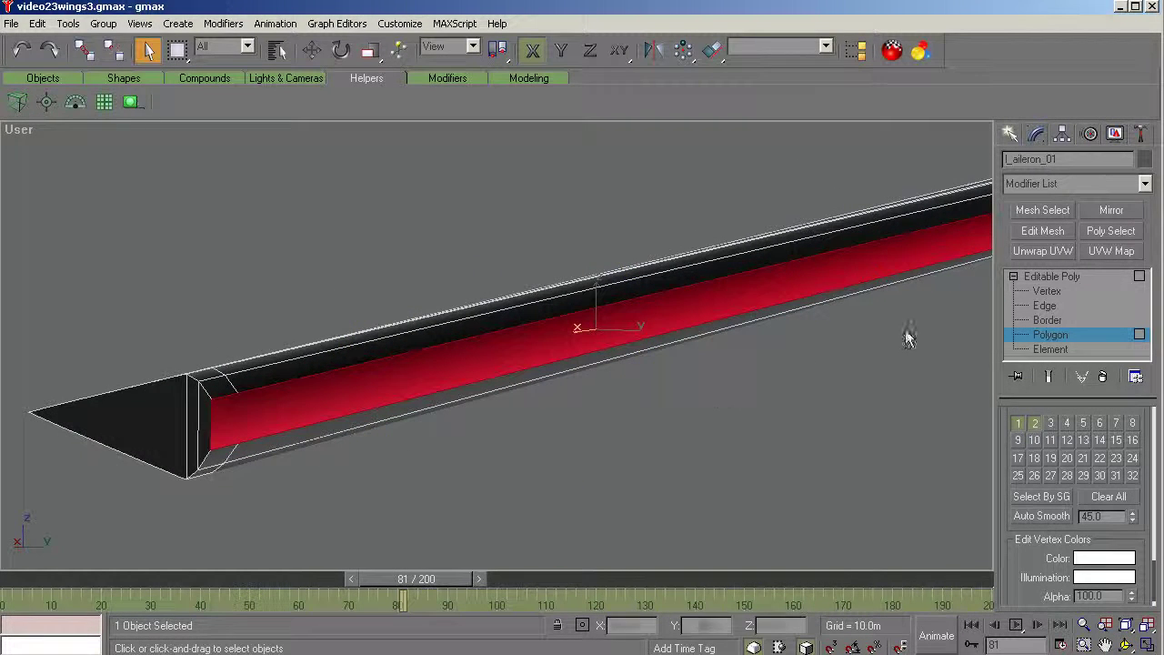
{"action": "left_click", "coordinate": [1042, 277]}
{"action": "left_click", "coordinate": [866, 367]}
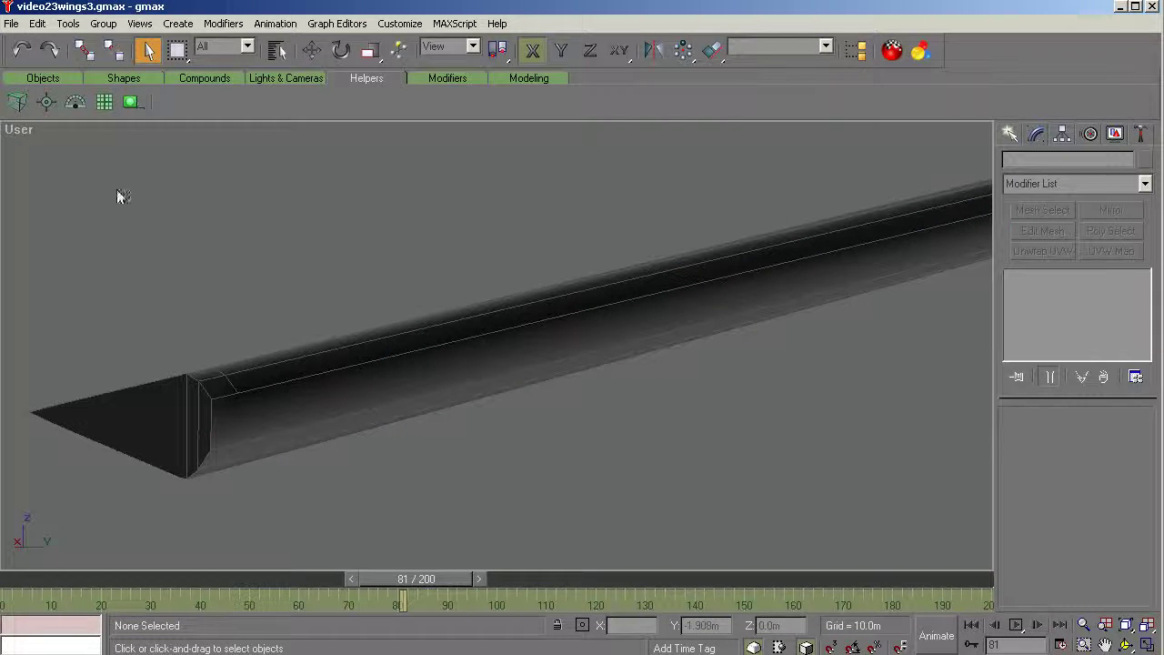
{"action": "right_click", "coordinate": [35, 133]}
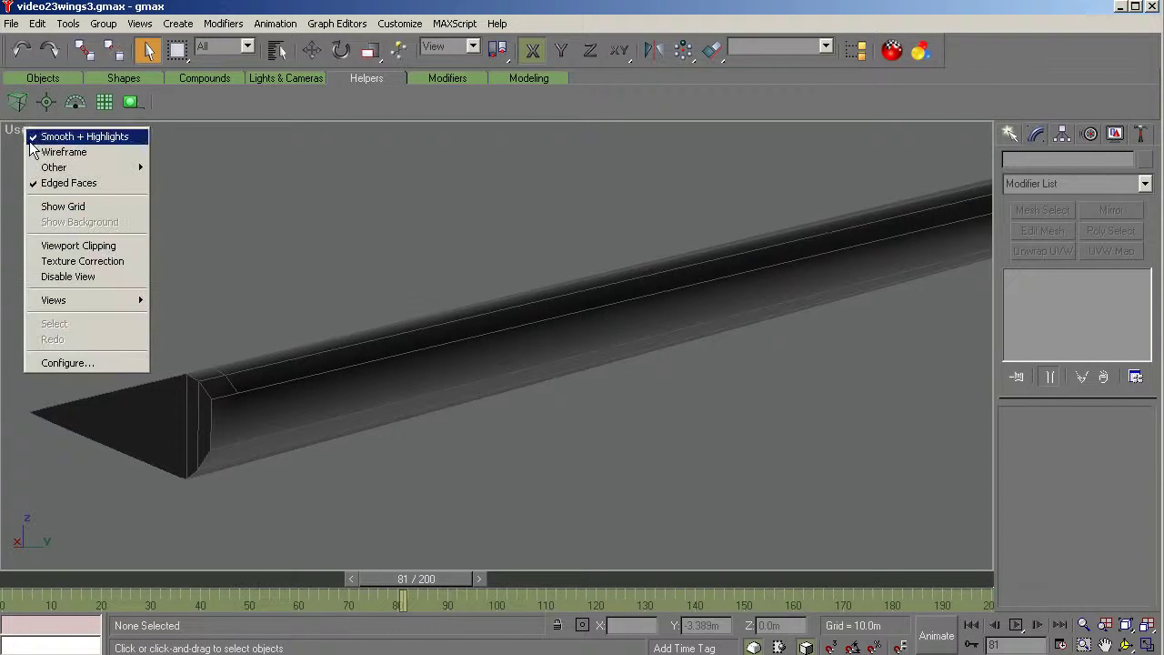
{"action": "left_click", "coordinate": [49, 183]}
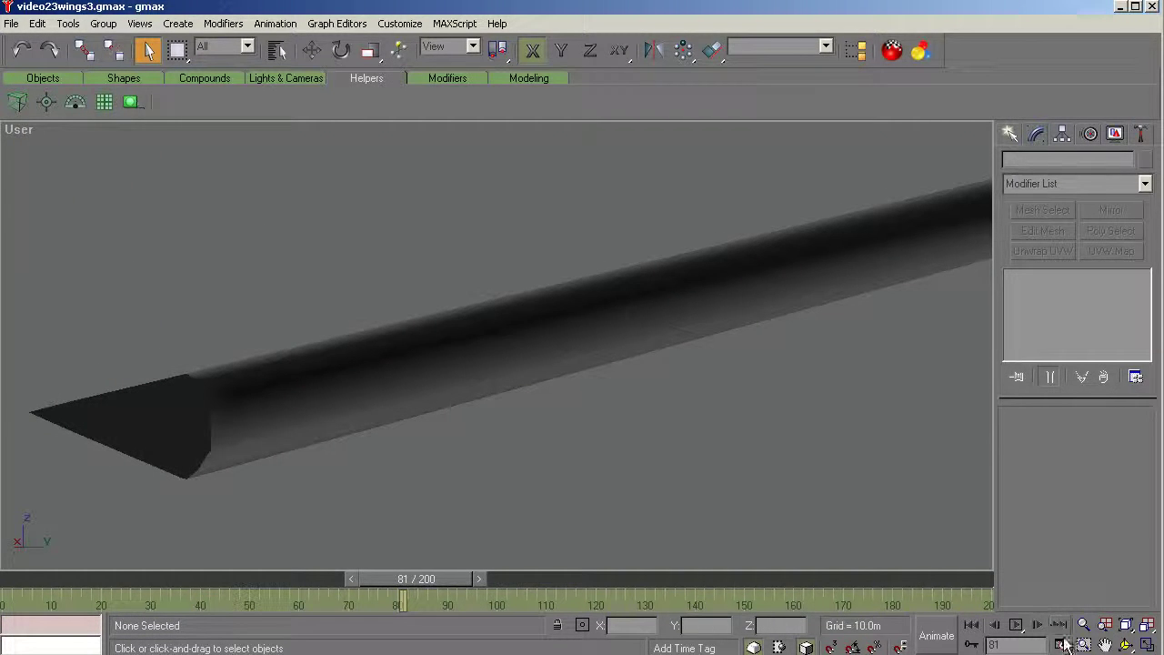
{"action": "left_click", "coordinate": [1126, 644]}
{"action": "left_click_drag", "start_coordinate": [429, 366], "coordinate": [456, 368]}
{"action": "scroll", "coordinate": [492, 378], "scroll_direction": "down", "scroll_amount": 3}
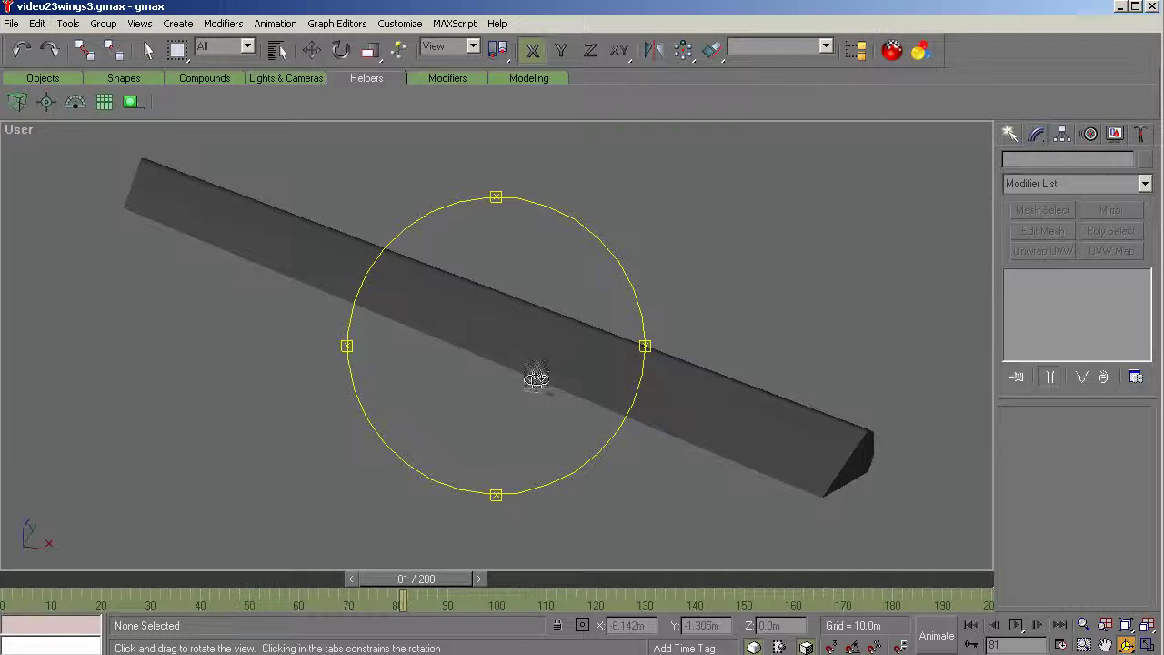
{"action": "left_click_drag", "start_coordinate": [537, 377], "coordinate": [466, 389]}
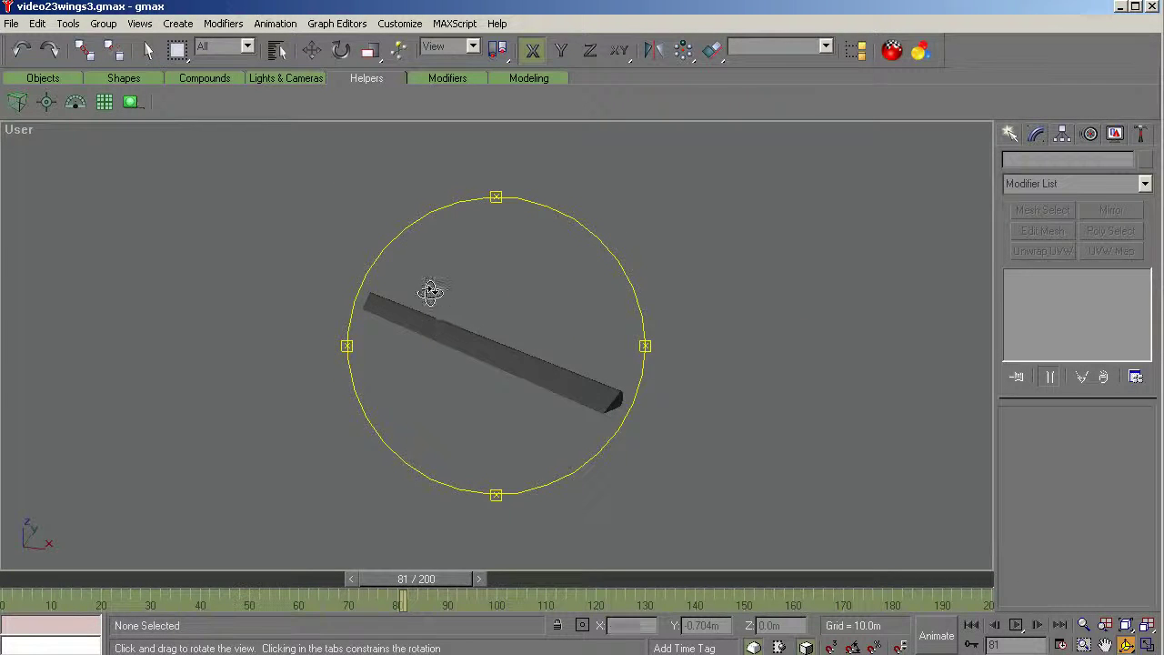
Step: Switch to the Top view, hide the aileron and unhide wing-L by name
{"action": "key", "text": "t"}
{"action": "scroll", "coordinate": [408, 268], "scroll_direction": "down", "scroll_amount": 4}
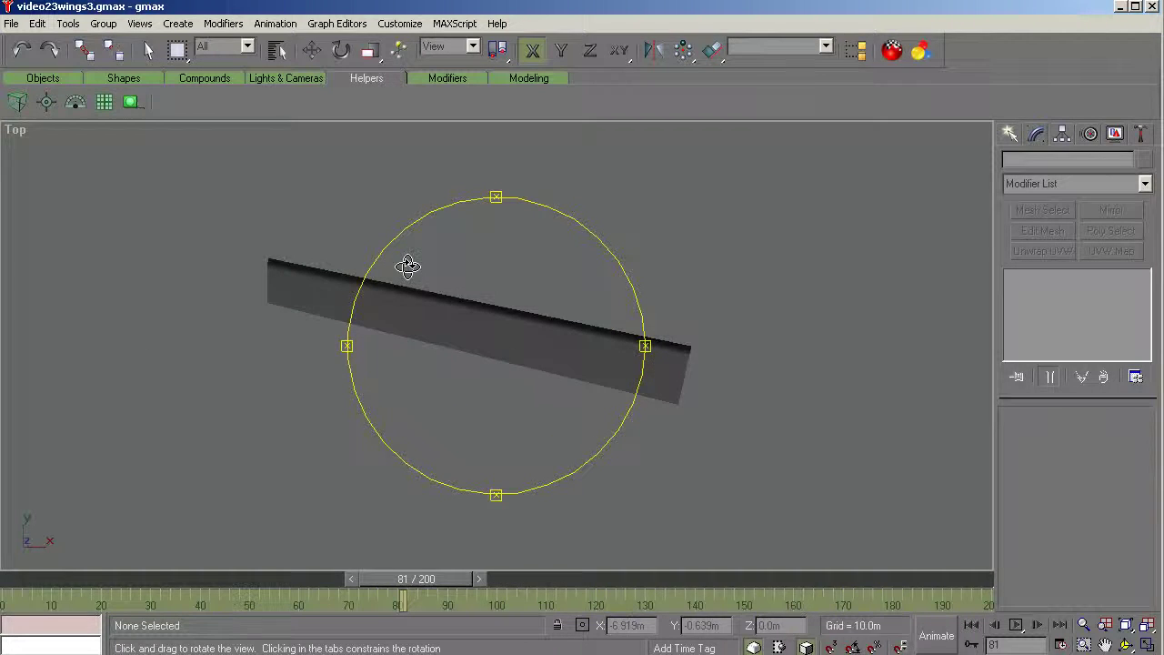
{"action": "left_click", "coordinate": [1116, 134]}
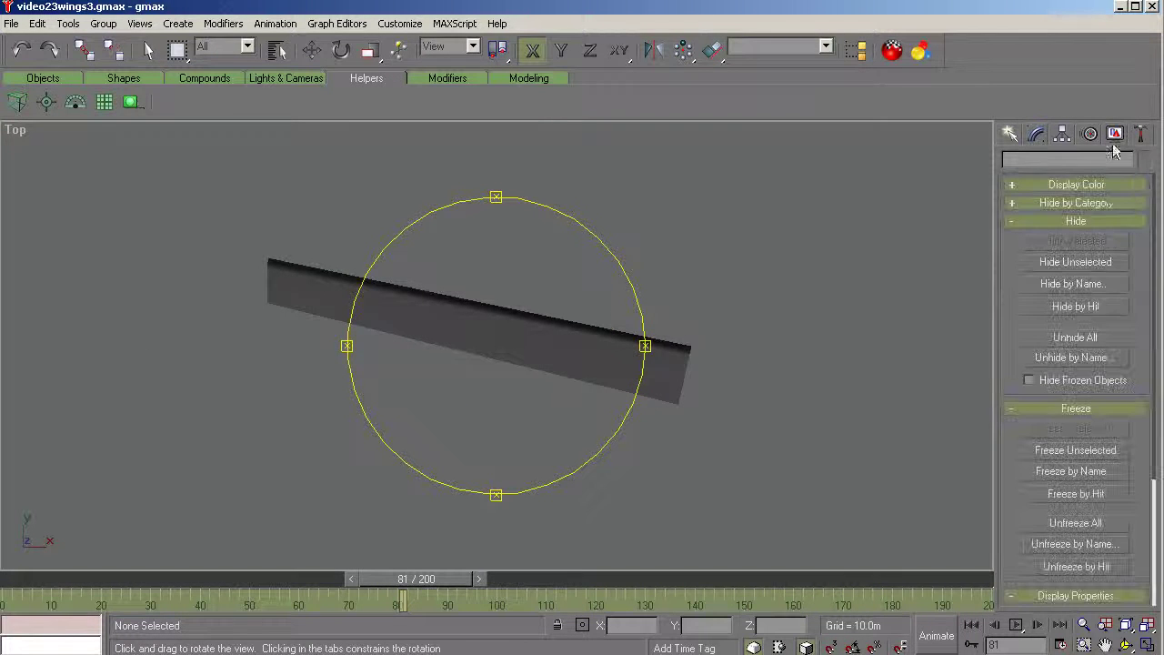
{"action": "left_click", "coordinate": [1062, 263]}
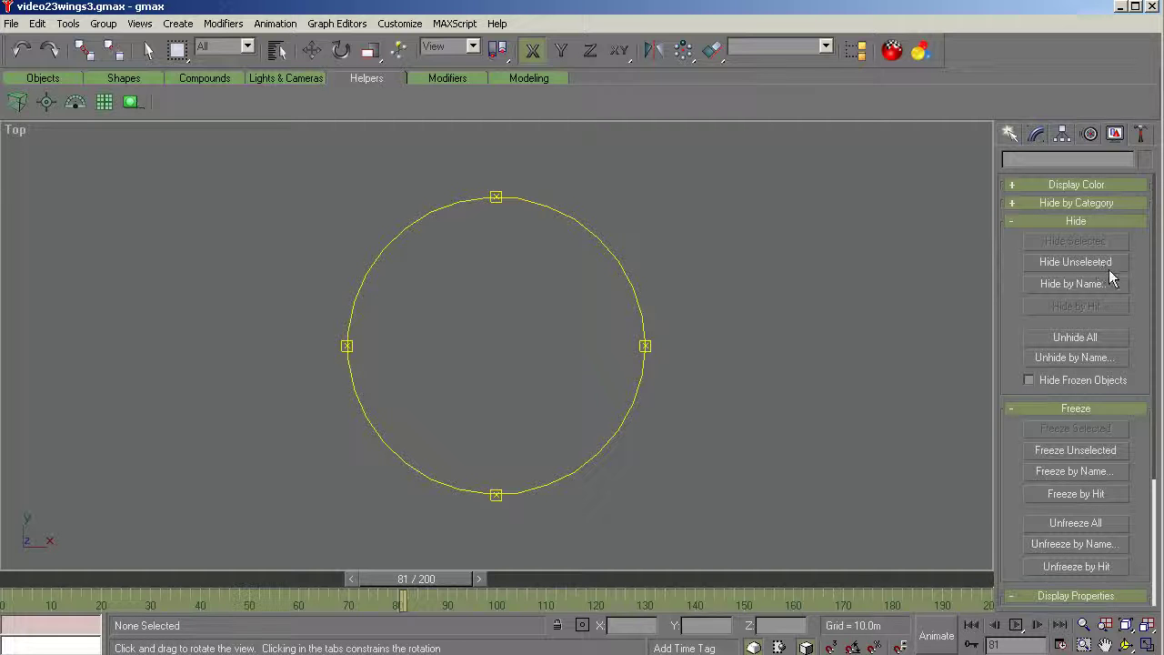
{"action": "left_click", "coordinate": [1076, 356]}
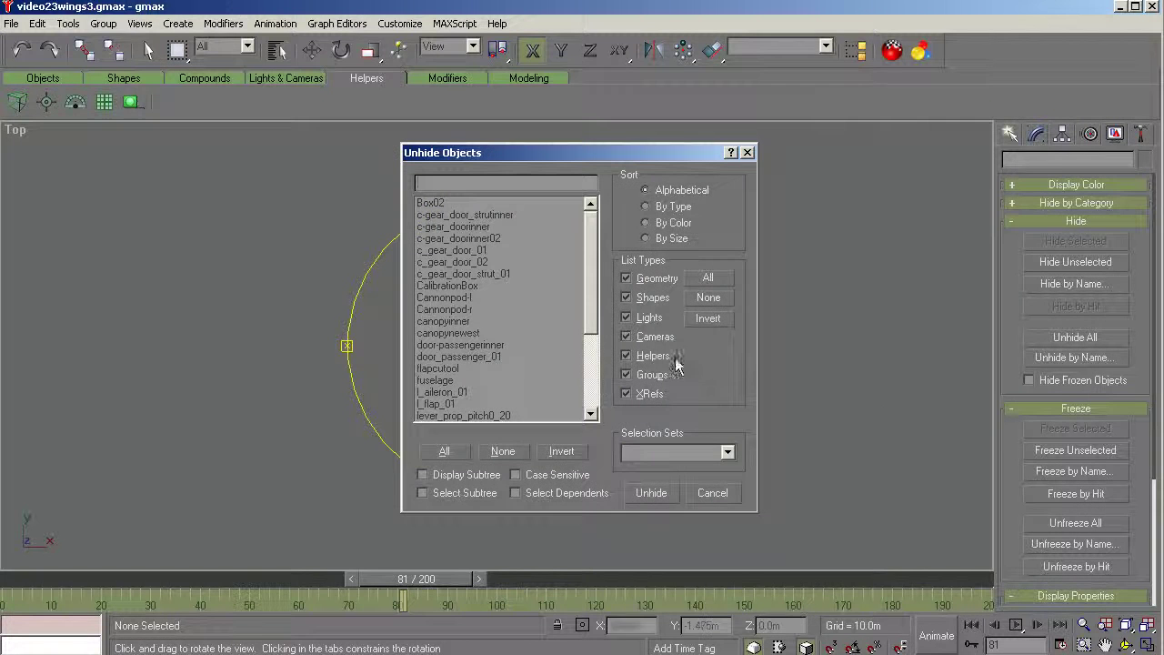
{"action": "scroll", "coordinate": [596, 283], "scroll_direction": "down", "scroll_amount": 4}
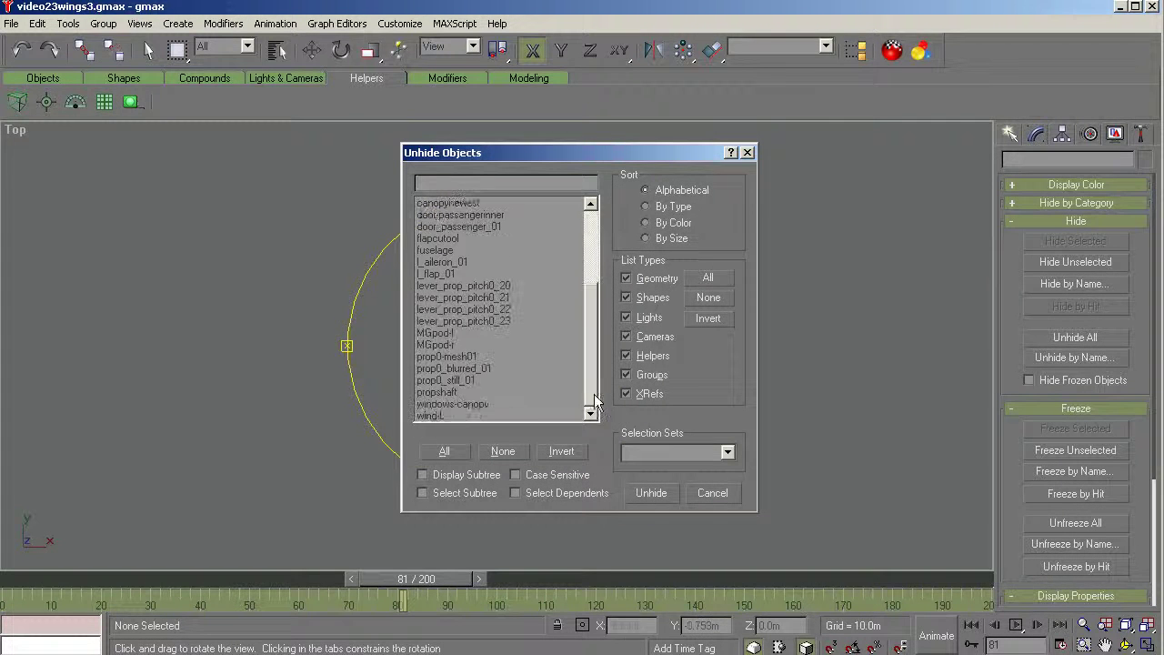
{"action": "left_click", "coordinate": [433, 416]}
{"action": "left_click", "coordinate": [662, 494]}
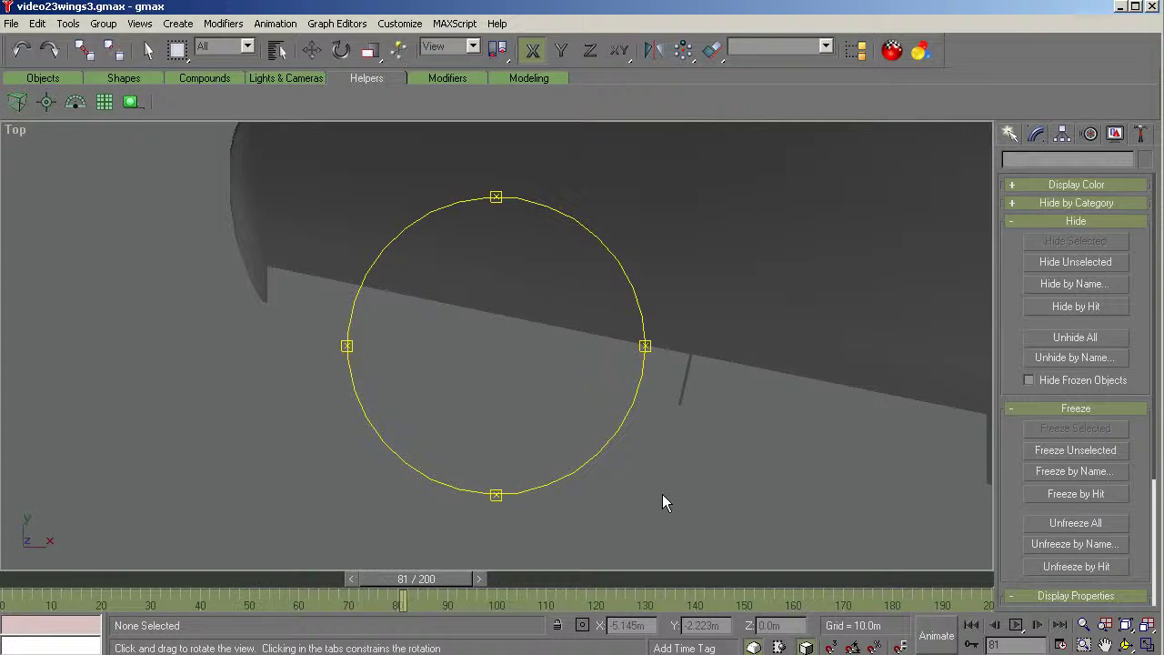
Step: Turn edged faces back on and orbit to the open trailing-edge cutouts of the left wing
{"action": "left_click_drag", "start_coordinate": [452, 405], "coordinate": [736, 403]}
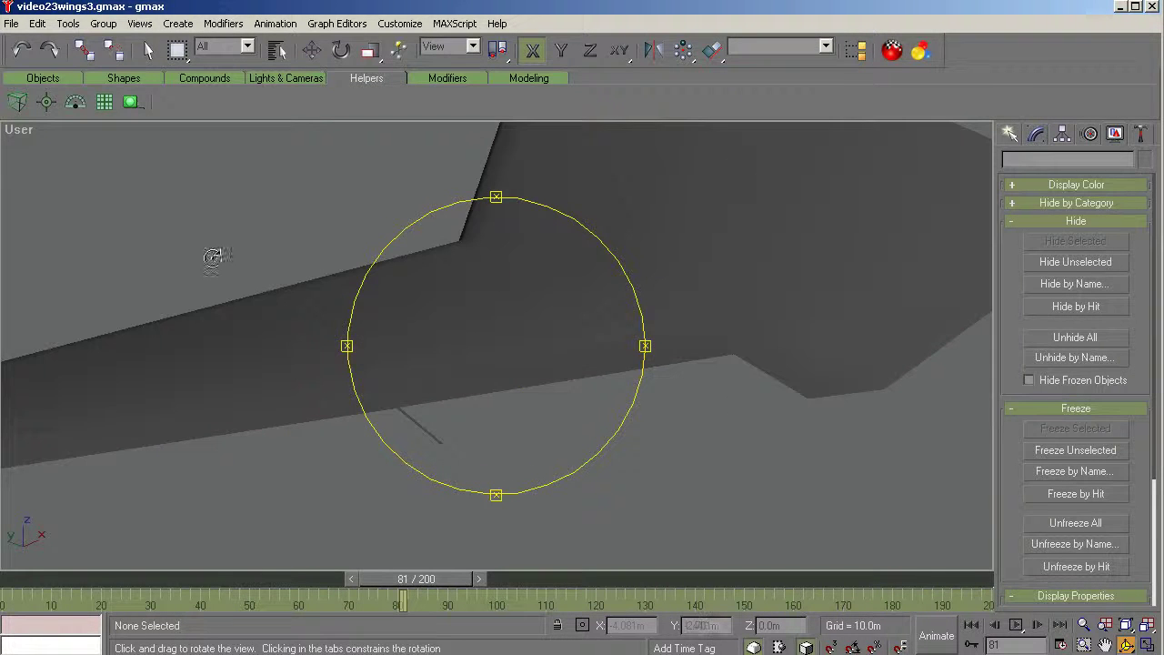
{"action": "right_click", "coordinate": [20, 130]}
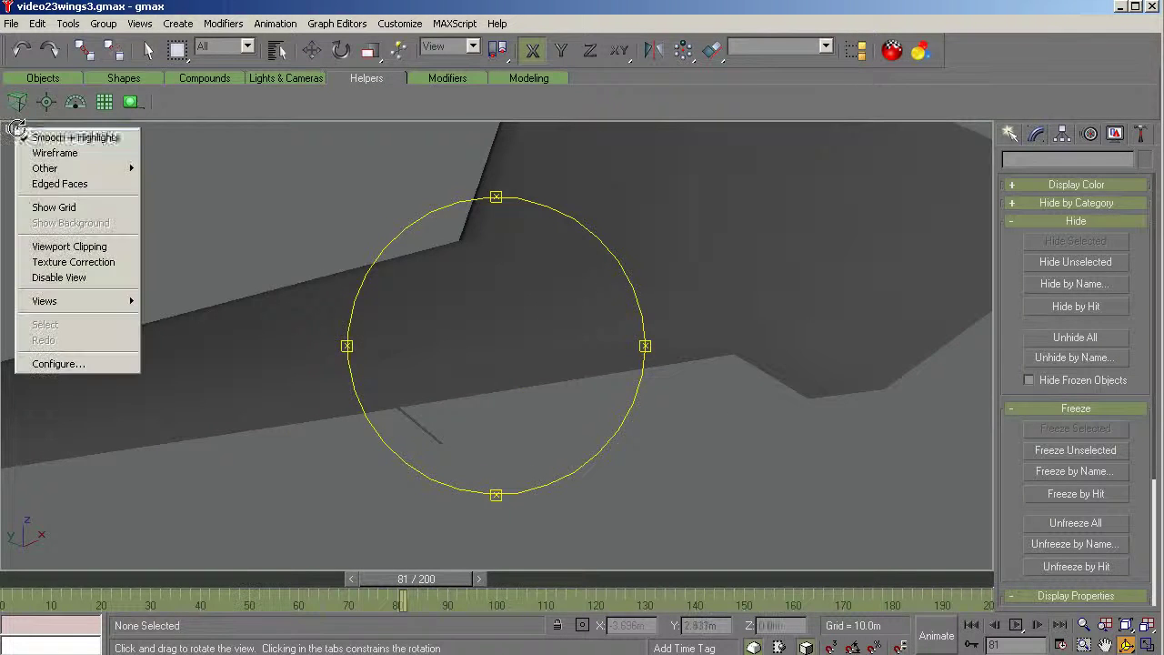
{"action": "left_click", "coordinate": [41, 182]}
{"action": "left_click_drag", "start_coordinate": [494, 385], "coordinate": [718, 415]}
{"action": "left_click_drag", "start_coordinate": [499, 374], "coordinate": [566, 403]}
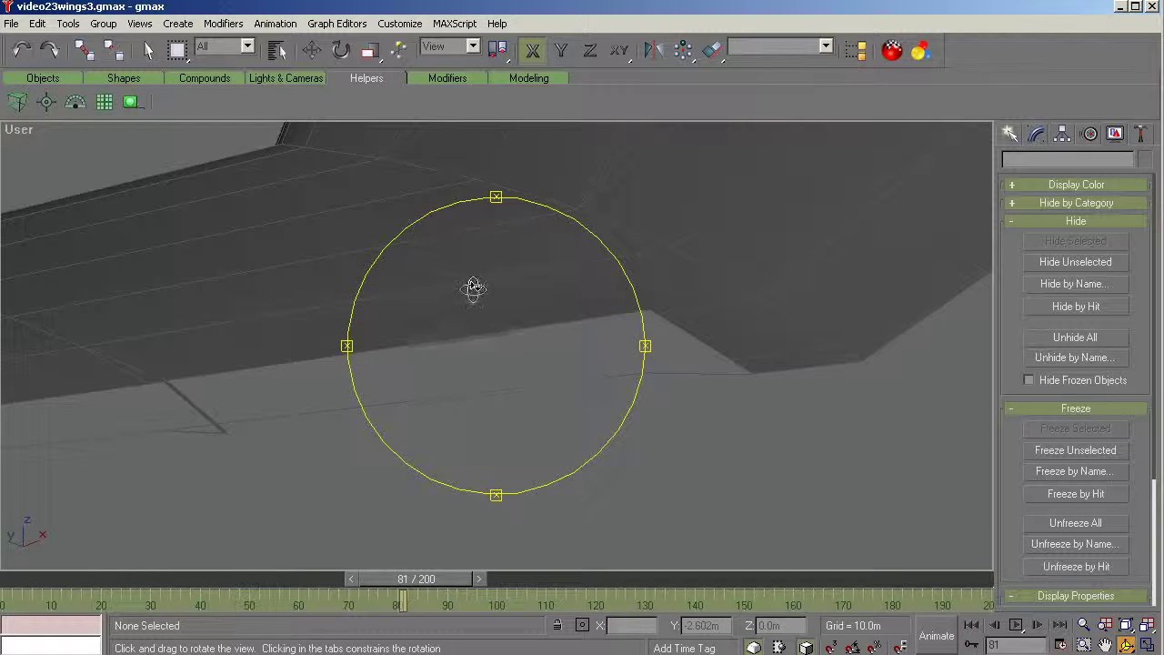
{"action": "left_click_drag", "start_coordinate": [496, 290], "coordinate": [519, 364]}
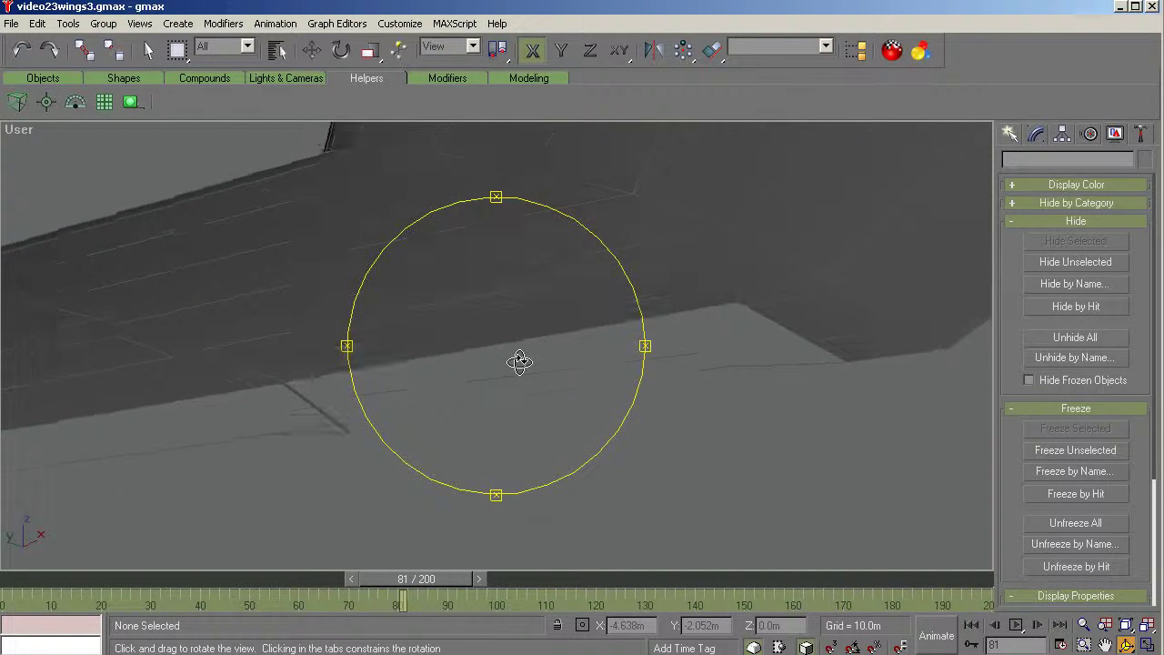
{"action": "right_click", "coordinate": [643, 407]}
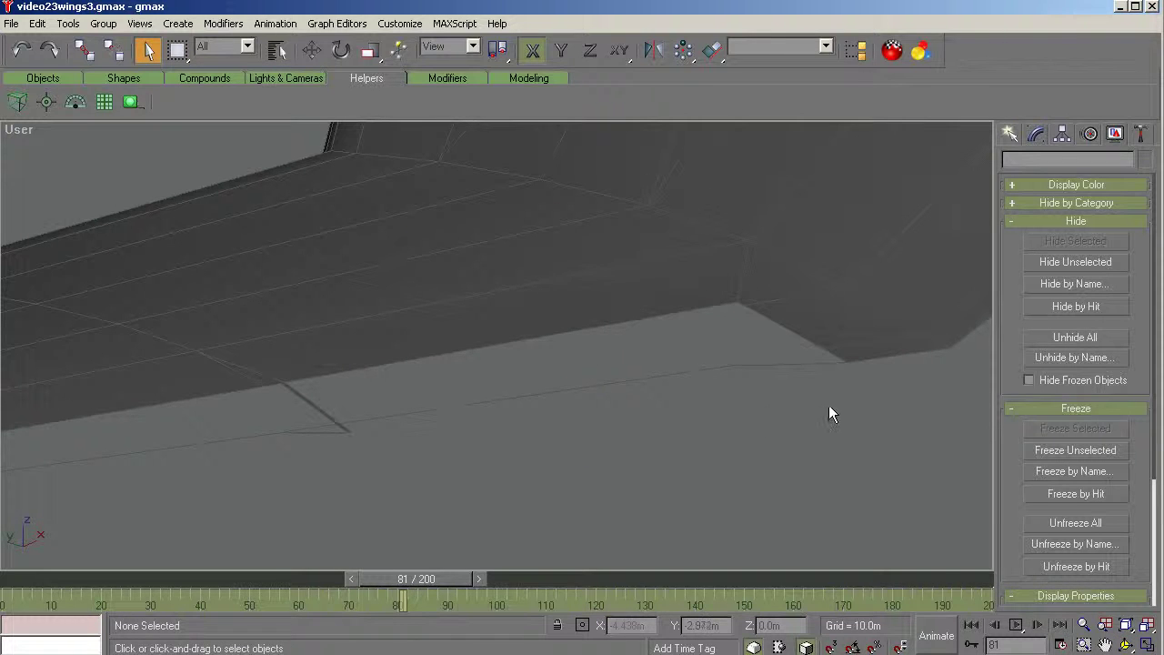
Step: On wing-L, create a triangular polygon closing the trailing-edge tip of the open end face at the flap cutout's inboard end
{"action": "left_click", "coordinate": [855, 343]}
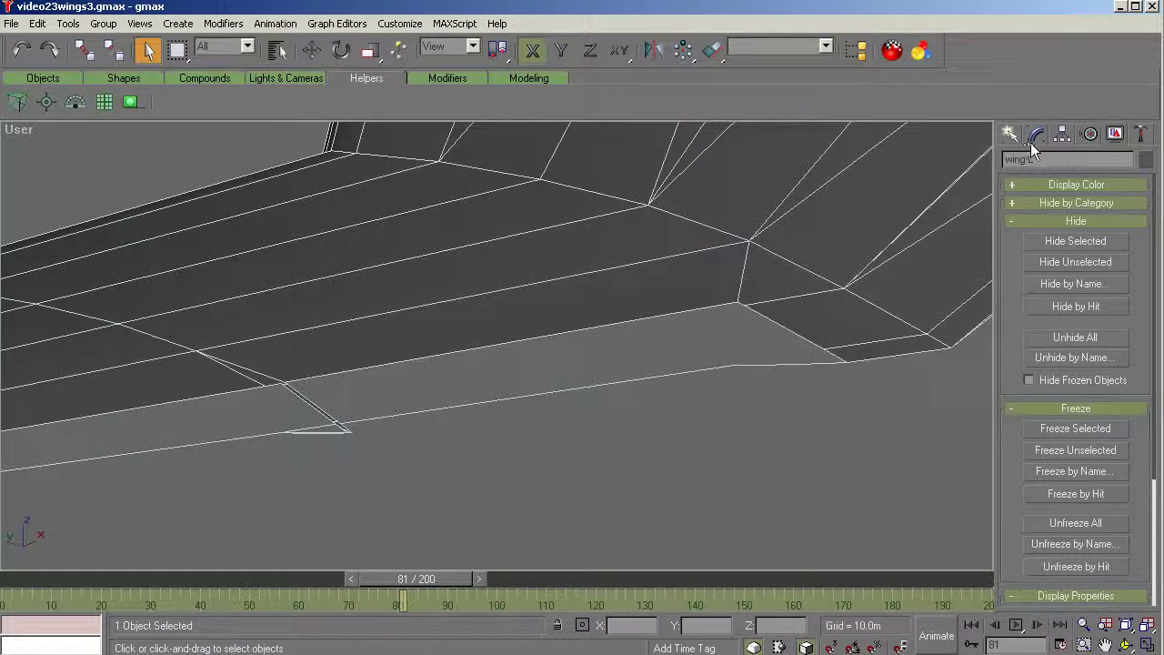
{"action": "left_click", "coordinate": [1034, 139]}
{"action": "left_click", "coordinate": [1056, 336]}
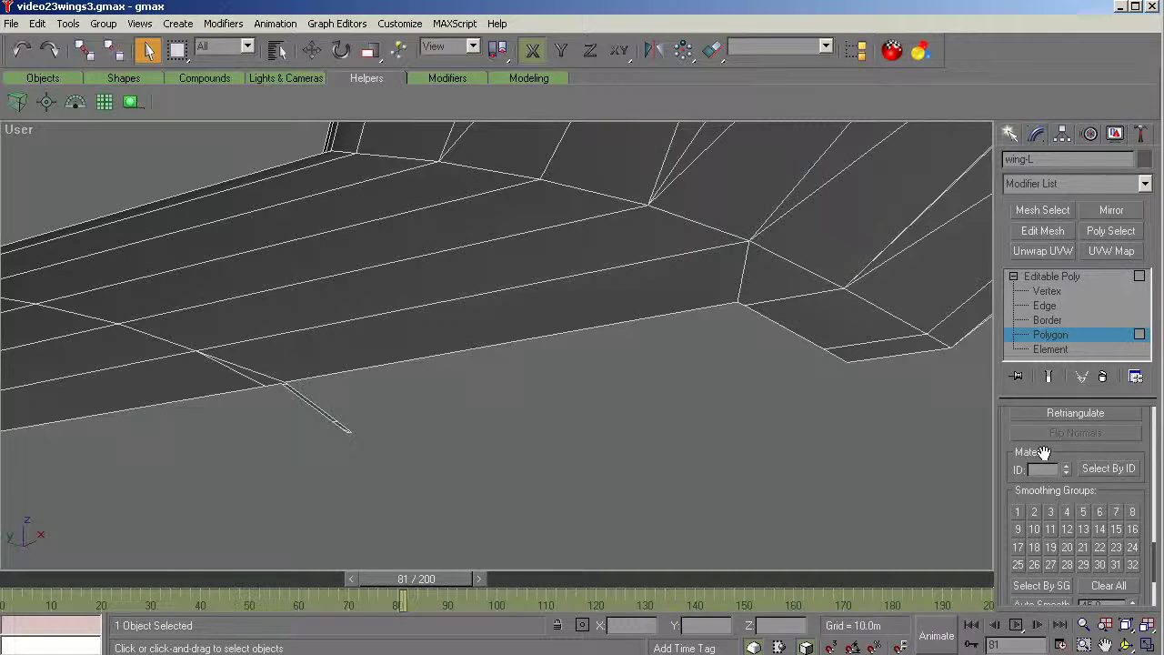
{"action": "left_click_drag", "start_coordinate": [1157, 467], "coordinate": [1157, 452]}
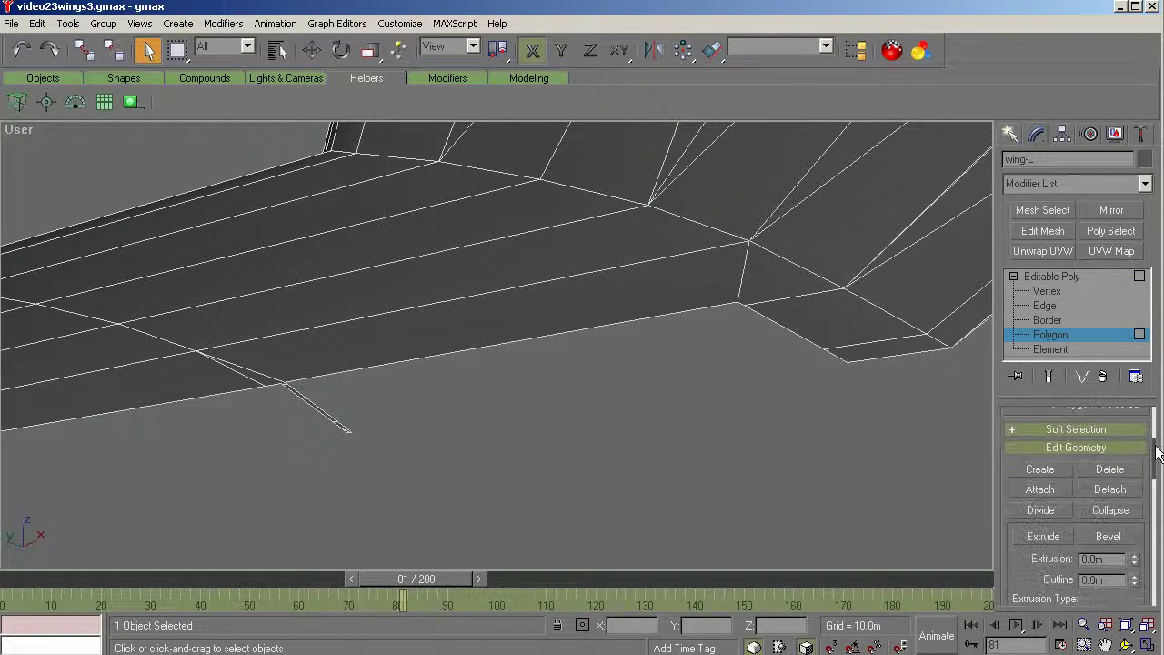
{"action": "left_click", "coordinate": [1041, 470]}
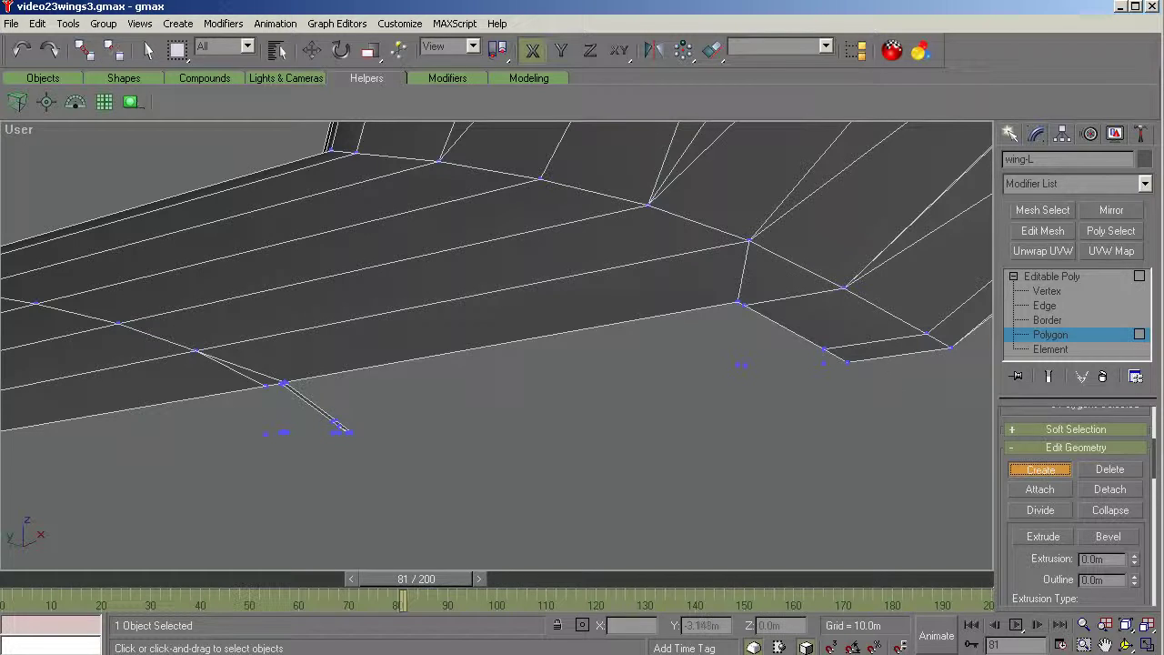
{"action": "left_click", "coordinate": [1086, 645]}
{"action": "left_click_drag", "start_coordinate": [888, 278], "coordinate": [705, 443]}
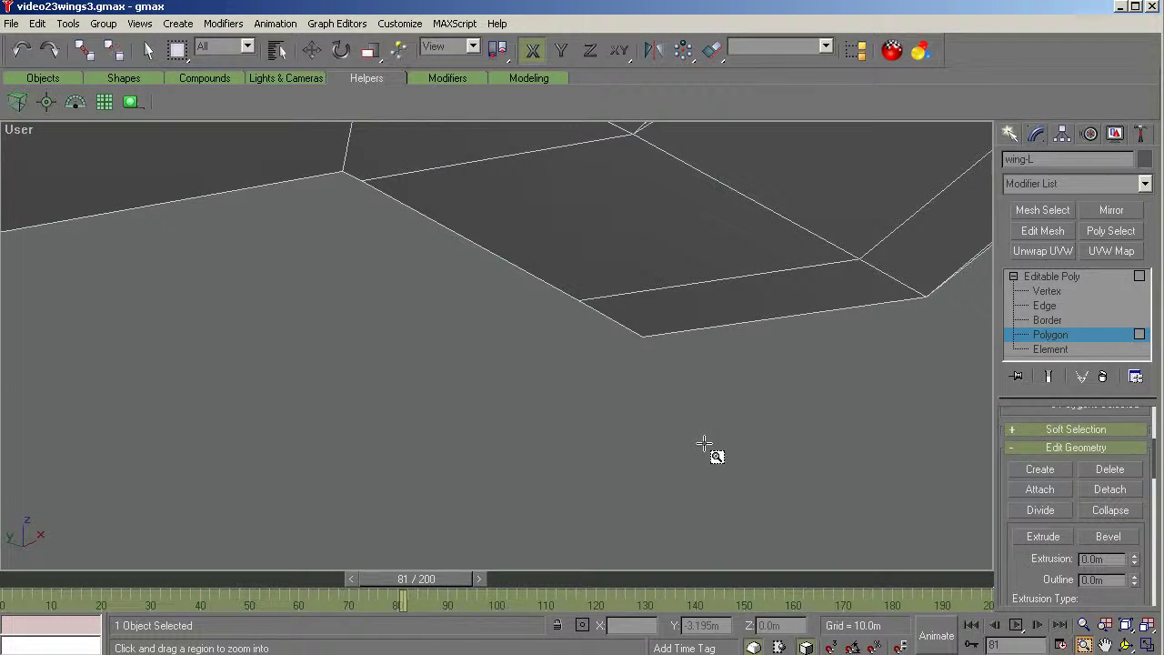
{"action": "right_click", "coordinate": [708, 416]}
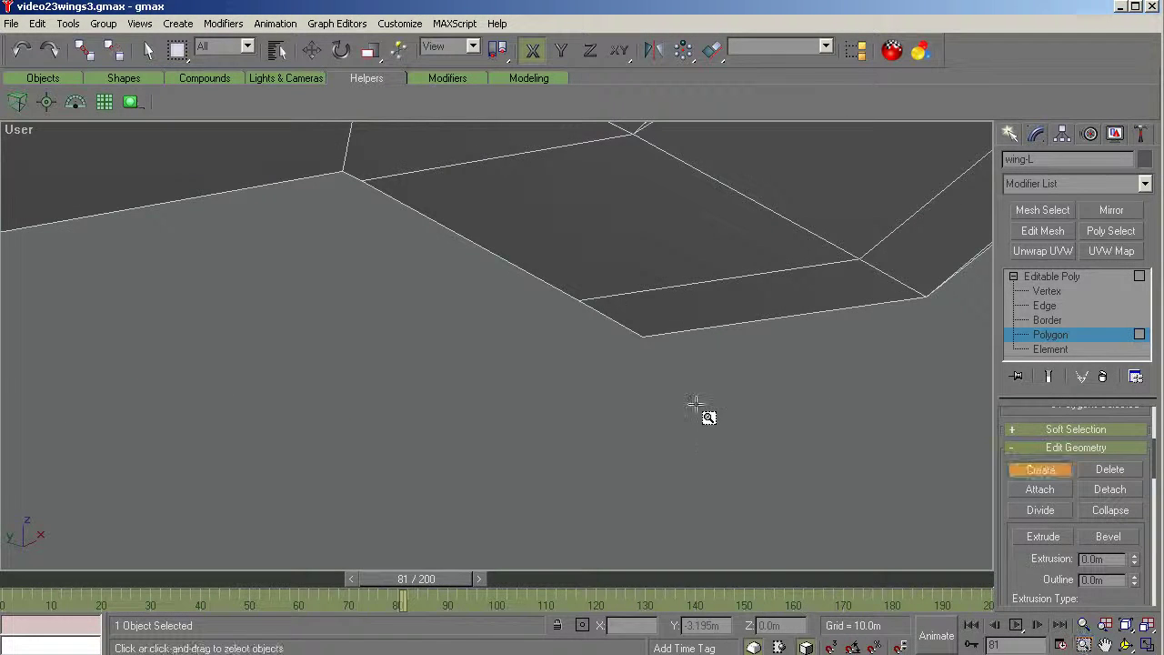
{"action": "left_click", "coordinate": [641, 336]}
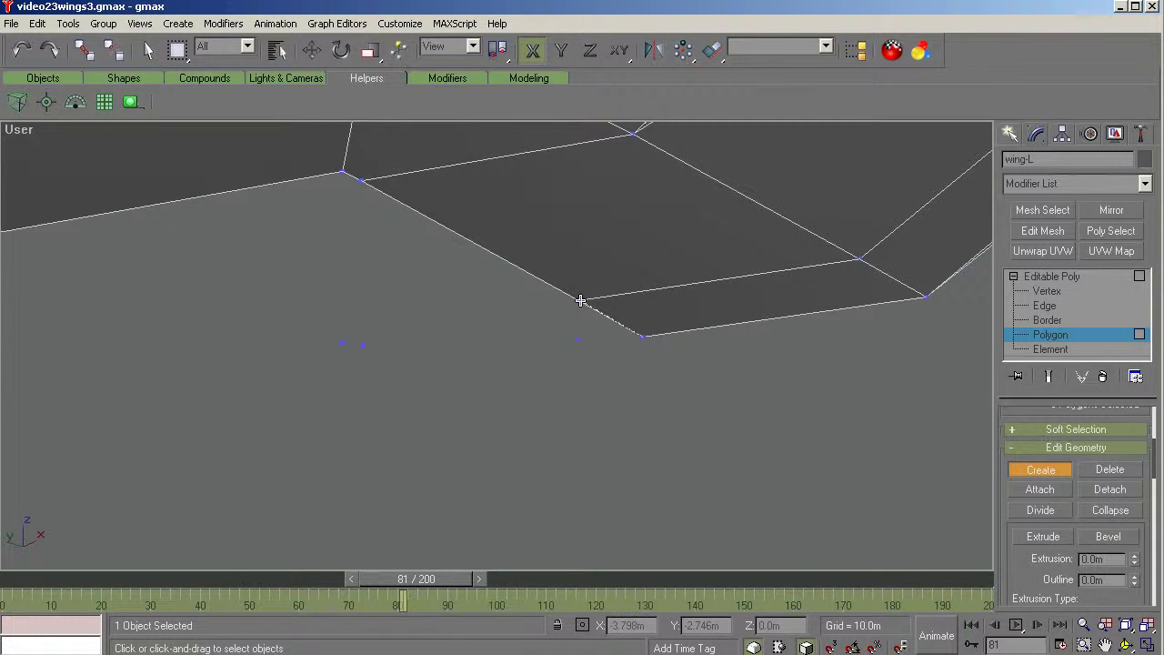
{"action": "left_click", "coordinate": [641, 336]}
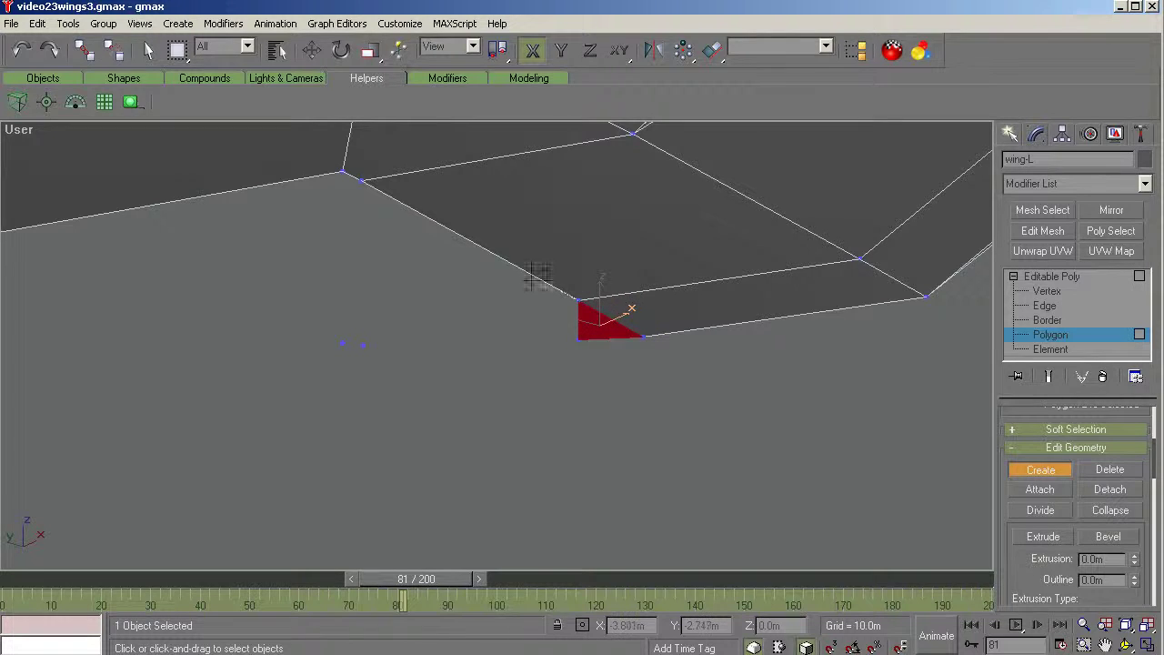
Step: Create the larger polygon that closes the remaining gap in the wing's end face at the flap cutout's inboard end
{"action": "left_click", "coordinate": [342, 173]}
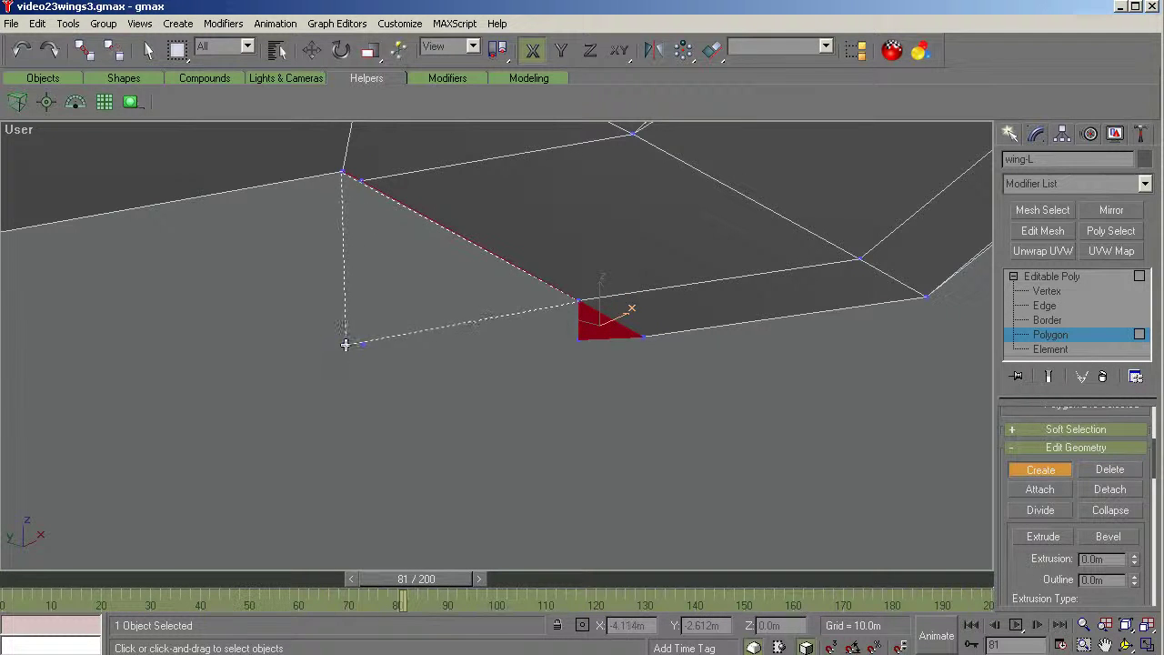
{"action": "left_click", "coordinate": [344, 342]}
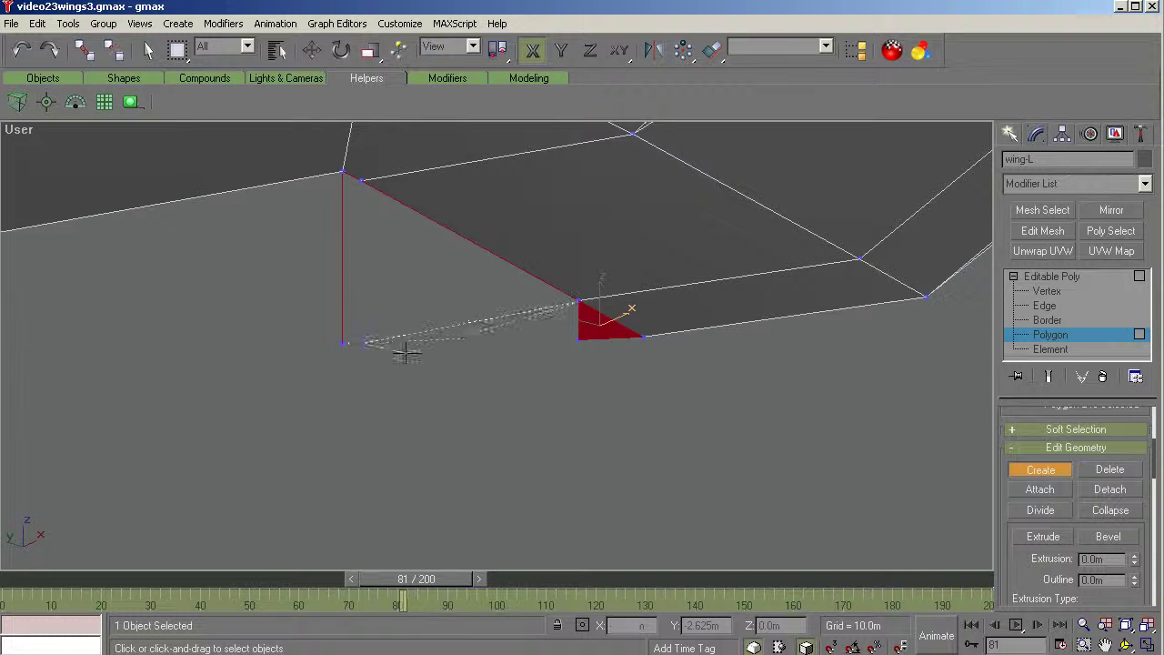
{"action": "left_click", "coordinate": [576, 338]}
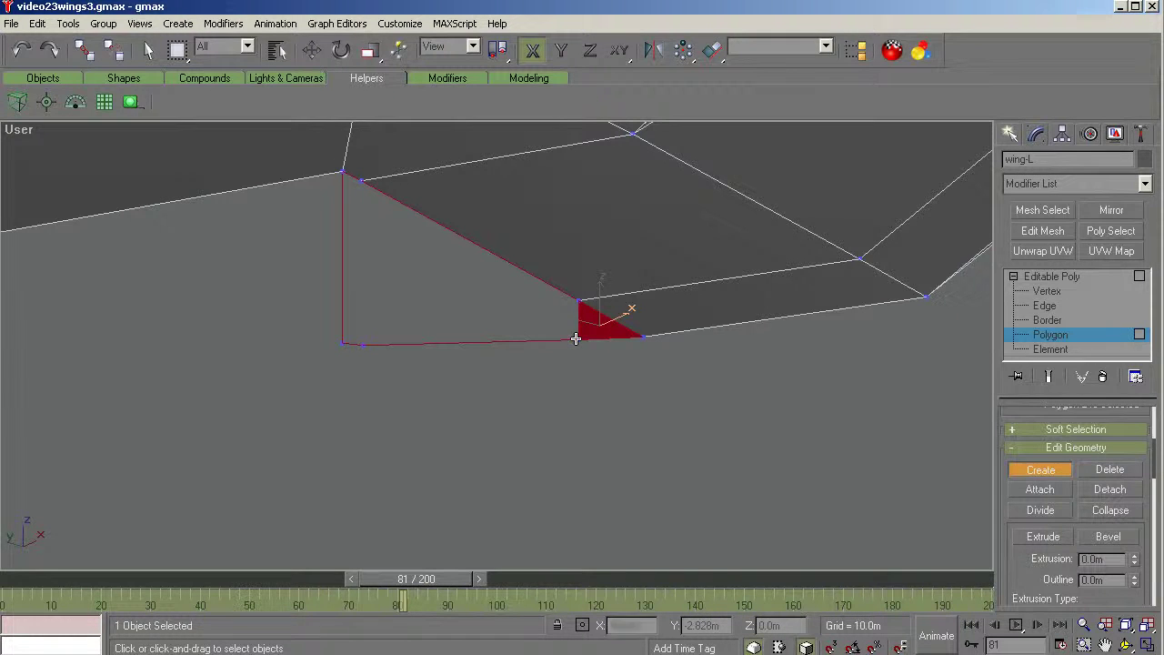
{"action": "left_click", "coordinate": [577, 298]}
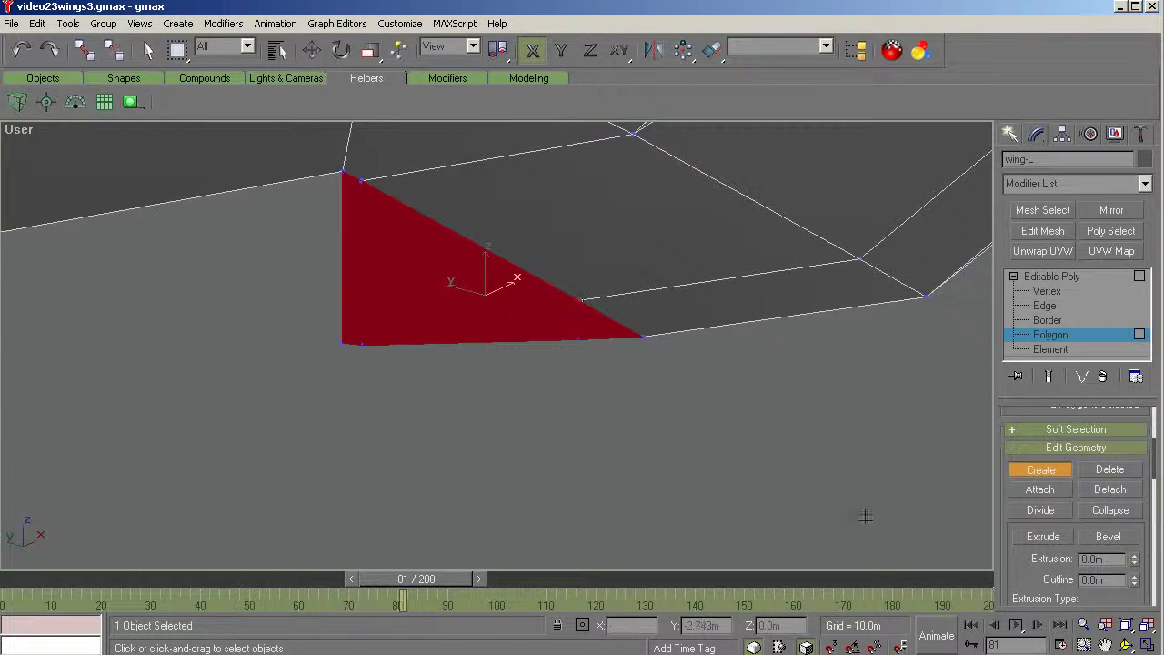
Step: On wing-L, create a polygon from the existing vertices that closes the open end face at the flap cutout's outboard end
{"action": "left_click", "coordinate": [1126, 644]}
{"action": "left_click_drag", "start_coordinate": [574, 385], "coordinate": [464, 400]}
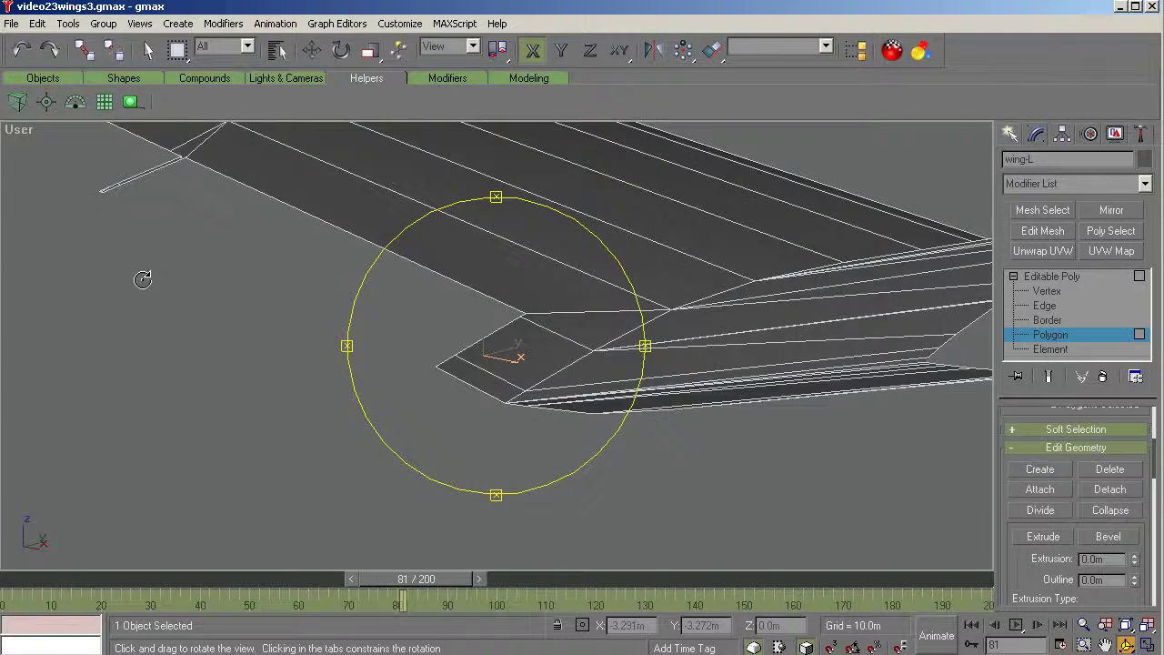
{"action": "scroll", "coordinate": [76, 189], "scroll_direction": "up", "scroll_amount": 4}
{"action": "left_click_drag", "start_coordinate": [345, 459], "coordinate": [366, 299]}
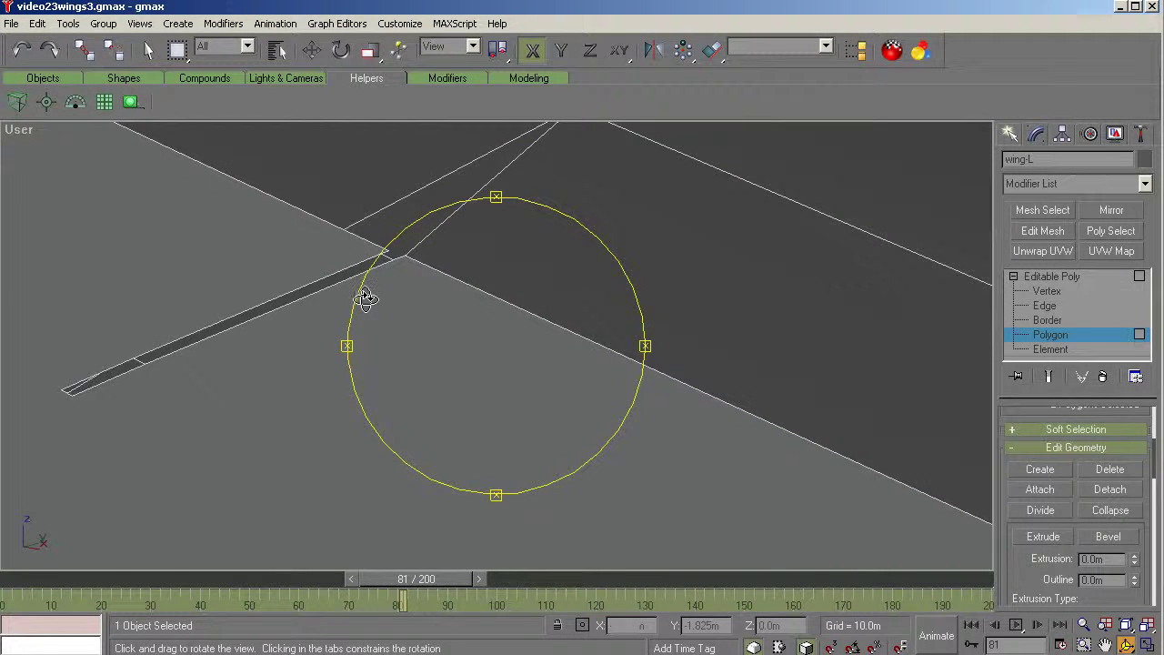
{"action": "left_click", "coordinate": [1040, 470]}
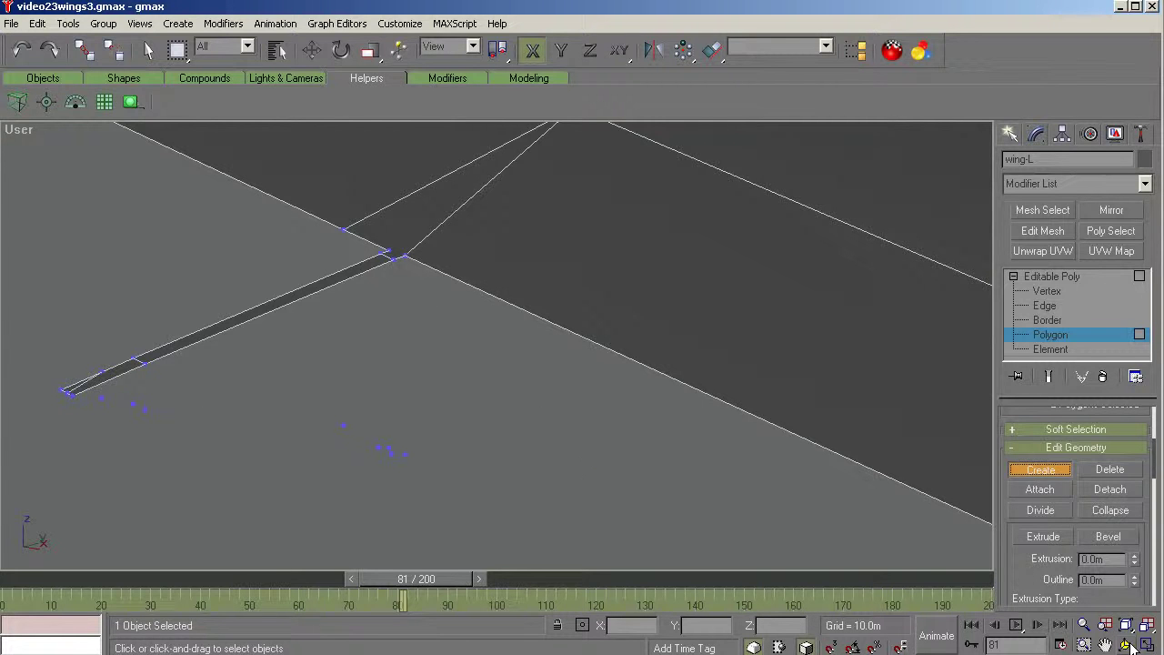
{"action": "left_click", "coordinate": [1126, 644]}
{"action": "left_click_drag", "start_coordinate": [533, 392], "coordinate": [227, 370]}
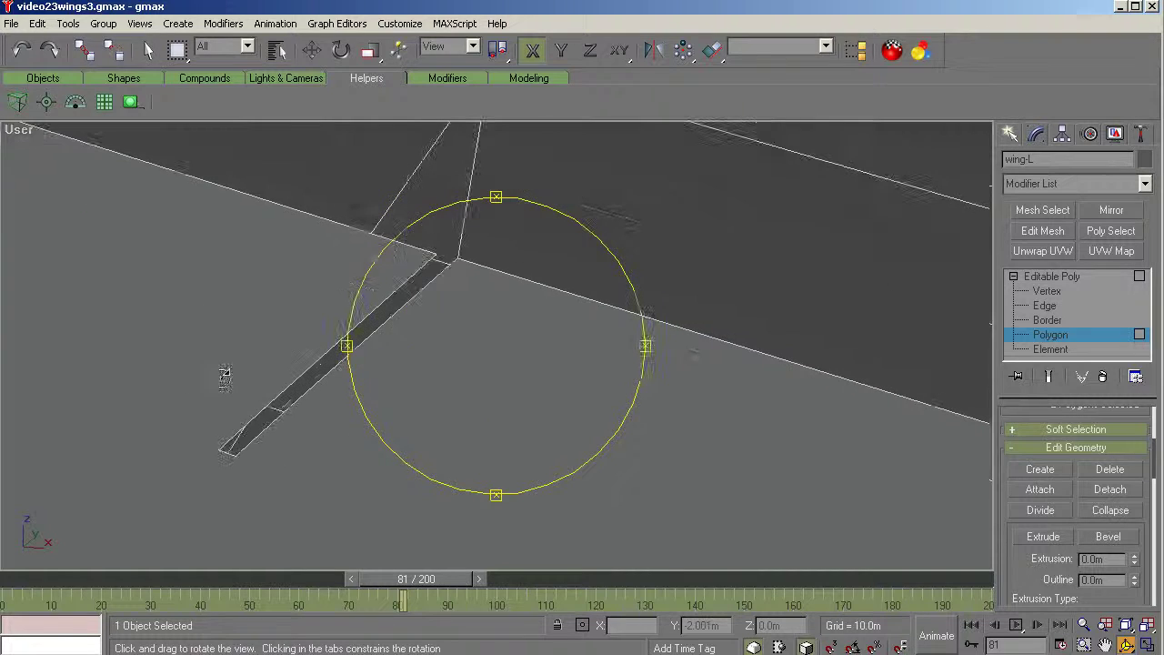
{"action": "right_click", "coordinate": [420, 391]}
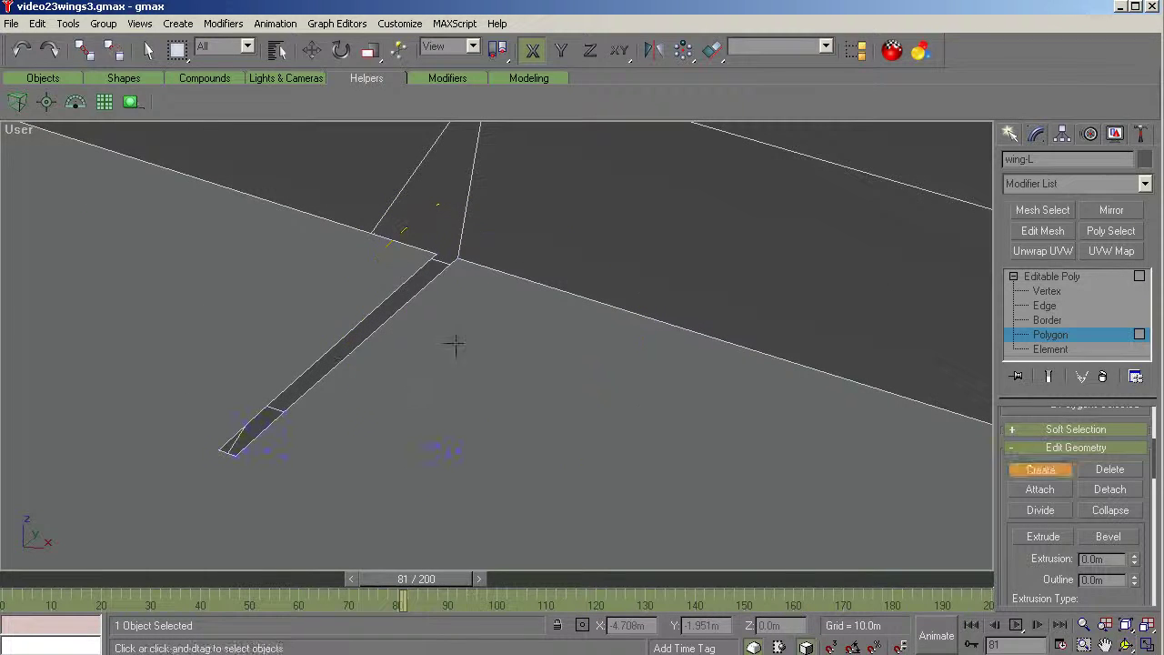
{"action": "left_click", "coordinate": [450, 263]}
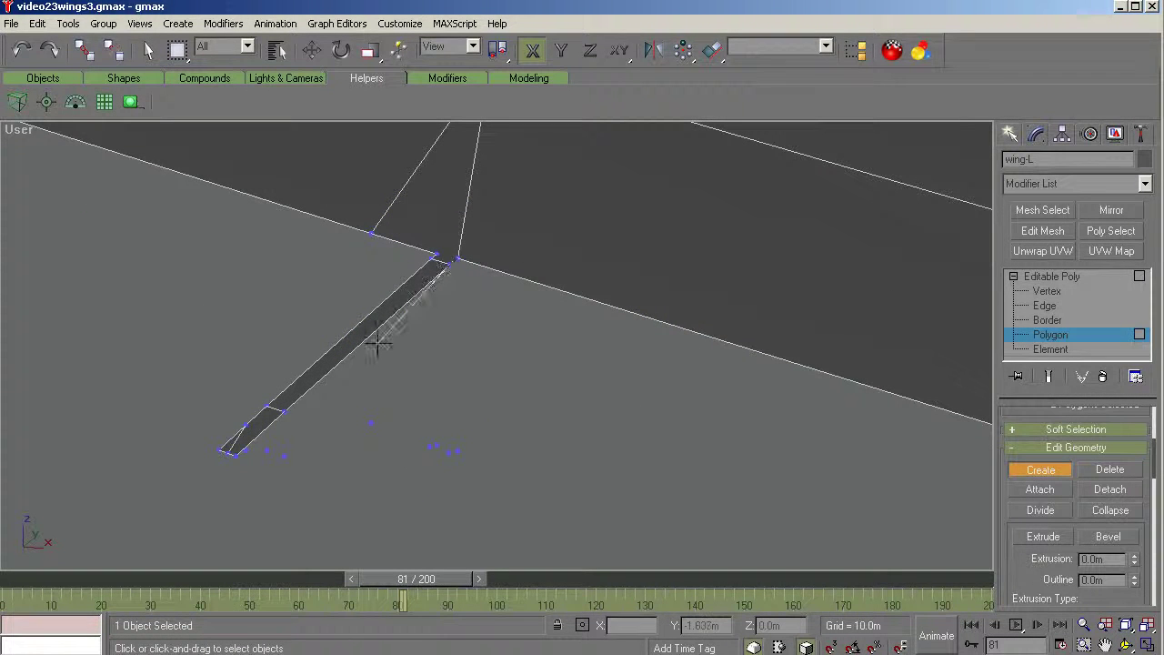
{"action": "left_click", "coordinate": [284, 412]}
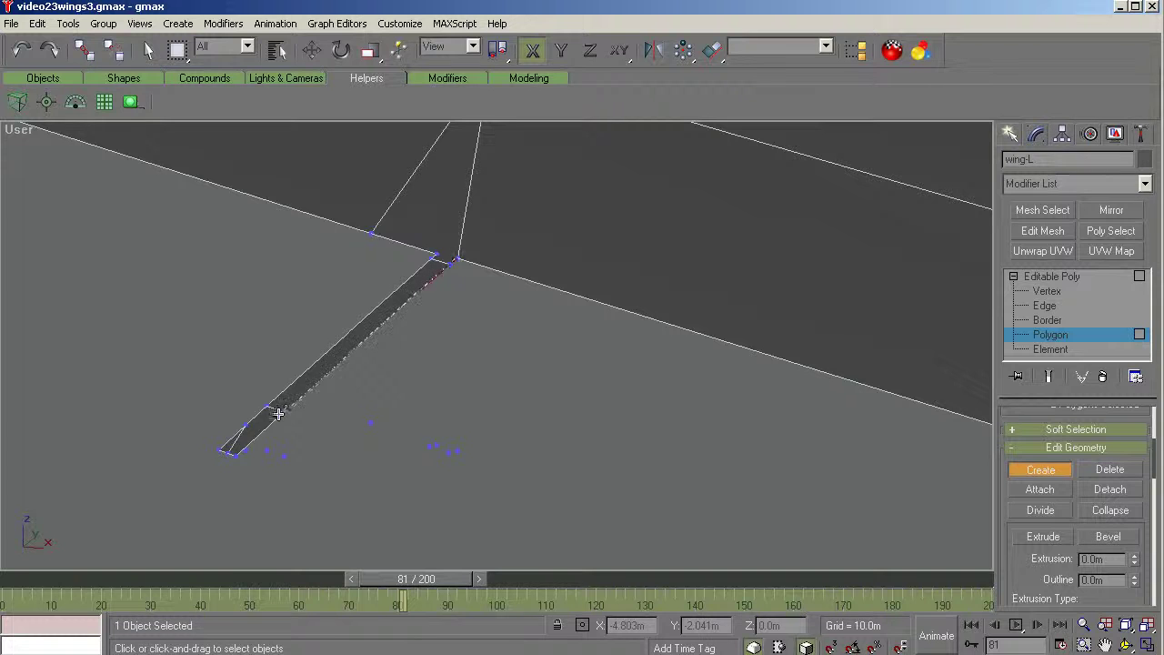
{"action": "left_click", "coordinate": [236, 455]}
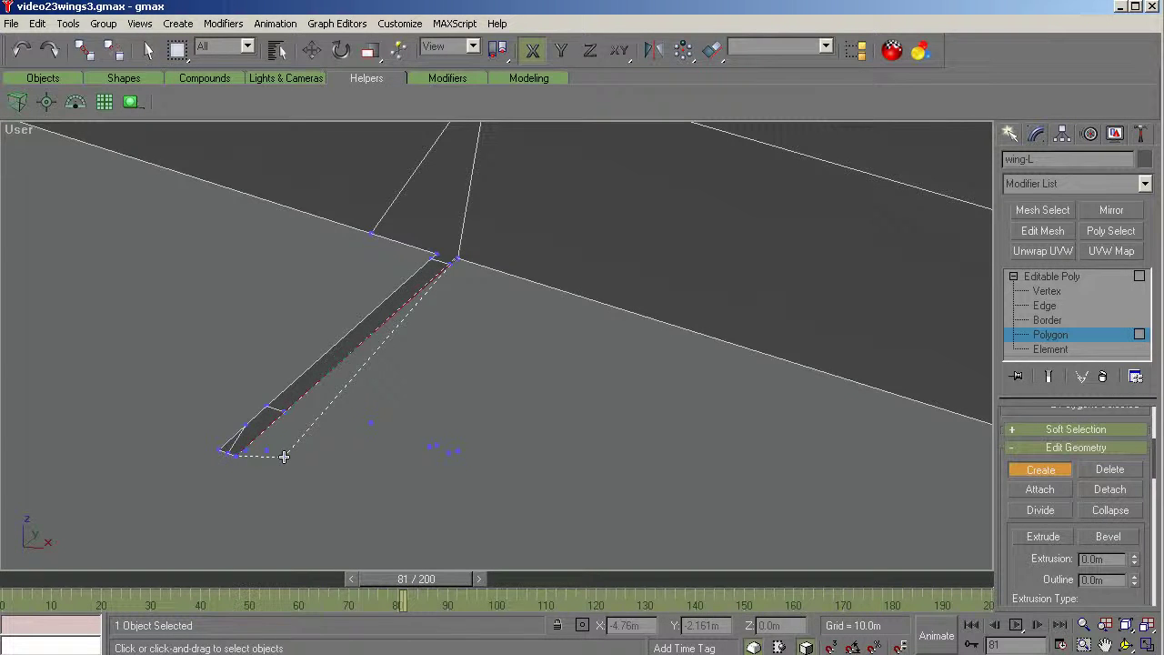
{"action": "scroll", "coordinate": [326, 462], "scroll_direction": "down", "scroll_amount": 2}
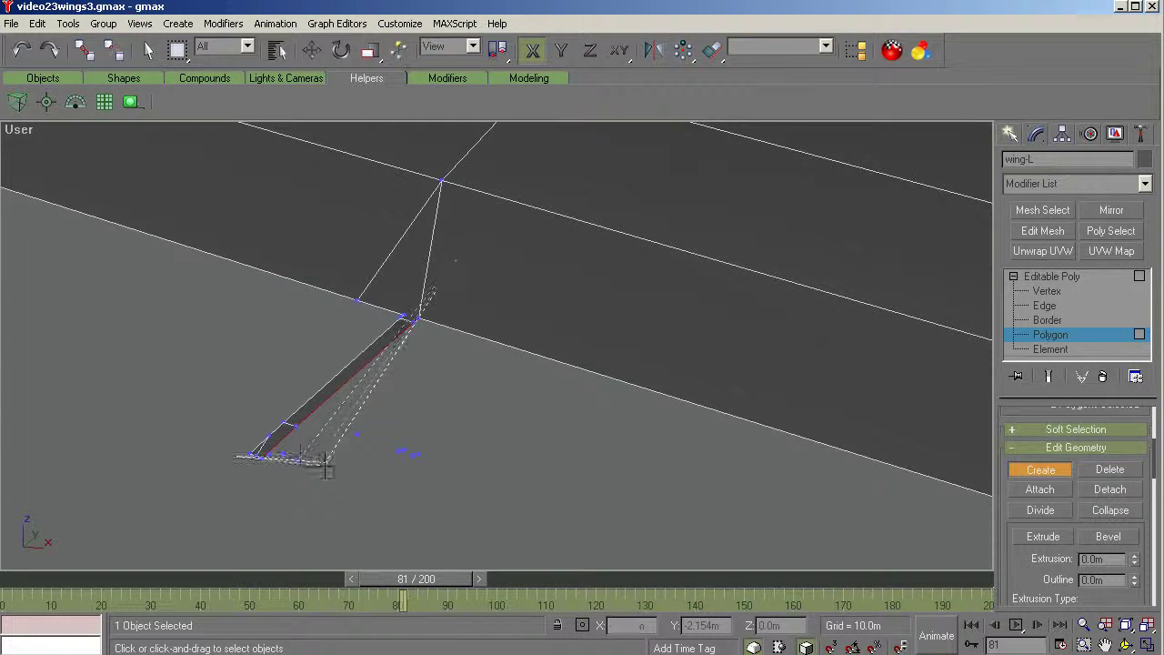
{"action": "left_click", "coordinate": [296, 457]}
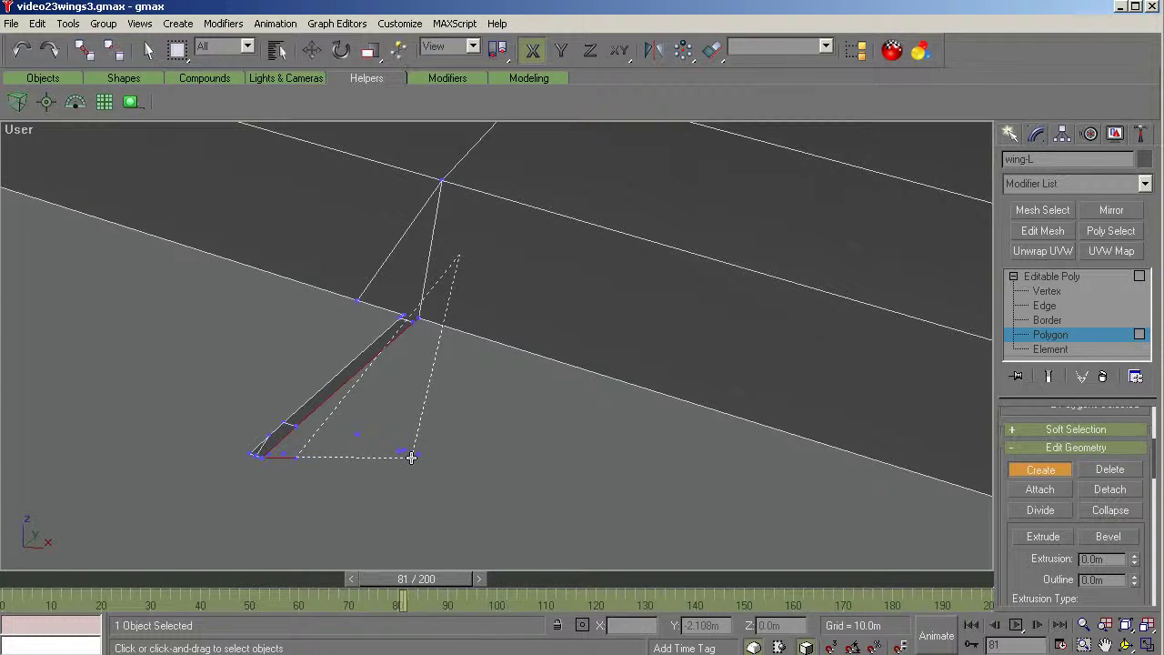
{"action": "left_click", "coordinate": [411, 457]}
{"action": "left_click", "coordinate": [421, 318]}
Step: Select the open border of the flap cutout along the wing's trailing edge and cap it
{"action": "left_click", "coordinate": [1128, 644]}
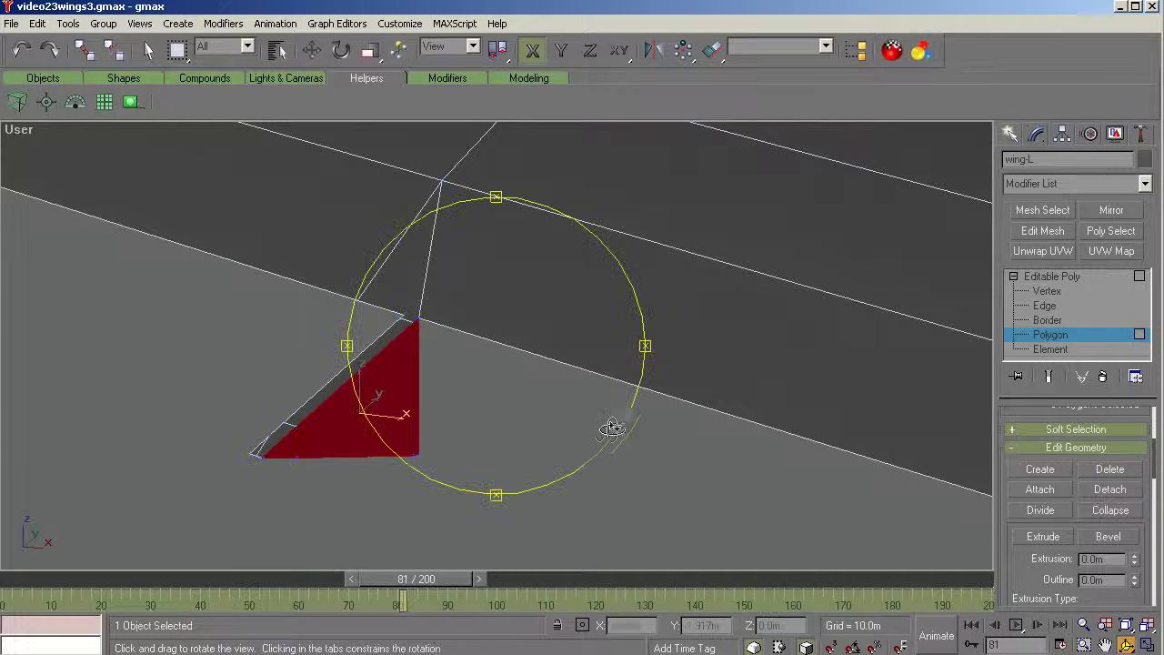
{"action": "left_click_drag", "start_coordinate": [616, 424], "coordinate": [555, 373]}
{"action": "left_click_drag", "start_coordinate": [564, 371], "coordinate": [624, 351]}
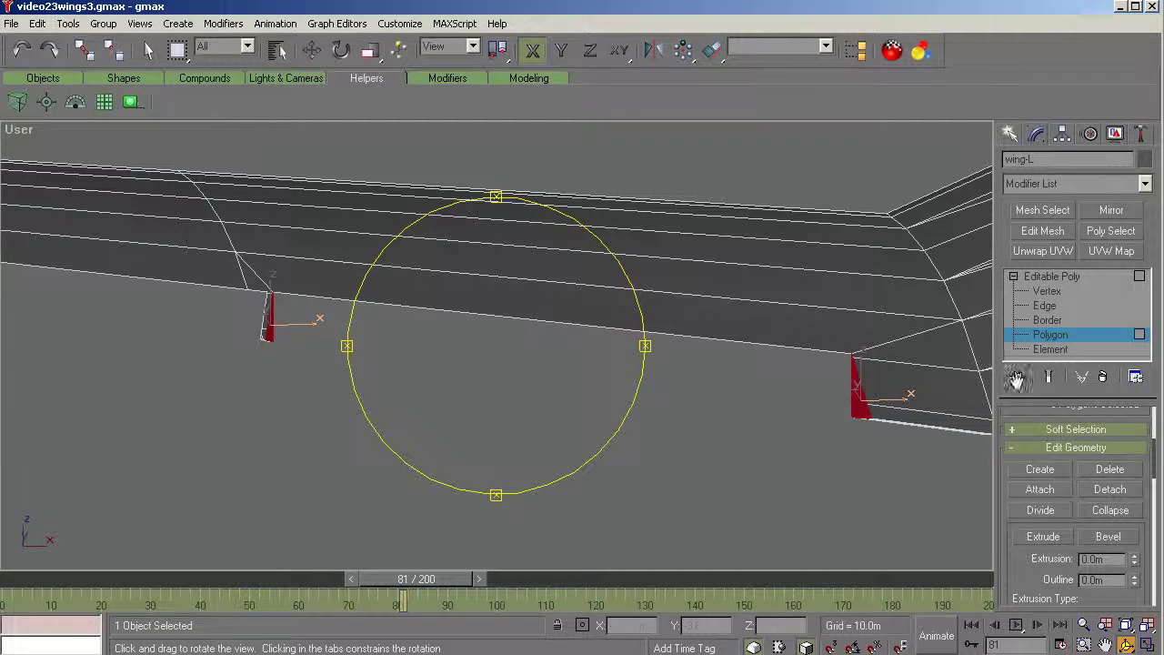
{"action": "left_click", "coordinate": [1047, 319]}
{"action": "key", "text": "w"}
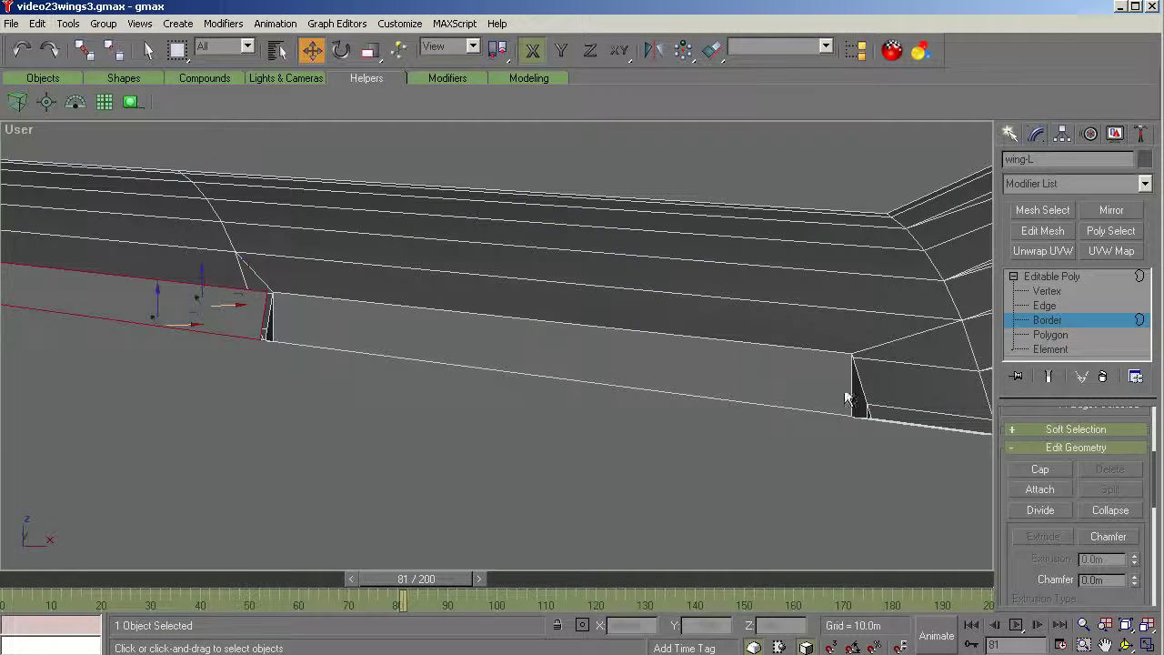
{"action": "left_click", "coordinate": [780, 409]}
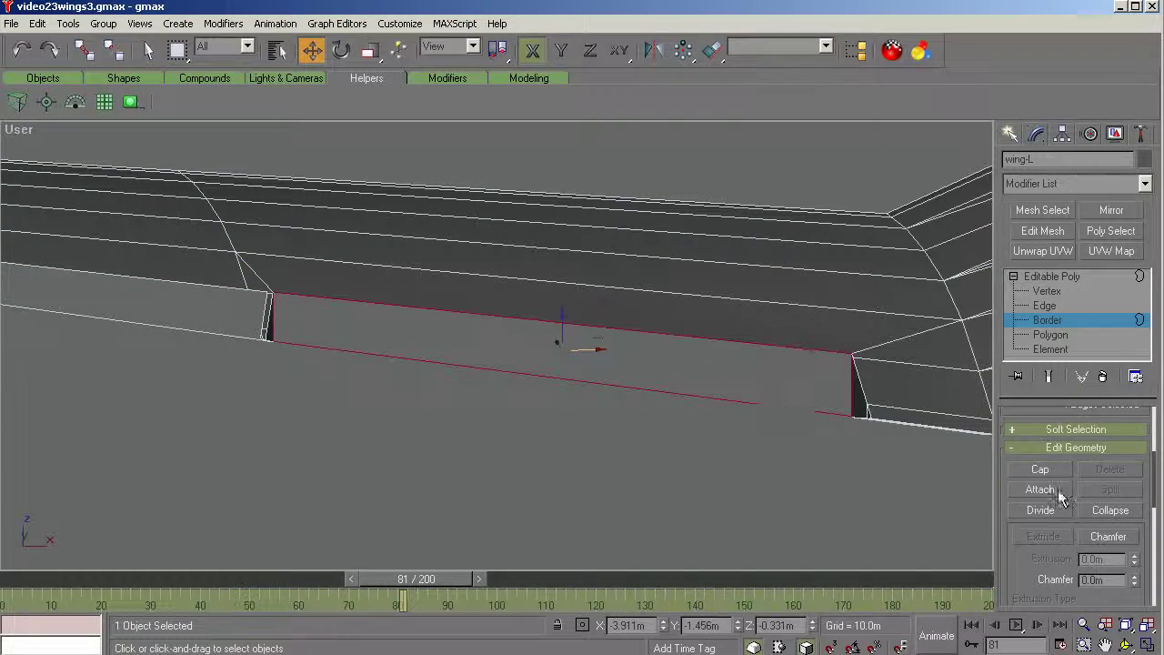
{"action": "left_click", "coordinate": [1040, 470]}
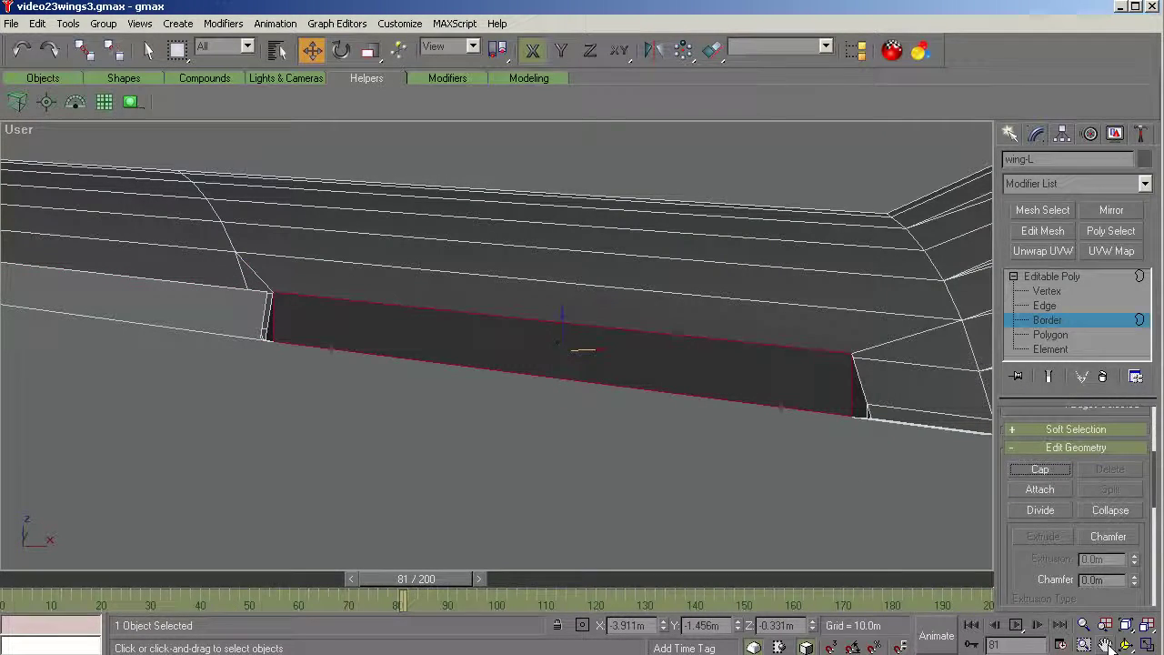
Step: Select the new cap polygon in the flap cutout and extrude it a short distance inward into the wing
{"action": "left_click", "coordinate": [1126, 644]}
{"action": "left_click_drag", "start_coordinate": [592, 356], "coordinate": [701, 353]}
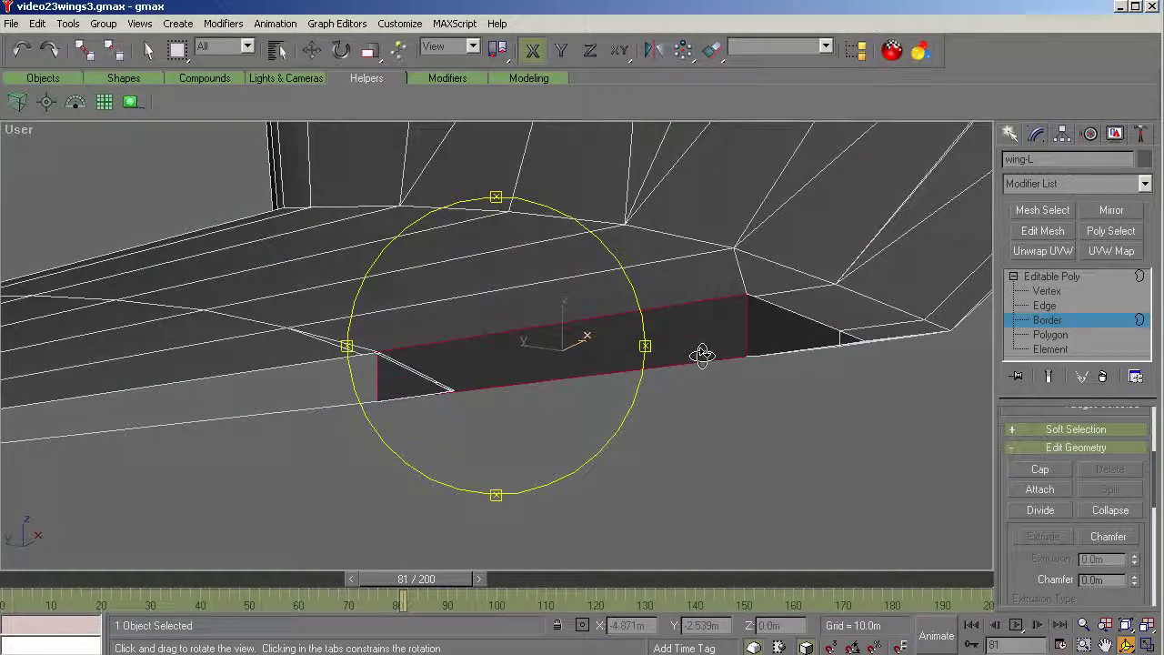
{"action": "left_click_drag", "start_coordinate": [592, 397], "coordinate": [611, 433]}
{"action": "right_click", "coordinate": [612, 433]}
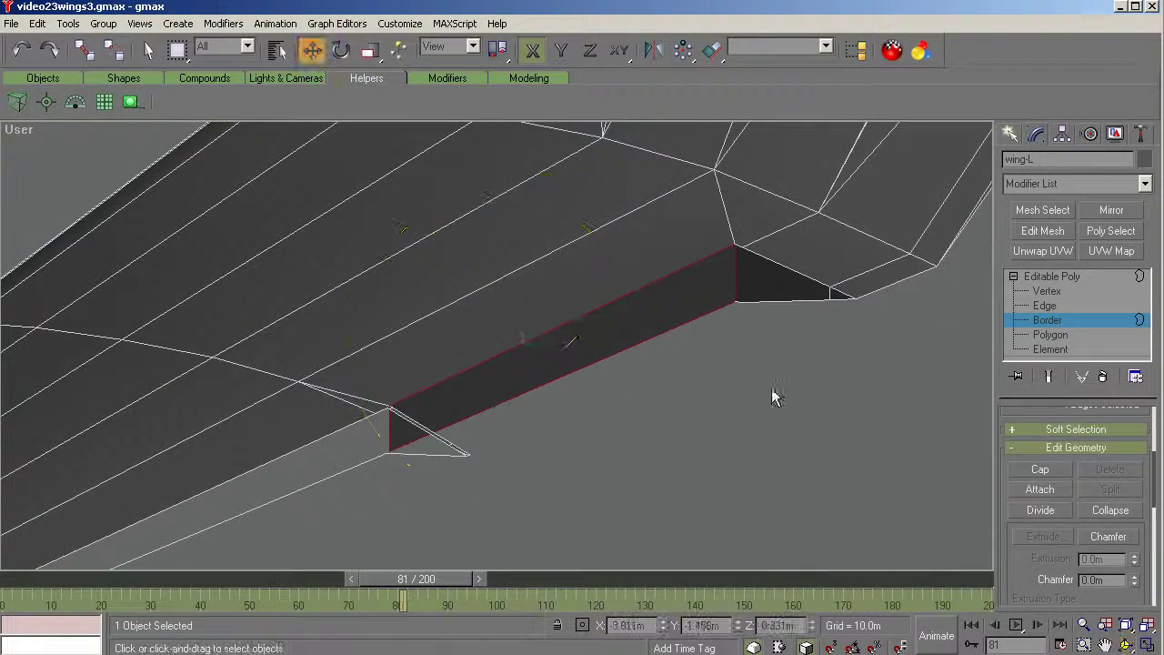
{"action": "left_click", "coordinate": [1050, 334]}
{"action": "left_click", "coordinate": [789, 400]}
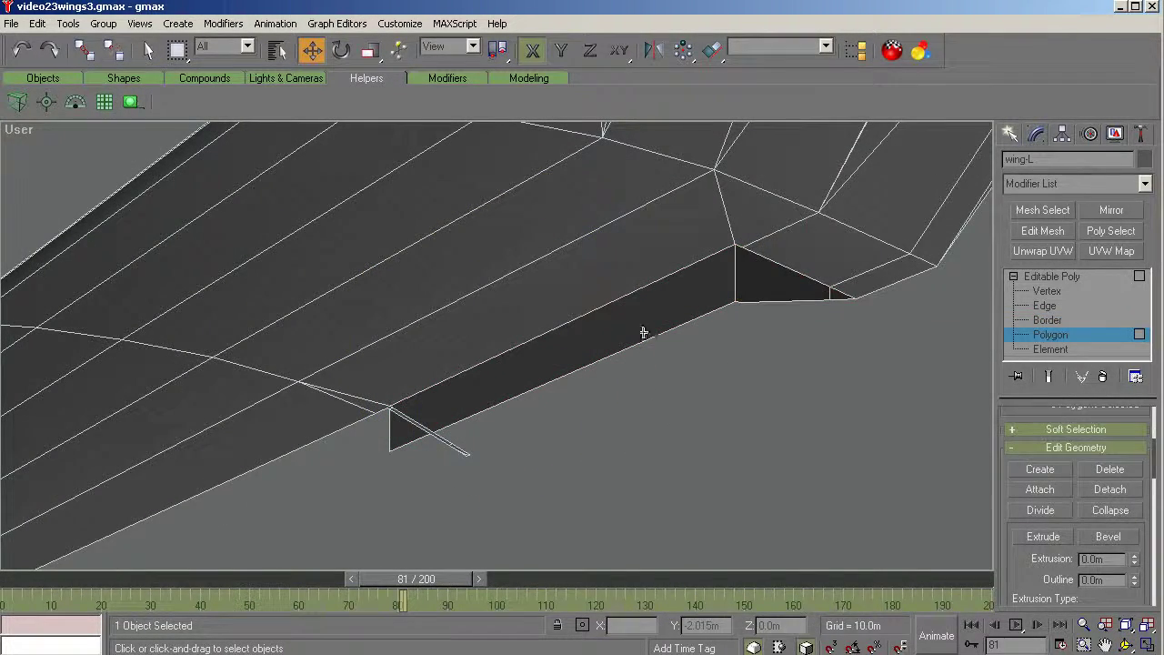
{"action": "left_click", "coordinate": [643, 332]}
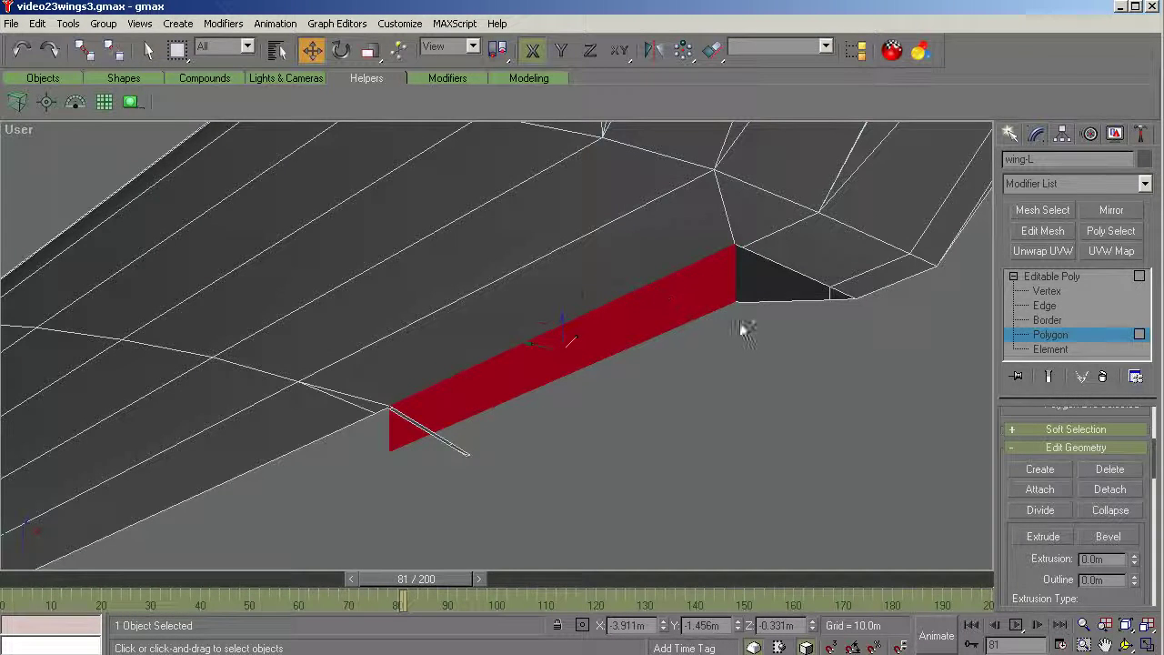
{"action": "left_click", "coordinate": [1043, 537]}
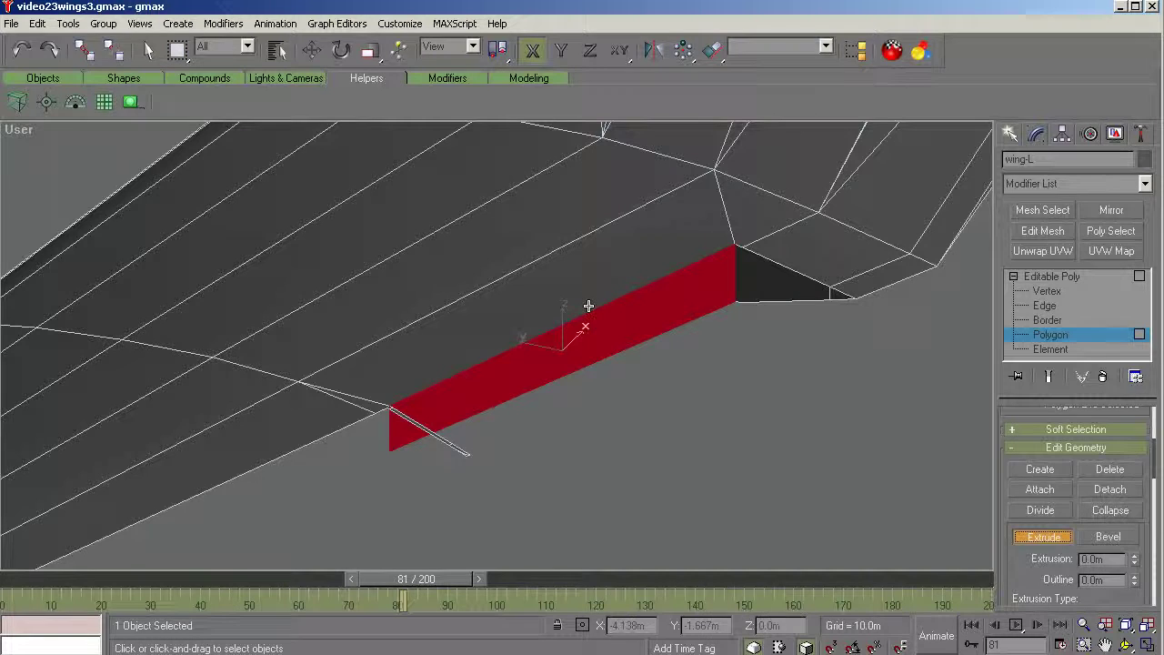
{"action": "mouse_move", "coordinate": [598, 329]}
{"action": "left_mouse_down"}
{"action": "mouse_move", "coordinate": [593, 360]}
{"action": "mouse_move", "coordinate": [587, 340]}
{"action": "left_mouse_up"}
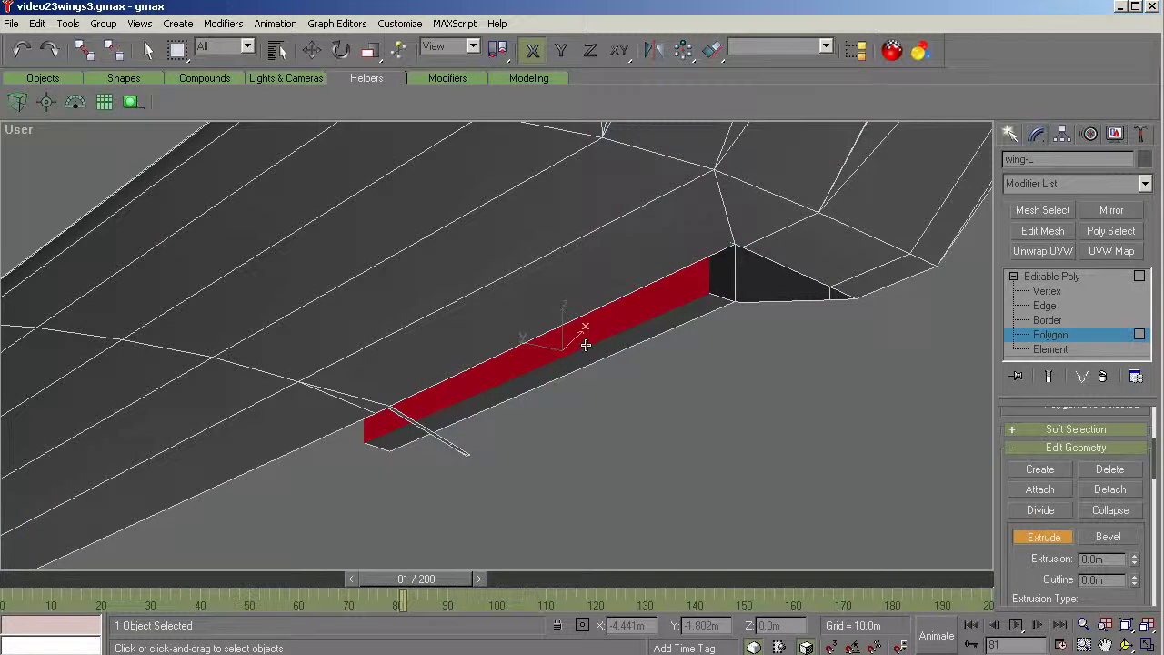
Step: Scale the recessed flap-bay polygon non-uniformly along the screen Y axis to make it slightly shorter in height
{"action": "left_click", "coordinate": [368, 53]}
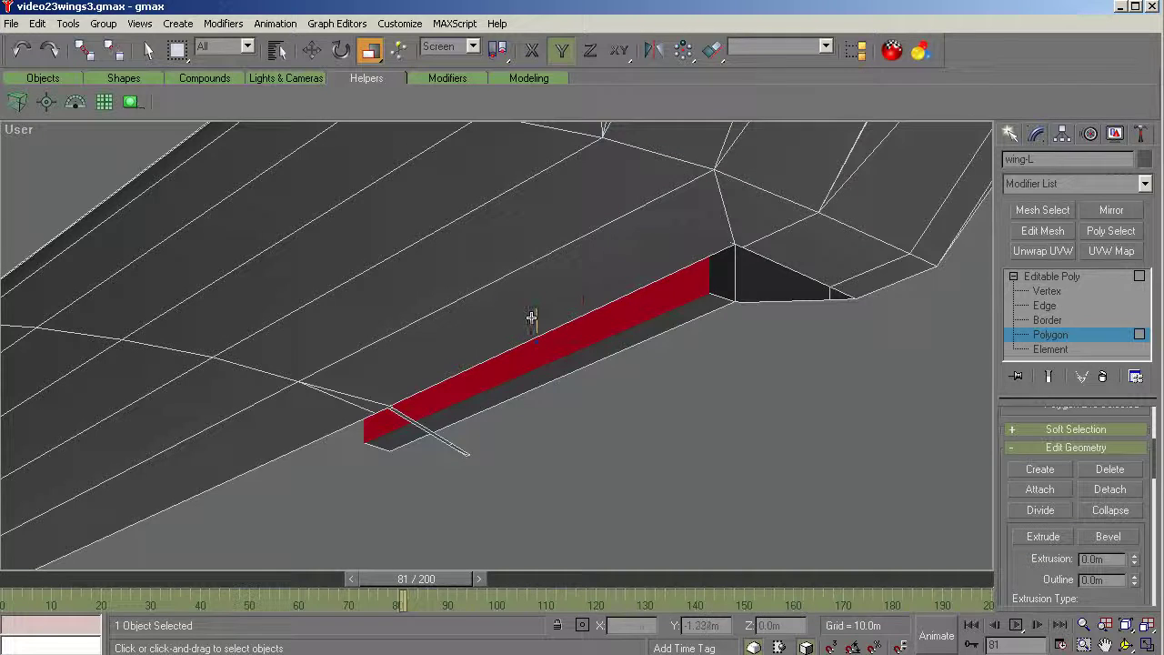
{"action": "left_click_drag", "start_coordinate": [534, 318], "coordinate": [530, 317]}
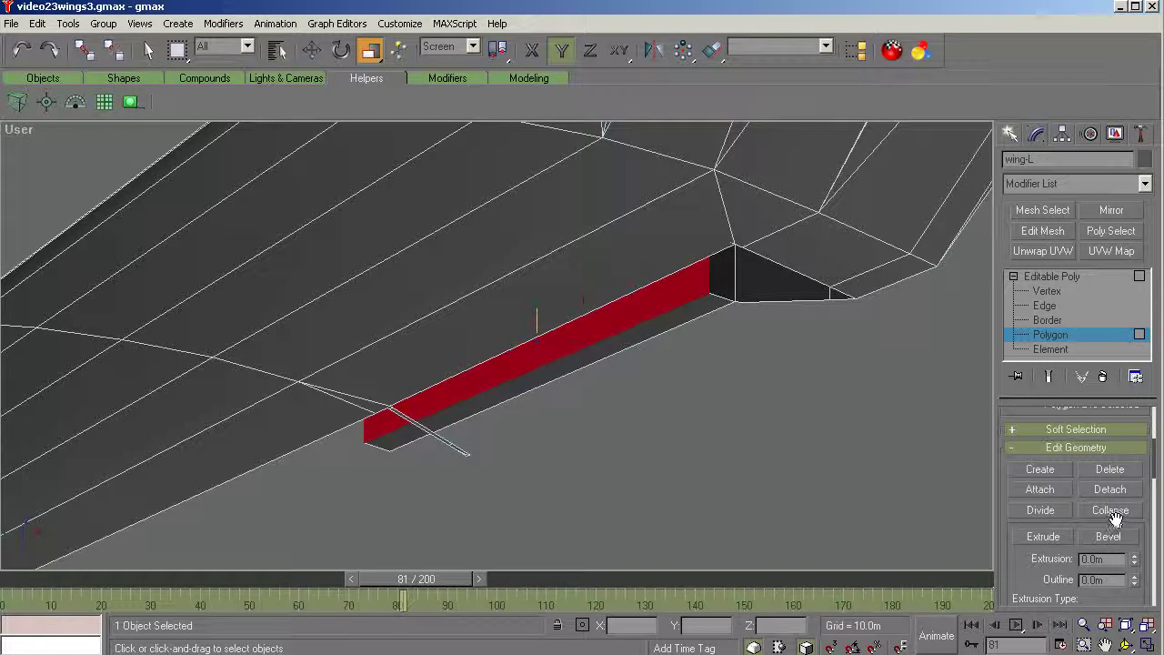
{"action": "key", "text": "f"}
{"action": "key", "text": "z"}
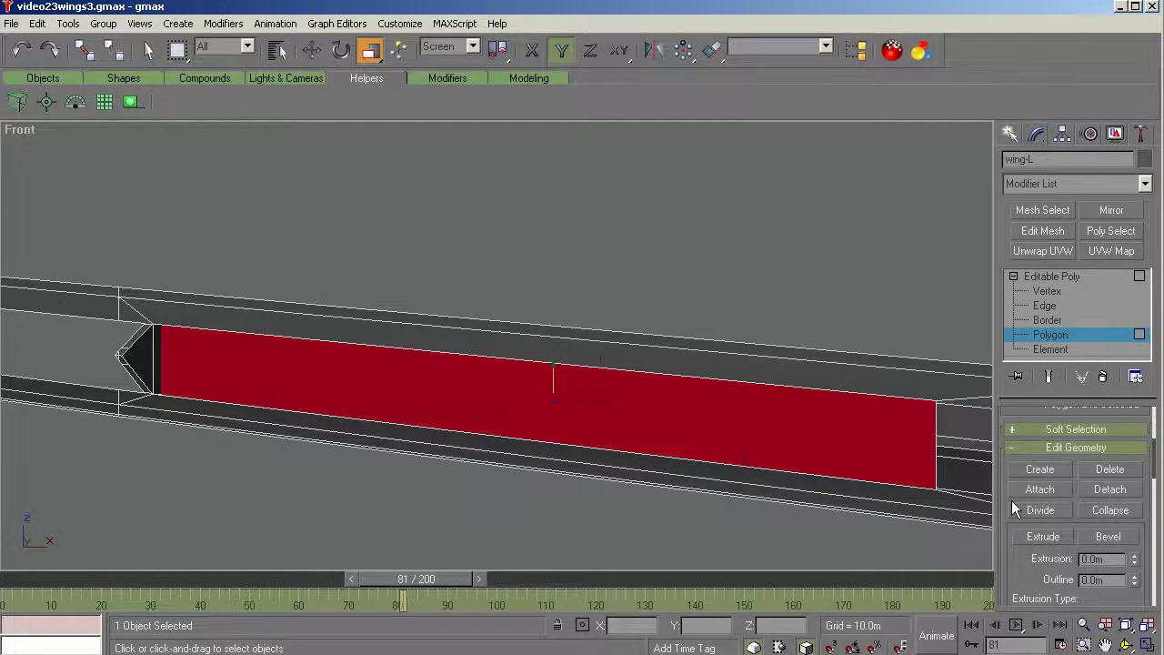
{"action": "left_click", "coordinate": [1126, 644]}
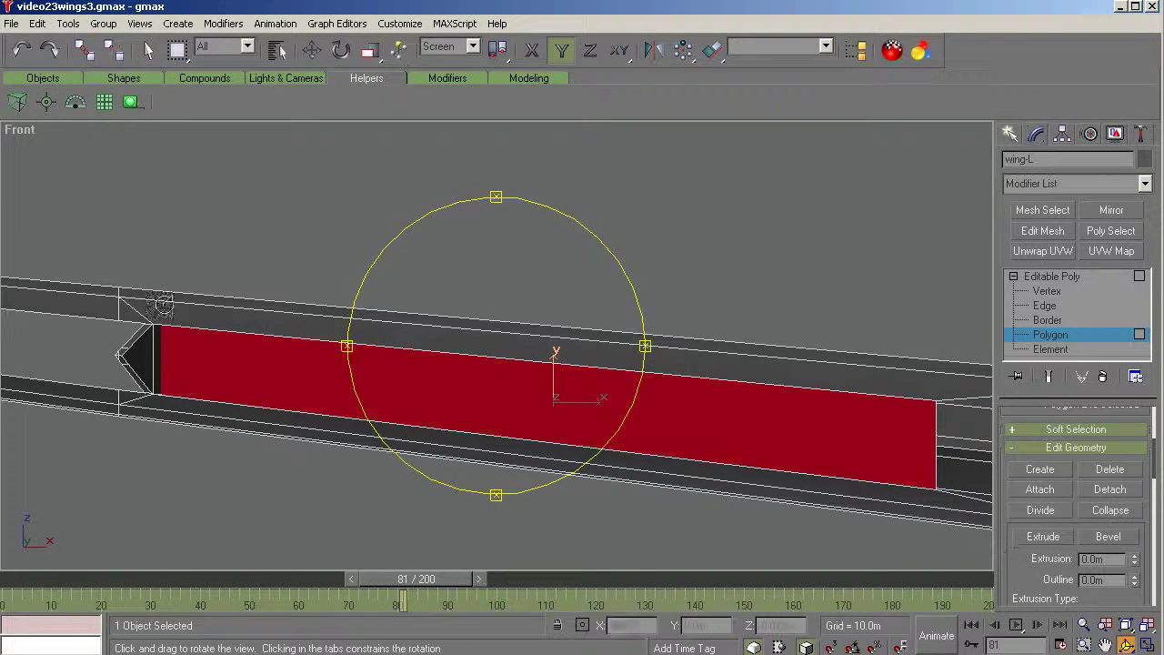
{"action": "left_click_drag", "start_coordinate": [162, 302], "coordinate": [165, 322]}
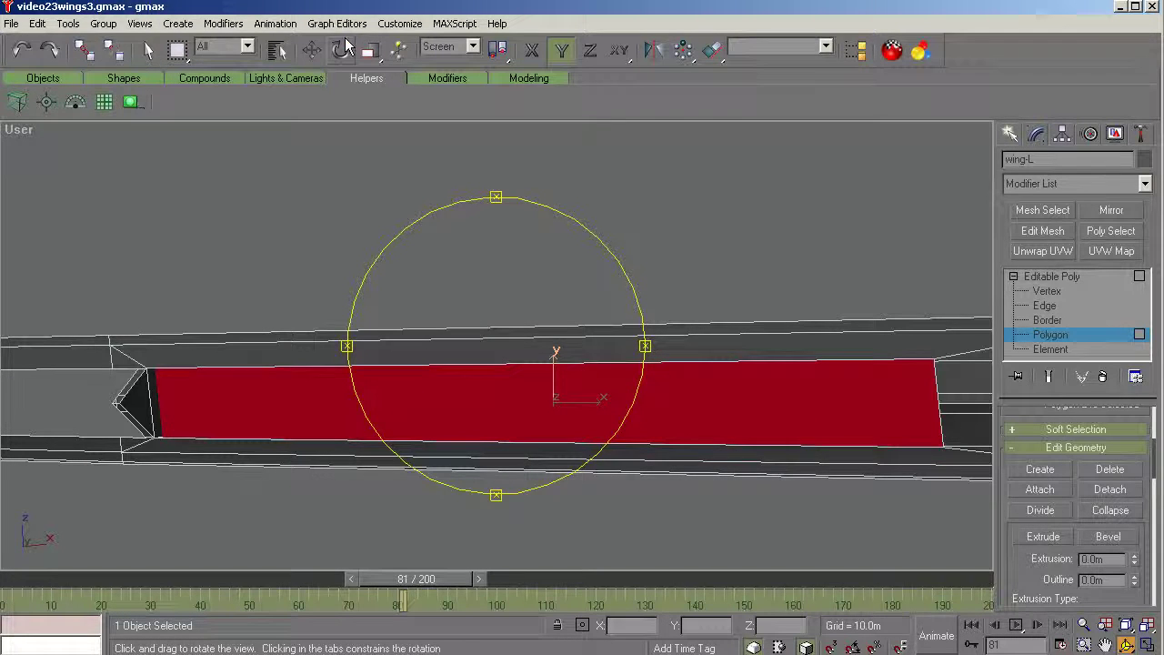
{"action": "left_click", "coordinate": [368, 54]}
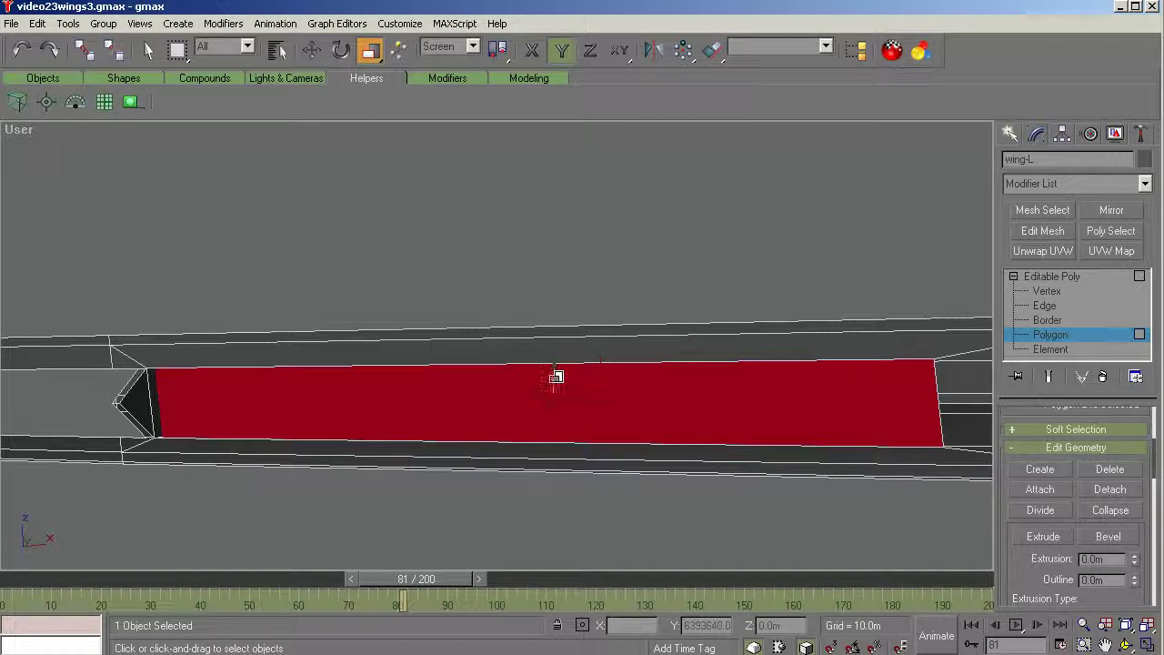
{"action": "left_click_drag", "start_coordinate": [552, 375], "coordinate": [551, 408]}
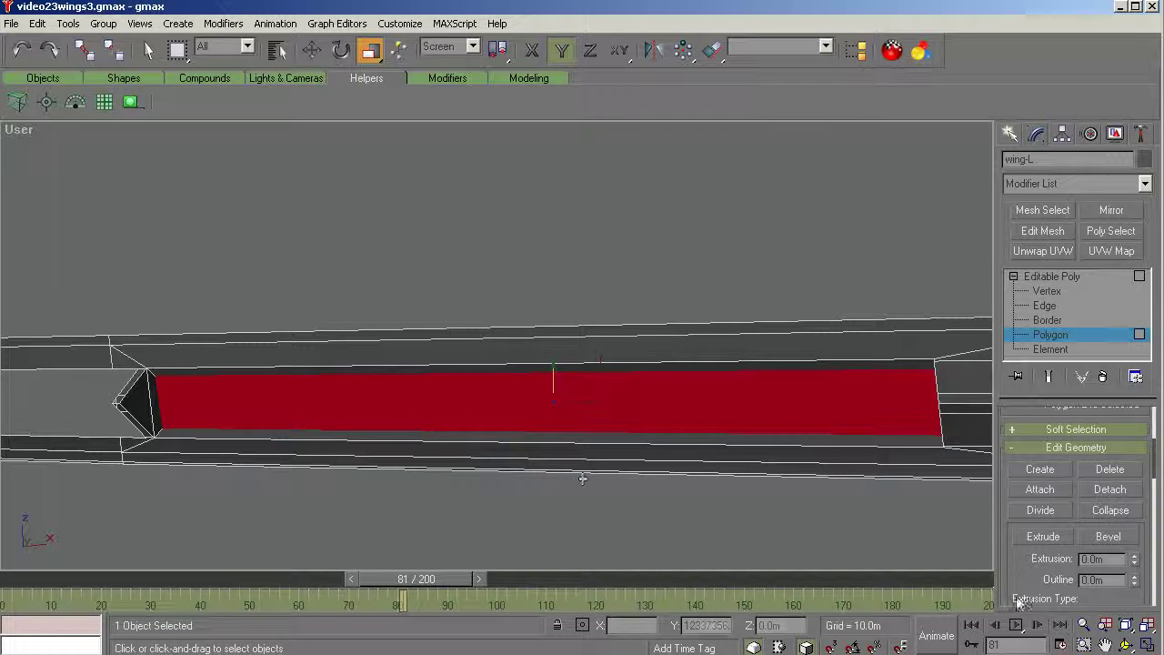
Step: Inspect the scaled flap recess at its outboard end with the polygon selection highlight off and on
{"action": "left_click", "coordinate": [1126, 644]}
{"action": "left_click_drag", "start_coordinate": [577, 406], "coordinate": [482, 407]}
{"action": "scroll", "coordinate": [345, 441], "scroll_direction": "up", "scroll_amount": 5}
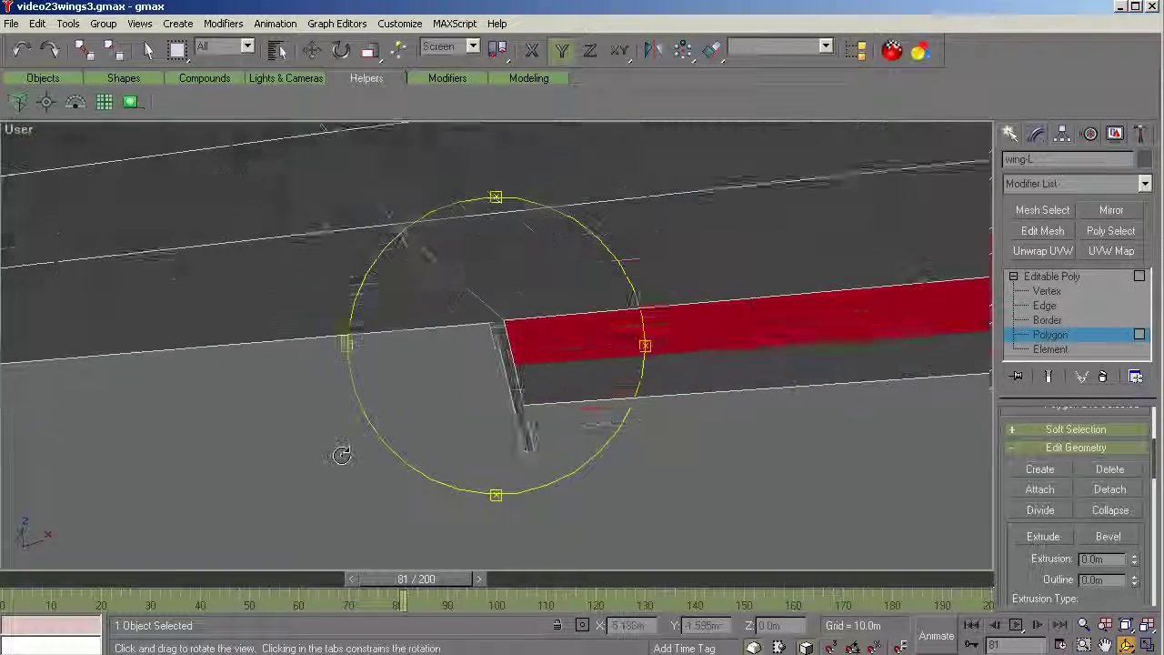
{"action": "left_click", "coordinate": [1069, 277]}
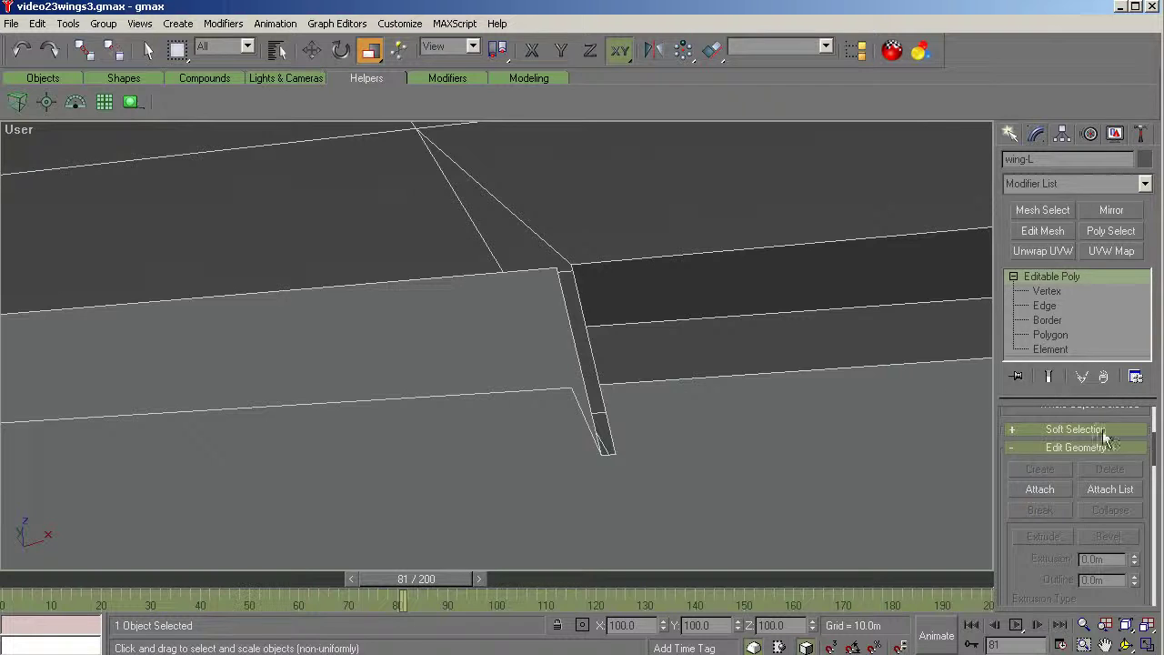
{"action": "left_click", "coordinate": [1055, 335]}
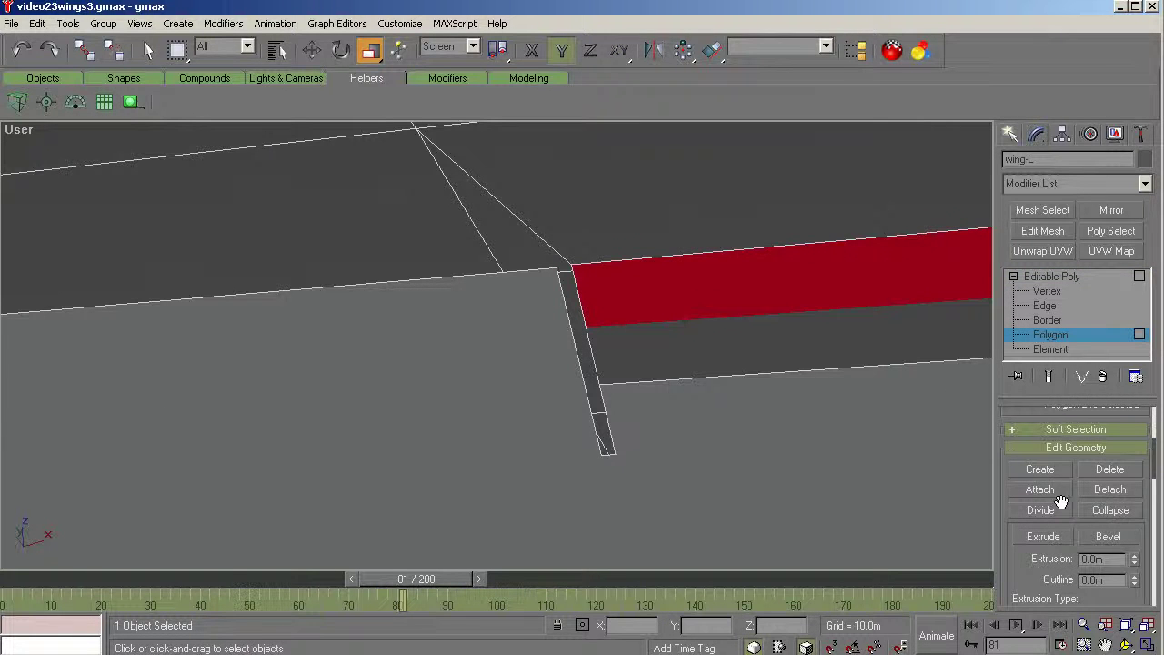
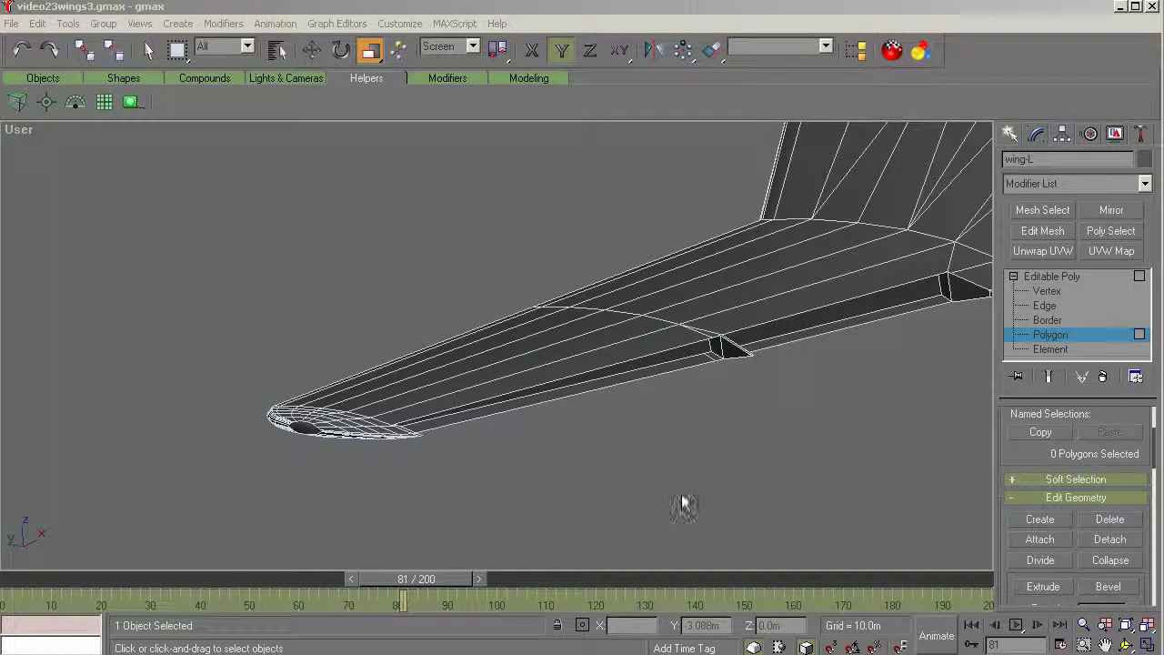
Step: Review the flap and aileron recesses up close and across the whole left wing
{"action": "left_click", "coordinate": [1083, 644]}
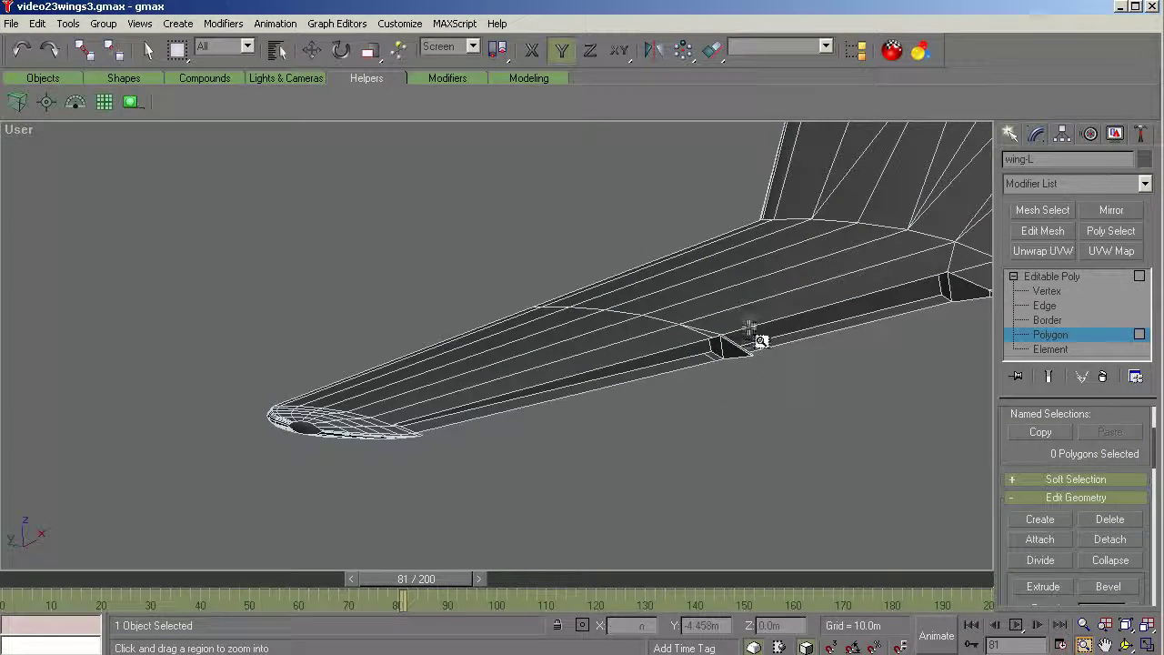
{"action": "left_click_drag", "start_coordinate": [754, 326], "coordinate": [350, 492]}
{"action": "scroll", "coordinate": [260, 473], "scroll_direction": "down", "scroll_amount": 2}
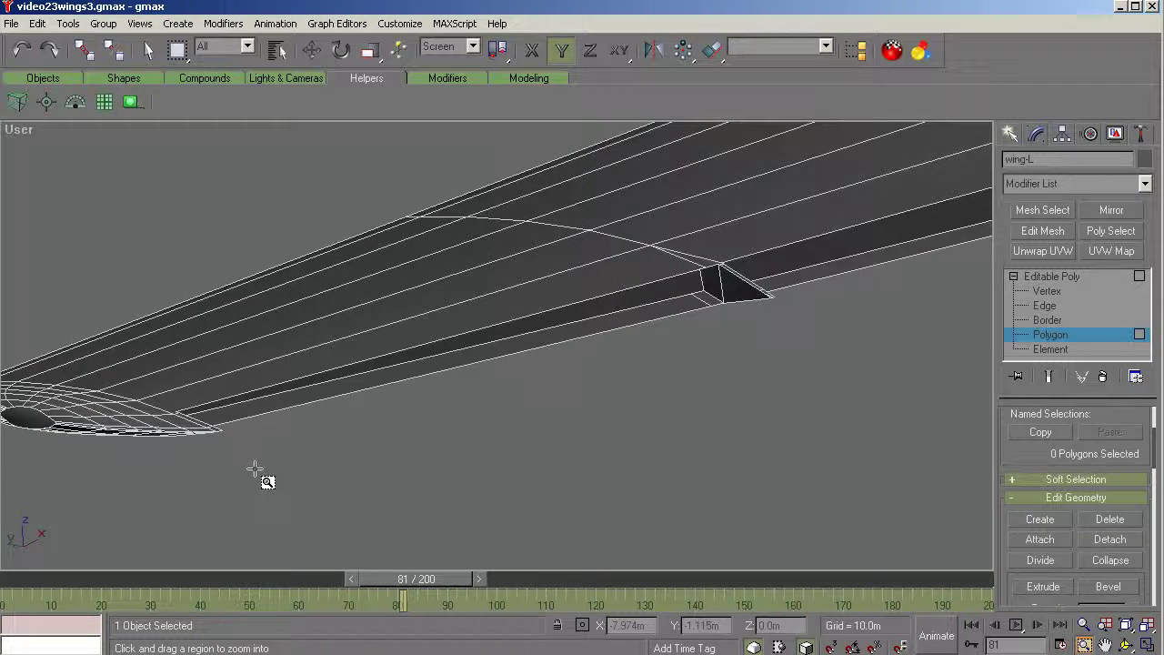
{"action": "scroll", "coordinate": [328, 423], "scroll_direction": "down", "scroll_amount": 1}
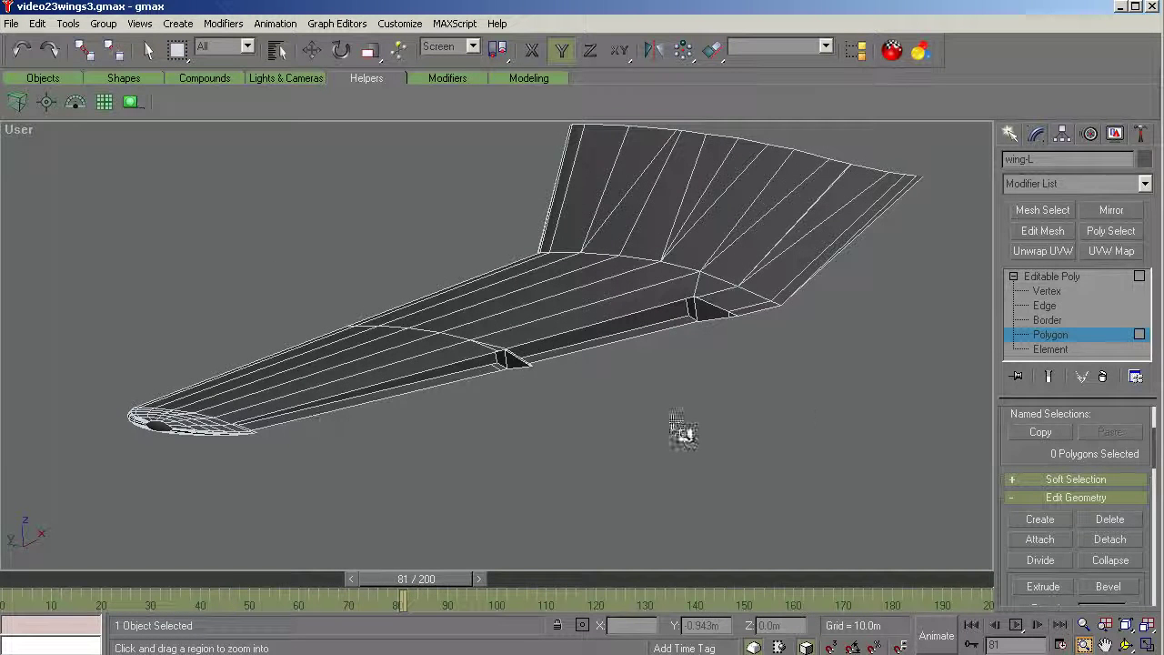
Step: Leave polygon editing on wing-L and unhide the l_aileron_01 and l_flap_01 objects
{"action": "left_click", "coordinate": [1039, 278]}
{"action": "key", "text": "r"}
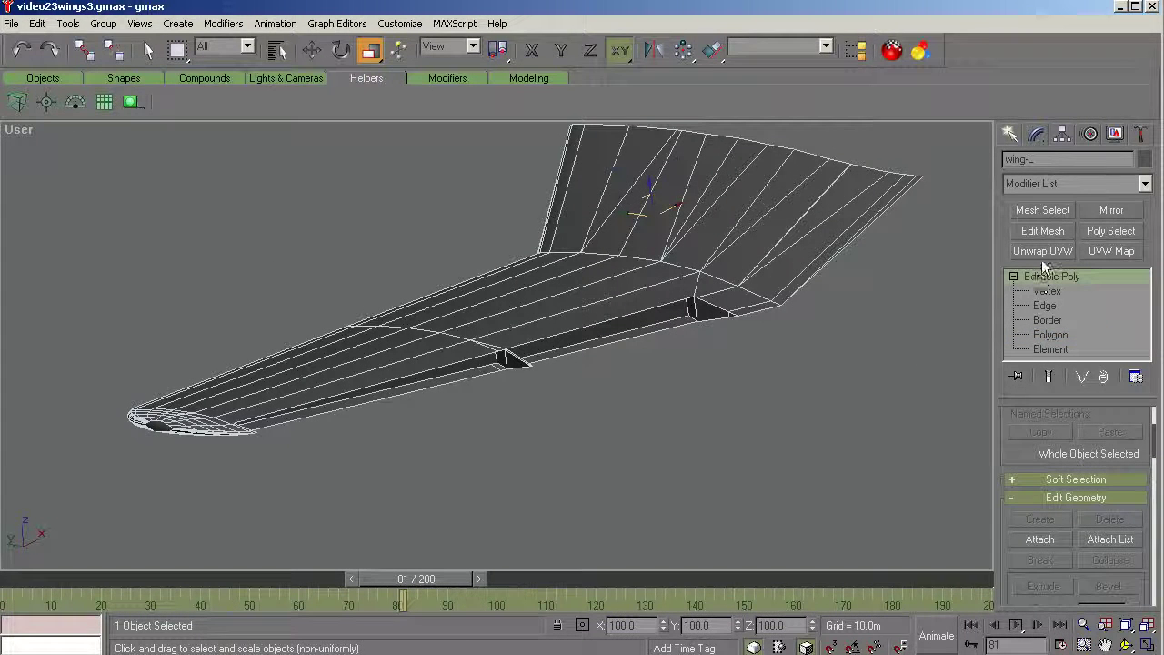
{"action": "left_click", "coordinate": [1116, 134]}
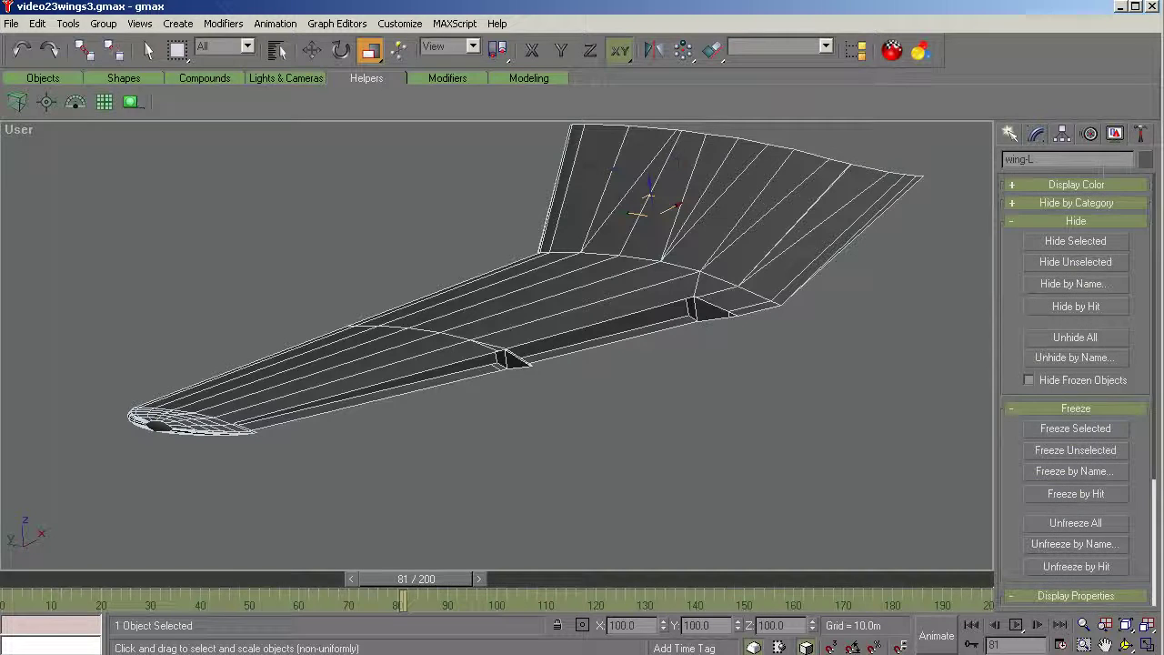
{"action": "left_click", "coordinate": [1075, 358]}
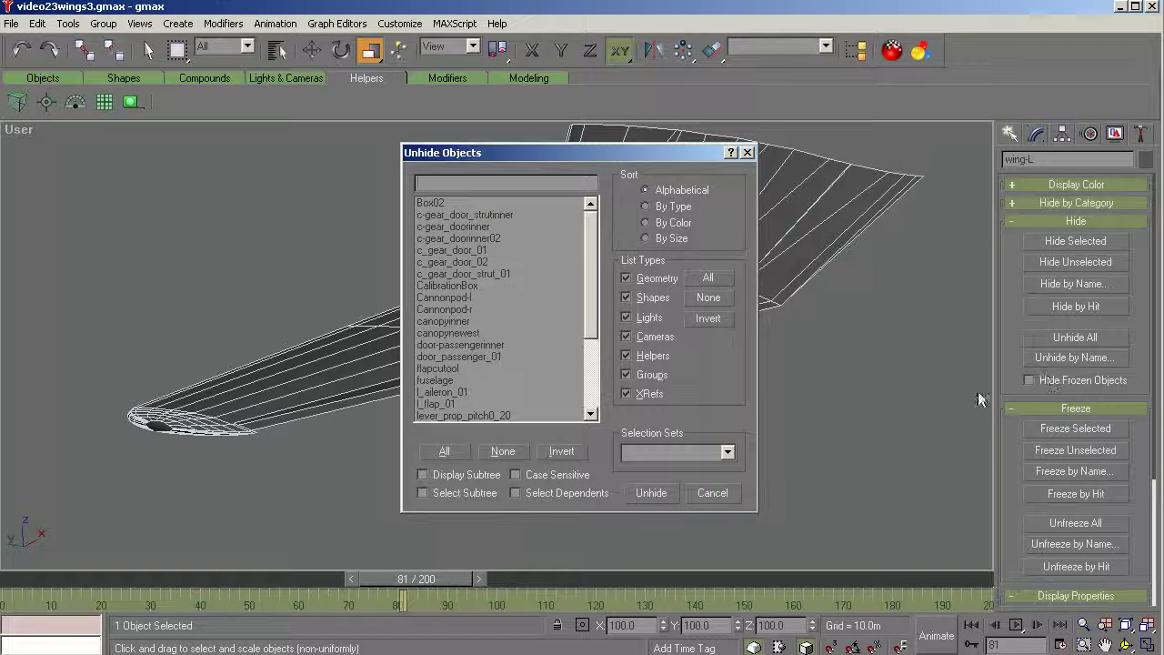
{"action": "left_click", "coordinate": [437, 392]}
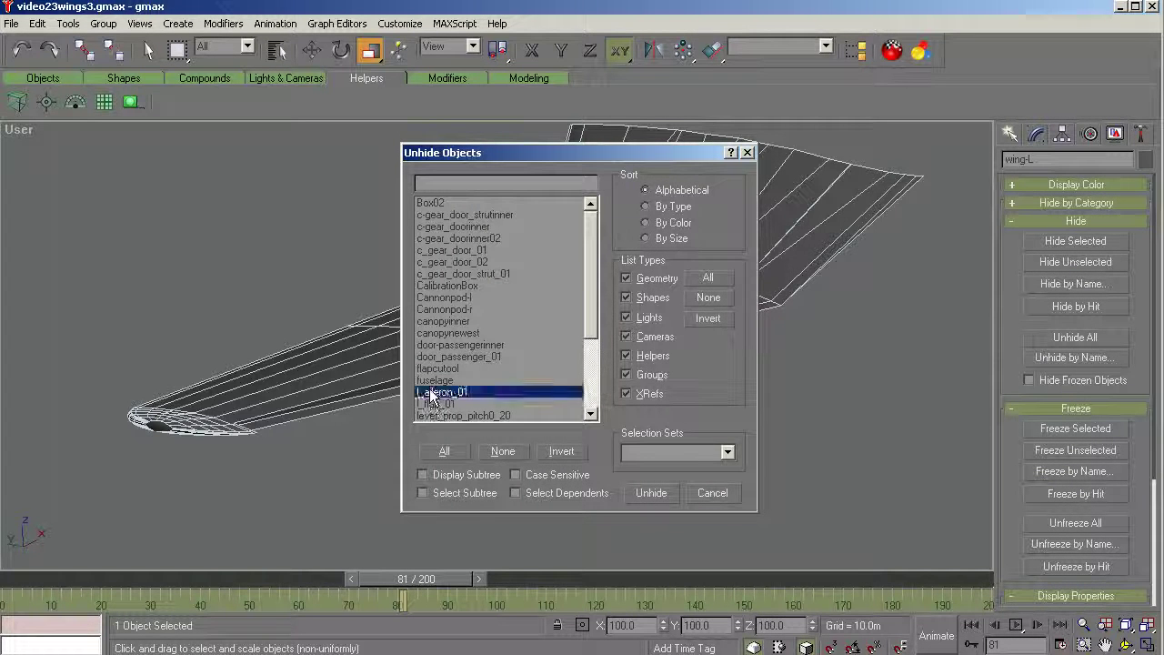
{"action": "left_click", "coordinate": [454, 404], "text": "ctrl"}
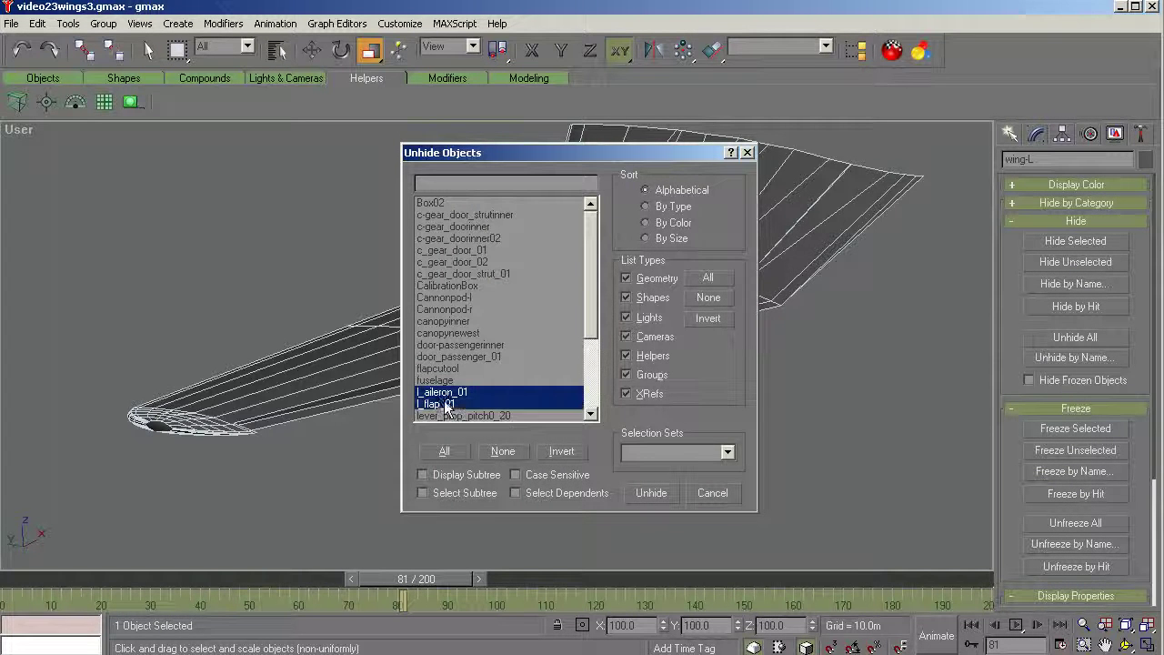
{"action": "left_click", "coordinate": [651, 494]}
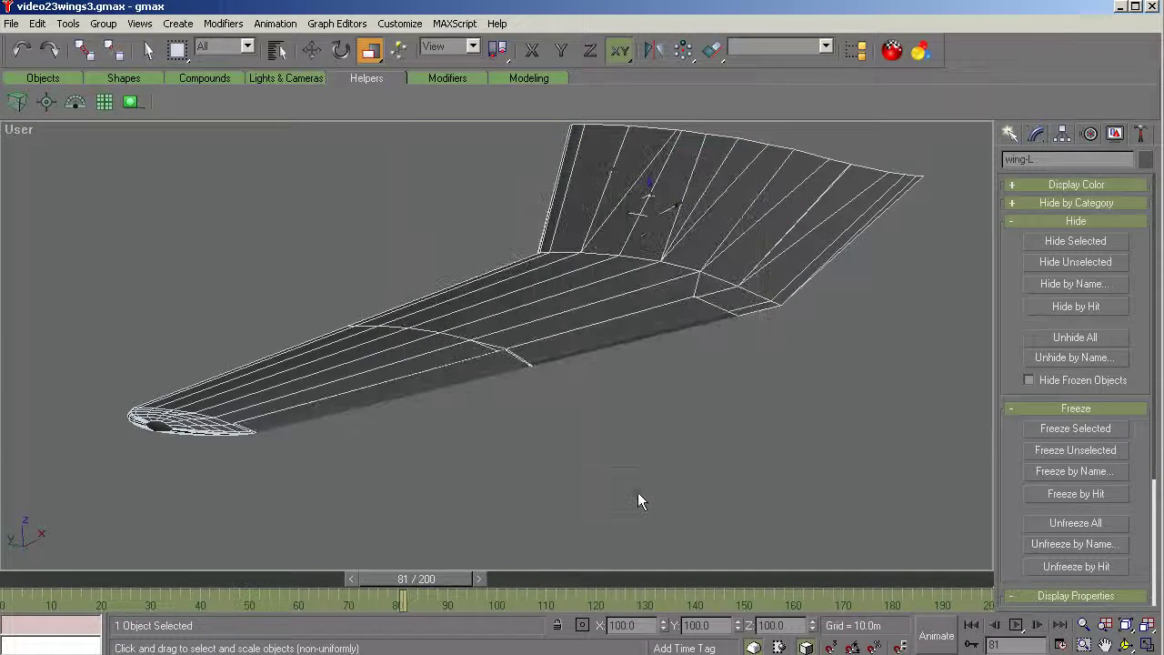
Step: Examine up close how the aileron and flap fit into the wing cutouts near the wing tip
{"action": "left_click", "coordinate": [1127, 644]}
{"action": "left_click_drag", "start_coordinate": [486, 410], "coordinate": [566, 365]}
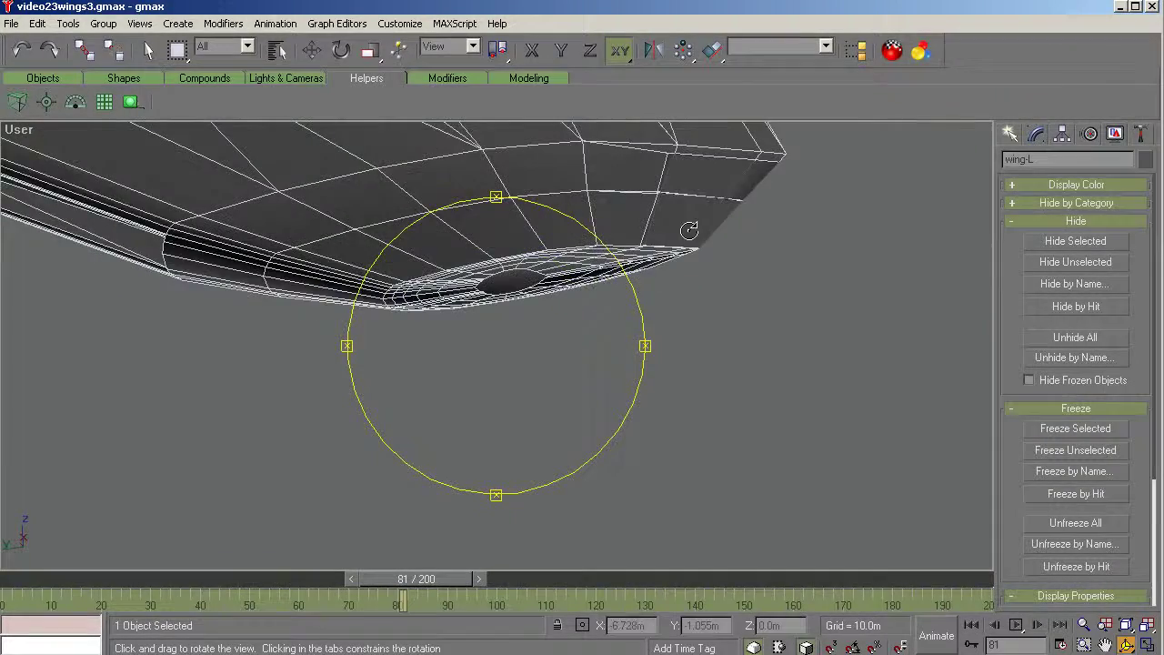
{"action": "scroll", "coordinate": [687, 148], "scroll_direction": "up", "scroll_amount": 3}
{"action": "scroll", "coordinate": [682, 151], "scroll_direction": "up", "scroll_amount": 2}
{"action": "scroll", "coordinate": [582, 309], "scroll_direction": "down", "scroll_amount": 1}
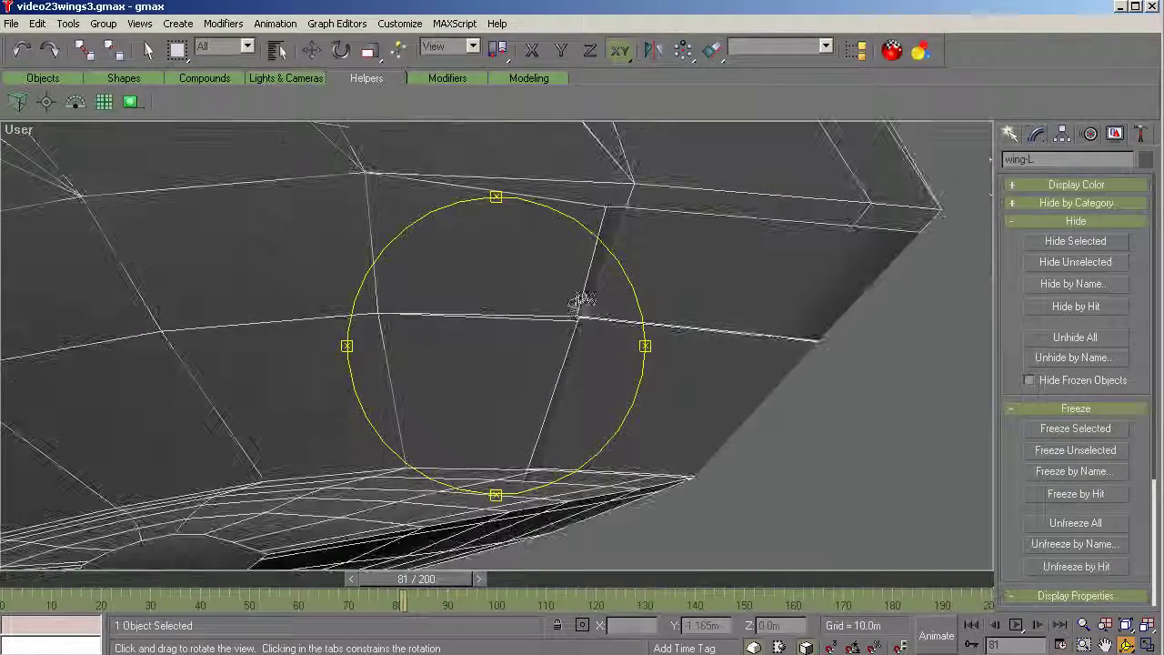
{"action": "left_click_drag", "start_coordinate": [564, 432], "coordinate": [567, 426]}
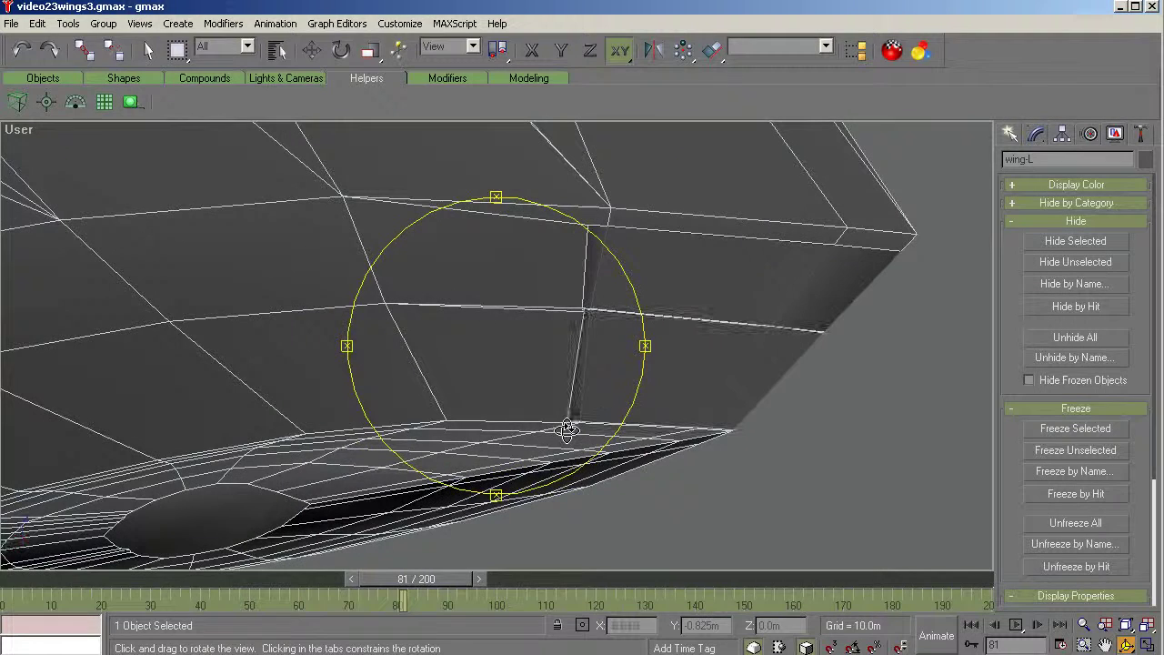
{"action": "key", "text": "r"}
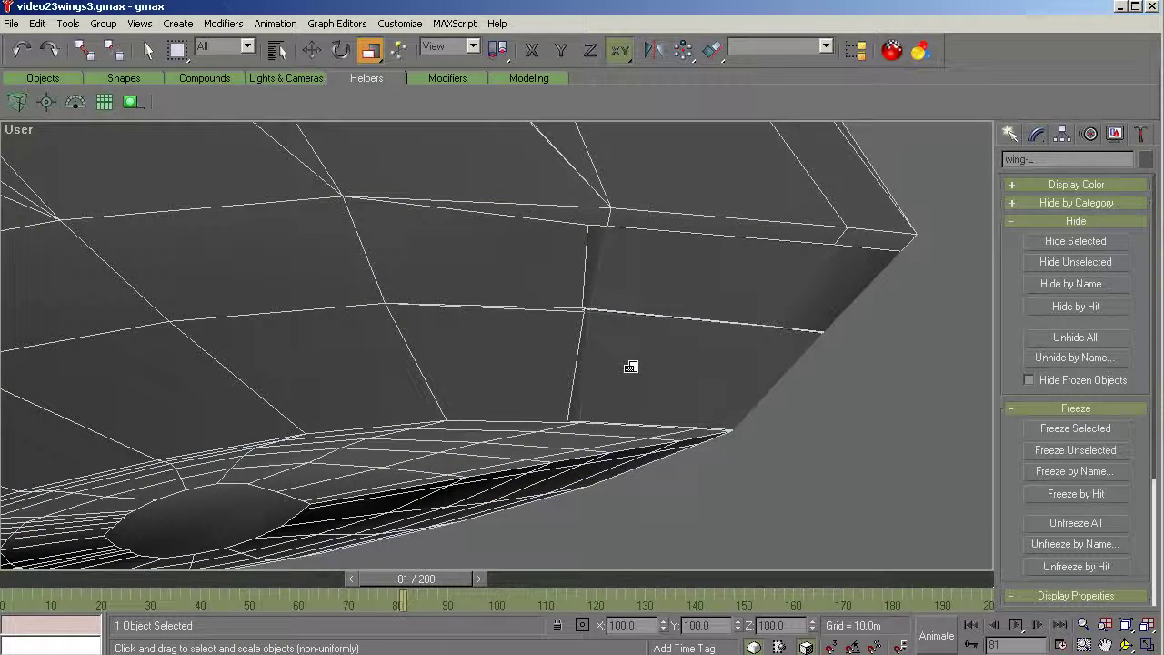
{"action": "left_click", "coordinate": [144, 53]}
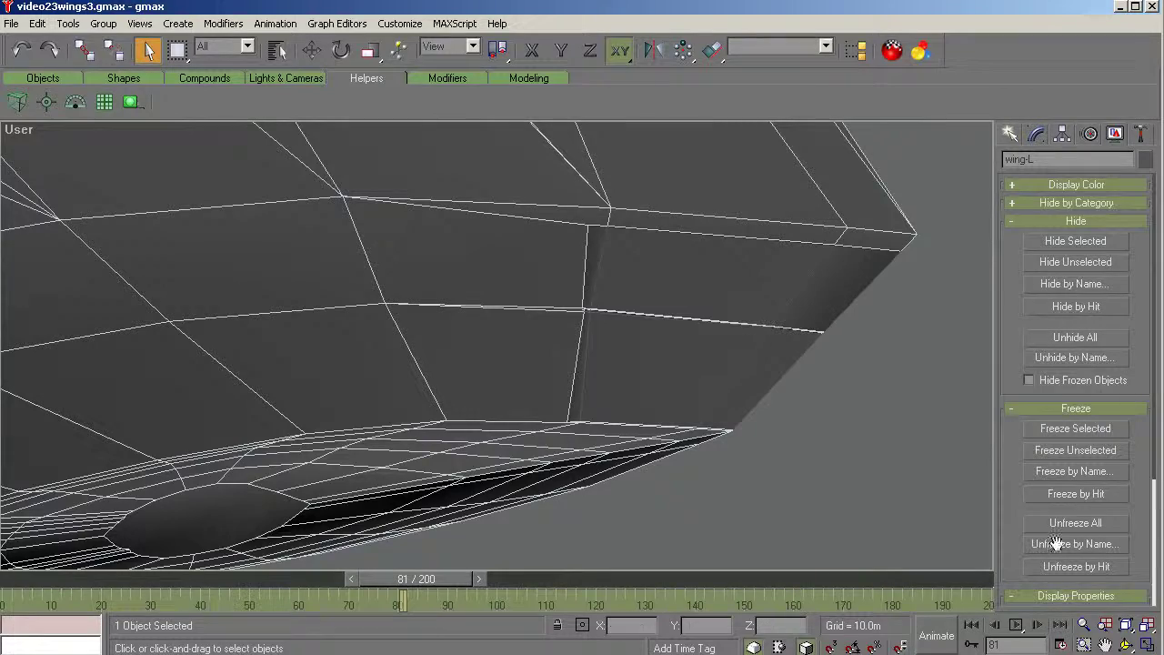
Step: Select l_aileron_01 and link it to wing-L as its parent
{"action": "left_click", "coordinate": [1126, 644]}
{"action": "left_click_drag", "start_coordinate": [655, 398], "coordinate": [444, 457]}
{"action": "right_click", "coordinate": [412, 528]}
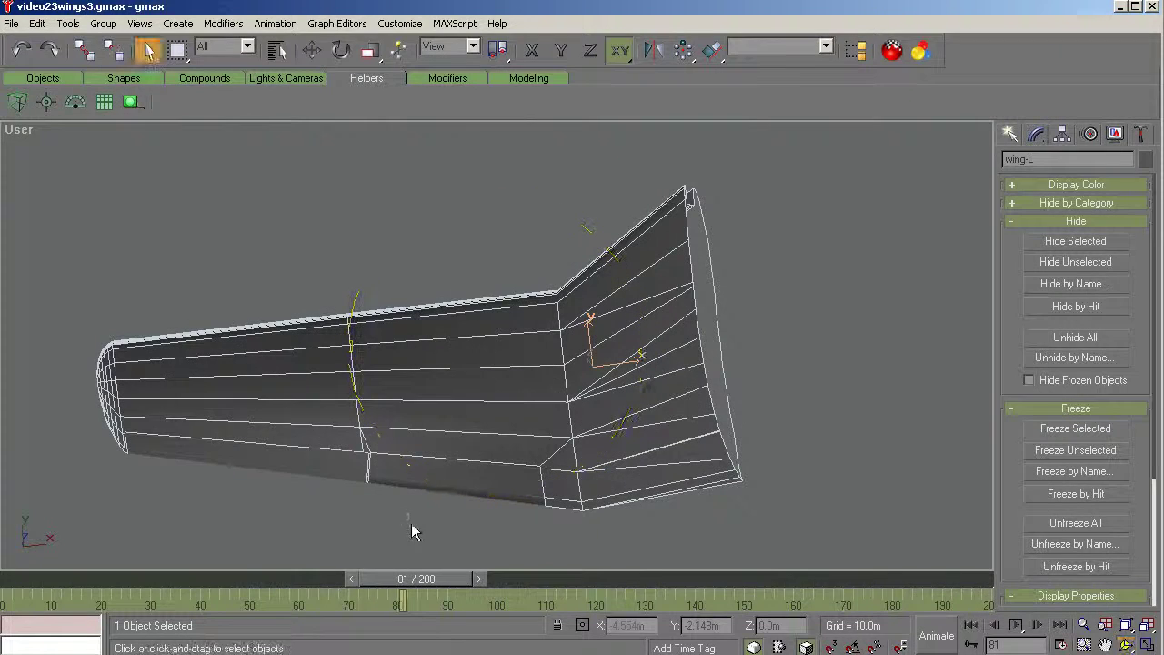
{"action": "left_click", "coordinate": [323, 466]}
{"action": "left_click", "coordinate": [84, 52]}
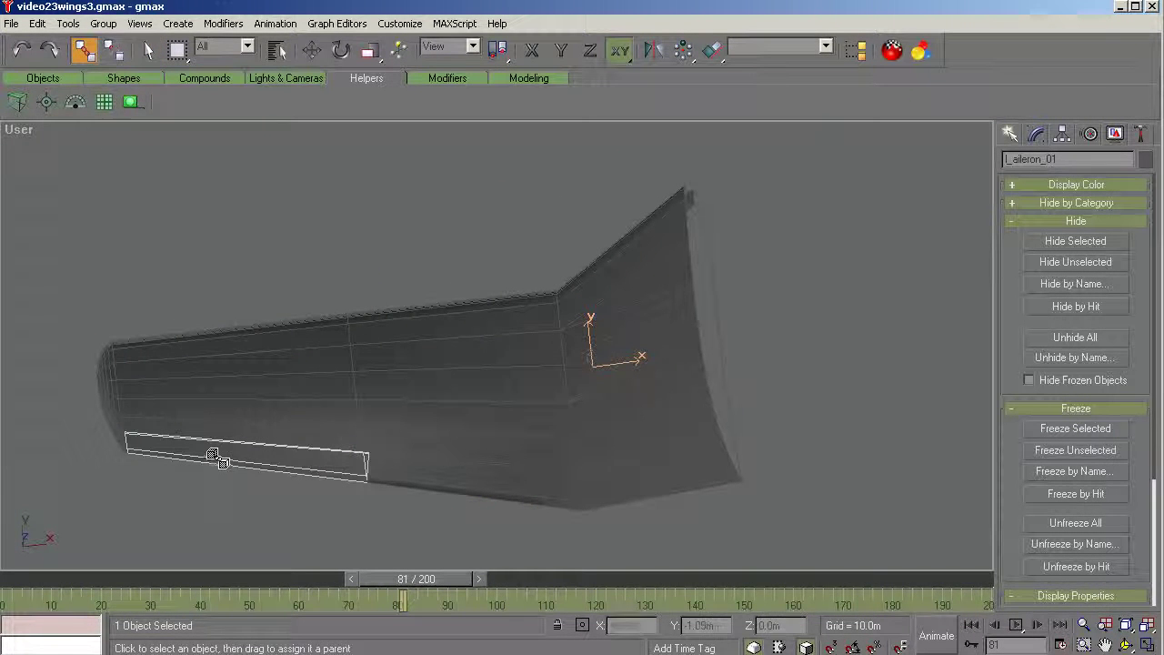
{"action": "left_click_drag", "start_coordinate": [213, 457], "coordinate": [227, 405]}
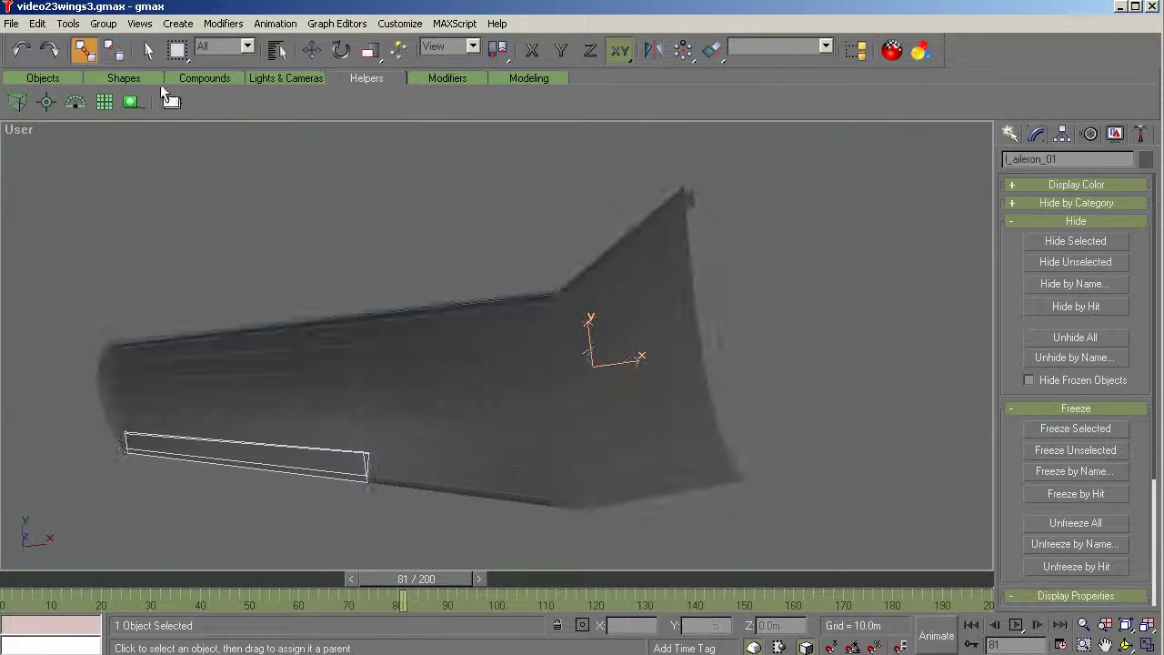
{"action": "left_click", "coordinate": [149, 51]}
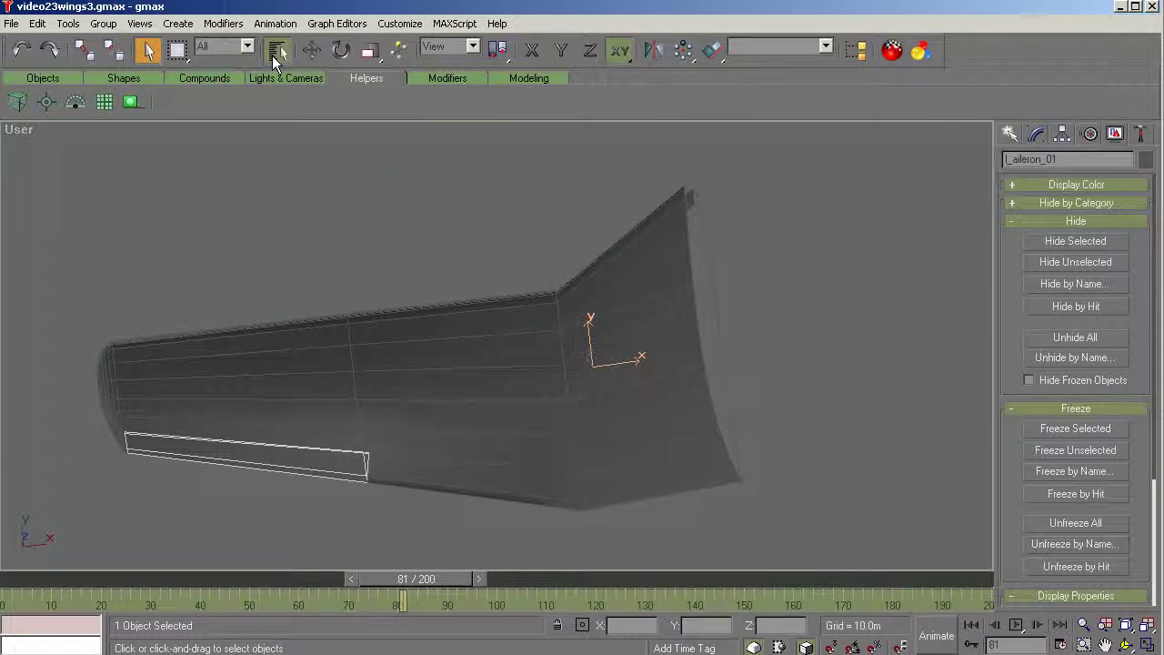
Step: Check the parent-child hierarchy of wing-L, l_aileron_01 and l_flap_01 in the object list with subtrees displayed
{"action": "left_click", "coordinate": [277, 50]}
{"action": "left_click", "coordinate": [460, 477]}
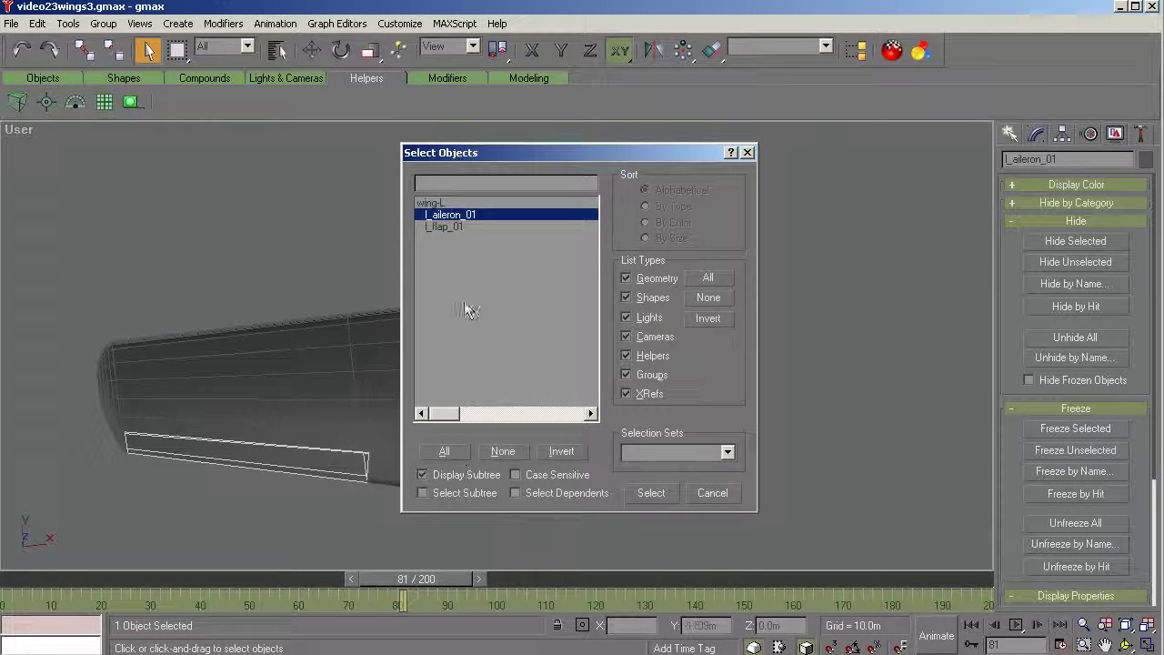
{"action": "left_click", "coordinate": [714, 494]}
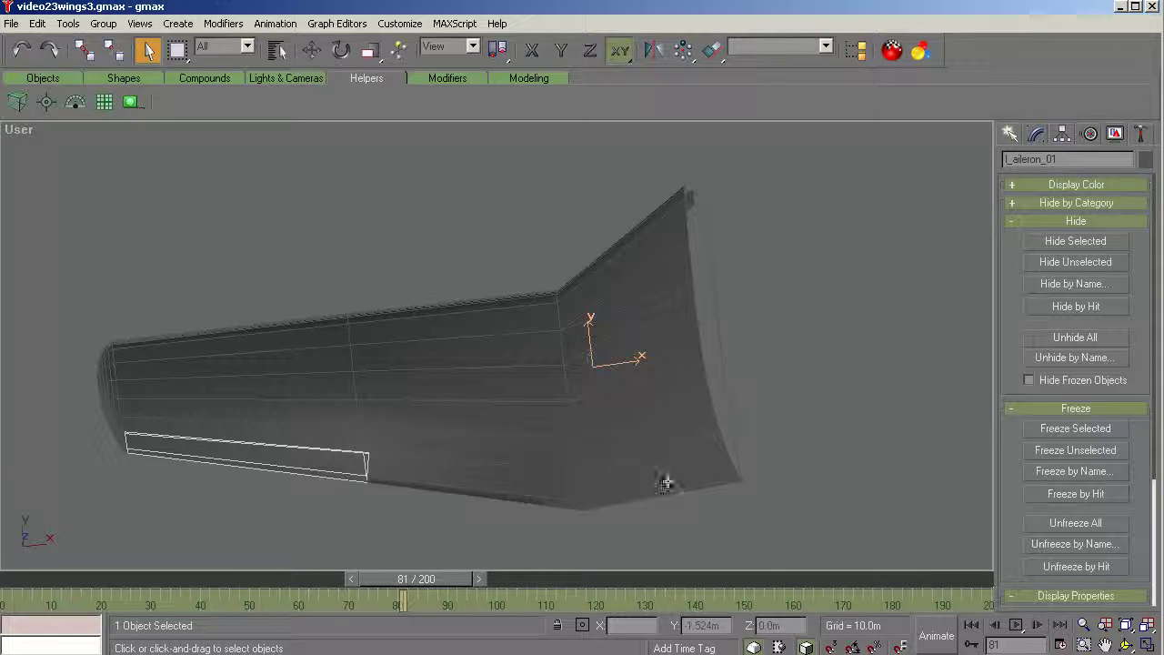
{"action": "left_click", "coordinate": [1126, 644]}
{"action": "left_click_drag", "start_coordinate": [455, 408], "coordinate": [493, 378]}
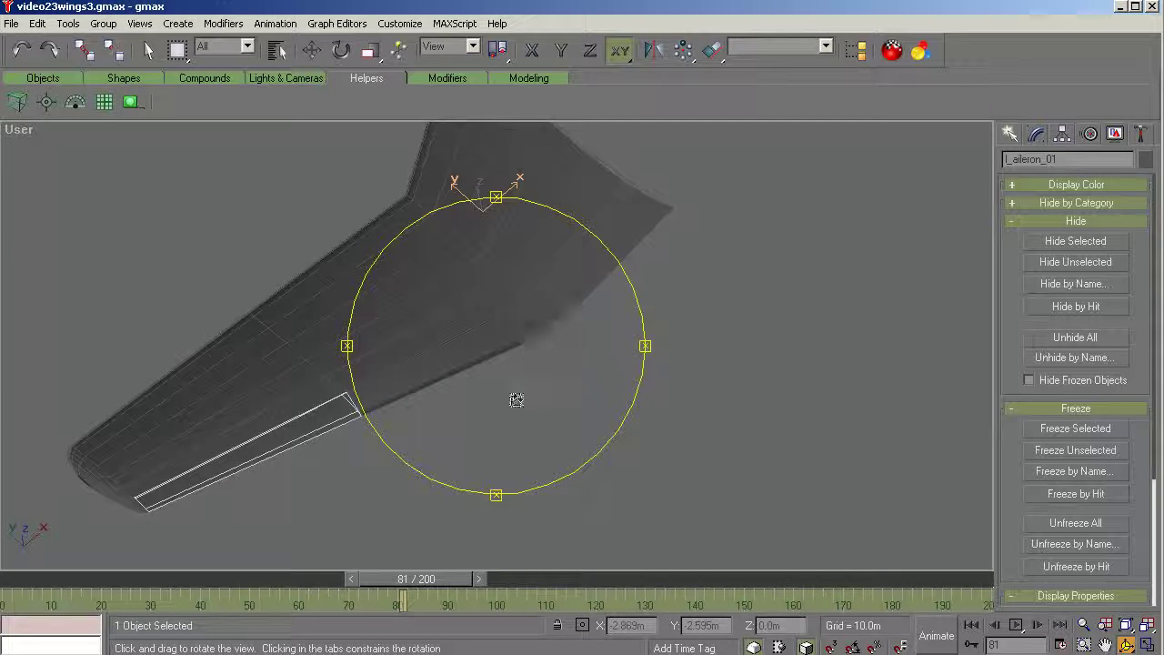
{"action": "left_click_drag", "start_coordinate": [479, 429], "coordinate": [405, 457]}
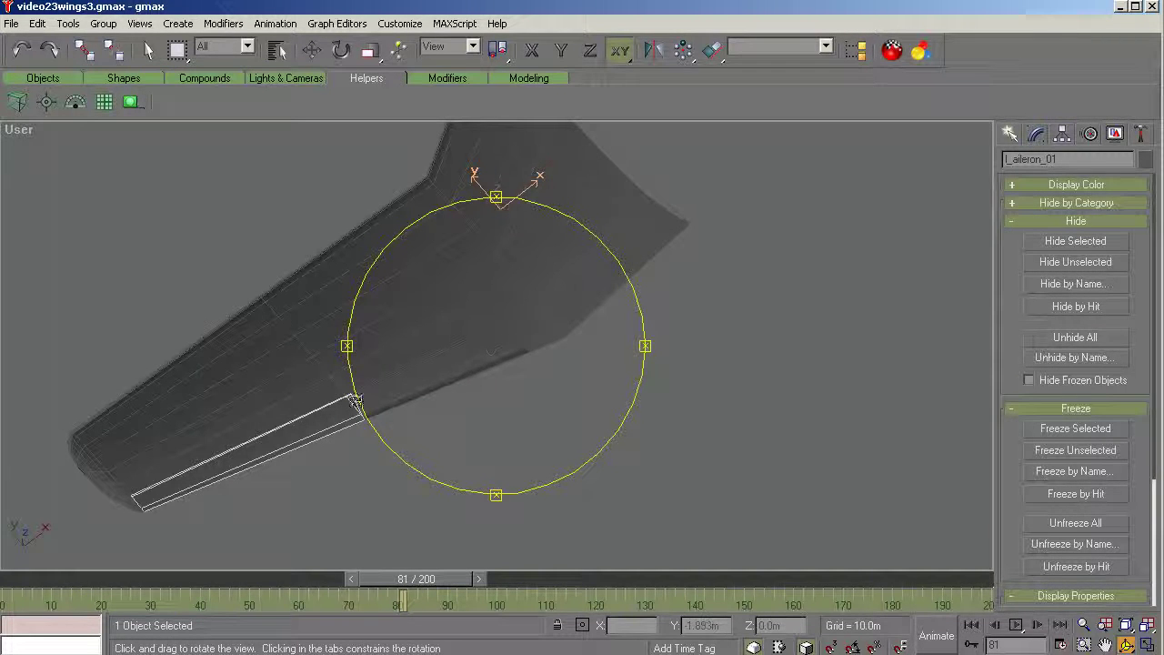
{"action": "mouse_move", "coordinate": [449, 385]}
{"action": "left_mouse_down"}
{"action": "mouse_move", "coordinate": [442, 418]}
{"action": "mouse_move", "coordinate": [421, 325]}
{"action": "mouse_move", "coordinate": [447, 398]}
{"action": "mouse_move", "coordinate": [438, 394]}
{"action": "left_mouse_up"}
{"action": "right_click", "coordinate": [695, 482]}
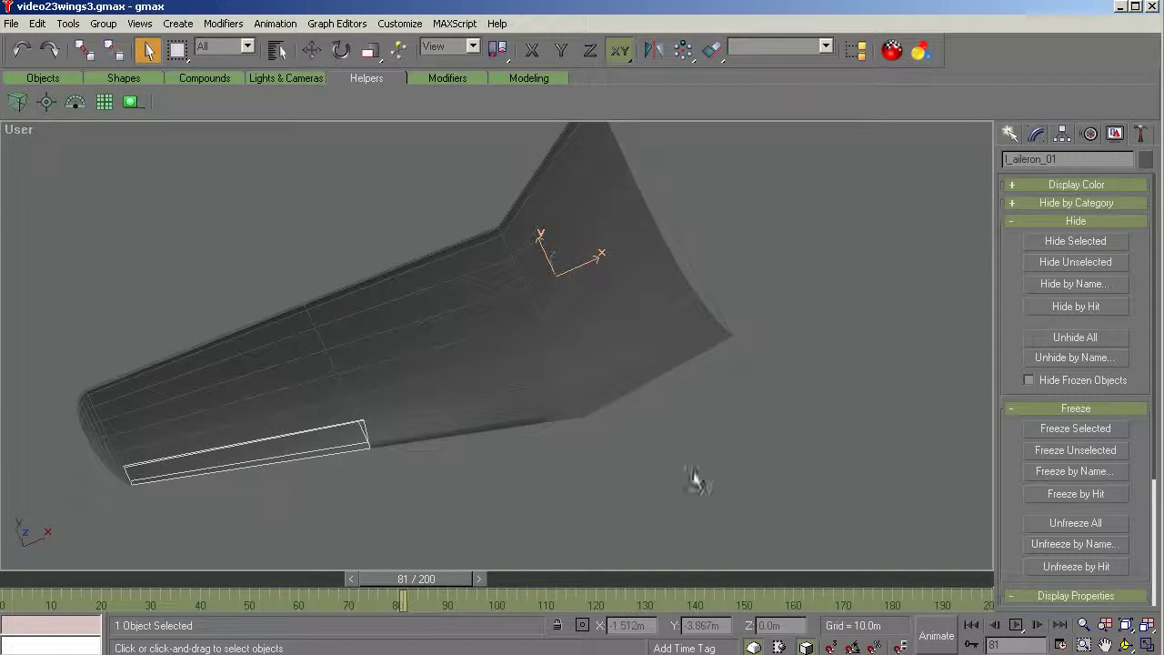